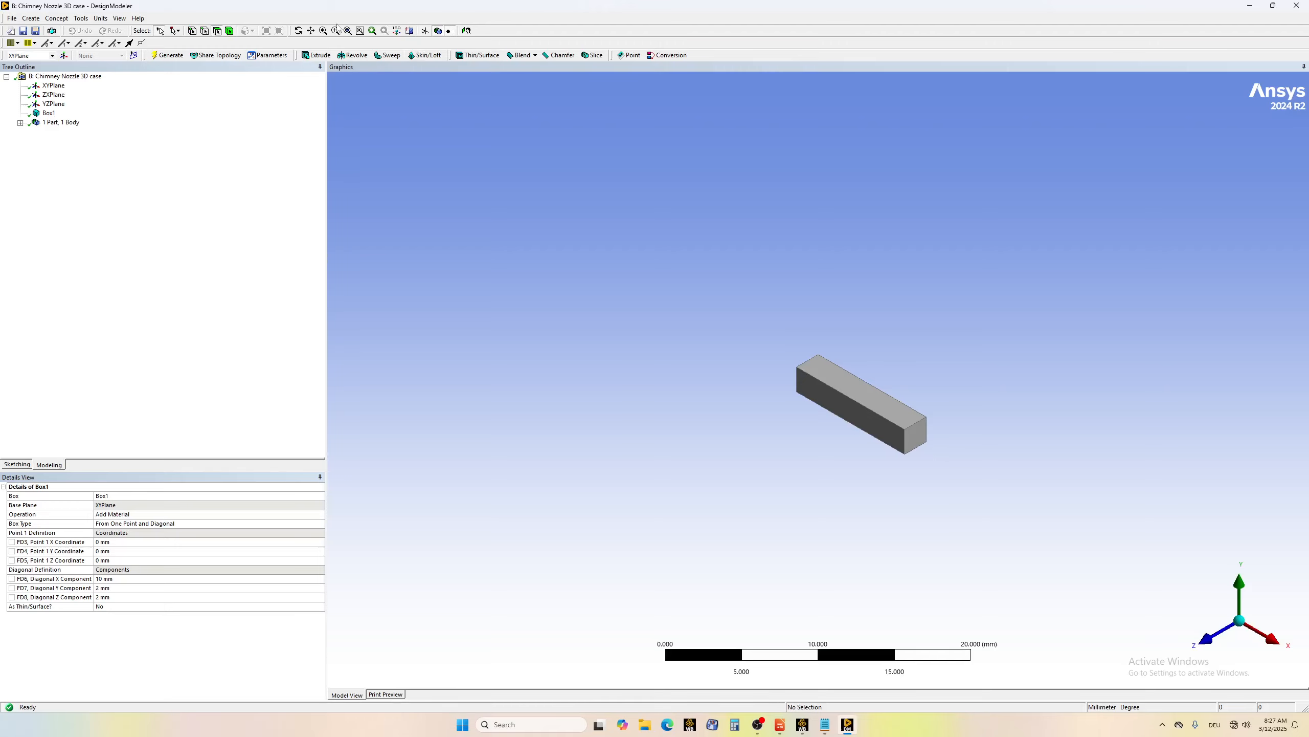
- Set Box1's Point 1 Y and Z coordinates to -1 mm and regenerate the box
{"action": "left_click", "coordinate": [298, 31]}
{"action": "left_click_drag", "start_coordinate": [928, 463], "coordinate": [836, 425]}
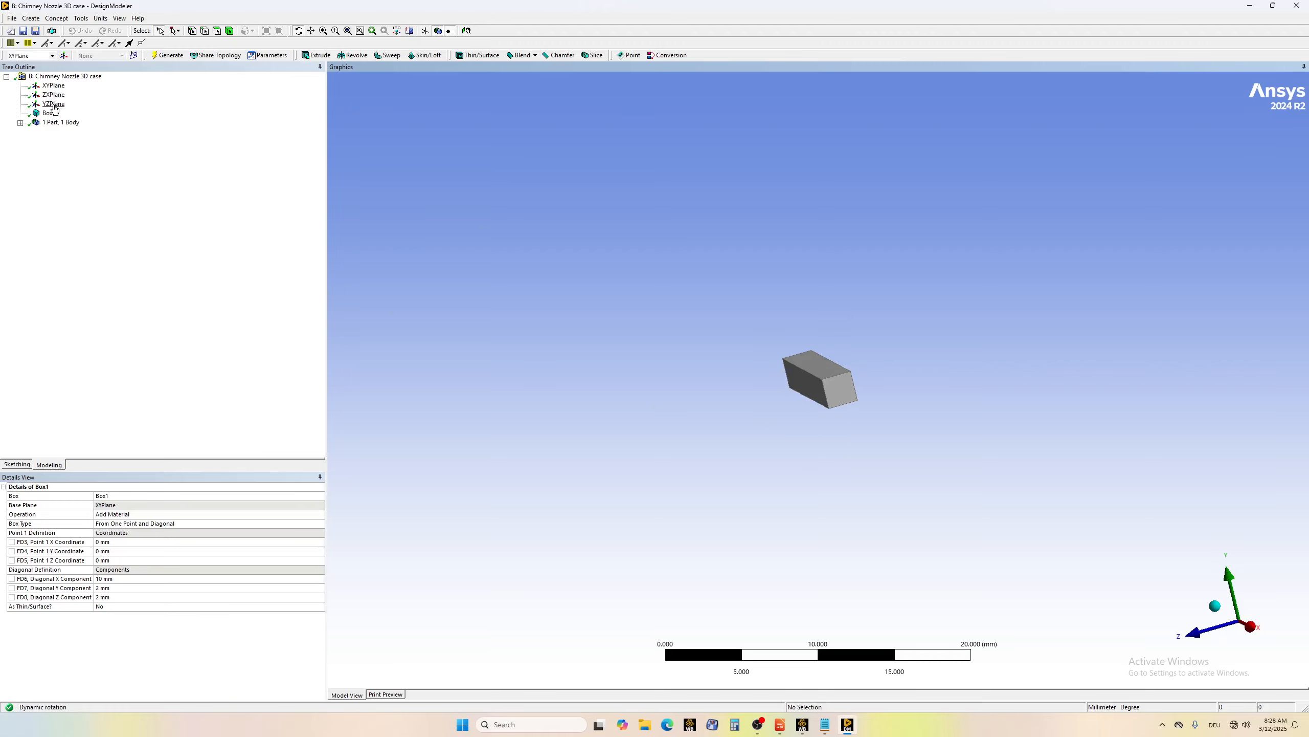
{"action": "left_click", "coordinate": [47, 104]}
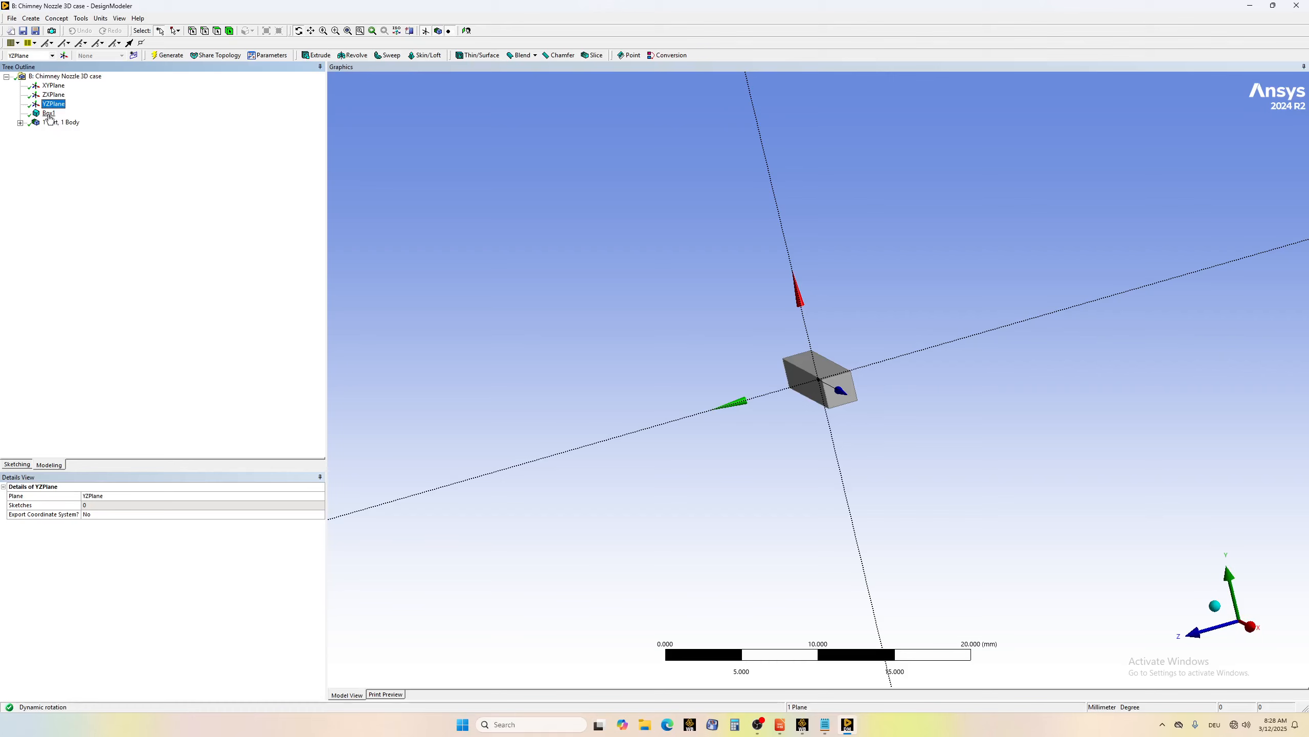
{"action": "left_click", "coordinate": [49, 113]}
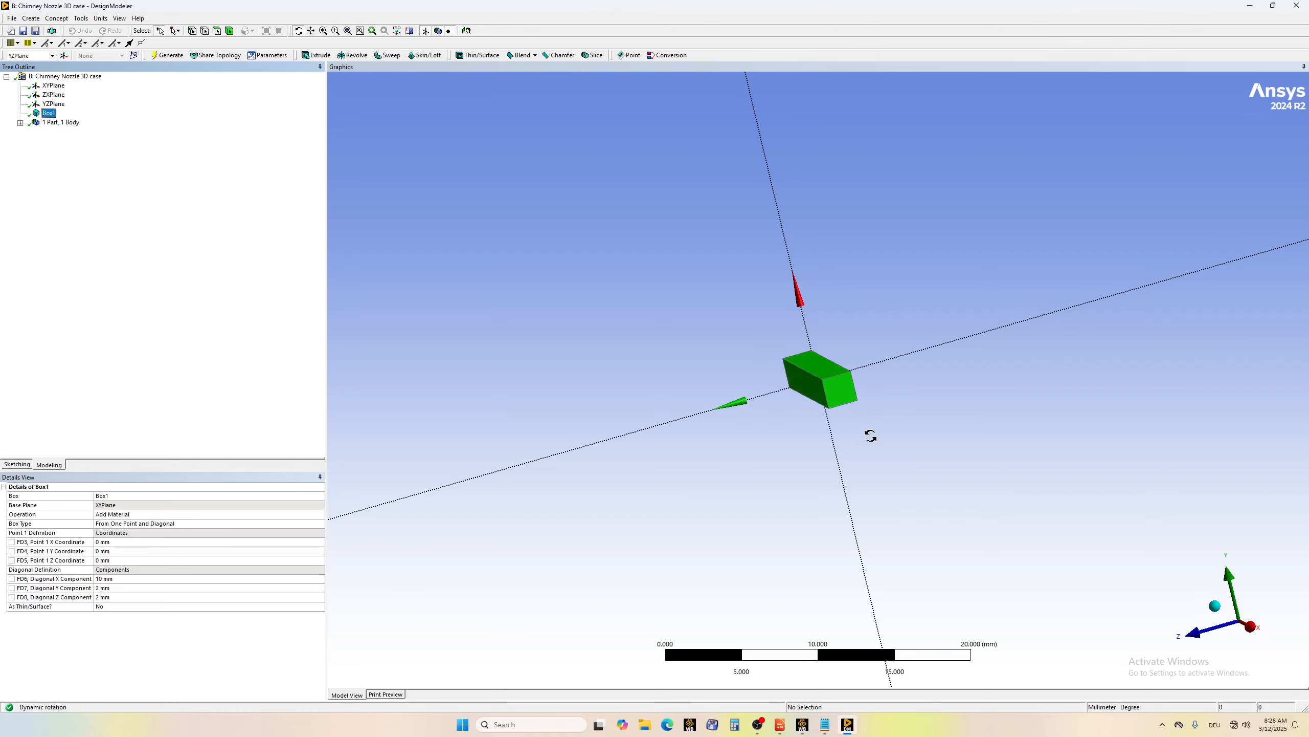
{"action": "left_click_drag", "start_coordinate": [820, 377], "coordinate": [1094, 307]}
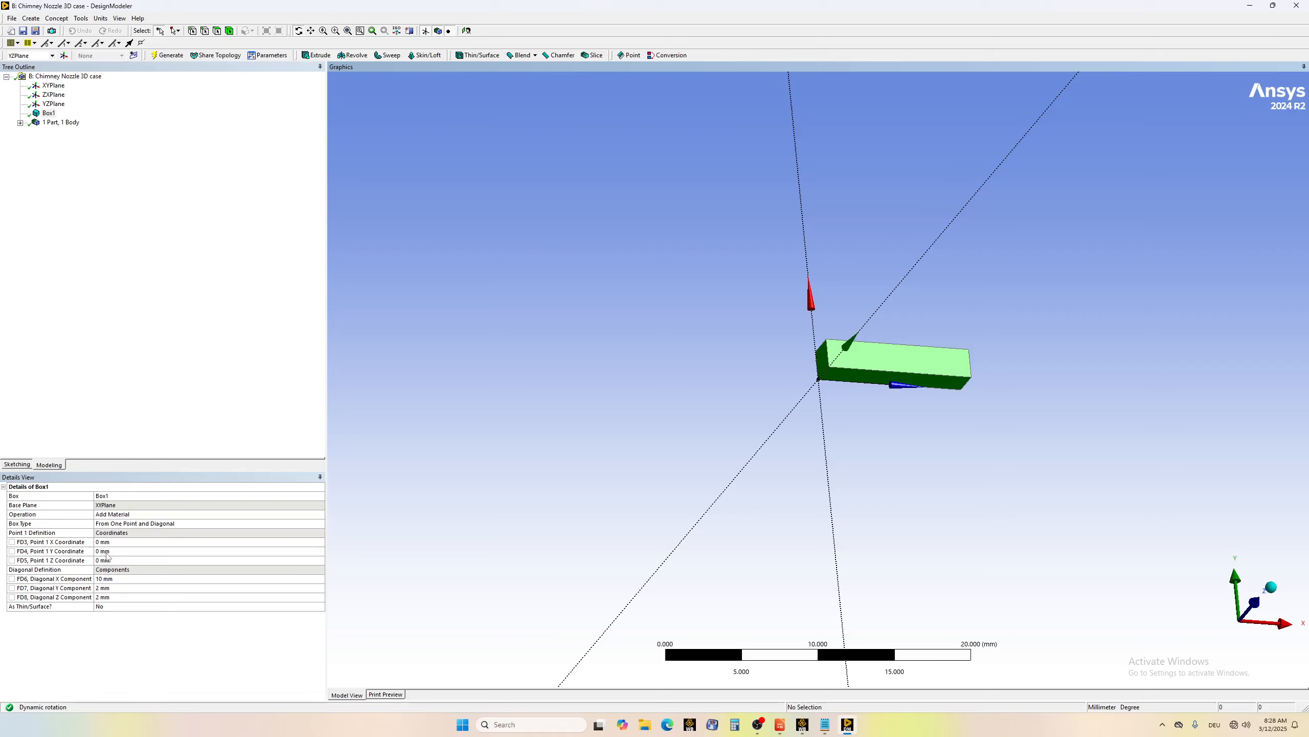
{"action": "left_click", "coordinate": [106, 551]}
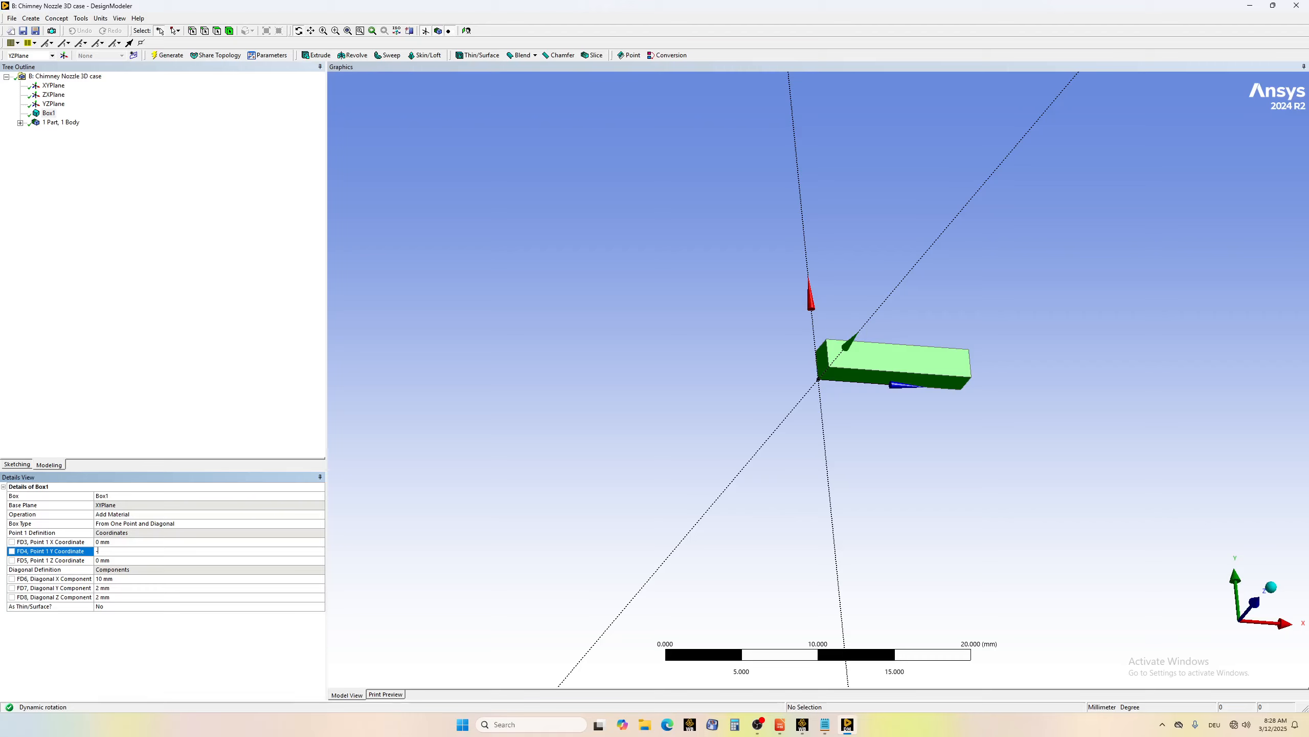
{"action": "key", "text": "Return"}
{"action": "left_click", "coordinate": [103, 560]}
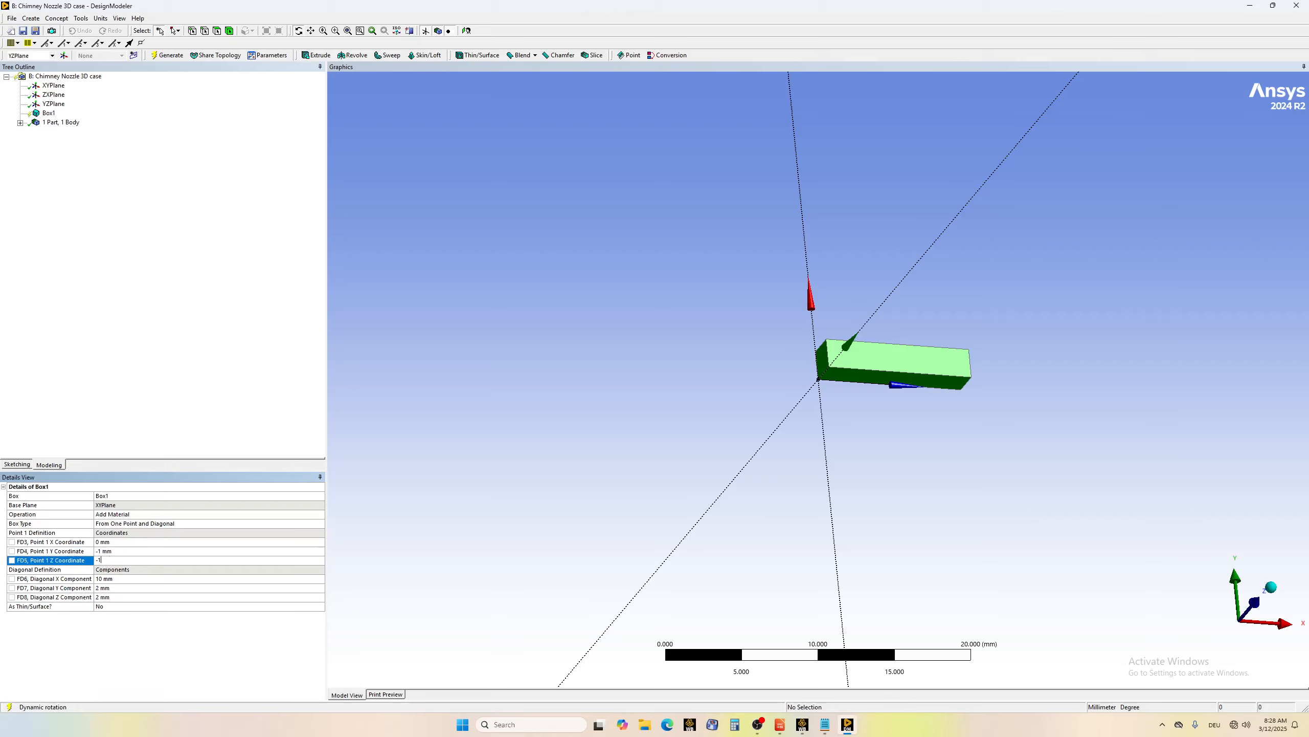
{"action": "left_click", "coordinate": [170, 54]}
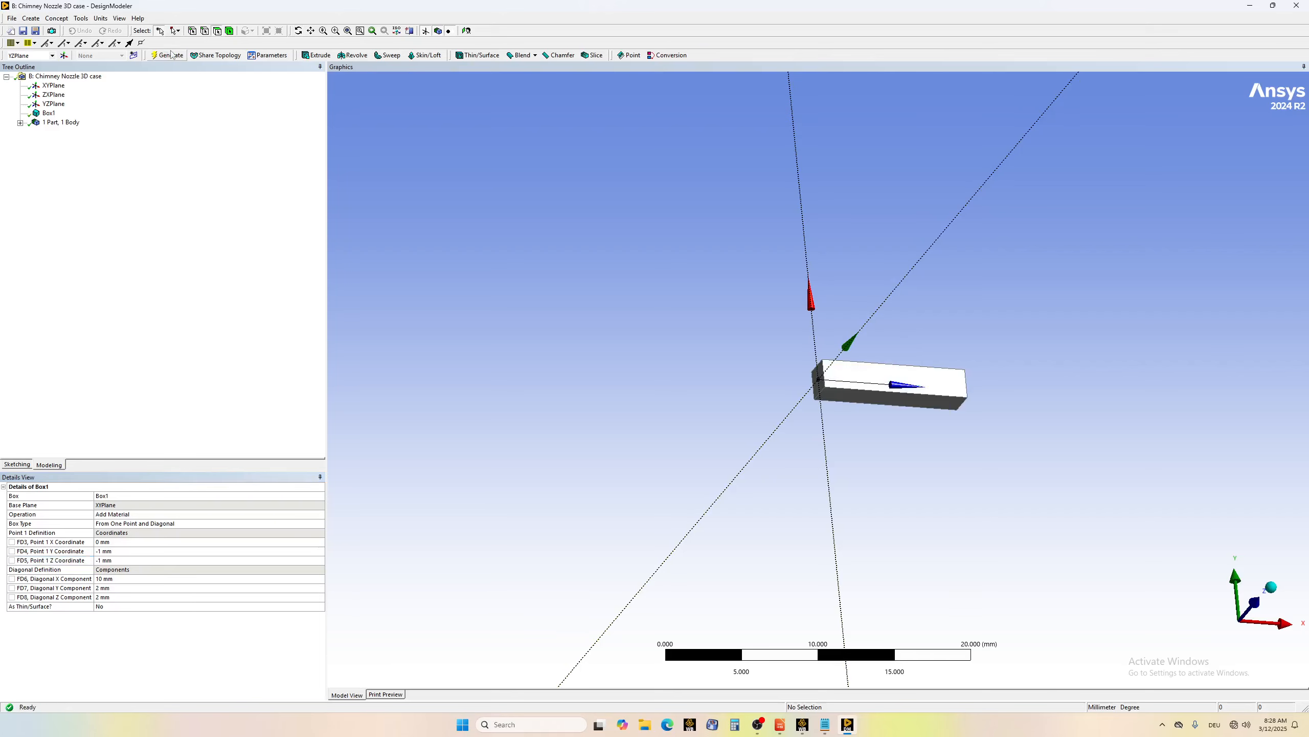
{"action": "scroll", "coordinate": [816, 384], "scroll_direction": "up", "scroll_amount": 5}
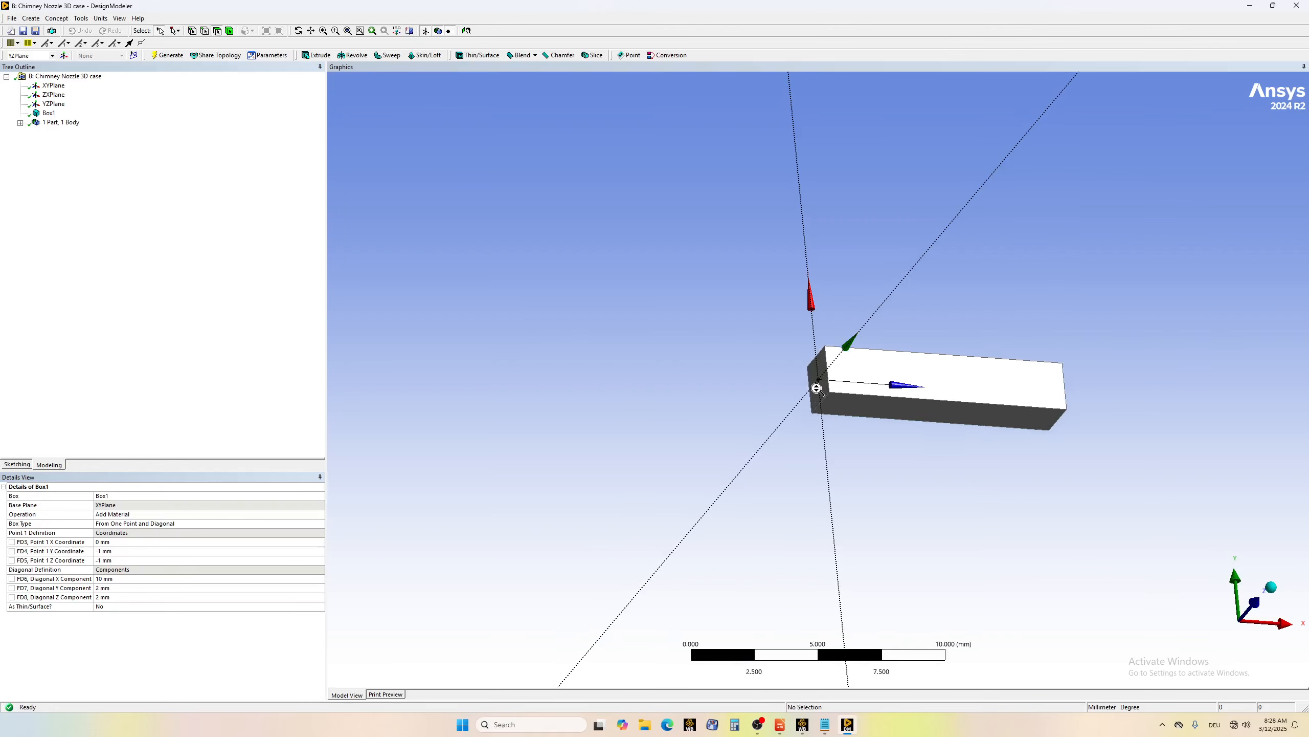
{"action": "scroll", "coordinate": [814, 385], "scroll_direction": "down", "scroll_amount": 3}
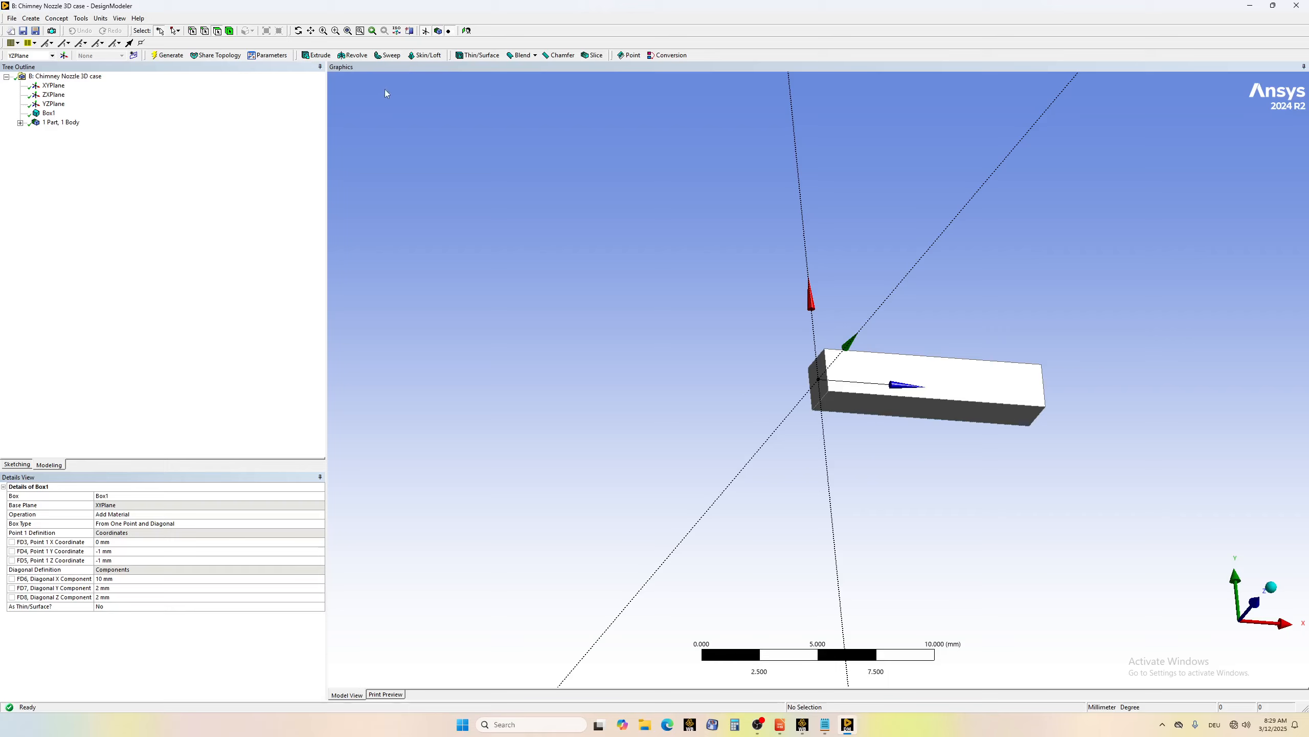
- Create a new plane based on YZPlane with an Offset Z transform of 10 mm
{"action": "left_click", "coordinate": [298, 30]}
{"action": "left_click_drag", "start_coordinate": [1019, 396], "coordinate": [721, 329]}
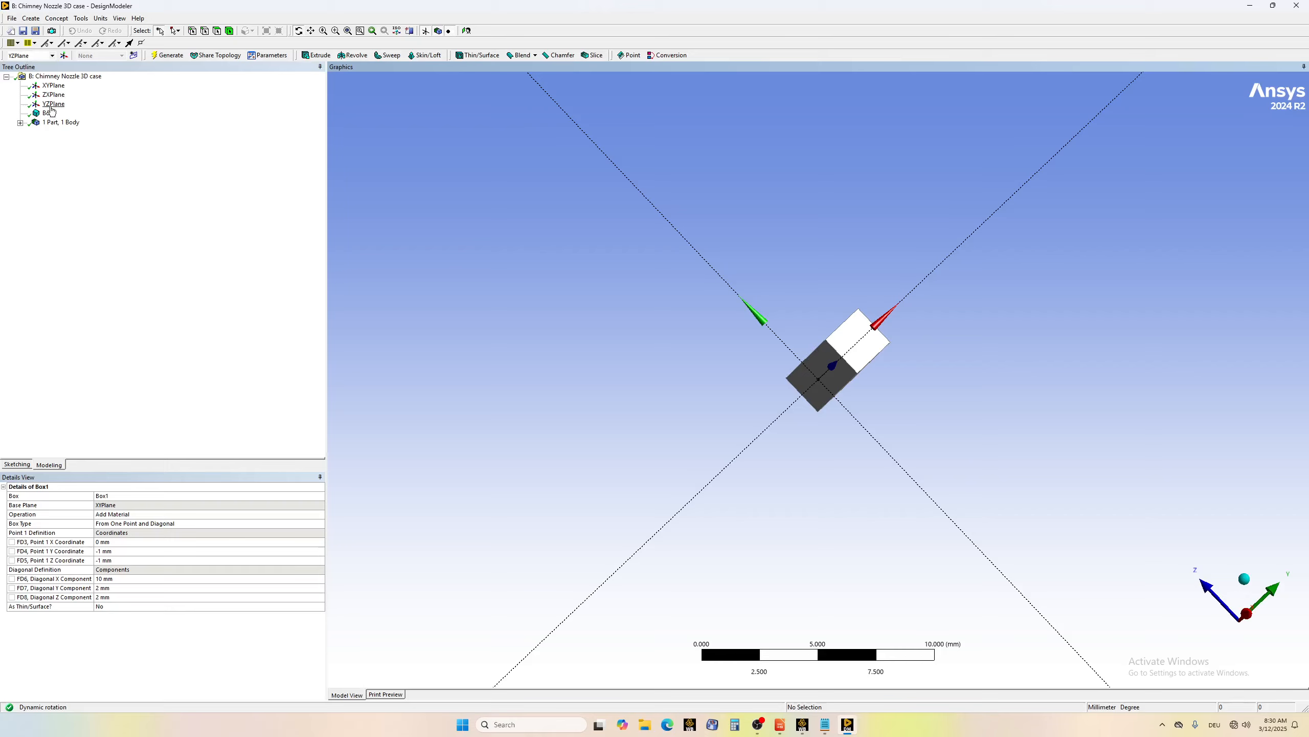
{"action": "left_click", "coordinate": [50, 56]}
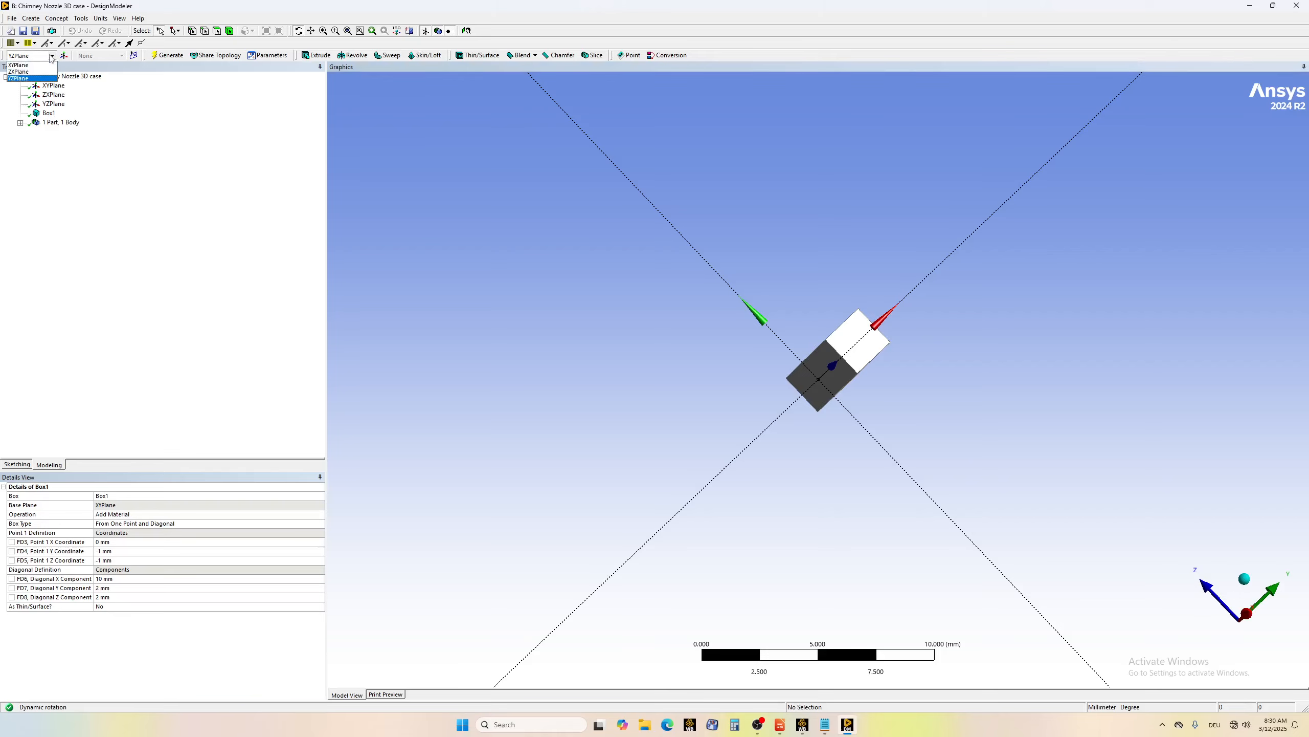
{"action": "left_click", "coordinate": [50, 56]}
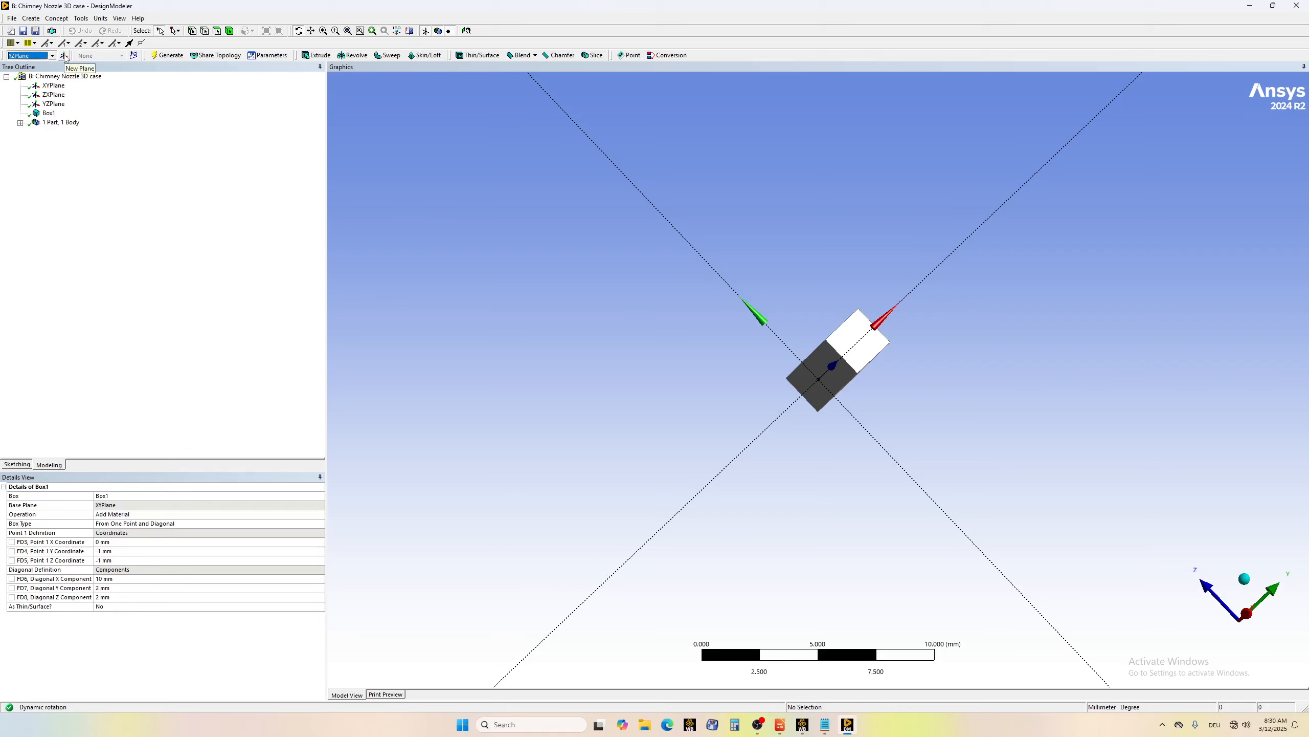
{"action": "left_click", "coordinate": [64, 56]}
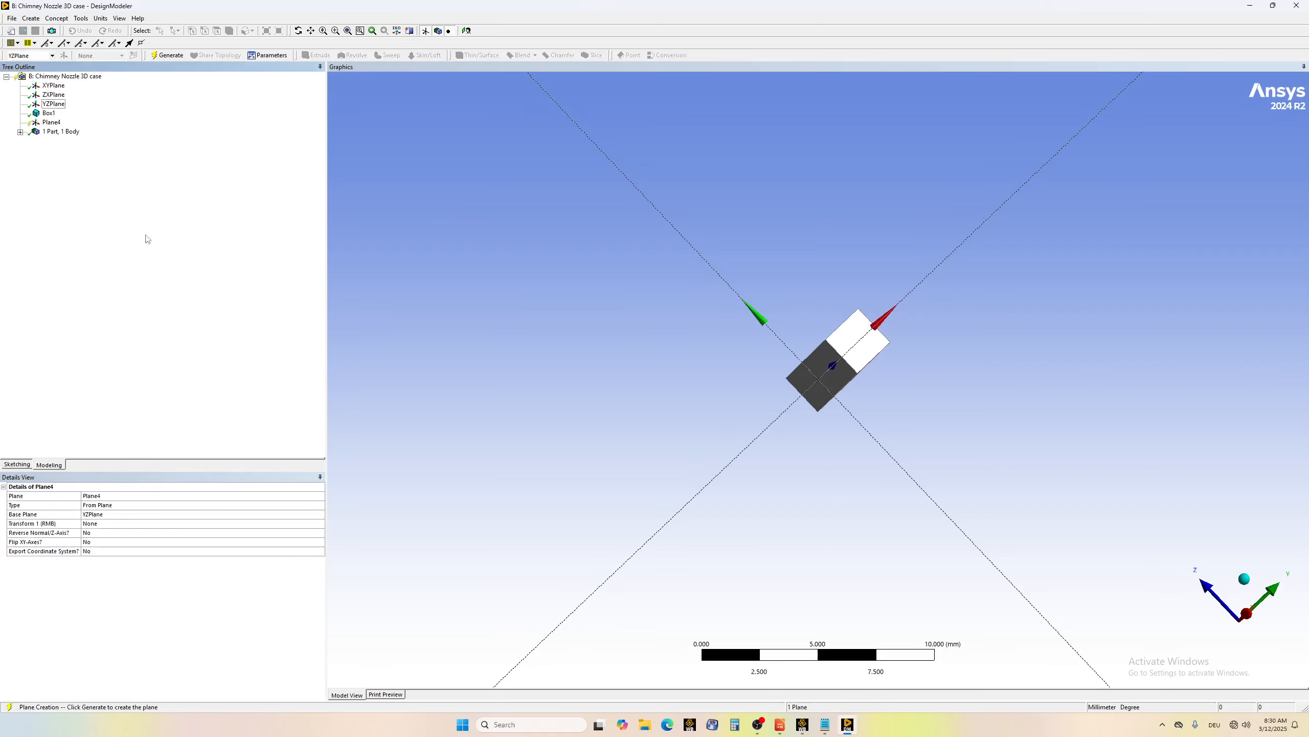
{"action": "left_click", "coordinate": [109, 524]}
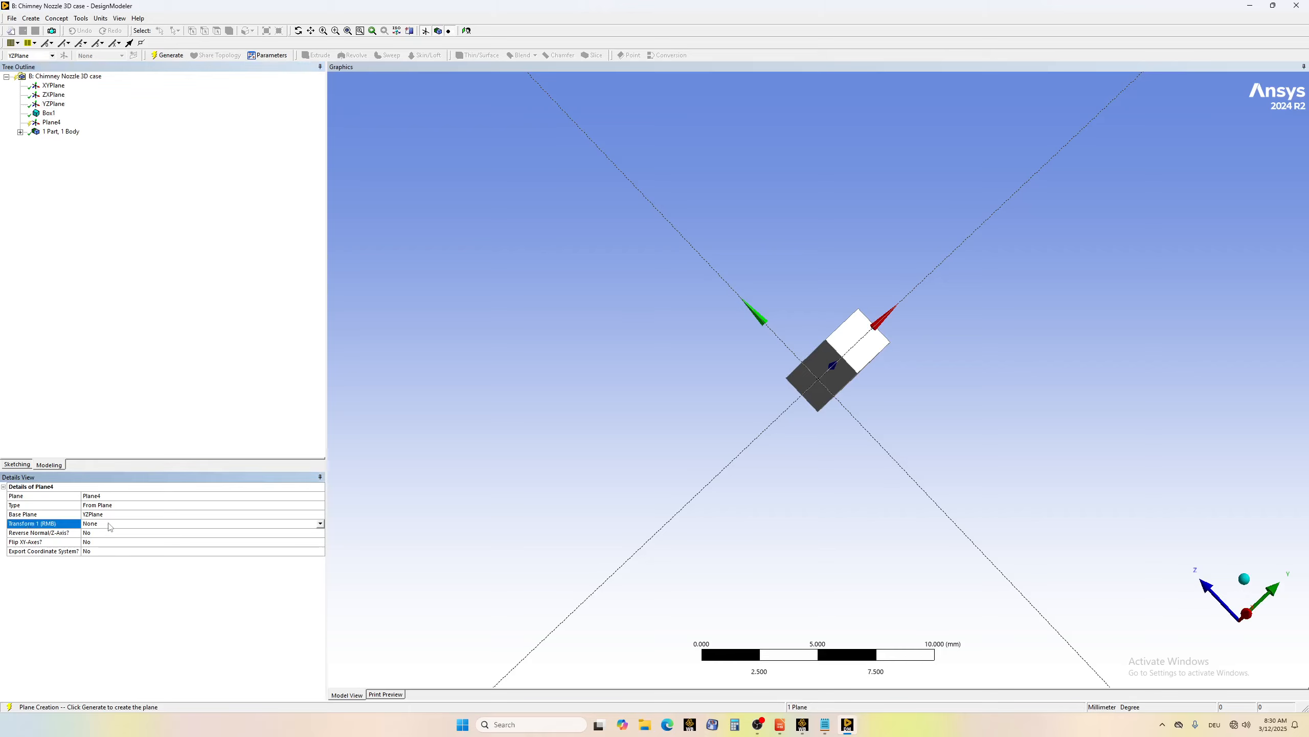
{"action": "left_click", "coordinate": [321, 524]}
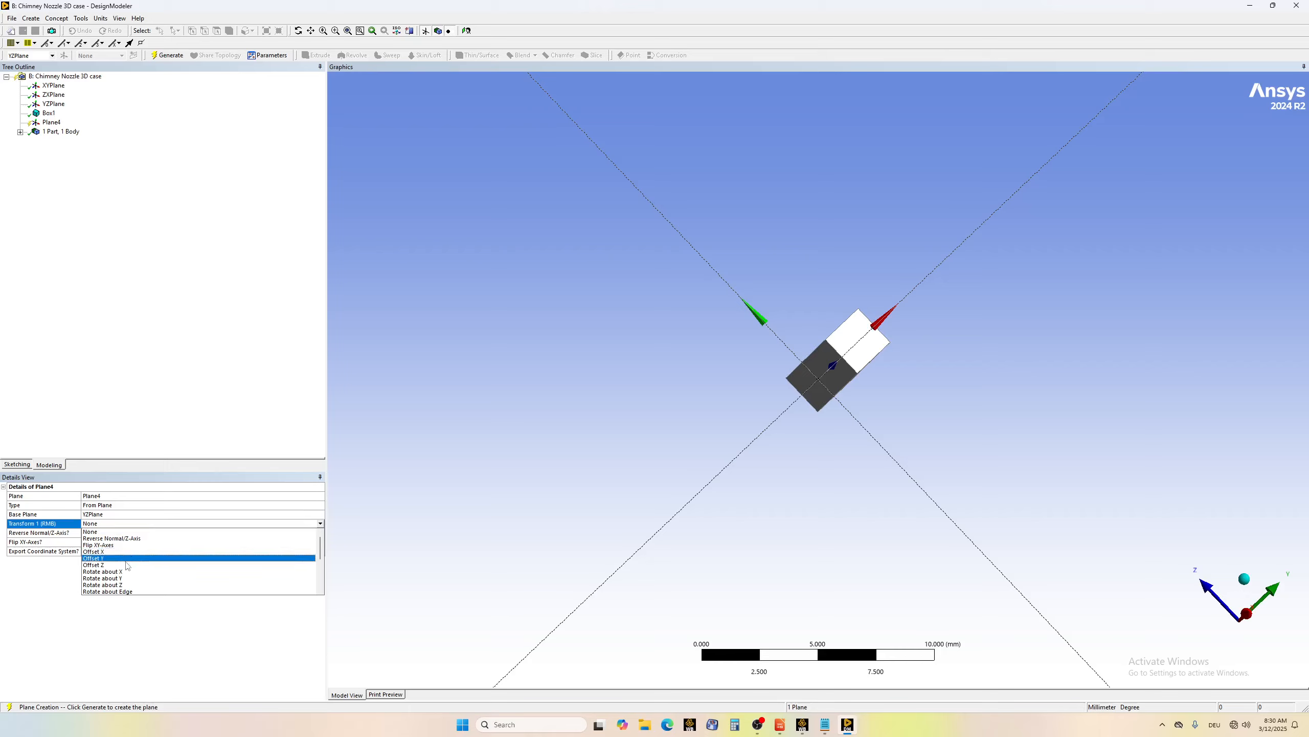
{"action": "left_click", "coordinate": [124, 564]}
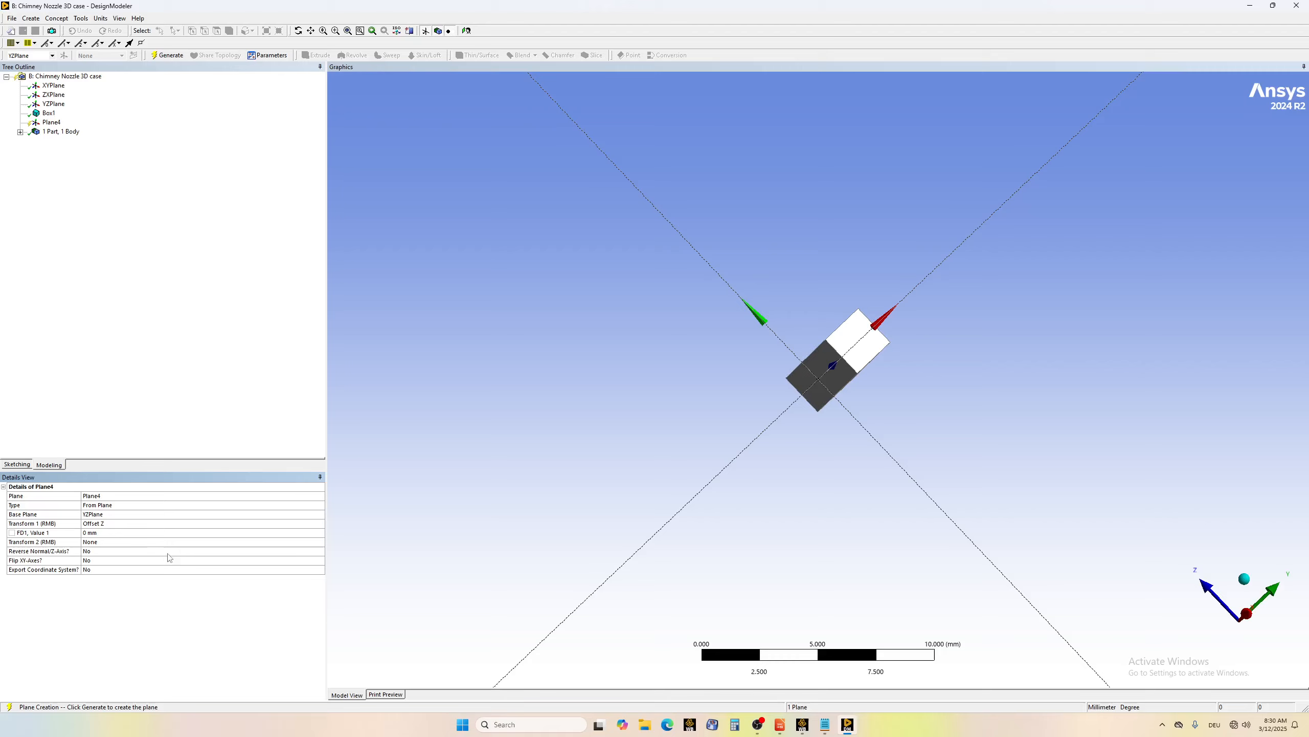
{"action": "left_click", "coordinate": [110, 534]}
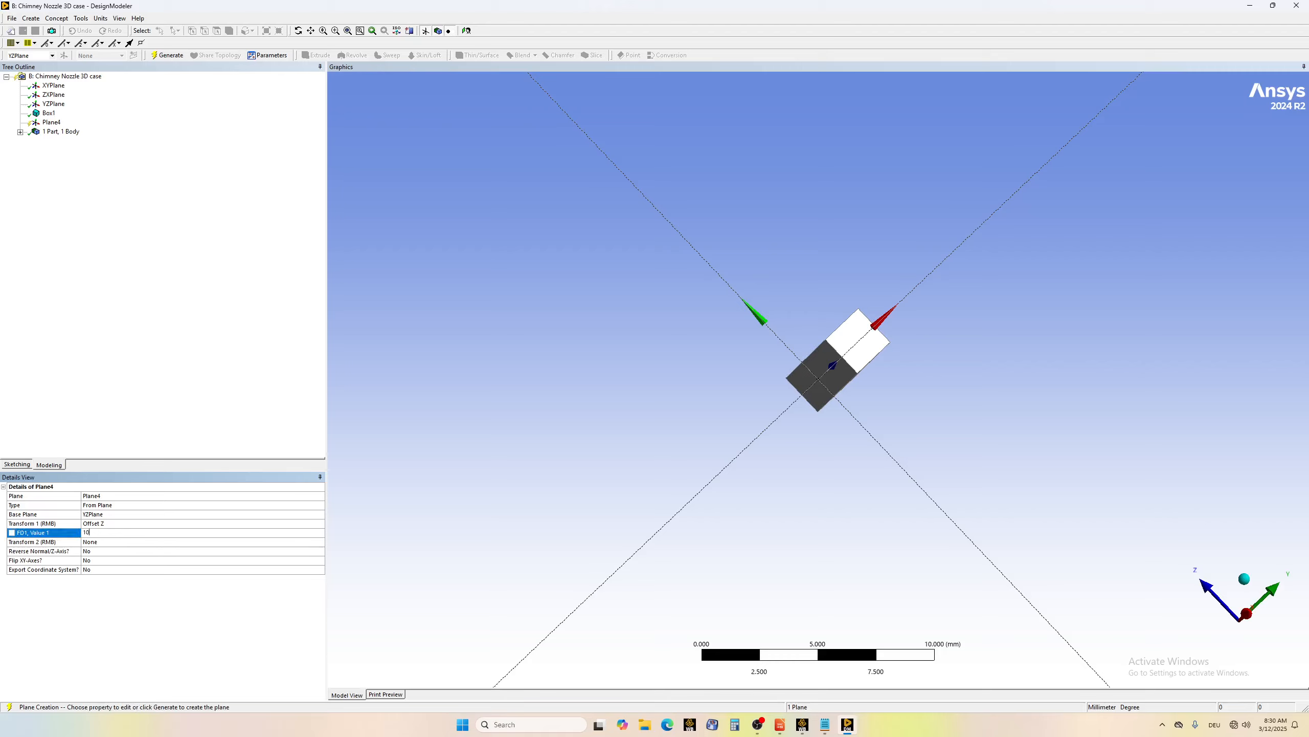
{"action": "type", "text": "10"}
{"action": "key", "text": "Return"}
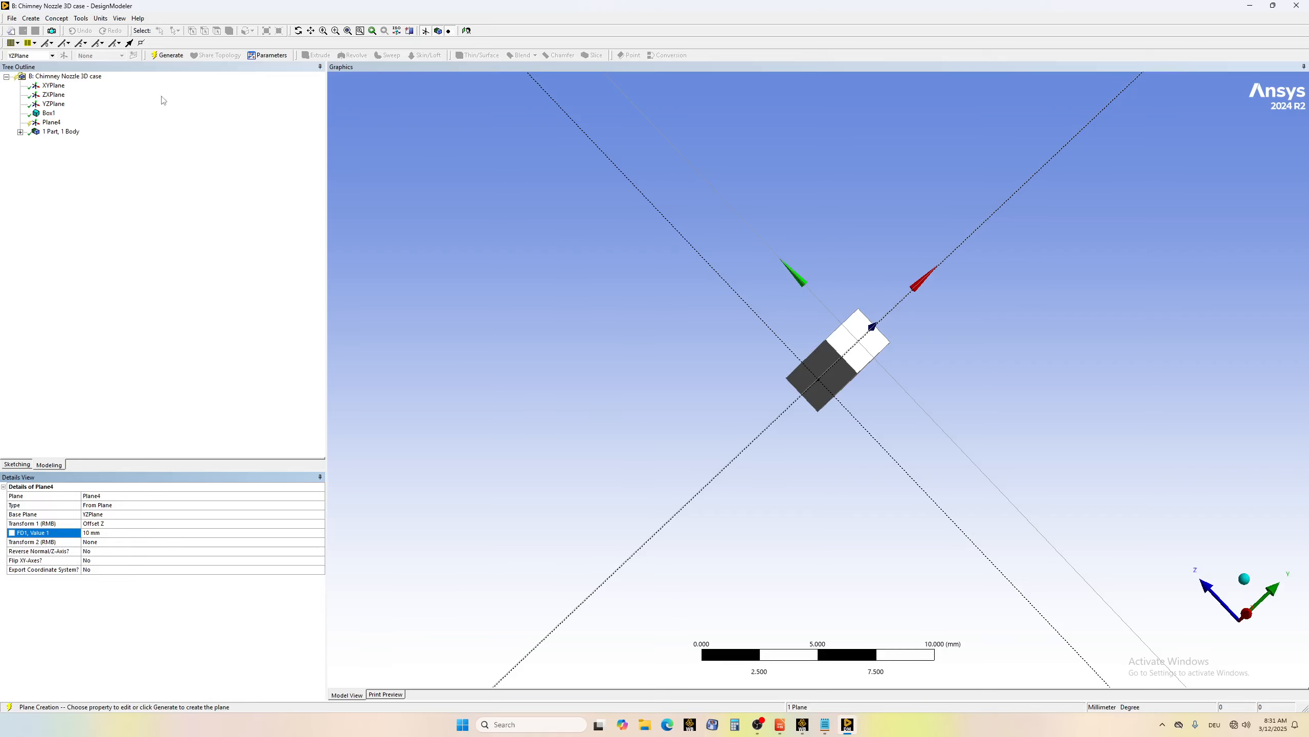
- Set the new plane's Z offset to 20 mm and generate the plane
{"action": "left_click", "coordinate": [298, 30]}
{"action": "left_click_drag", "start_coordinate": [824, 388], "coordinate": [940, 355]}
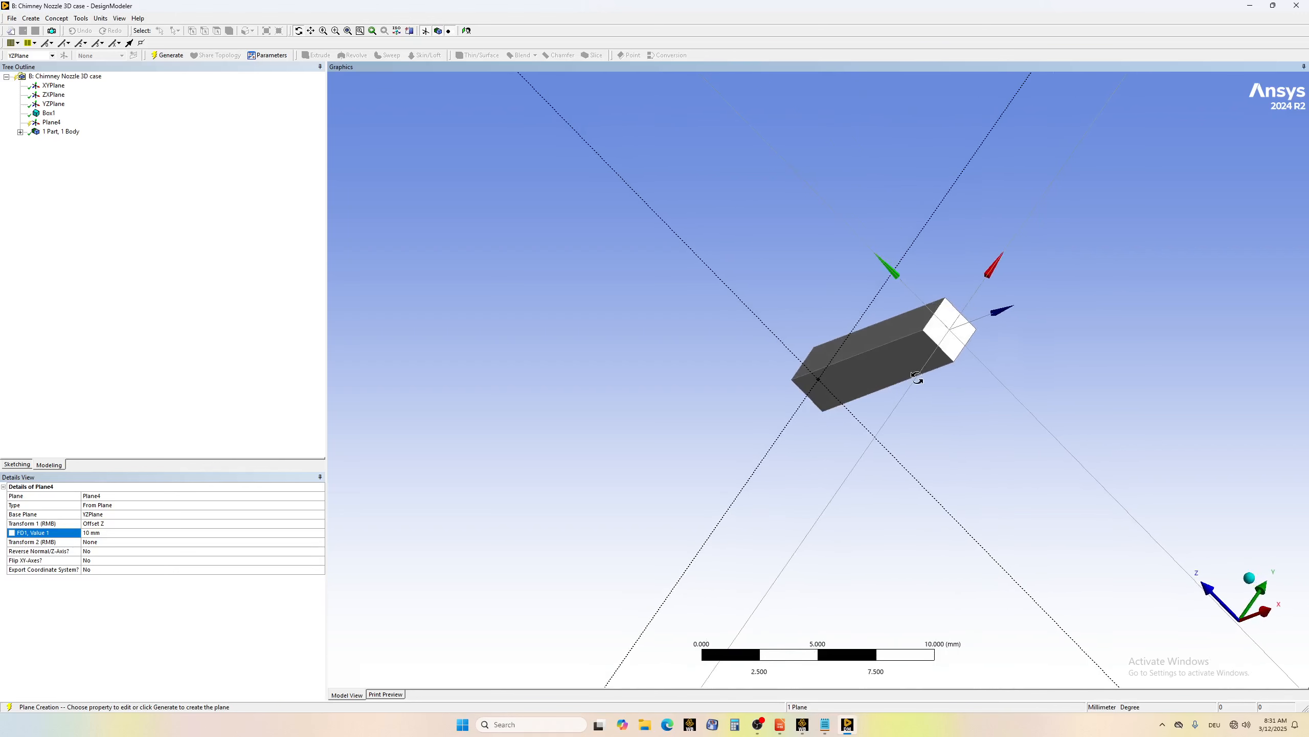
{"action": "left_click", "coordinate": [103, 532]}
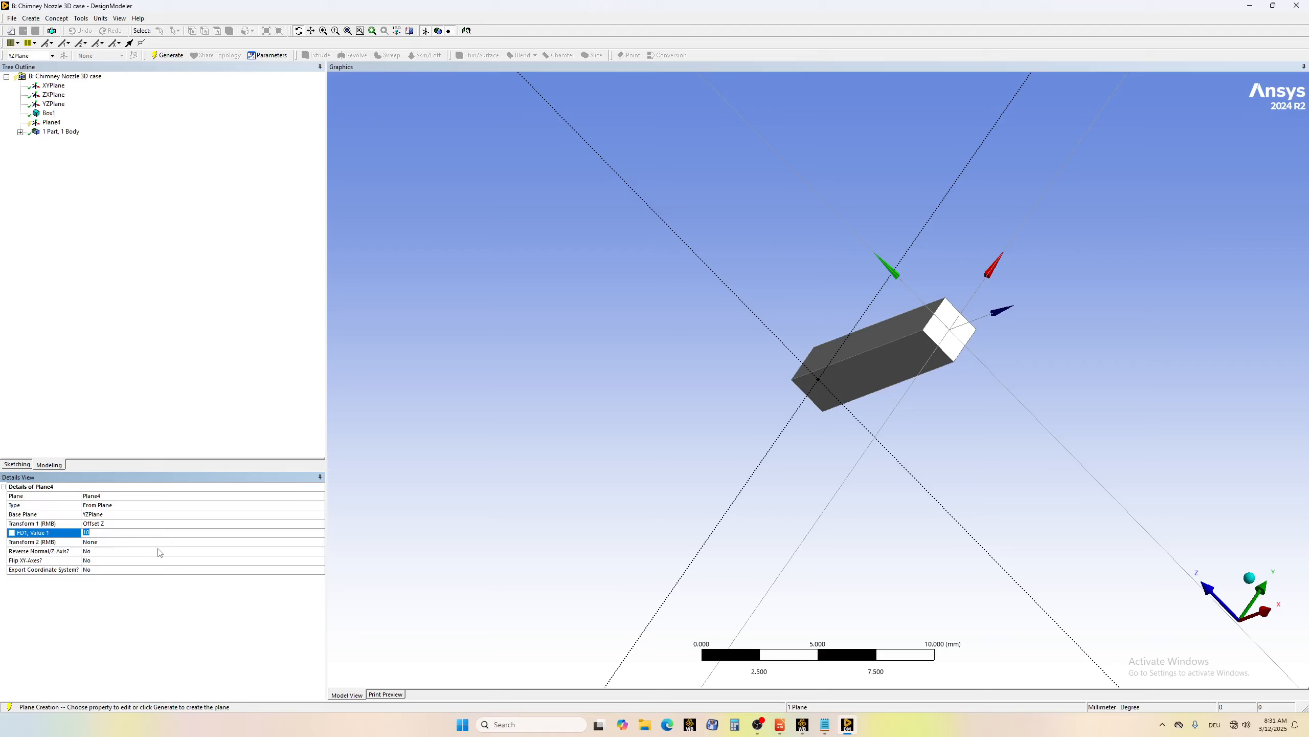
{"action": "type", "text": "20"}
{"action": "key", "text": "Return"}
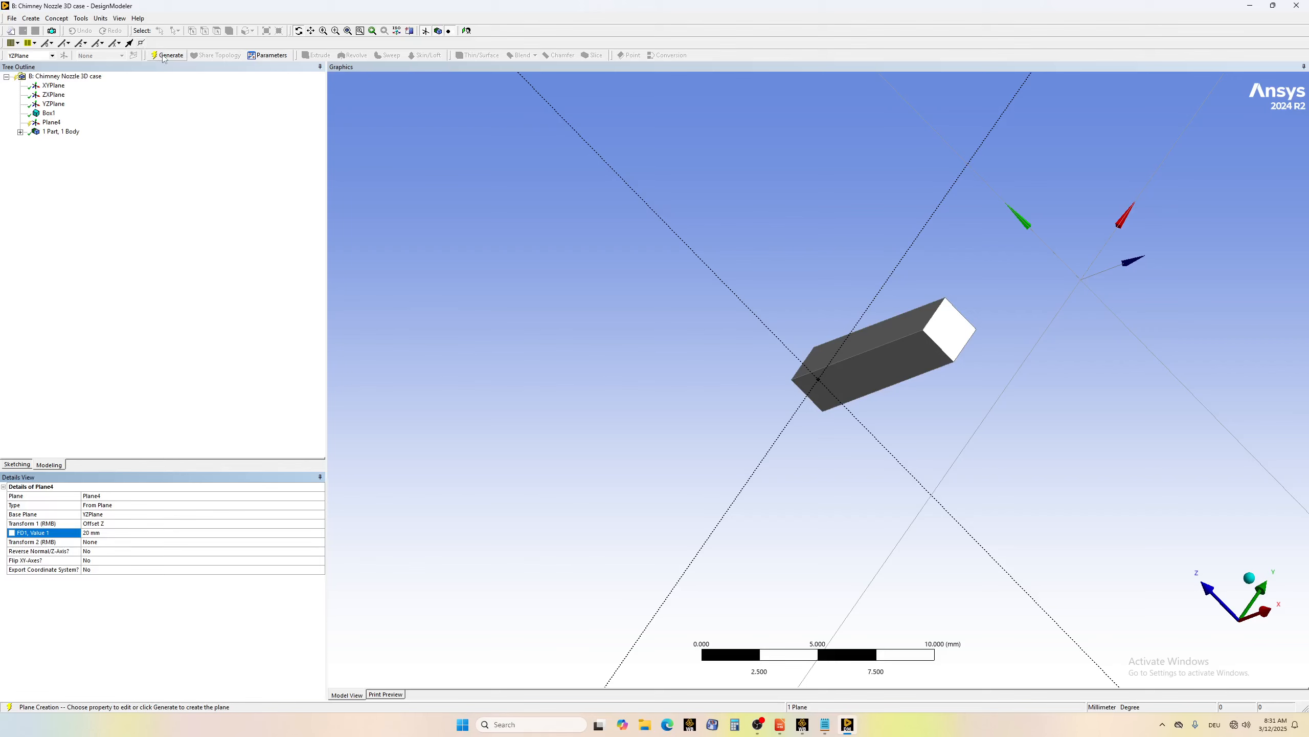
{"action": "left_click", "coordinate": [165, 57]}
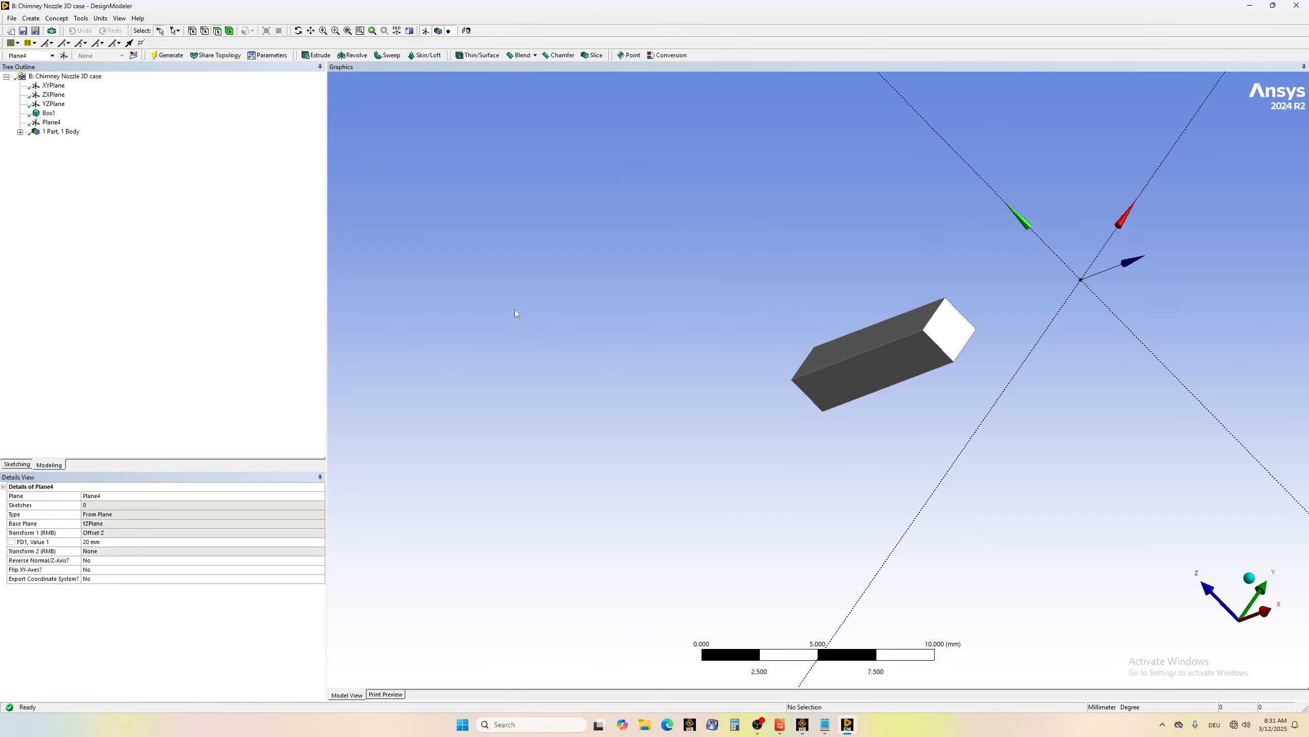
- Sketch a rectangle on Plane4 enclosing the box's end face, with its first corner at about (-4.9, 1.4)
{"action": "left_click", "coordinate": [298, 30]}
{"action": "left_click_drag", "start_coordinate": [1038, 401], "coordinate": [941, 419]}
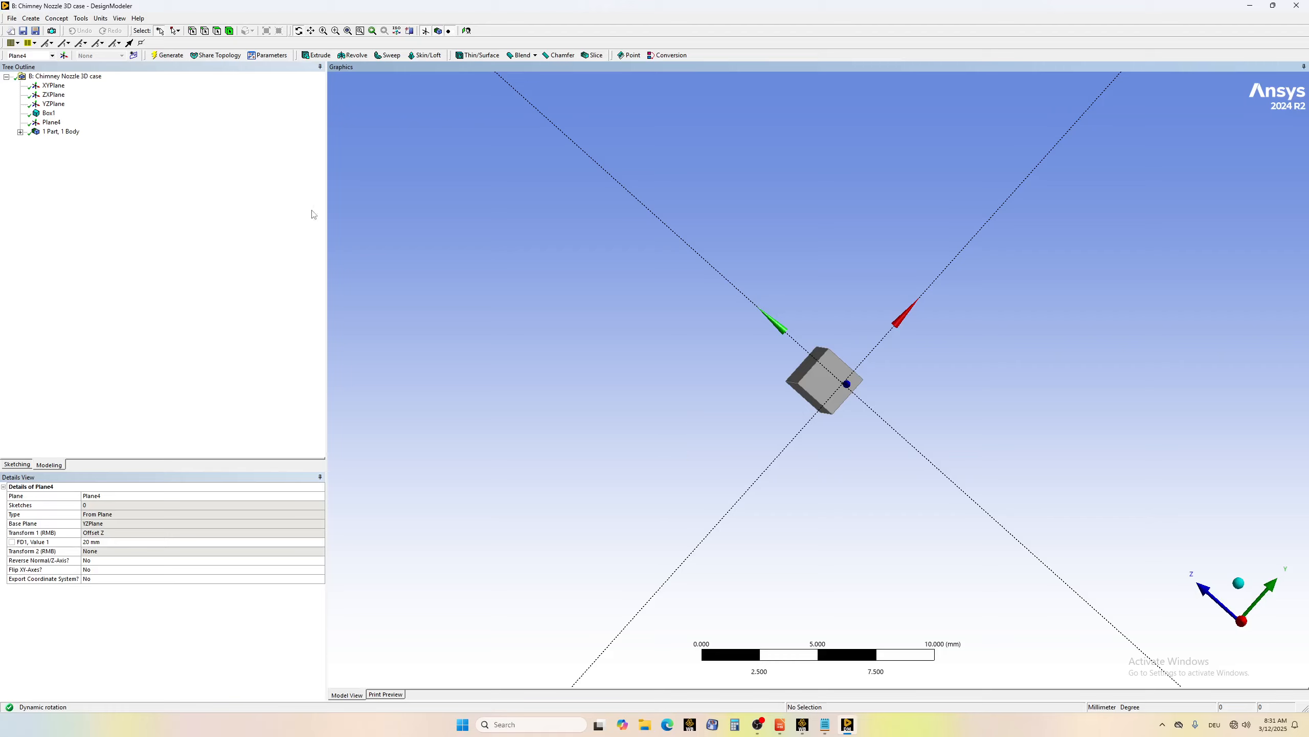
{"action": "left_click", "coordinate": [53, 124]}
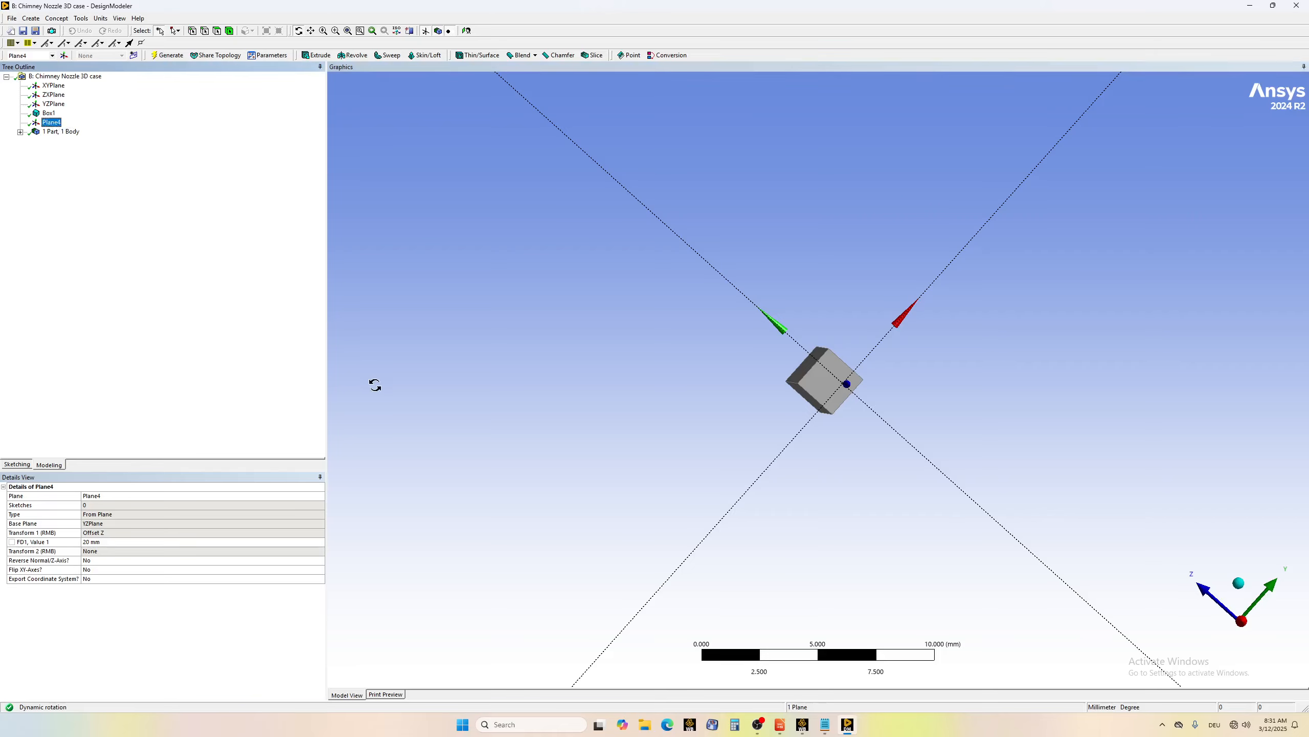
{"action": "right_click", "coordinate": [384, 359]}
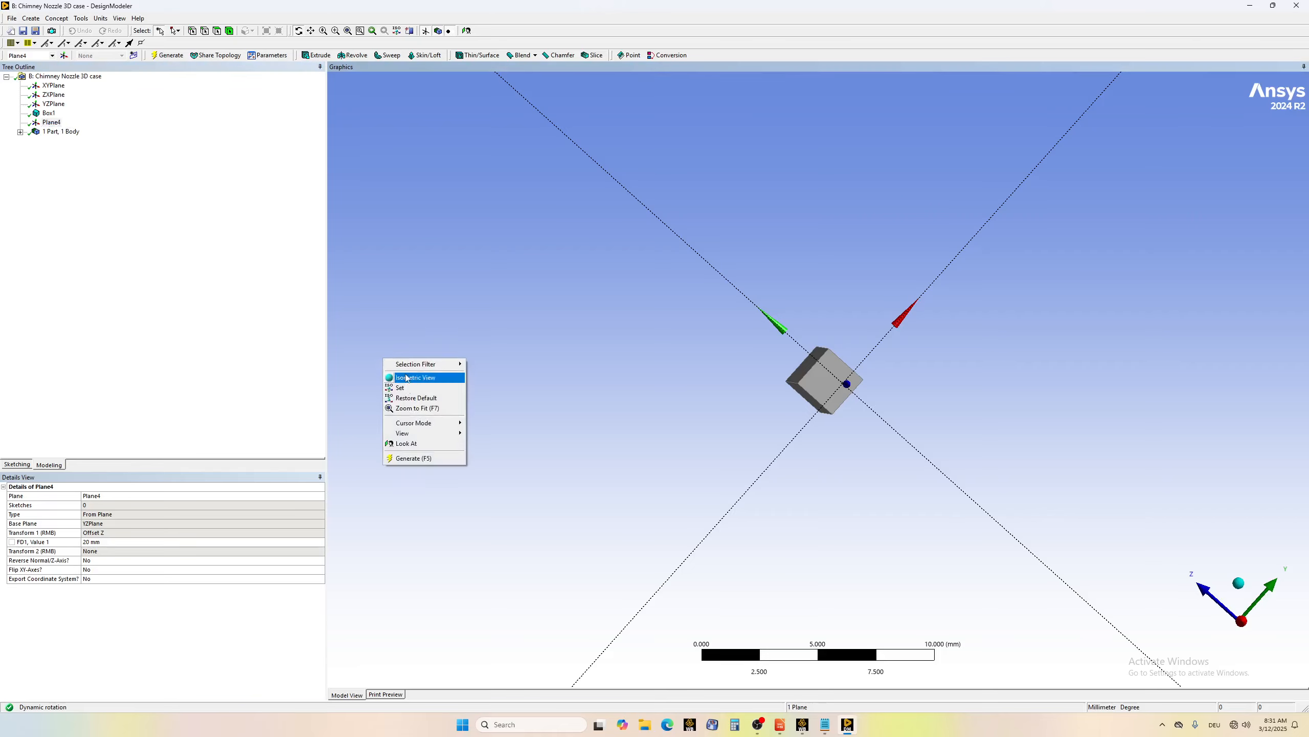
{"action": "left_click", "coordinate": [407, 443]}
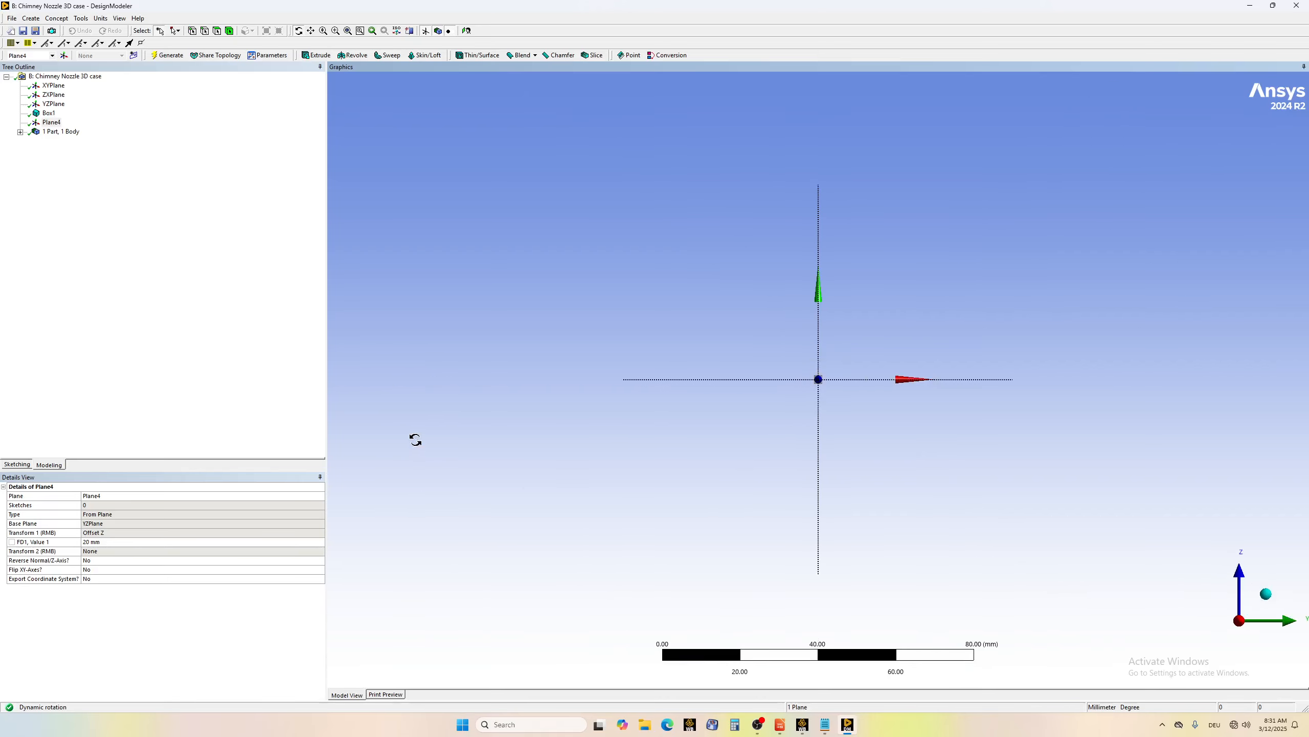
{"action": "scroll", "coordinate": [811, 416], "scroll_direction": "up", "scroll_amount": 6}
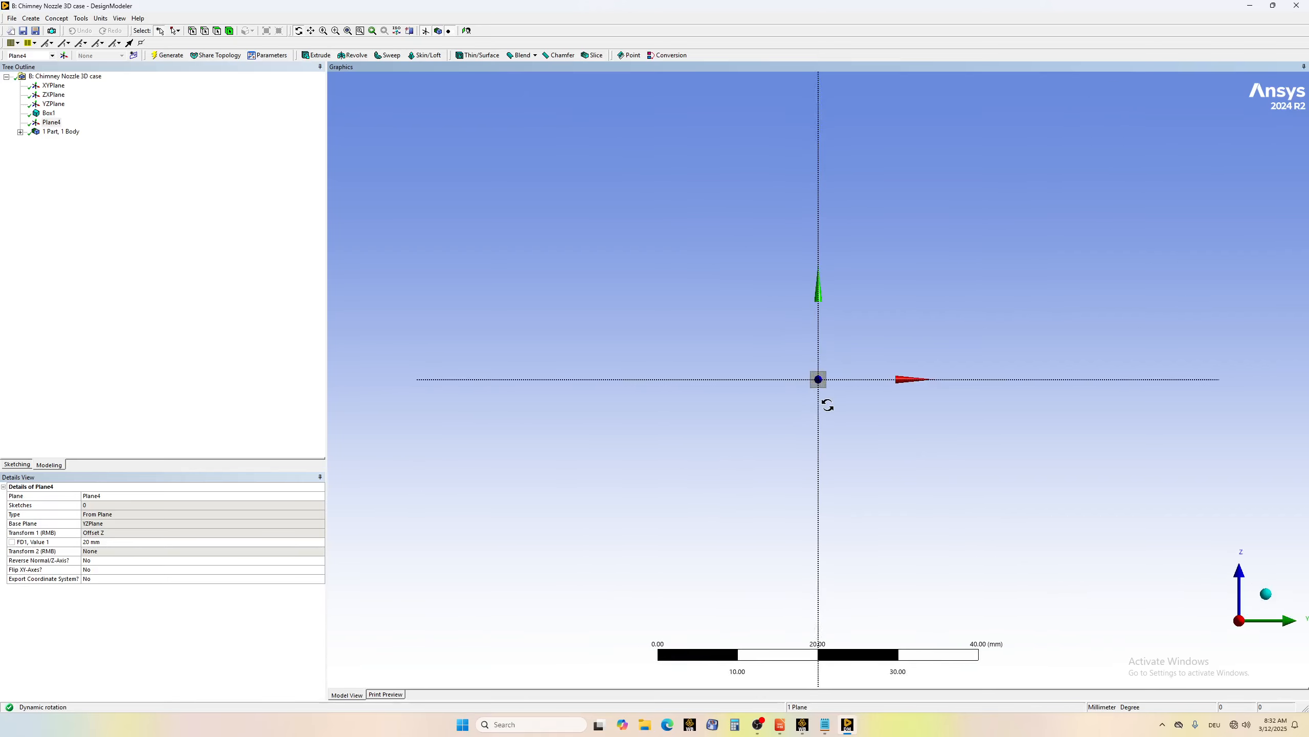
{"action": "scroll", "coordinate": [819, 402], "scroll_direction": "up", "scroll_amount": 3}
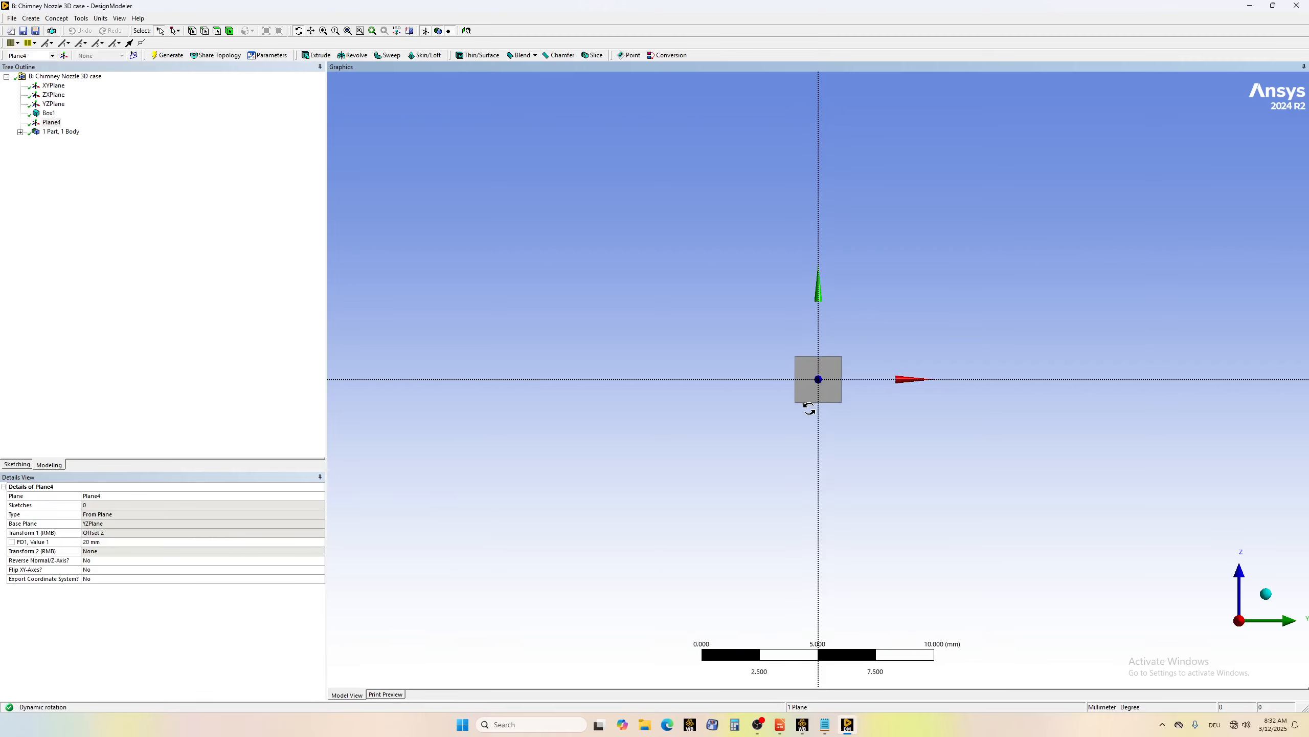
{"action": "scroll", "coordinate": [806, 416], "scroll_direction": "down", "scroll_amount": 1}
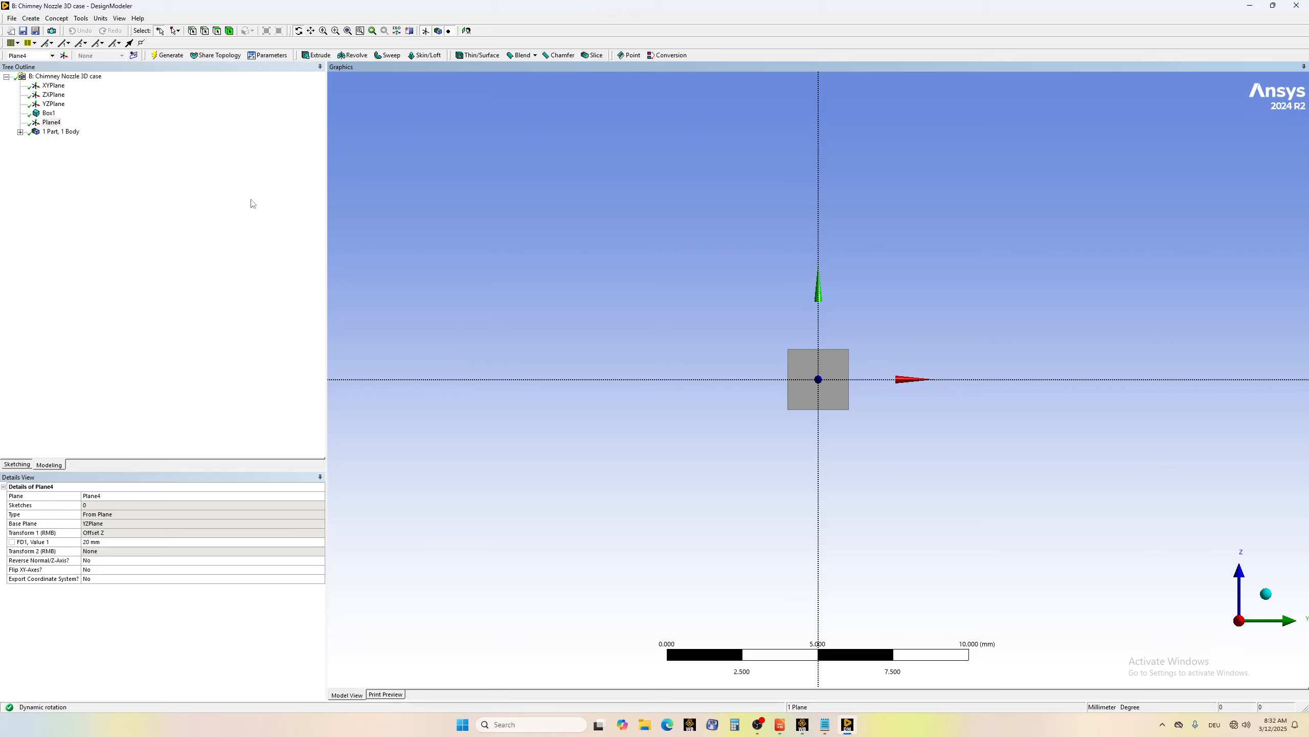
{"action": "left_click", "coordinate": [10, 466]}
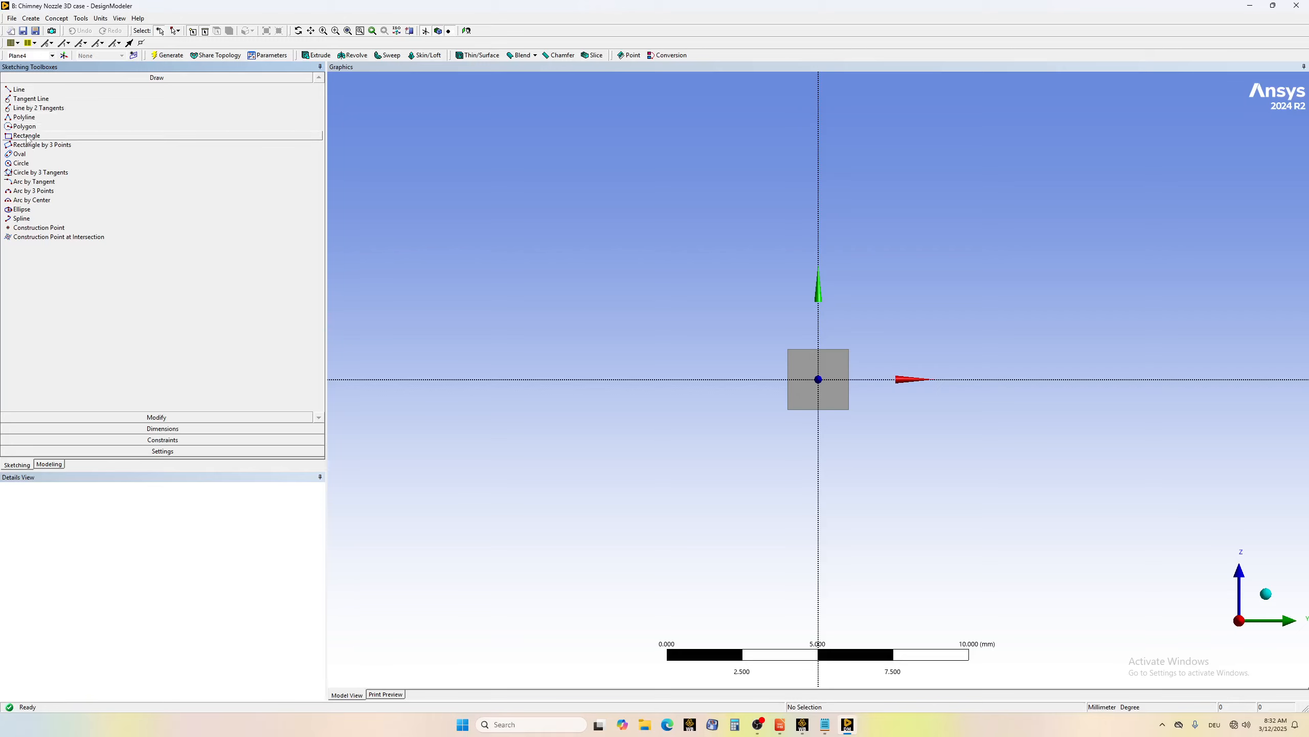
{"action": "left_click", "coordinate": [24, 137]}
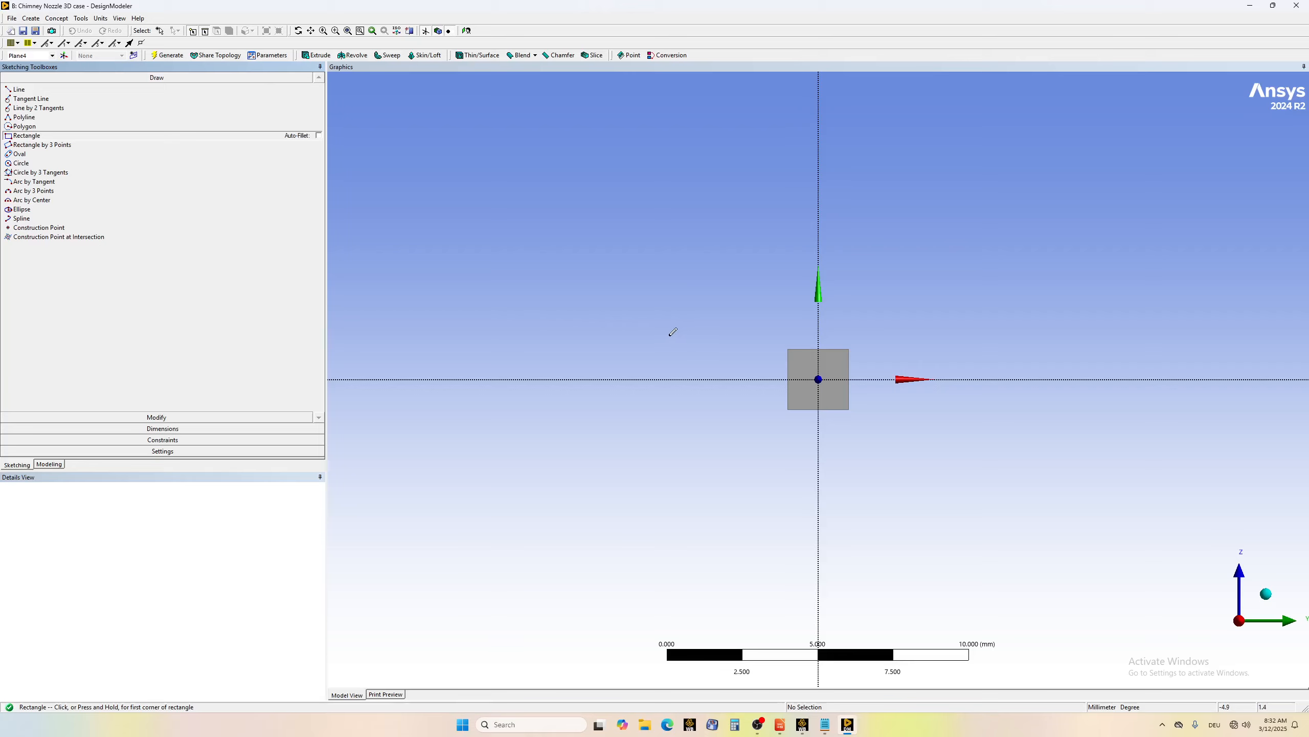
{"action": "mouse_move", "coordinate": [670, 335]}
{"action": "left_mouse_down"}
{"action": "mouse_move", "coordinate": [685, 404]}
{"action": "mouse_move", "coordinate": [1038, 427]}
{"action": "mouse_move", "coordinate": [988, 437]}
{"action": "left_mouse_up"}
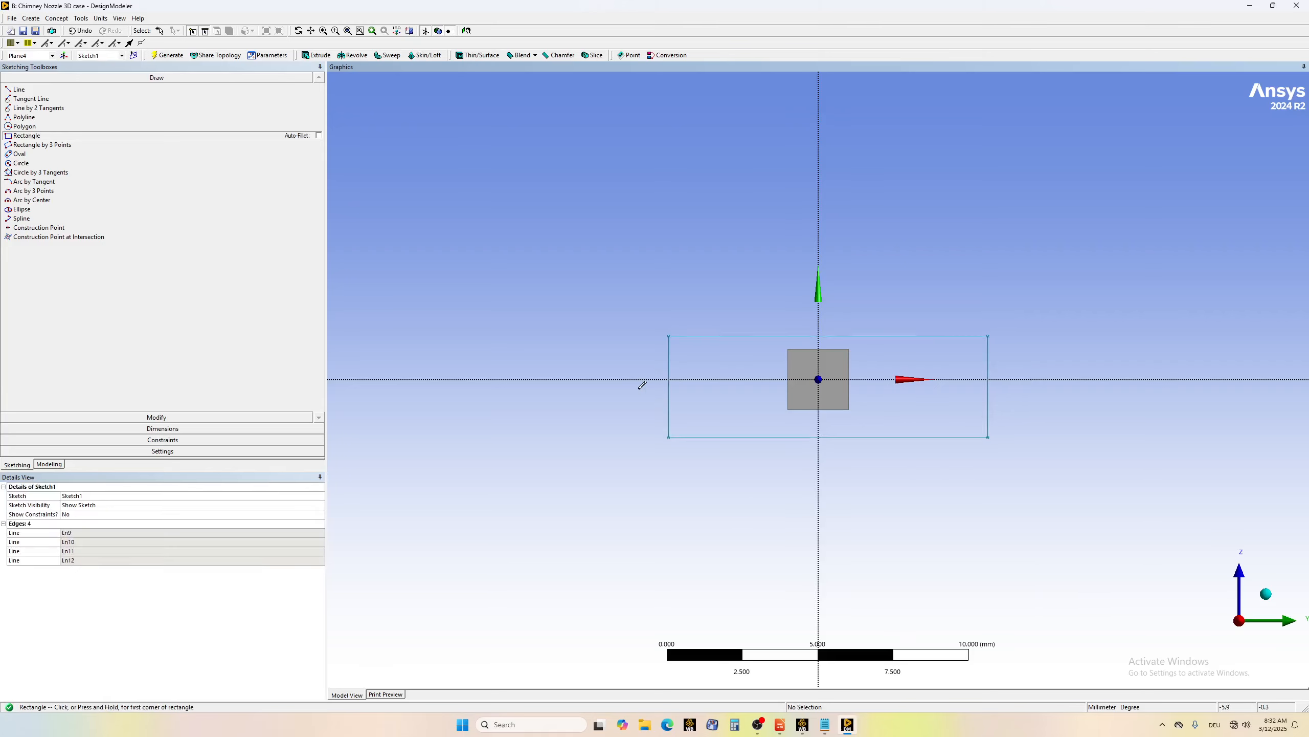
- Add horizontal dimensions from the rectangle's left and right edges to the vertical sketch axis
{"action": "left_click", "coordinate": [164, 430]}
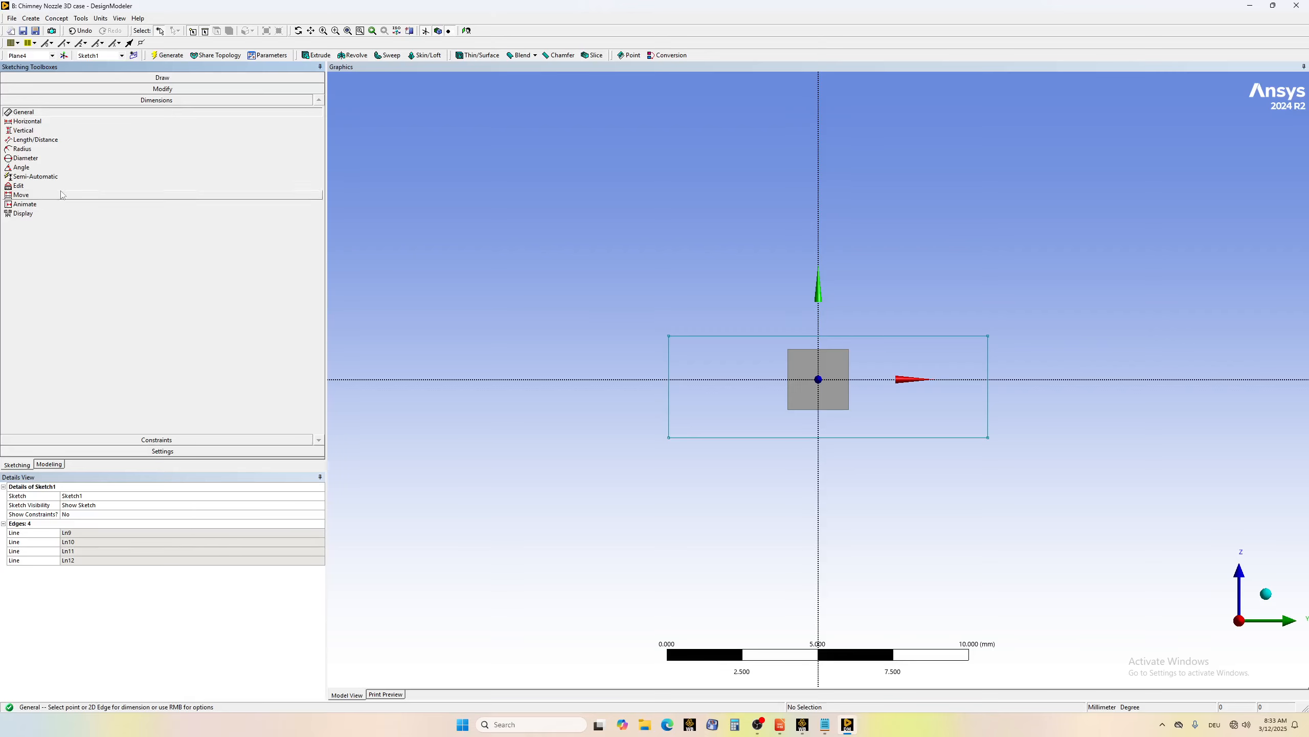
{"action": "left_click", "coordinate": [28, 122]}
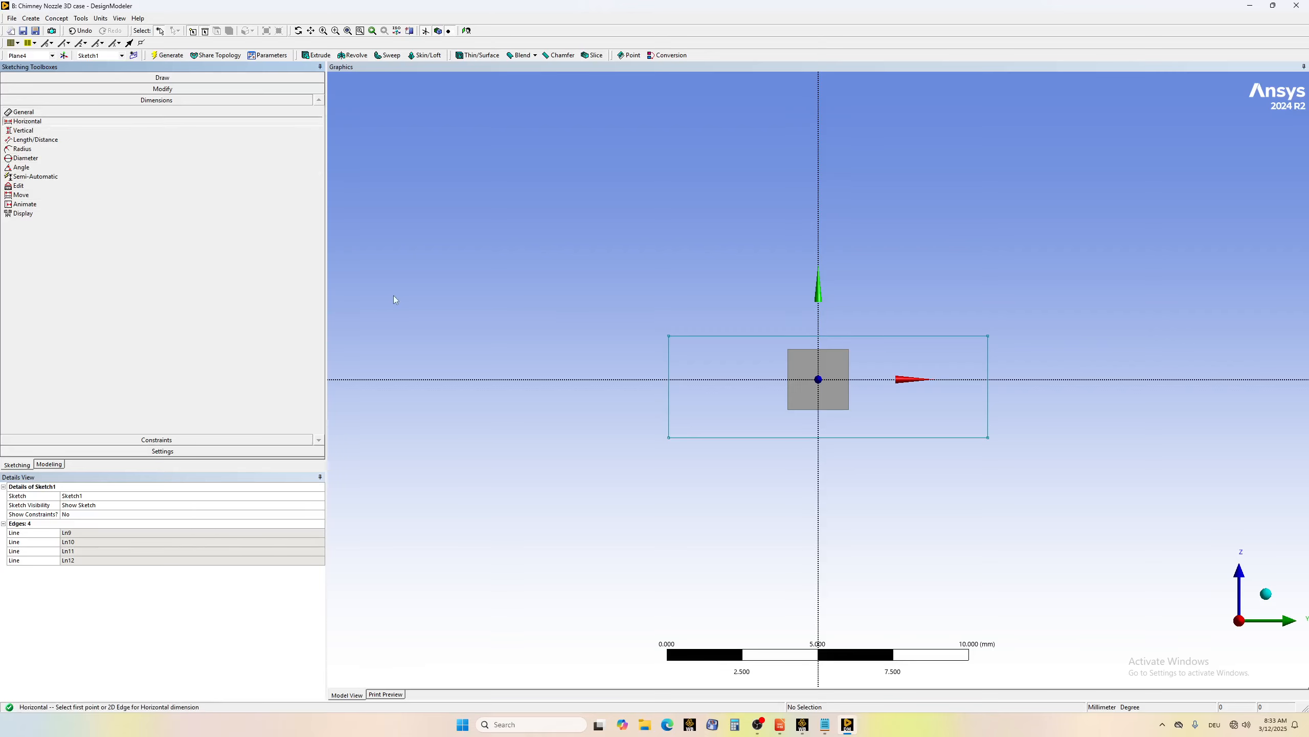
{"action": "left_click", "coordinate": [674, 367]}
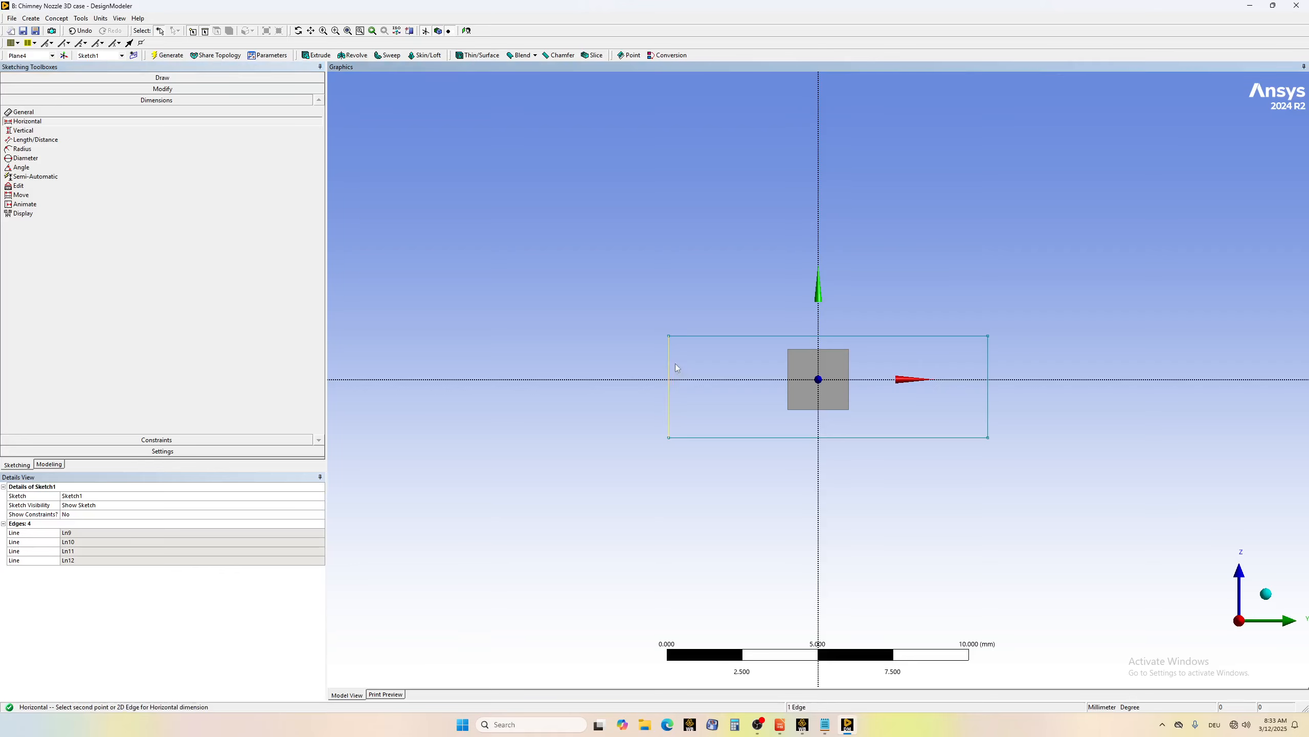
{"action": "left_click", "coordinate": [819, 365]}
{"action": "left_click", "coordinate": [798, 293]}
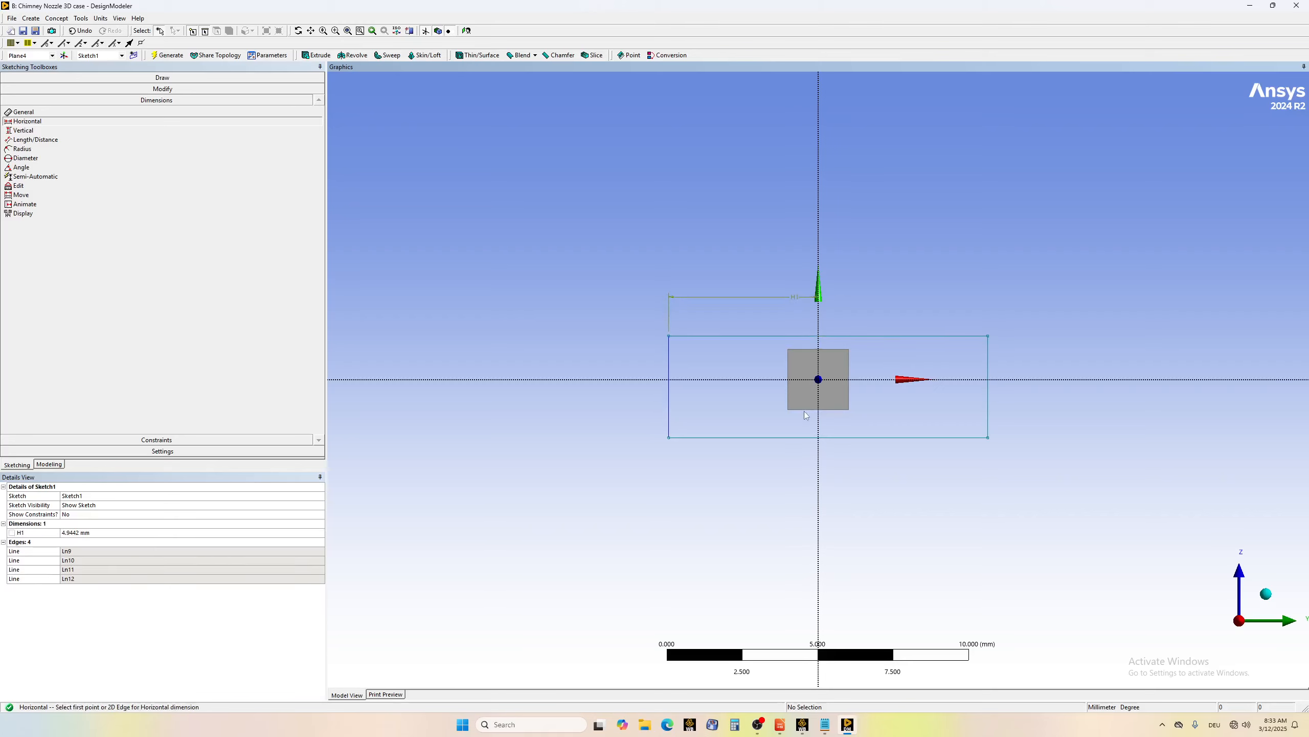
{"action": "left_click", "coordinate": [988, 375]}
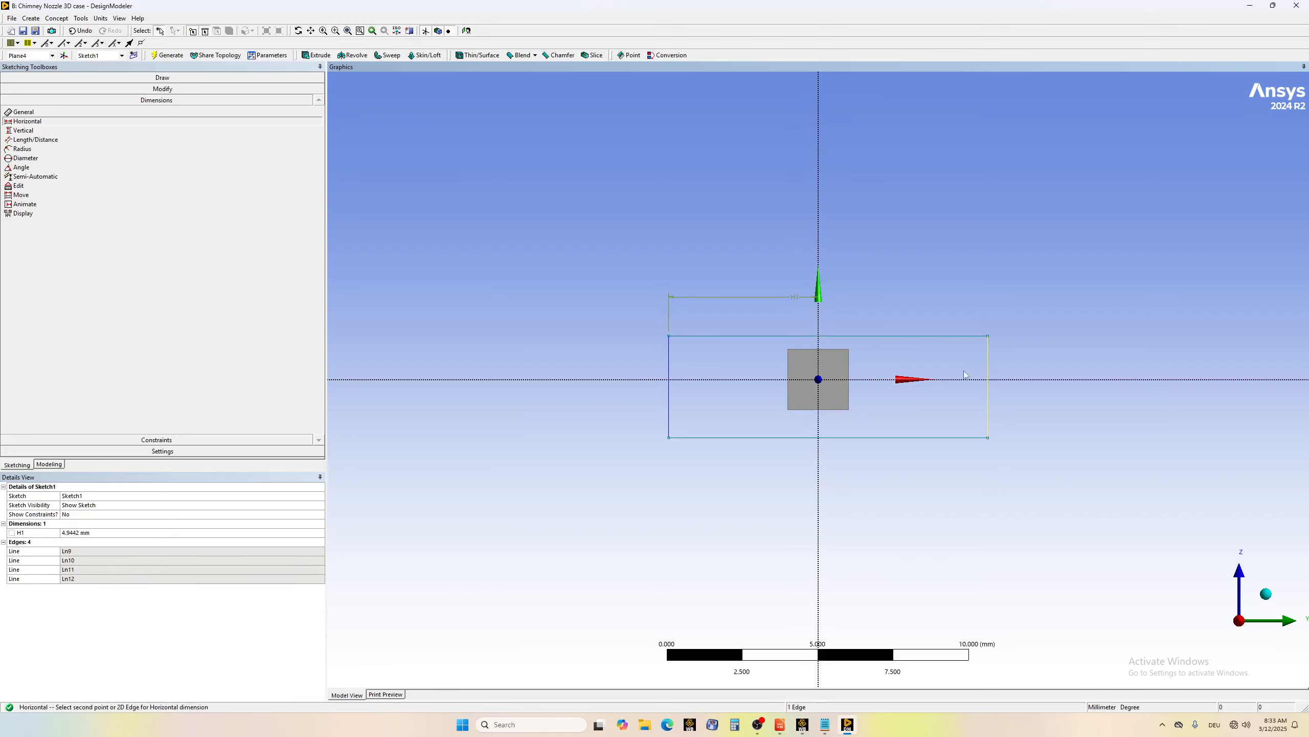
{"action": "left_click", "coordinate": [820, 371]}
{"action": "left_click", "coordinate": [876, 302]}
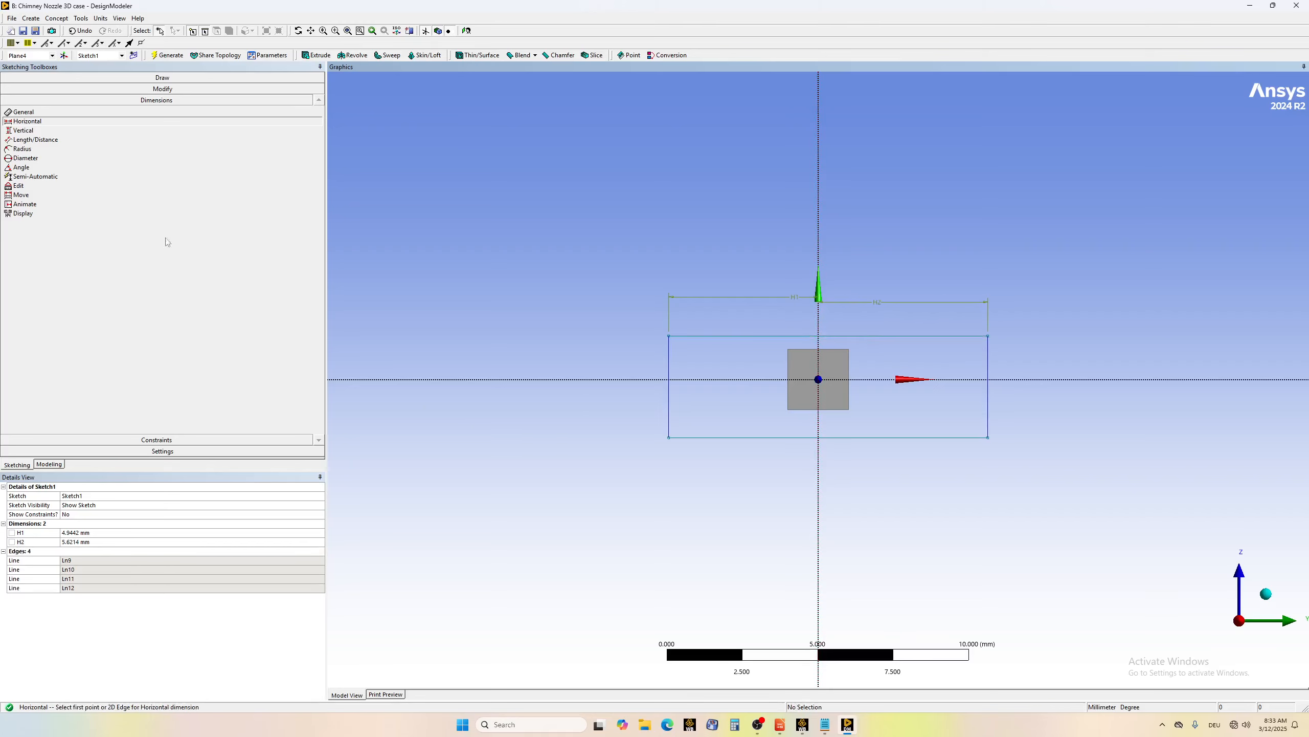
- Add vertical dimensions from the rectangle's upper and lower edges to the horizontal sketch axis
{"action": "left_click", "coordinate": [39, 131]}
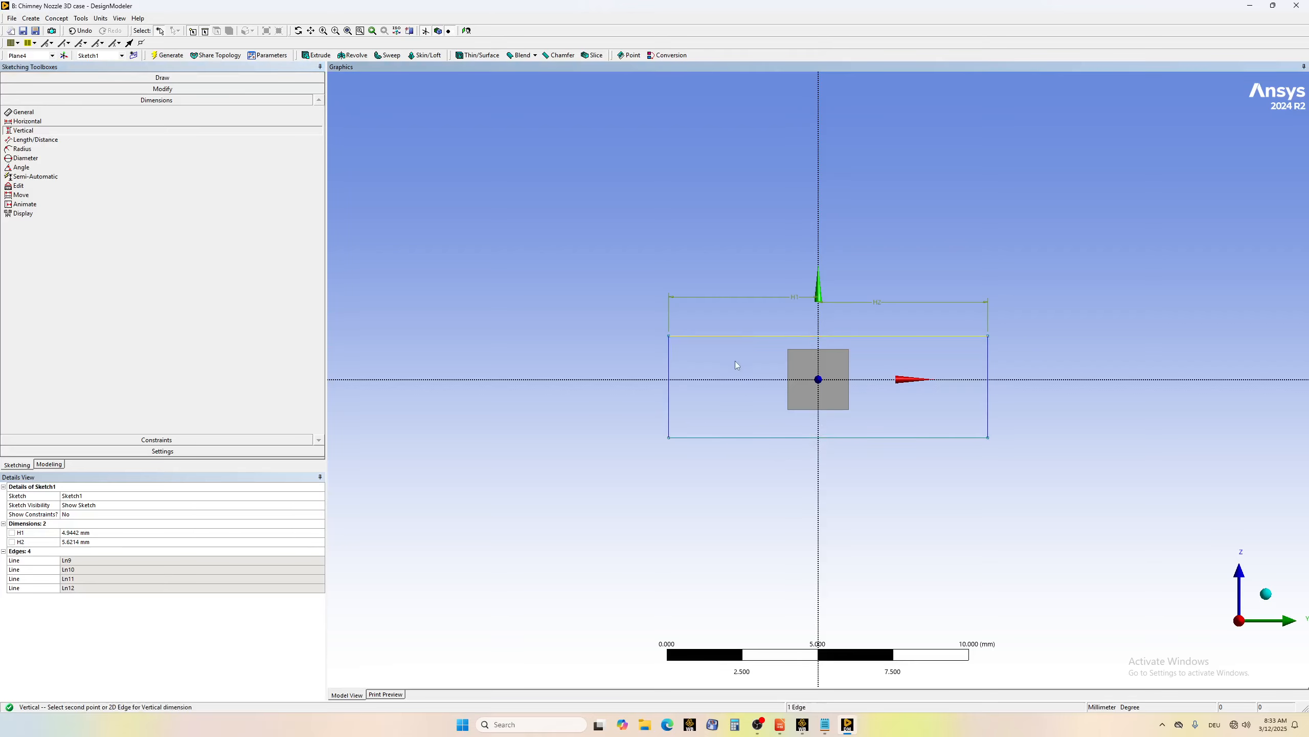
{"action": "left_click", "coordinate": [736, 378]}
{"action": "left_click", "coordinate": [629, 372]}
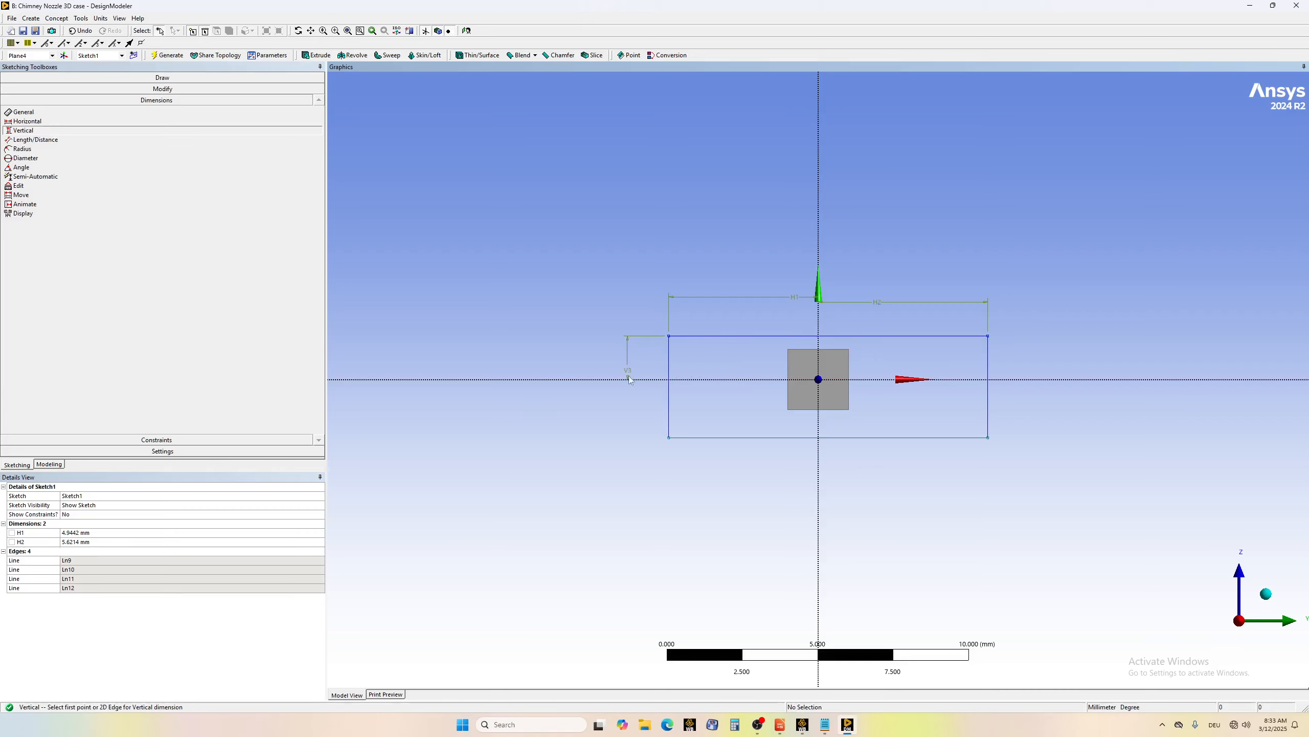
{"action": "left_click", "coordinate": [929, 438]}
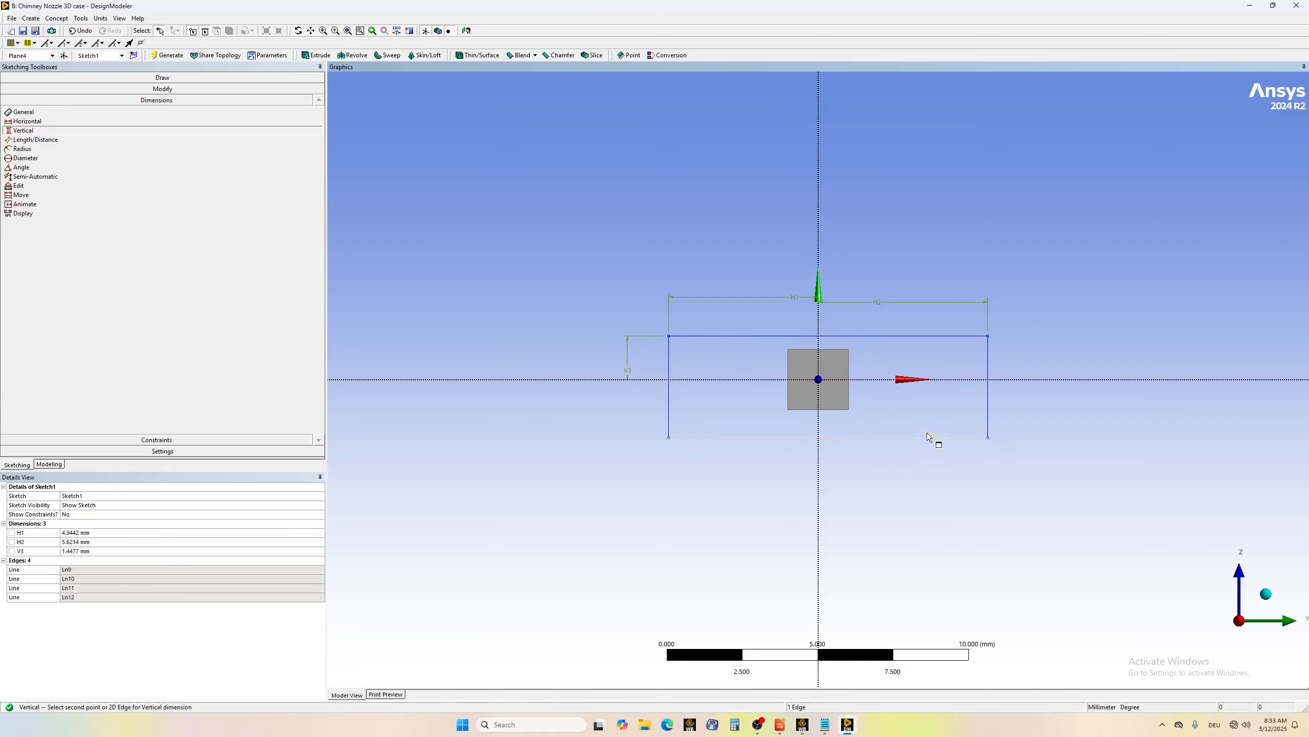
{"action": "left_click", "coordinate": [940, 380]}
{"action": "left_click", "coordinate": [1030, 404]}
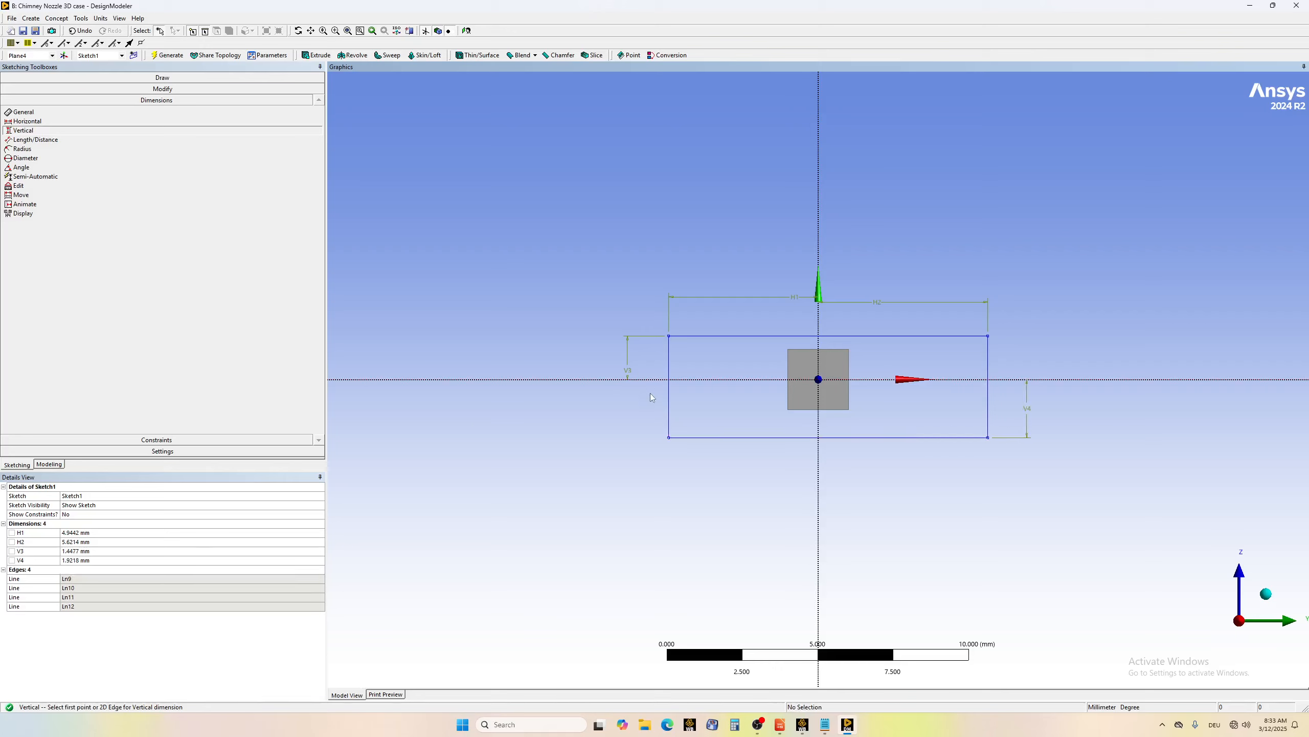
- Set the vertical dimensions V3 and V4 of the rectangle to 1 mm each
{"action": "left_click", "coordinate": [76, 551]}
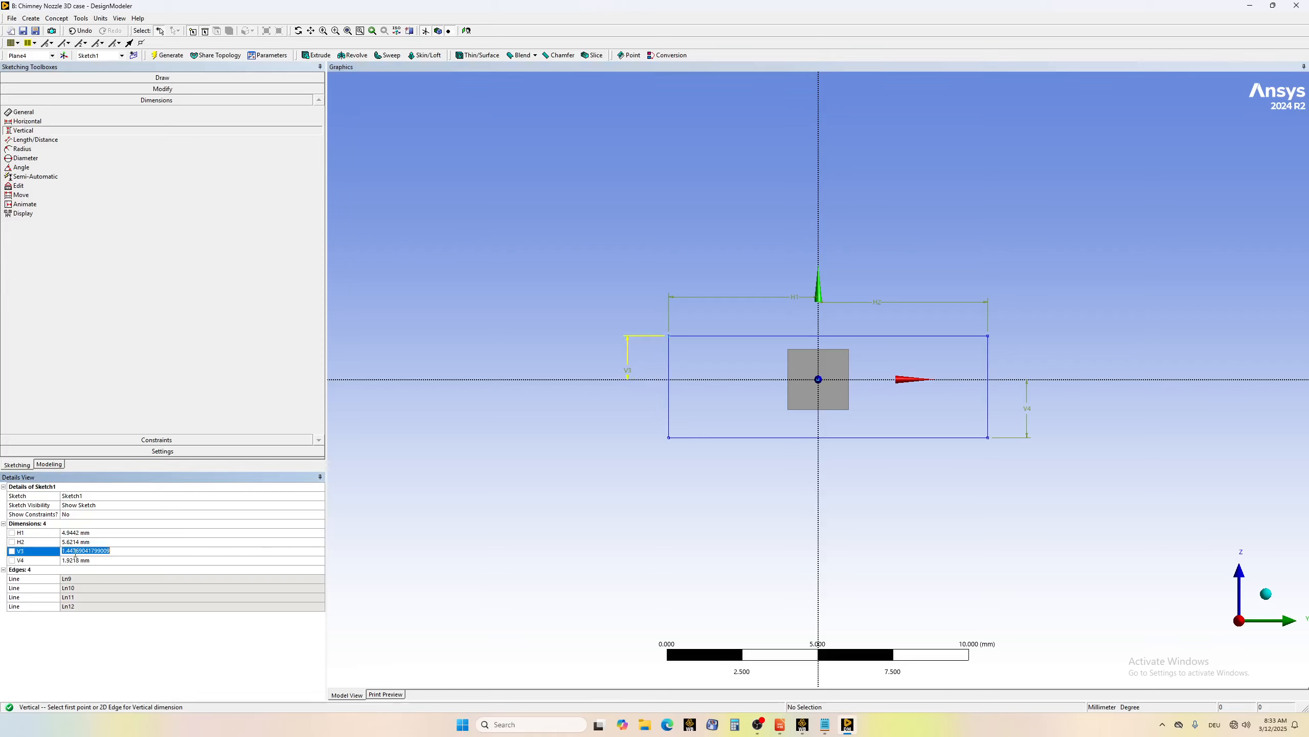
{"action": "type", "text": "1"}
{"action": "key", "text": "Return"}
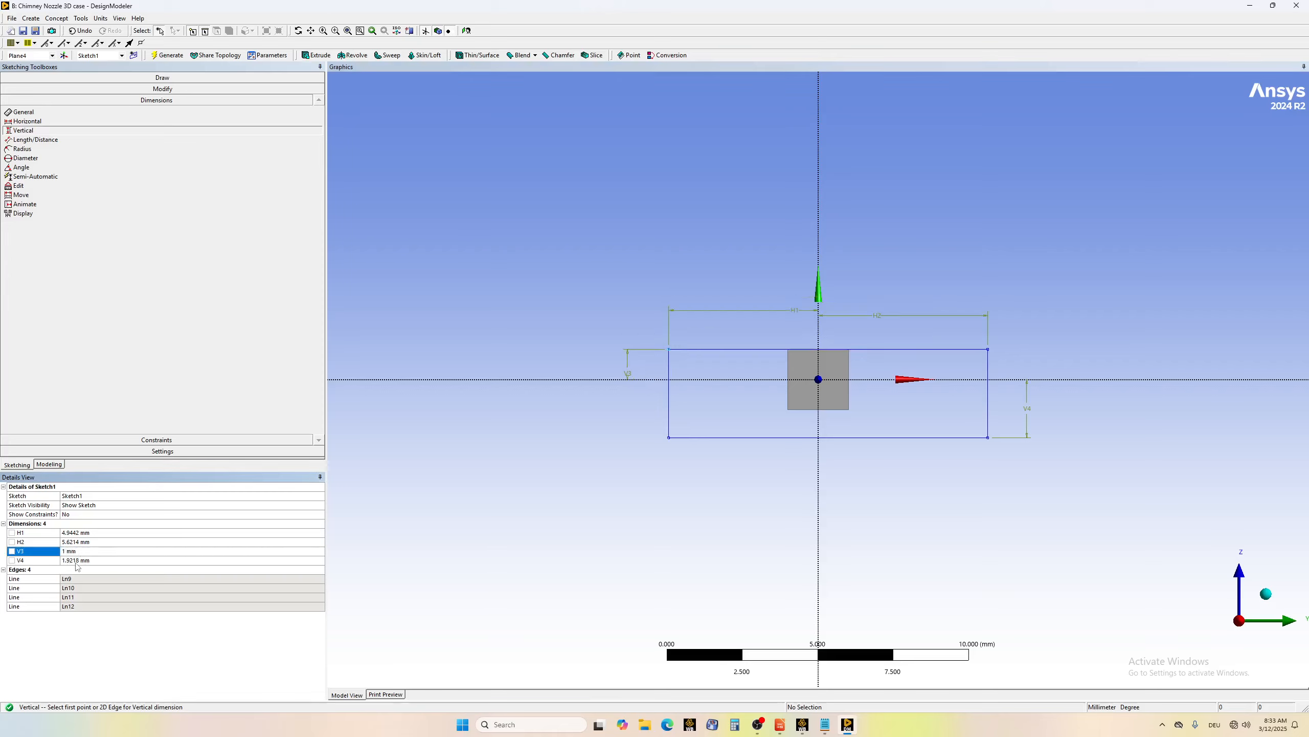
{"action": "left_click", "coordinate": [66, 561]}
{"action": "type", "text": "1"}
{"action": "key", "text": "Return"}
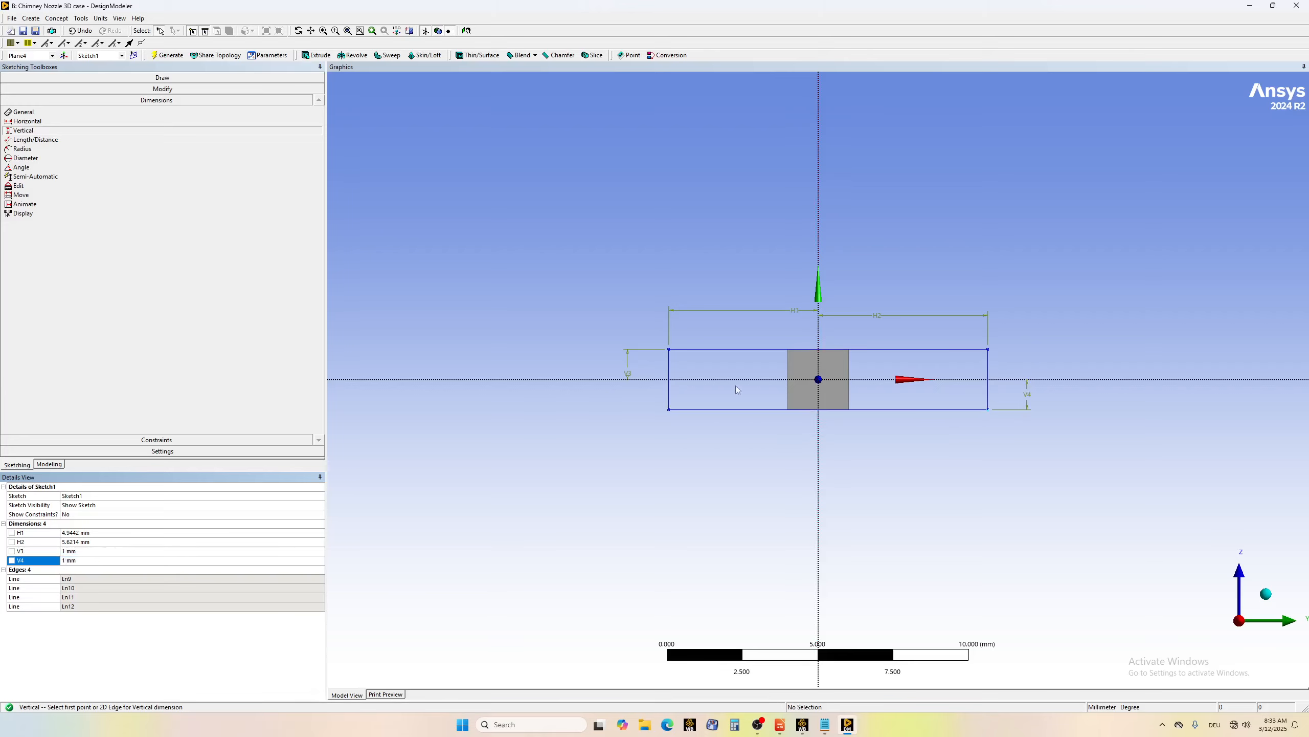
- Set the horizontal dimensions H1 and H2 of the rectangle to 10 mm each
{"action": "left_click", "coordinate": [72, 533]}
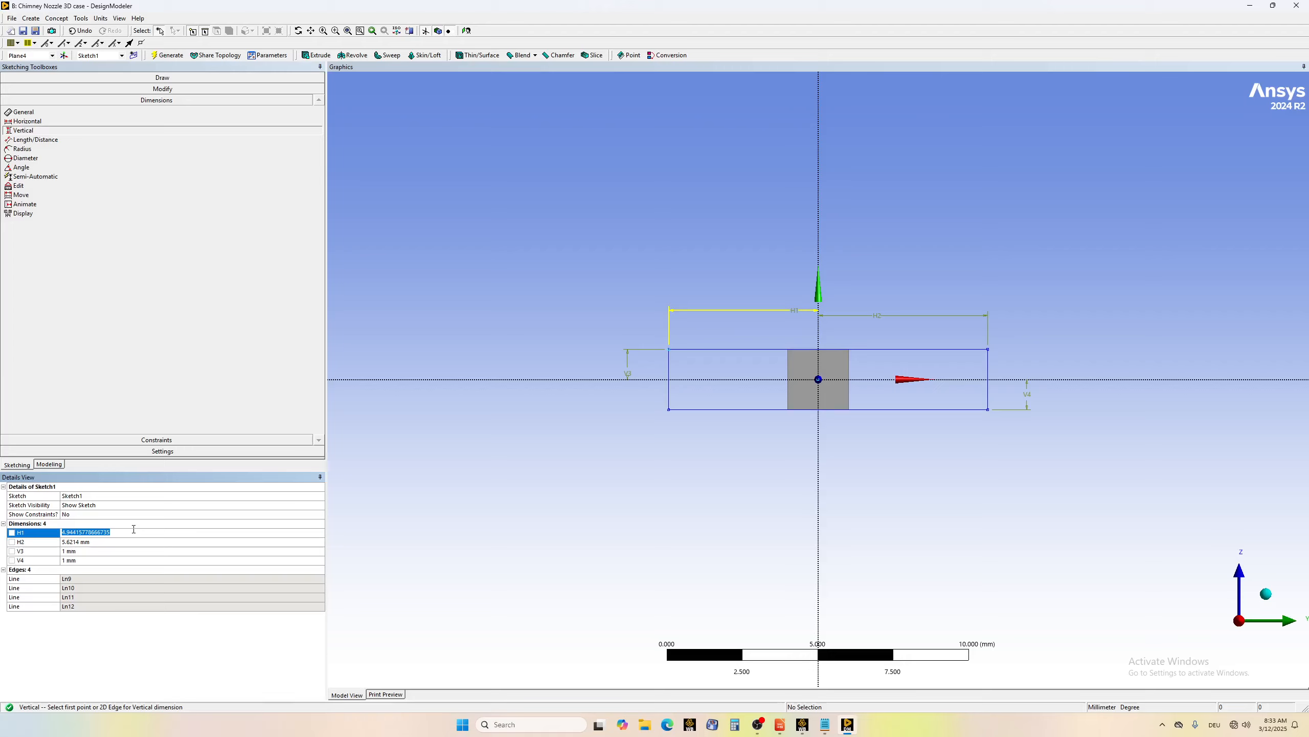
{"action": "type", "text": "10"}
{"action": "key", "text": "Return"}
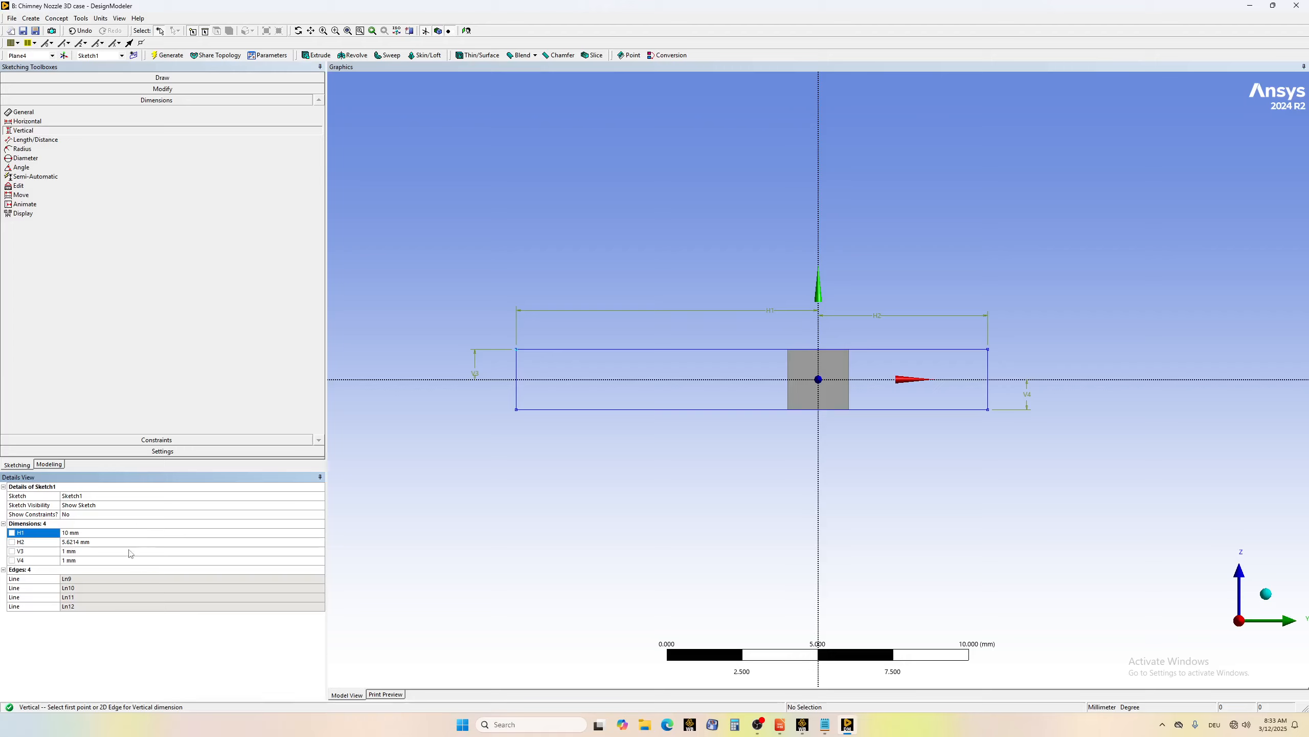
{"action": "left_click", "coordinate": [87, 542]}
{"action": "type", "text": "10"}
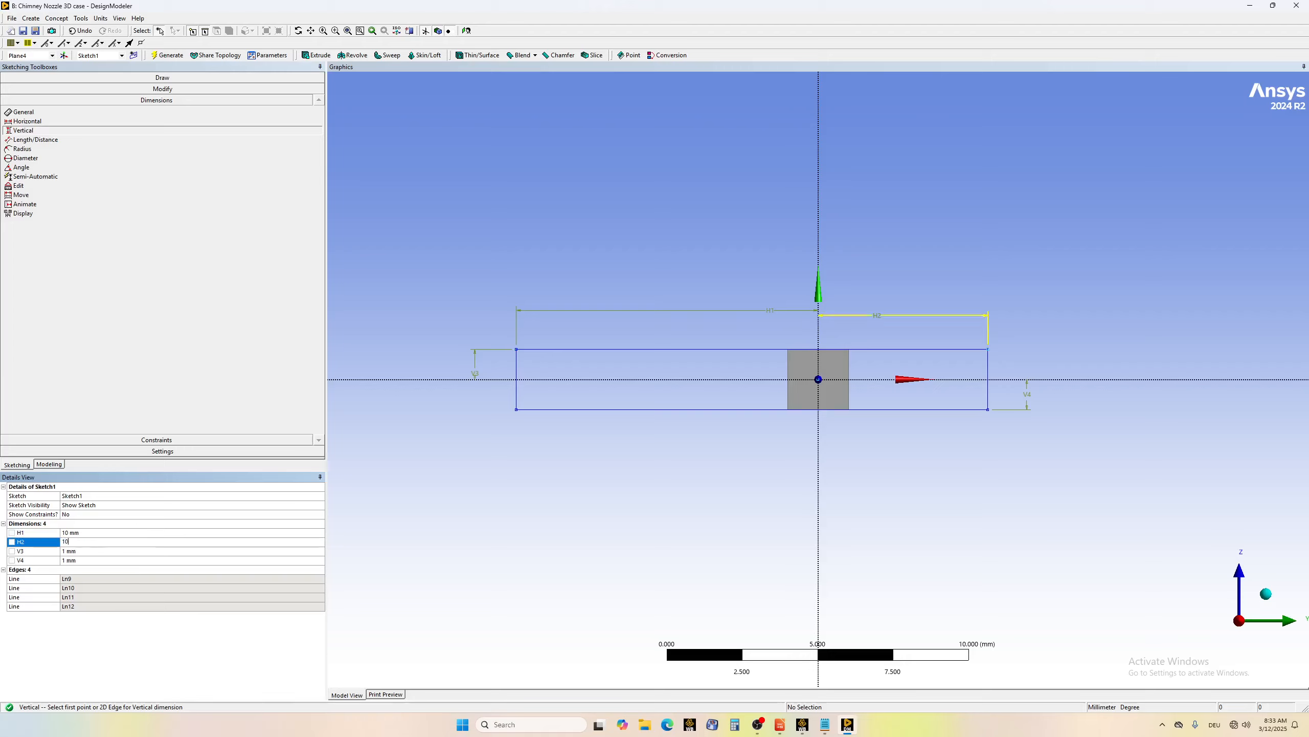
{"action": "key", "text": "Return"}
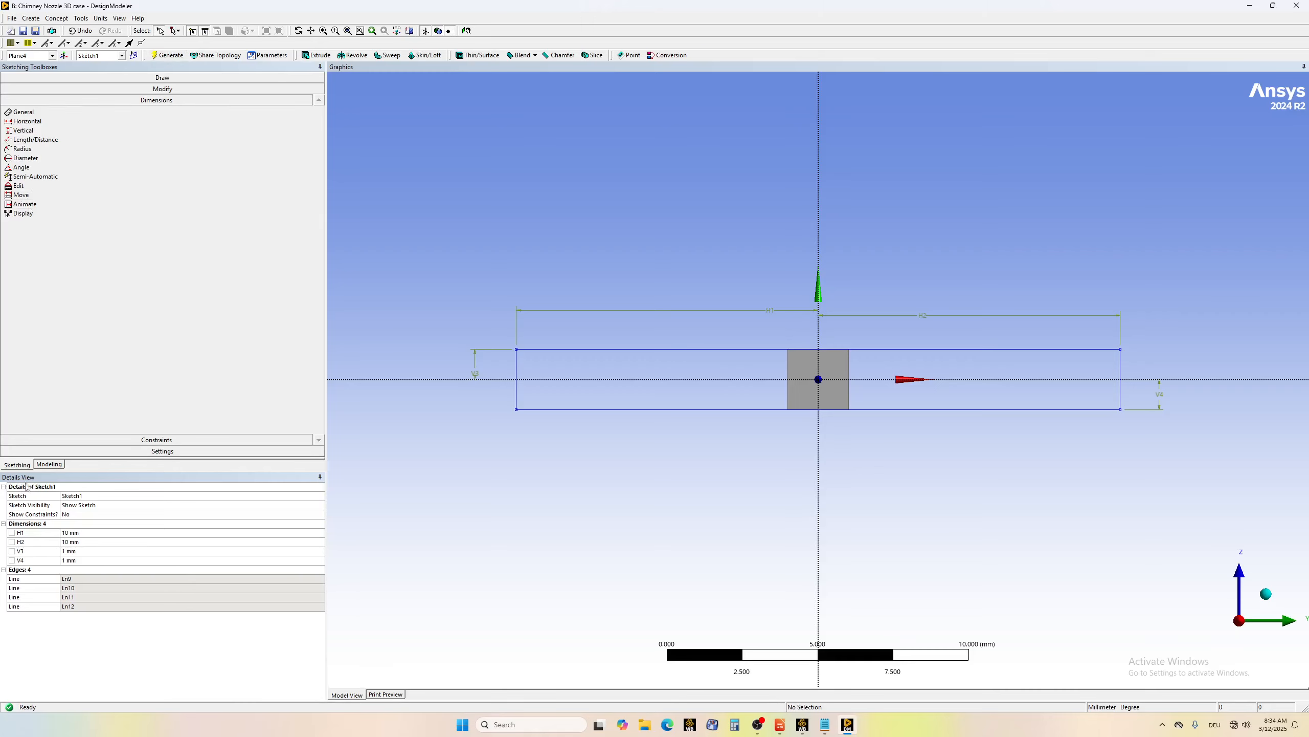
- Leave sketching and try to define a Skin/Loft between the box's end face facing Plane4 and Sketch1
{"action": "left_click", "coordinate": [50, 465]}
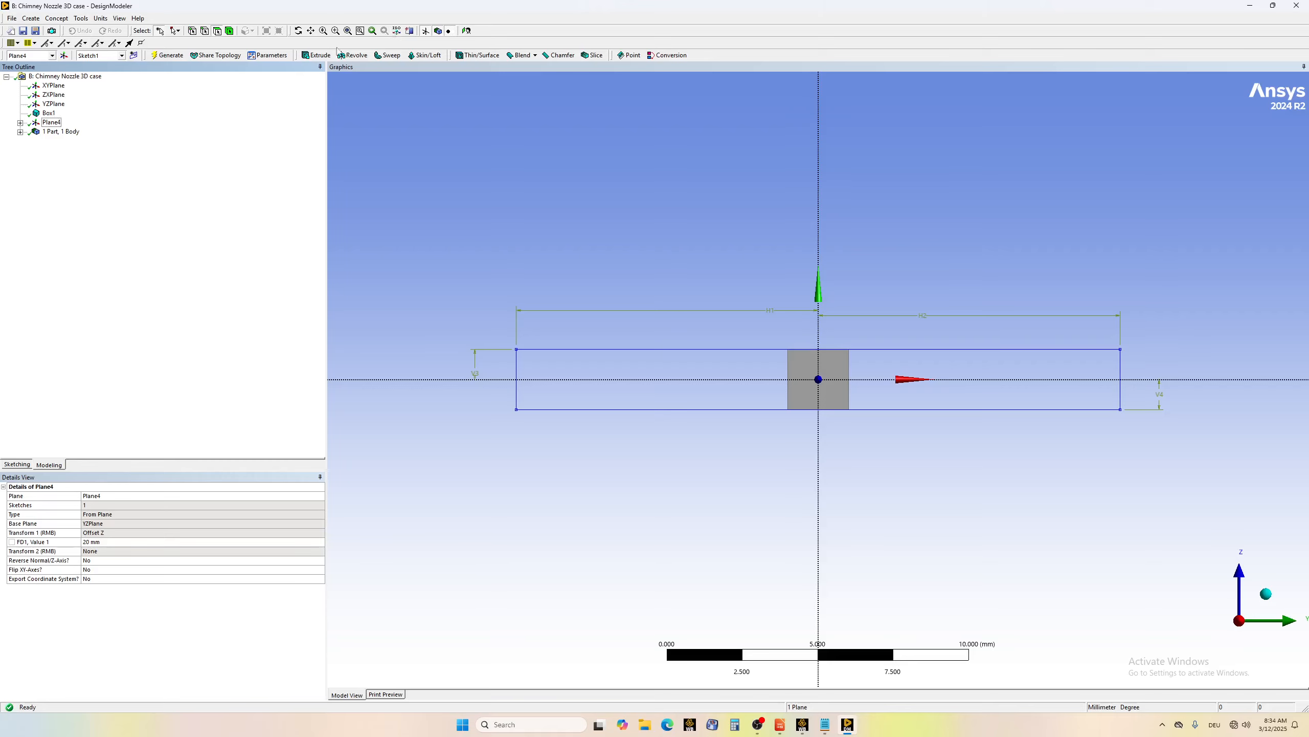
{"action": "left_click", "coordinate": [298, 30]}
{"action": "left_click_drag", "start_coordinate": [667, 388], "coordinate": [710, 353]}
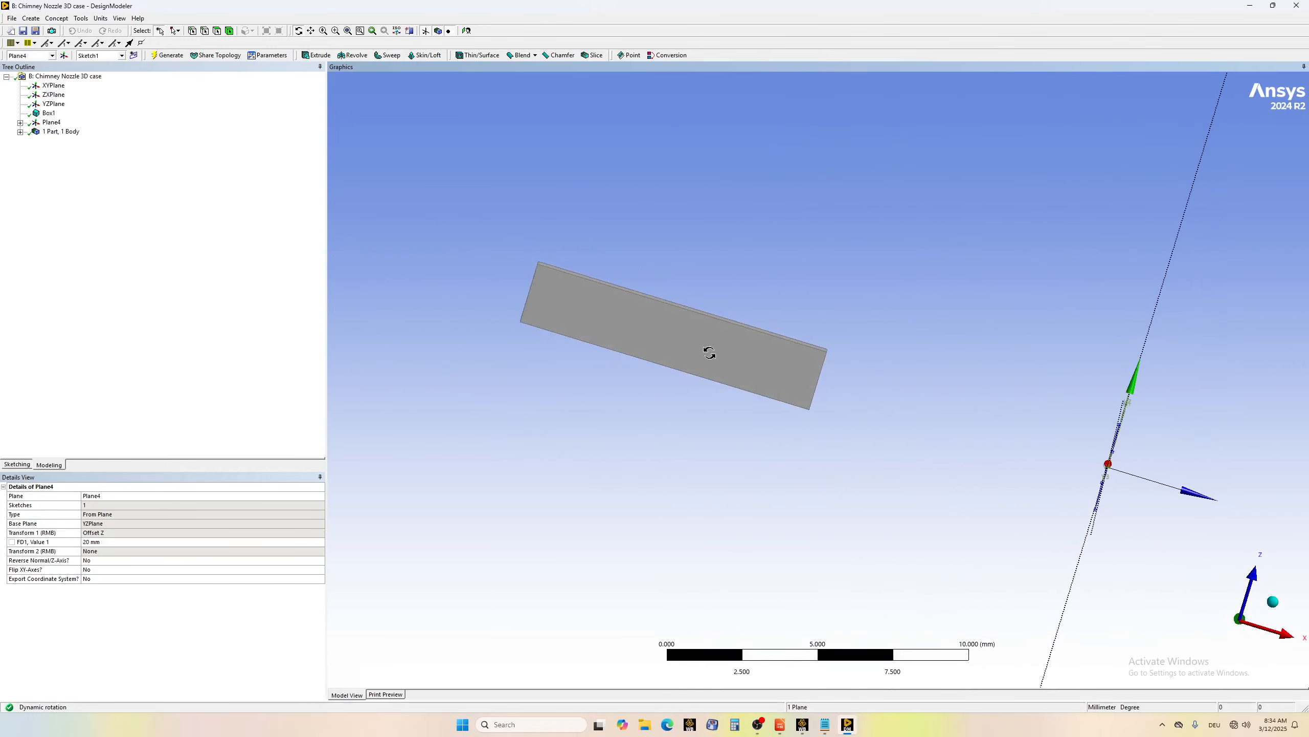
{"action": "left_click_drag", "start_coordinate": [1118, 491], "coordinate": [1087, 491]}
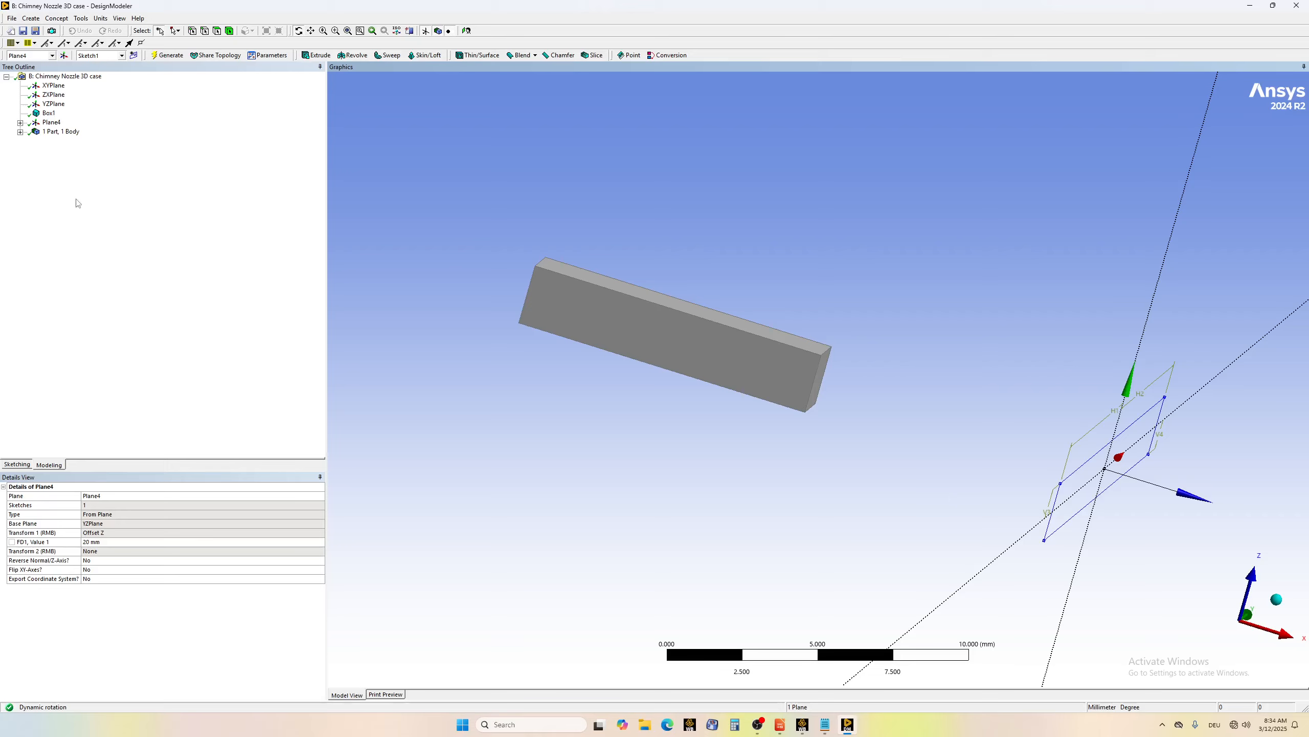
{"action": "left_click", "coordinate": [30, 19]}
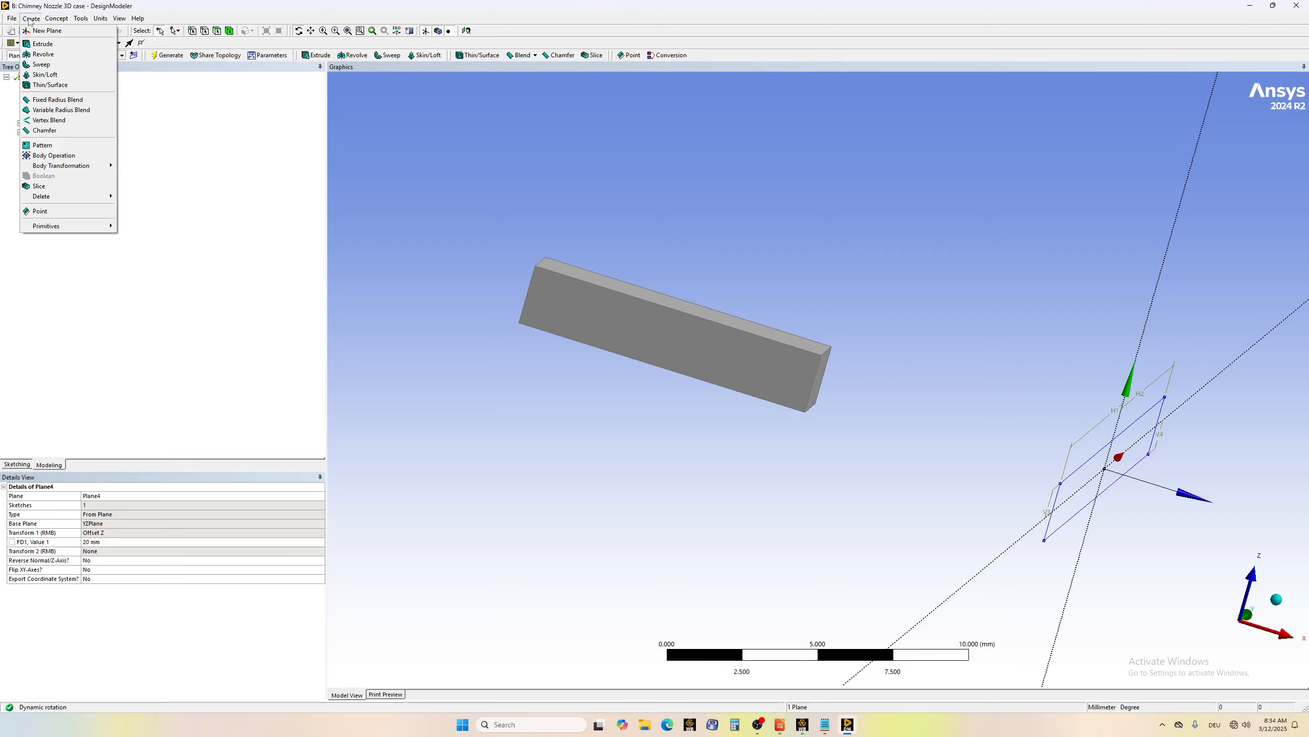
{"action": "left_click", "coordinate": [45, 75]}
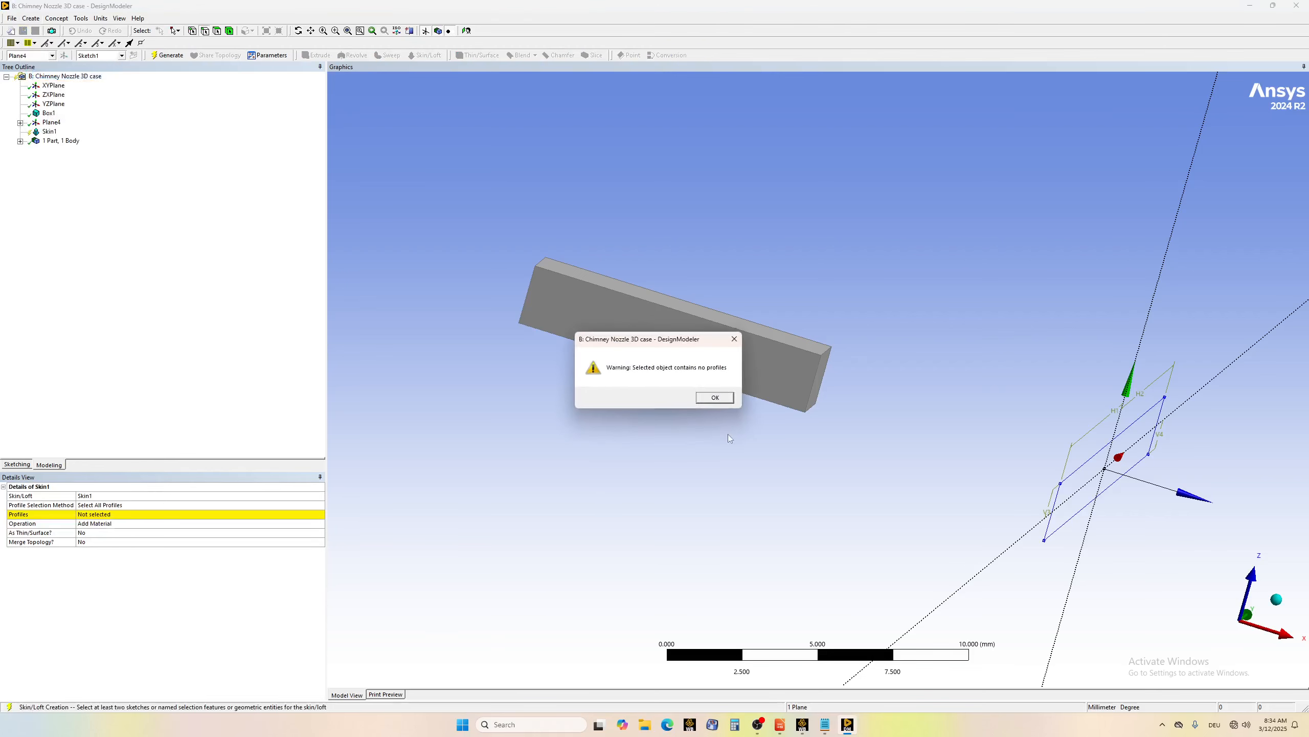
{"action": "left_click", "coordinate": [717, 402]}
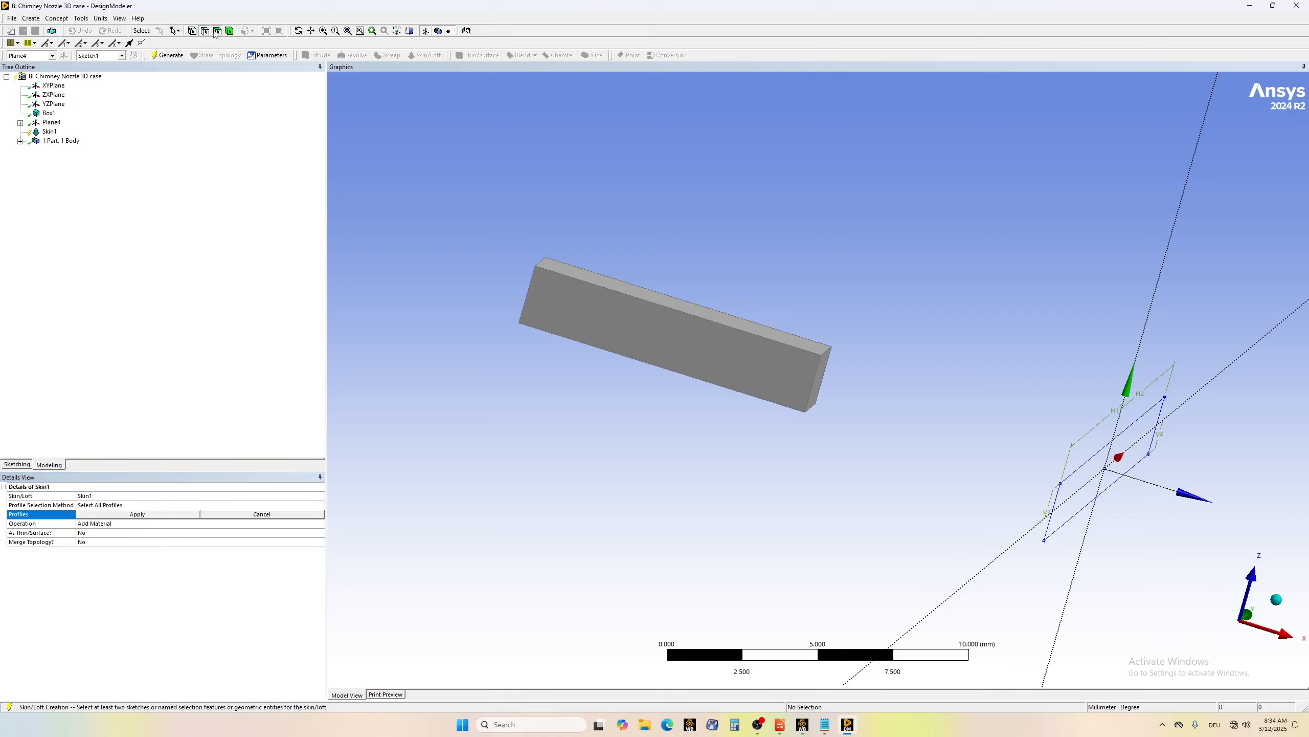
{"action": "left_click", "coordinate": [819, 391]}
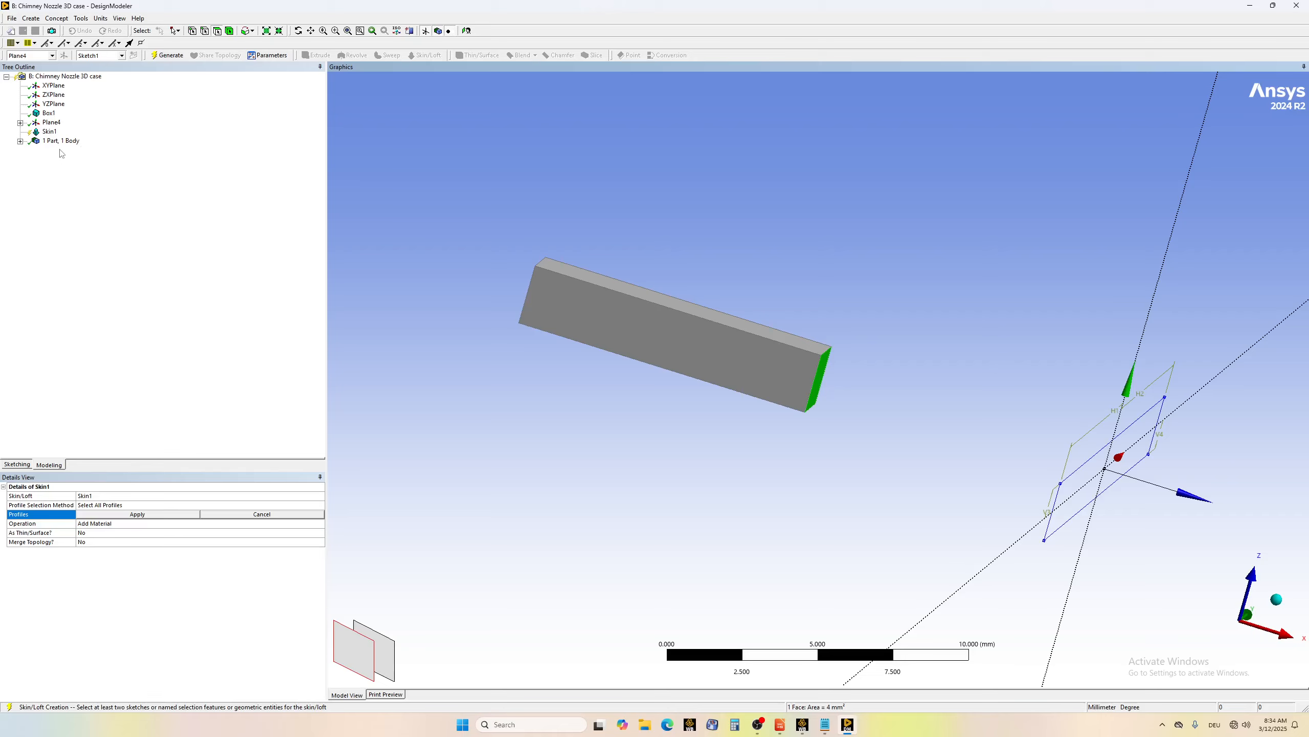
{"action": "left_click", "coordinate": [20, 123]}
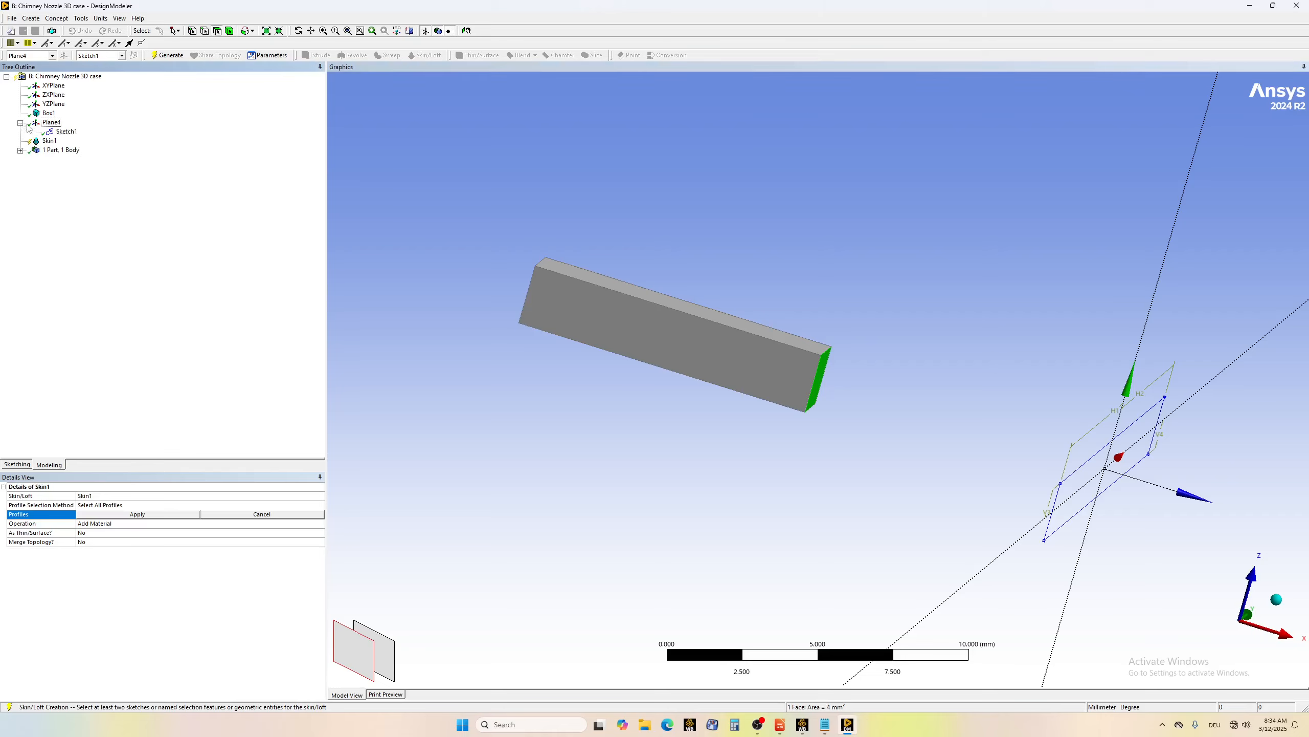
{"action": "left_click", "coordinate": [66, 131]}
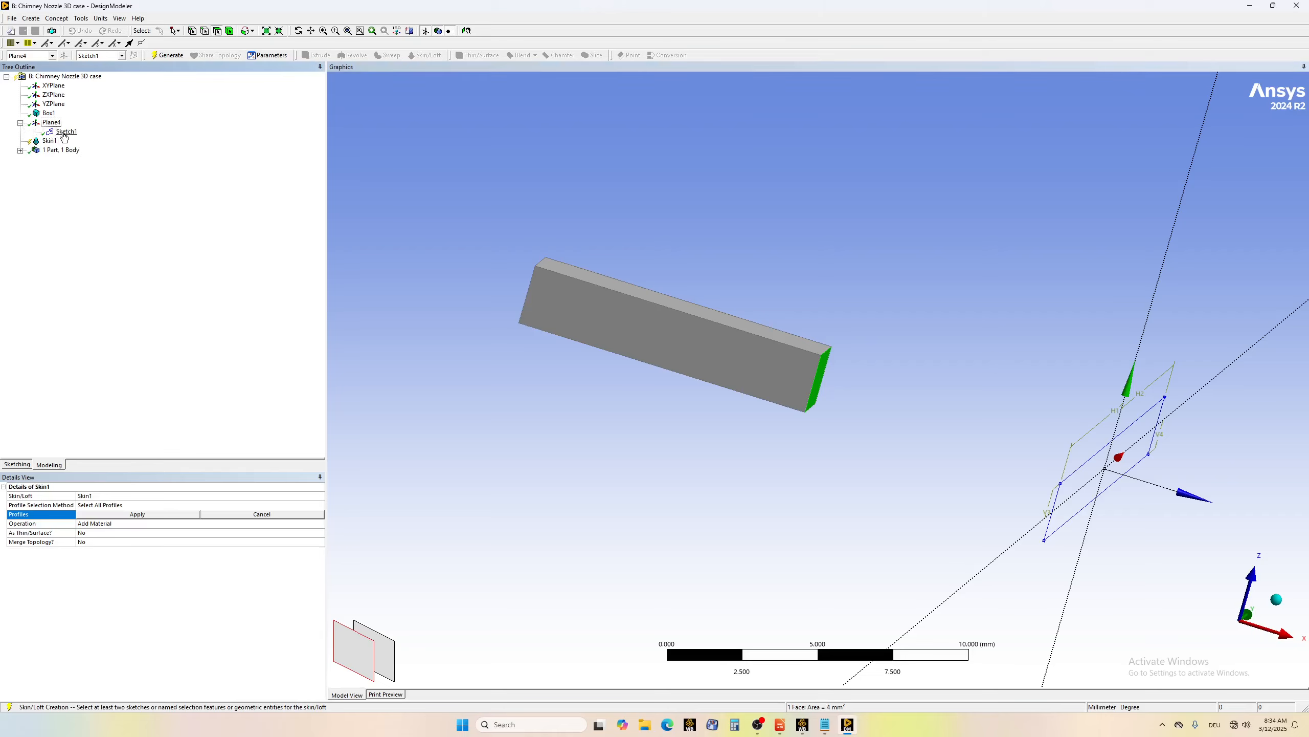
{"action": "left_click", "coordinate": [135, 514]}
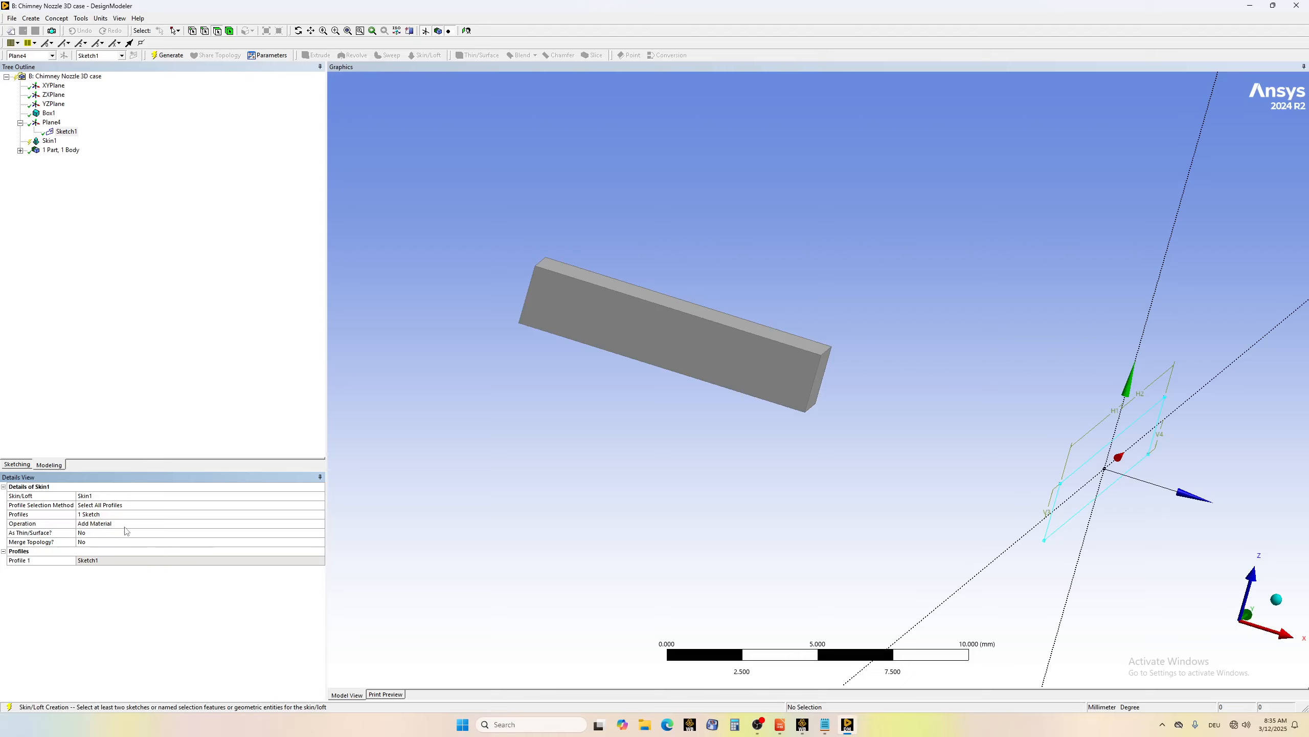
{"action": "left_click", "coordinate": [148, 506]}
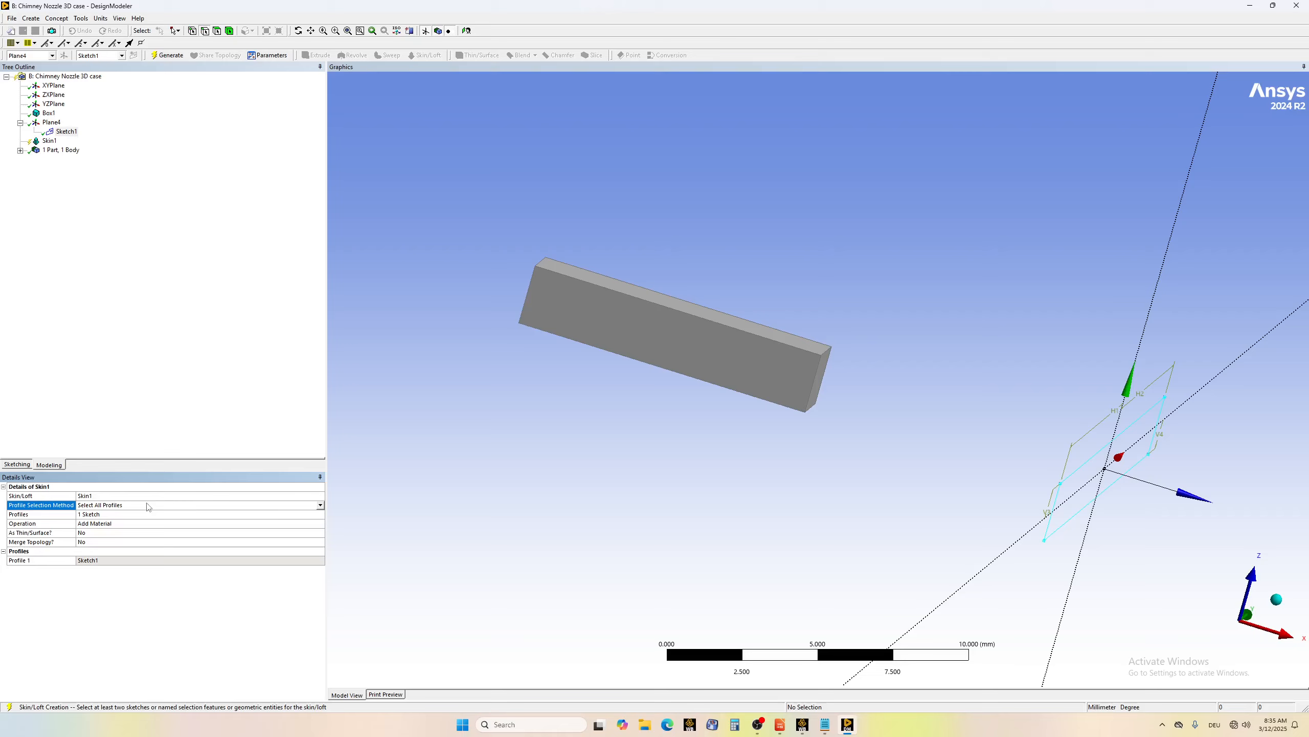
{"action": "left_click", "coordinate": [322, 505]}
{"action": "left_click", "coordinate": [322, 505]}
{"action": "left_click", "coordinate": [322, 505]}
{"action": "left_click", "coordinate": [365, 471]}
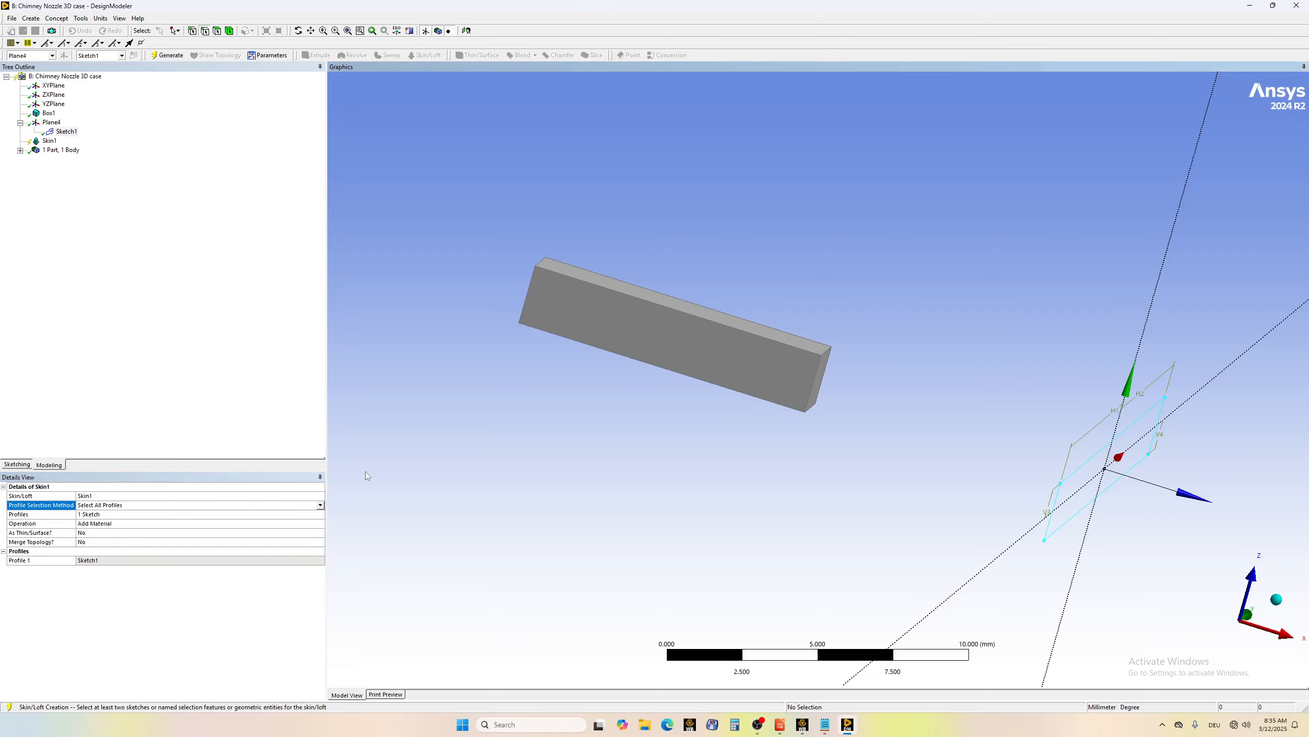
{"action": "left_click", "coordinate": [321, 506]}
{"action": "left_click", "coordinate": [182, 524]}
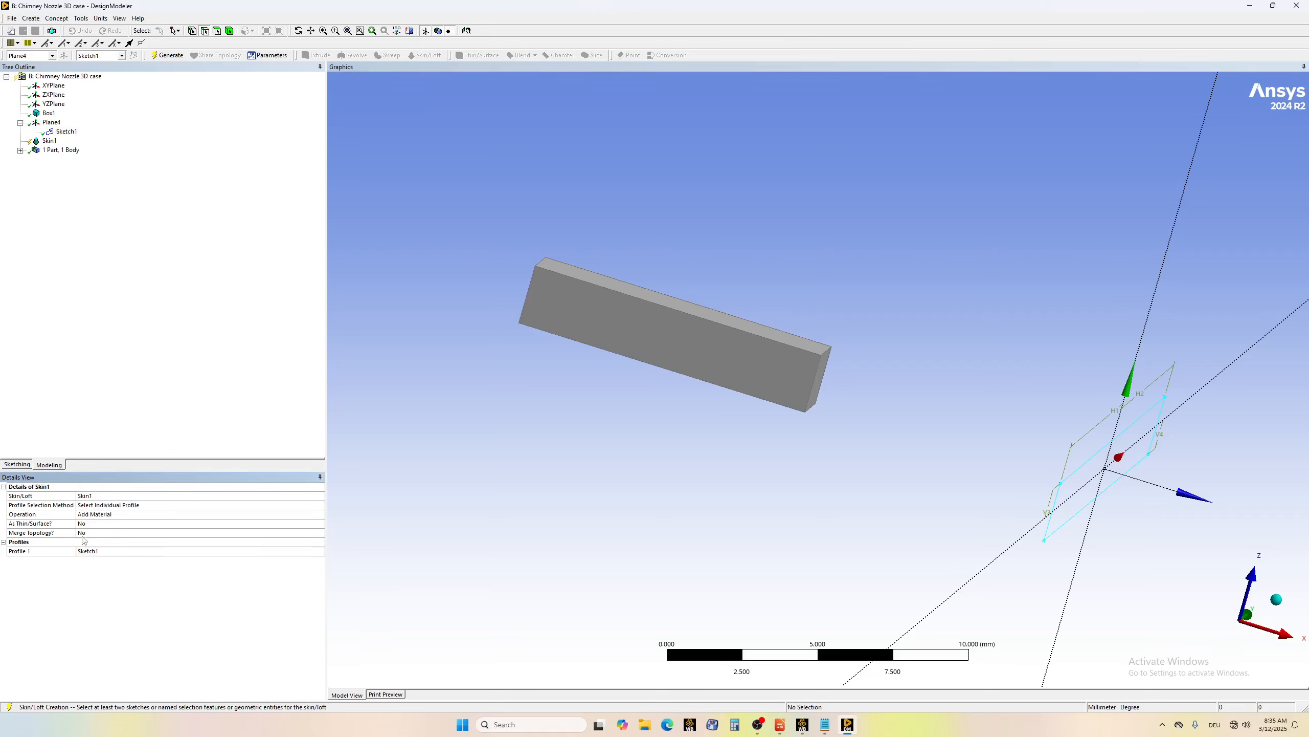
- Delete the unfinished Skin1 loft feature from the model
{"action": "left_click", "coordinate": [49, 142]}
{"action": "right_click", "coordinate": [50, 145]}
{"action": "left_click", "coordinate": [72, 149]}
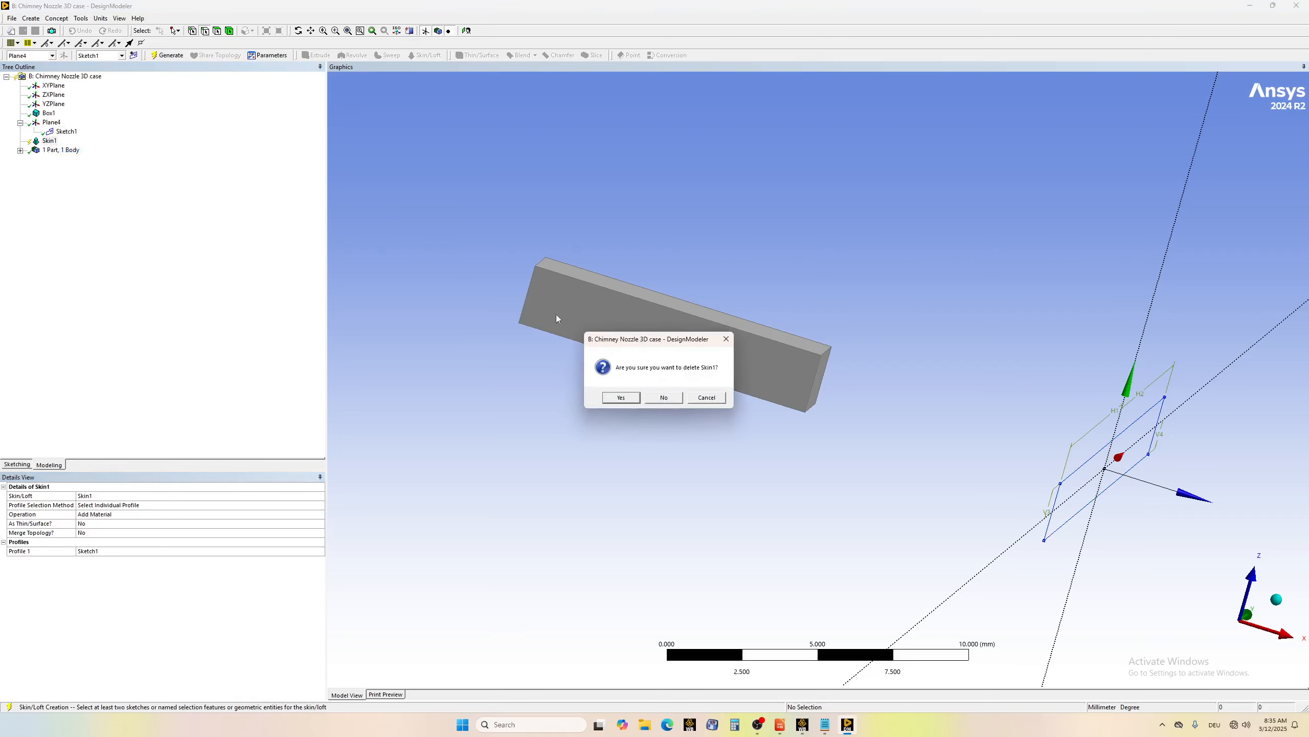
{"action": "left_click", "coordinate": [625, 398]}
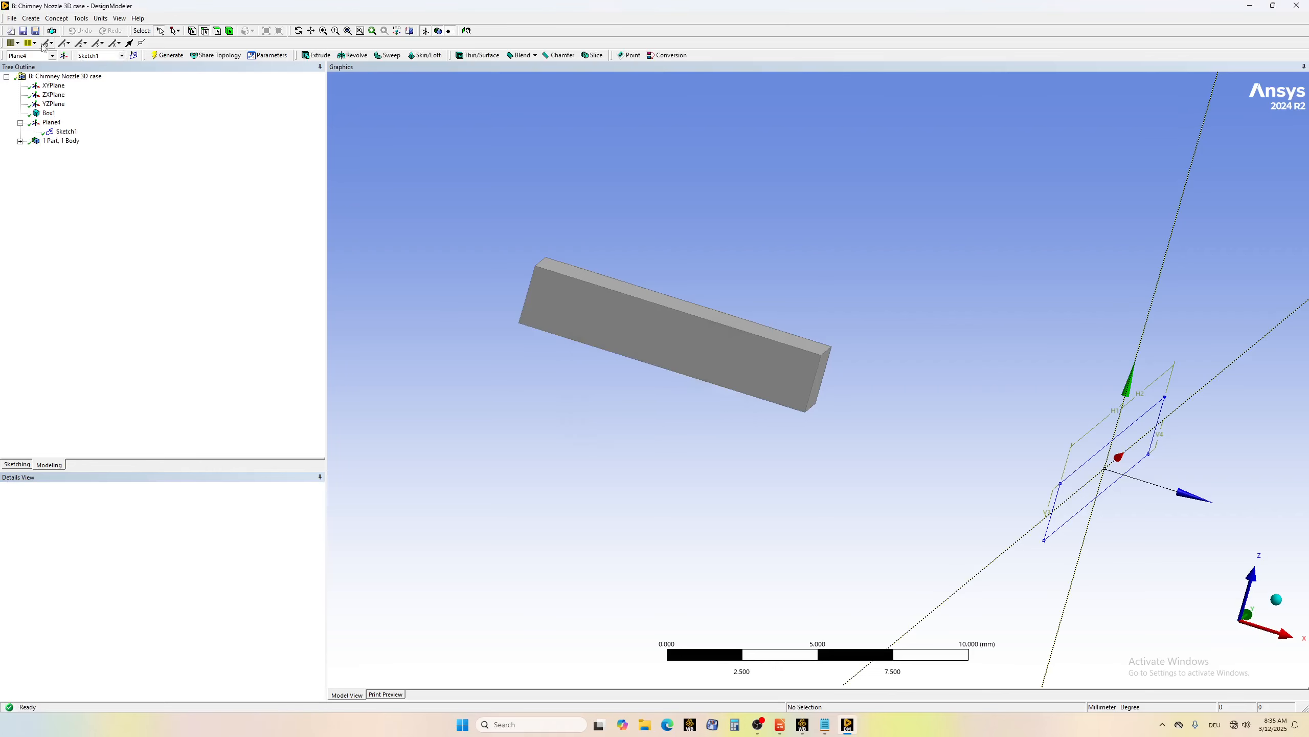
{"action": "left_click", "coordinate": [30, 19]}
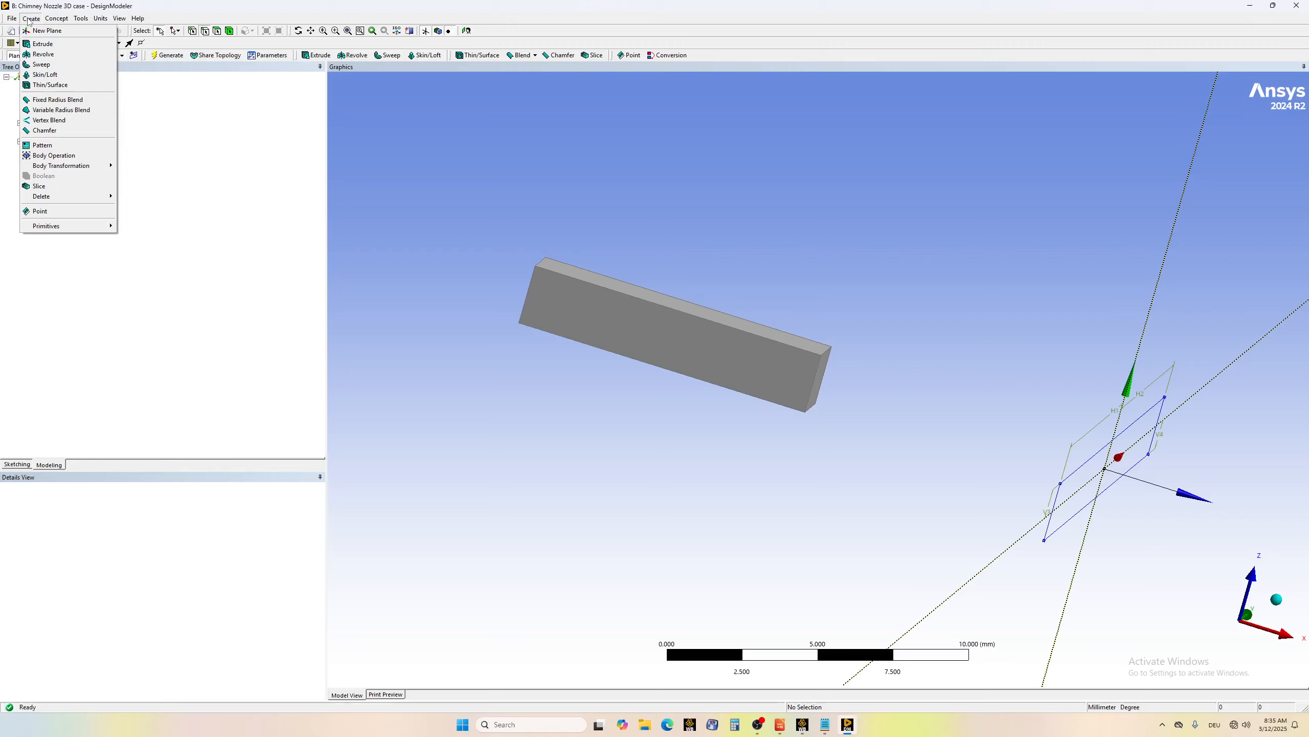
{"action": "left_click", "coordinate": [46, 86]}
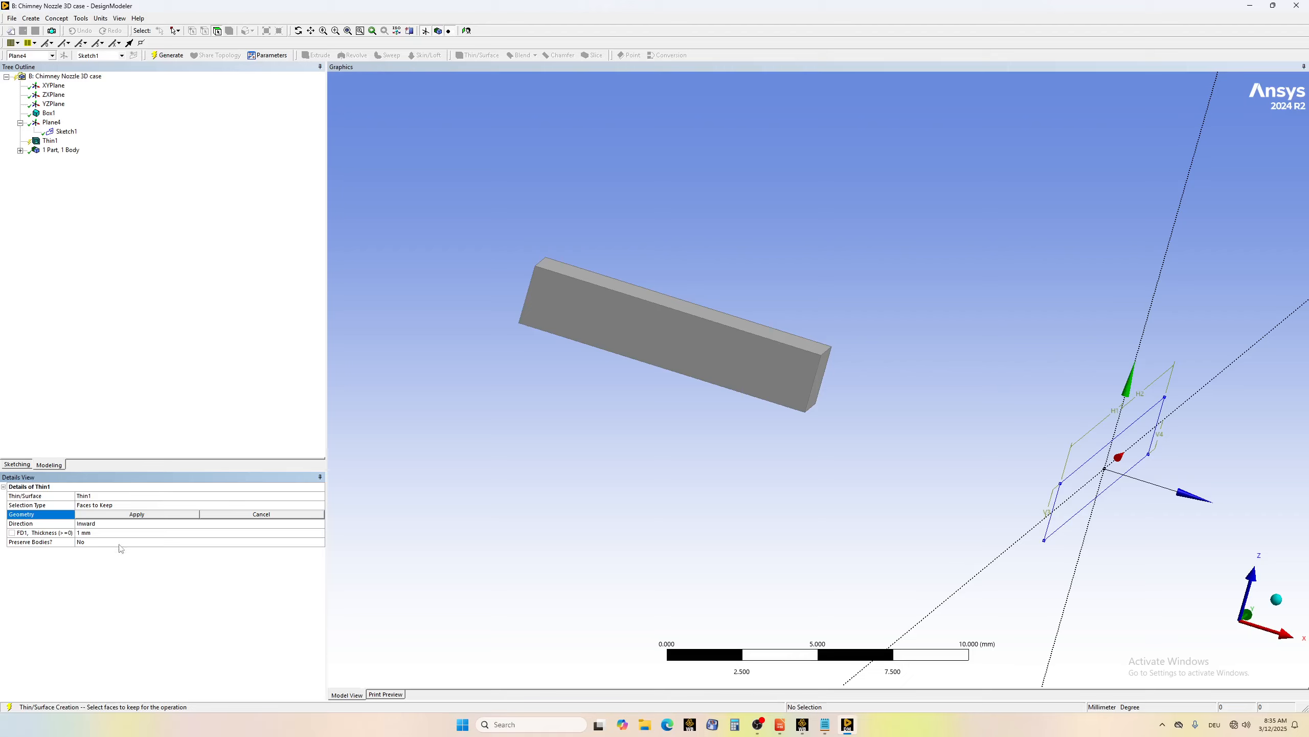
{"action": "left_click", "coordinate": [114, 524]}
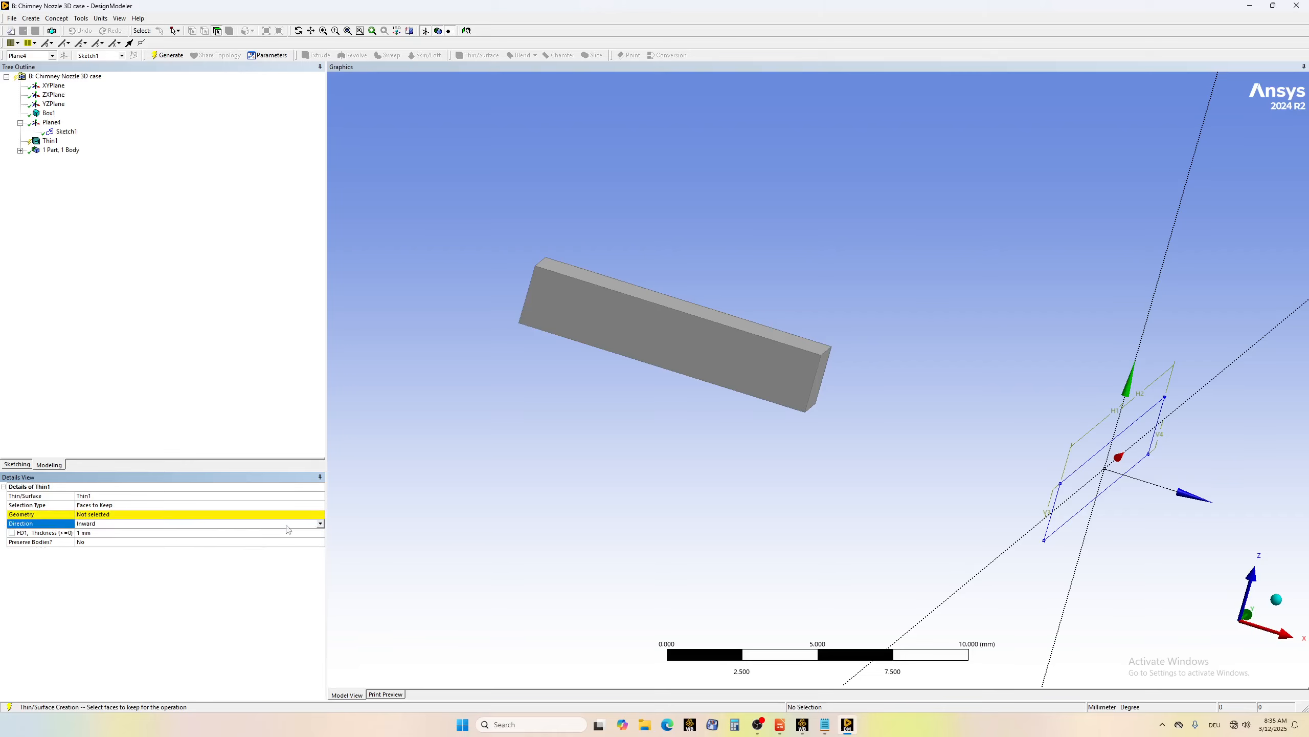
{"action": "left_click", "coordinate": [320, 523]}
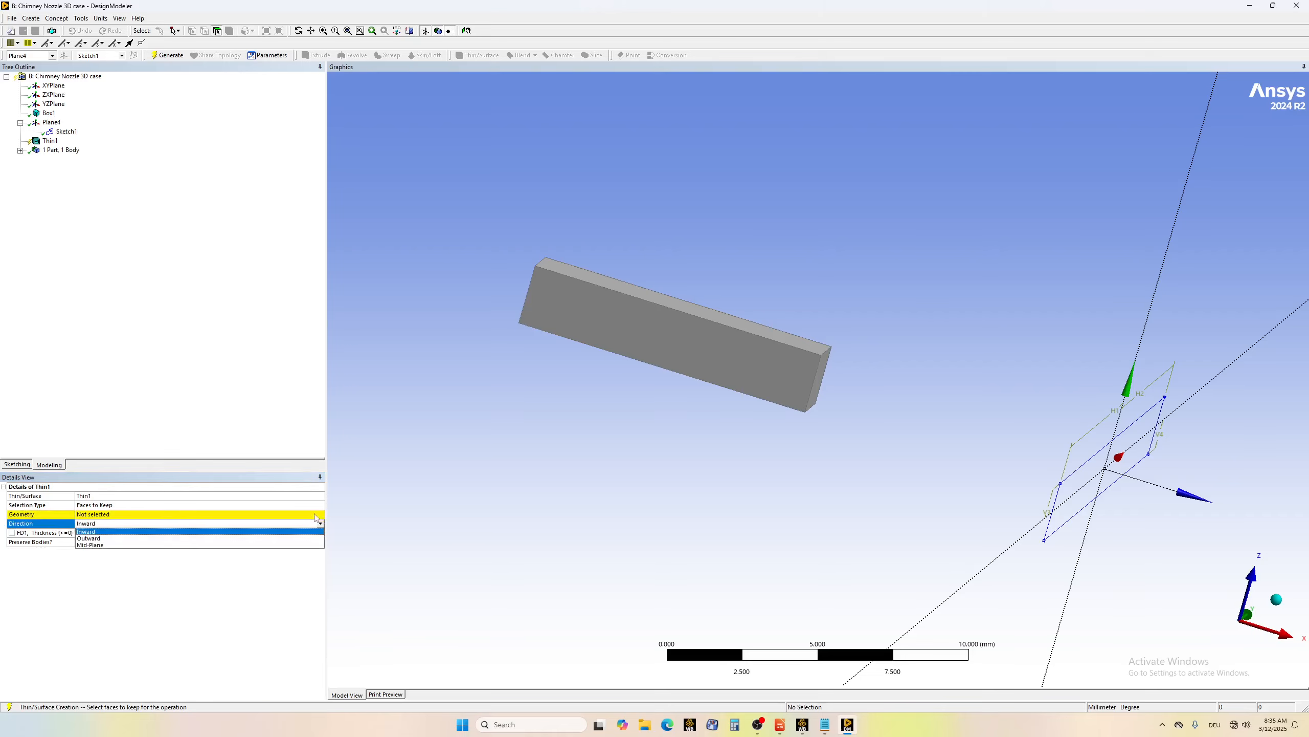
{"action": "left_click", "coordinate": [48, 143]}
{"action": "right_click", "coordinate": [48, 142]}
{"action": "left_click", "coordinate": [67, 147]}
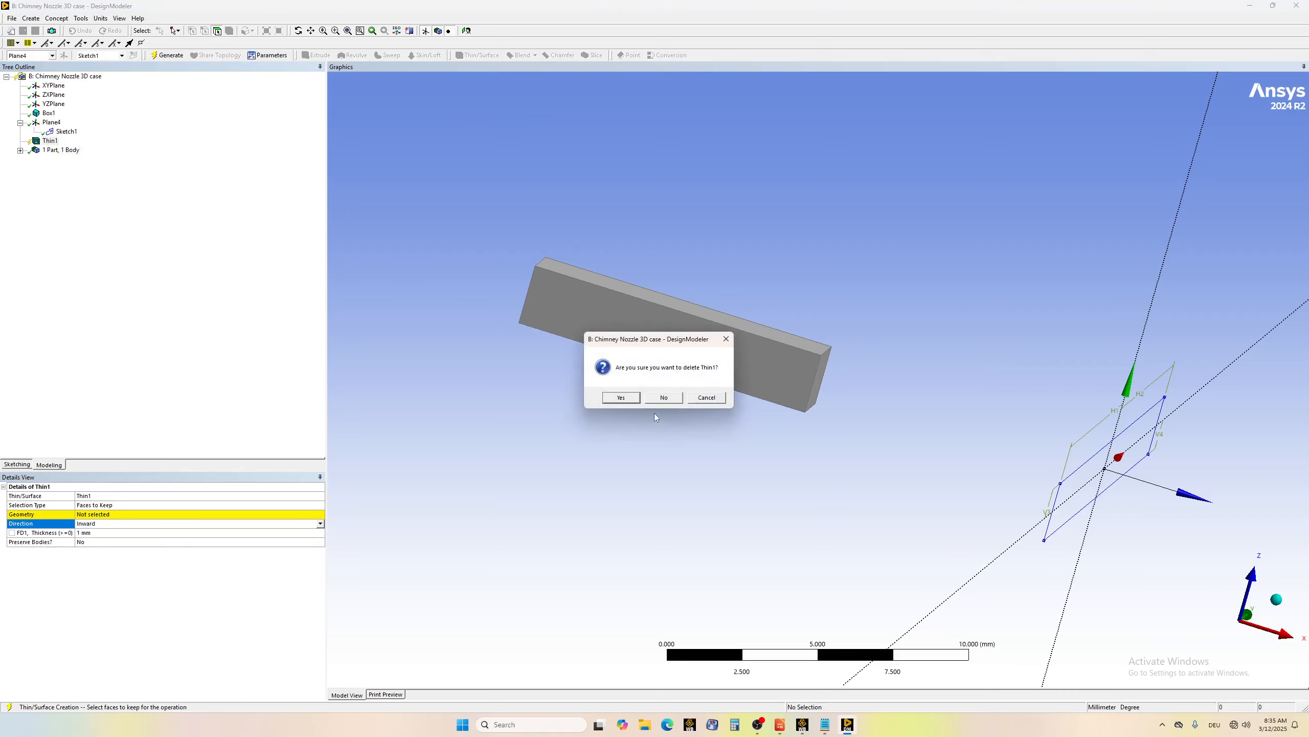
{"action": "left_click", "coordinate": [610, 397]}
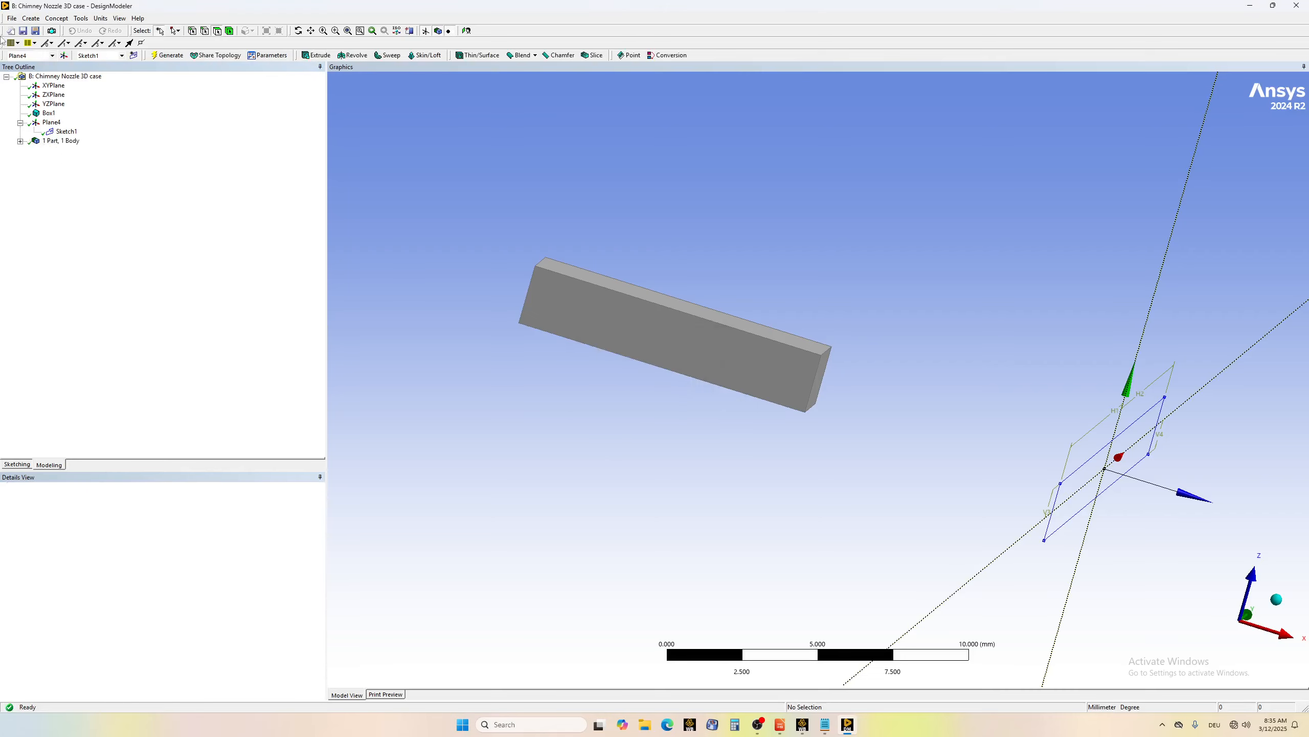
{"action": "left_click", "coordinate": [31, 18]}
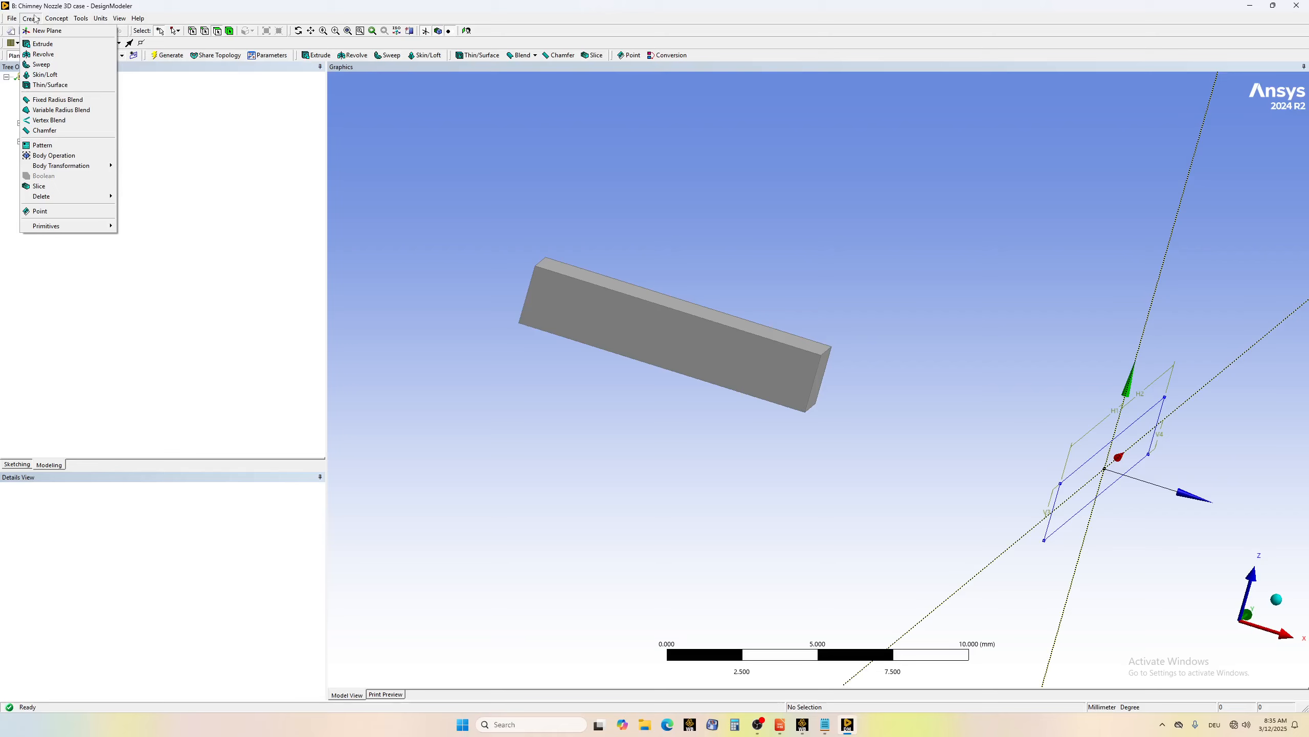
{"action": "left_click", "coordinate": [50, 85]}
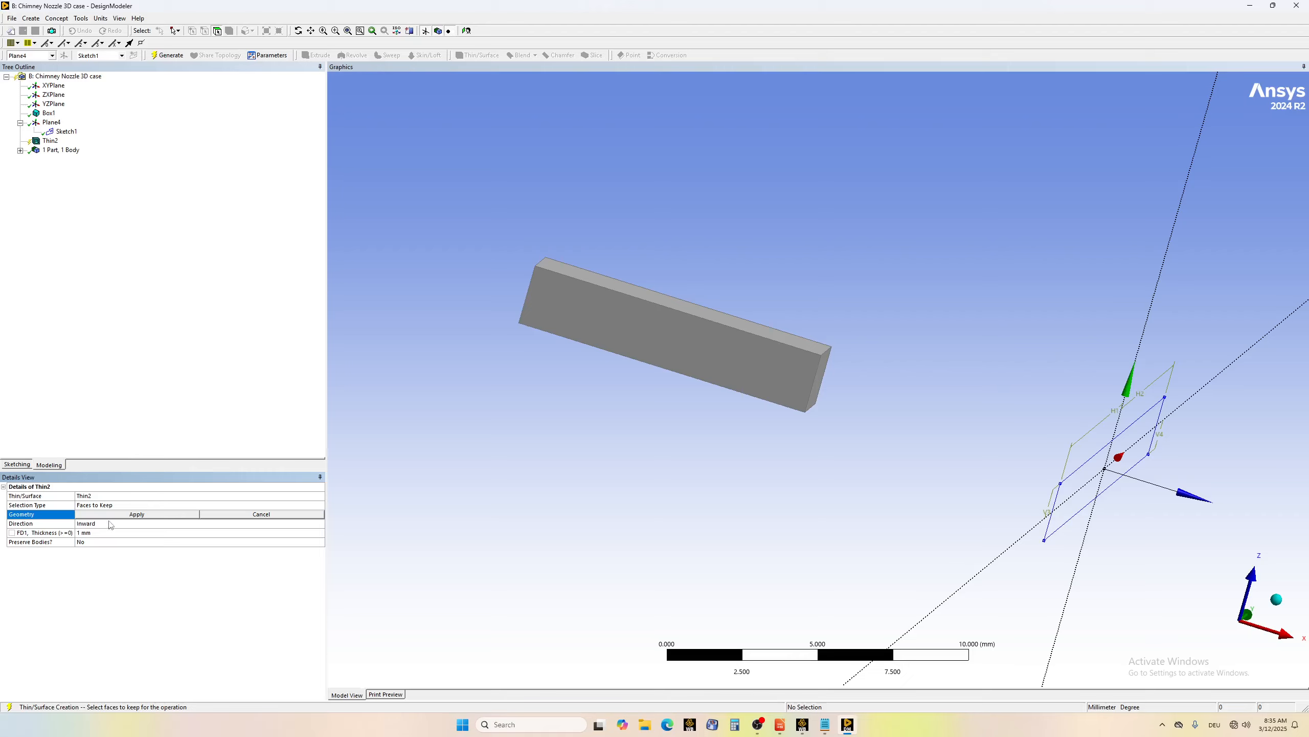
{"action": "left_click", "coordinate": [48, 142]}
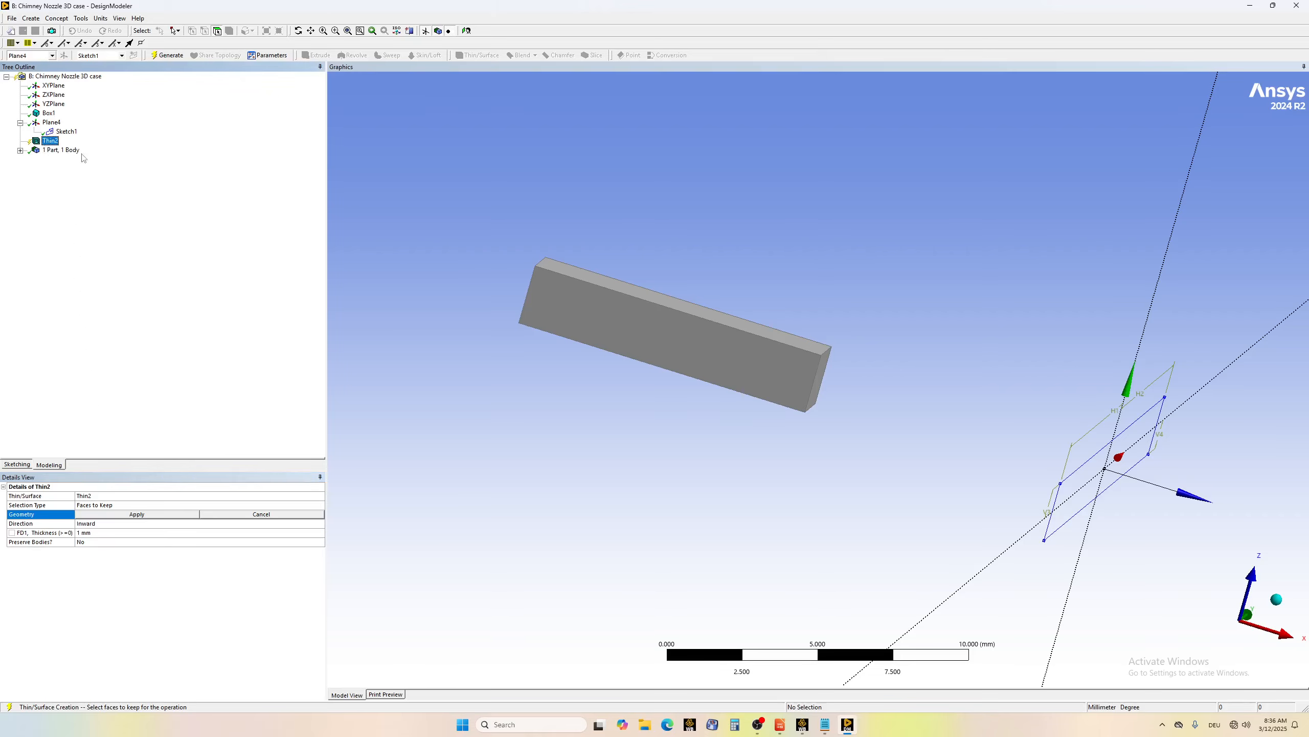
{"action": "right_click", "coordinate": [48, 140]}
{"action": "left_click", "coordinate": [72, 146]}
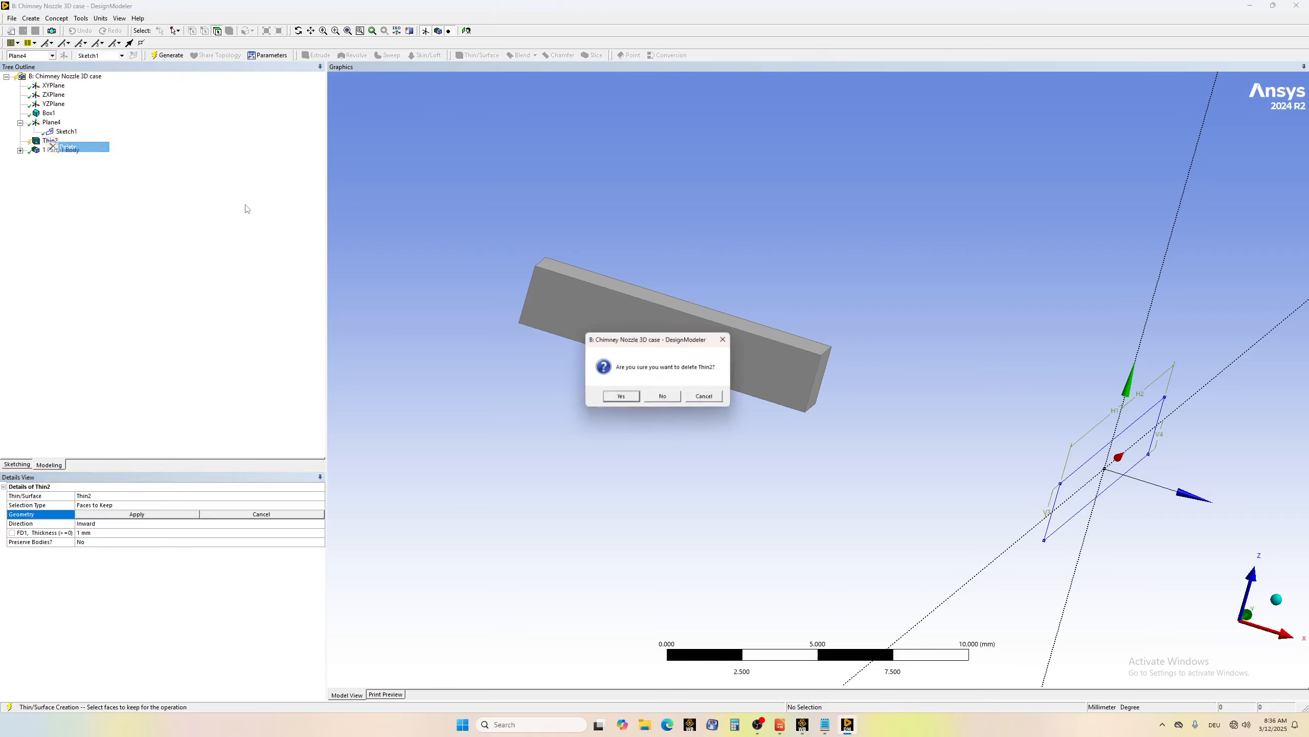
{"action": "left_click", "coordinate": [620, 395]}
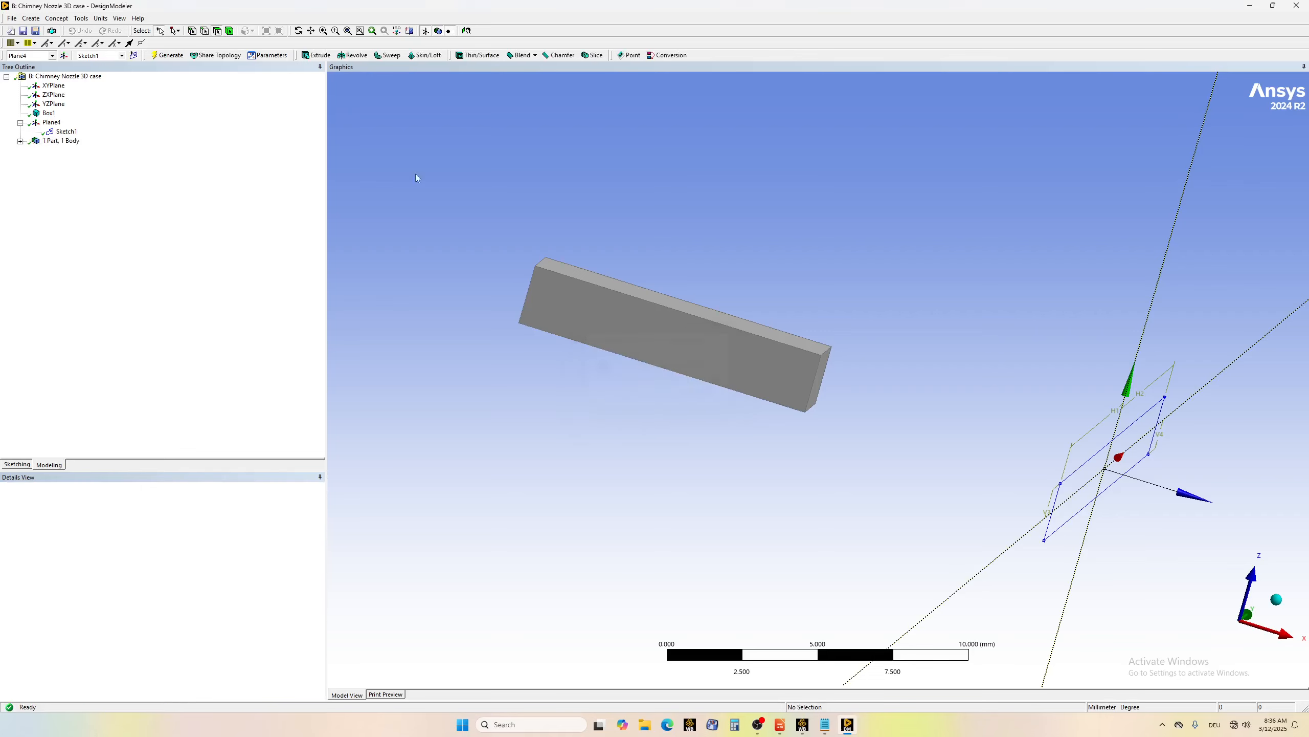
- Try to define a Thin/Surface feature on the box's end face facing Plane4 with the direction set to Outward
{"action": "left_click", "coordinate": [30, 19]}
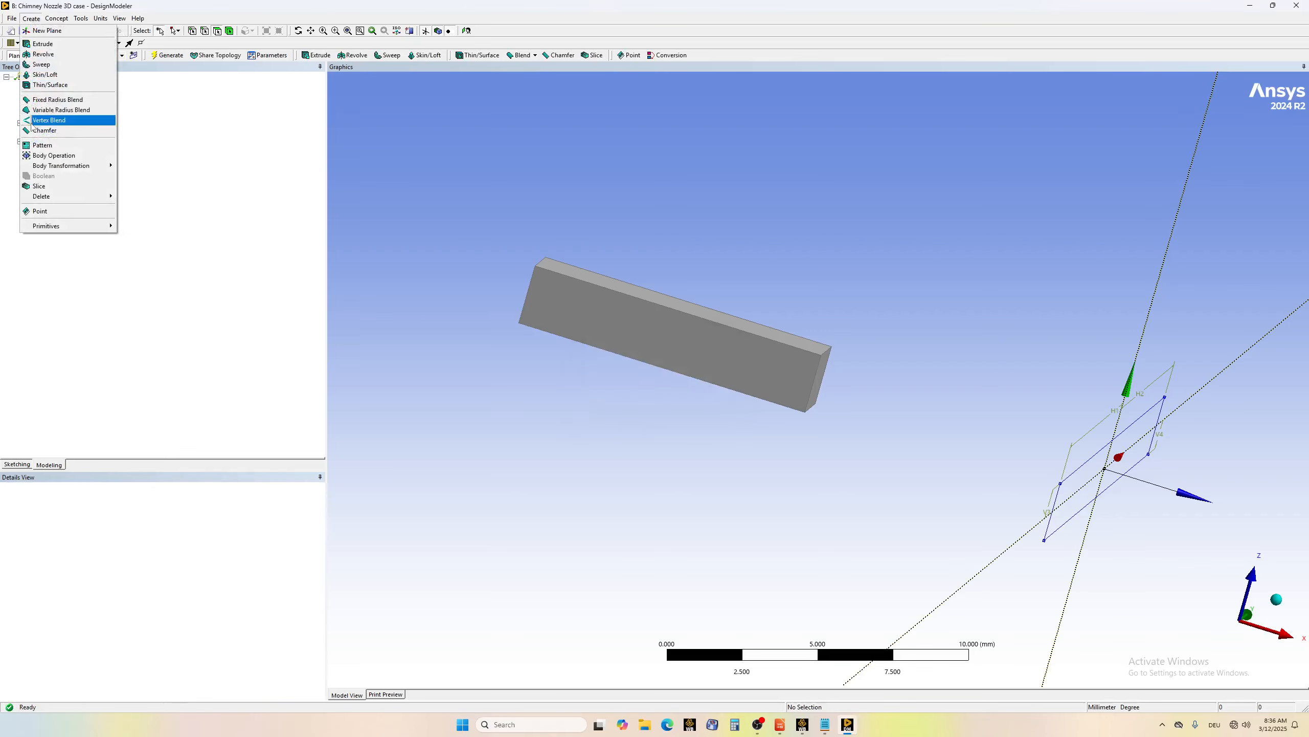
{"action": "left_click", "coordinate": [52, 86]}
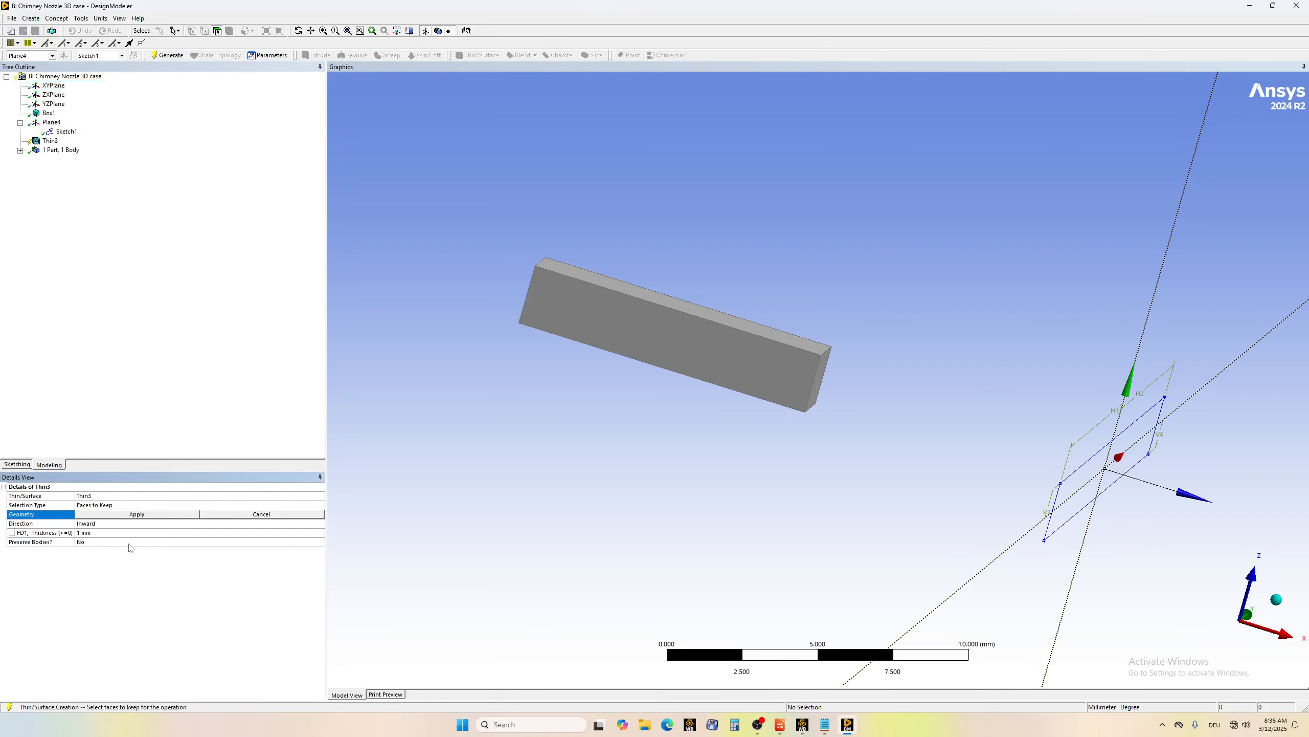
{"action": "left_click", "coordinate": [144, 525]}
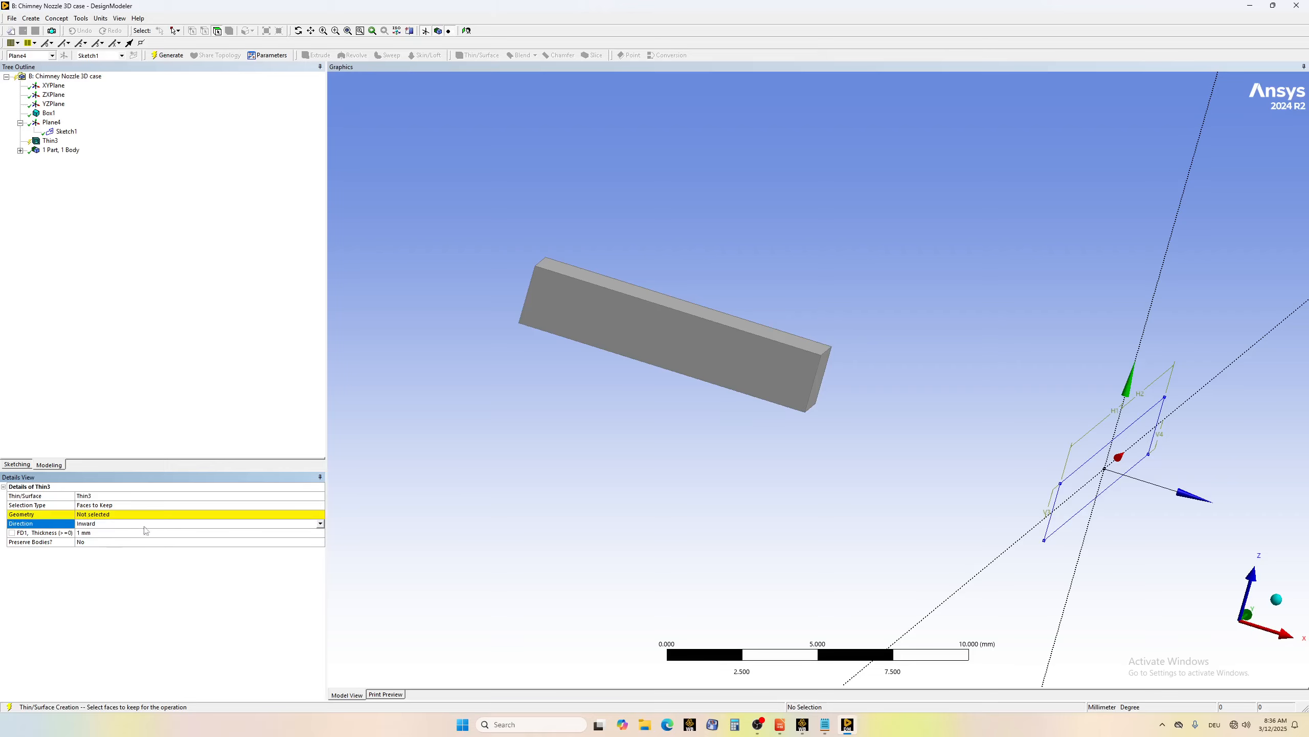
{"action": "left_click", "coordinate": [320, 524]}
{"action": "left_click", "coordinate": [316, 531]}
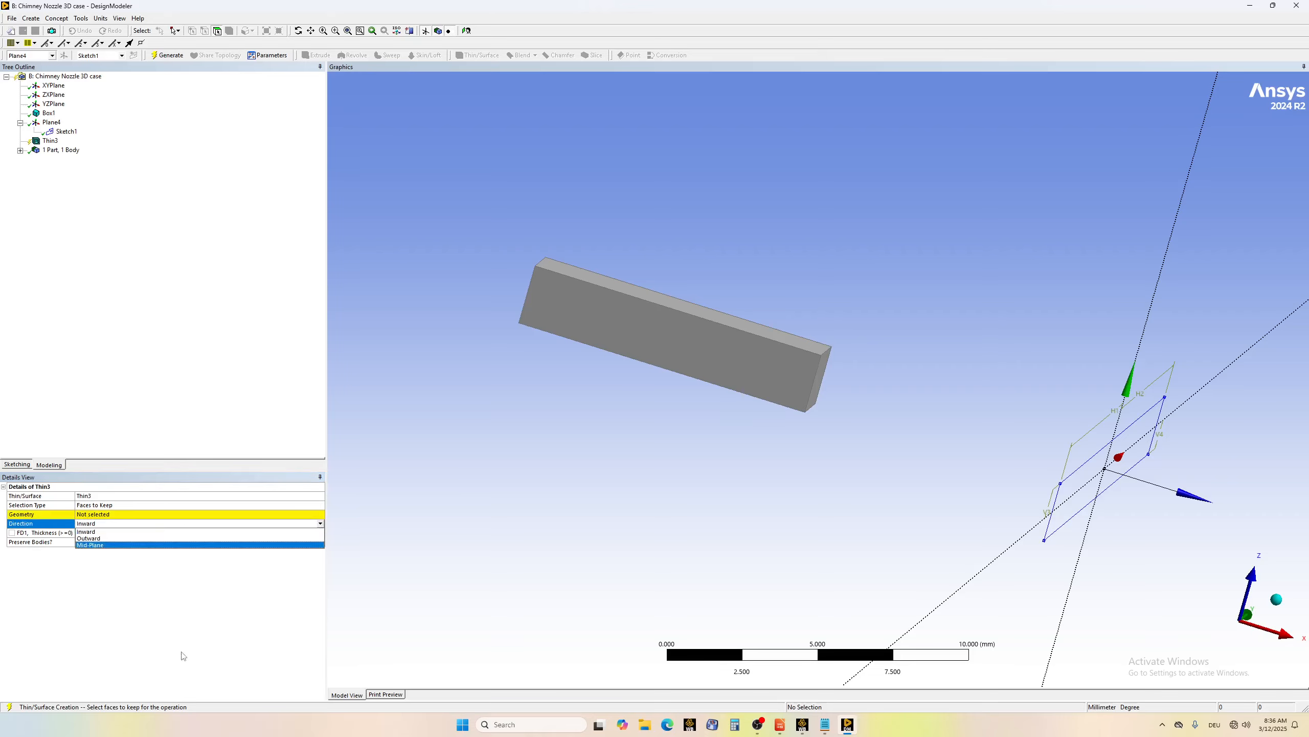
{"action": "left_click", "coordinate": [111, 515]}
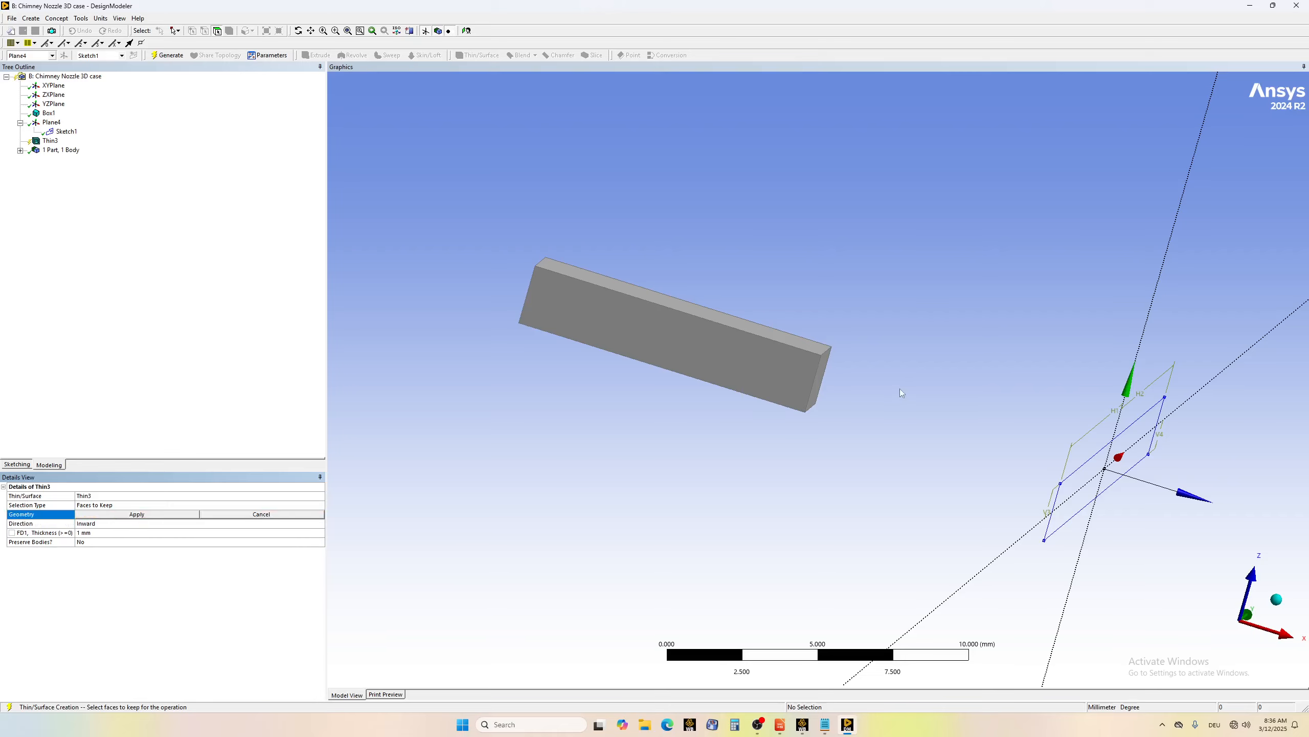
{"action": "left_click", "coordinate": [819, 384]}
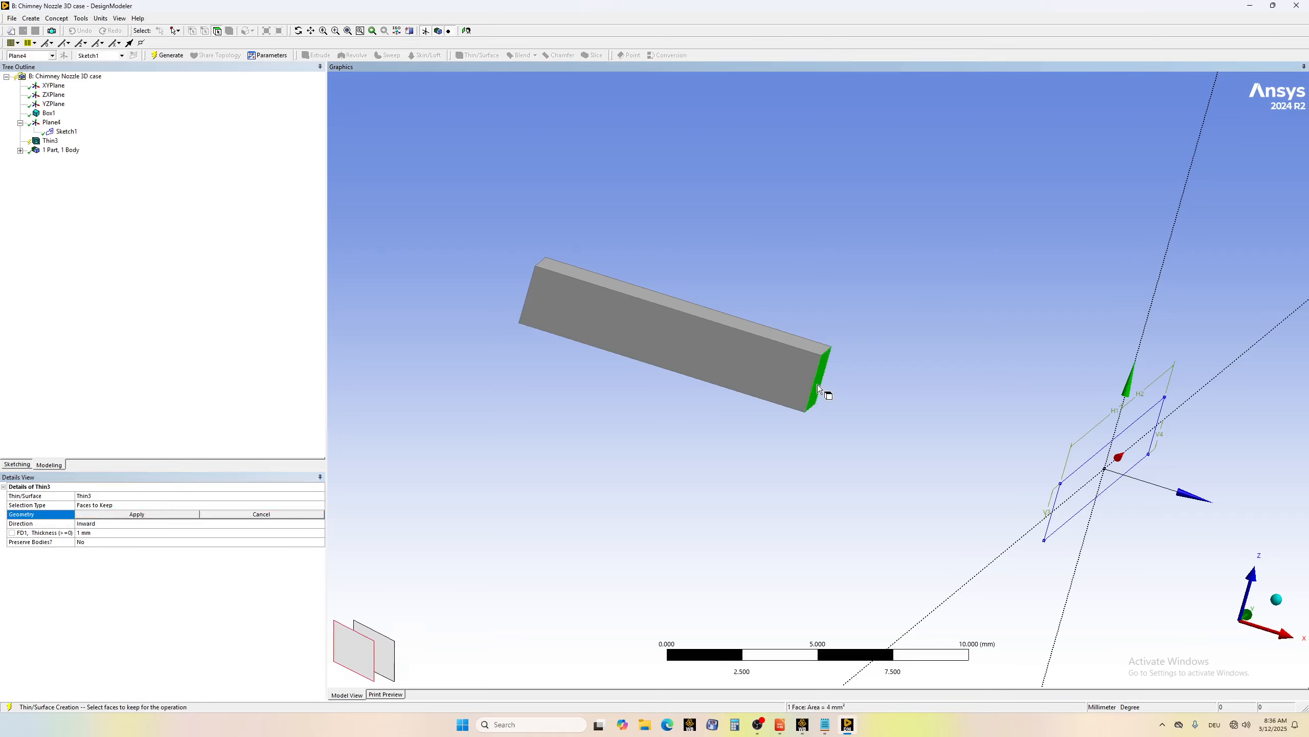
{"action": "left_click", "coordinate": [137, 515]}
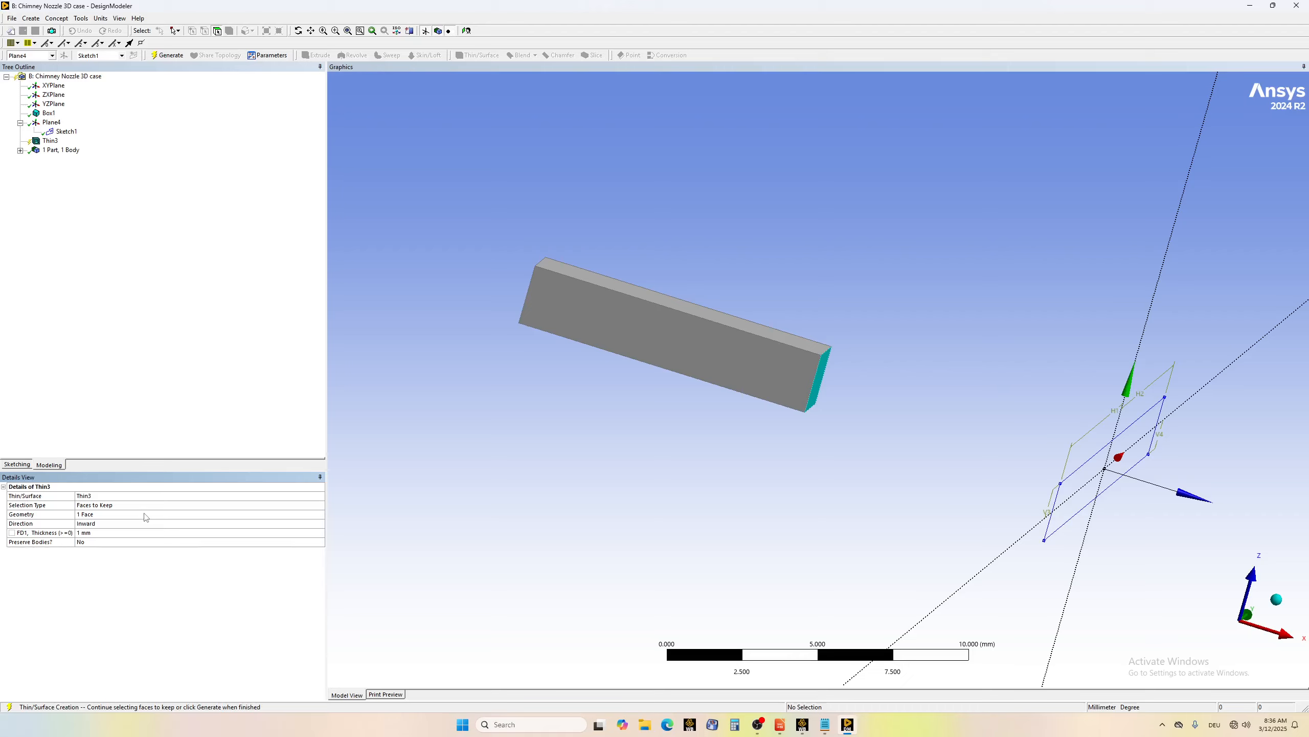
{"action": "left_click", "coordinate": [97, 527]}
{"action": "left_click", "coordinate": [306, 525]}
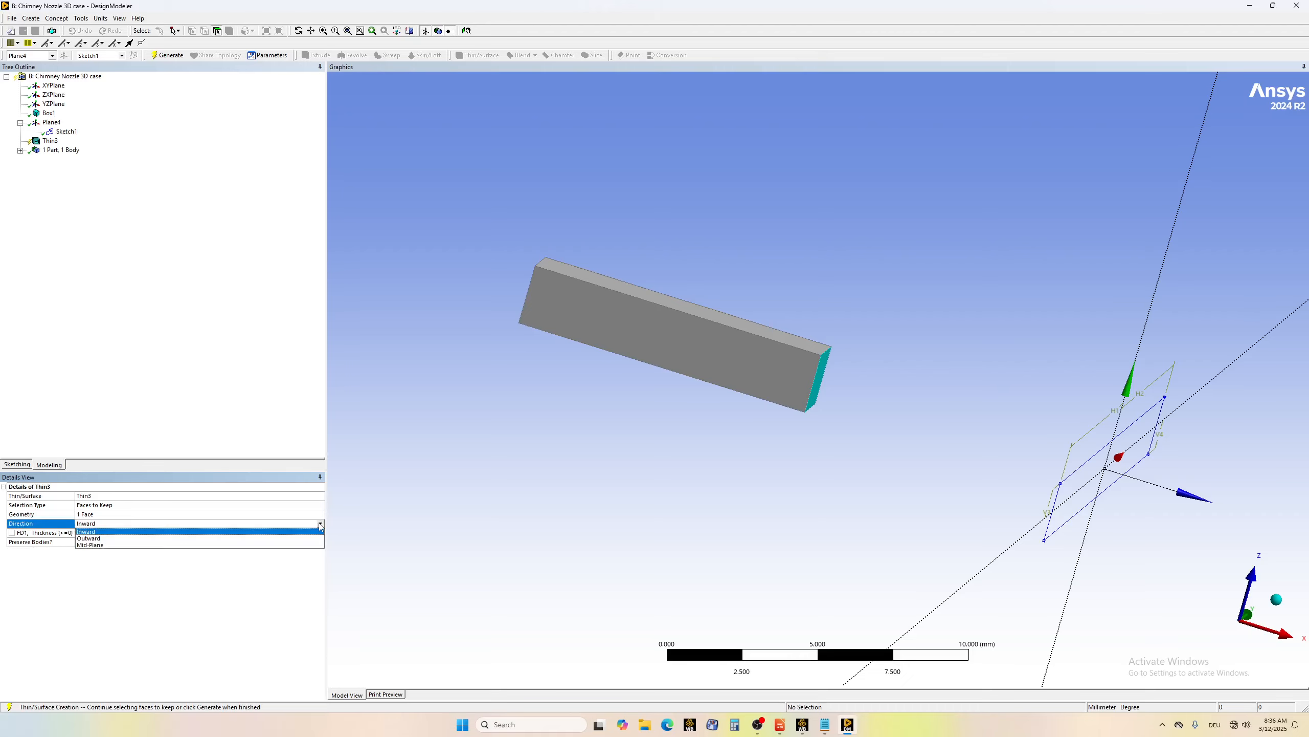
{"action": "left_click", "coordinate": [101, 539]}
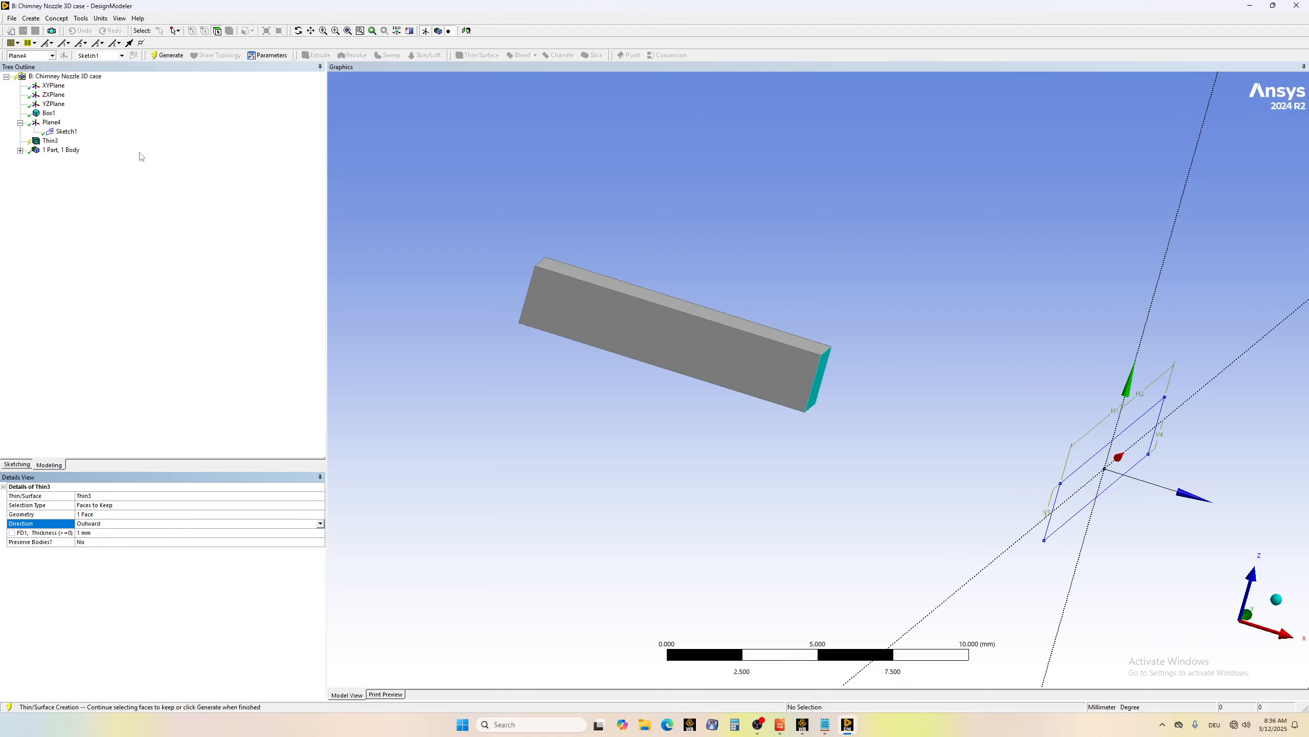
- Check the selection type options of the unfinished Thin/Surface feature and delete it from the model
{"action": "left_click", "coordinate": [50, 141]}
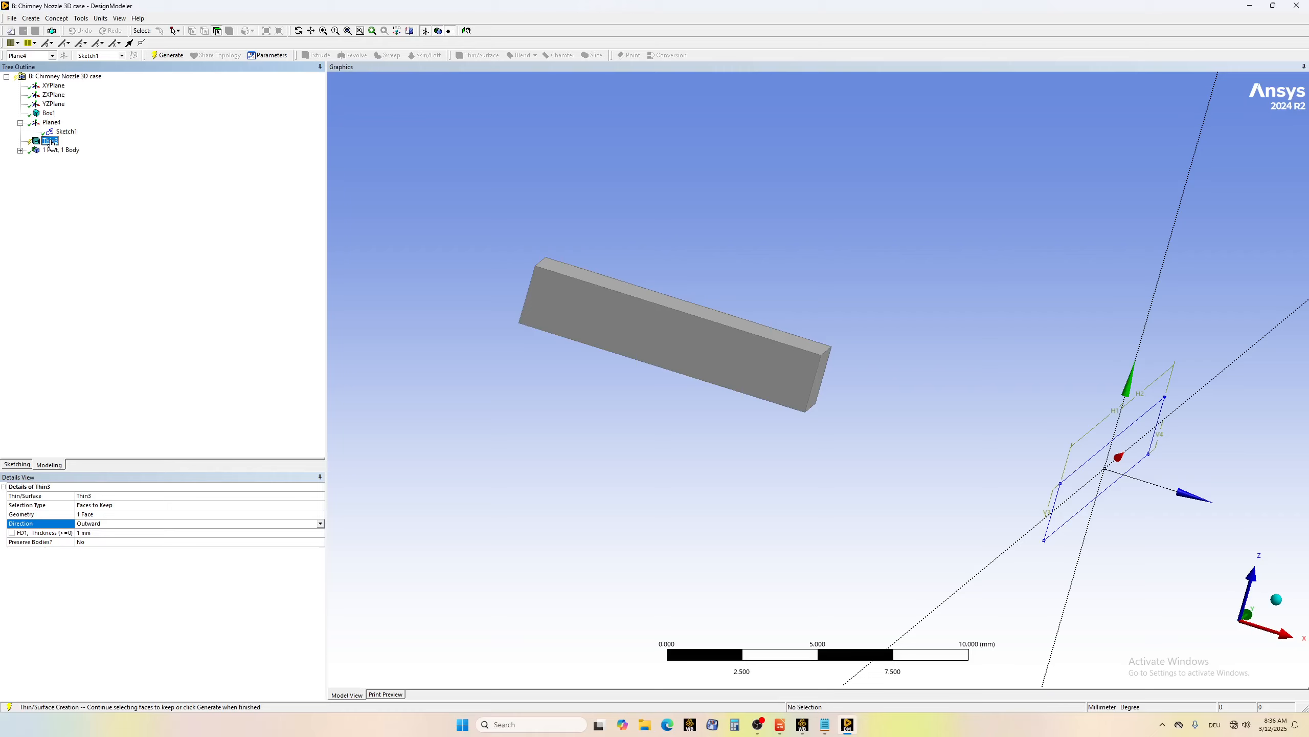
{"action": "left_click", "coordinate": [142, 506]}
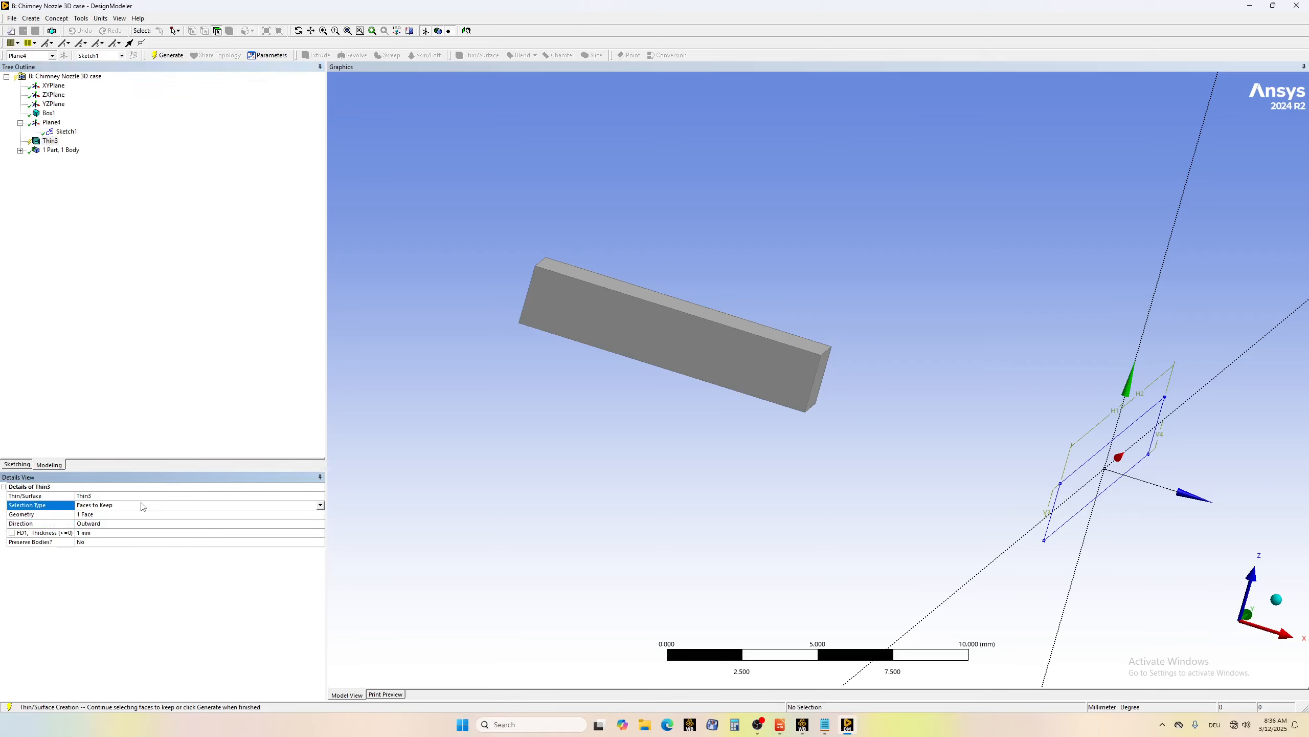
{"action": "left_click", "coordinate": [321, 506]}
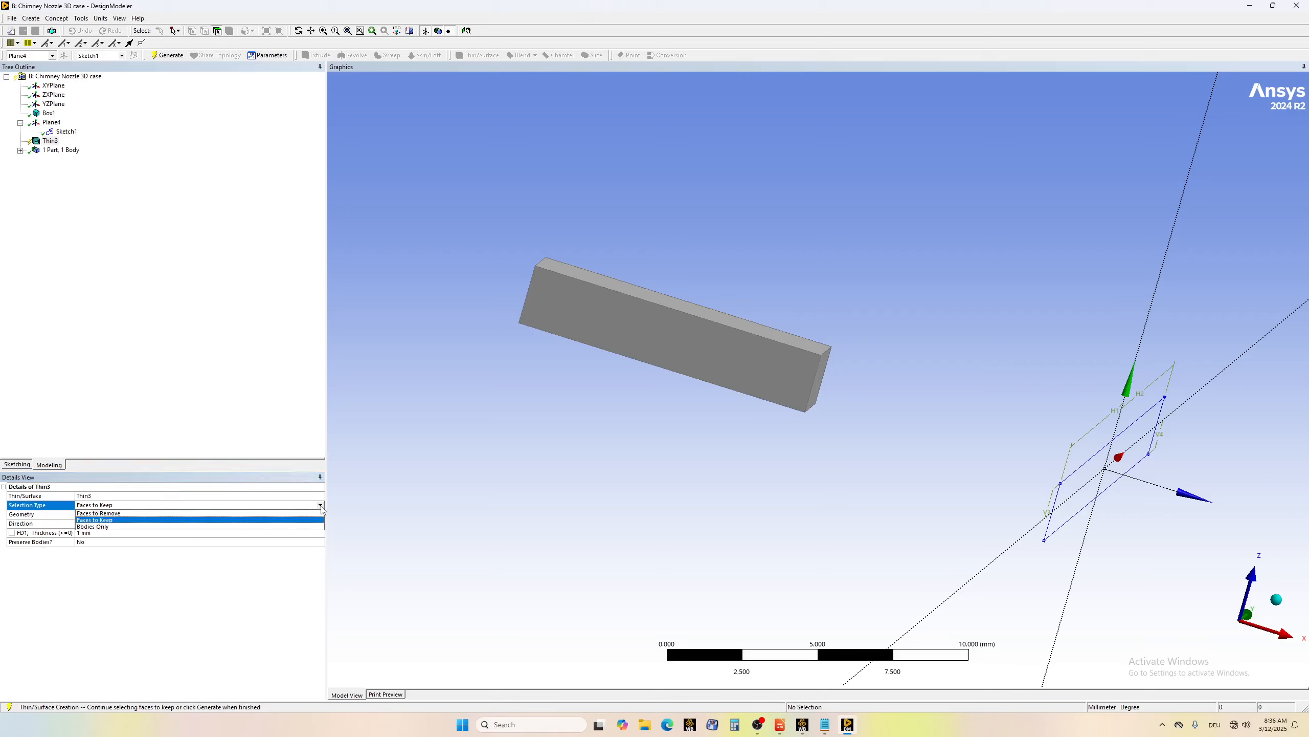
{"action": "left_click", "coordinate": [50, 142]}
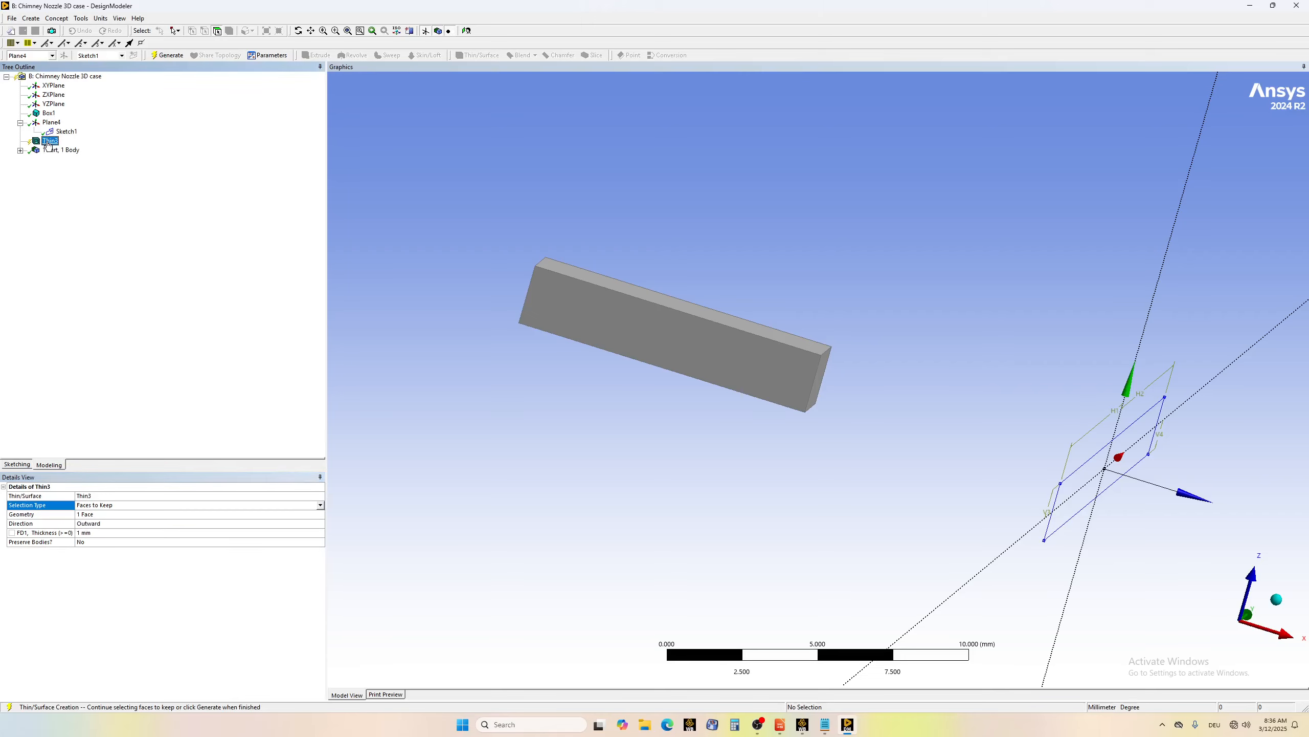
{"action": "right_click", "coordinate": [49, 142]}
{"action": "left_click", "coordinate": [69, 155]}
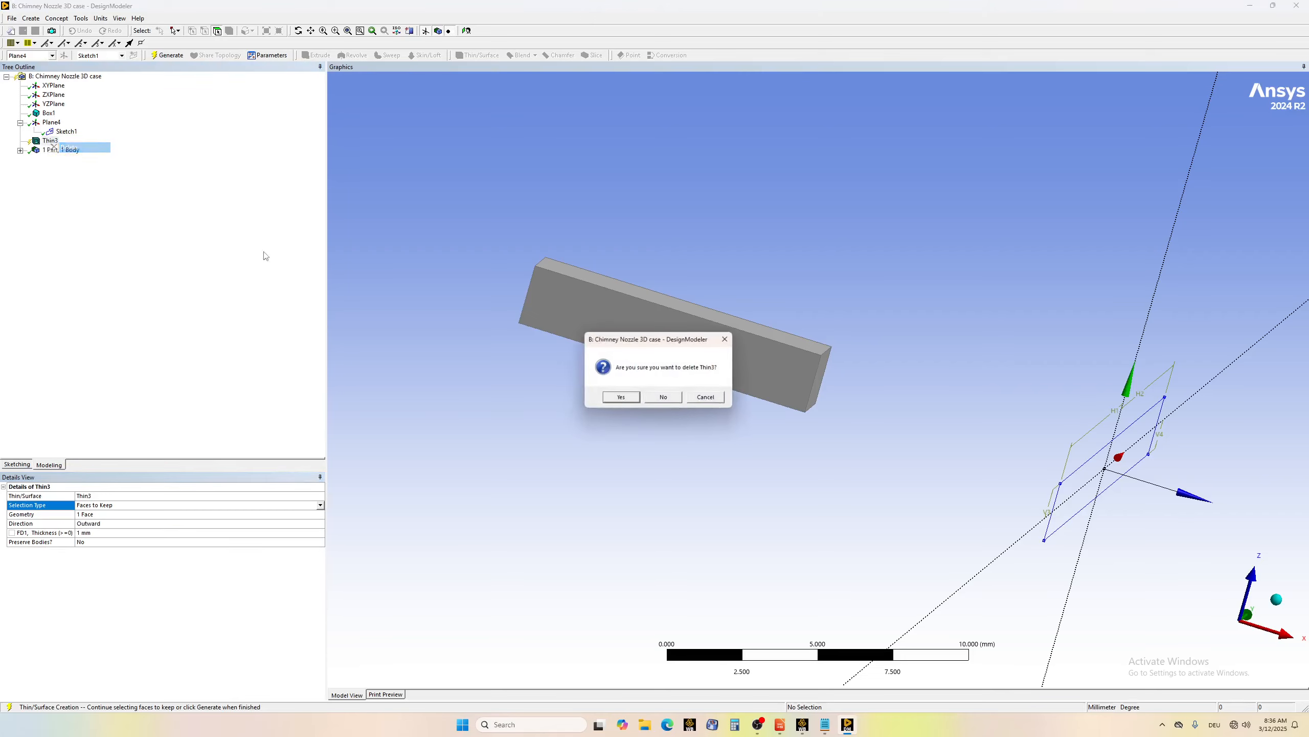
{"action": "left_click", "coordinate": [621, 397]}
- Try to generate a Skin/Loft between the box's end face facing Plane4 and Sketch1
{"action": "left_click", "coordinate": [31, 17]}
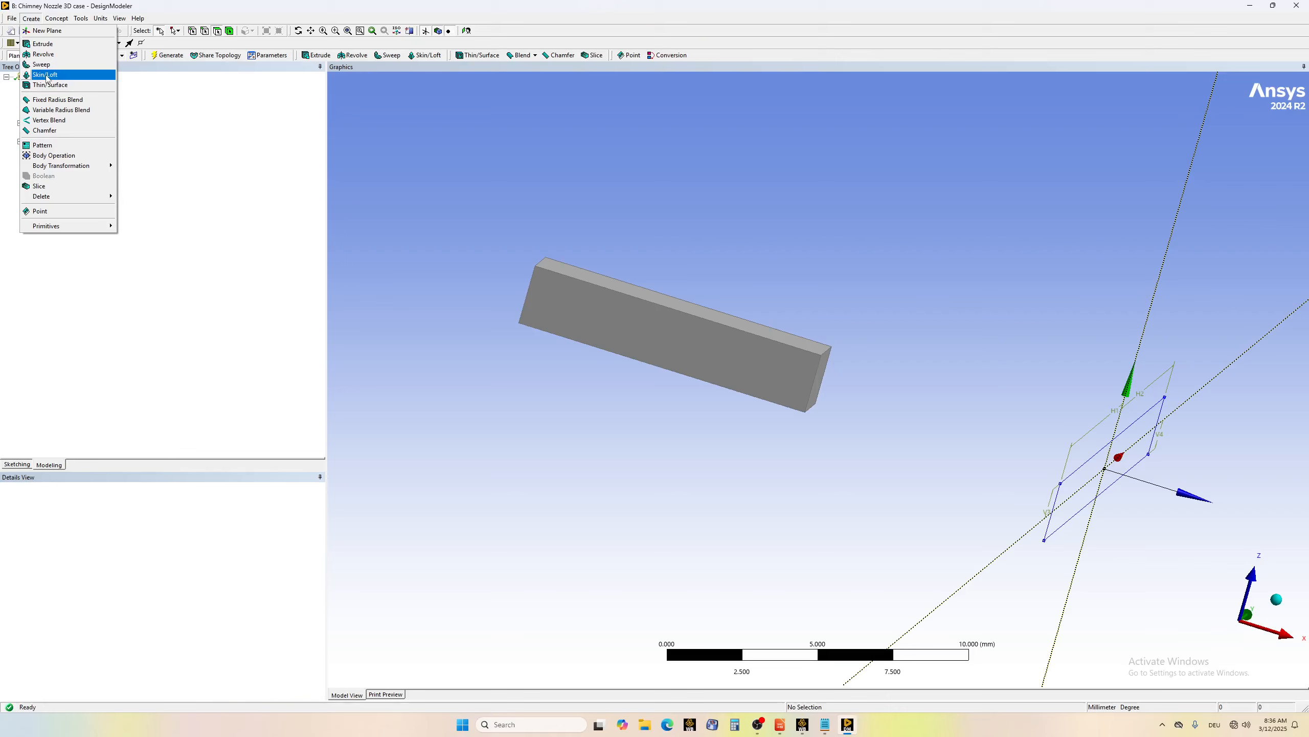
{"action": "left_click", "coordinate": [45, 75]}
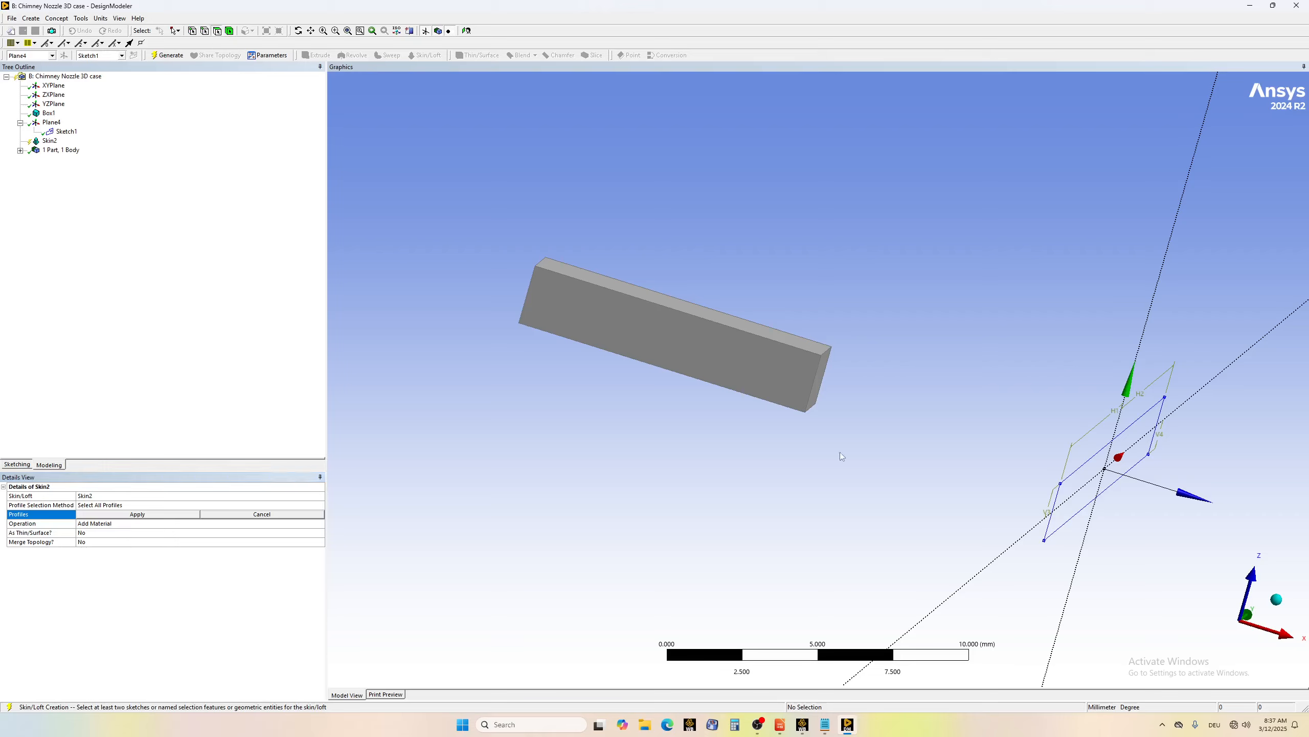
{"action": "left_click", "coordinate": [820, 386]}
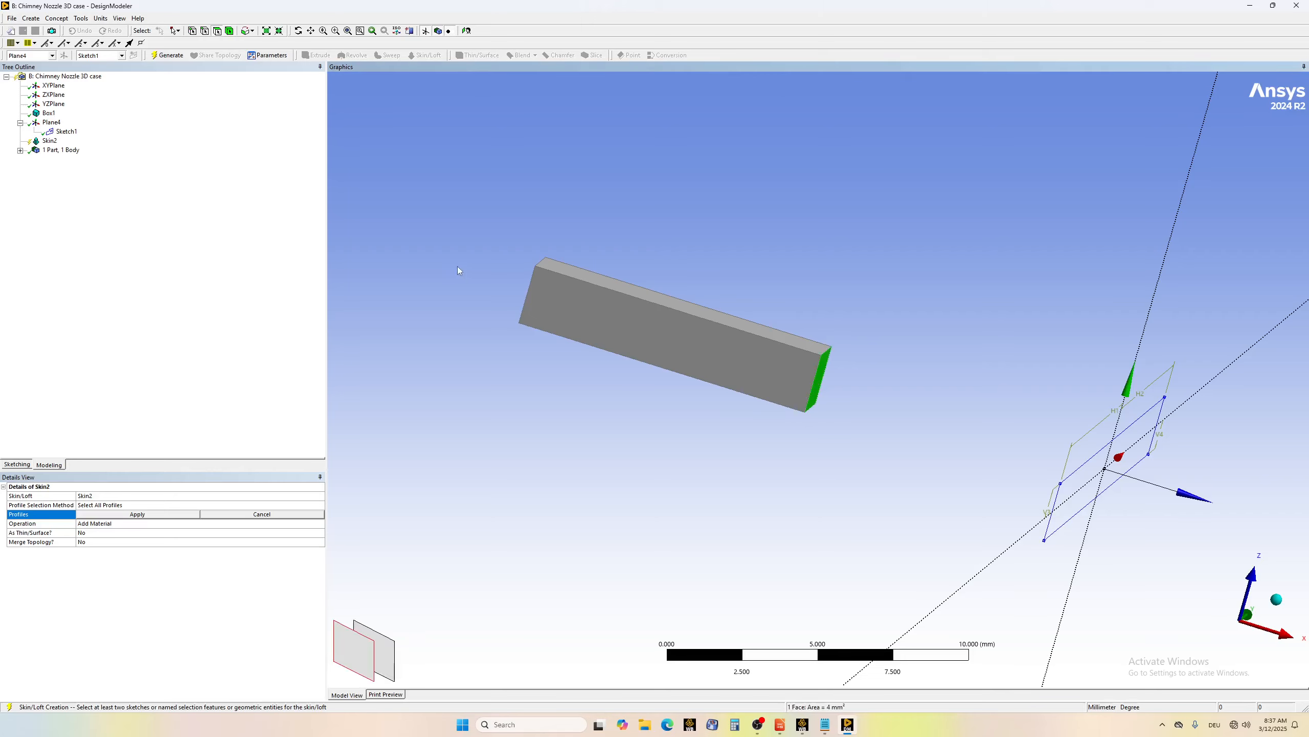
{"action": "left_click", "coordinate": [72, 133]}
{"action": "left_click", "coordinate": [136, 514]}
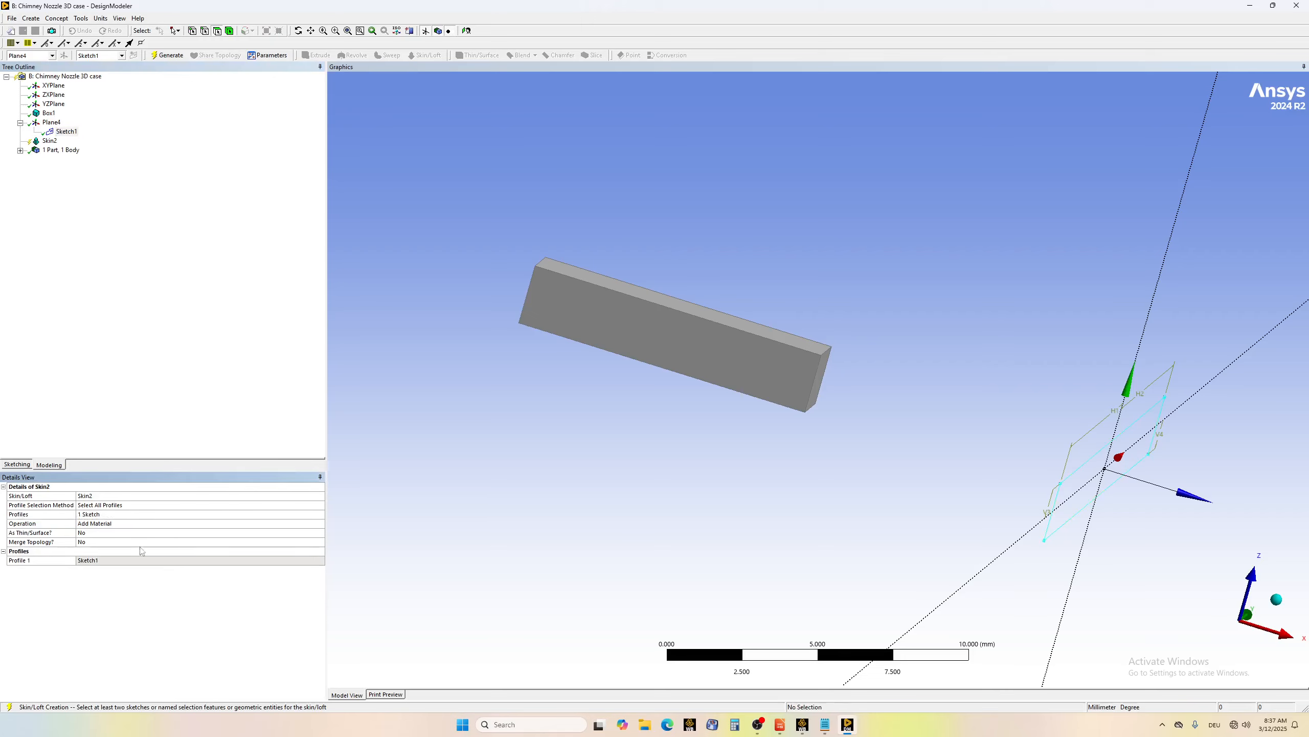
{"action": "left_click", "coordinate": [170, 57]}
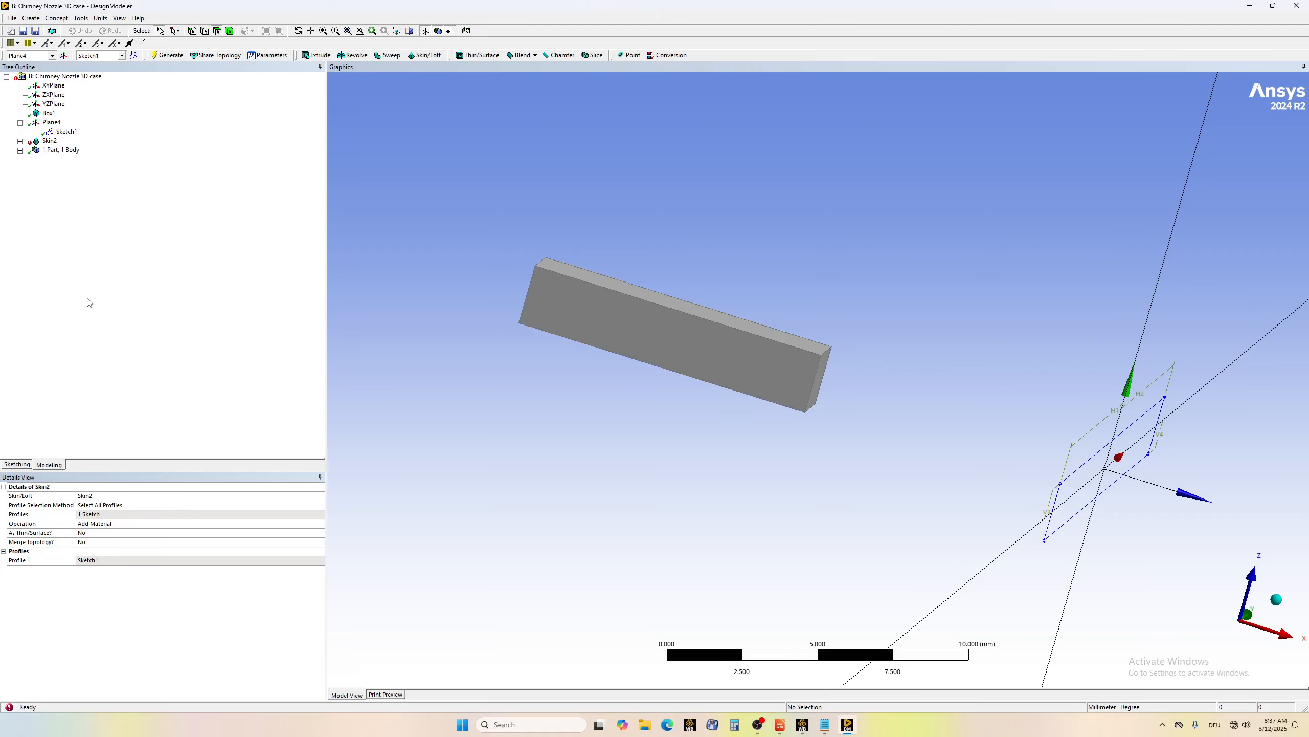
- Edit the selections of the Skin/Loft feature and set its profile selection method to Select Individual Profile
{"action": "left_click", "coordinate": [20, 141]}
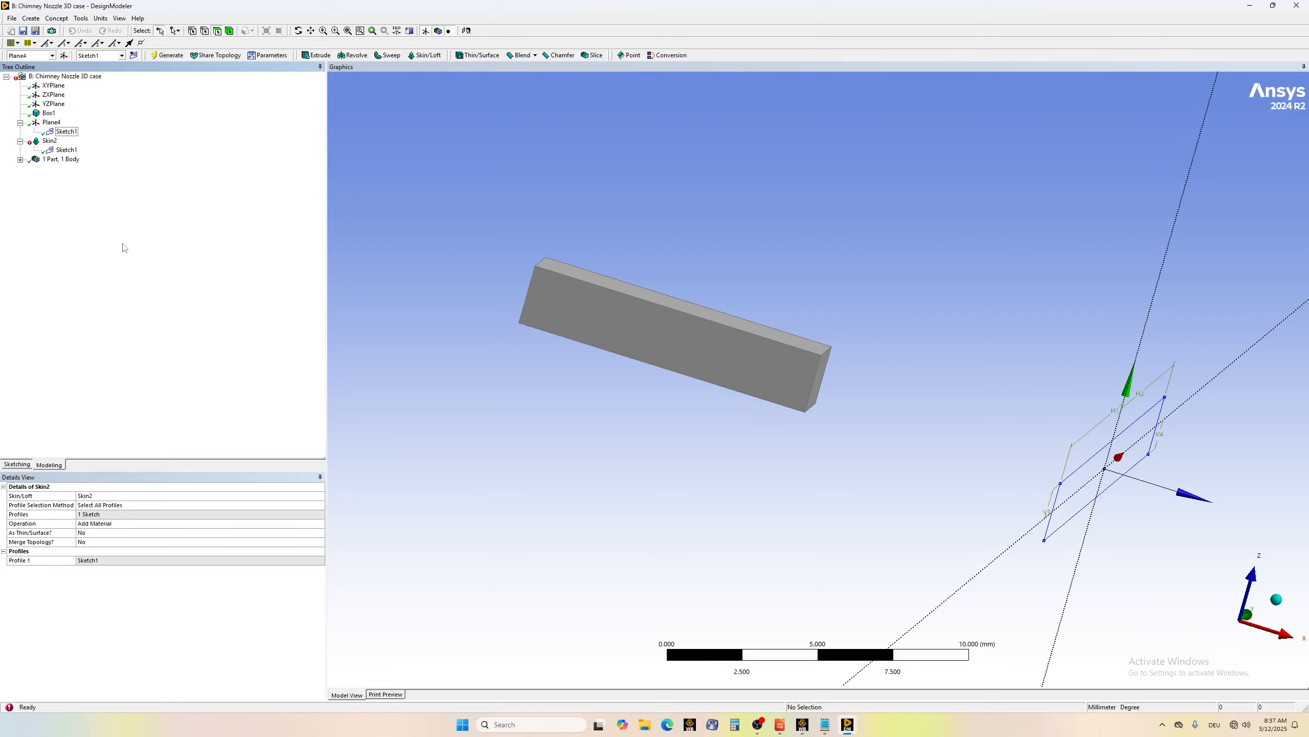
{"action": "left_click", "coordinate": [51, 141]}
{"action": "right_click", "coordinate": [52, 143]}
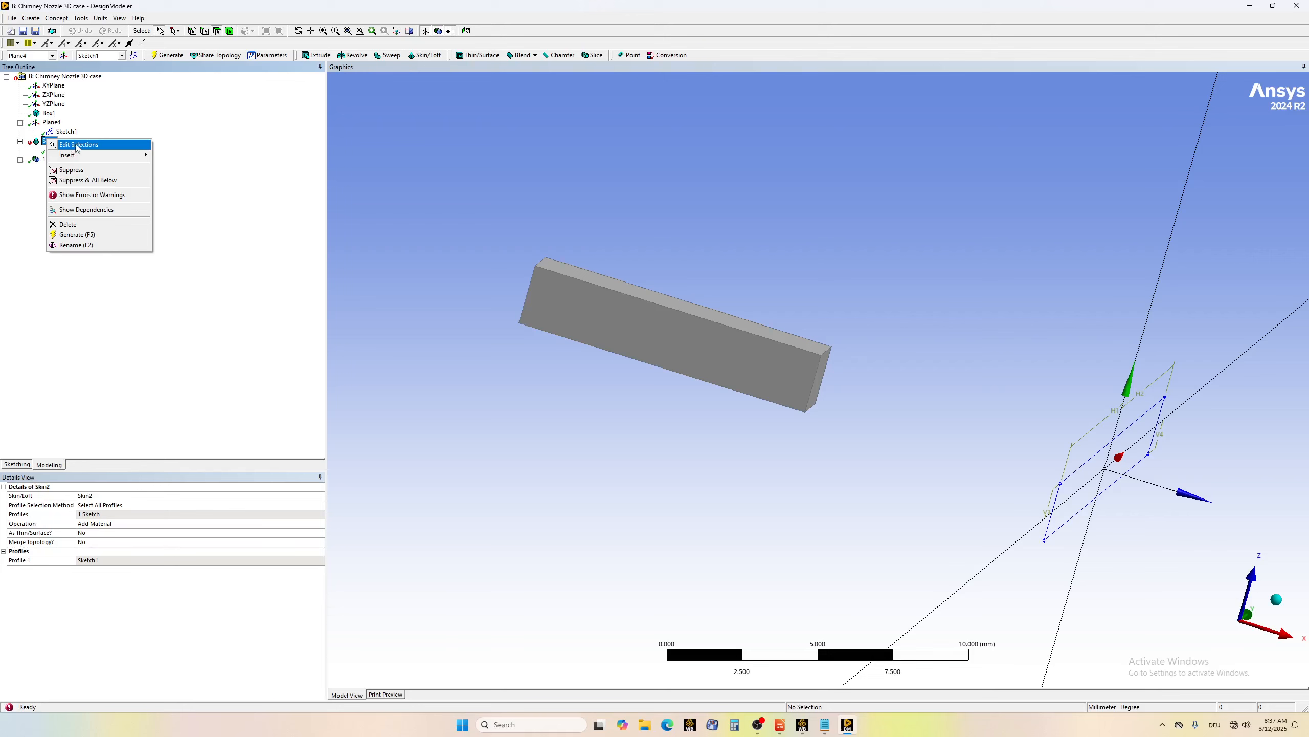
{"action": "left_click", "coordinate": [77, 146]}
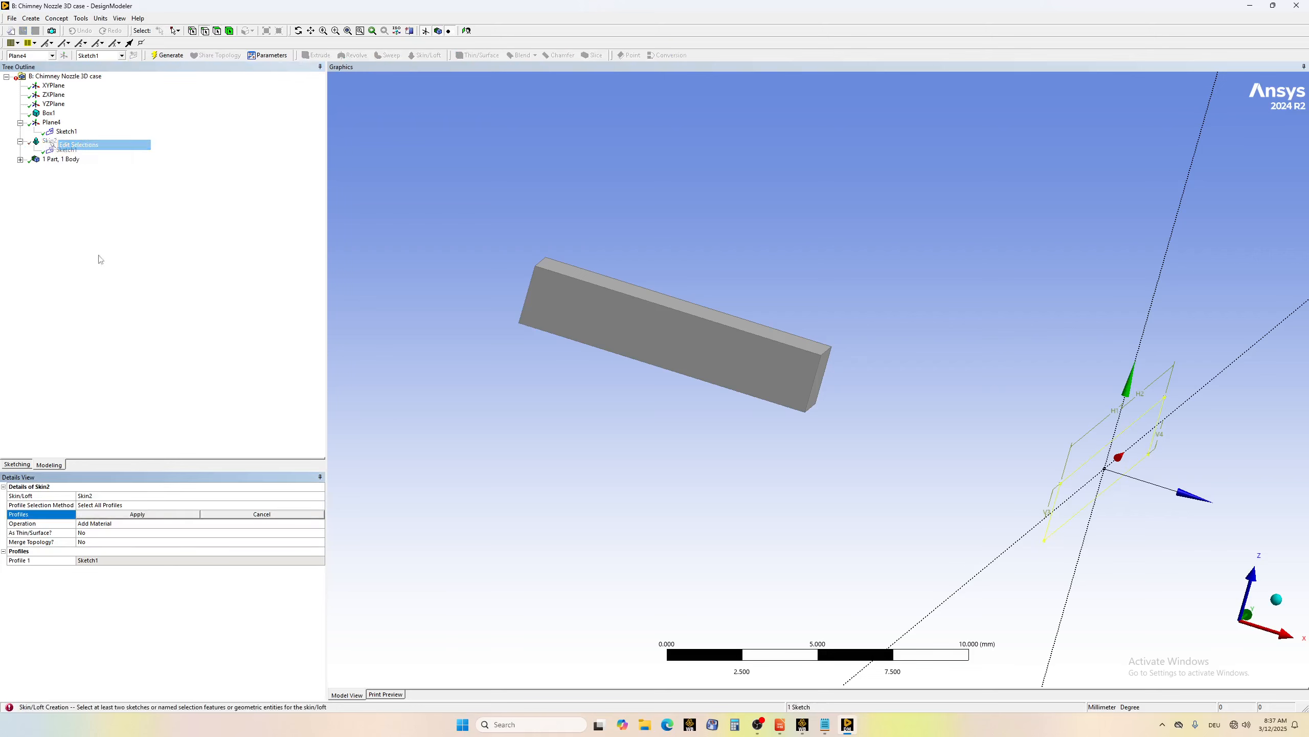
{"action": "left_click", "coordinate": [131, 514]}
{"action": "left_click", "coordinate": [320, 505]}
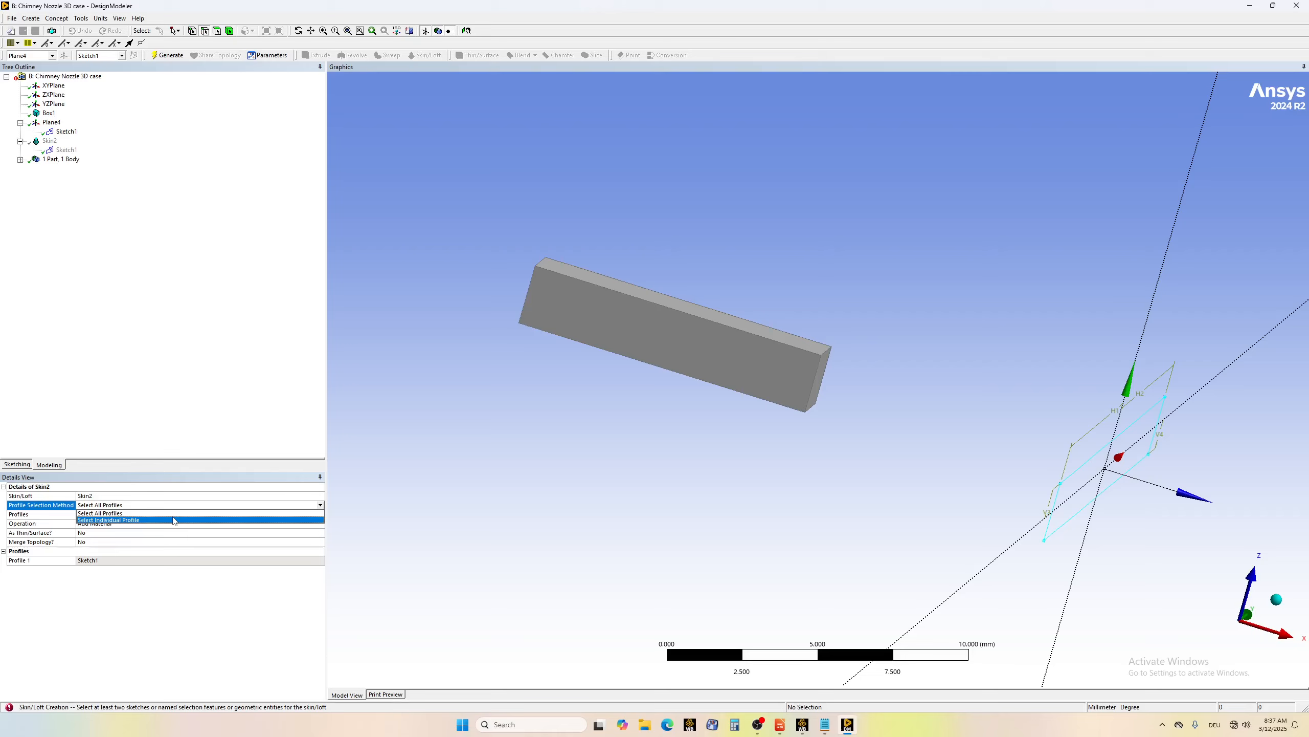
{"action": "left_click", "coordinate": [174, 520]}
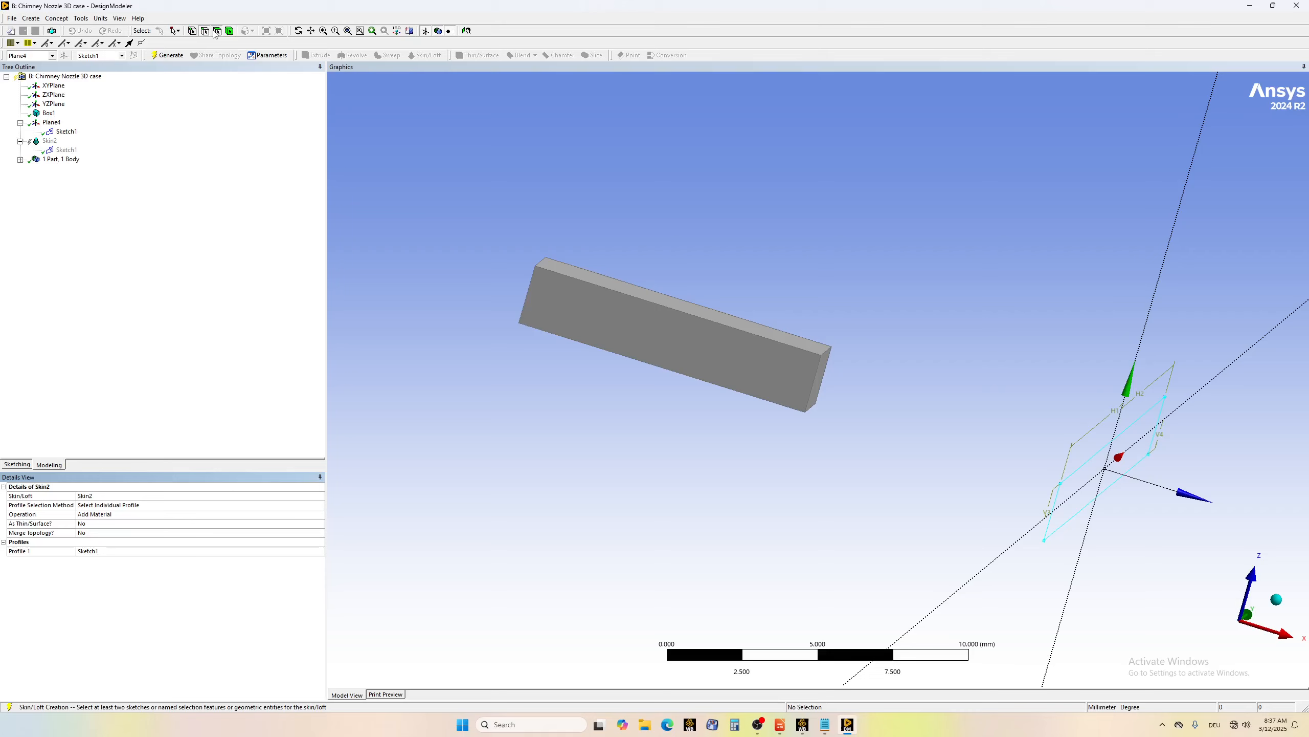
- Try picking the box's end face and Sketch1 for the unfinished Skin/Loft feature, and delete that feature from the model
{"action": "left_click", "coordinate": [816, 393]}
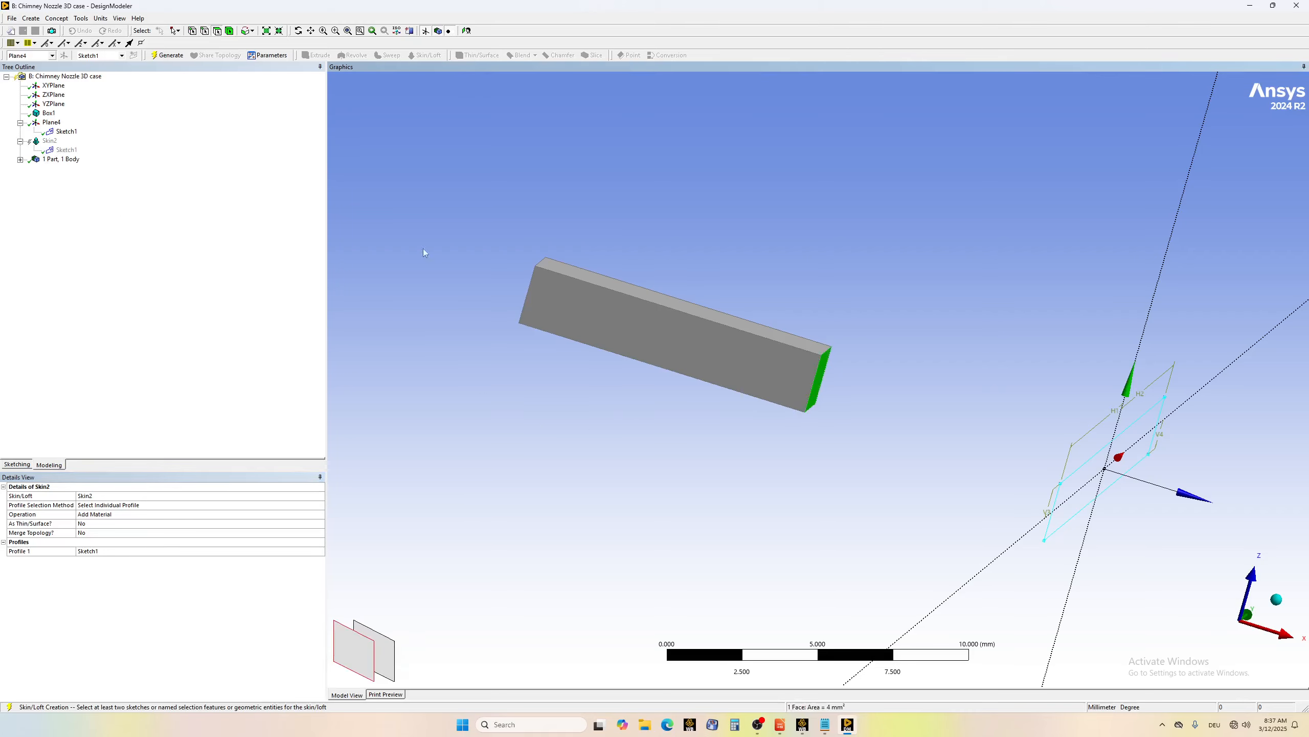
{"action": "left_click", "coordinate": [66, 132]}
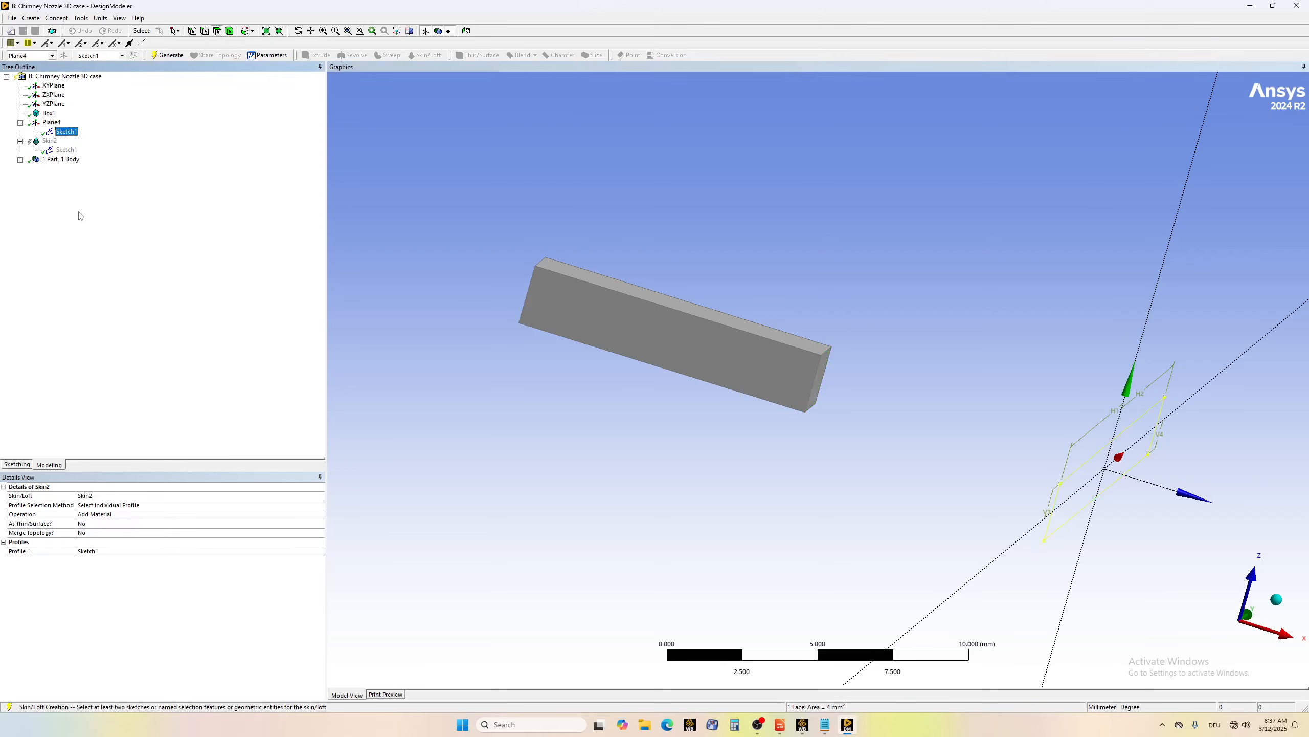
{"action": "left_click", "coordinate": [49, 141]}
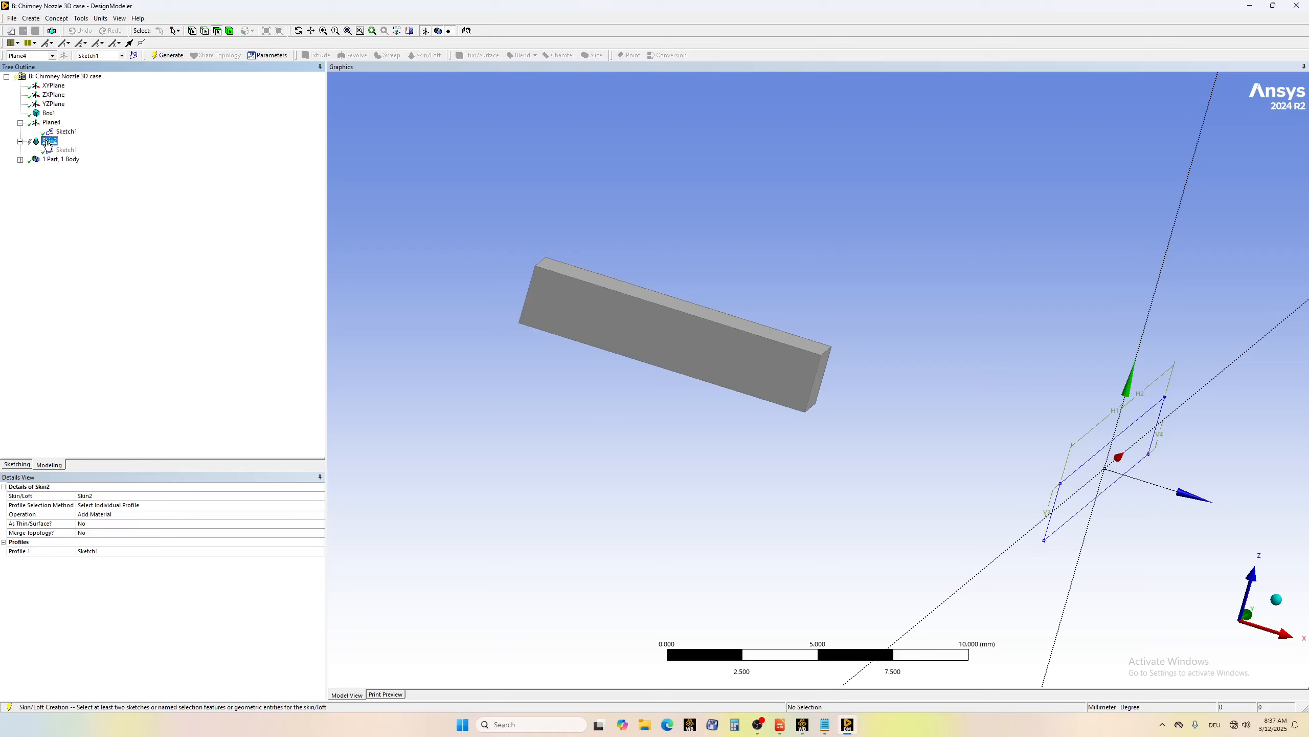
{"action": "right_click", "coordinate": [48, 144]}
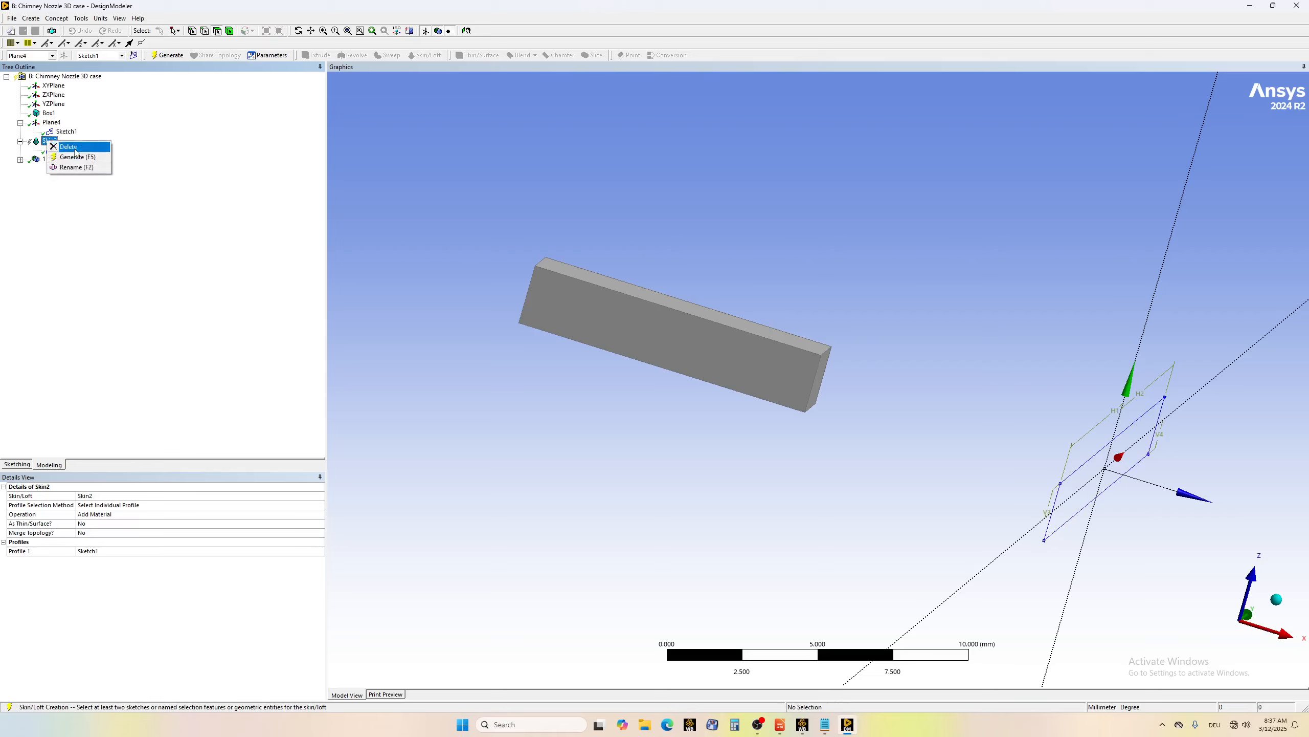
{"action": "left_click", "coordinate": [73, 147]}
{"action": "left_click", "coordinate": [630, 401]}
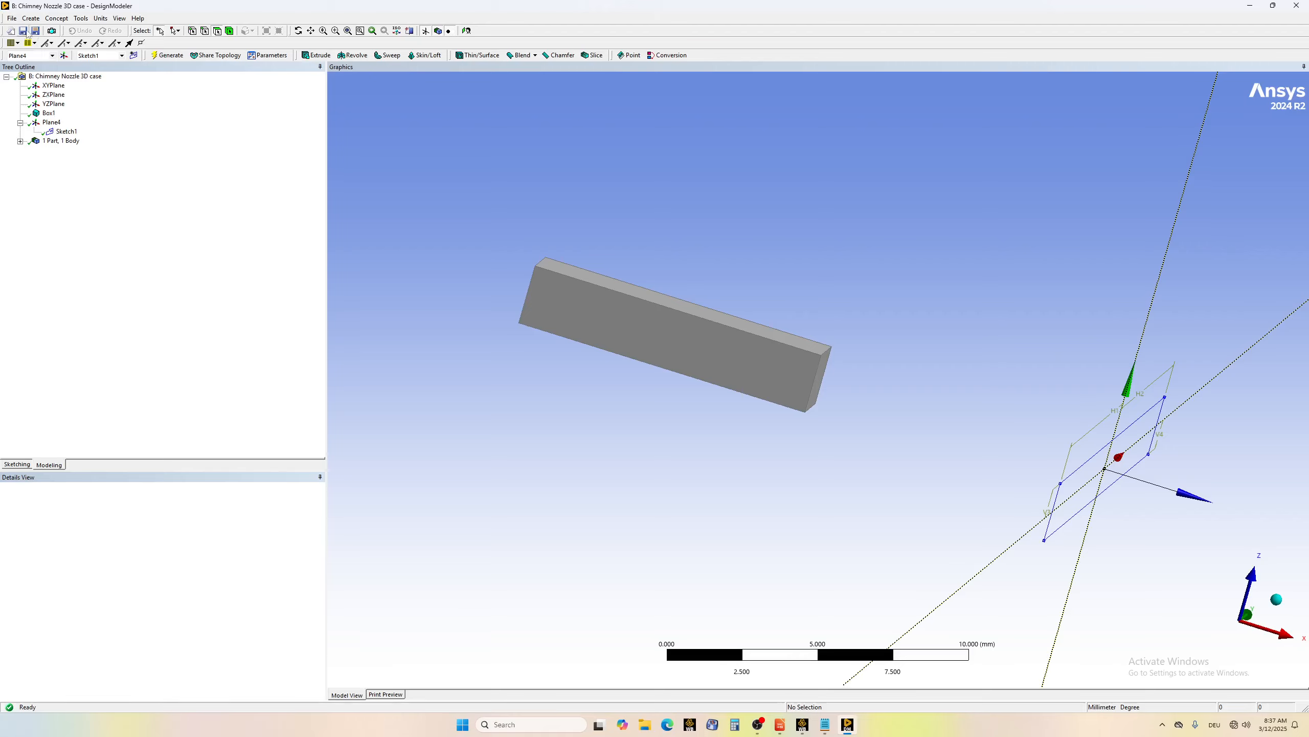
- Generate a new Skin/Loft with Sketch1 and the box's end face facing Plane4 selected together as its profiles
{"action": "left_click", "coordinate": [54, 19]}
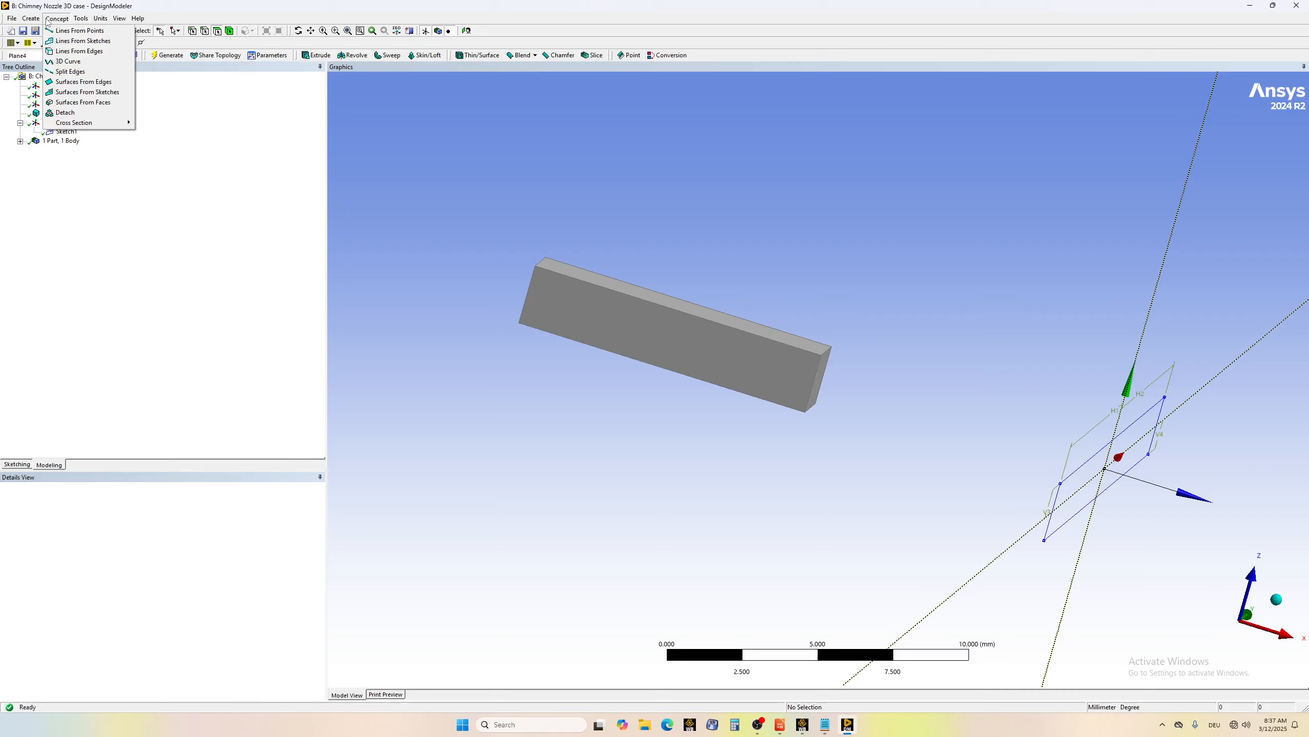
{"action": "mouse_move", "coordinate": [36, 20]}
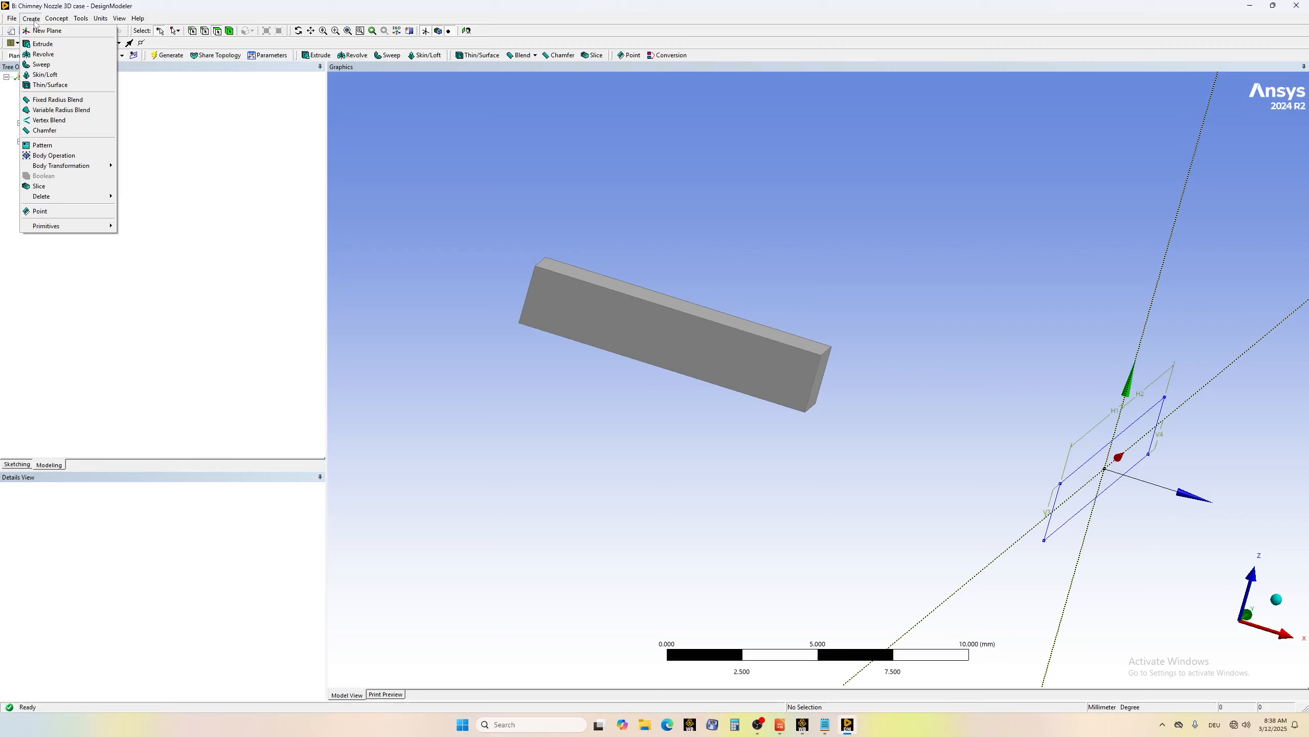
{"action": "left_click", "coordinate": [46, 75]}
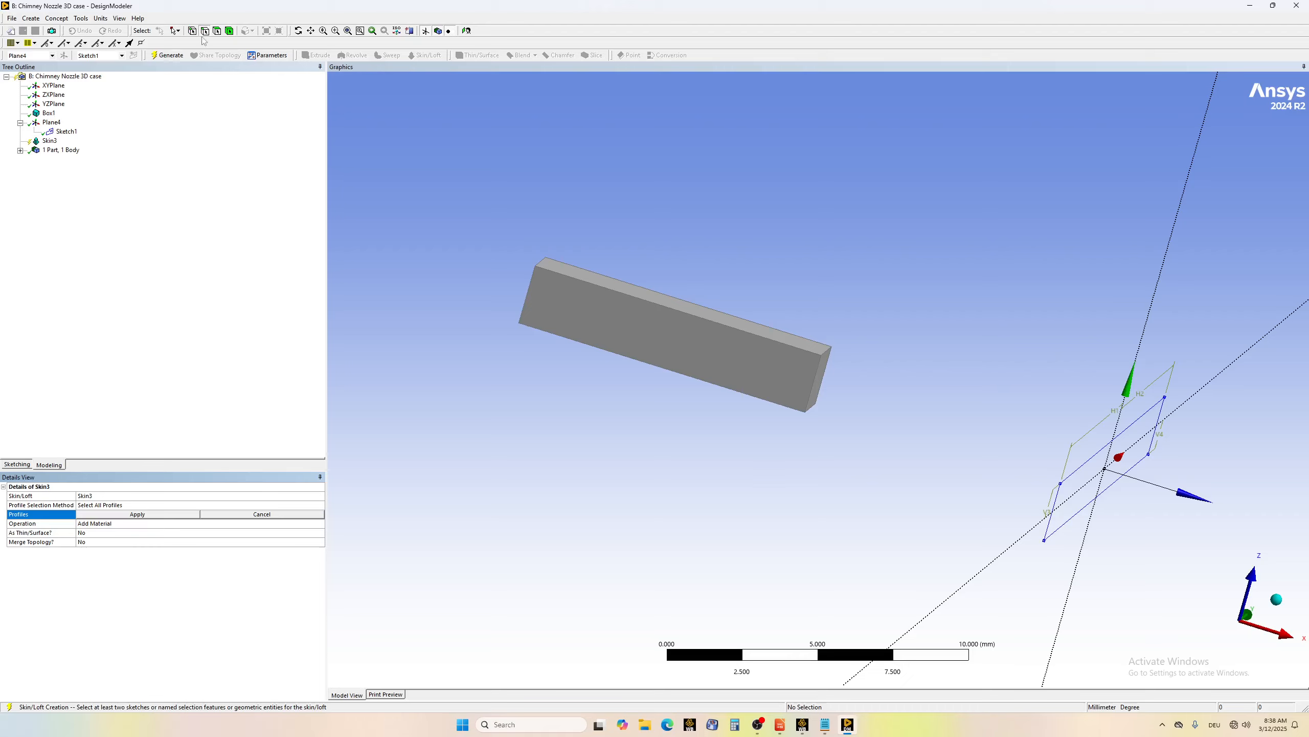
{"action": "left_click", "coordinate": [66, 131]}
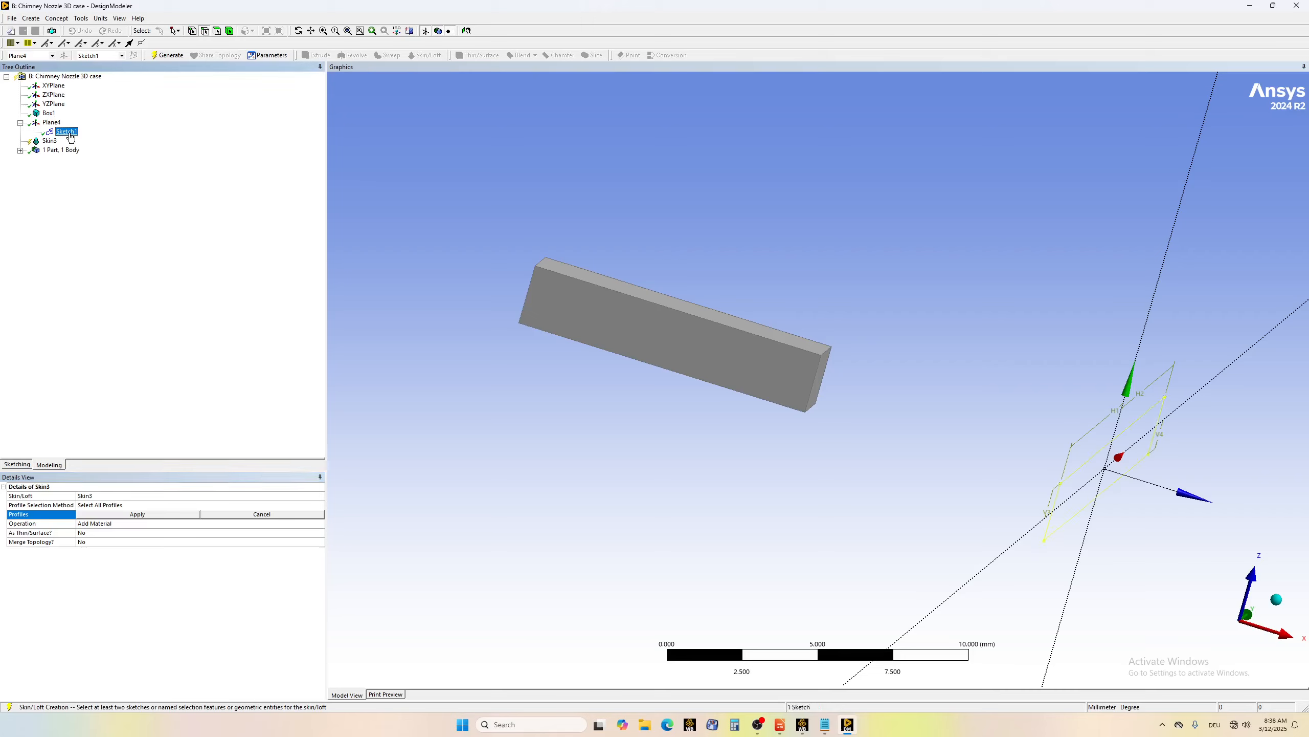
{"action": "left_click", "coordinate": [817, 394], "text": "ctrl"}
{"action": "left_click", "coordinate": [162, 516]}
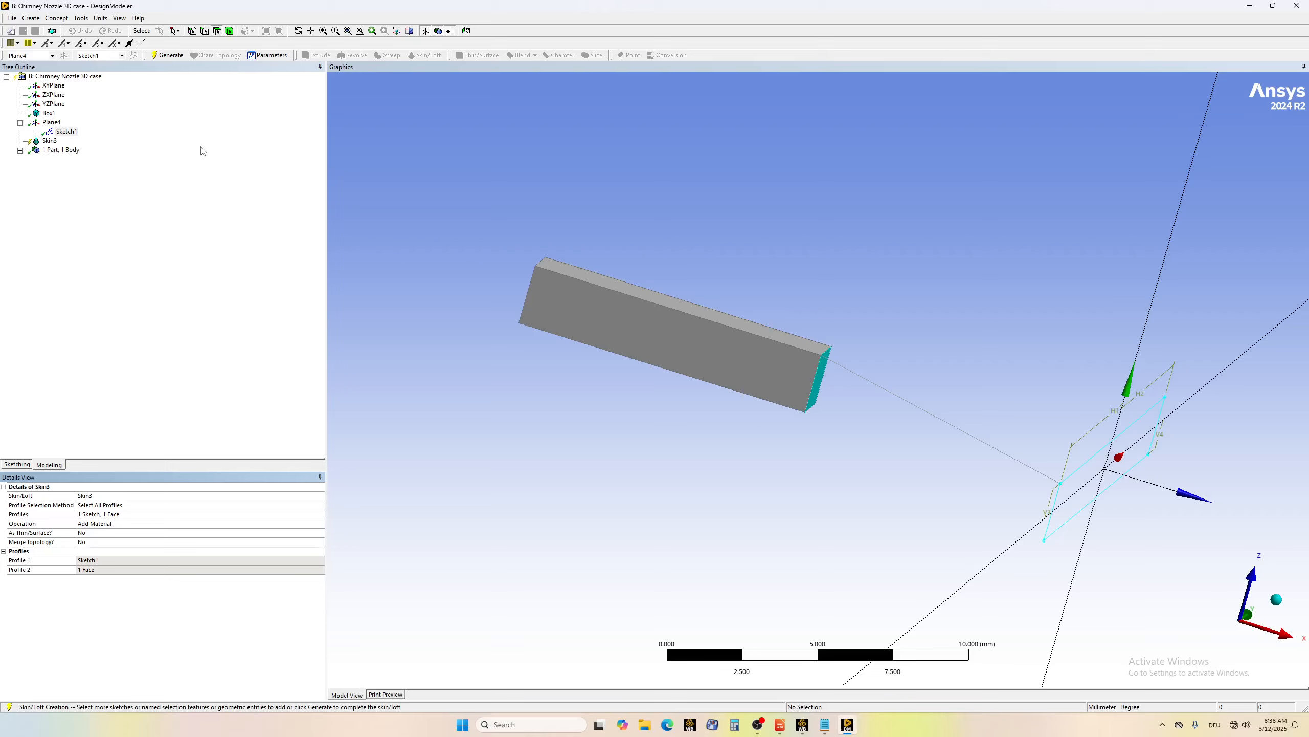
{"action": "left_click", "coordinate": [168, 55]}
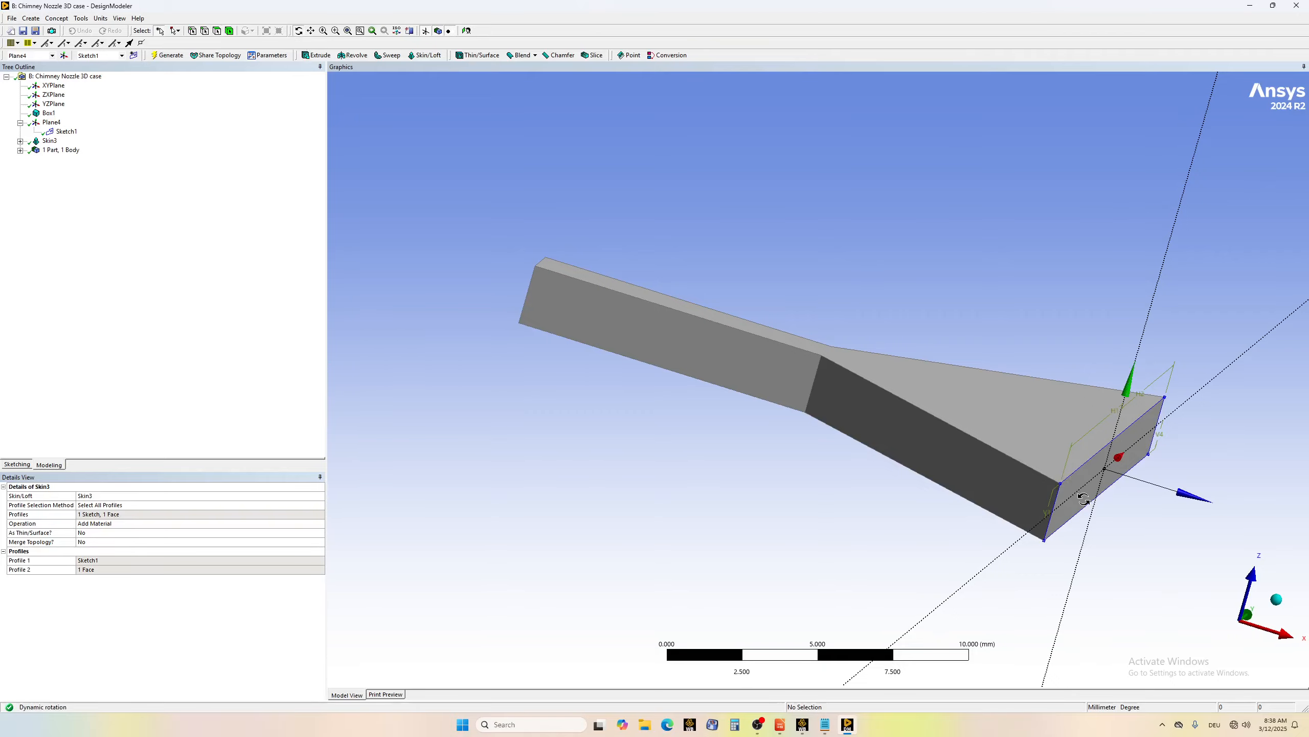
- Set Plane4's Offset Z value to 200 mm and regenerate the model
{"action": "middle_click_drag", "start_coordinate": [1083, 498], "coordinate": [936, 493]}
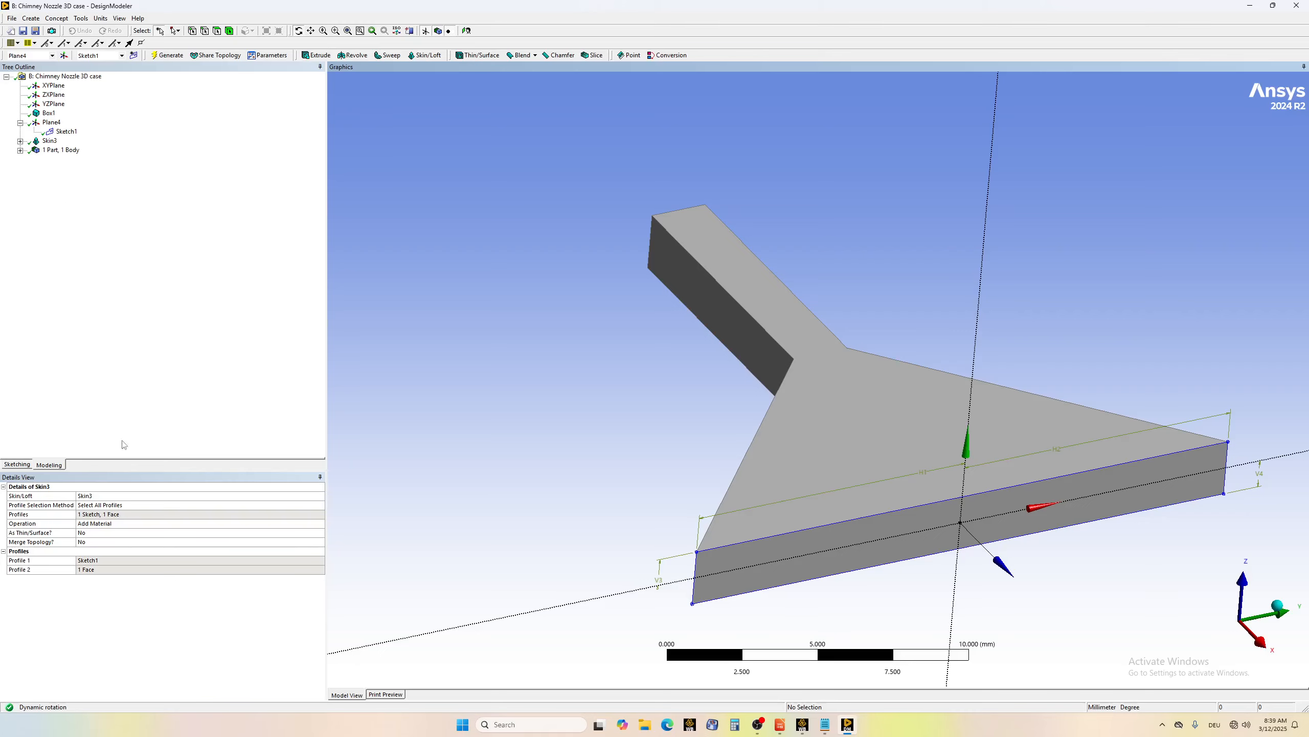
{"action": "left_click", "coordinate": [53, 124]}
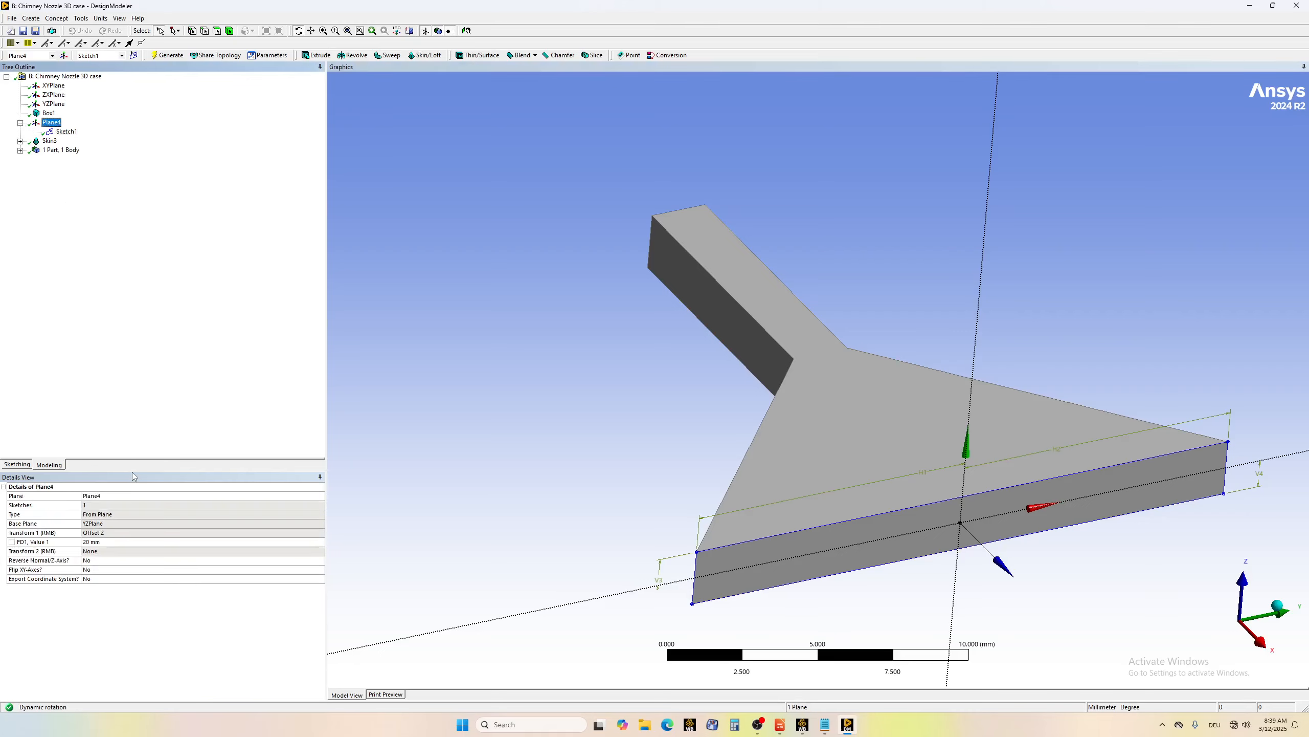
{"action": "left_click", "coordinate": [96, 544]}
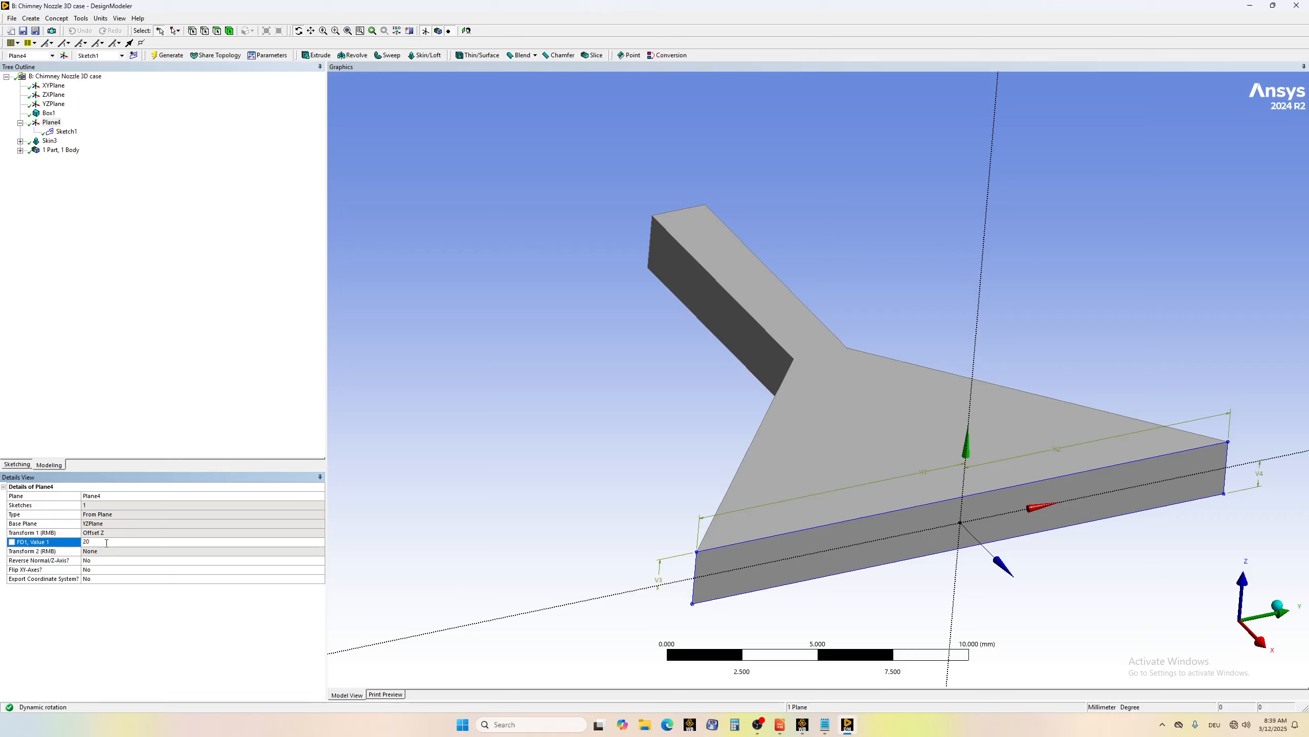
{"action": "key", "text": "Return"}
{"action": "left_click", "coordinate": [168, 55]}
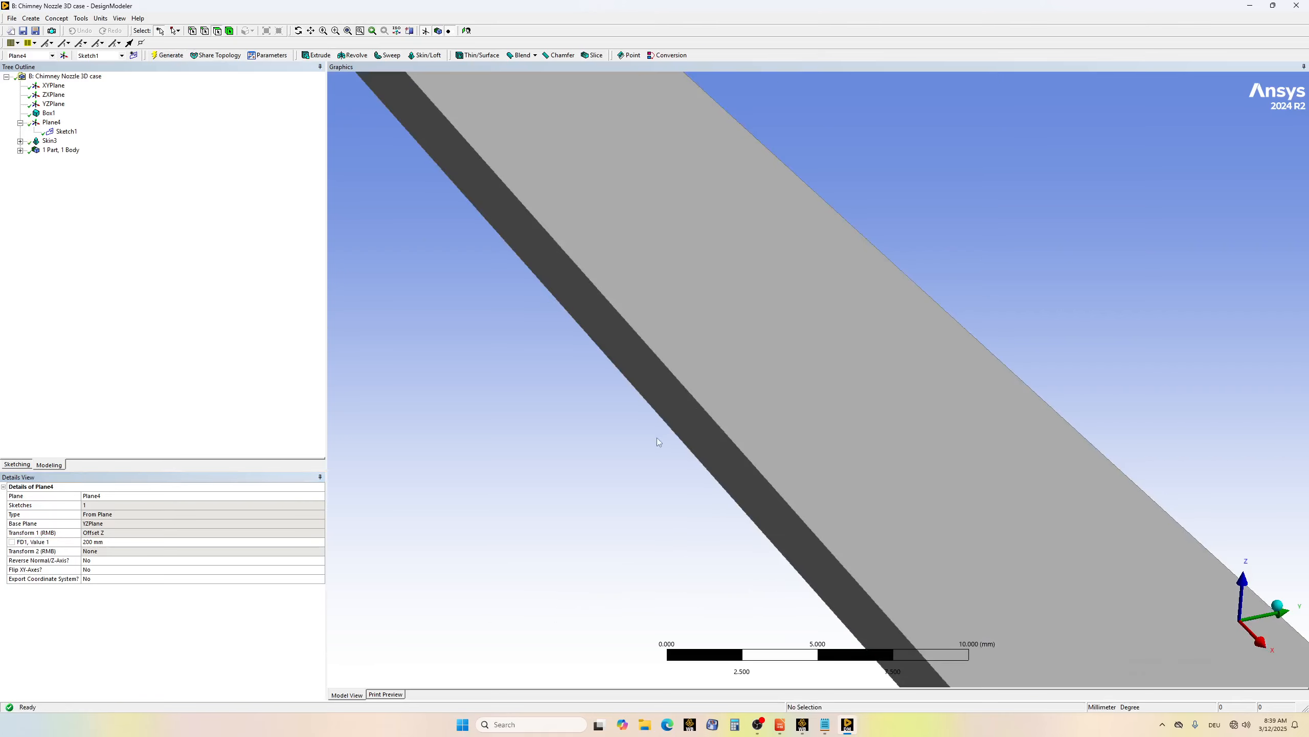
- Examine the full length of the lofted nozzle and both of its ends from several sides
{"action": "scroll", "coordinate": [665, 418], "scroll_direction": "down", "scroll_amount": 5}
{"action": "scroll", "coordinate": [819, 433], "scroll_direction": "down", "scroll_amount": 8}
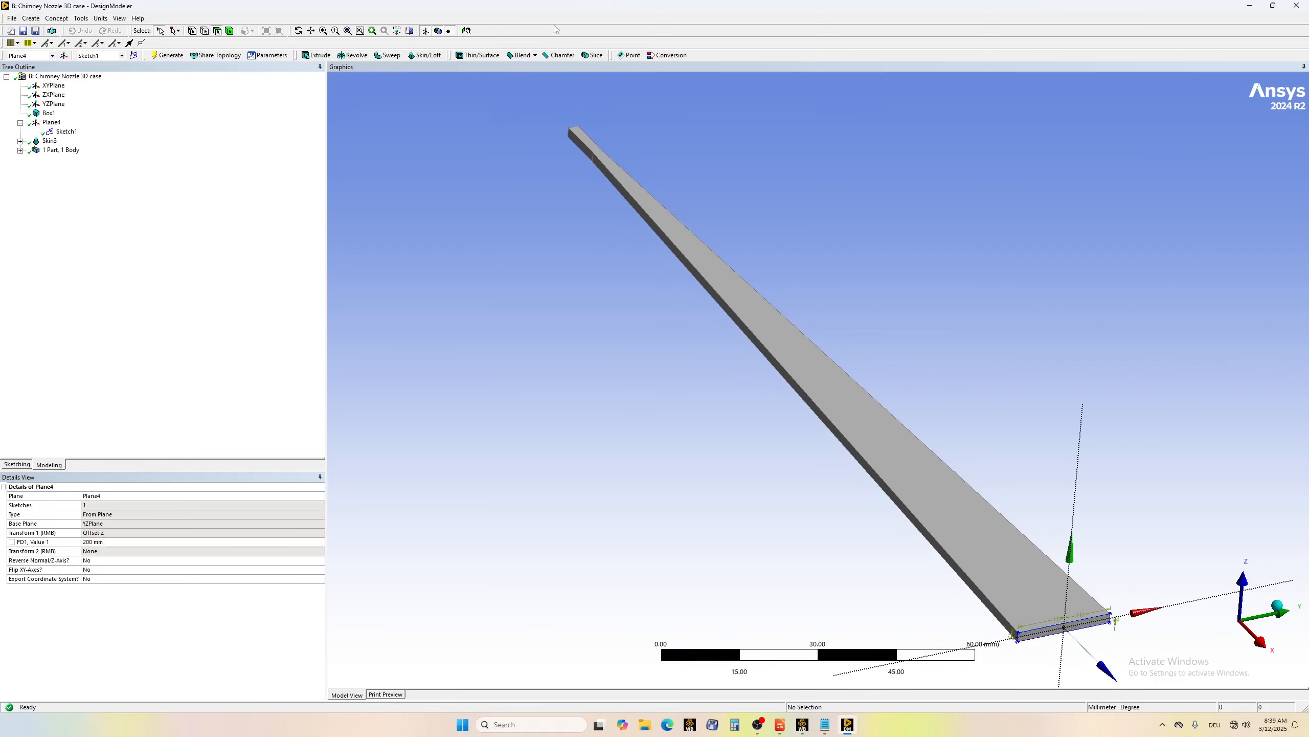
{"action": "left_click", "coordinate": [299, 31]}
{"action": "mouse_move", "coordinate": [1046, 552]}
{"action": "left_mouse_down"}
{"action": "mouse_move", "coordinate": [1023, 600]}
{"action": "mouse_move", "coordinate": [916, 535]}
{"action": "mouse_move", "coordinate": [883, 532]}
{"action": "mouse_move", "coordinate": [868, 553]}
{"action": "mouse_move", "coordinate": [875, 501]}
{"action": "mouse_move", "coordinate": [952, 439]}
{"action": "left_mouse_up"}
{"action": "scroll", "coordinate": [926, 441], "scroll_direction": "down", "scroll_amount": 3}
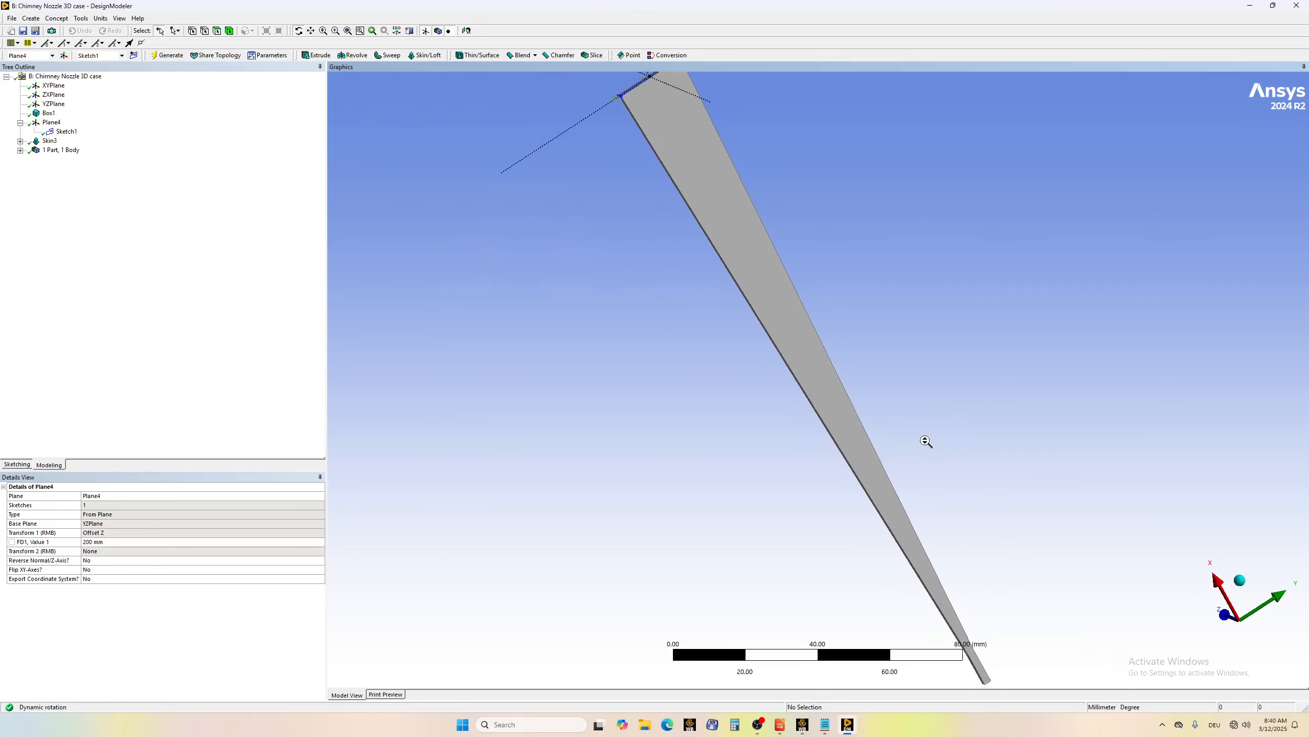
{"action": "scroll", "coordinate": [926, 441], "scroll_direction": "down", "scroll_amount": 2}
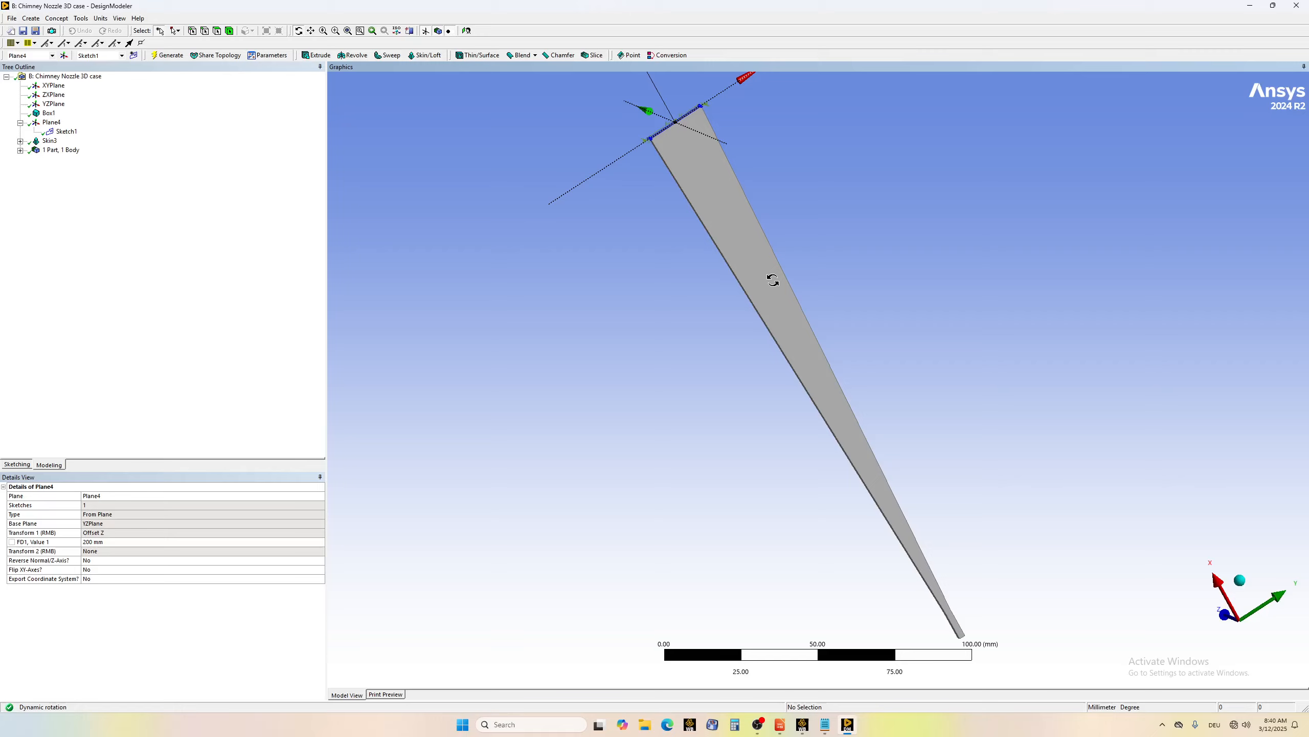
{"action": "left_click_drag", "start_coordinate": [773, 281], "coordinate": [1005, 369]}
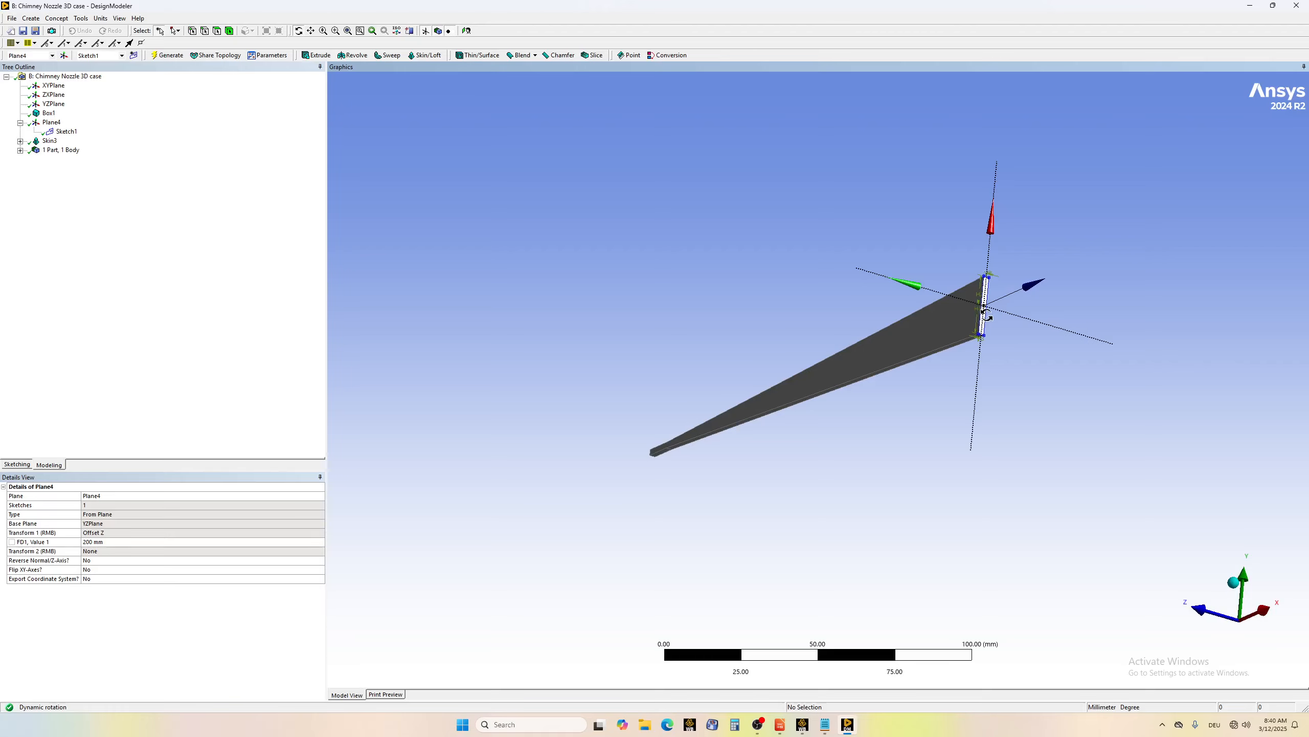
{"action": "scroll", "coordinate": [990, 273], "scroll_direction": "up", "scroll_amount": 4}
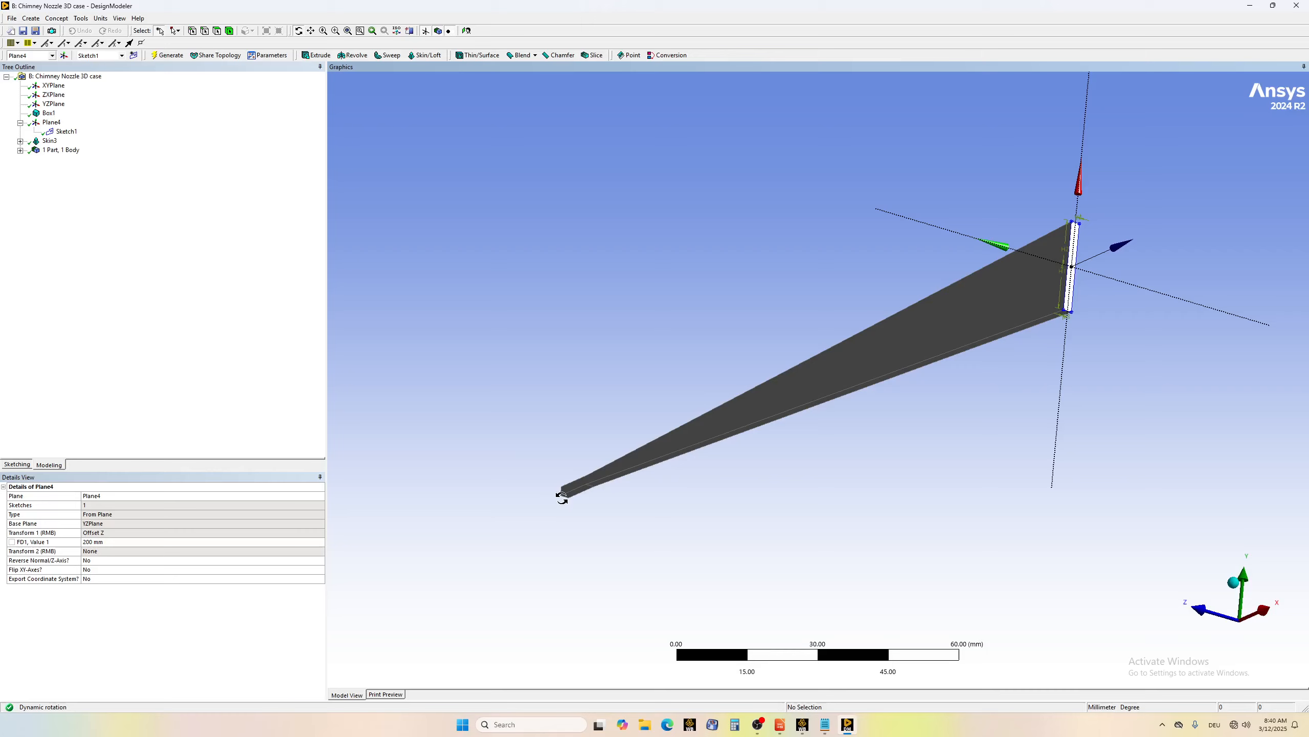
- Start a new box primitive on the XYPlane with diagonal components of 5 mm in X, 30 mm in Y and 4 mm in Z
{"action": "left_click", "coordinate": [39, 19]}
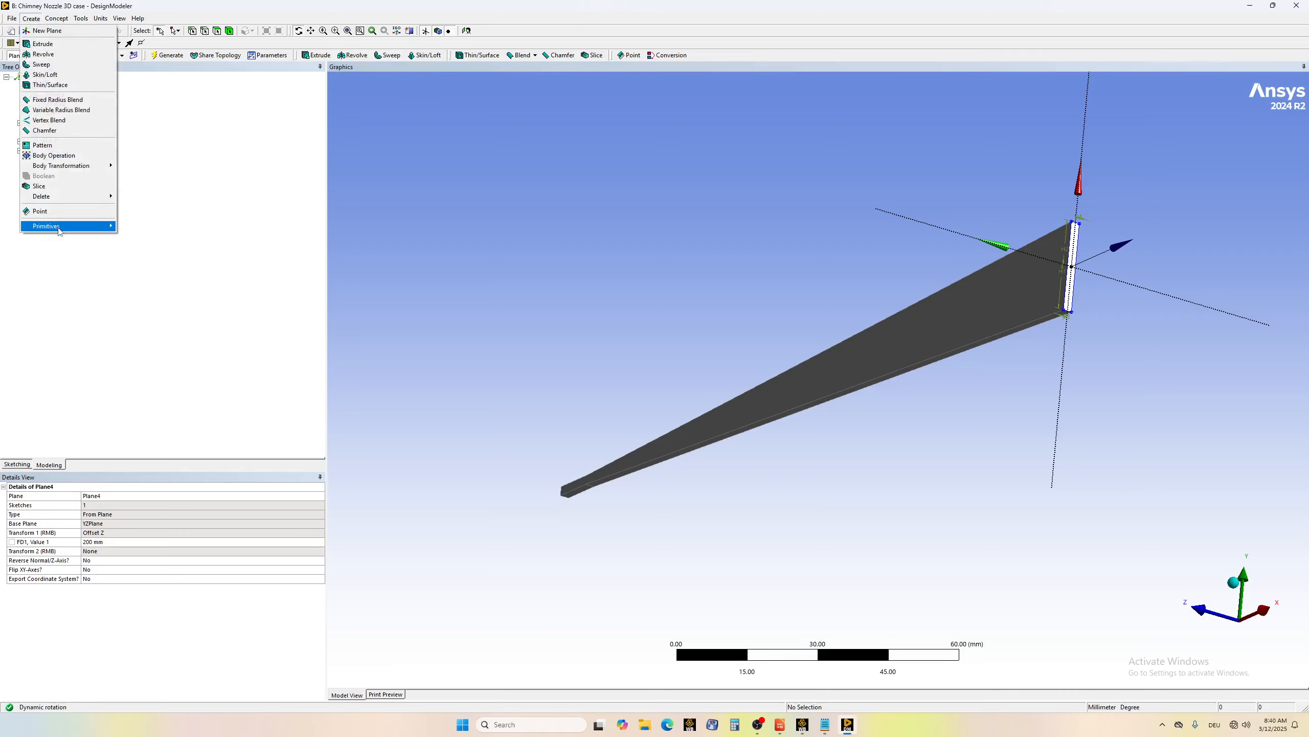
{"action": "mouse_move", "coordinate": [59, 228]}
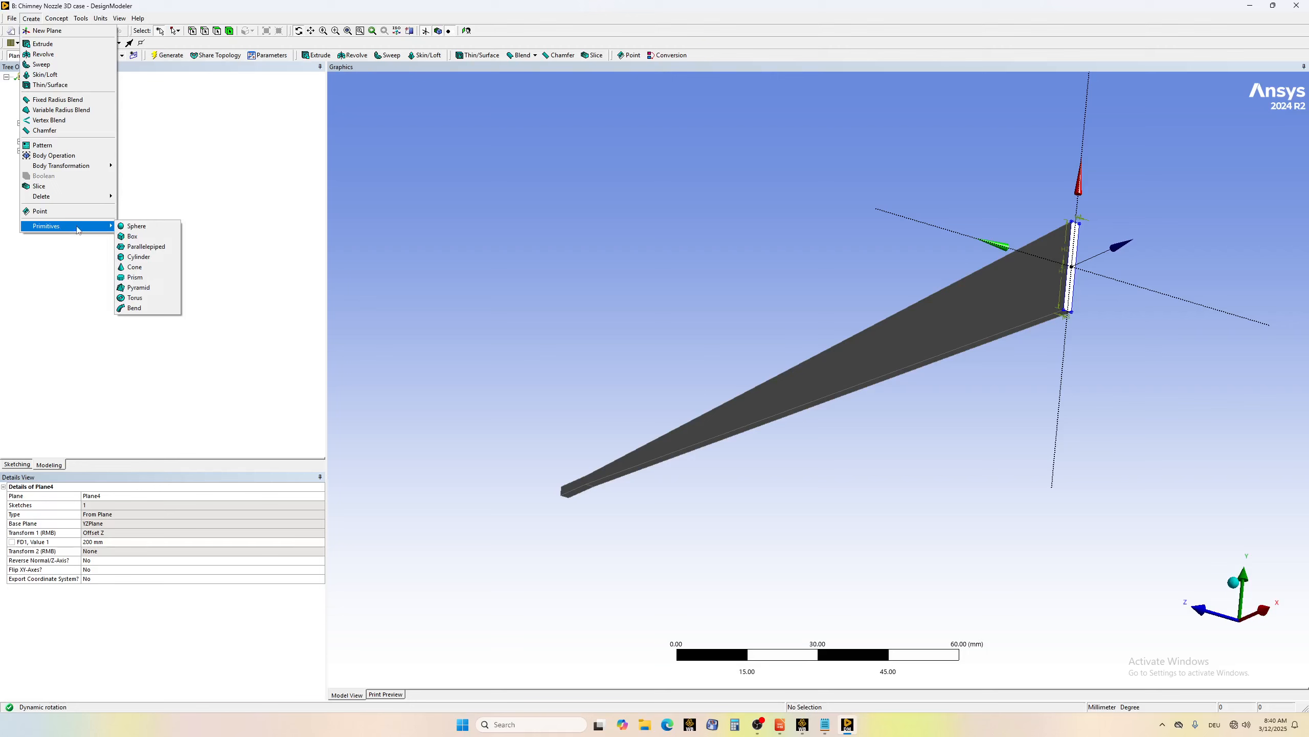
{"action": "left_click", "coordinate": [133, 238]}
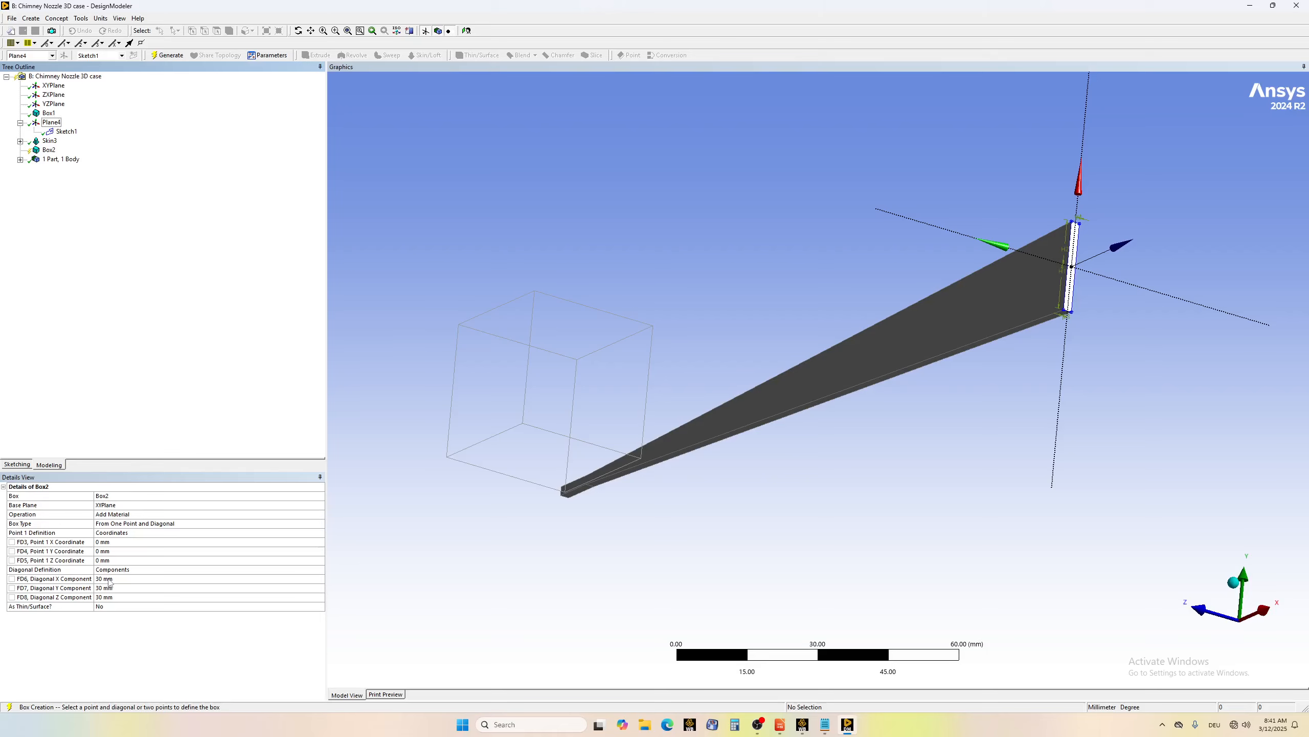
{"action": "left_click", "coordinate": [121, 577]}
{"action": "type", "text": "5"}
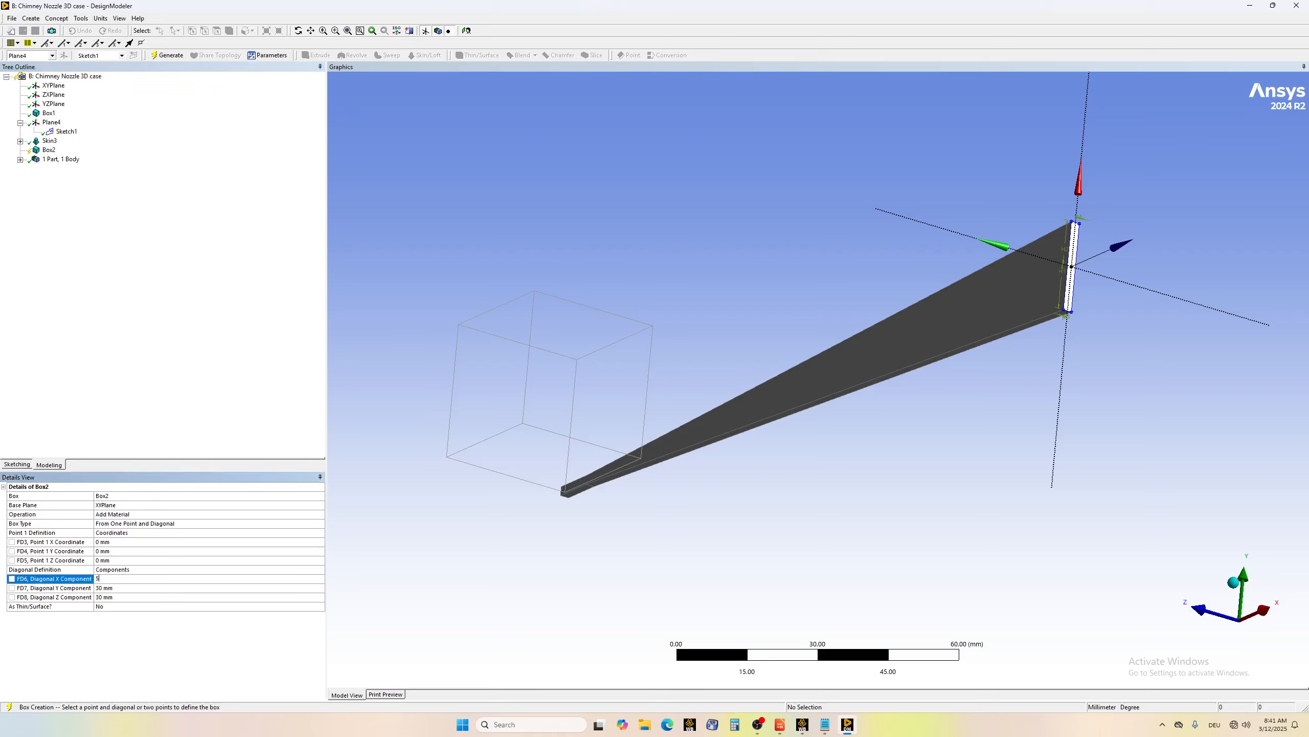
{"action": "key", "text": "Return"}
{"action": "left_click", "coordinate": [138, 590]}
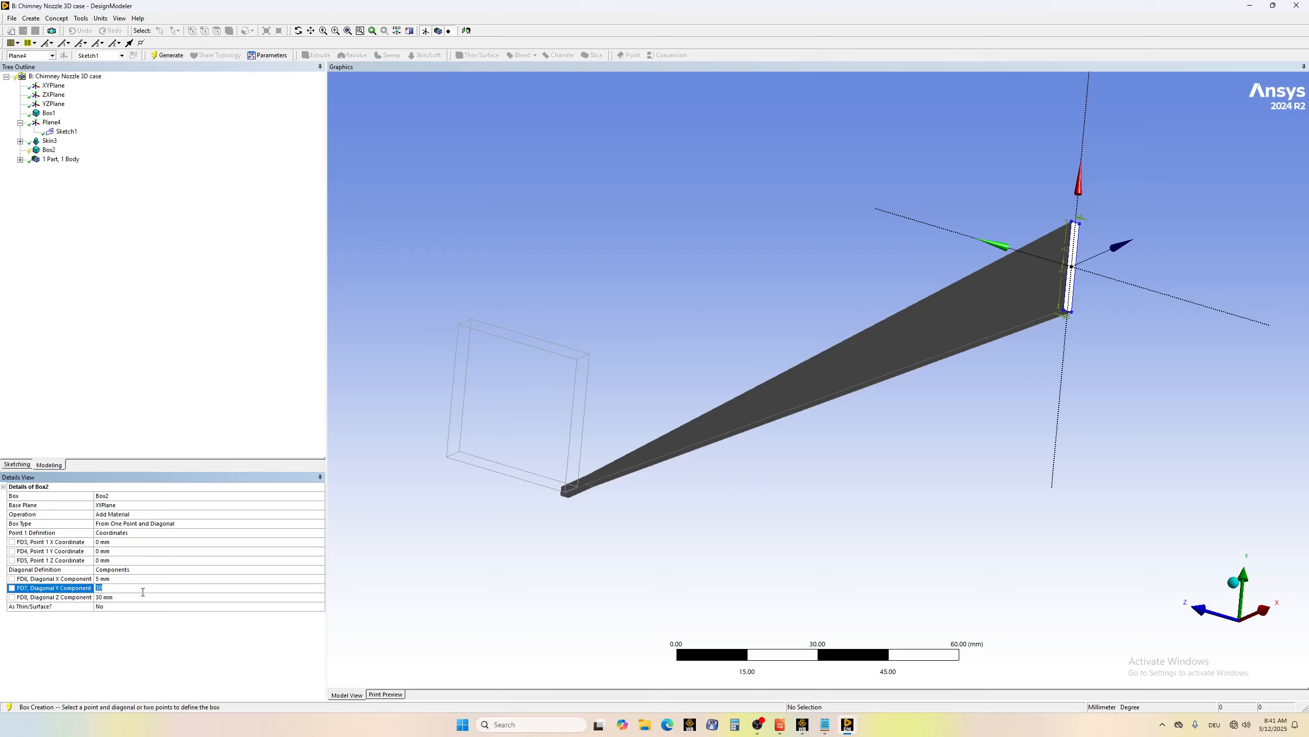
{"action": "type", "text": "6"}
{"action": "left_click_drag", "start_coordinate": [105, 586], "coordinate": [93, 593]}
{"action": "left_click", "coordinate": [107, 598]}
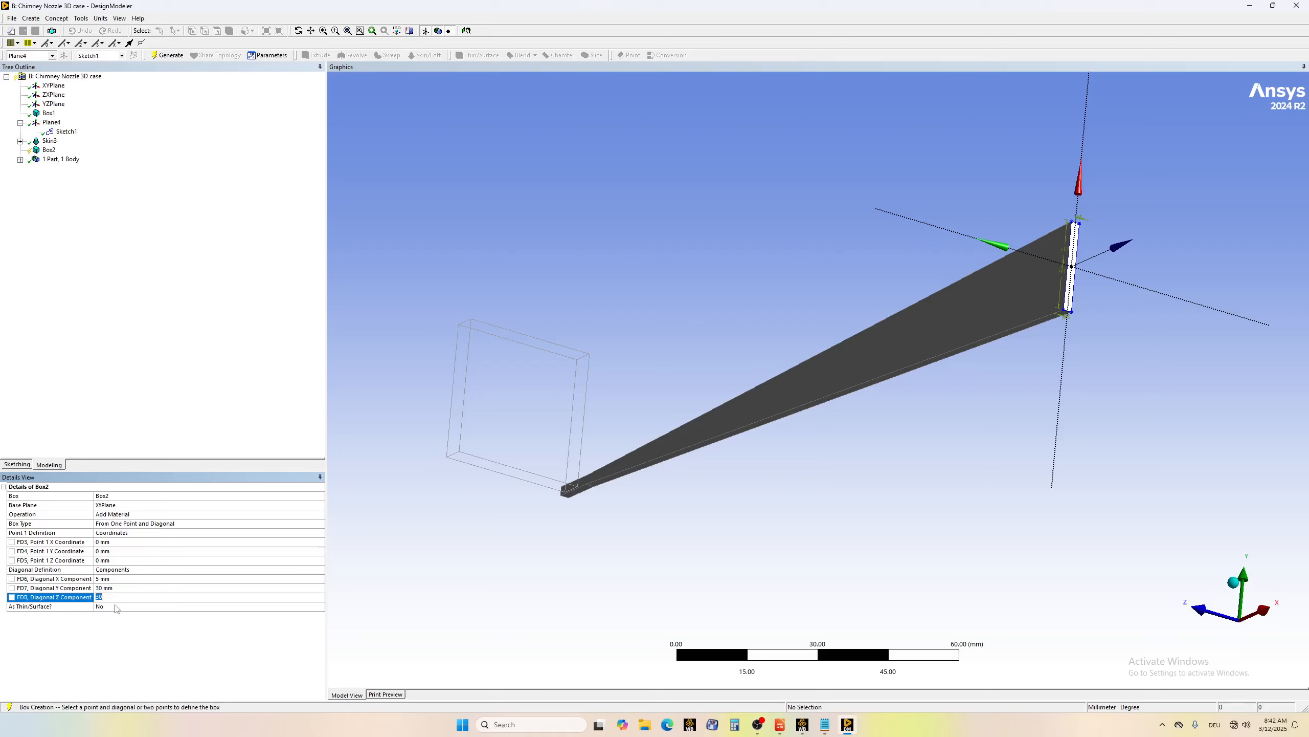
{"action": "type", "text": "4"}
{"action": "key", "text": "Return"}
- Set the new box's Point 1 coordinates to -15 mm in Y and -2 mm in Z
{"action": "left_click", "coordinate": [108, 551]}
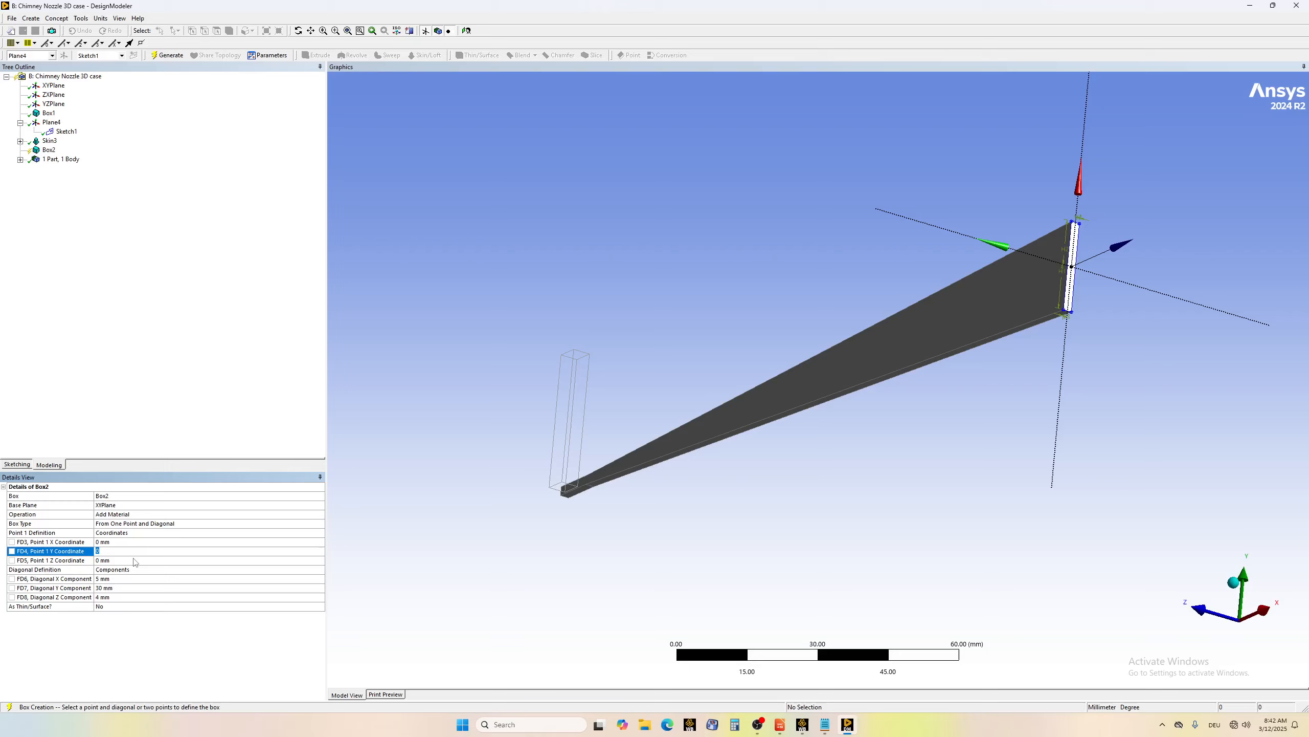
{"action": "type", "text": "-15"}
{"action": "key", "text": "Return"}
{"action": "left_click", "coordinate": [109, 560]}
{"action": "type", "text": "-"}
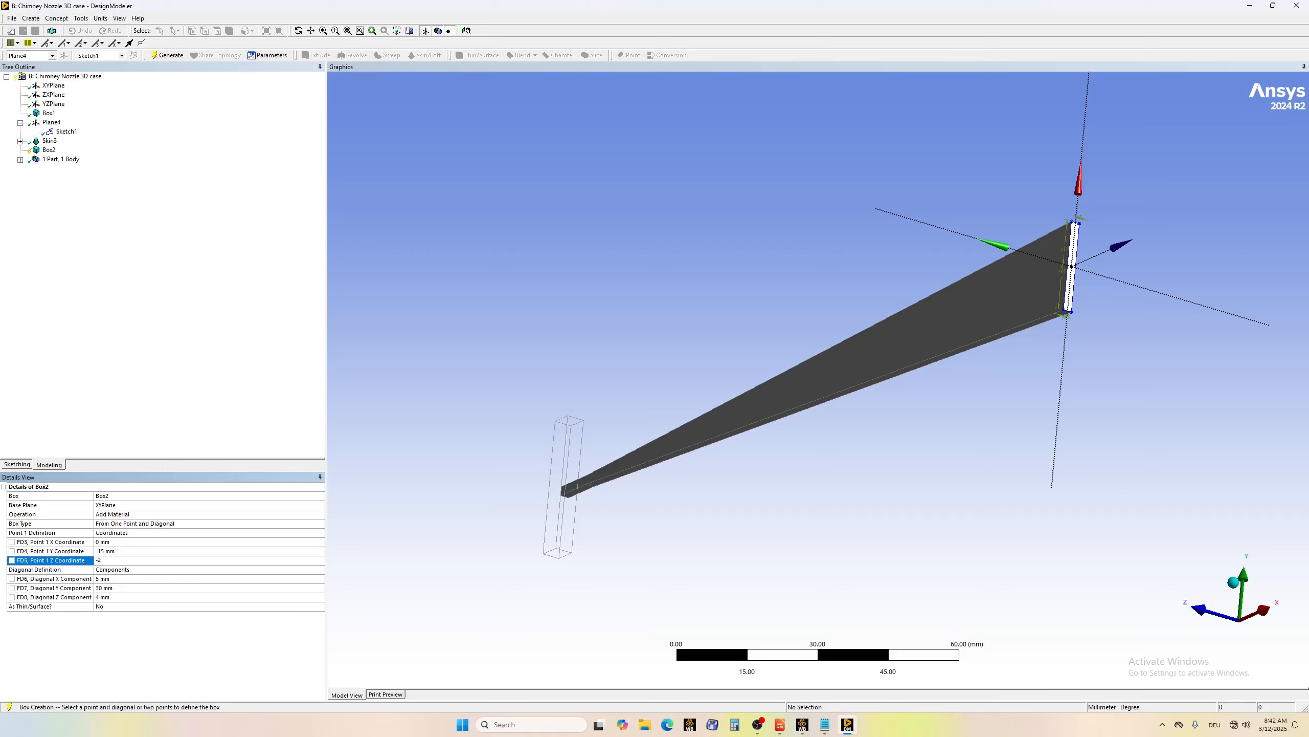
{"action": "type", "text": "2"}
{"action": "key", "text": "Return"}
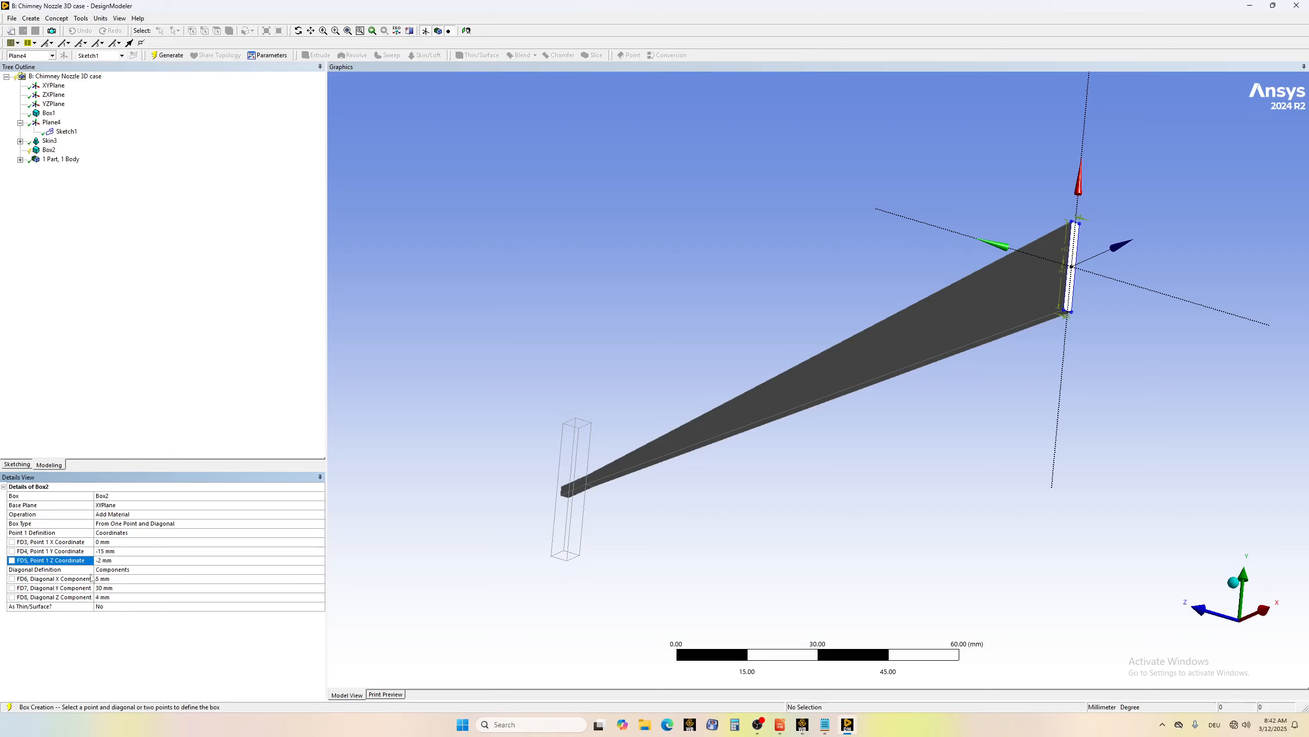
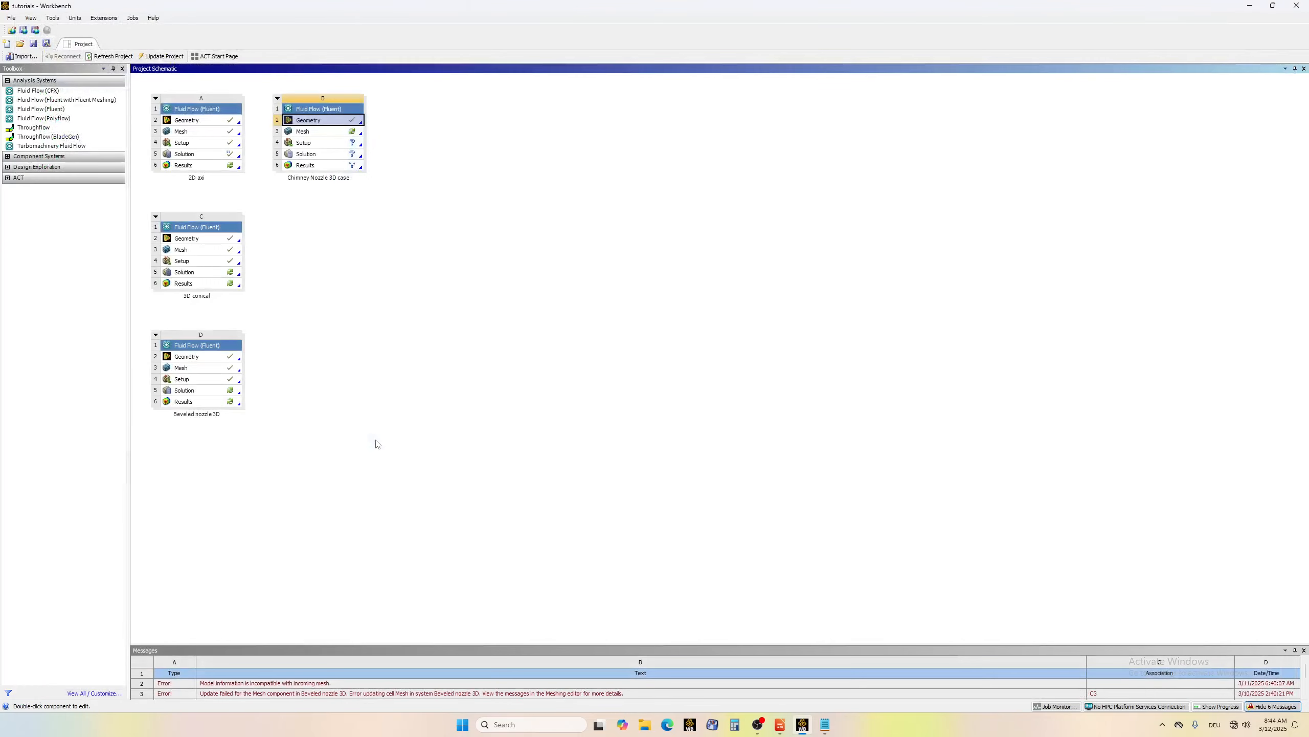
- Save the project in Workbench and open the Mesh cell of the Chimney Nozzle 3D case in Meshing
{"action": "left_click", "coordinate": [419, 277]}
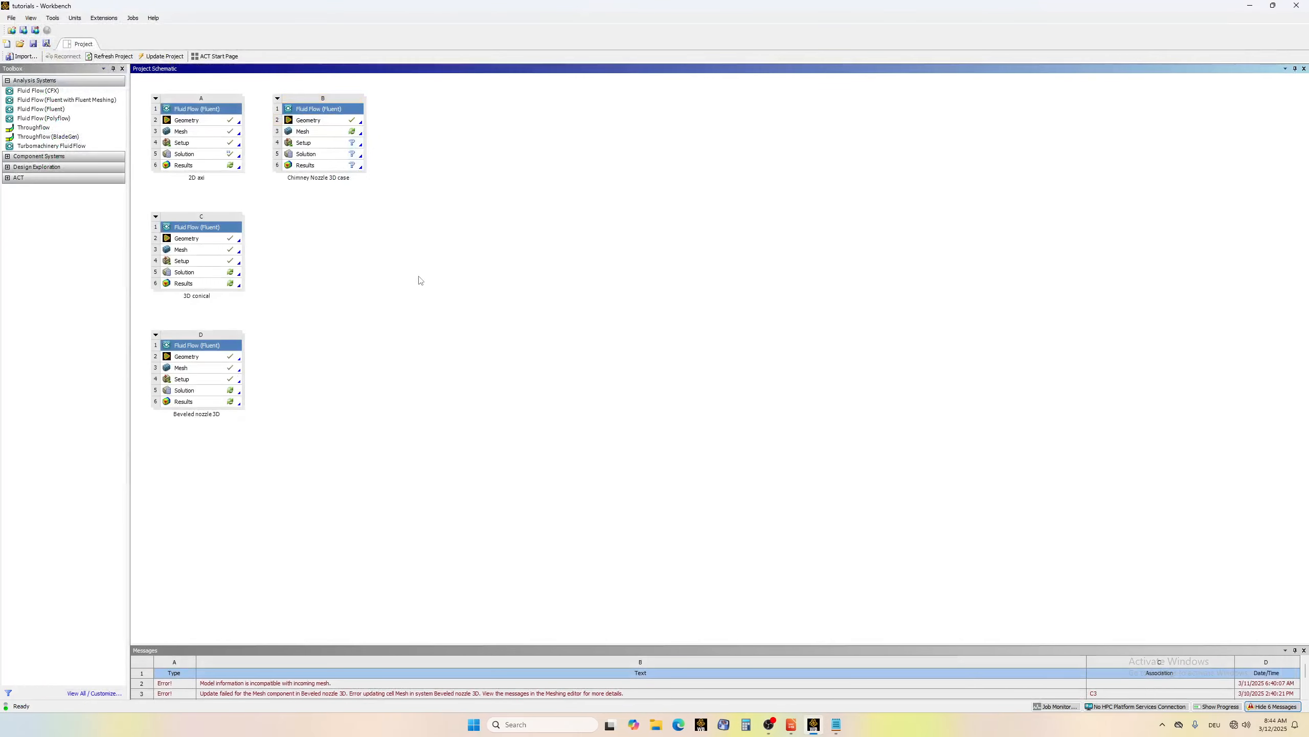
{"action": "key", "text": "ctrl+s"}
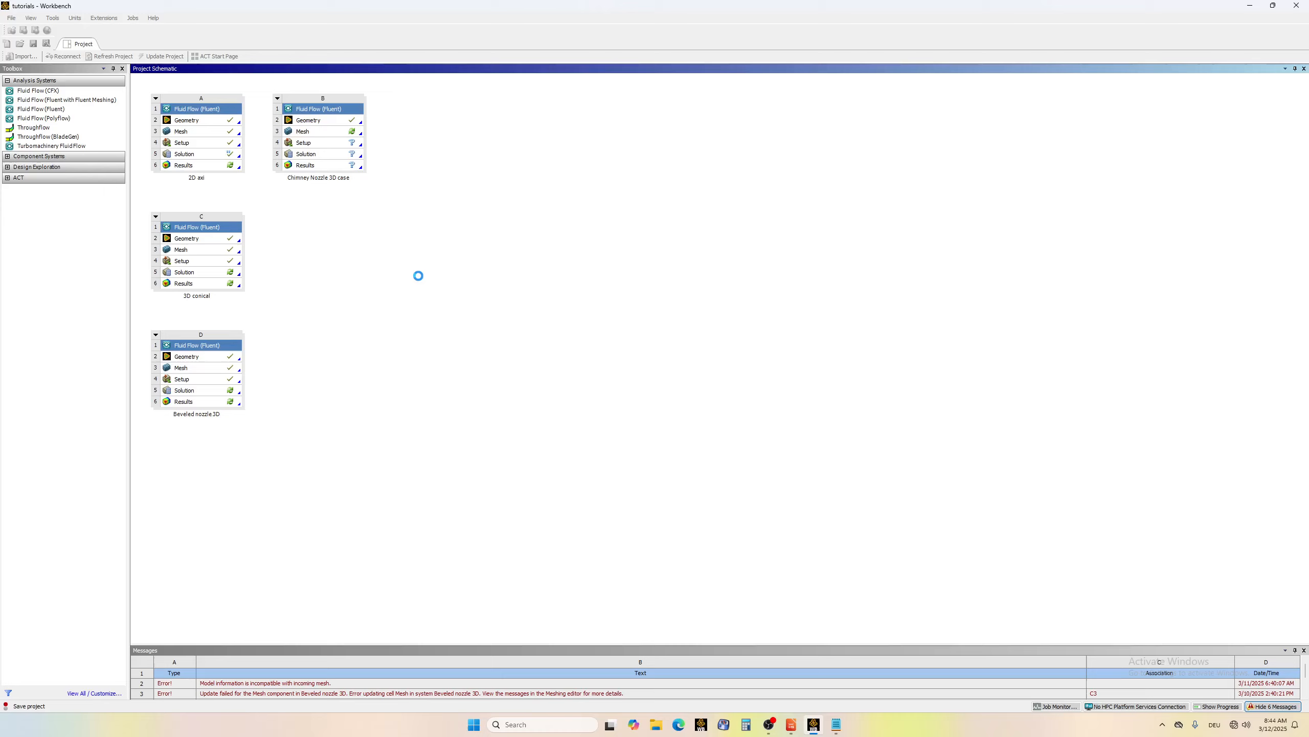
{"action": "left_click", "coordinate": [312, 135]}
{"action": "double_click", "coordinate": [313, 135]}
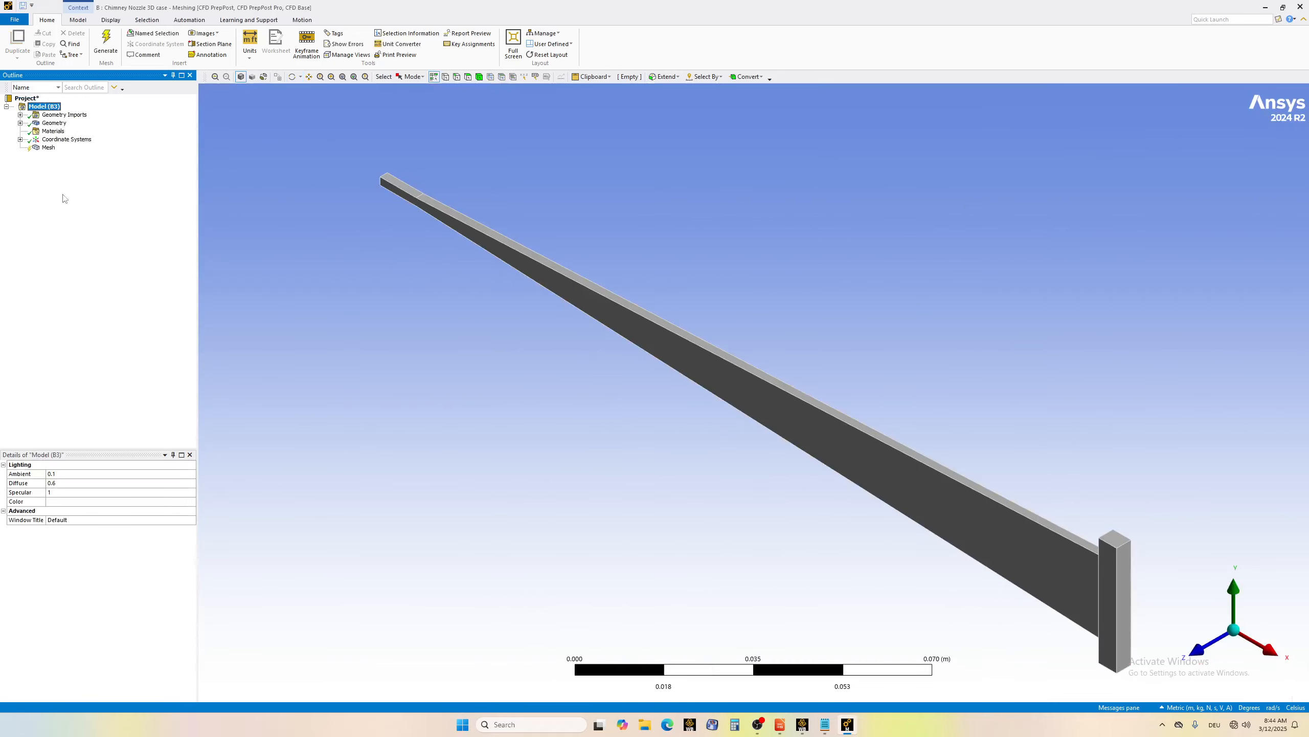
- Show the Mesh settings and view the nozzle and the box at its wide end from another side
{"action": "left_click", "coordinate": [49, 148]}
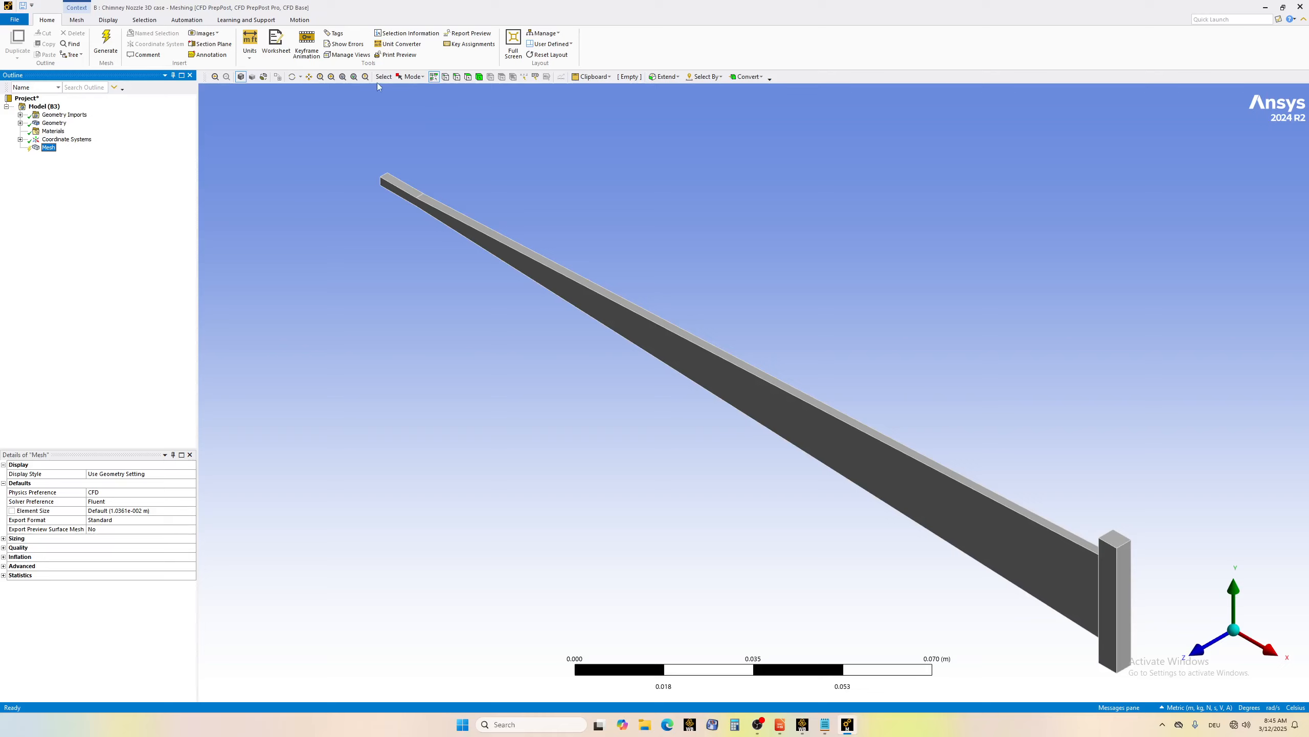
{"action": "left_click", "coordinate": [295, 78]}
{"action": "left_click_drag", "start_coordinate": [420, 216], "coordinate": [679, 323]}
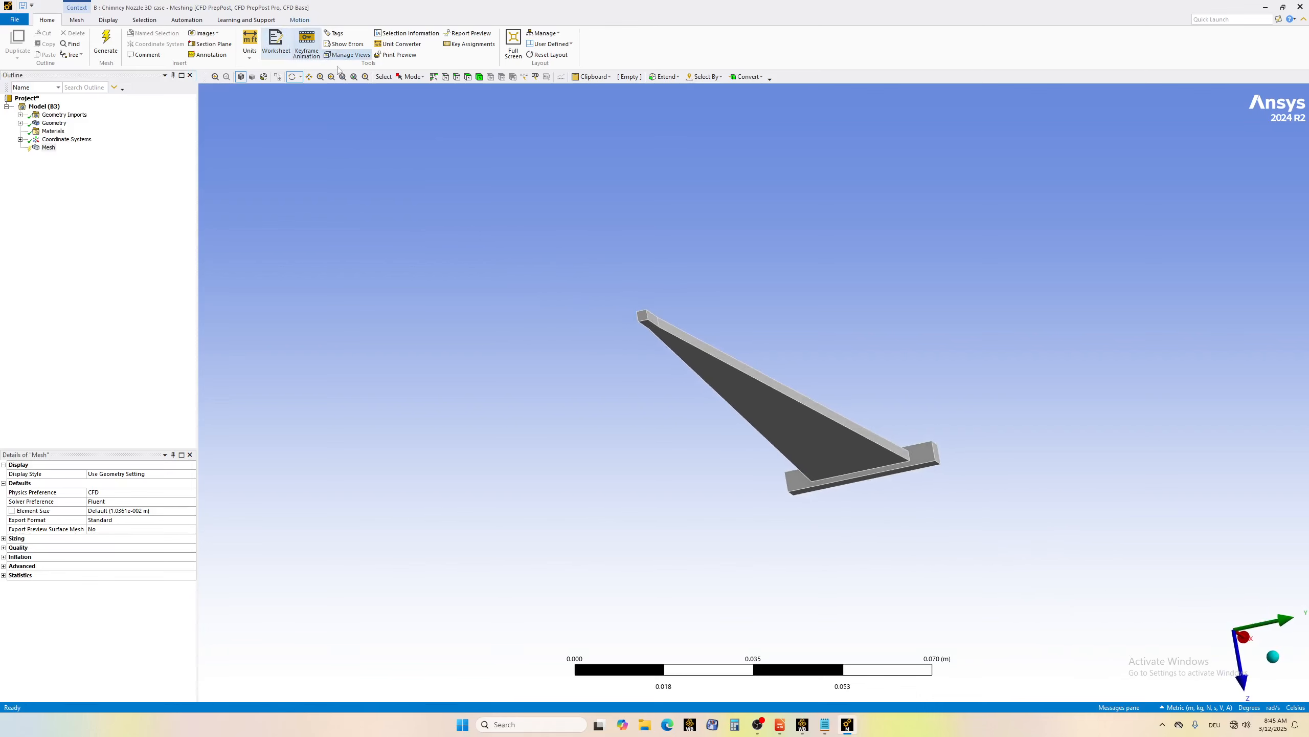
- Create a named selection called Pressure Inlet from the small end face at the nozzle's narrow tip
{"action": "left_click", "coordinate": [468, 77]}
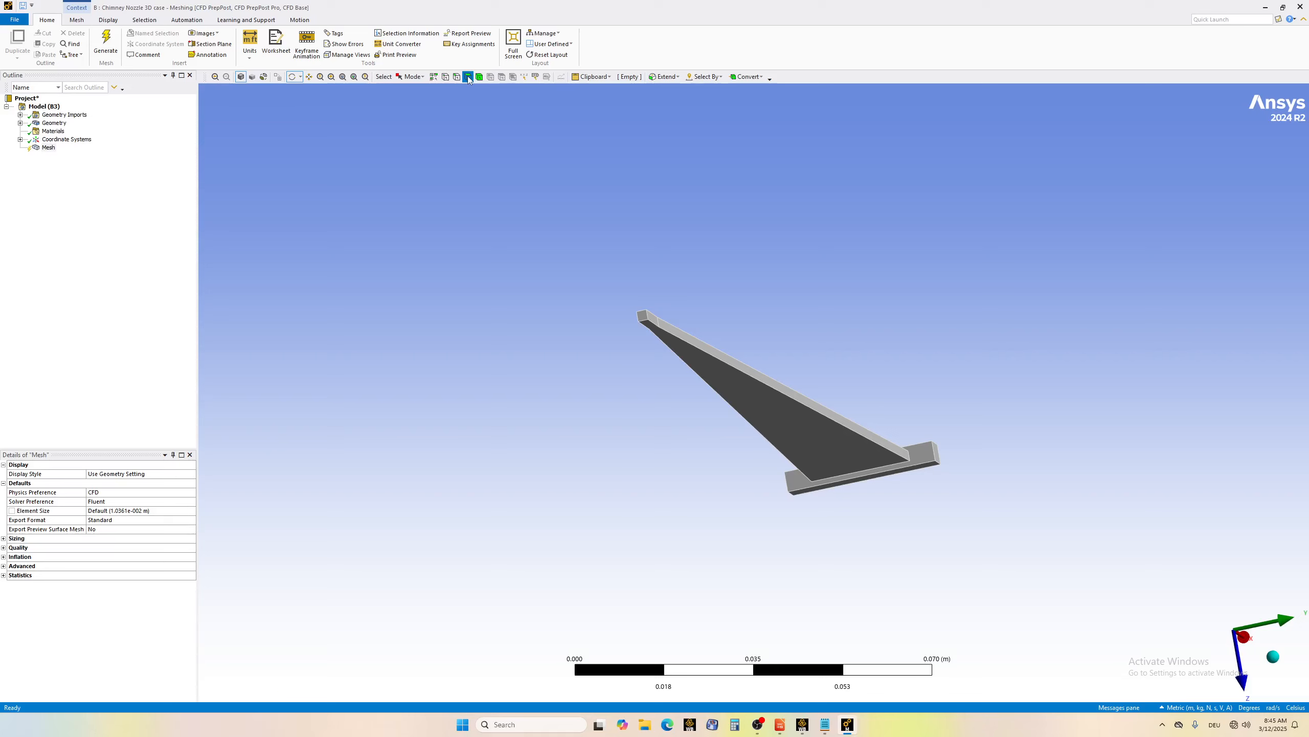
{"action": "left_click", "coordinate": [643, 317]}
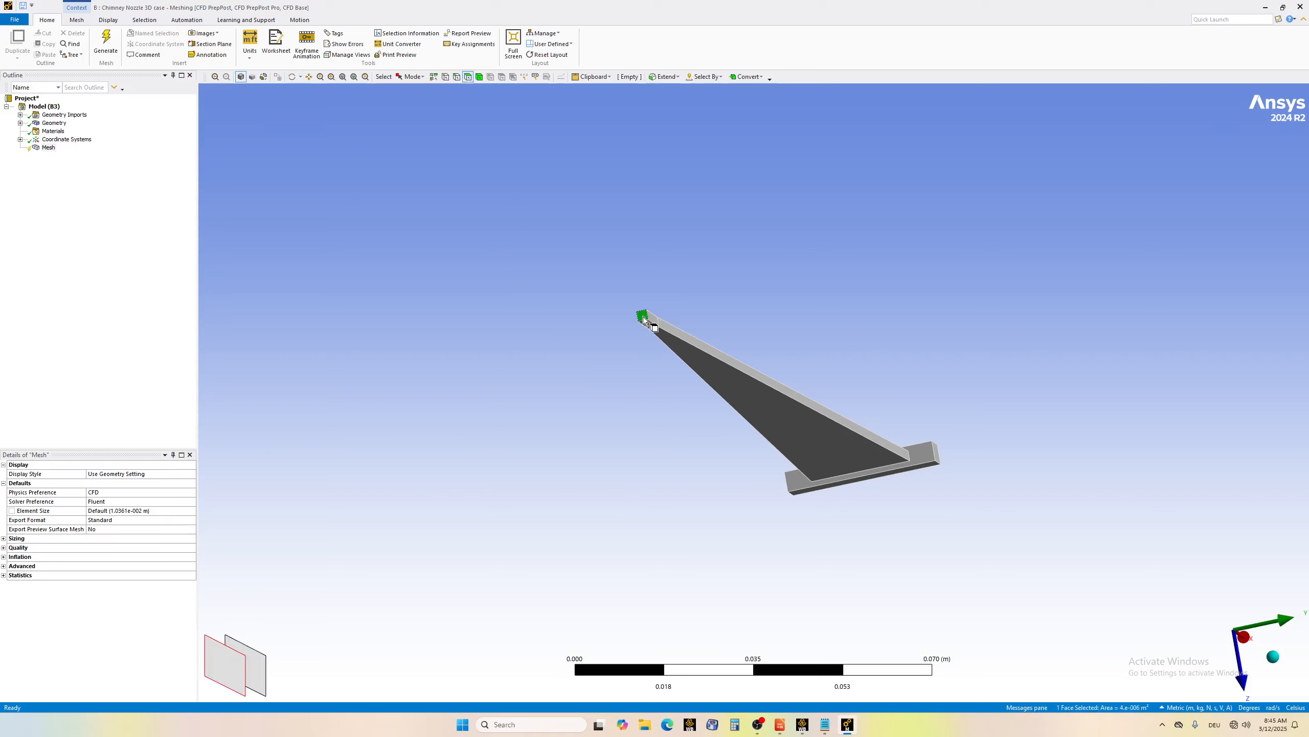
{"action": "right_click", "coordinate": [644, 317]}
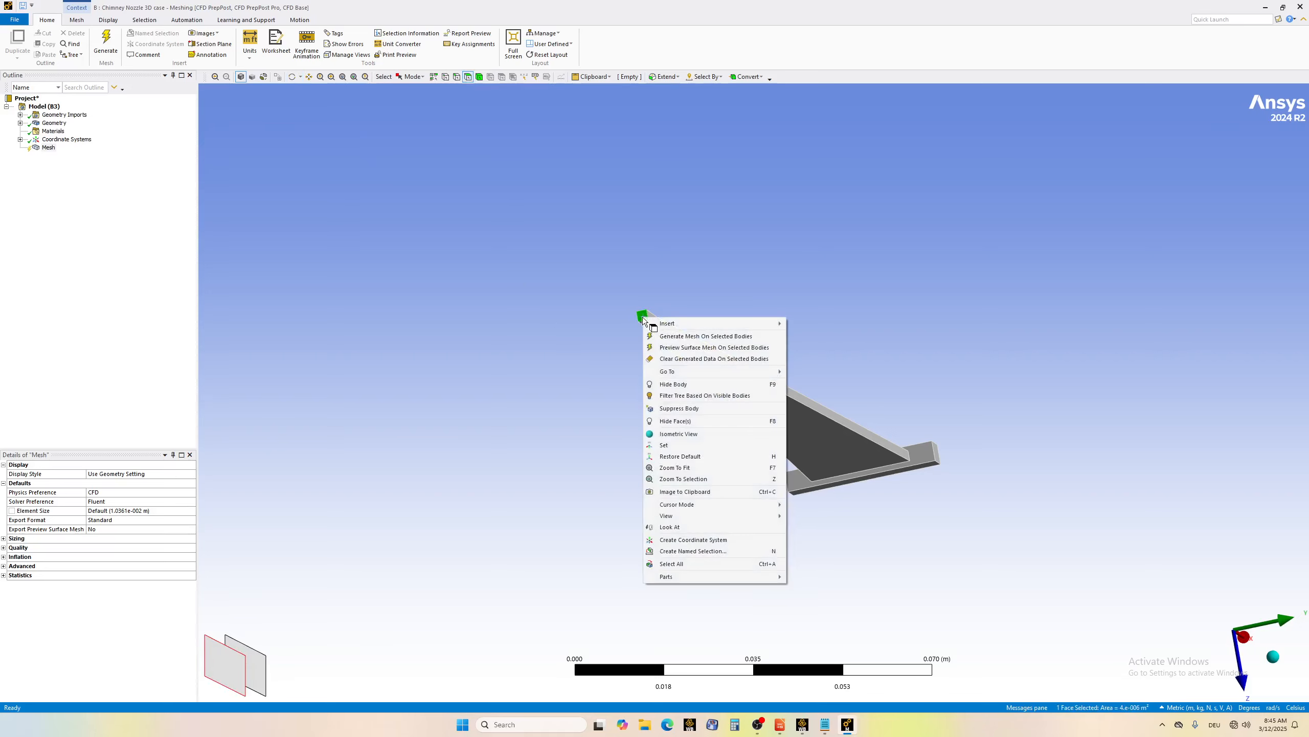
{"action": "left_click", "coordinate": [691, 551]}
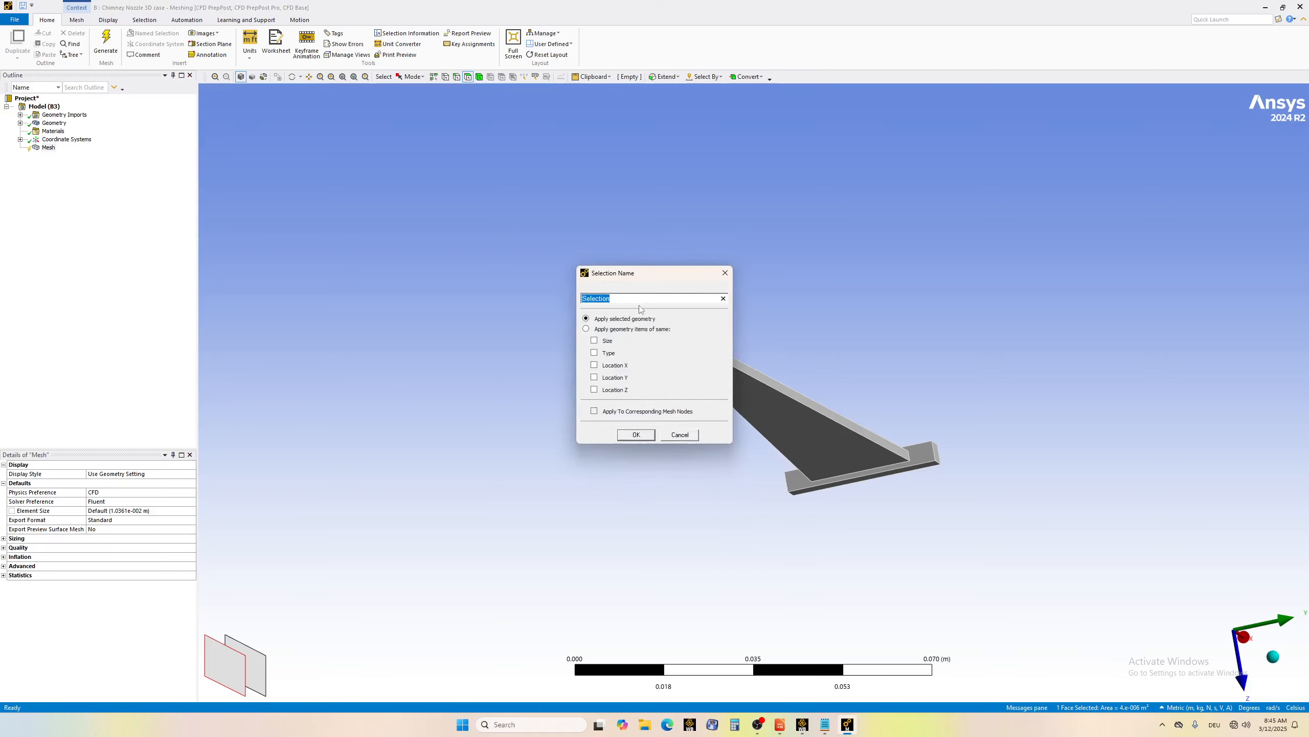
{"action": "type", "text": "Pressure Inlet"}
{"action": "left_click", "coordinate": [636, 434]}
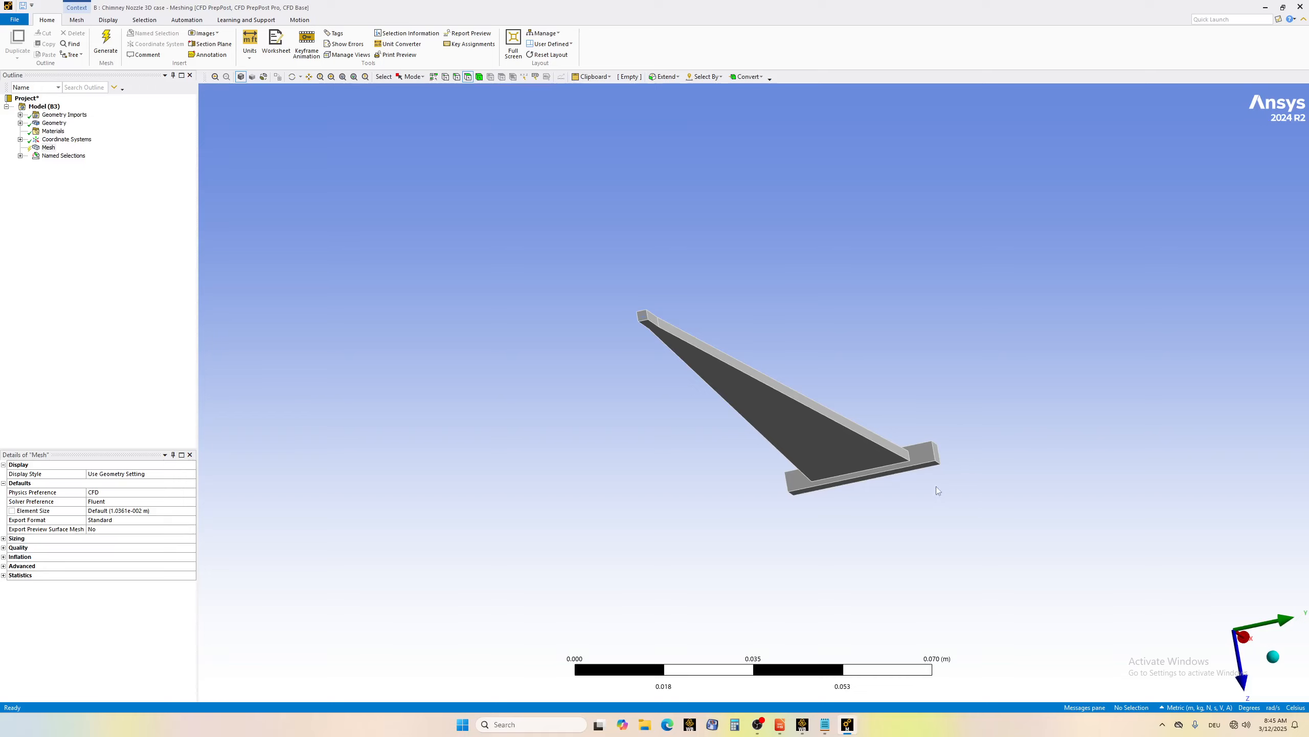
- Create a named selection called Pressure Outlet from all six outer faces of the box at the nozzle's wide end
{"action": "scroll", "coordinate": [933, 481], "scroll_direction": "down", "scroll_amount": 2}
{"action": "scroll", "coordinate": [1006, 521], "scroll_direction": "up", "scroll_amount": 7}
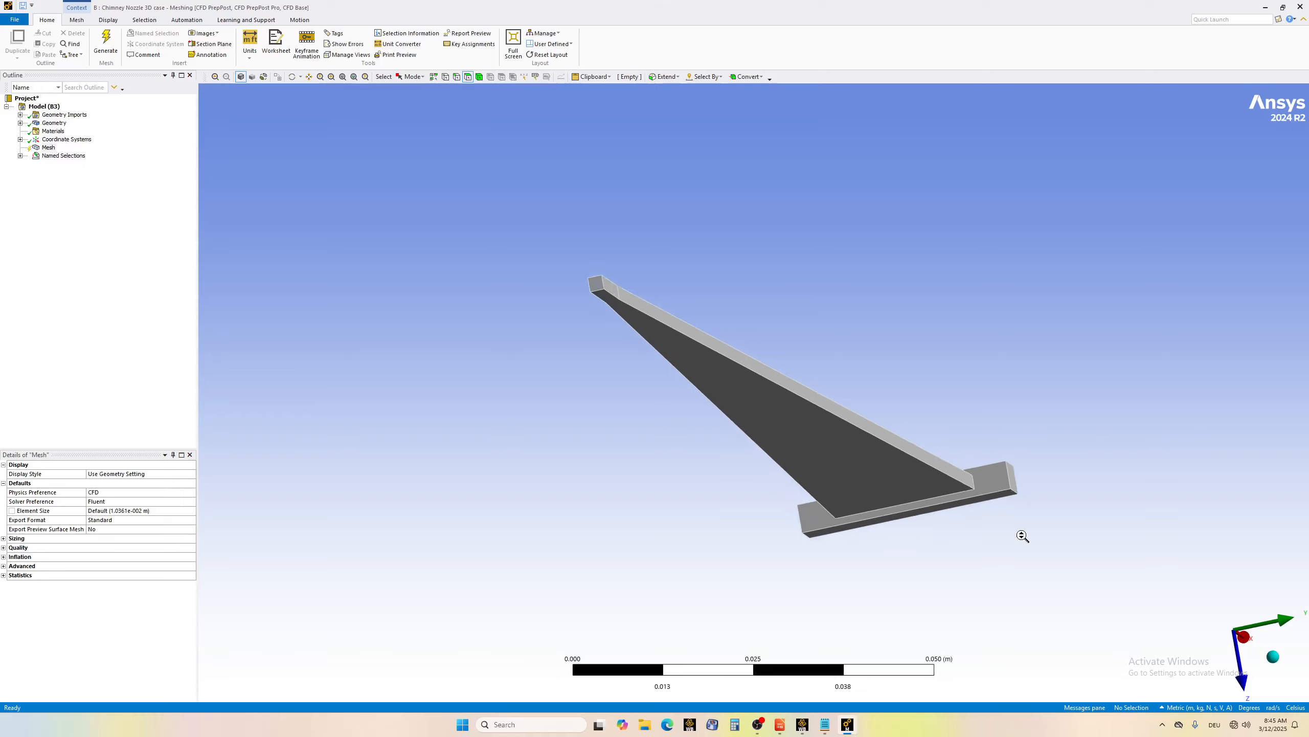
{"action": "scroll", "coordinate": [1026, 543], "scroll_direction": "up", "scroll_amount": 1}
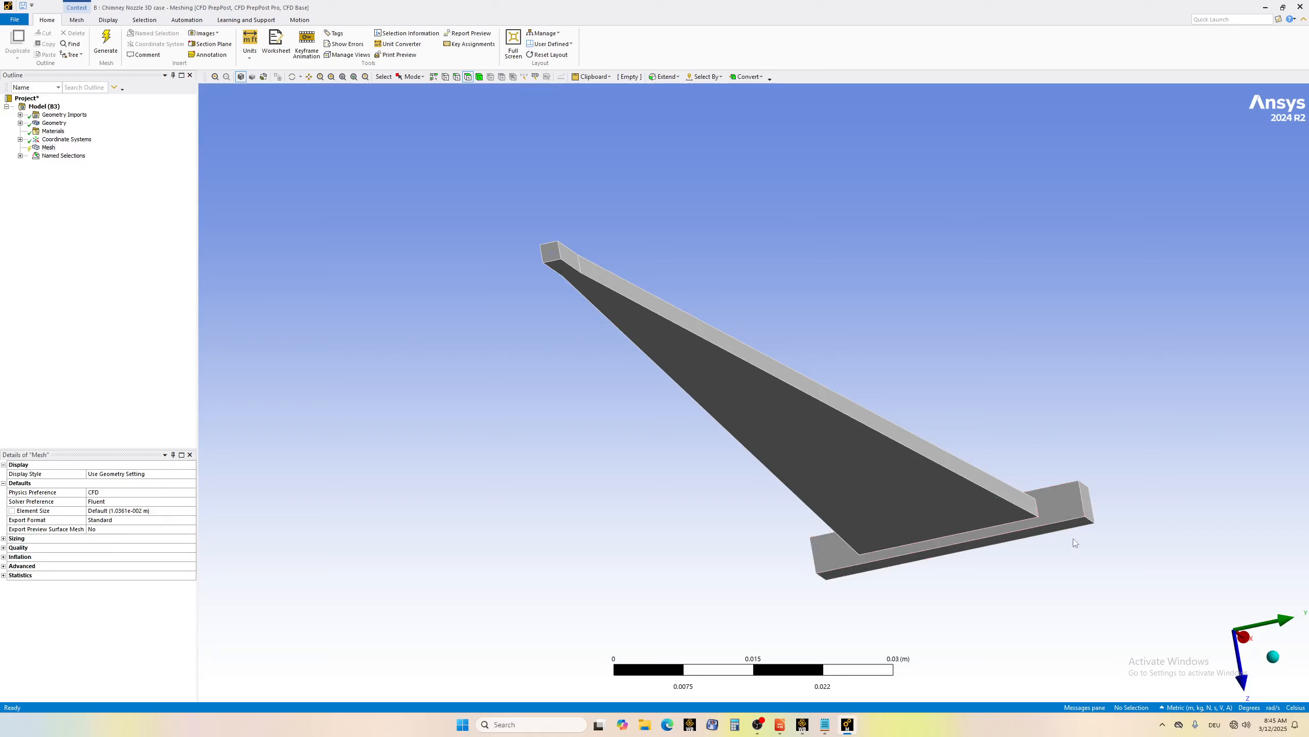
{"action": "left_click", "coordinate": [1069, 505]}
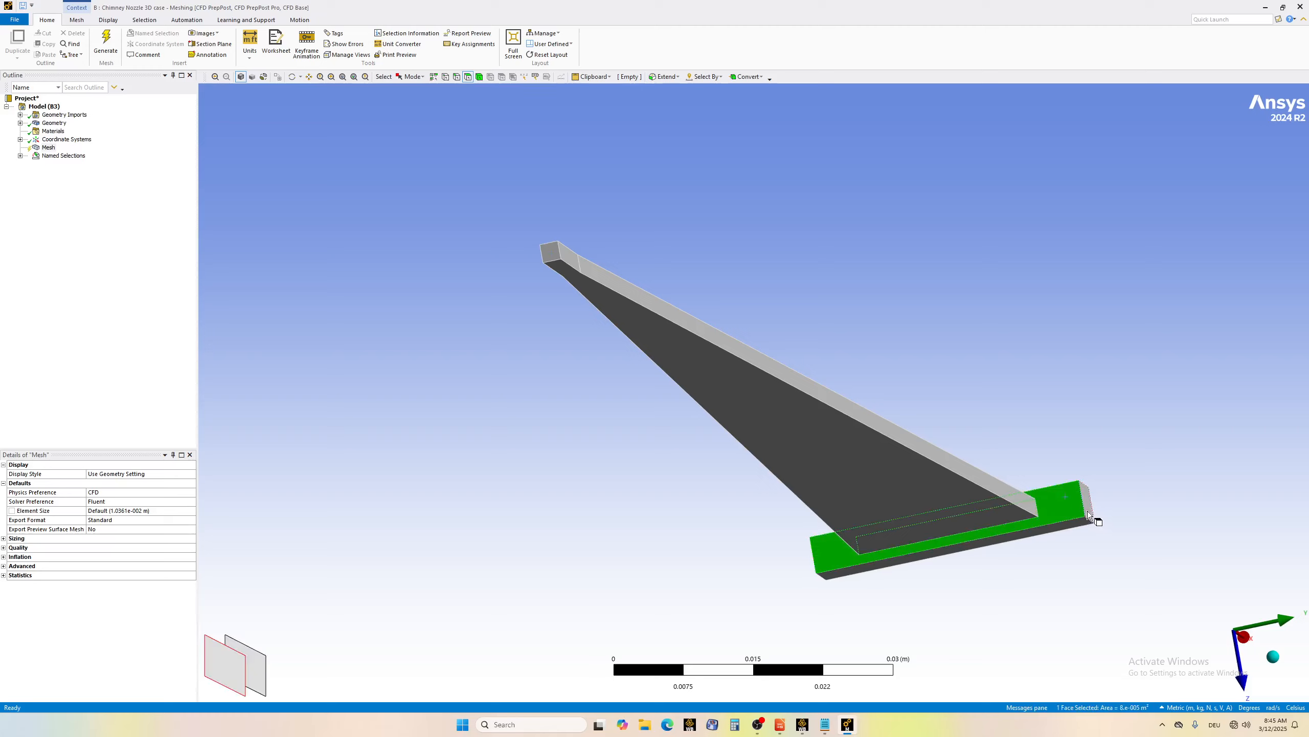
{"action": "left_click", "coordinate": [1054, 530], "text": "ctrl"}
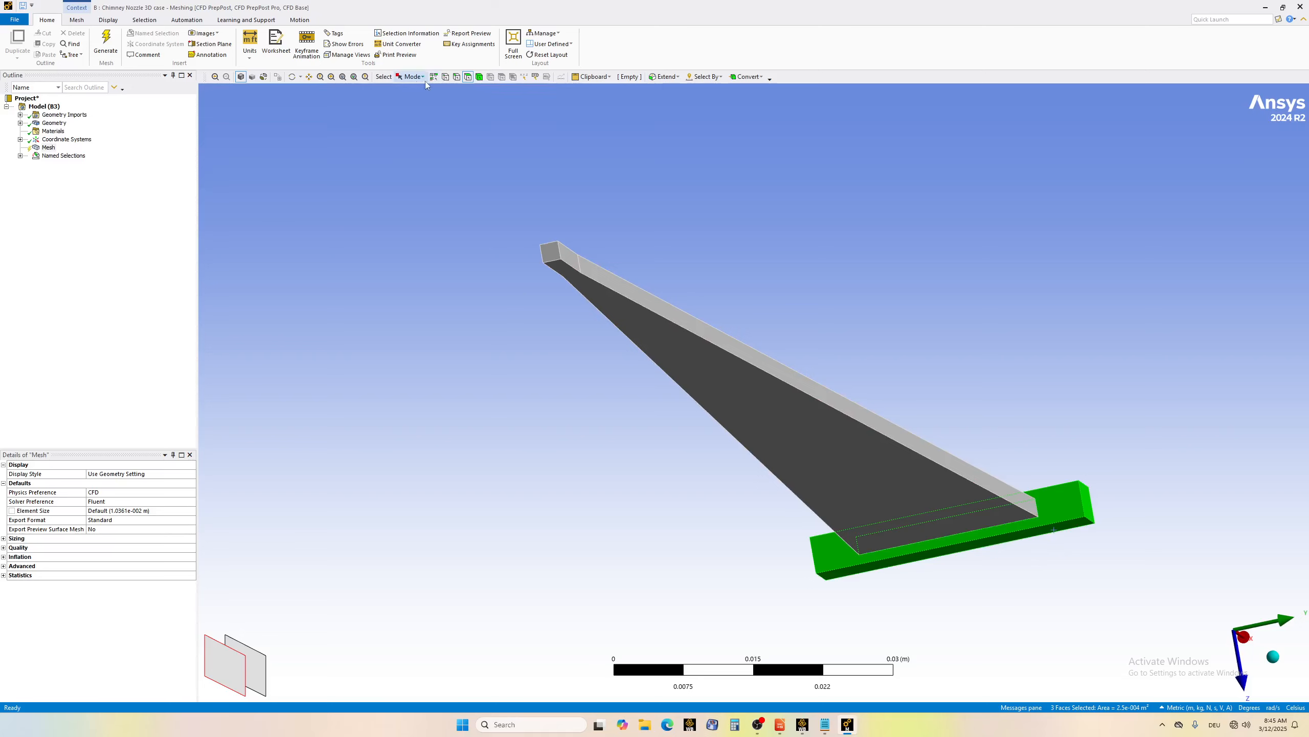
{"action": "left_click", "coordinate": [291, 77]}
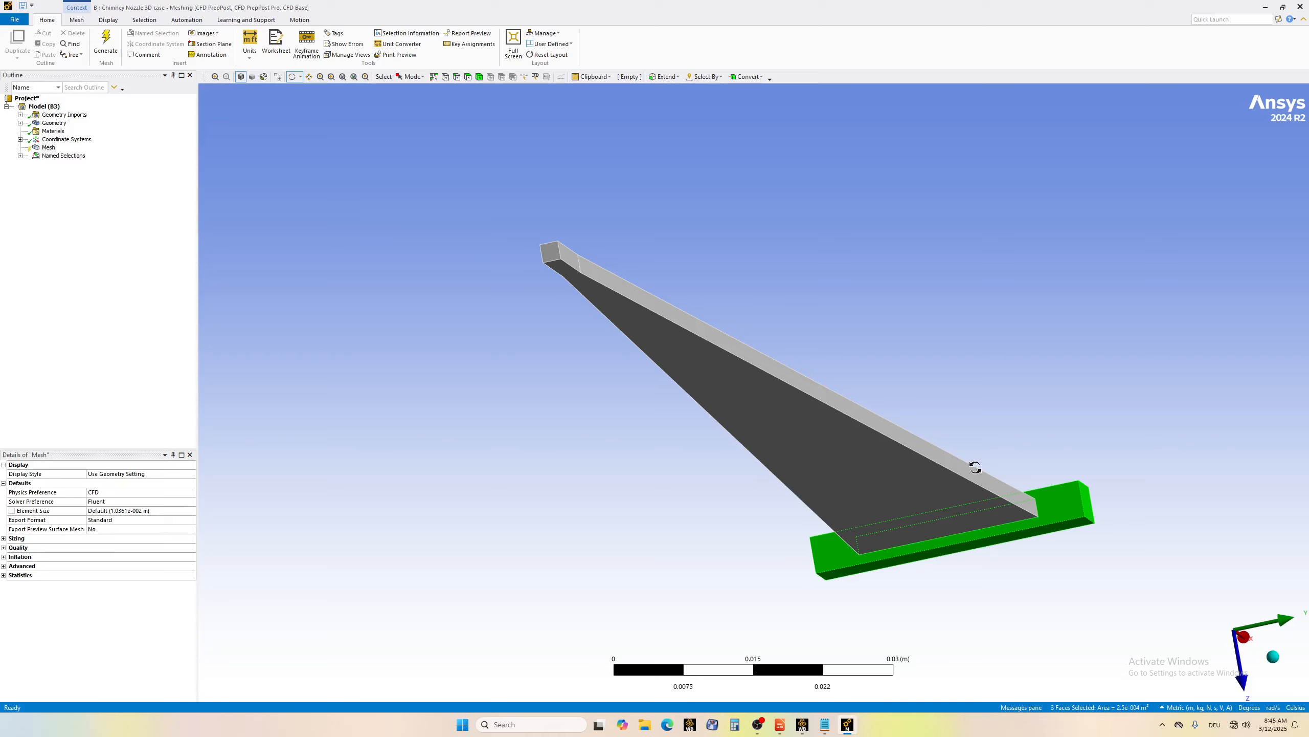
{"action": "left_click_drag", "start_coordinate": [1035, 539], "coordinate": [624, 313]}
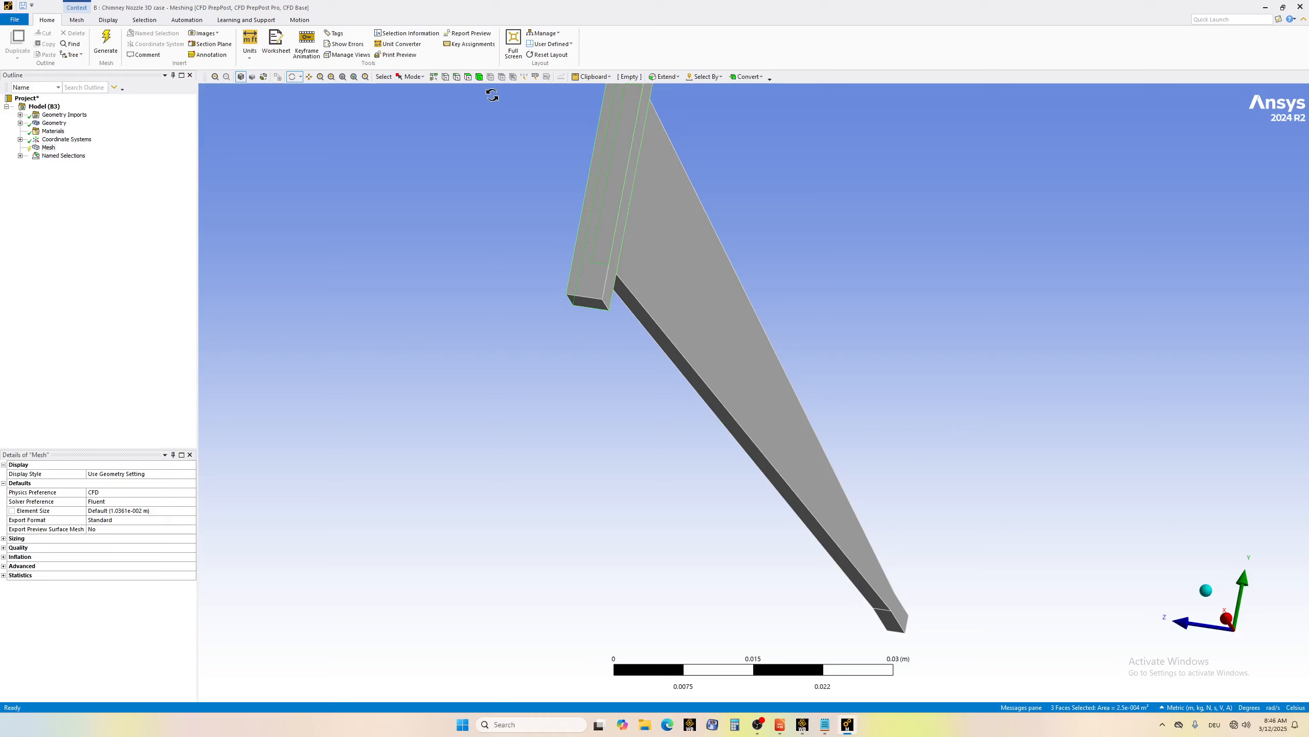
{"action": "left_click", "coordinate": [468, 76]}
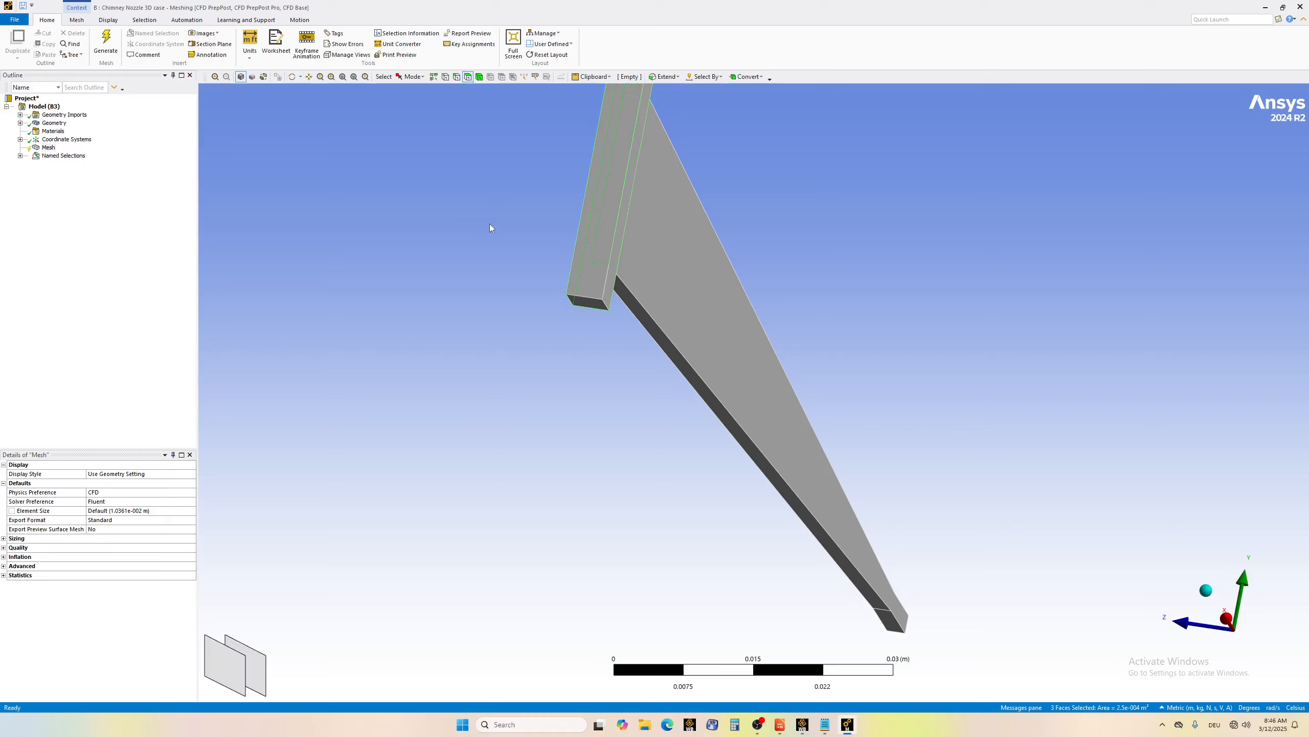
{"action": "left_click", "coordinate": [598, 248], "text": "ctrl"}
{"action": "left_click", "coordinate": [613, 284], "text": "ctrl"}
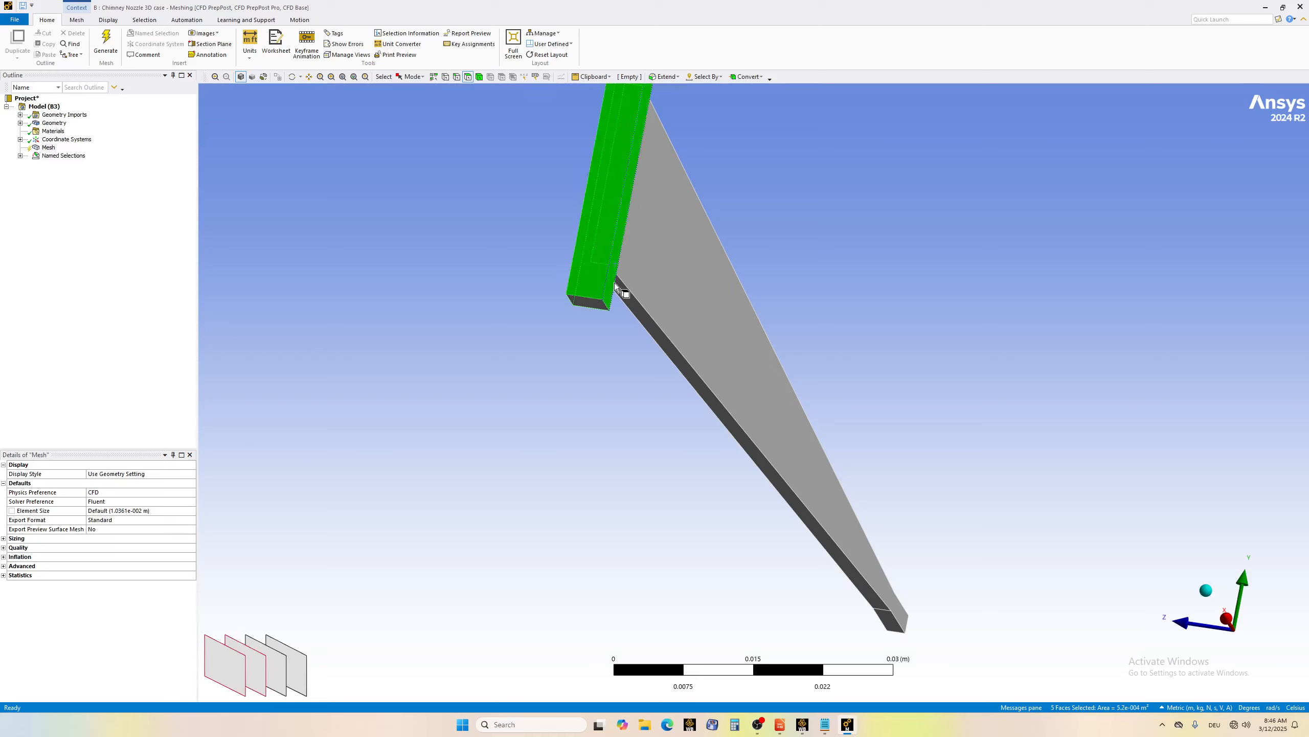
{"action": "left_click", "coordinate": [596, 304], "text": "ctrl"}
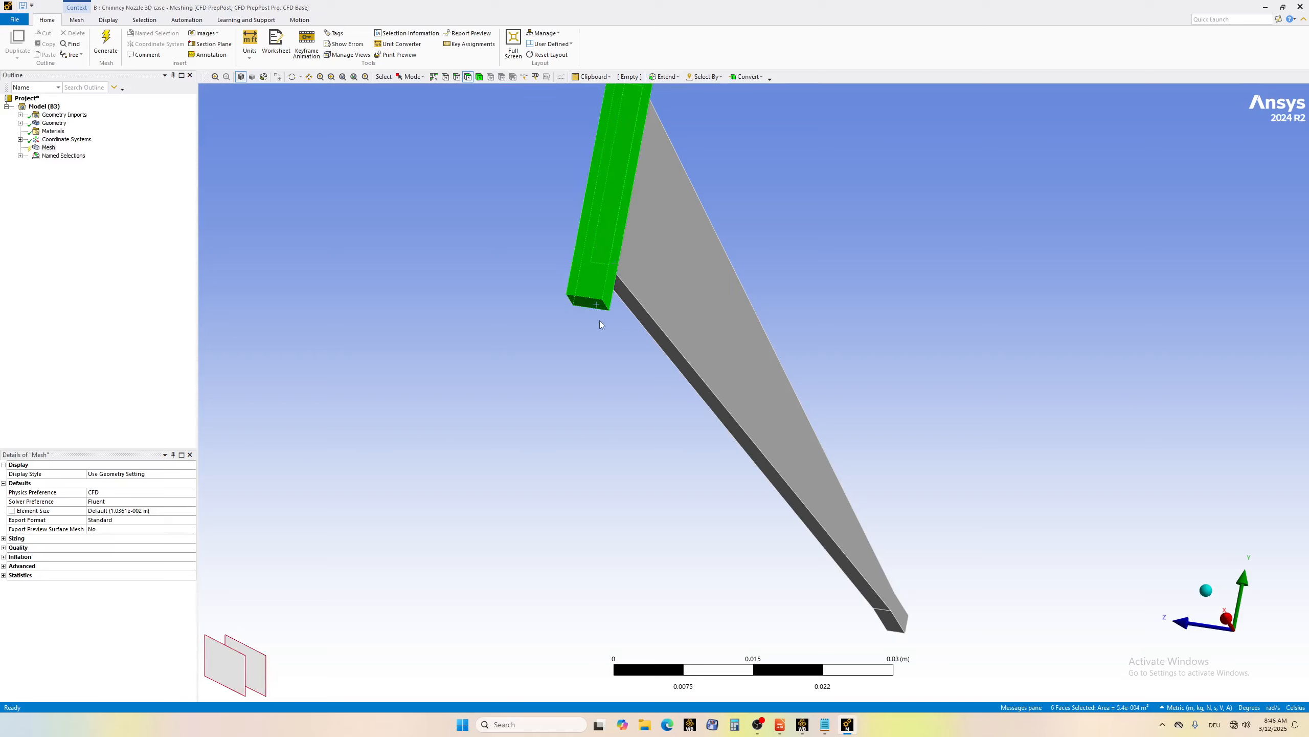
{"action": "right_click", "coordinate": [592, 279]}
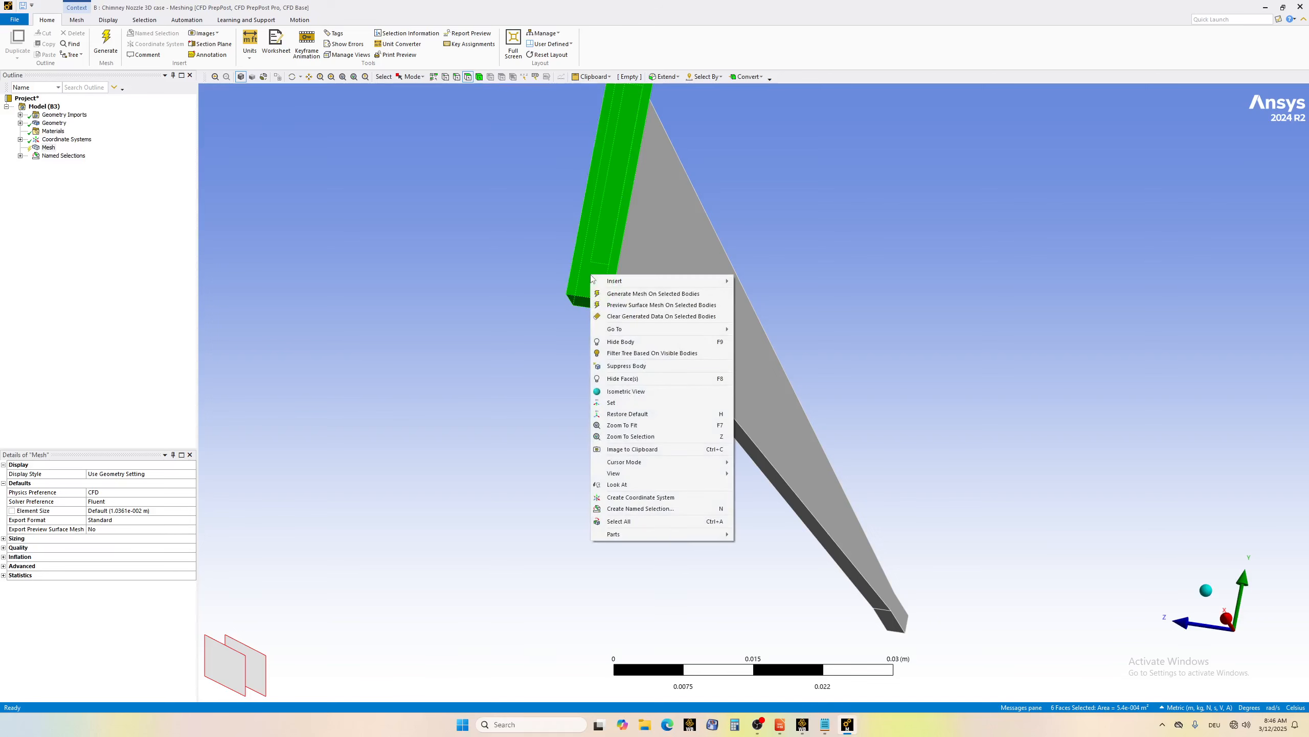
{"action": "left_click", "coordinate": [641, 508]}
{"action": "type", "text": "Pressure Outlet"}
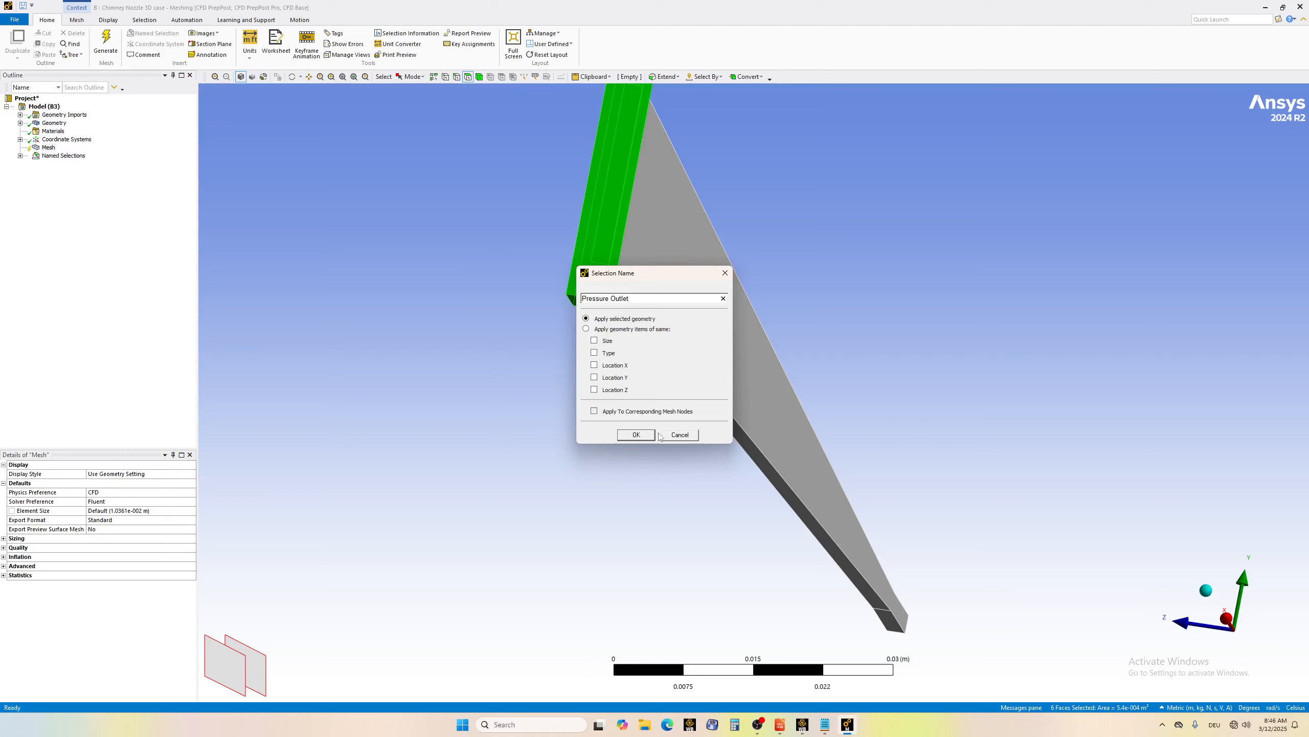
{"action": "left_click", "coordinate": [650, 436]}
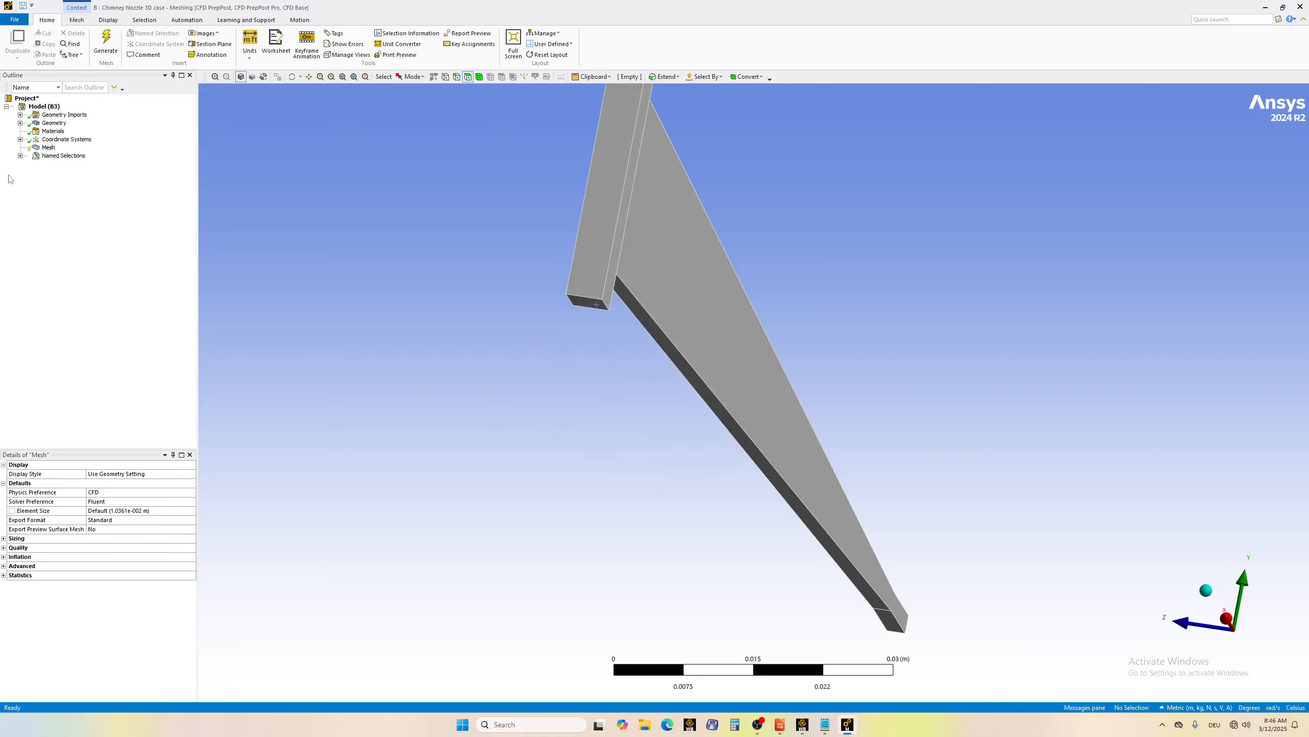
- Check which faces the Pressure Inlet and Pressure Outlet named selections cover on the model
{"action": "left_click", "coordinate": [20, 156]}
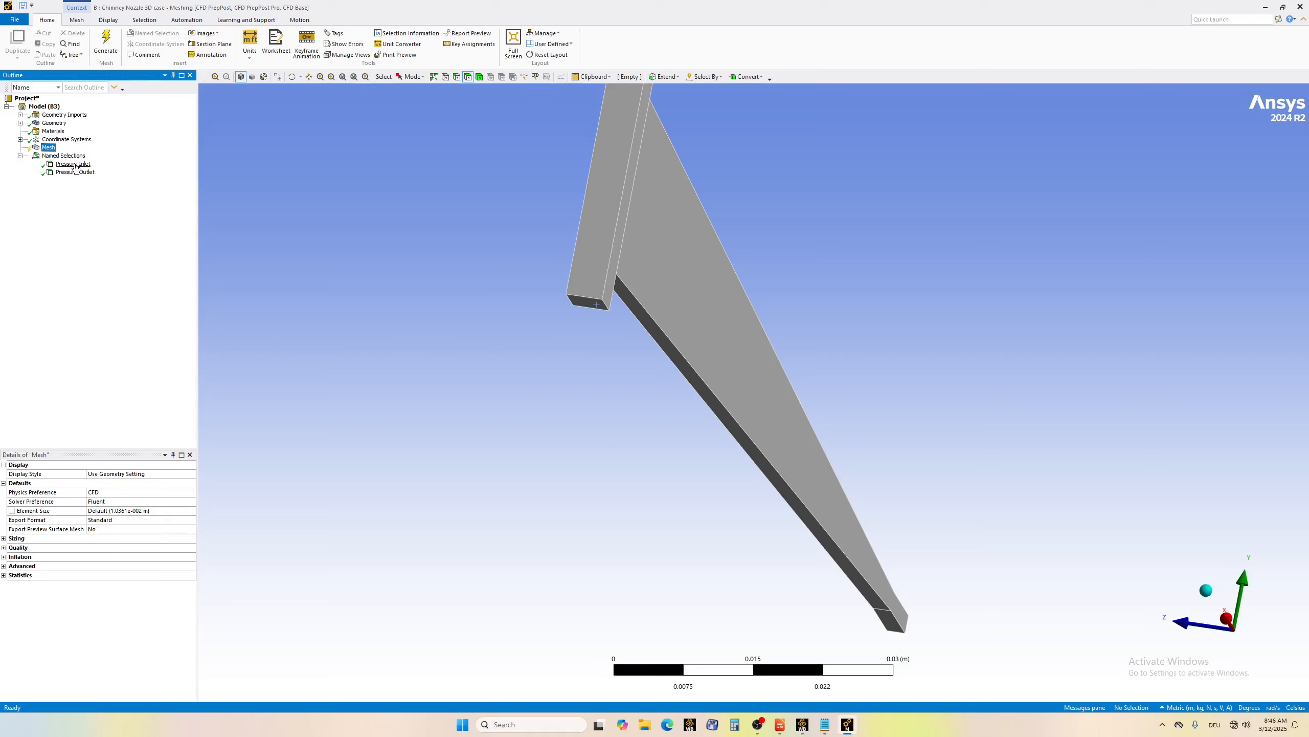
{"action": "left_click", "coordinate": [72, 164]}
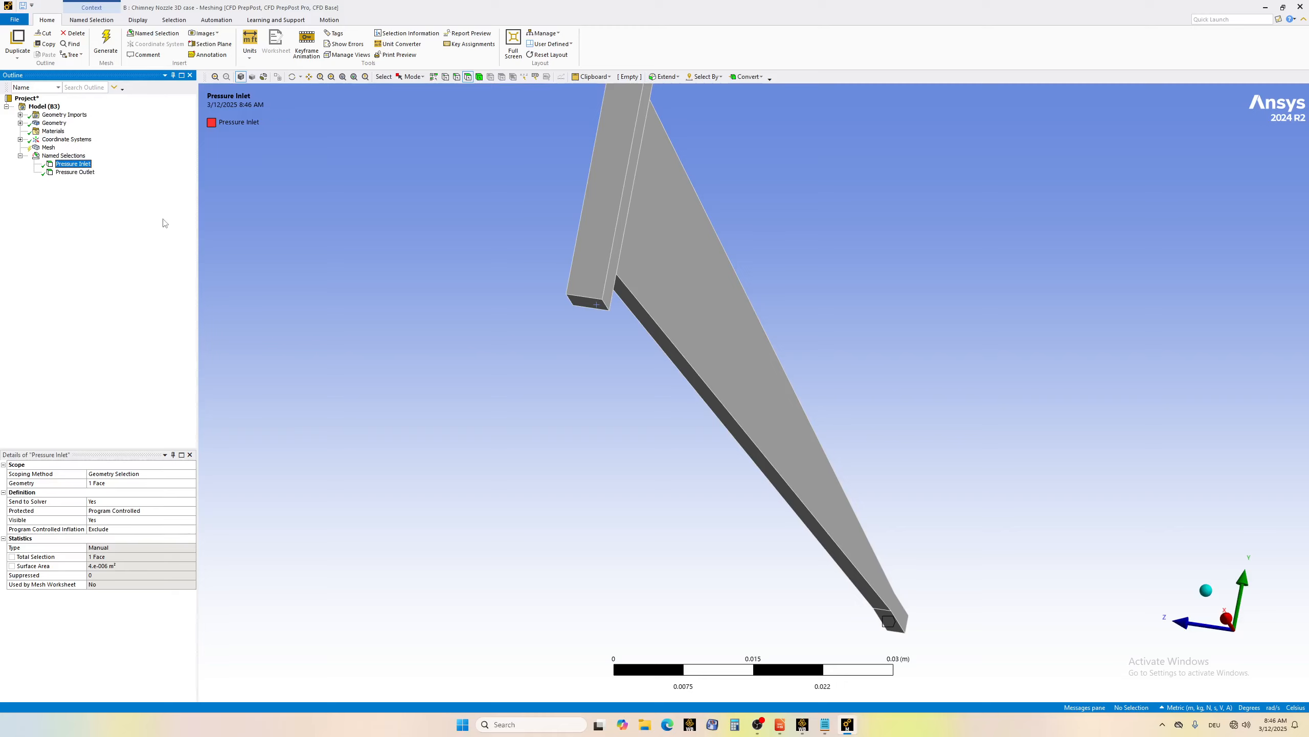
{"action": "scroll", "coordinate": [667, 395], "scroll_direction": "down", "scroll_amount": 1}
{"action": "scroll", "coordinate": [780, 290], "scroll_direction": "up", "scroll_amount": 3}
{"action": "scroll", "coordinate": [780, 296], "scroll_direction": "down", "scroll_amount": 2}
{"action": "scroll", "coordinate": [780, 293], "scroll_direction": "down", "scroll_amount": 1}
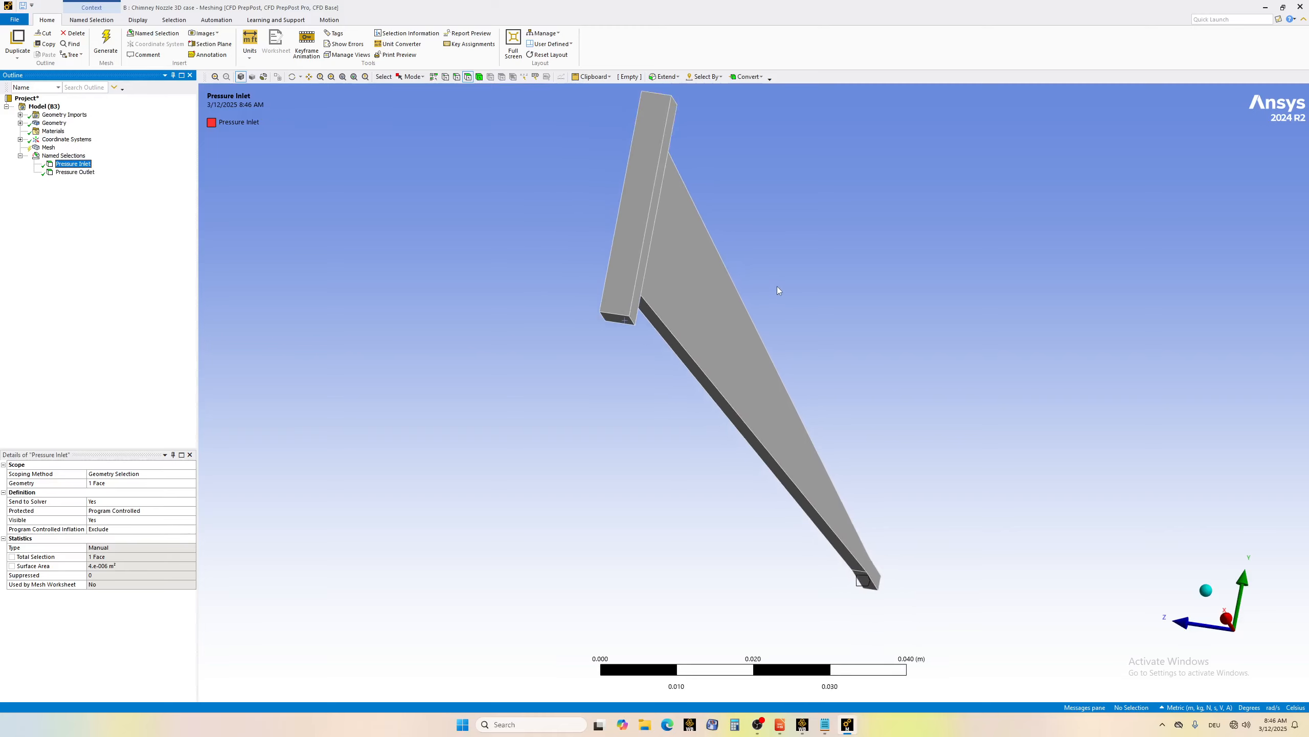
{"action": "left_click", "coordinate": [74, 173]}
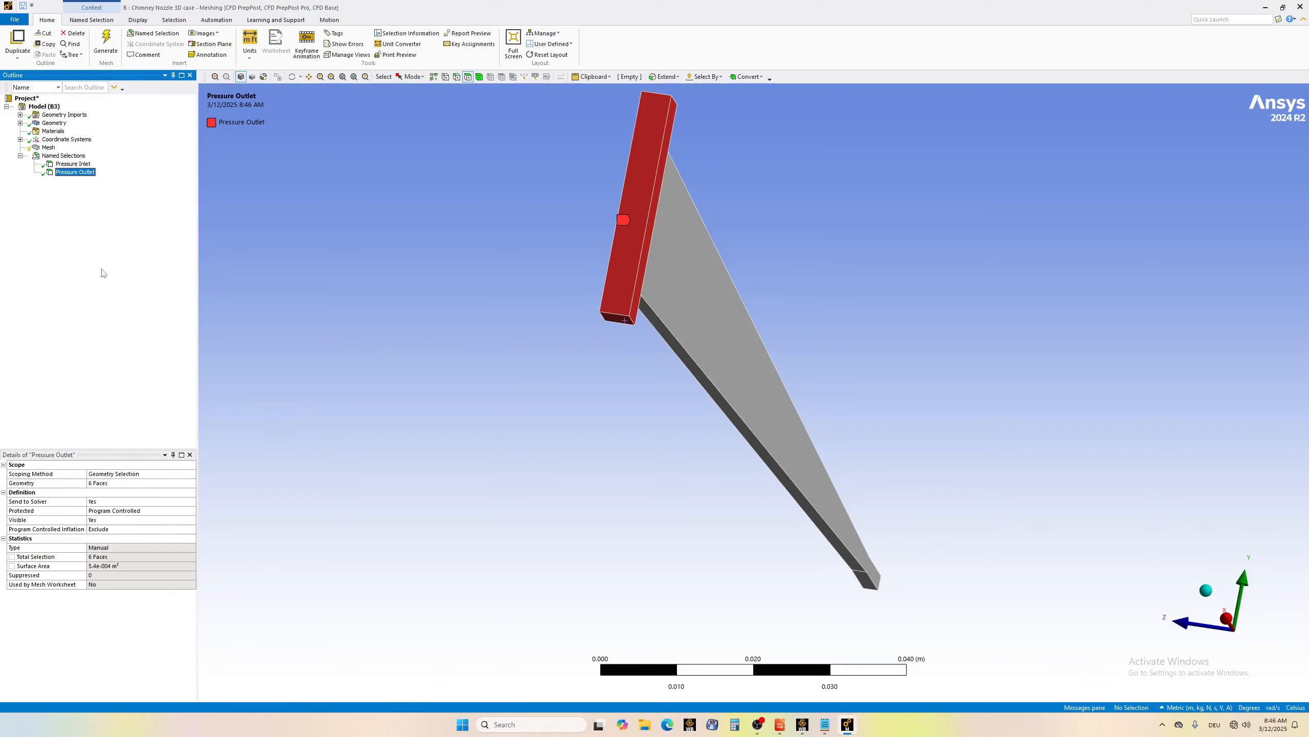
- Add a Face Meshing control to the mesh
{"action": "key", "text": "Up"}
{"action": "key", "text": "Up"}
{"action": "key", "text": "Up"}
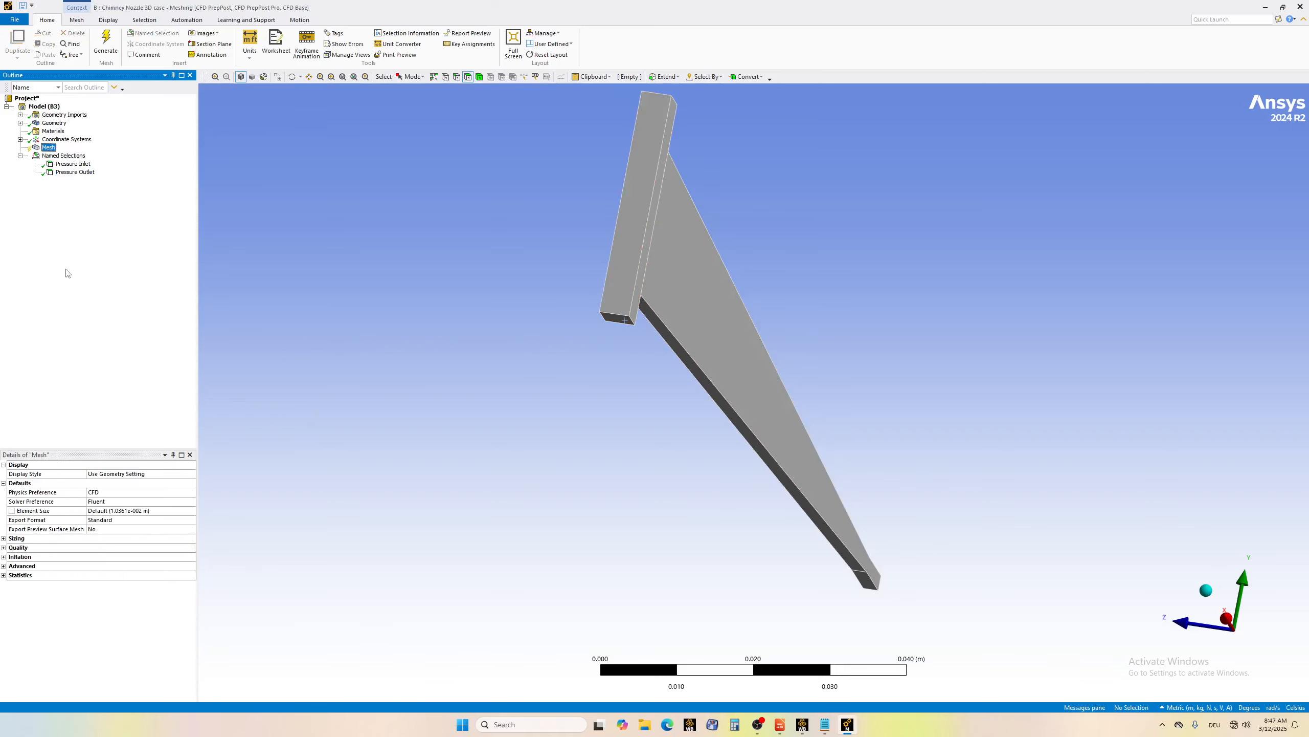
{"action": "right_click", "coordinate": [46, 149]}
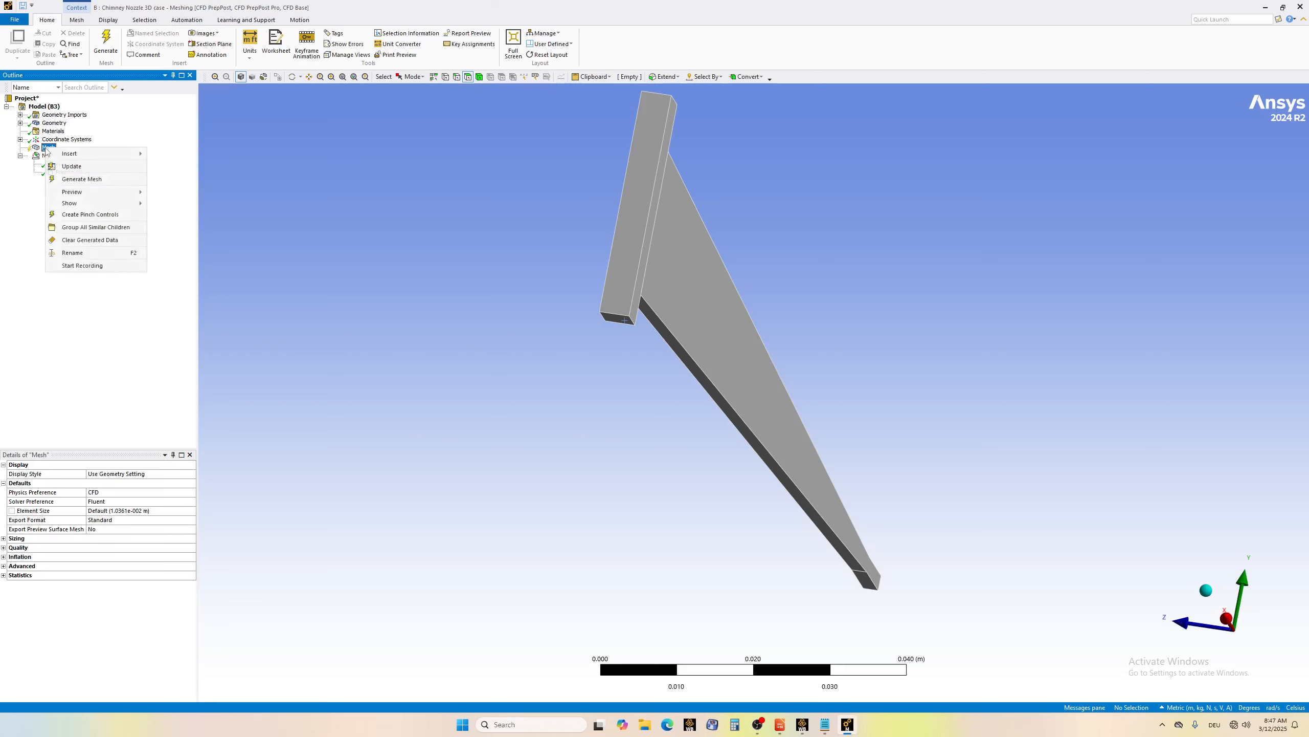
{"action": "mouse_move", "coordinate": [82, 157]}
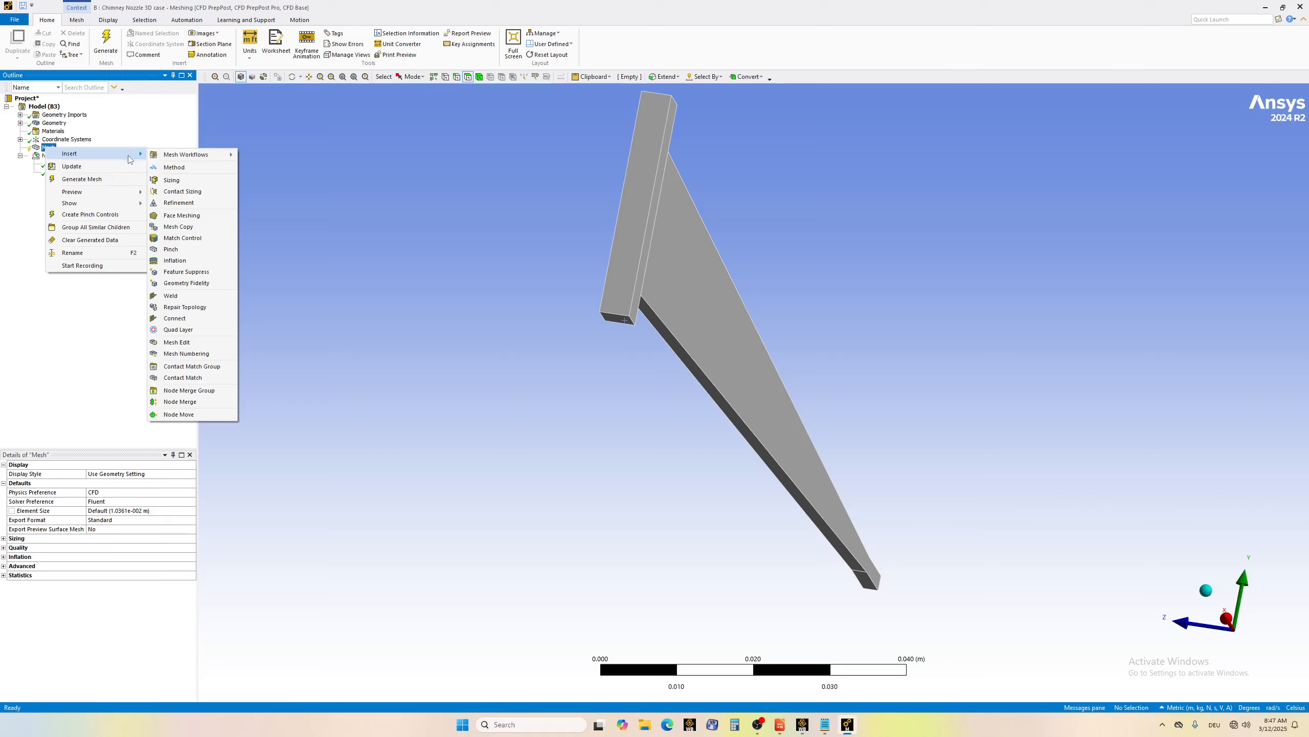
{"action": "left_click", "coordinate": [197, 217]}
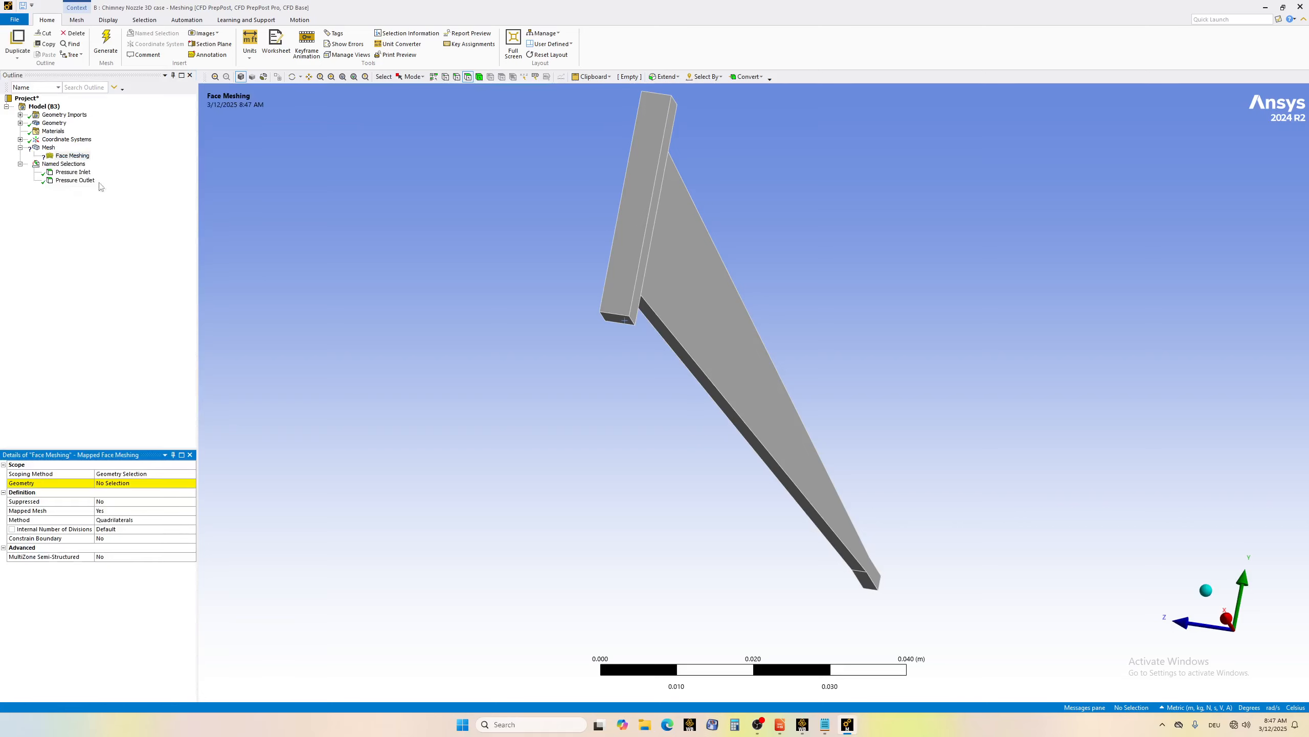
- Add a mesh method control for the whole nozzle body and set its method to MultiZone
{"action": "right_click", "coordinate": [49, 148]}
{"action": "mouse_move", "coordinate": [77, 154]}
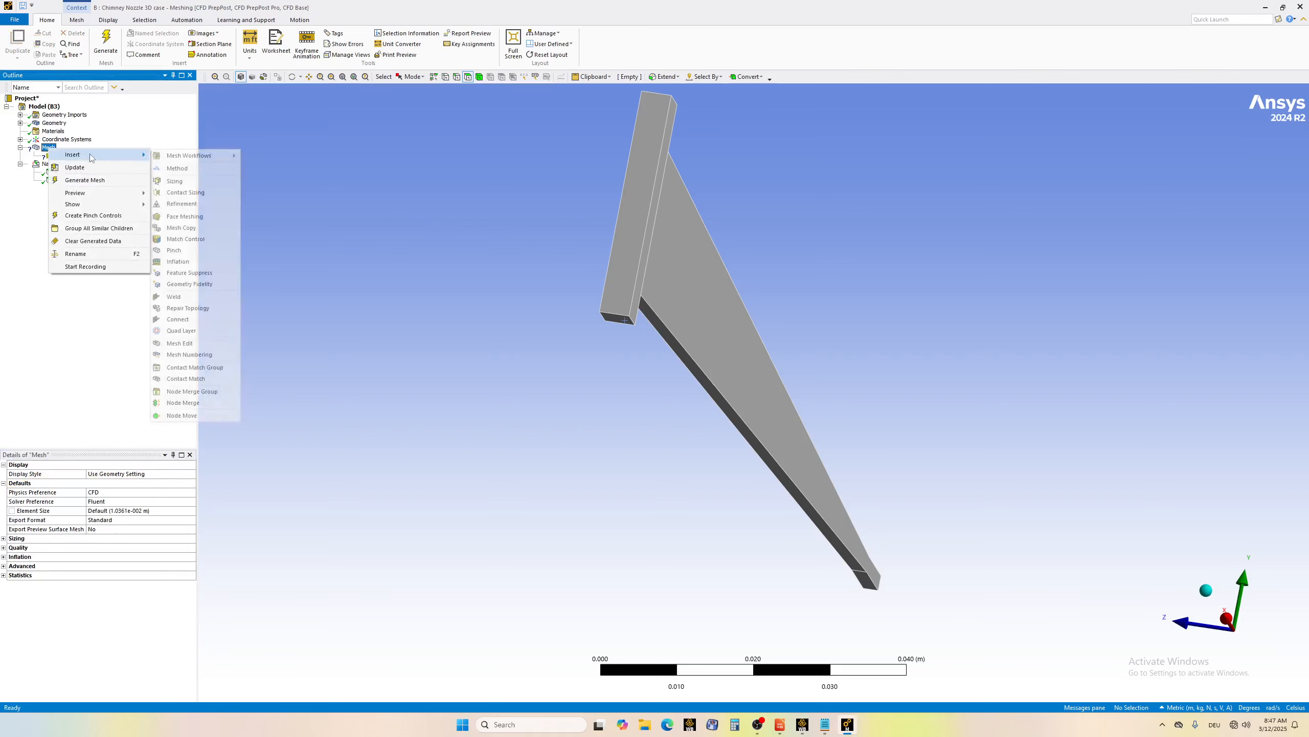
{"action": "left_click", "coordinate": [176, 168]}
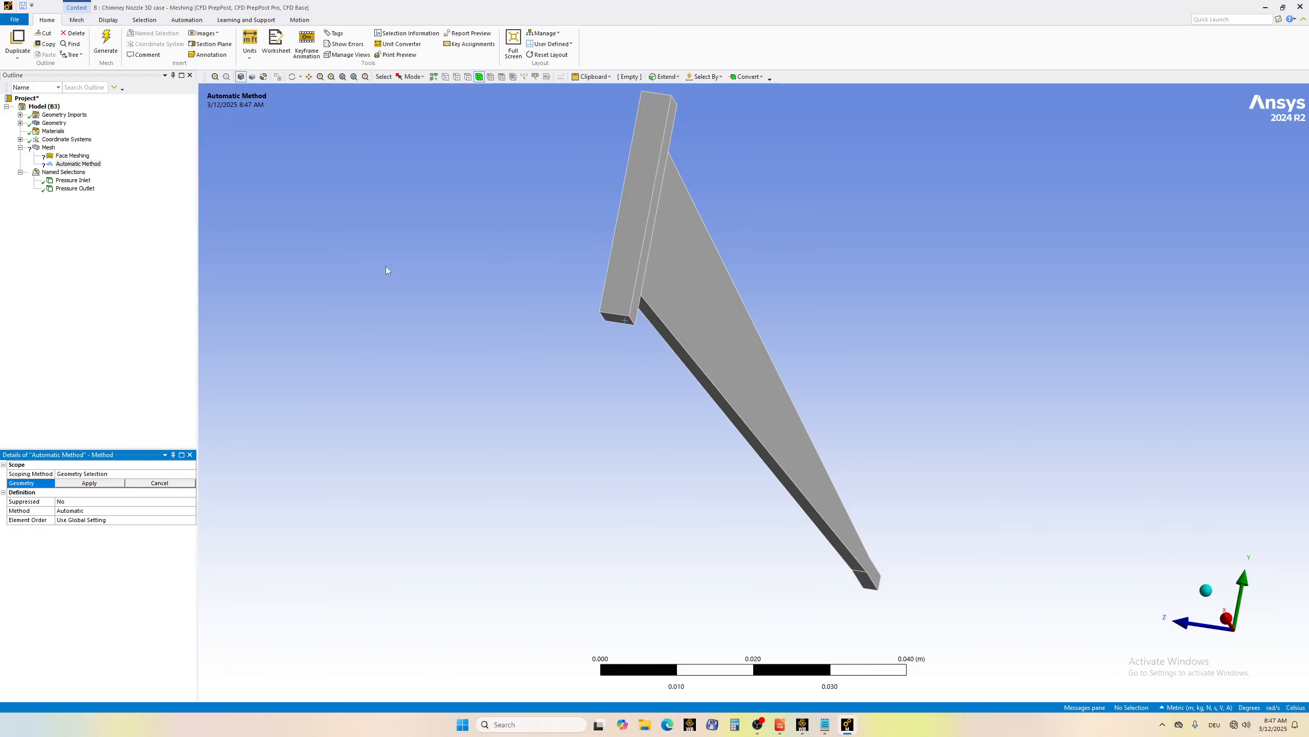
{"action": "left_click", "coordinate": [689, 328]}
{"action": "left_click", "coordinate": [70, 484]}
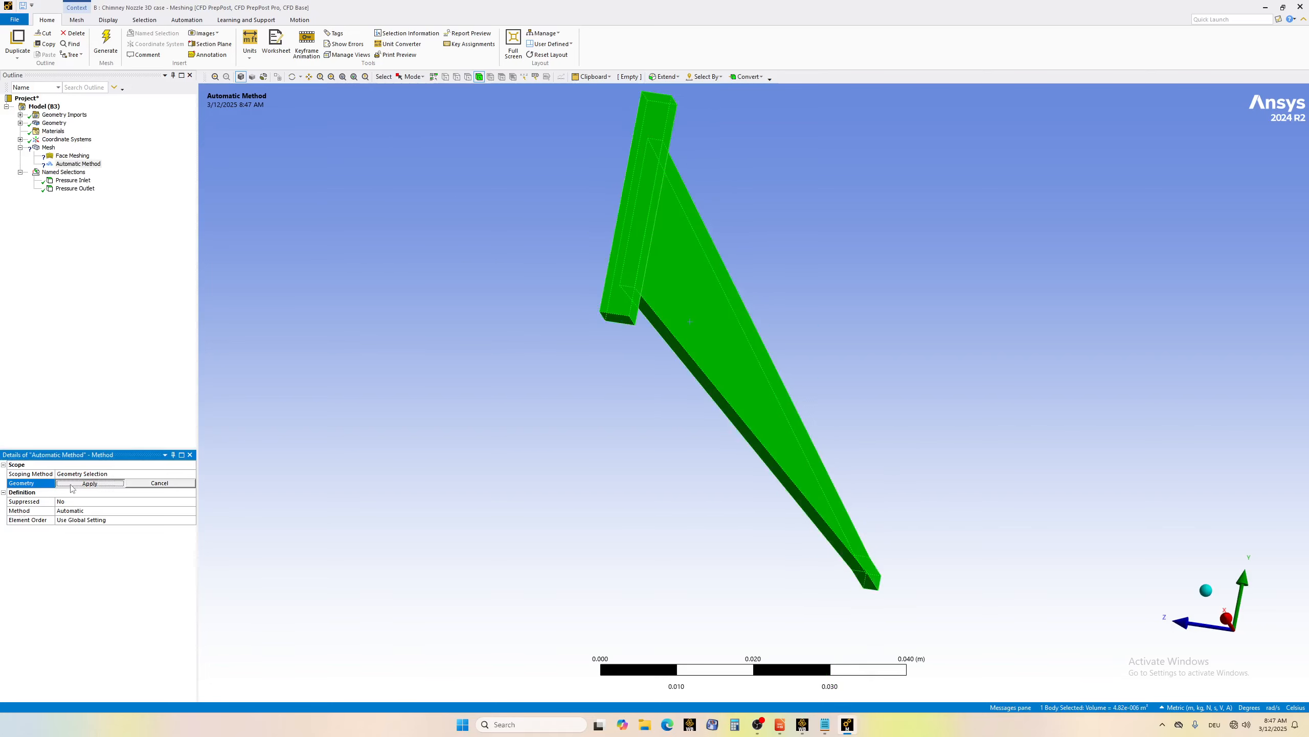
{"action": "left_click", "coordinate": [73, 510]}
{"action": "left_click", "coordinate": [192, 511]}
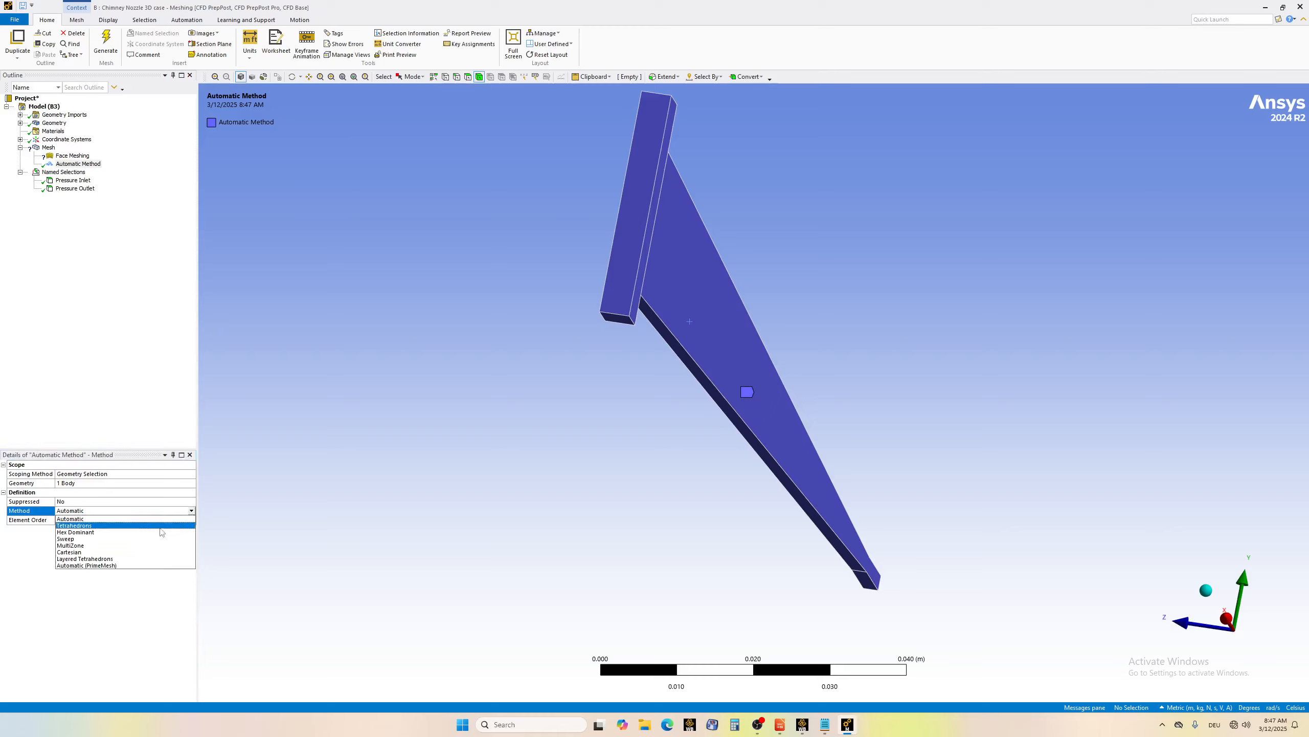
{"action": "left_click", "coordinate": [120, 545]}
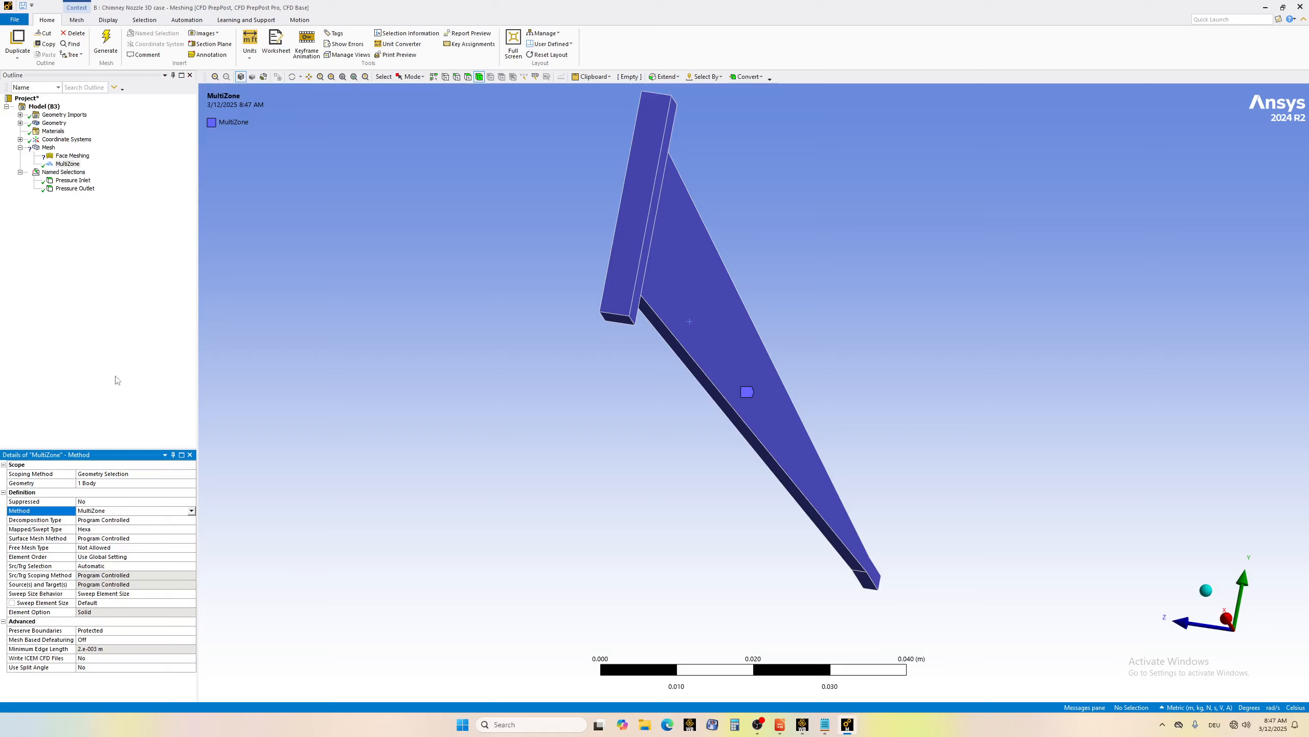
{"action": "left_click", "coordinate": [191, 511]}
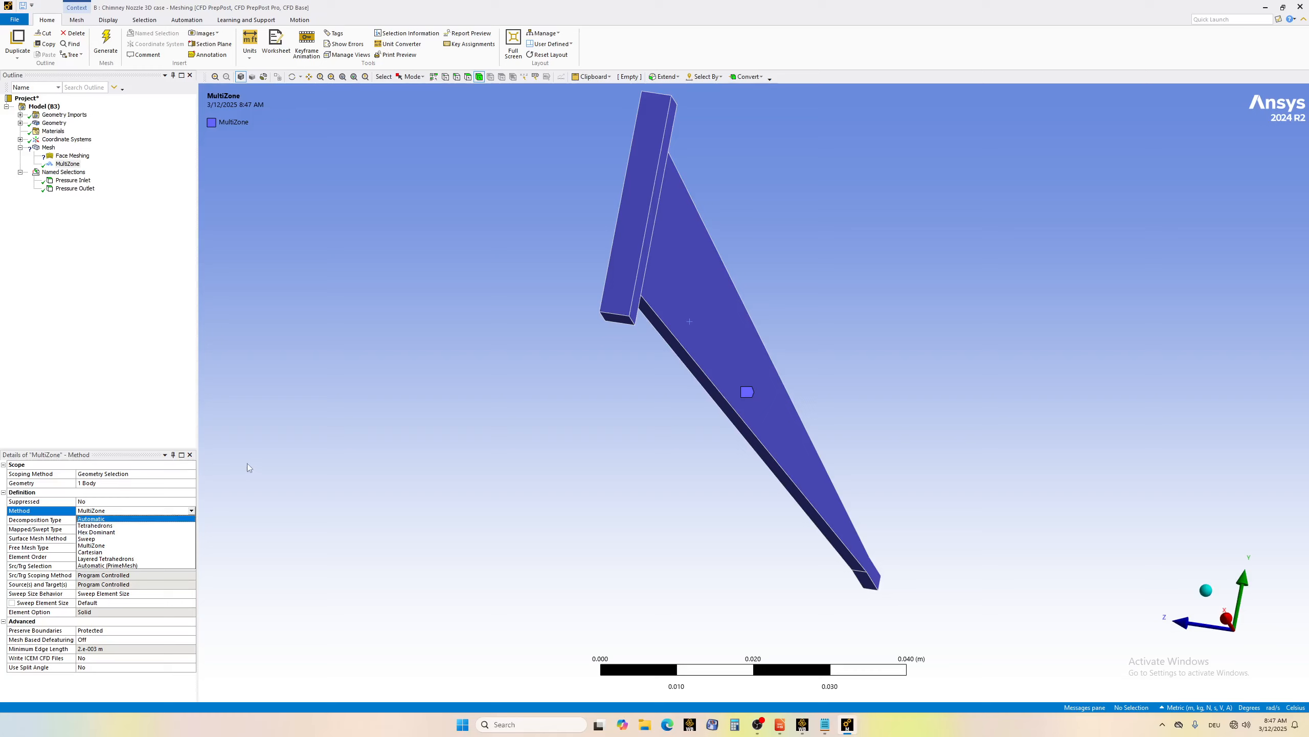
{"action": "left_click", "coordinate": [130, 546]}
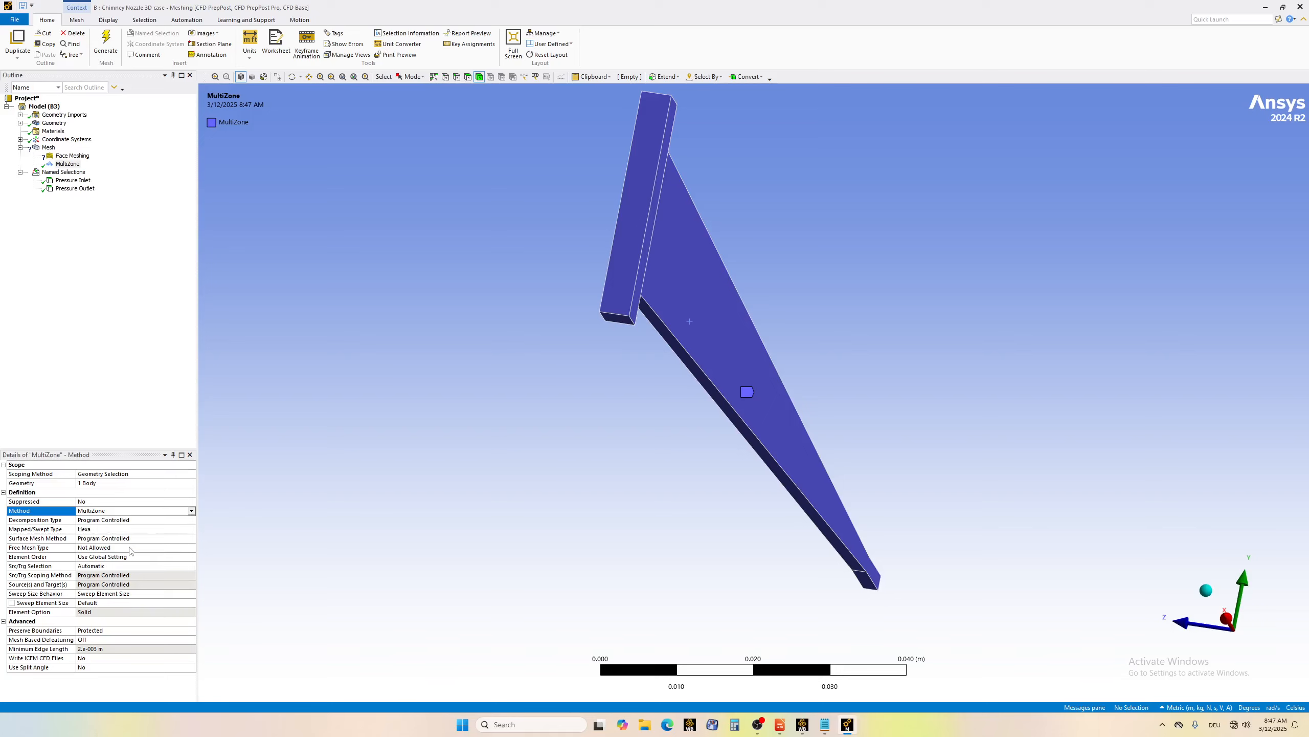
- Scope the Face Meshing control to all faces of the nozzle body
{"action": "left_click", "coordinate": [72, 156]}
{"action": "left_click", "coordinate": [135, 484]}
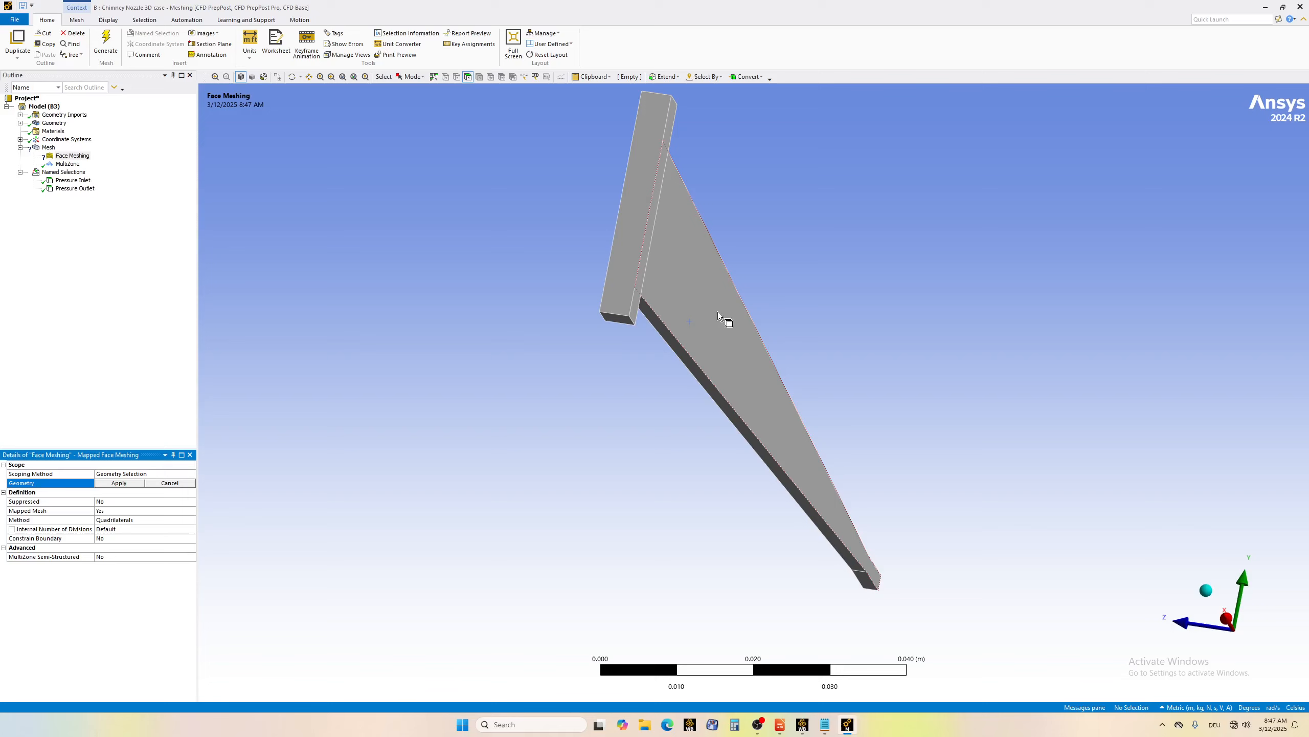
{"action": "left_click", "coordinate": [700, 318]}
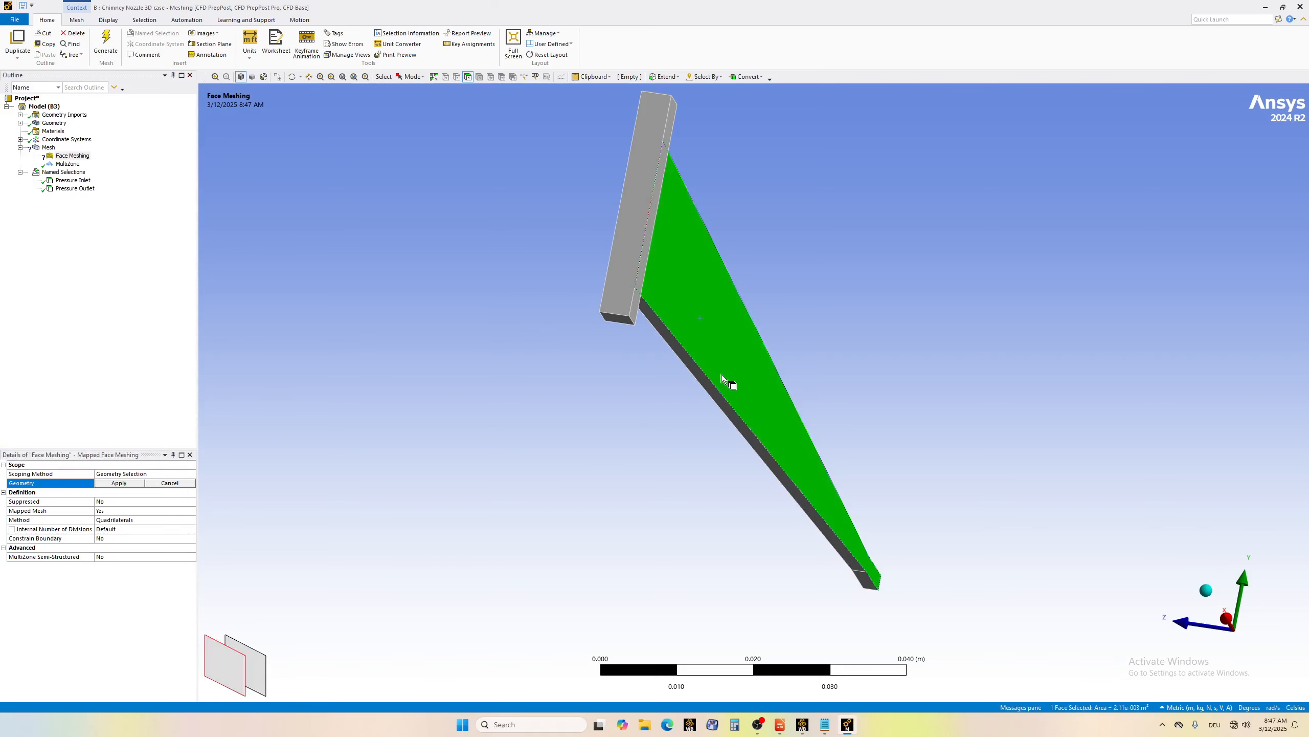
{"action": "key", "text": "ctrl+a"}
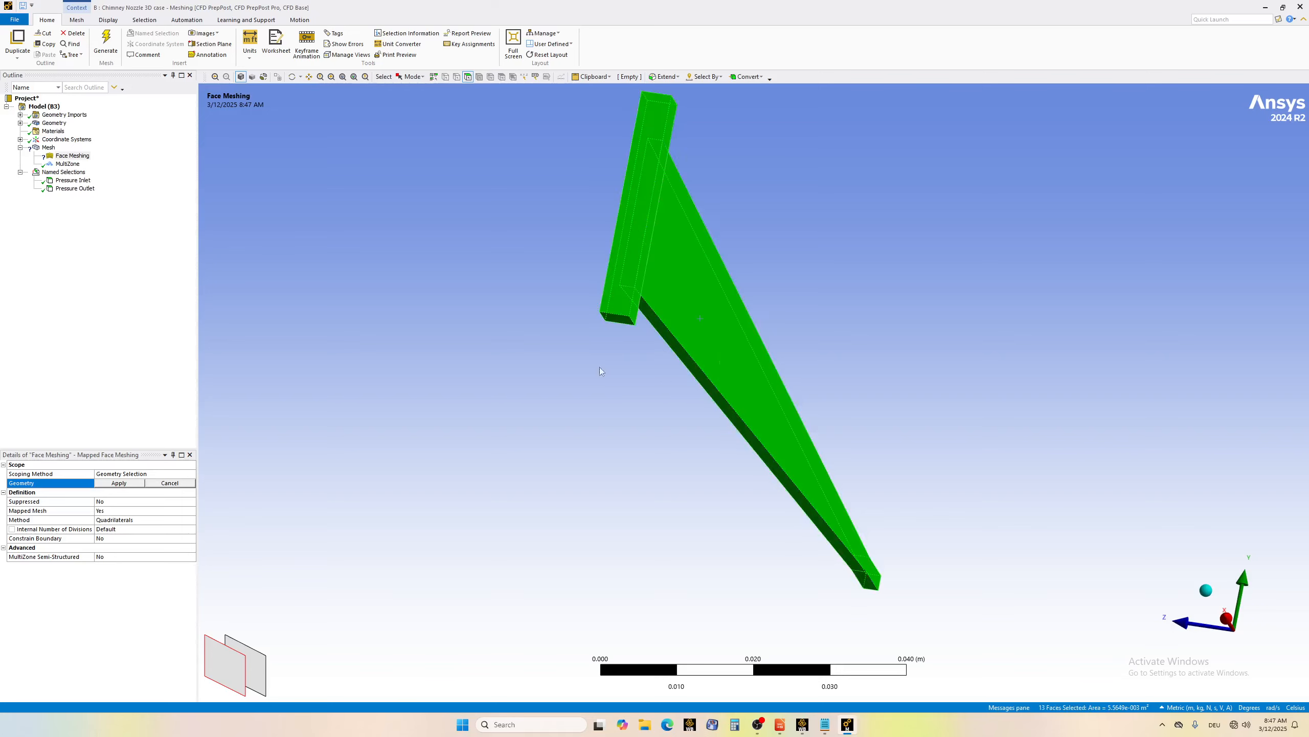
{"action": "left_click", "coordinate": [124, 485]}
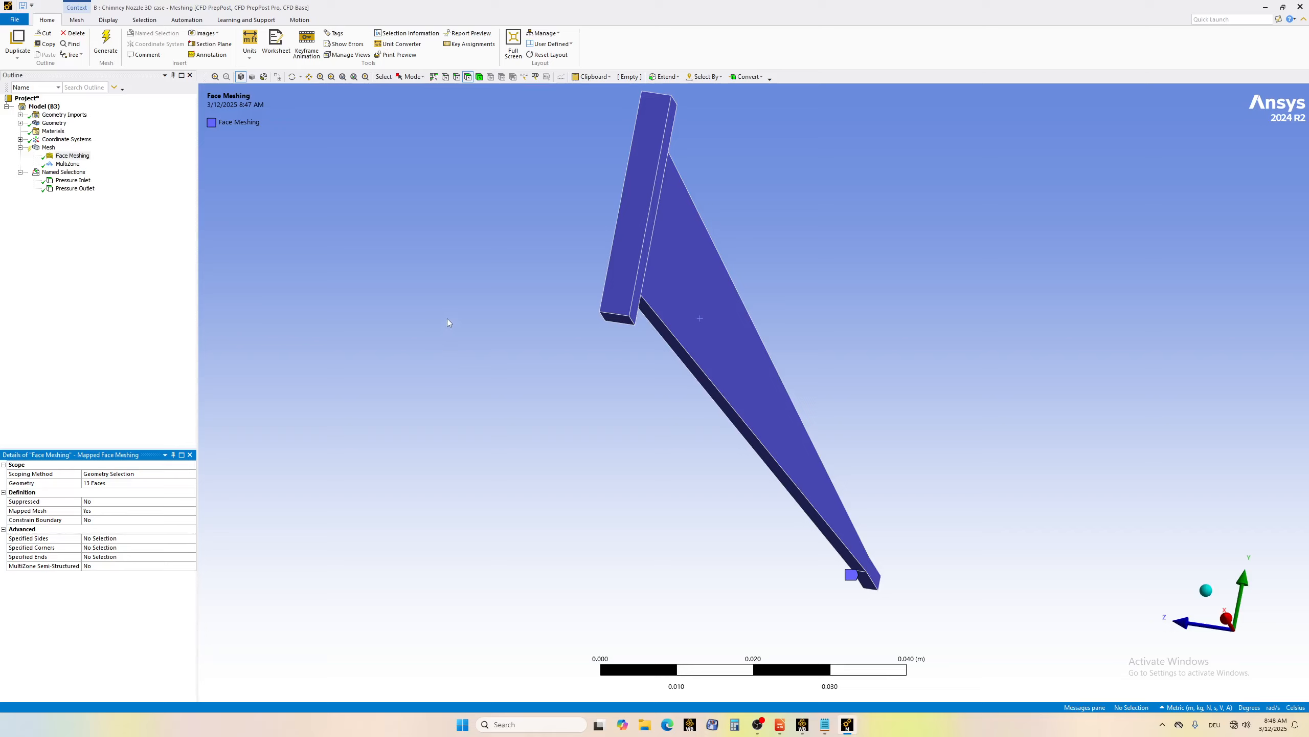
- Update the mesh with the face meshing and MultiZone controls applied and the default element size
{"action": "left_click", "coordinate": [48, 148]}
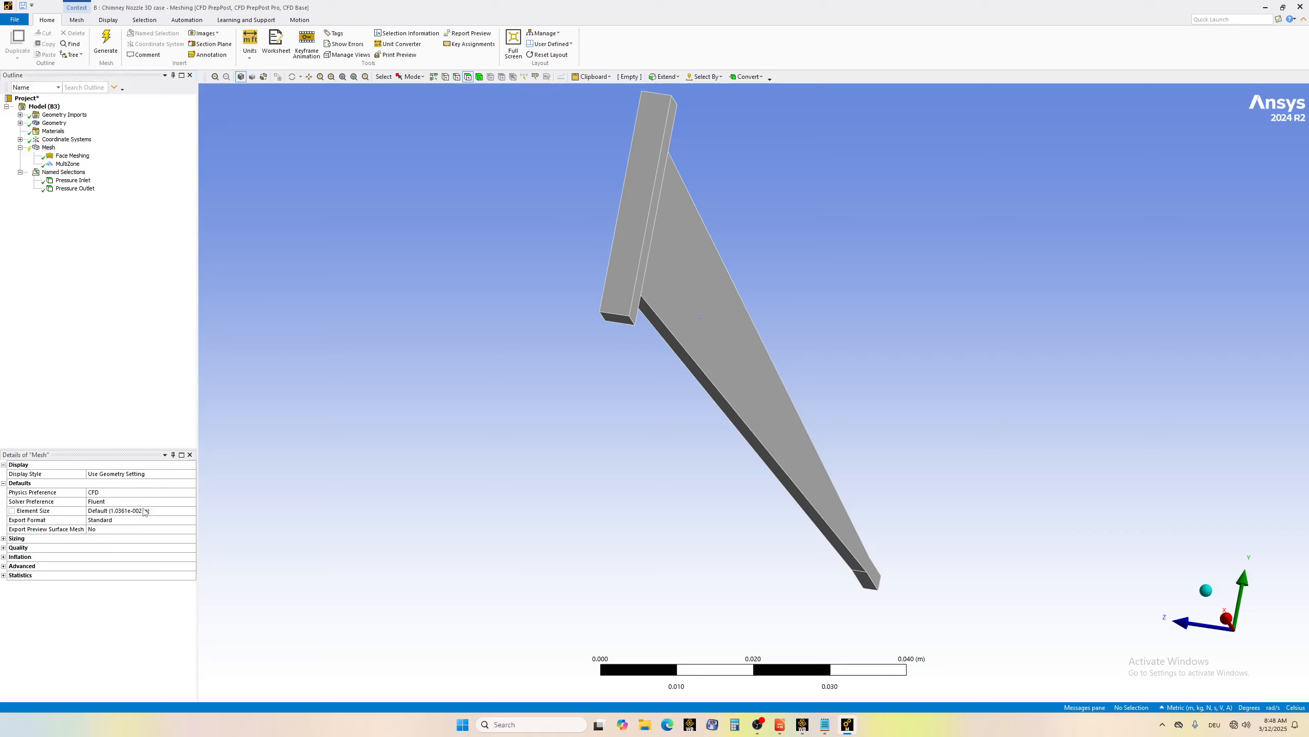
{"action": "left_click", "coordinate": [49, 147]}
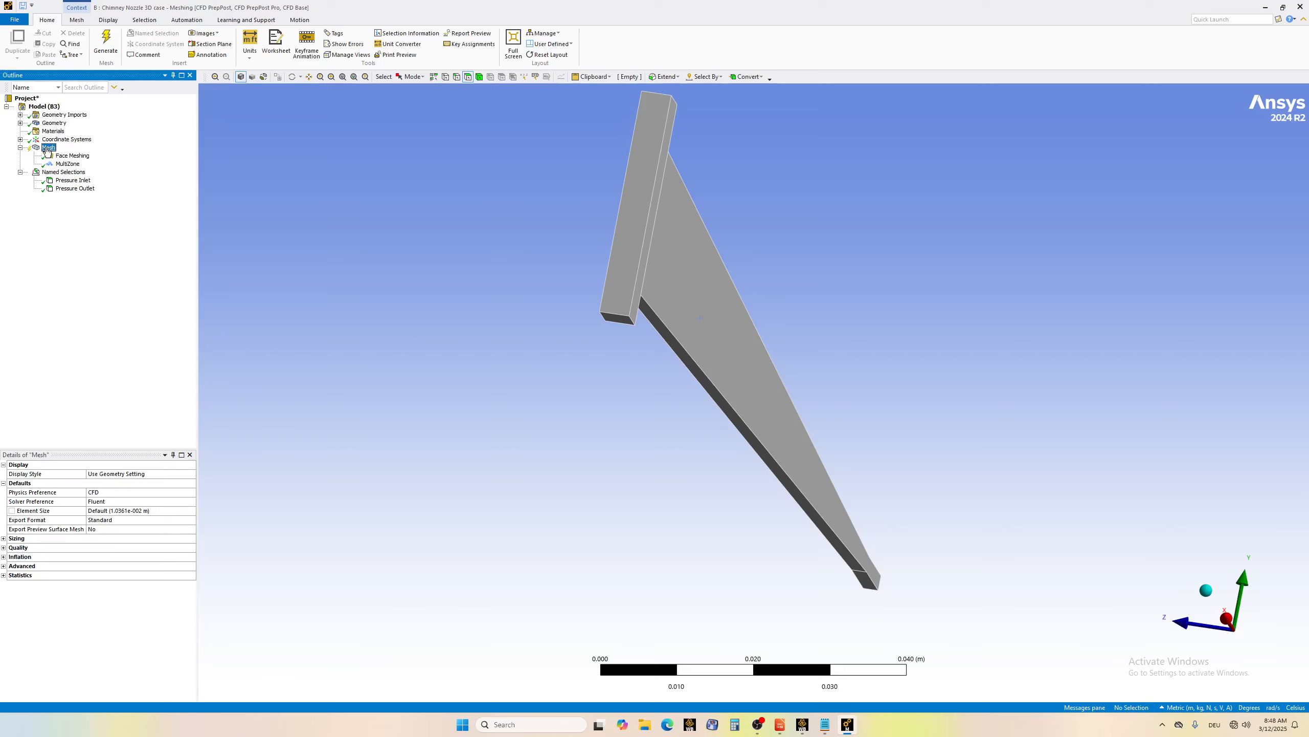
{"action": "right_click", "coordinate": [46, 150]}
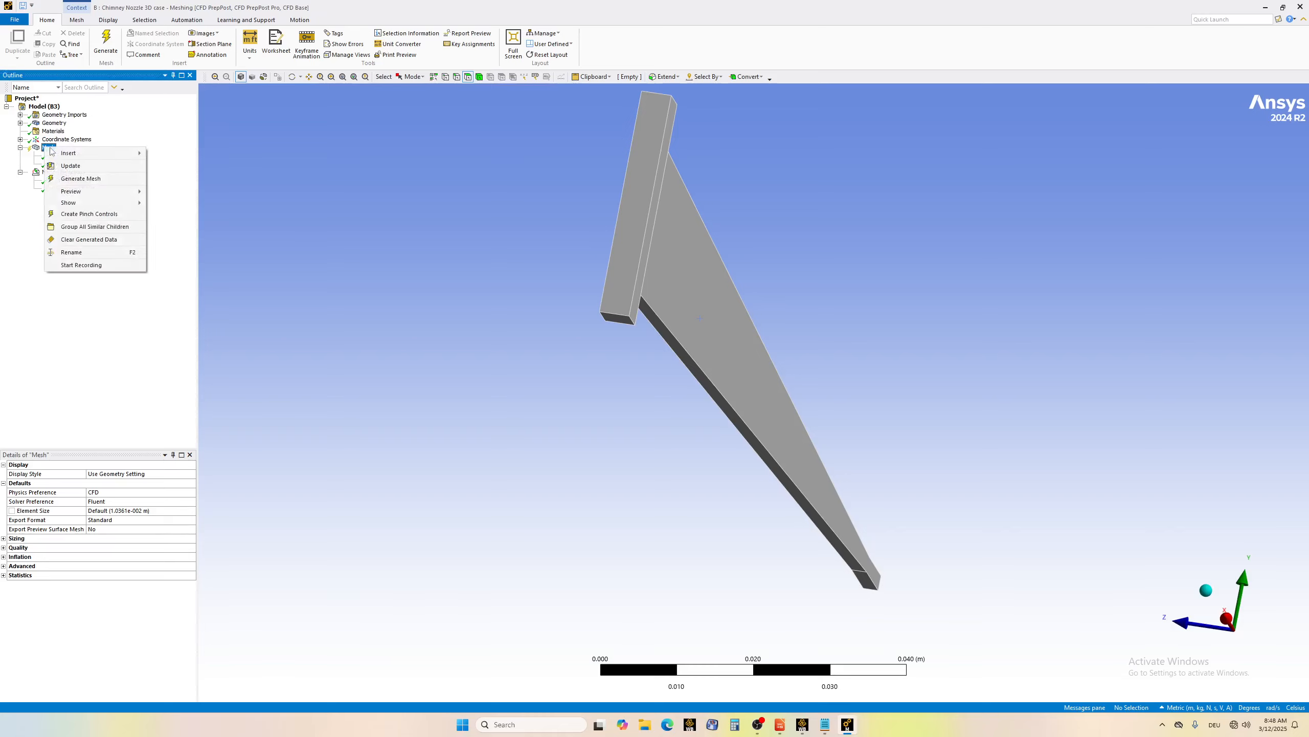
{"action": "left_click", "coordinate": [71, 168]}
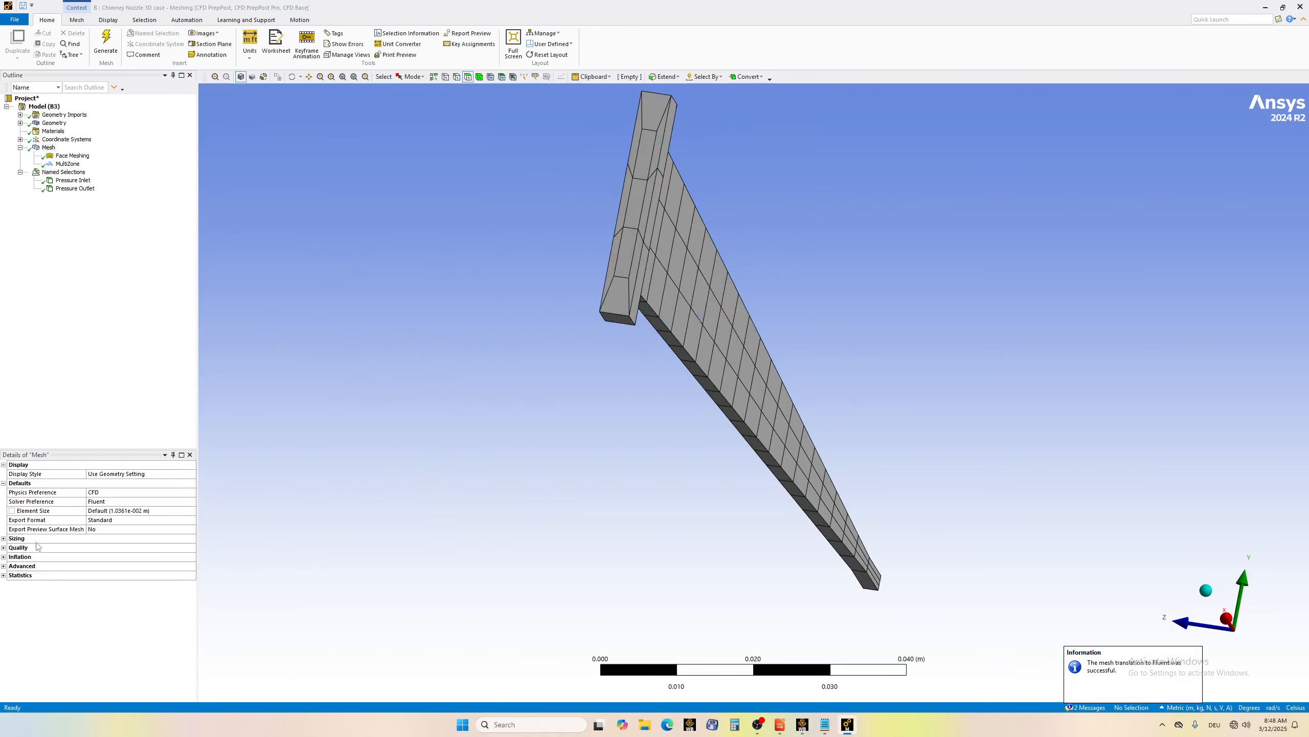
- Set the mesh quality smoothing to High
{"action": "left_click", "coordinate": [4, 542]}
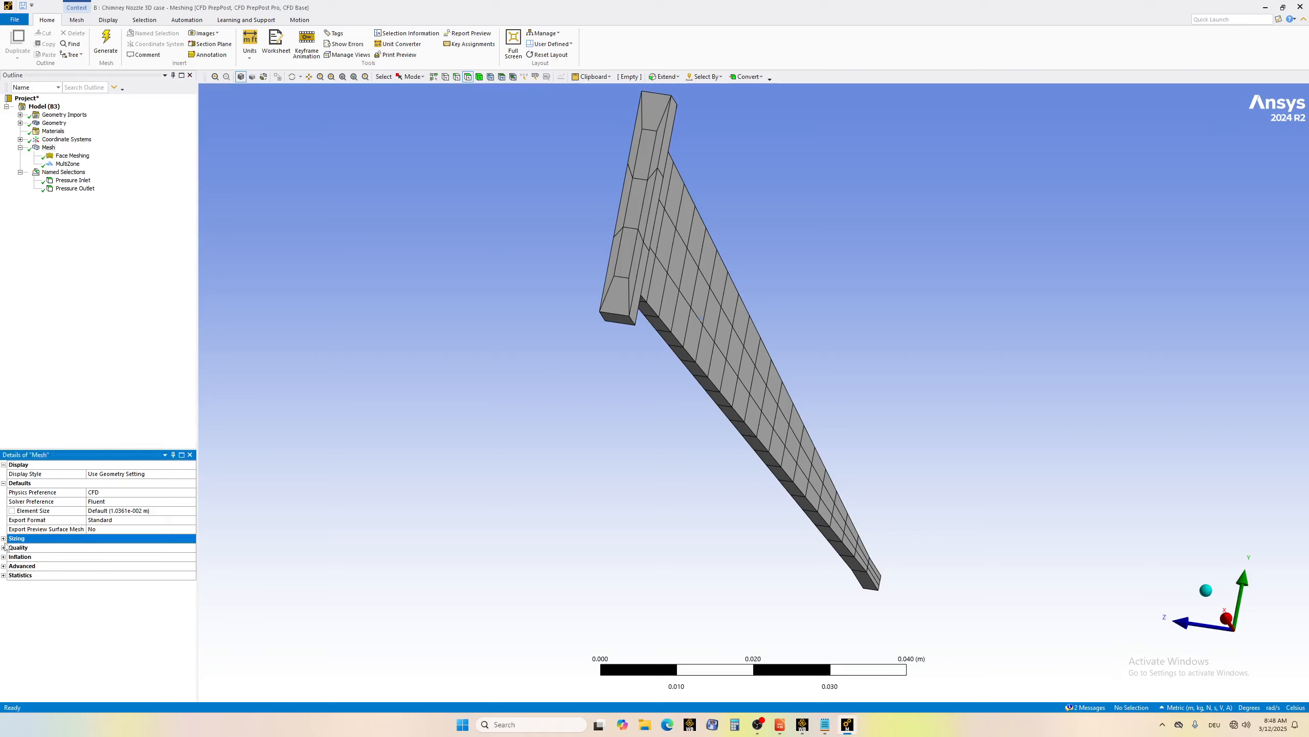
{"action": "left_click", "coordinate": [4, 548]}
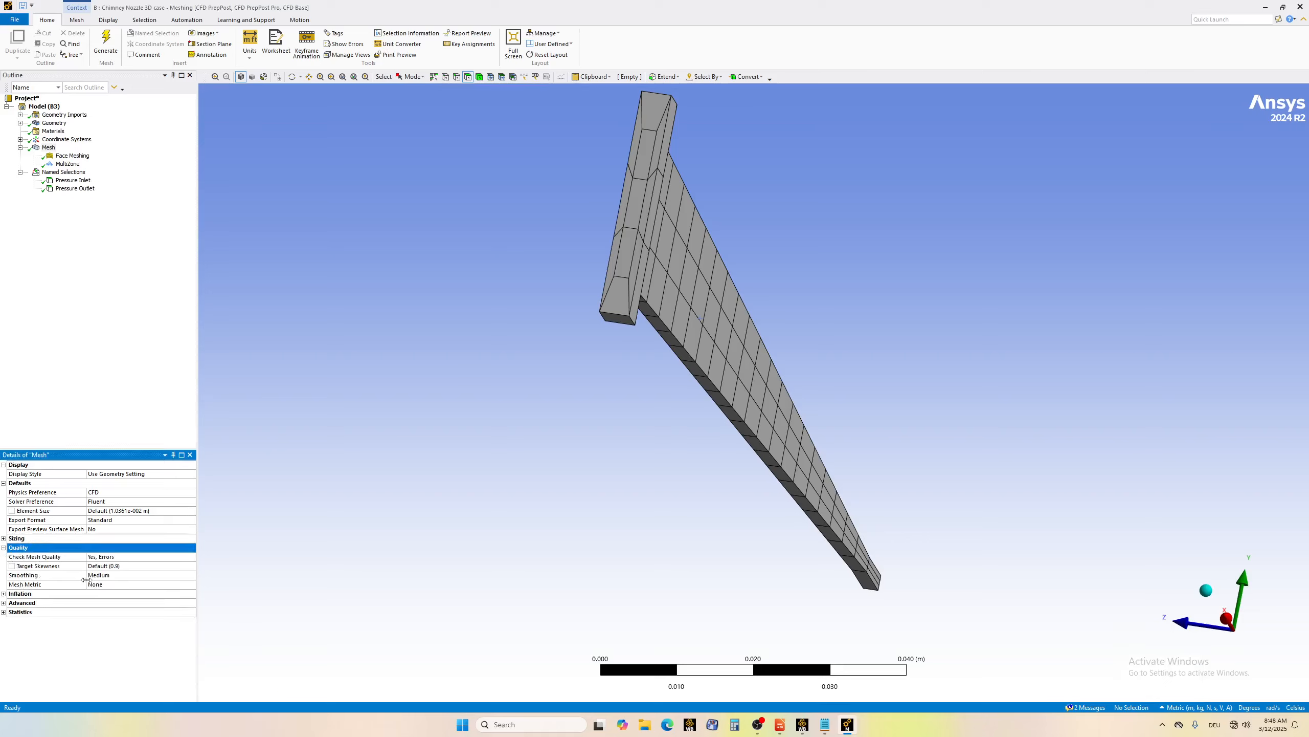
{"action": "left_click", "coordinate": [141, 574]}
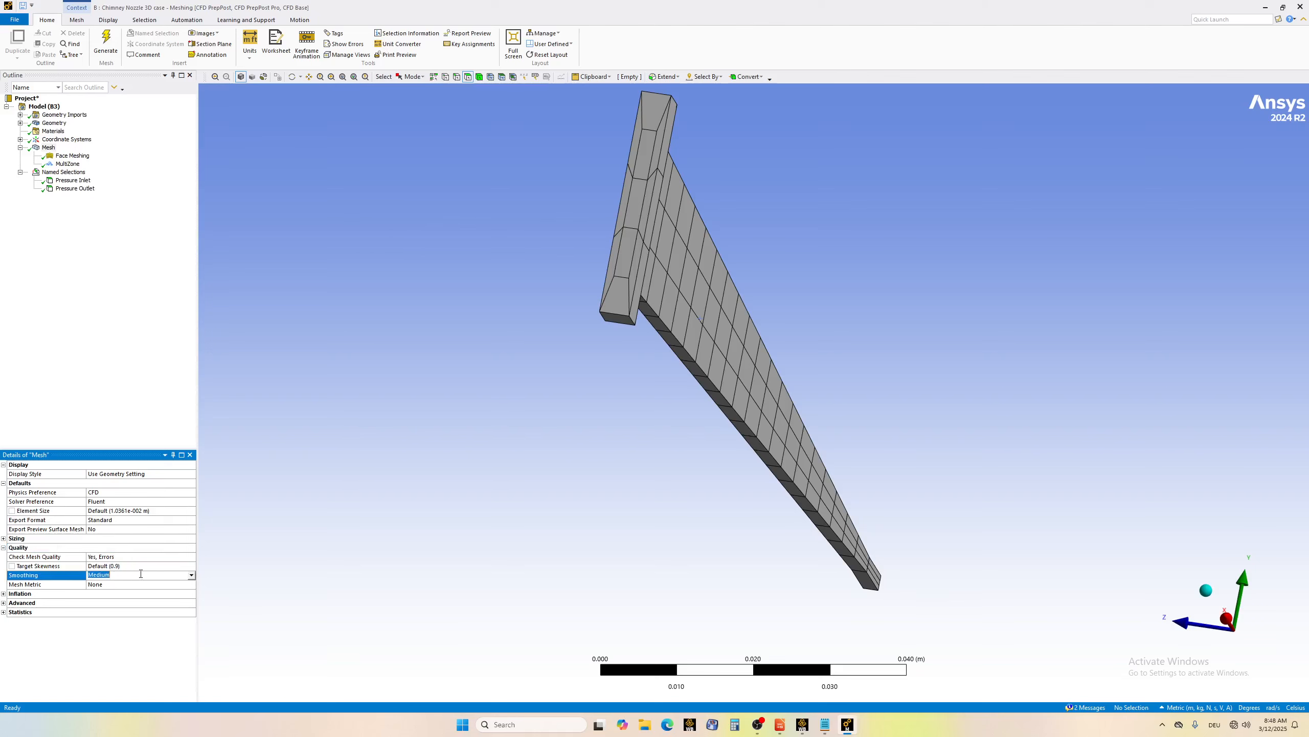
{"action": "left_click", "coordinate": [191, 575]}
{"action": "left_click", "coordinate": [117, 599]}
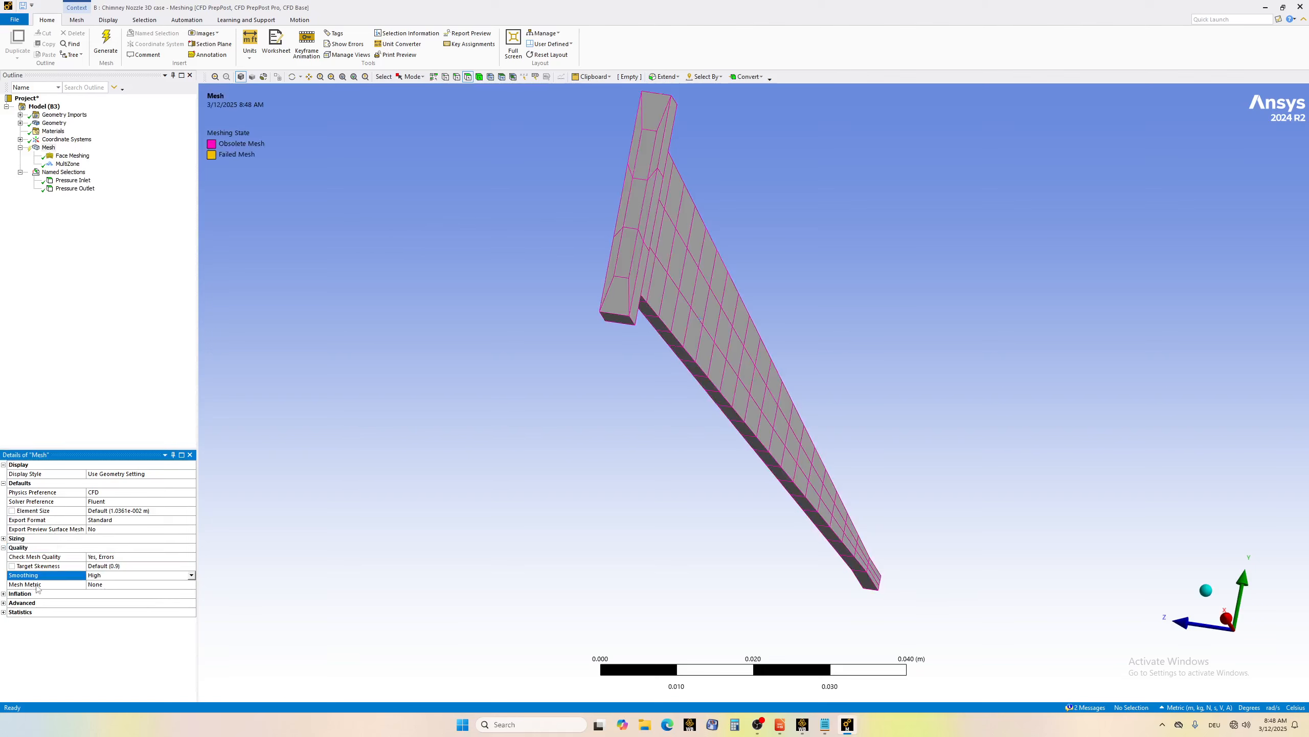
- Set the mesh metric to Element Quality and display the mesh's node and element statistics
{"action": "left_click", "coordinate": [110, 585]}
{"action": "left_click", "coordinate": [192, 584]}
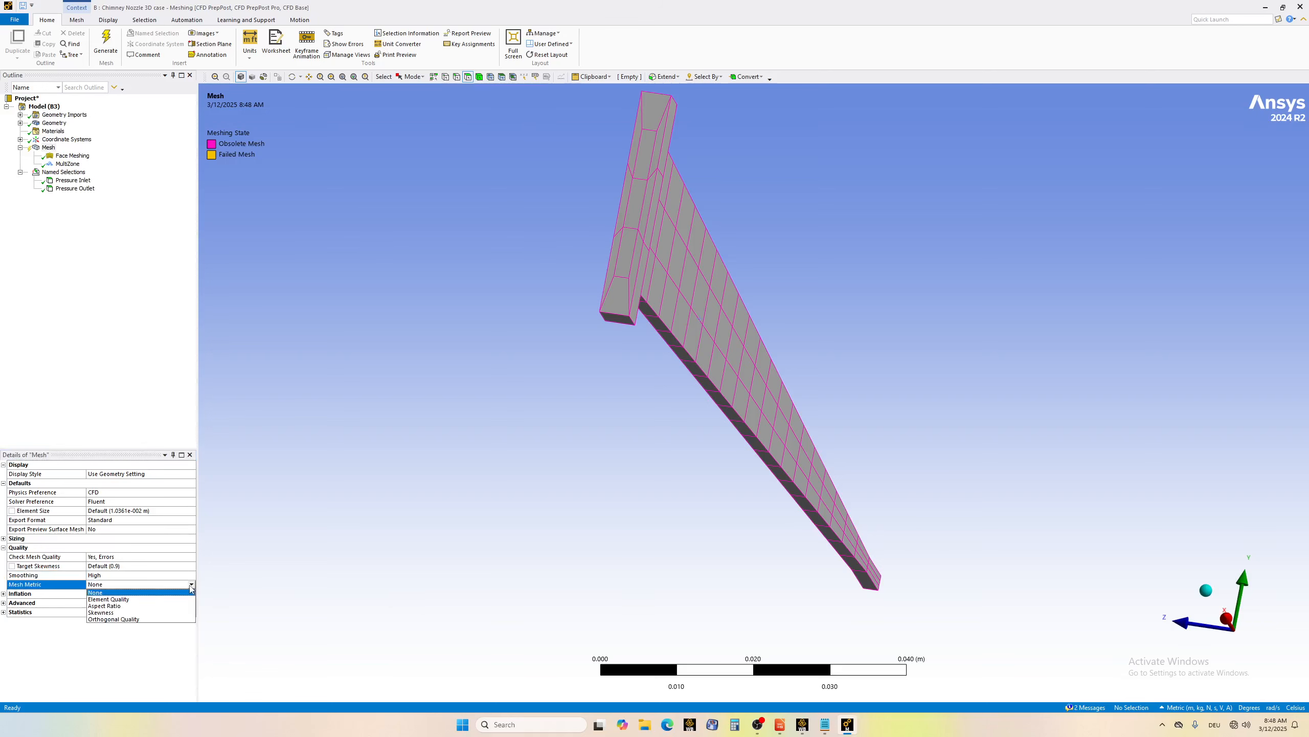
{"action": "left_click", "coordinate": [153, 599]}
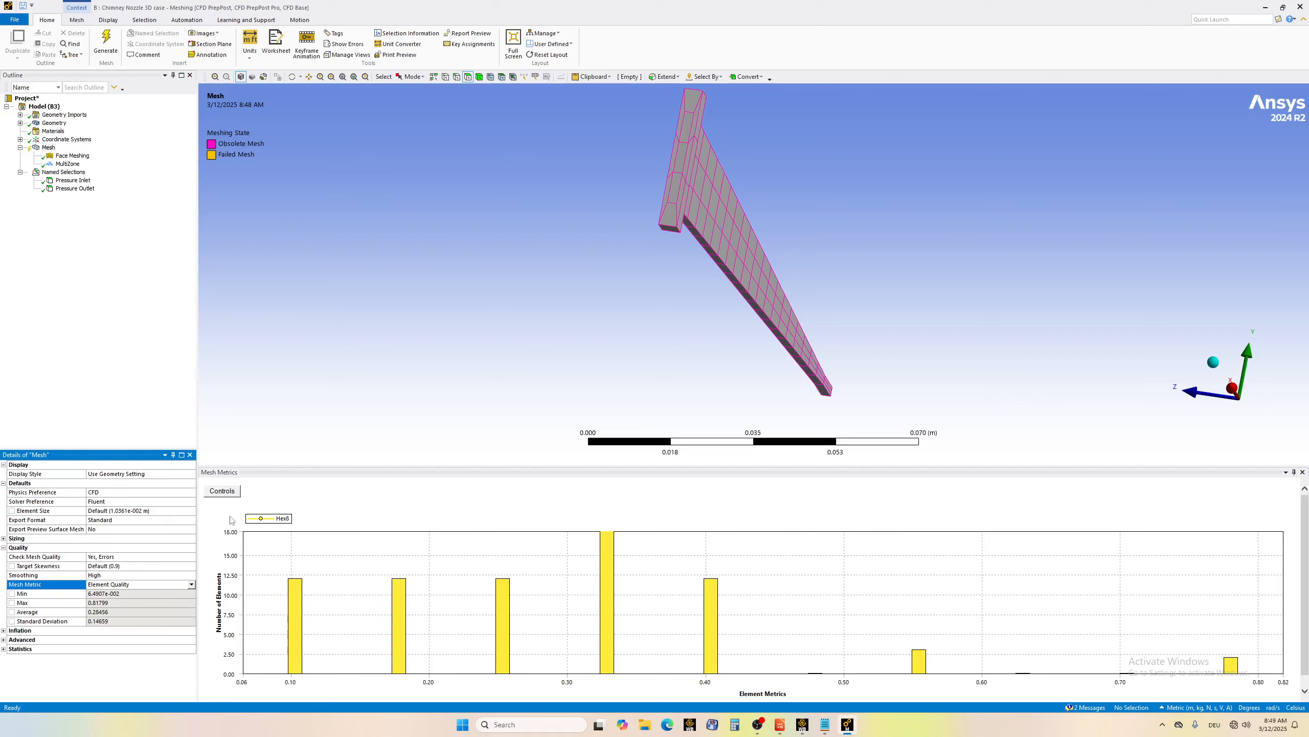
{"action": "left_click", "coordinate": [4, 649]}
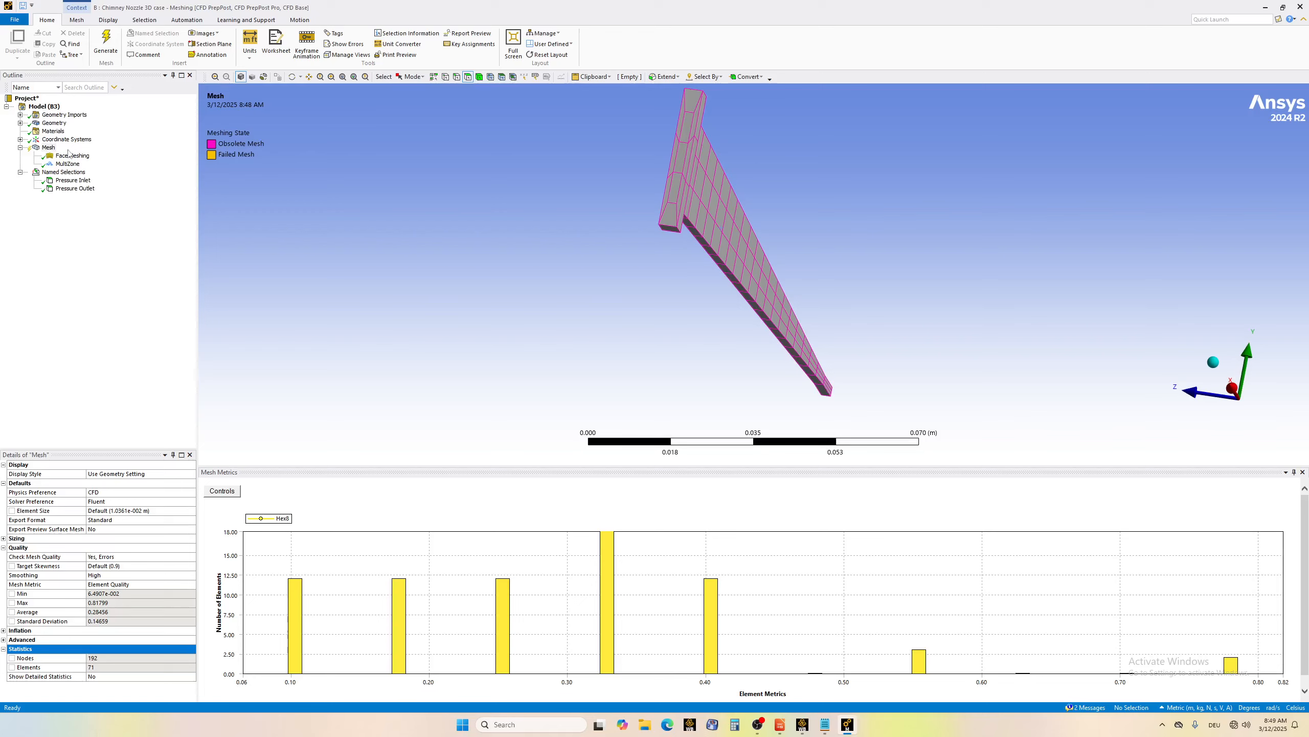
- Set the global mesh element size to 0.0005 m and update the mesh
{"action": "left_click", "coordinate": [50, 147]}
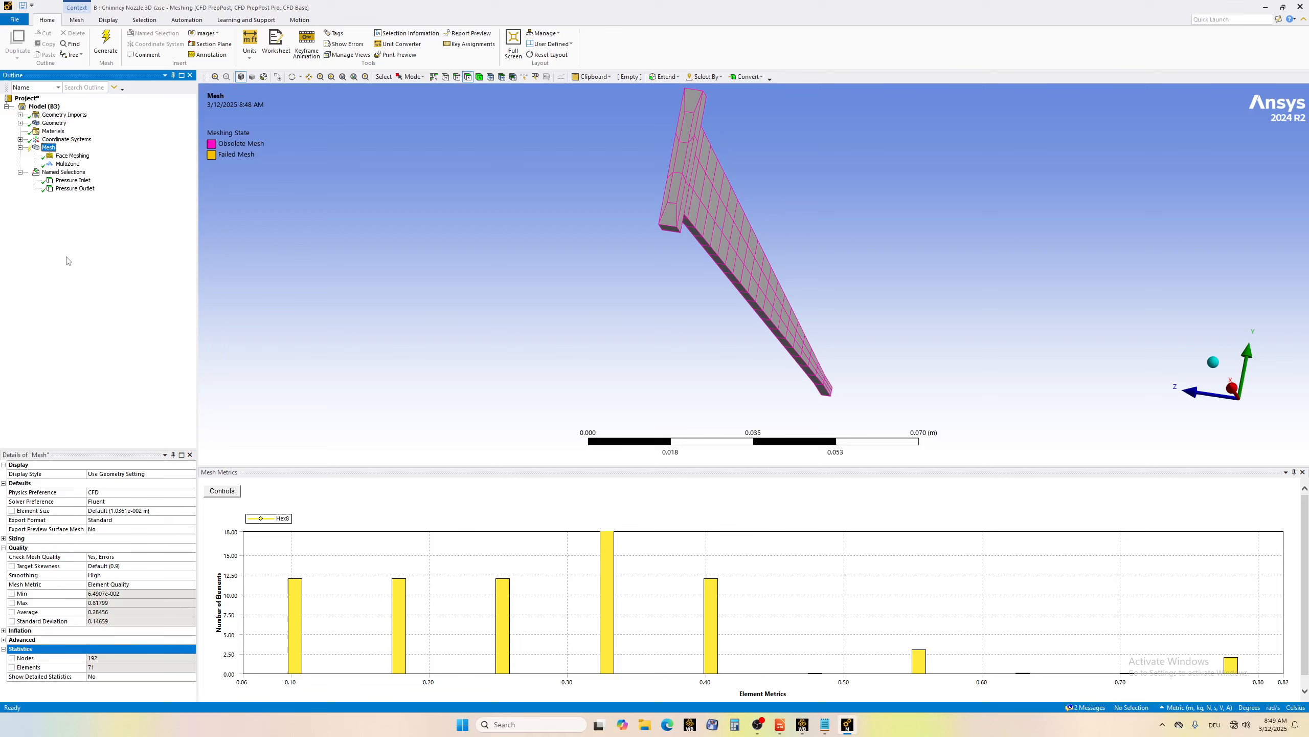
{"action": "left_click", "coordinate": [135, 512]}
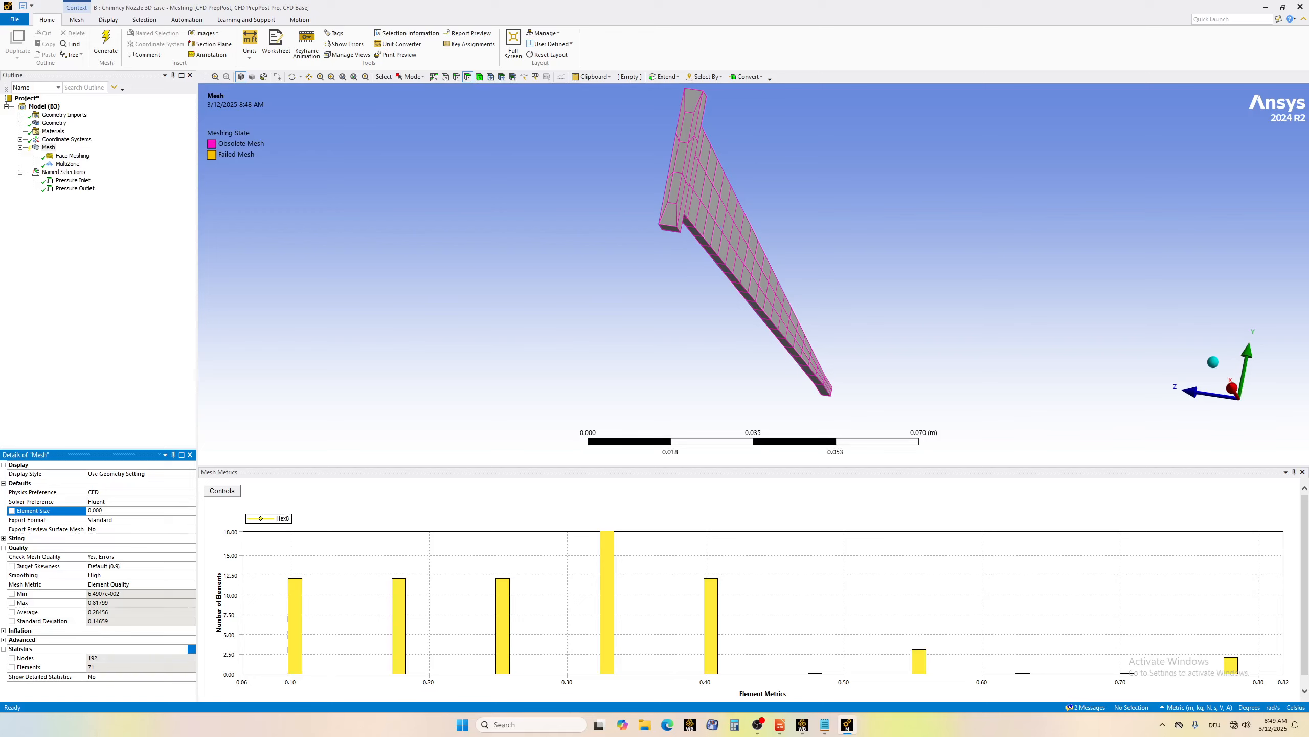
{"action": "key", "text": "Return"}
{"action": "left_click", "coordinate": [49, 148]}
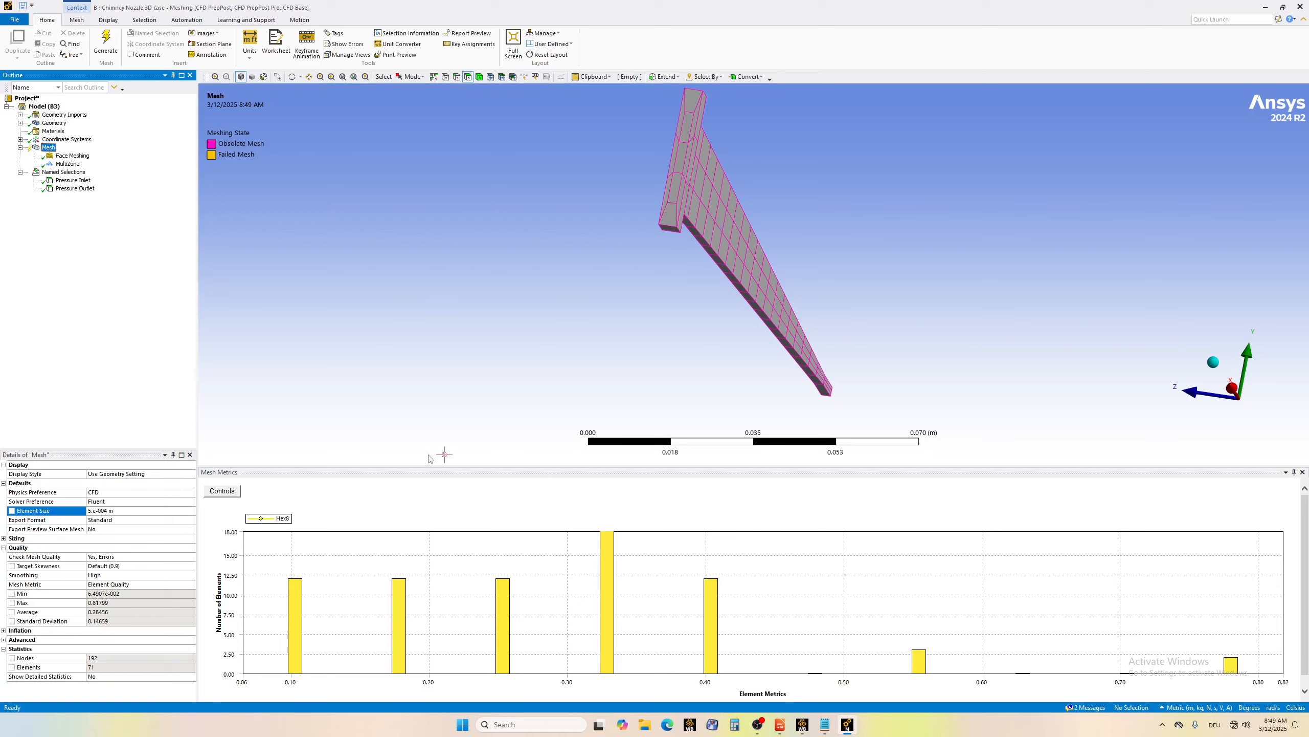
{"action": "left_click", "coordinate": [100, 511]}
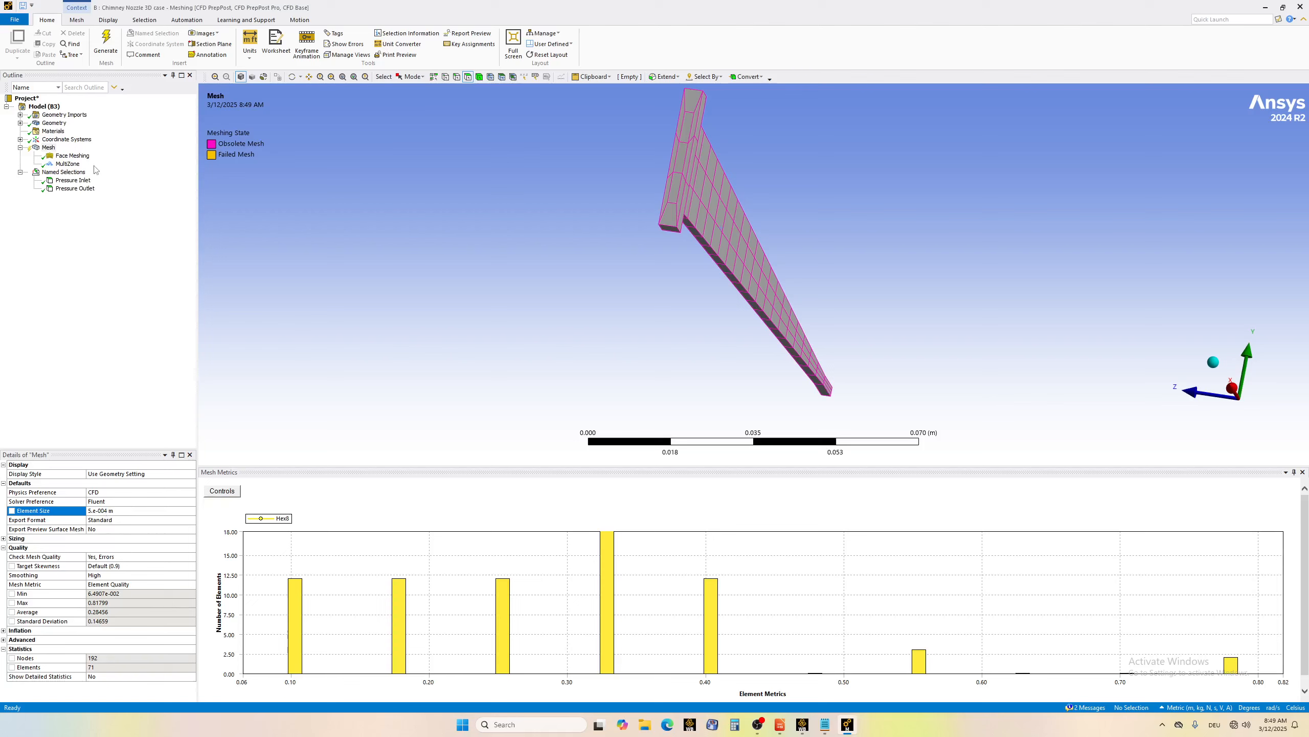
{"action": "left_click", "coordinate": [49, 148]}
{"action": "left_click", "coordinate": [49, 149]}
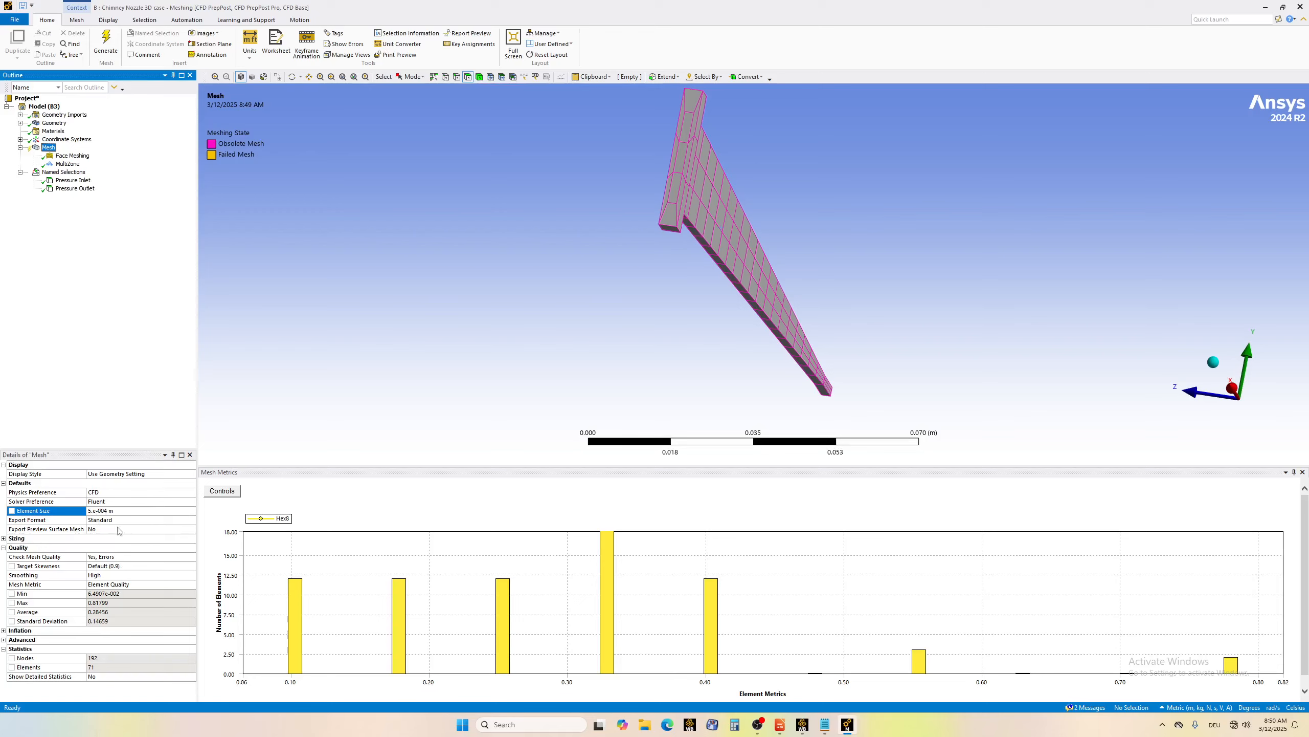
{"action": "right_click", "coordinate": [48, 149]}
{"action": "left_click", "coordinate": [72, 166]}
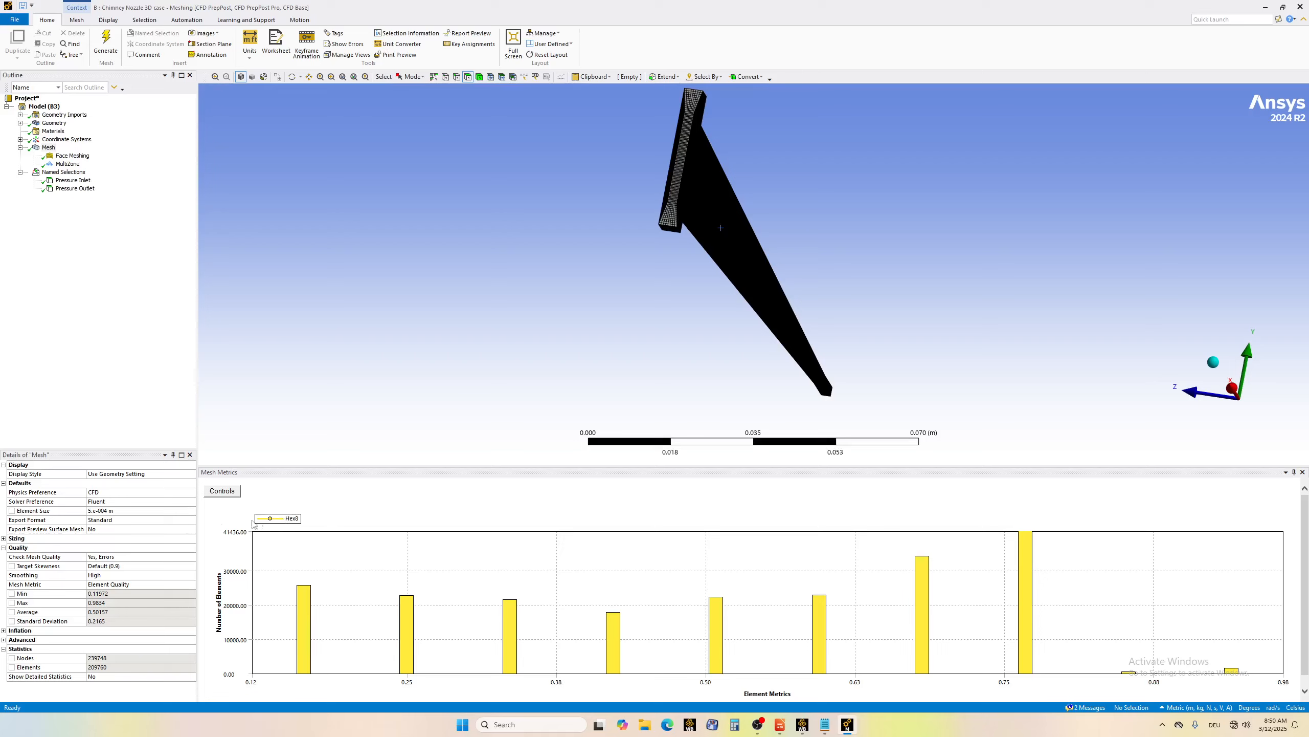
- Reduce the global mesh element size to 0.0003 m
{"action": "left_click", "coordinate": [108, 510]}
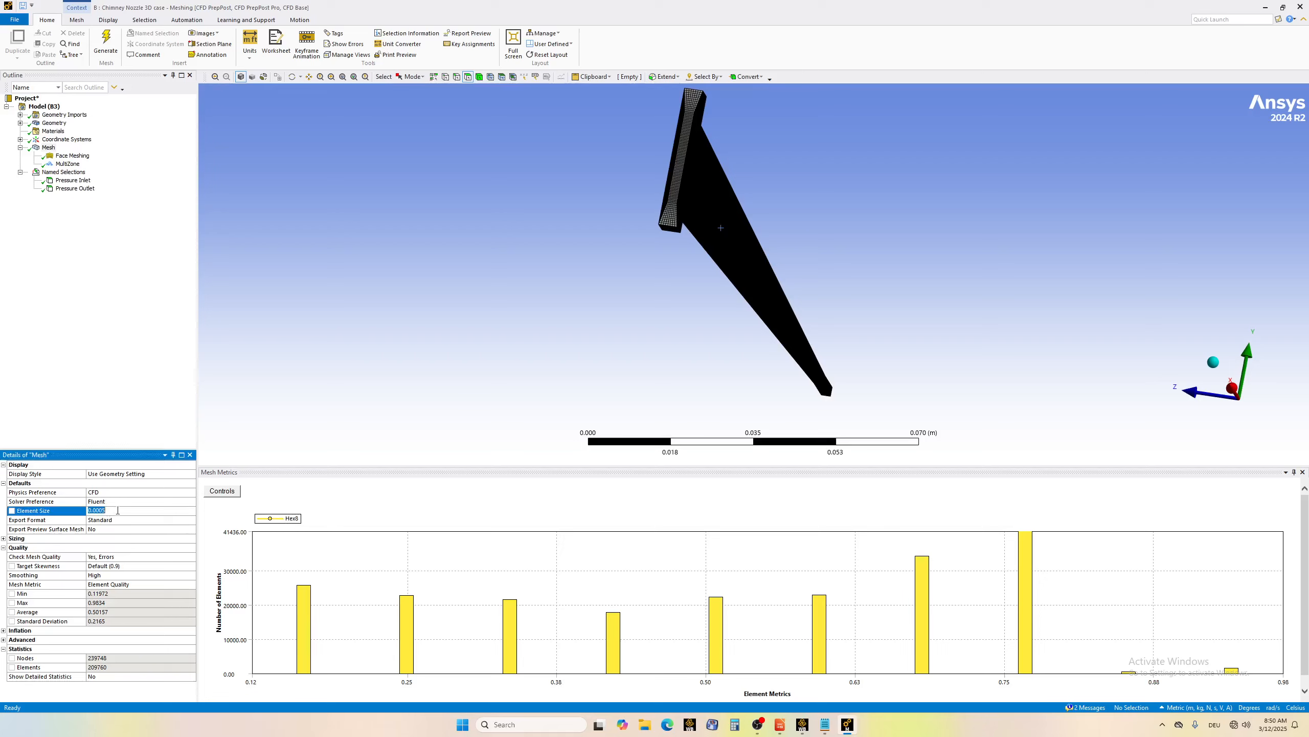
{"action": "left_click", "coordinate": [118, 510]}
{"action": "key", "text": "Return"}
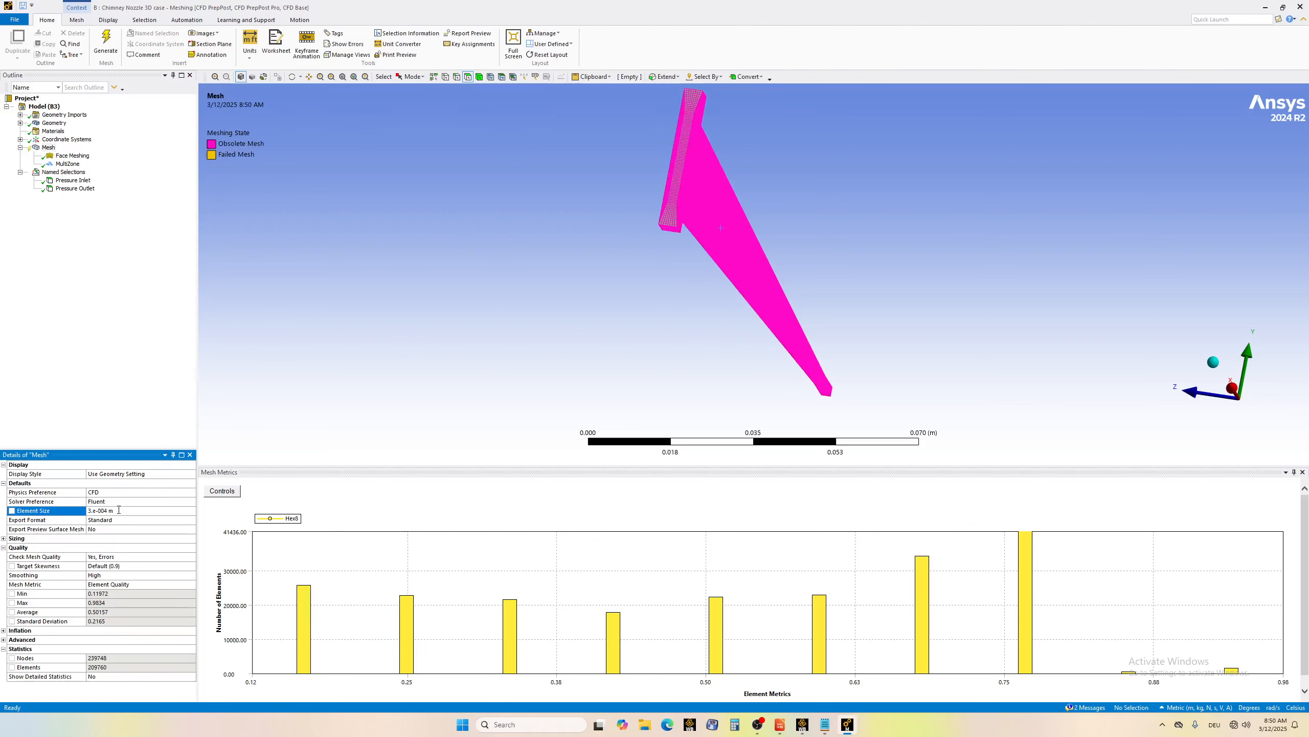
{"action": "left_click", "coordinate": [48, 148]}
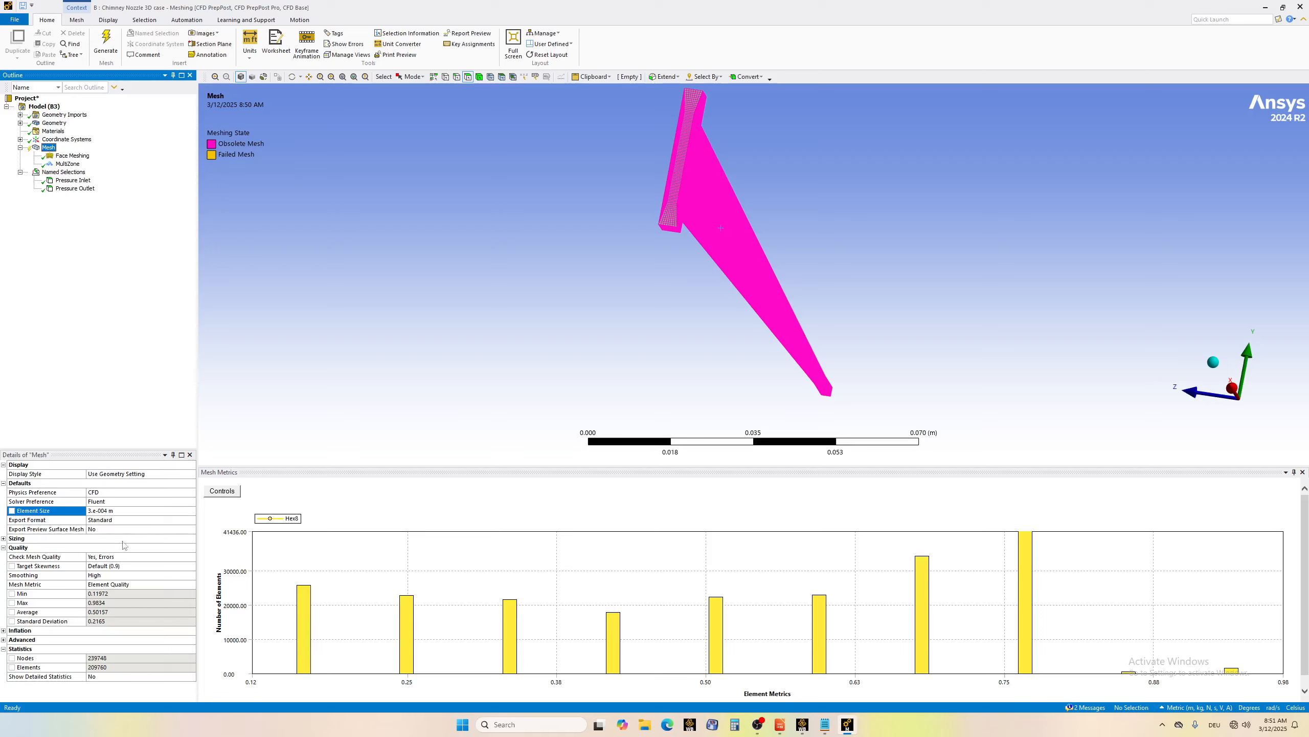
{"action": "left_click", "coordinate": [121, 510]}
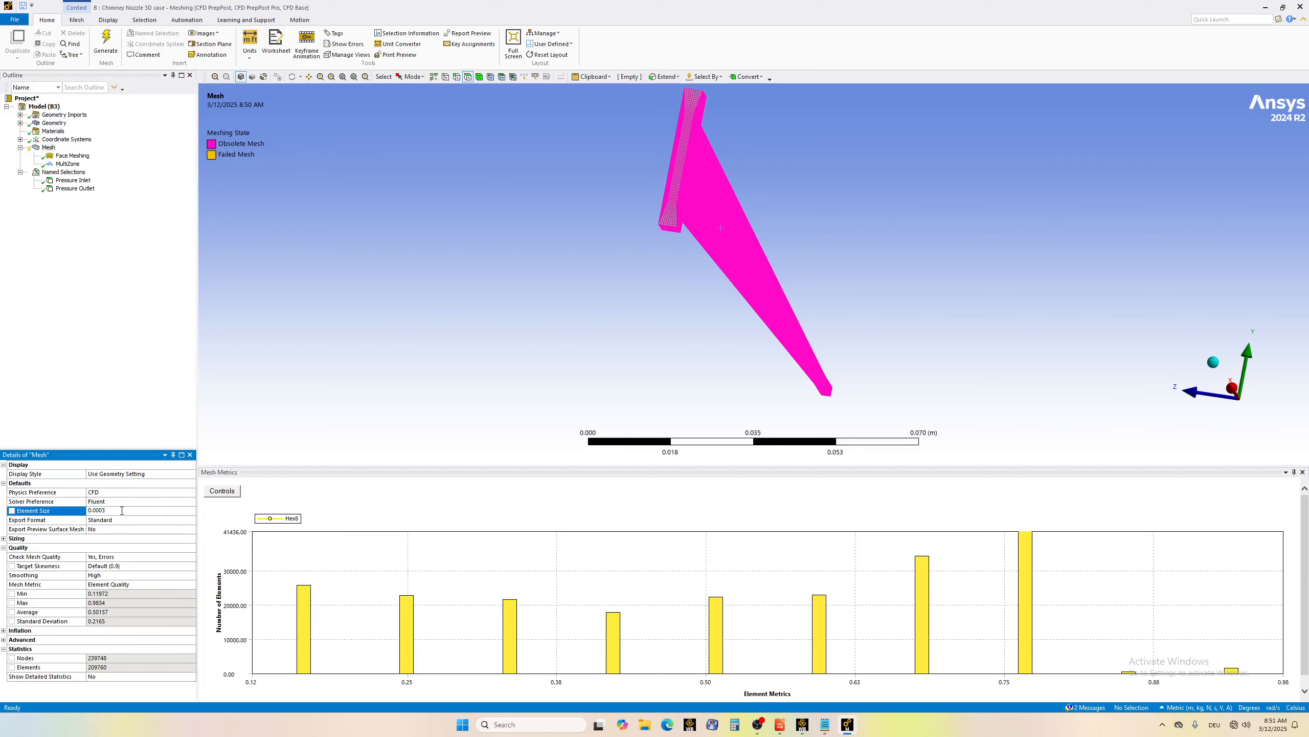
{"action": "left_click", "coordinate": [48, 147]}
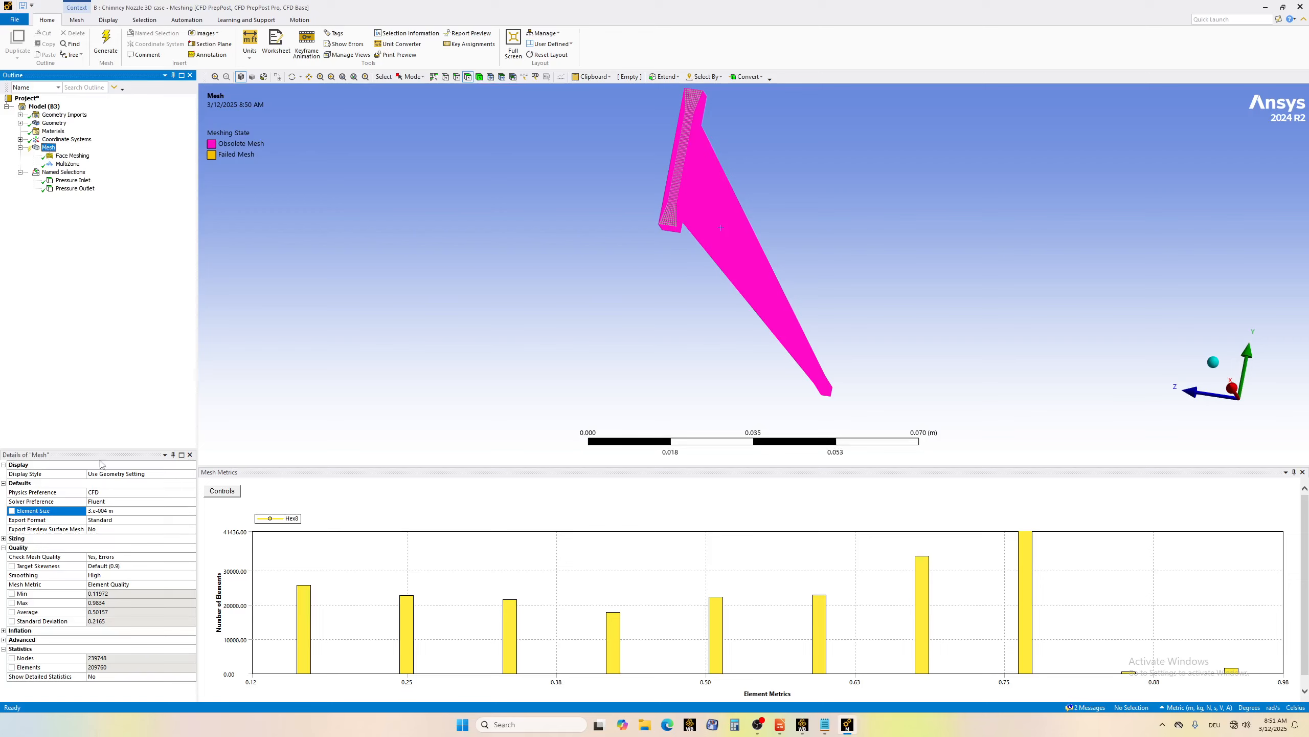
- Set the global mesh element size to 0.0002 m and update the mesh
{"action": "left_click", "coordinate": [101, 510]}
{"action": "type", "text": "0.0003"}
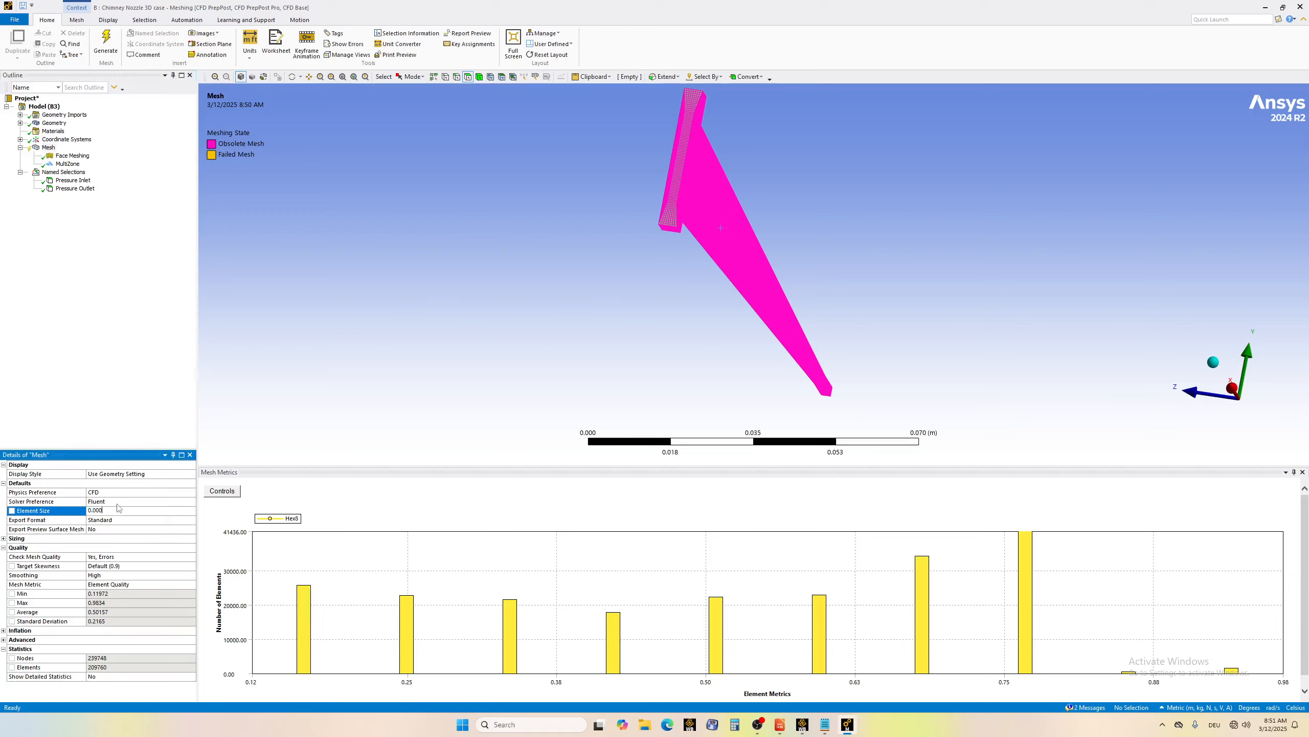
{"action": "key", "text": "Return"}
{"action": "left_click", "coordinate": [49, 148]}
{"action": "right_click", "coordinate": [50, 148]}
{"action": "left_click", "coordinate": [92, 168]}
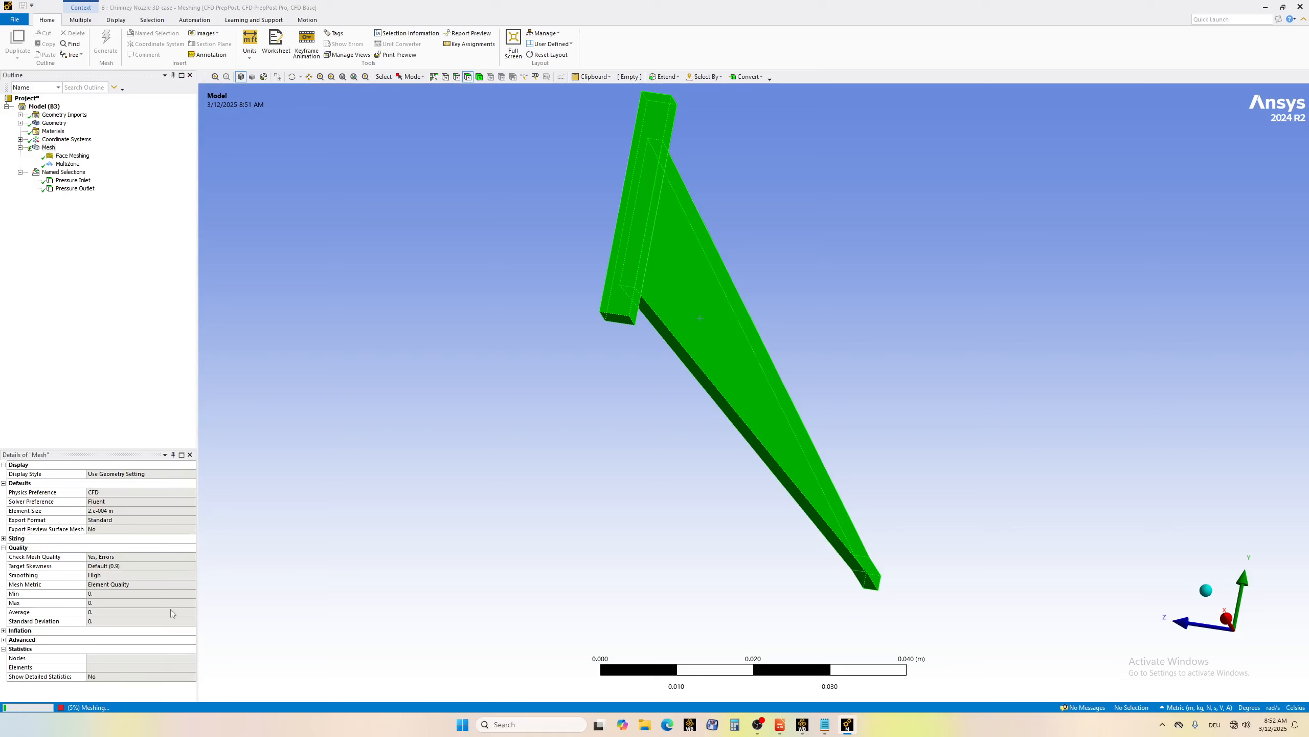
{"action": "left_click", "coordinate": [93, 712]}
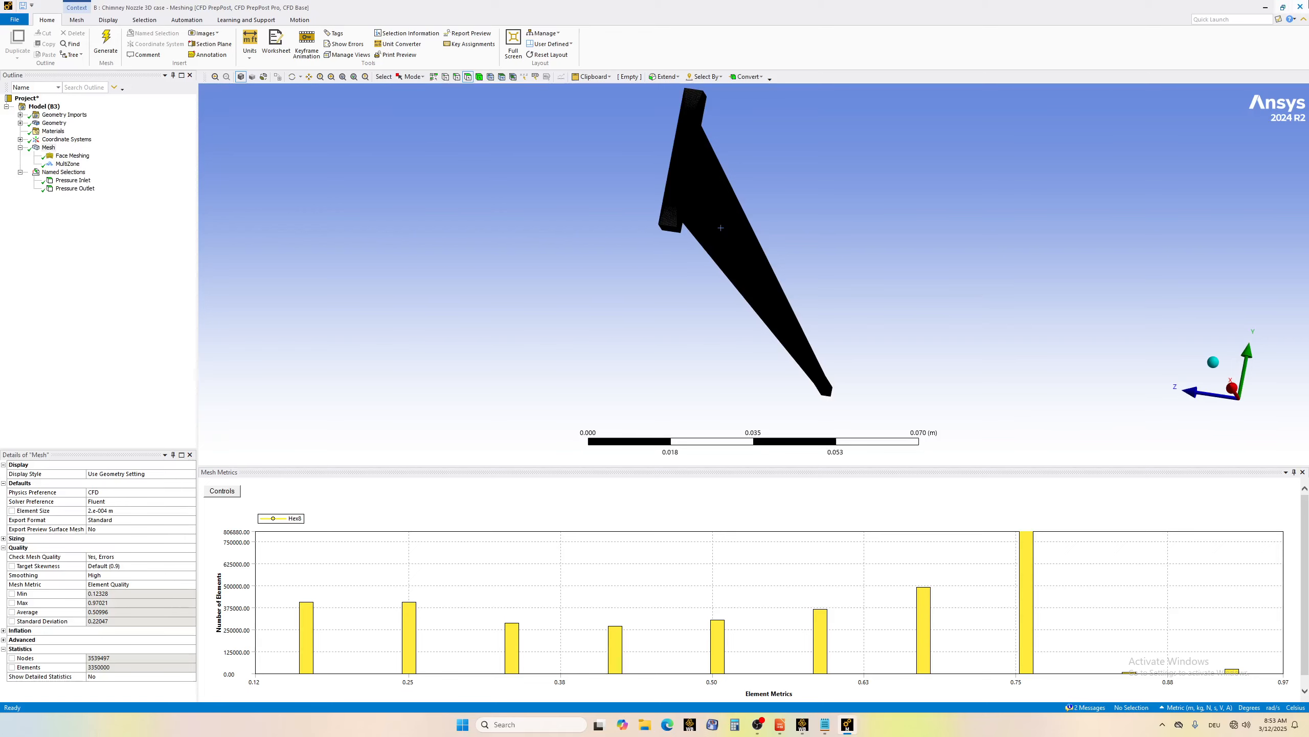
- Close the mesh editor, return to Workbench and open the Setup of the Chimney Nozzle 3D case system
{"action": "left_click", "coordinate": [1306, 5]}
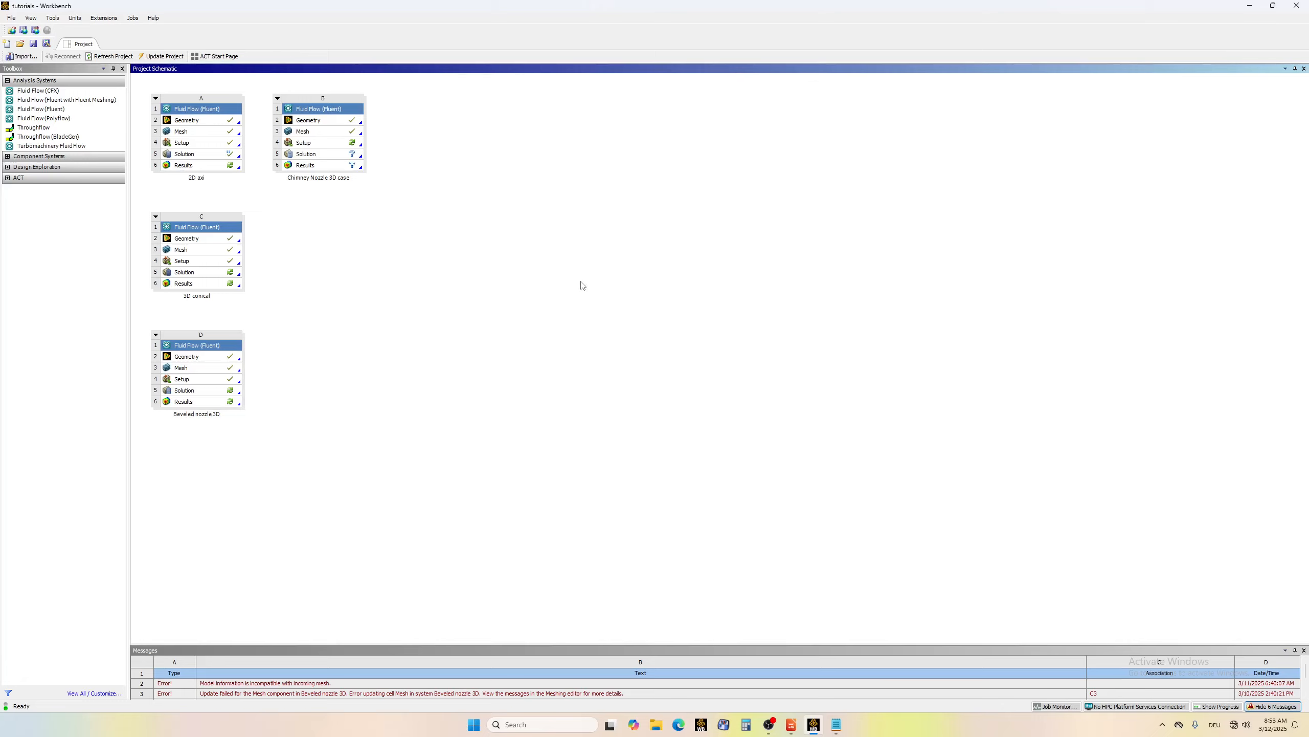
{"action": "left_click", "coordinate": [335, 133]}
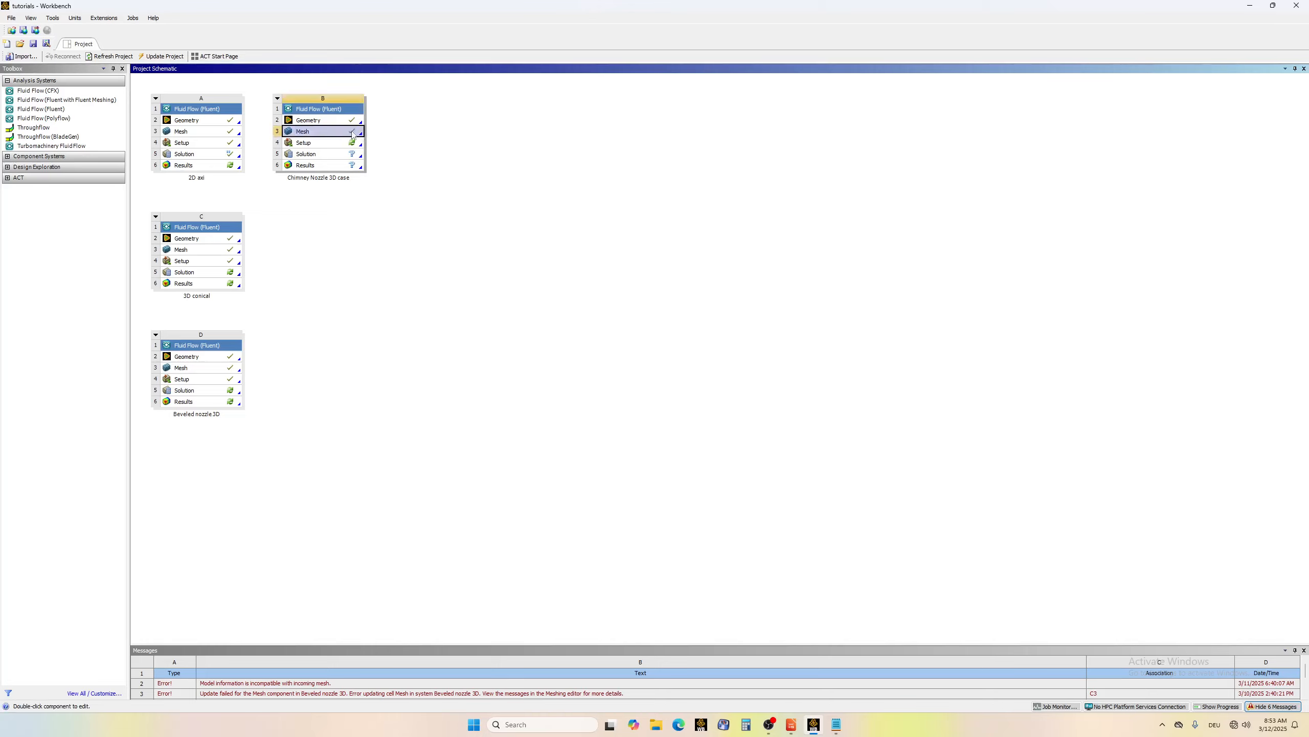
{"action": "left_click", "coordinate": [316, 146]}
{"action": "left_click", "coordinate": [325, 145]}
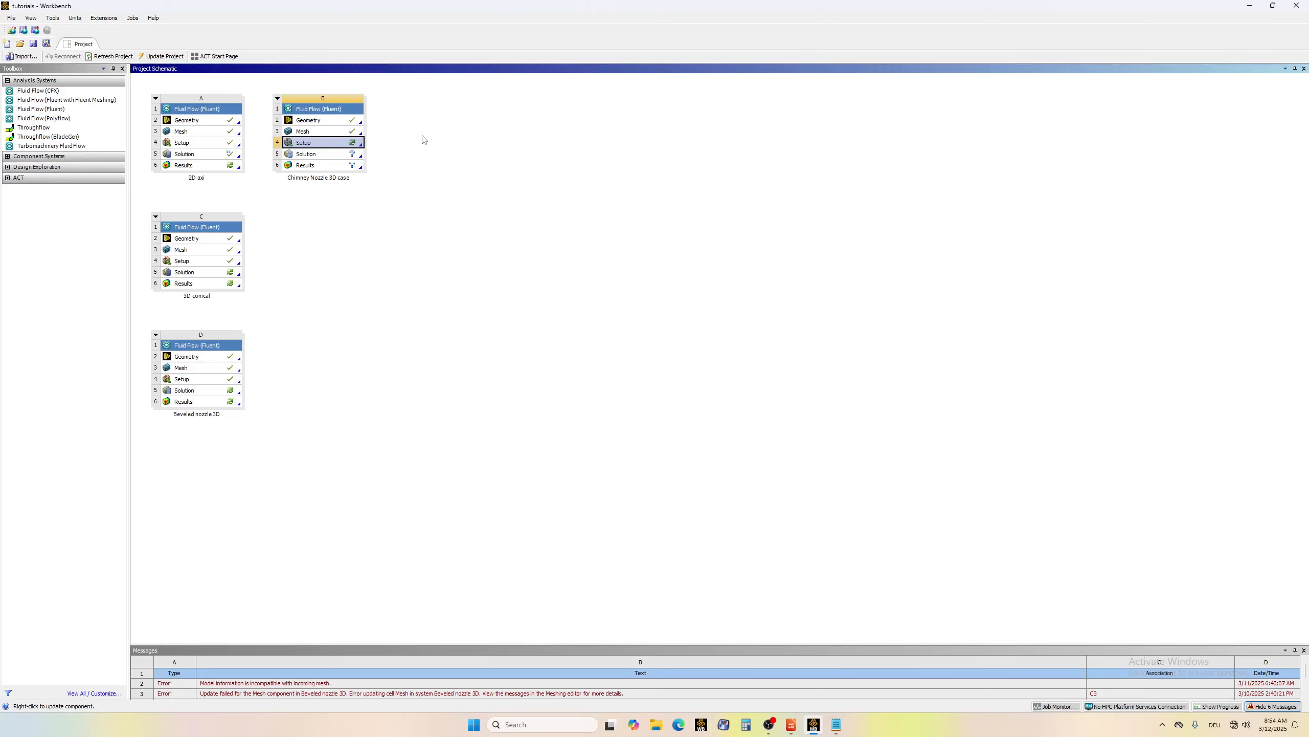
{"action": "double_click", "coordinate": [324, 145]}
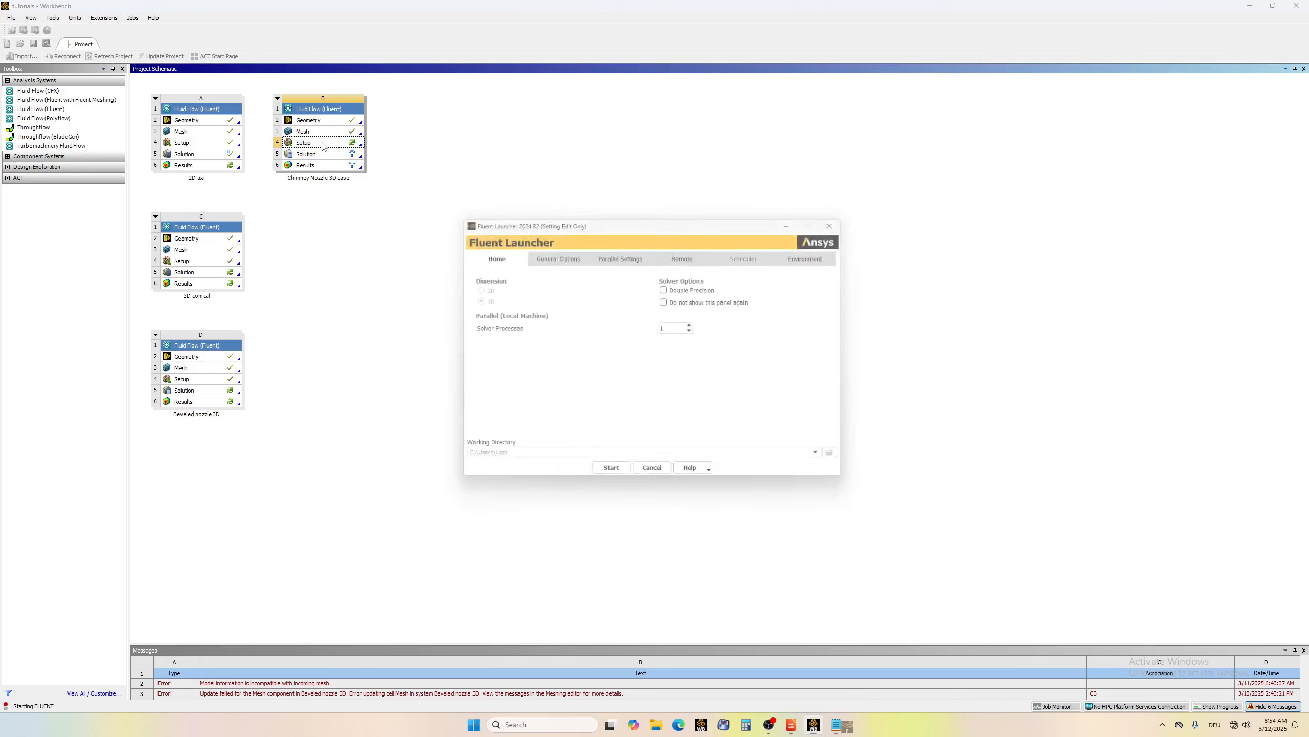
- Start Fluent for the 3D case with double precision enabled and 62 solver processes
{"action": "left_click", "coordinate": [668, 287]}
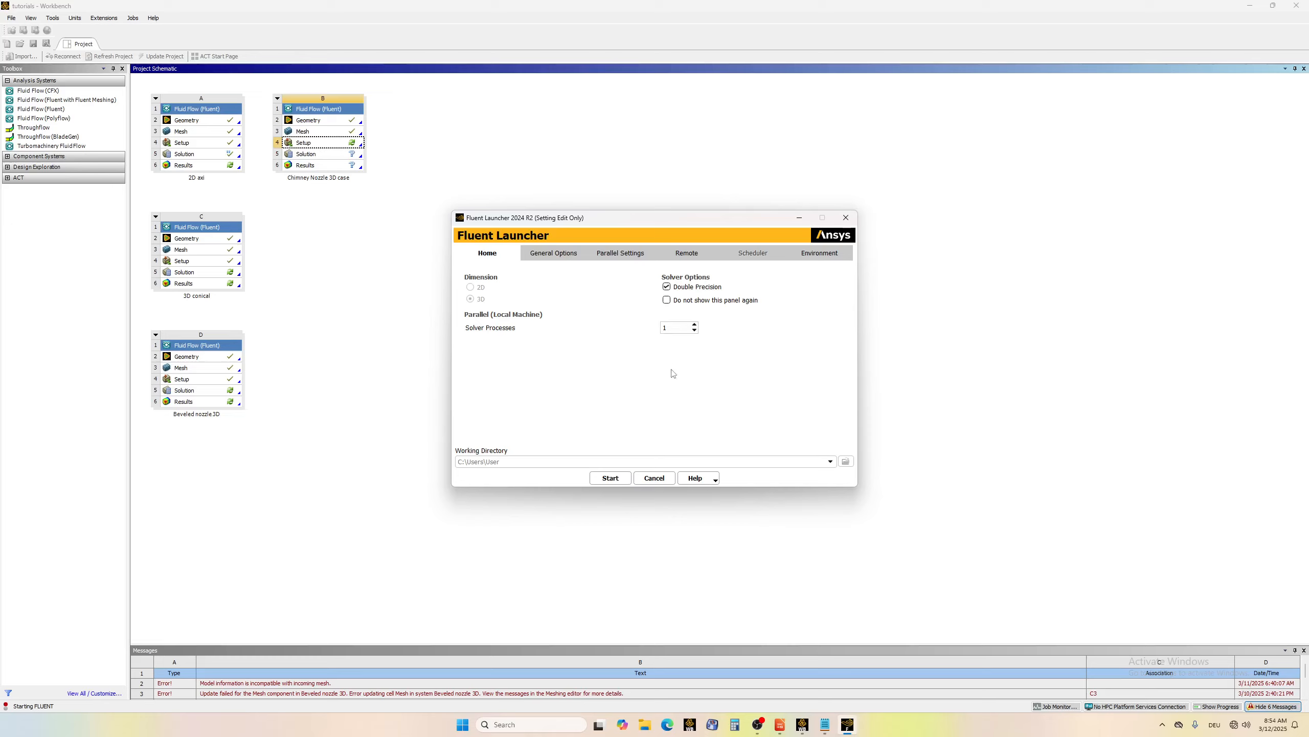
{"action": "left_click", "coordinate": [559, 254]}
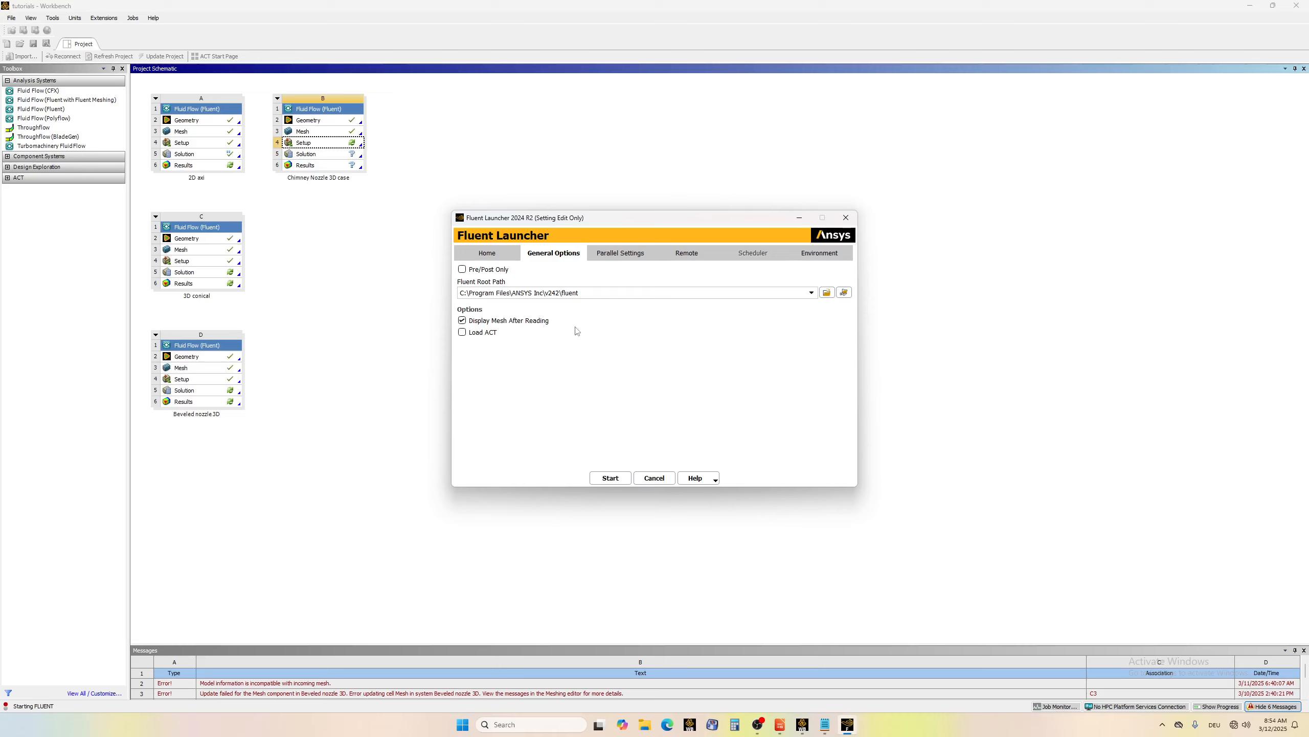
{"action": "left_click", "coordinate": [505, 256]}
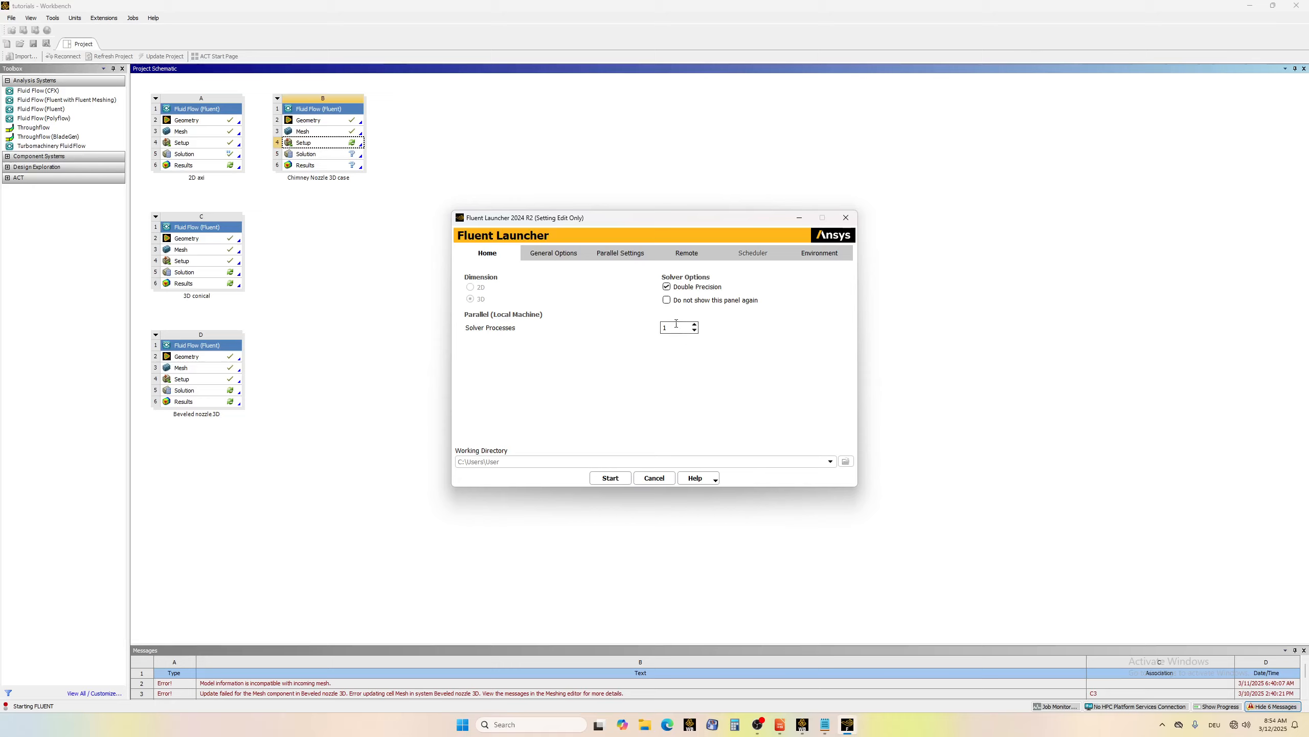
{"action": "left_click_drag", "start_coordinate": [676, 324], "coordinate": [662, 326]}
{"action": "type", "text": "62"}
{"action": "left_click", "coordinate": [611, 481]}
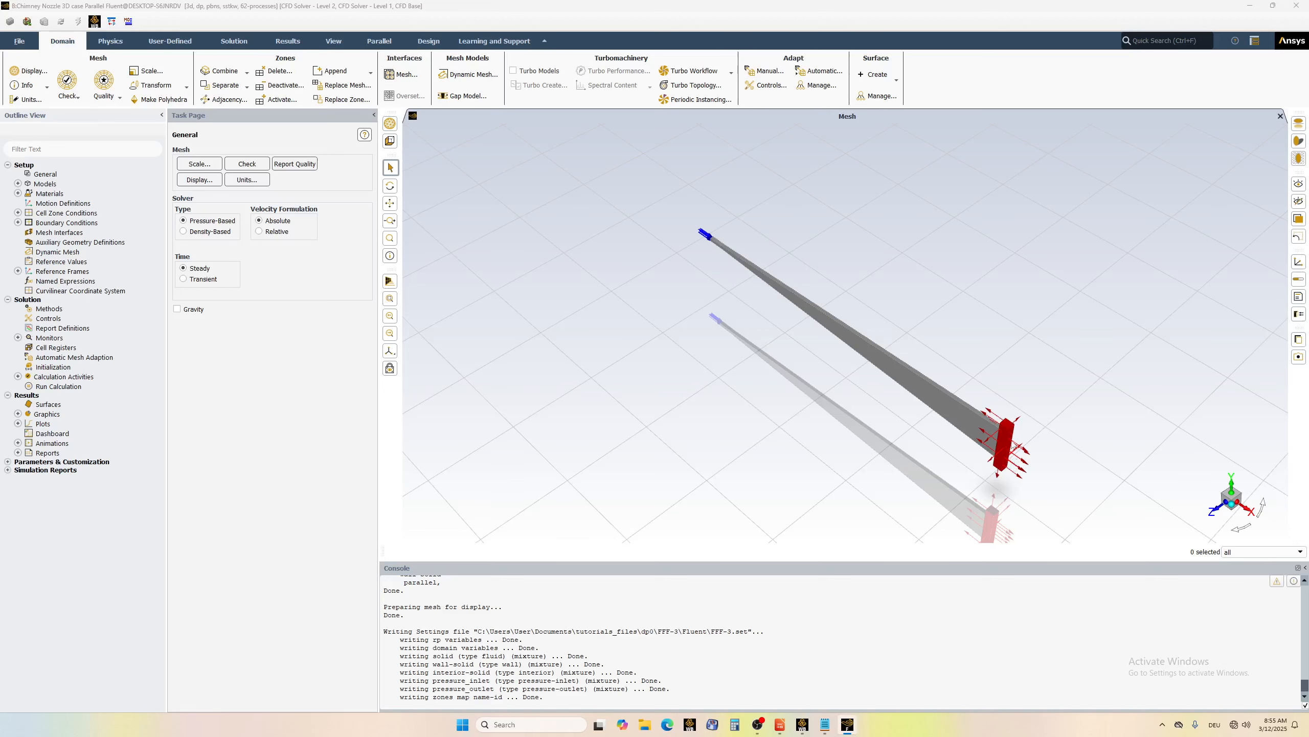
- Set the view length unit of the mesh scaling settings to mm without rescaling the nozzle mesh
{"action": "scroll", "coordinate": [708, 238], "scroll_direction": "up", "scroll_amount": 3}
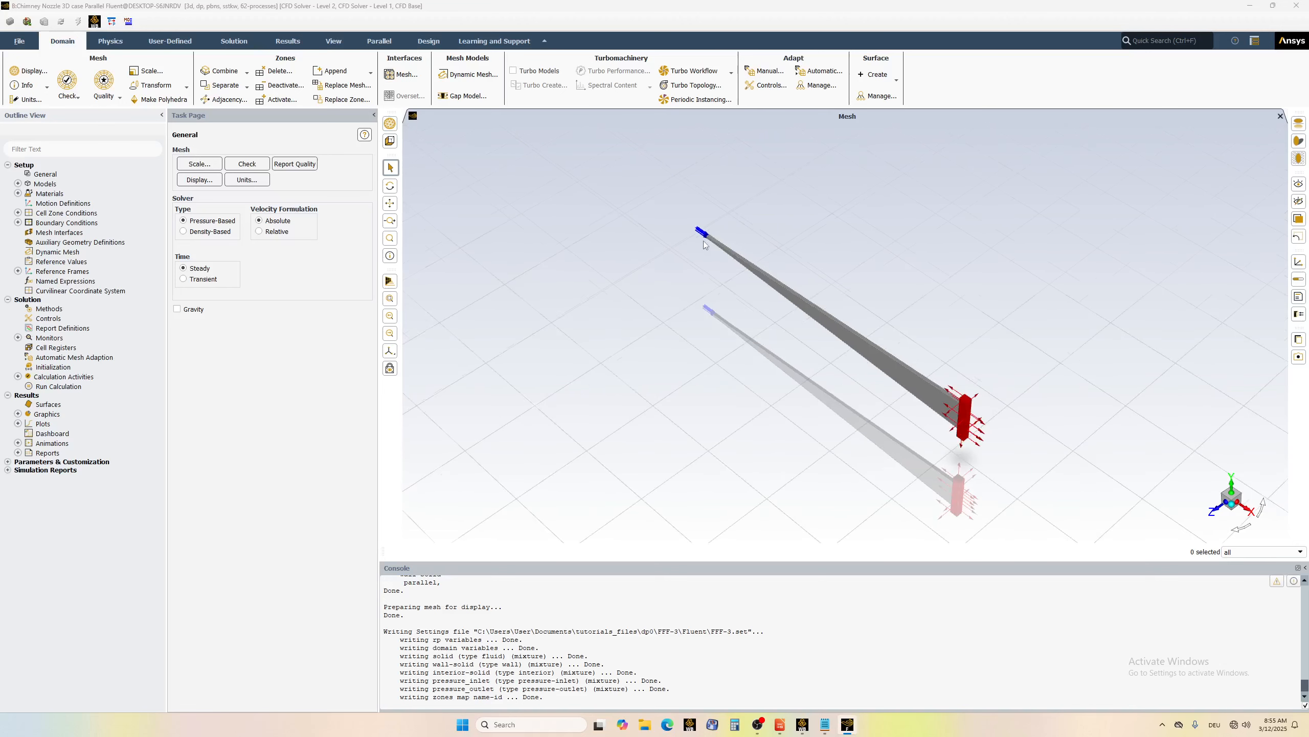
{"action": "scroll", "coordinate": [708, 238], "scroll_direction": "up", "scroll_amount": 3}
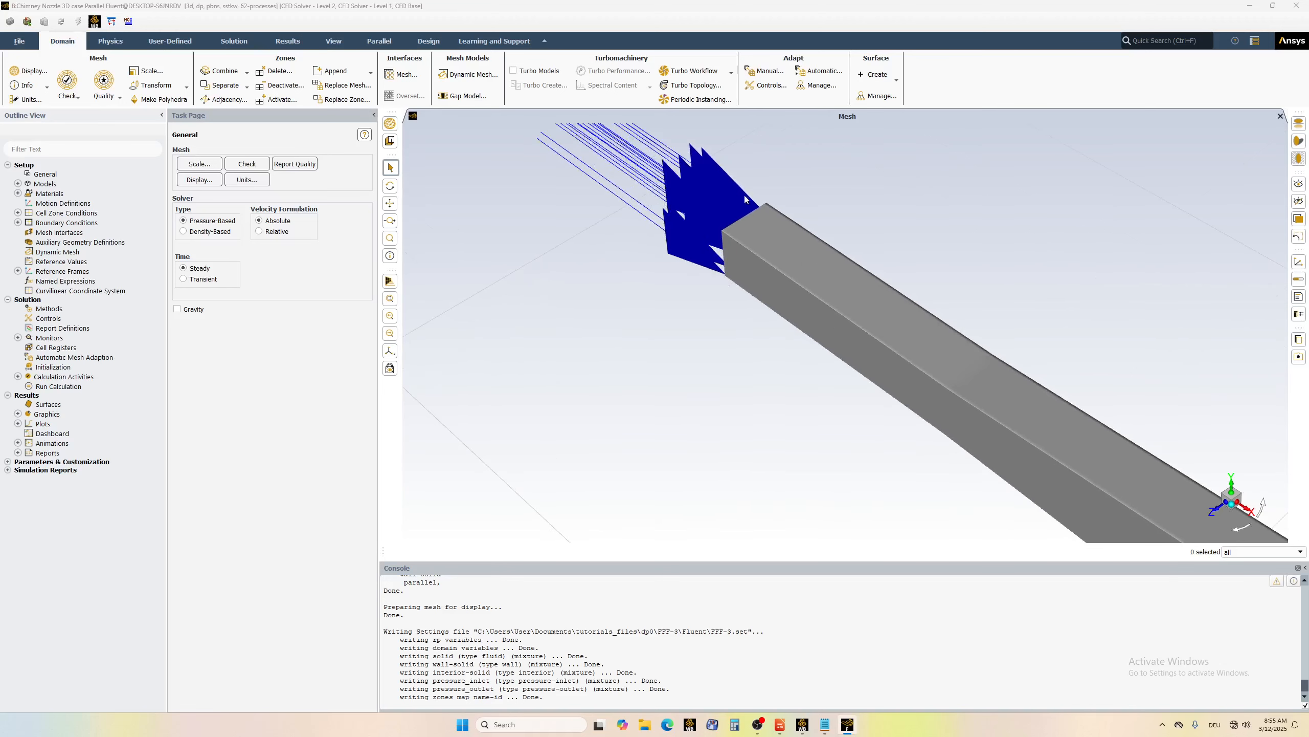
{"action": "scroll", "coordinate": [831, 338], "scroll_direction": "down", "scroll_amount": 5}
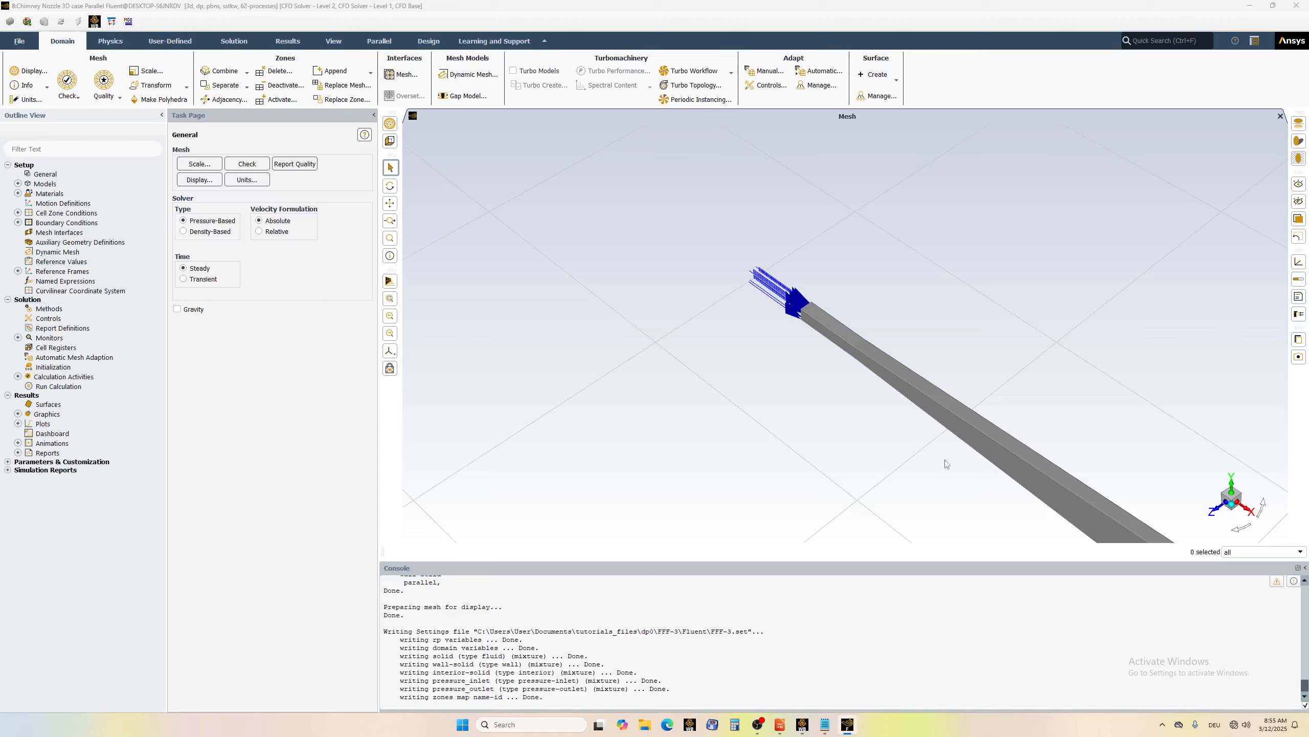
{"action": "scroll", "coordinate": [819, 444], "scroll_direction": "up", "scroll_amount": 1}
{"action": "scroll", "coordinate": [1101, 464], "scroll_direction": "down", "scroll_amount": 3}
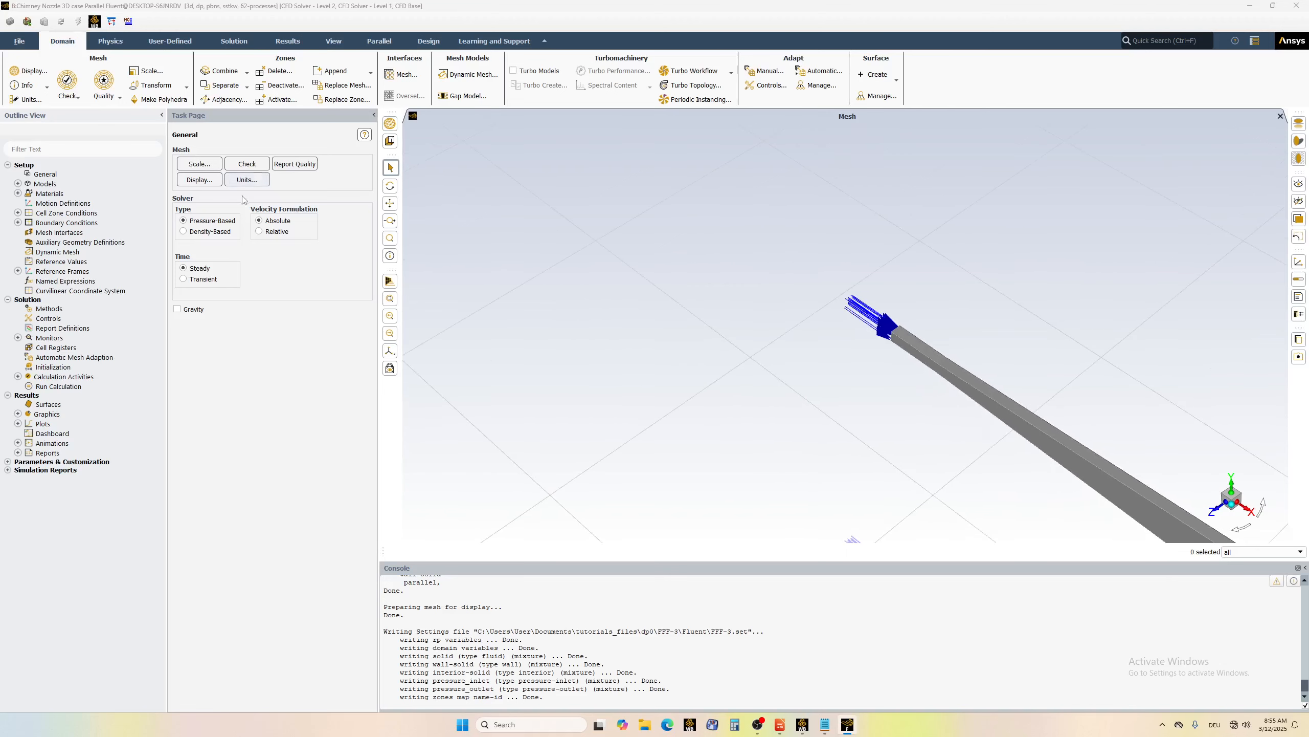
{"action": "left_click", "coordinate": [200, 163]}
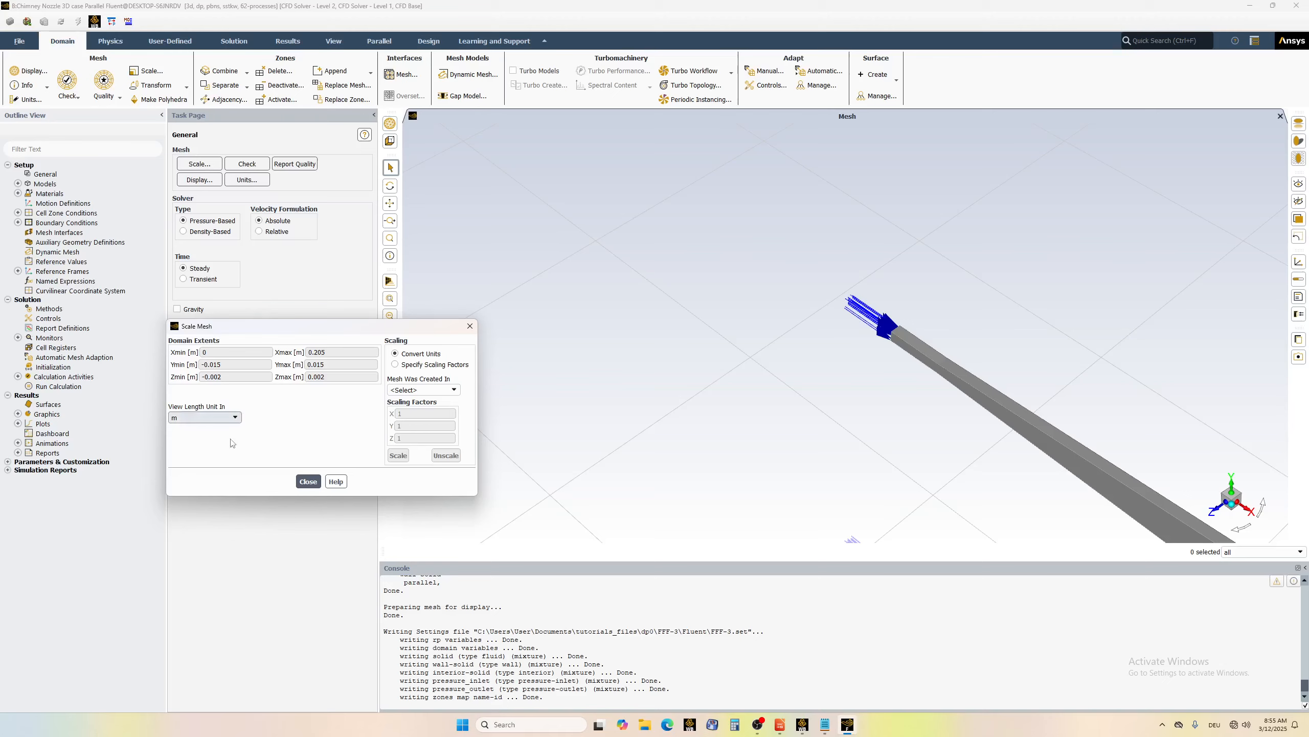
{"action": "left_click", "coordinate": [198, 418]}
{"action": "left_click", "coordinate": [214, 447]}
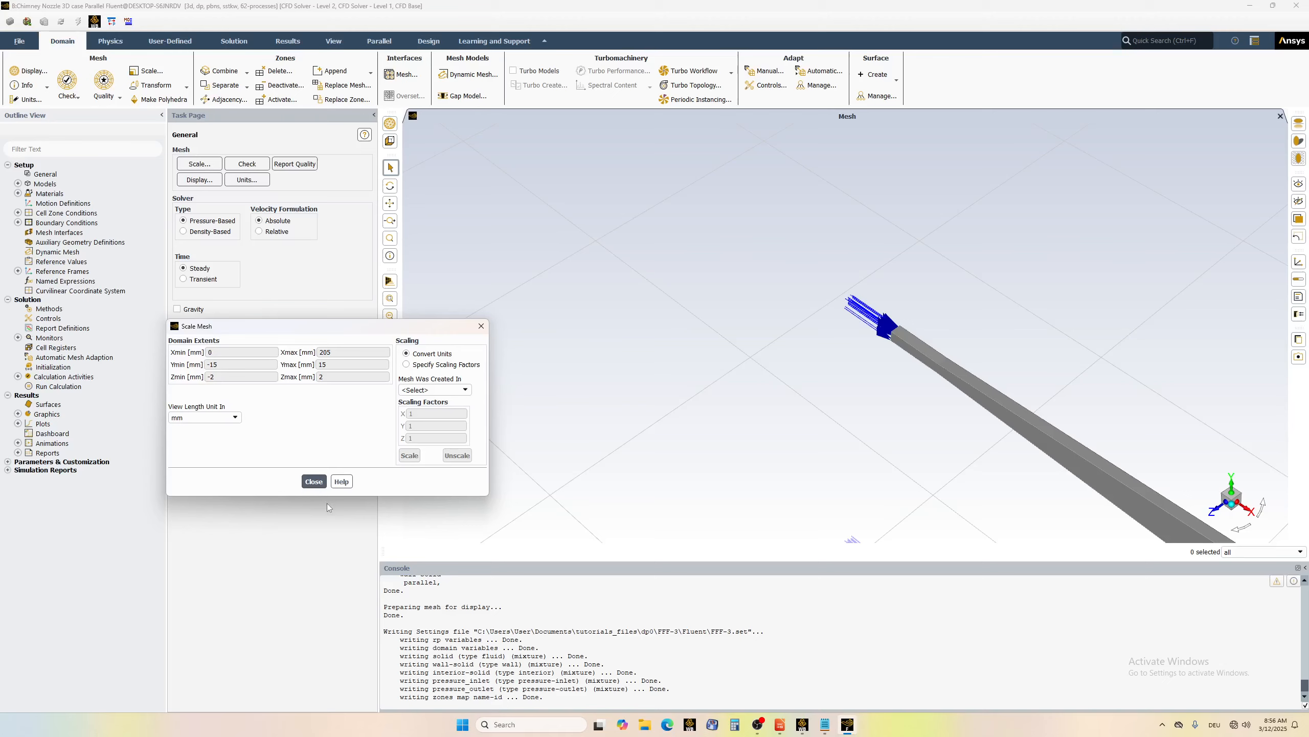
{"action": "left_click", "coordinate": [314, 480]}
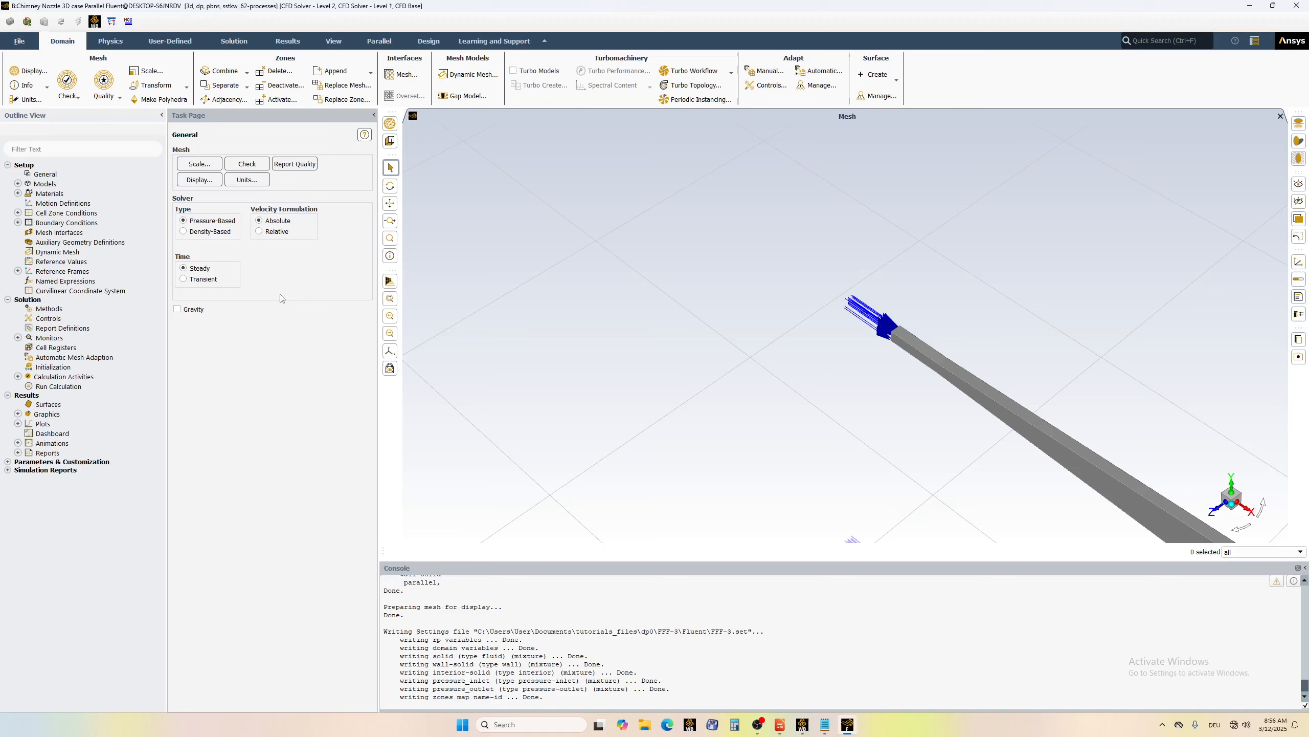
- Check the mesh and report its quality, examining the minimum orthogonal quality and maximum aspect ratio
{"action": "left_click", "coordinate": [247, 164]}
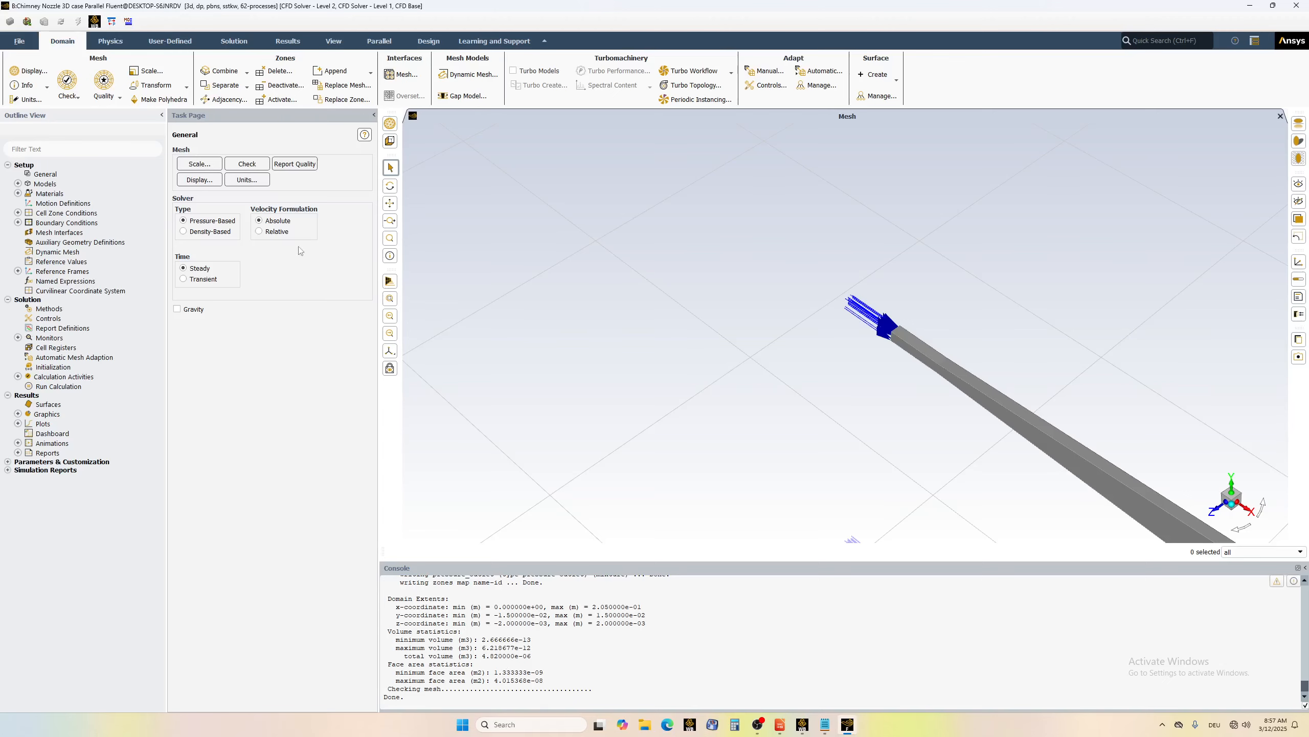
{"action": "left_click", "coordinate": [296, 164]}
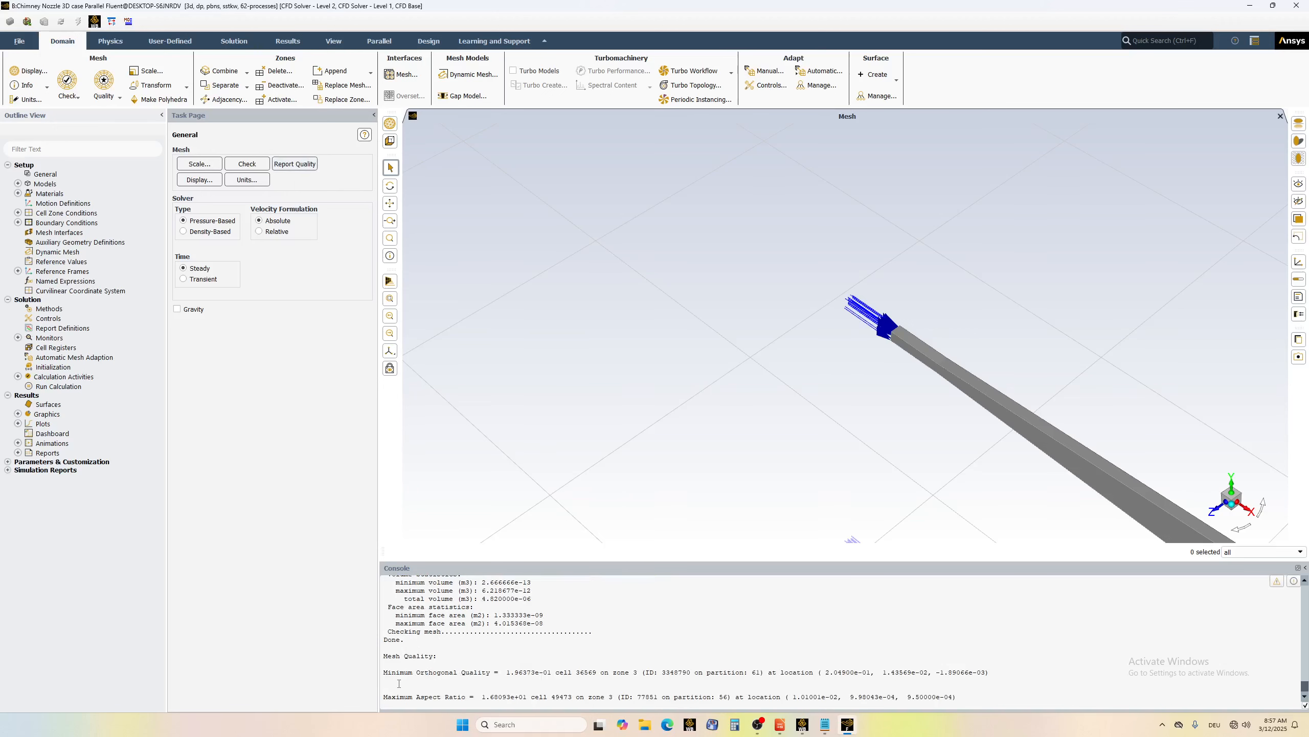
{"action": "left_click_drag", "start_coordinate": [416, 674], "coordinate": [494, 674]}
{"action": "left_click", "coordinate": [446, 699]}
- Open a new unit definition for the density quantity, starting from kg/m^3
{"action": "left_click", "coordinate": [243, 180]}
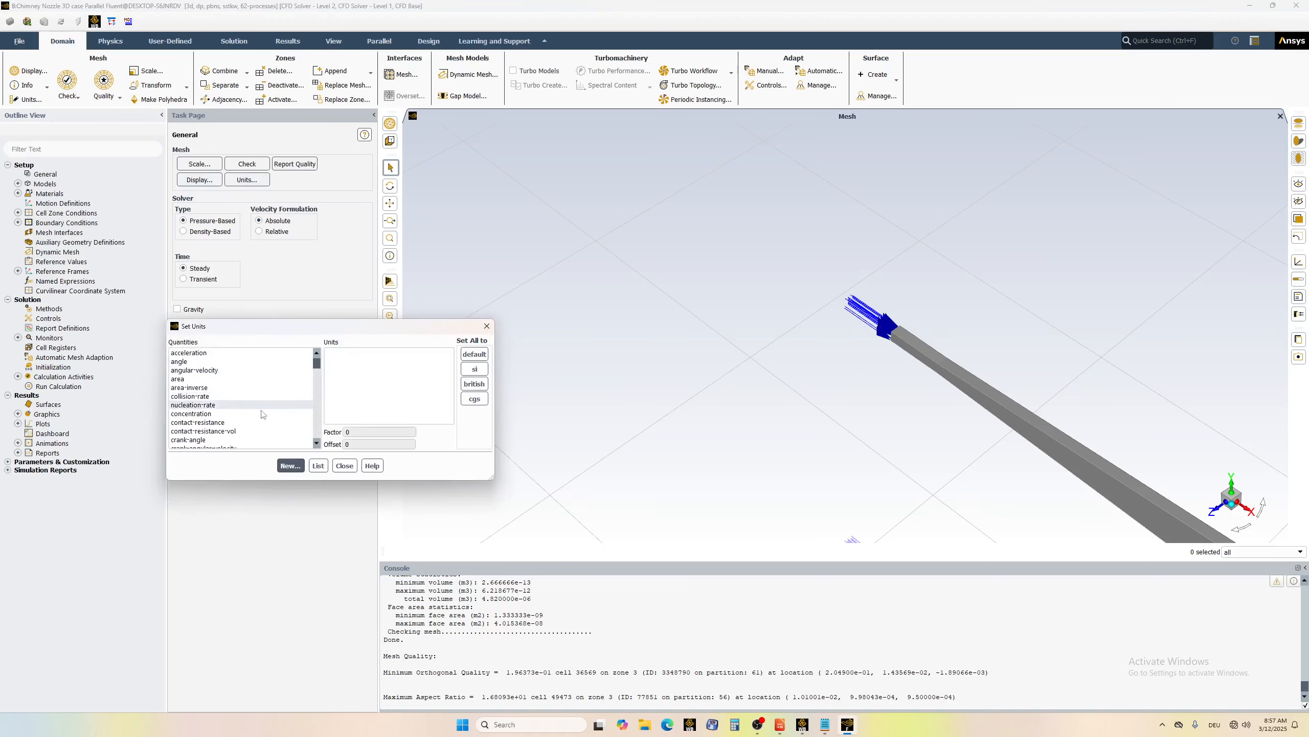
{"action": "scroll", "coordinate": [230, 420], "scroll_direction": "down", "scroll_amount": 3}
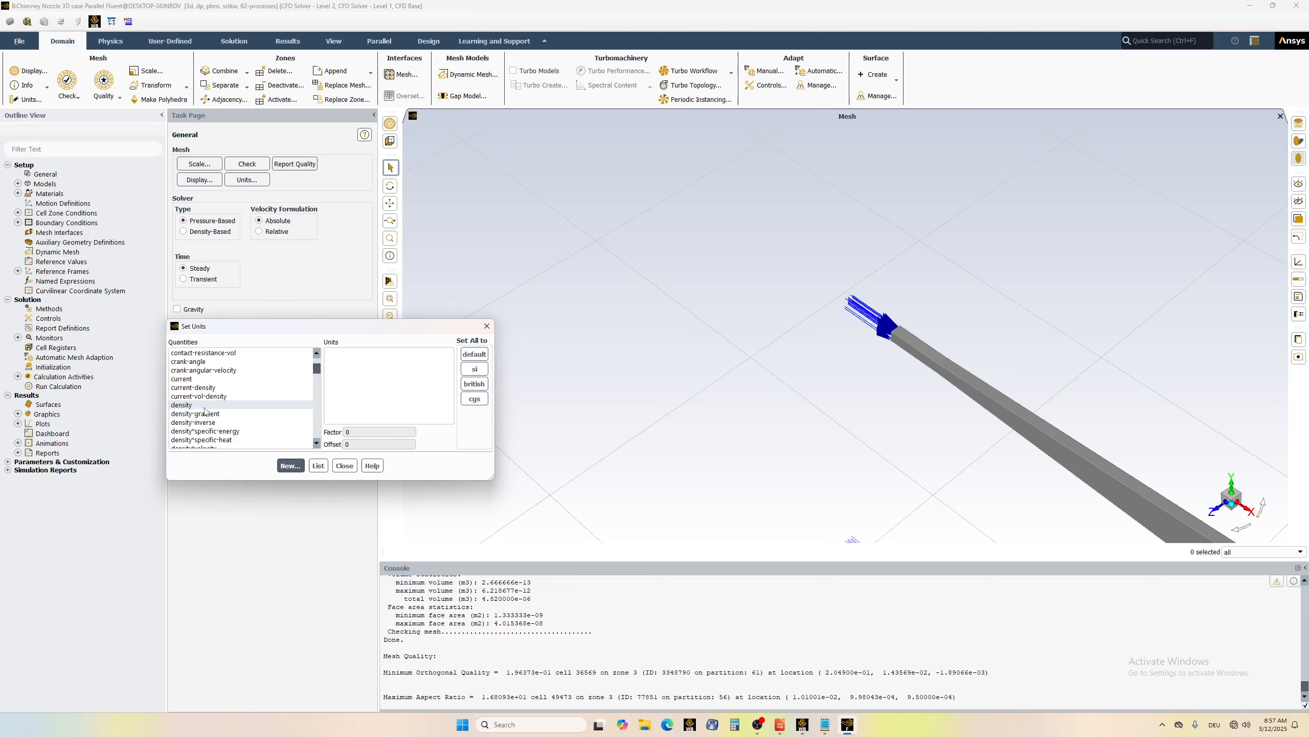
{"action": "left_click", "coordinate": [206, 405]}
{"action": "left_click", "coordinate": [384, 352]}
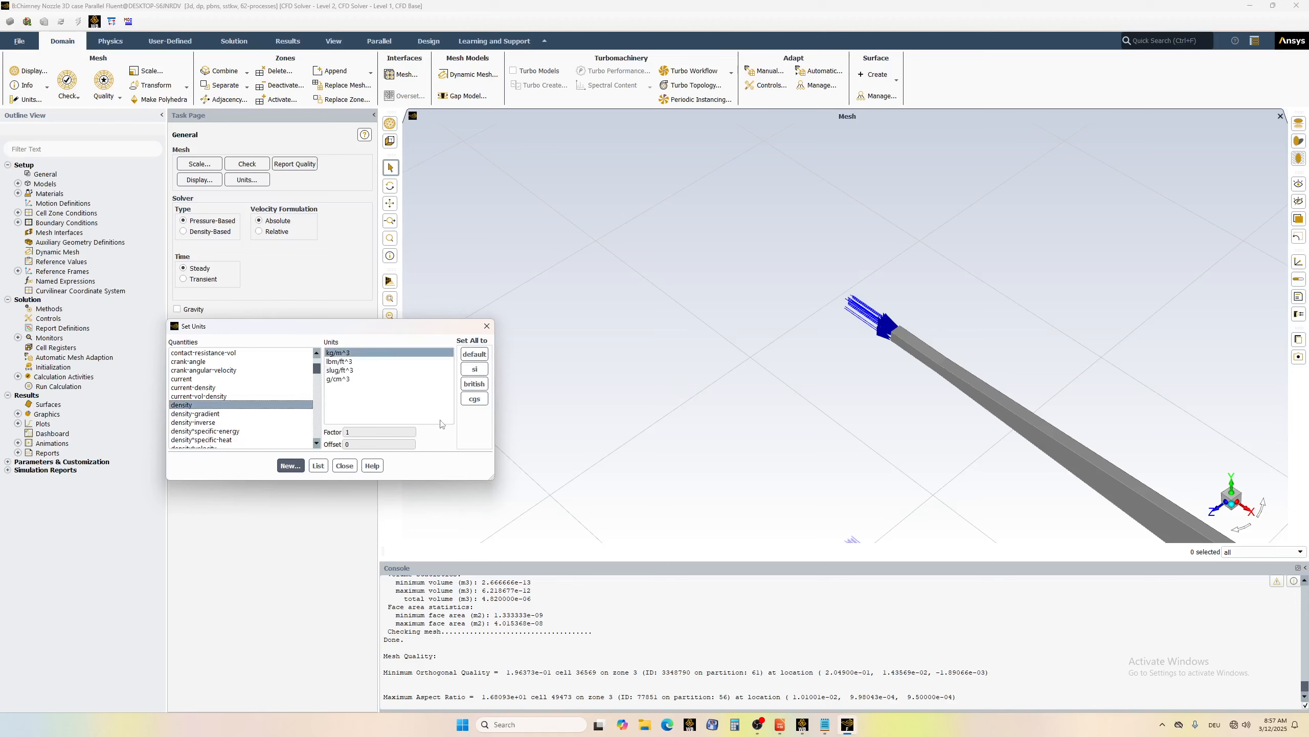
{"action": "left_click", "coordinate": [291, 466]}
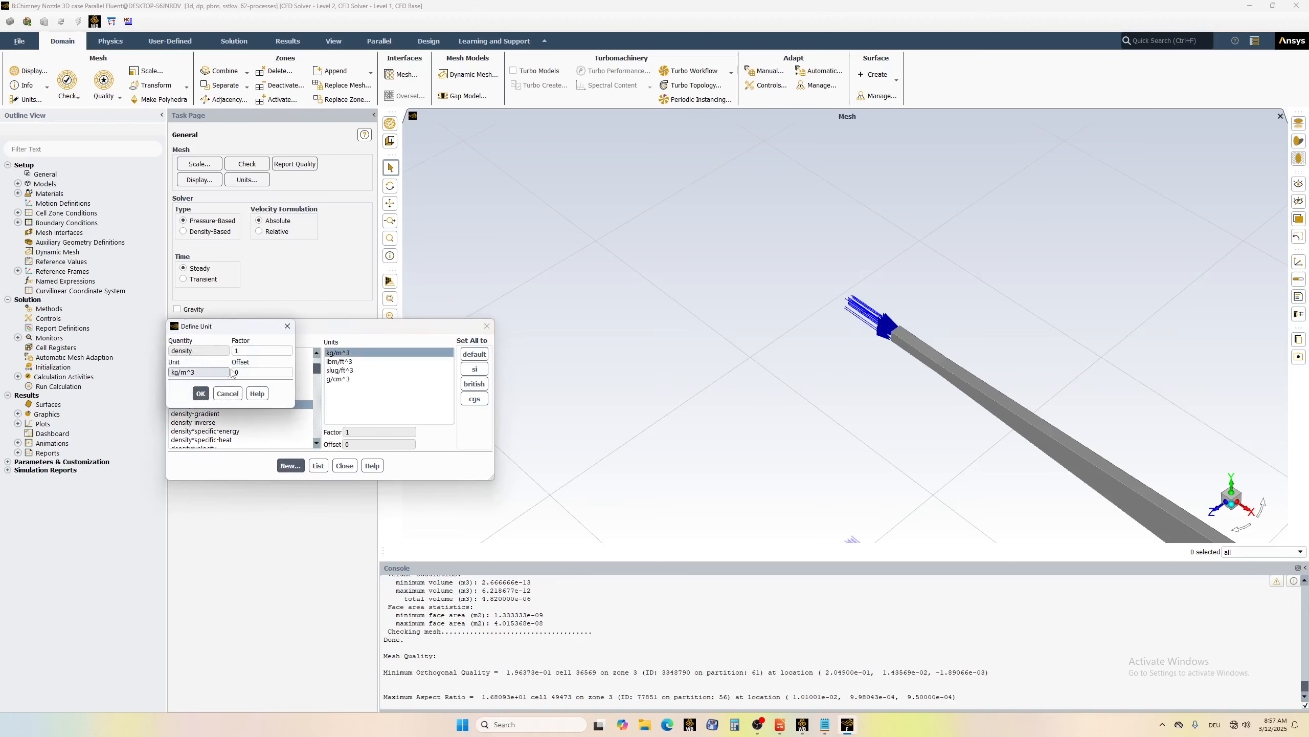
- Name the new density unit x10^19-atoms/cm^3 and open its conversion factor for editing
{"action": "left_click_drag", "start_coordinate": [207, 371], "coordinate": [137, 371]}
{"action": "type", "text": "x"}
{"action": "type", "text": "1"}
{"action": "type", "text": "0^^"}
{"action": "type", "text": "19"}
{"action": "type", "text": "-atom"}
{"action": "type", "text": "s/cm"}
{"action": "type", "text": "^^"}
{"action": "key", "text": "BackSpace"}
{"action": "type", "text": "3"}
{"action": "left_click", "coordinate": [235, 350]}
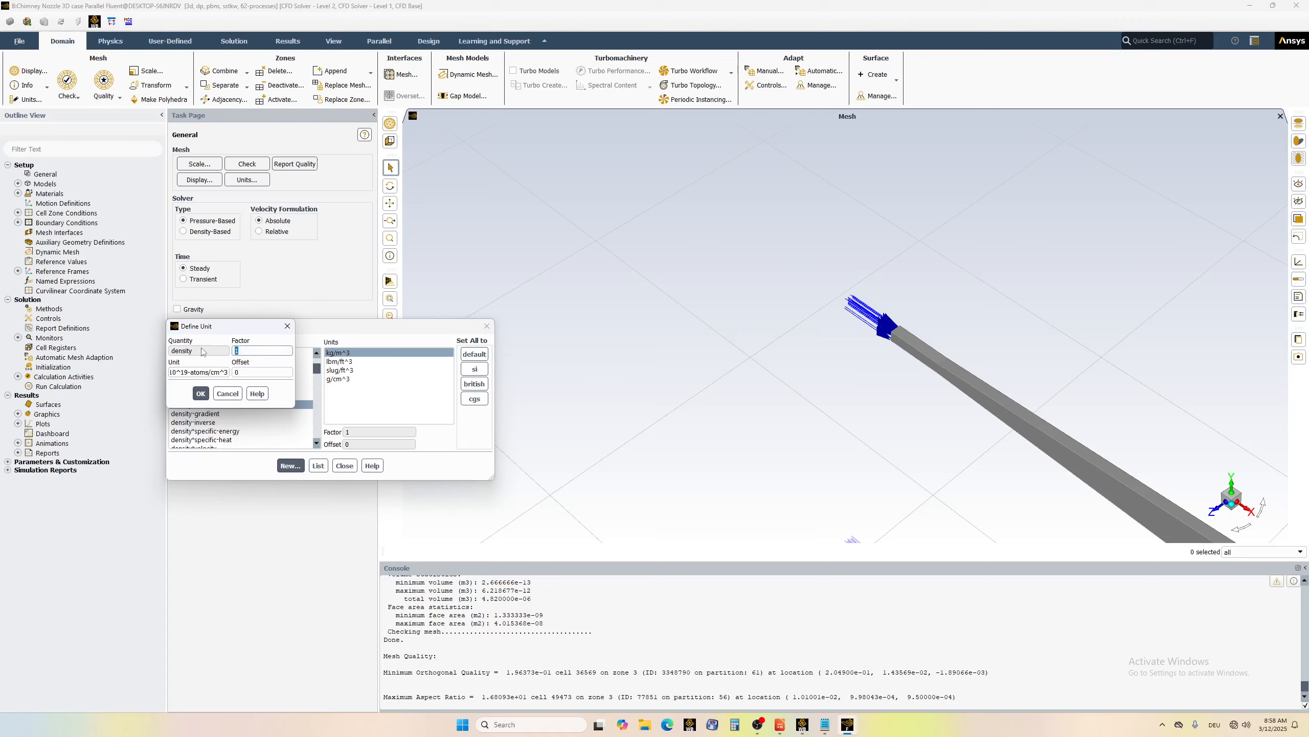
- Define the custom density unit 10^19-atoms/cm^3 with a factor of 0.0064 and finish the unit settings
{"action": "type", "text": "0.0064"}
{"action": "left_click", "coordinate": [201, 394]}
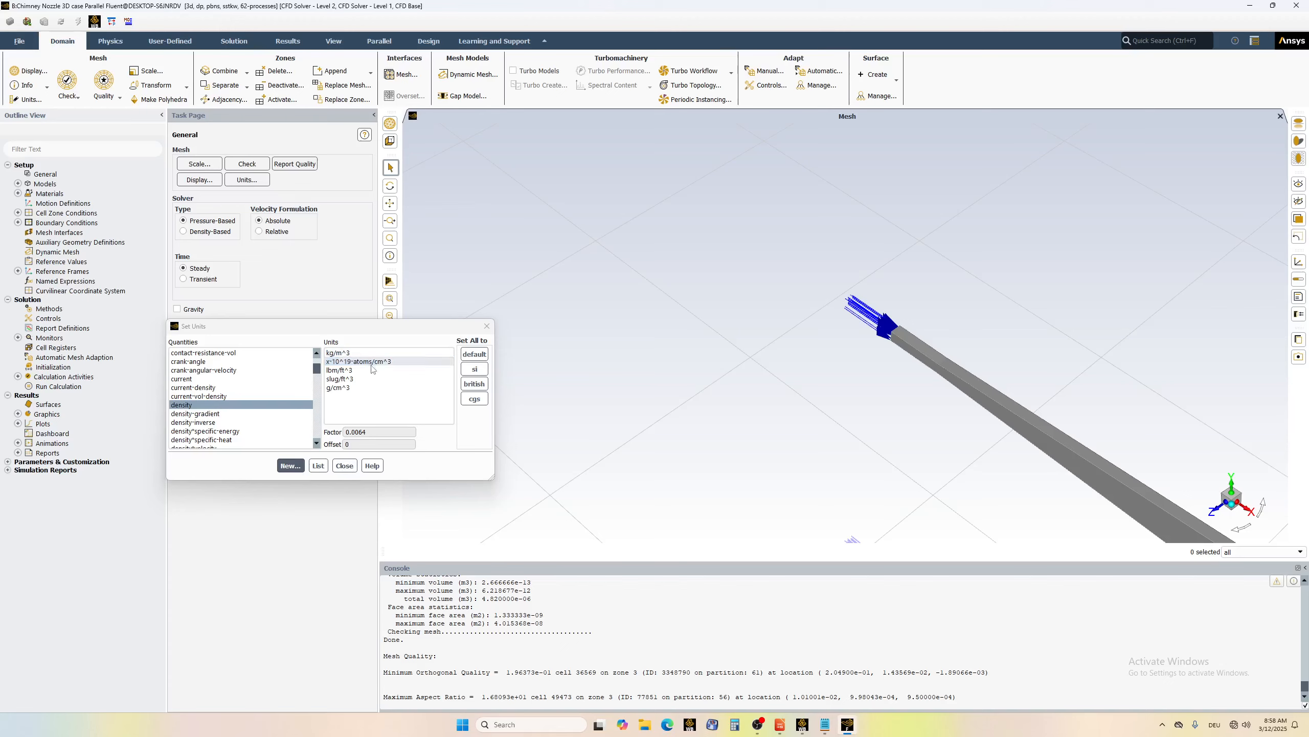
{"action": "left_click", "coordinate": [344, 467]}
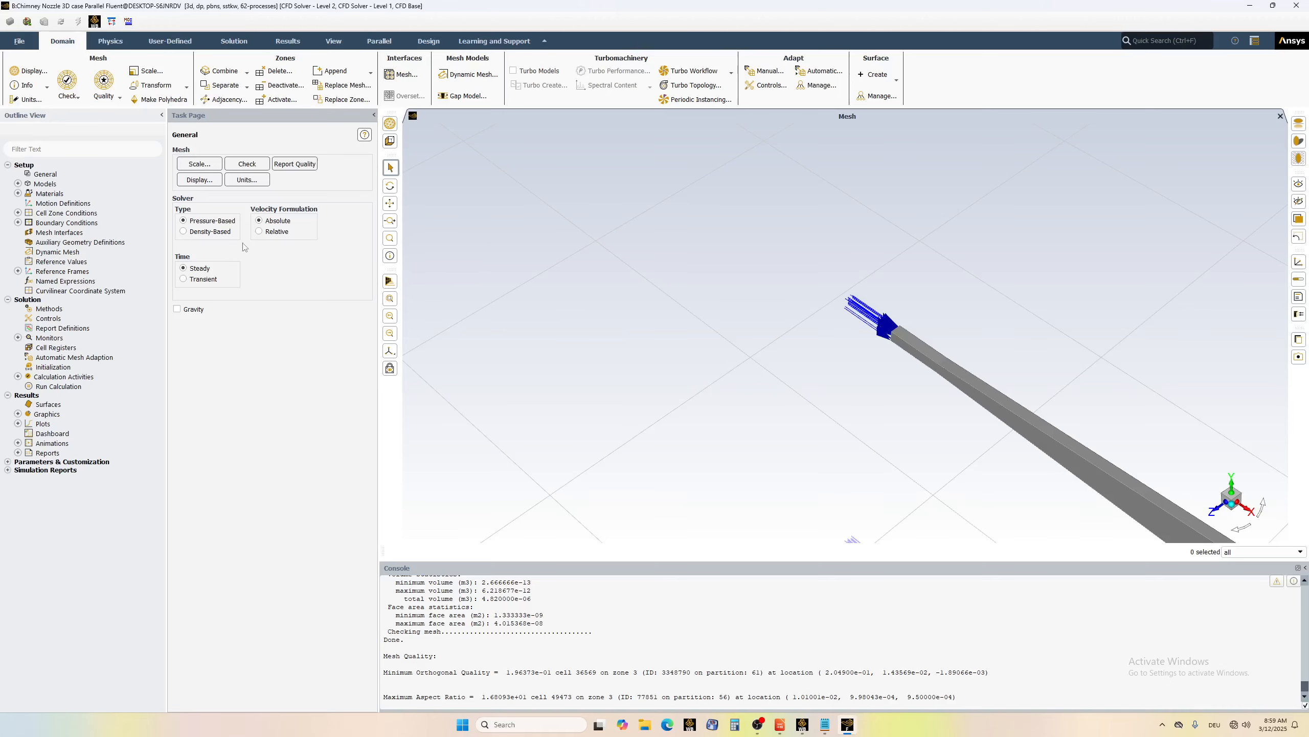
- Switch the solver type to density-based and enable the energy equation
{"action": "left_click", "coordinate": [198, 232]}
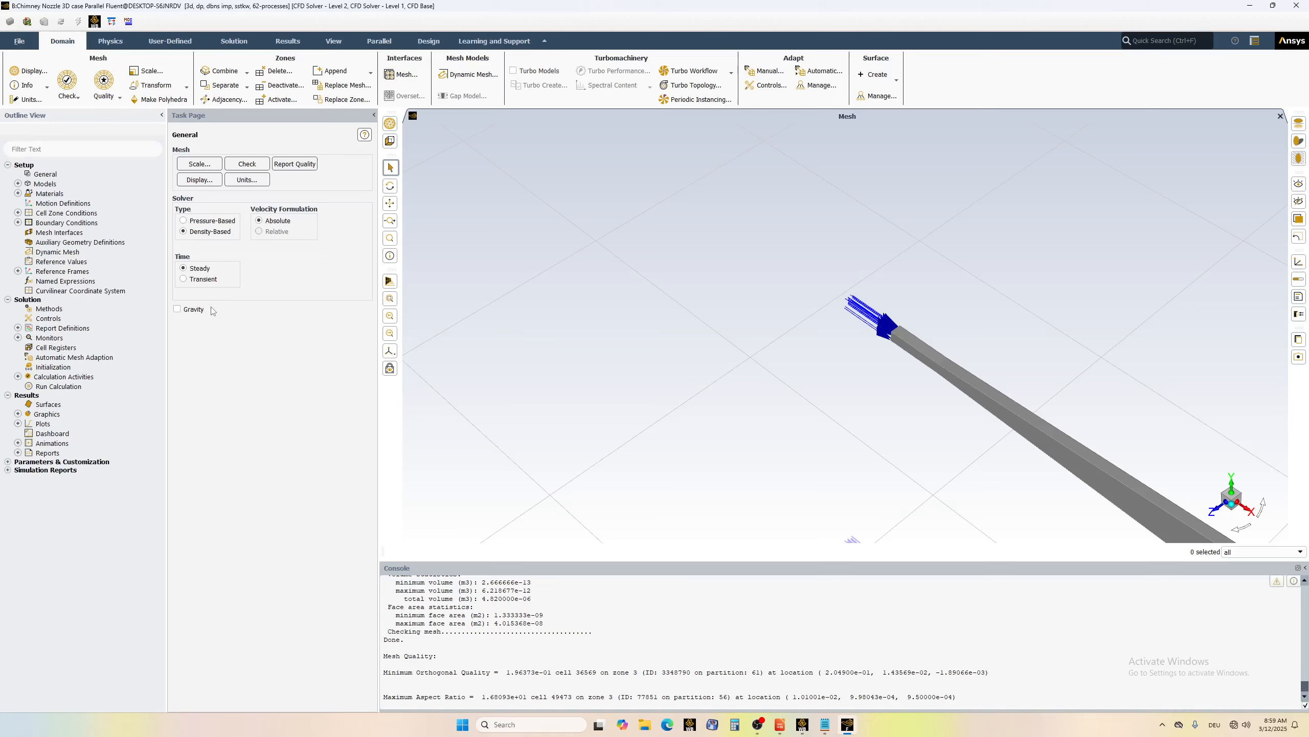
{"action": "left_click", "coordinate": [17, 183]}
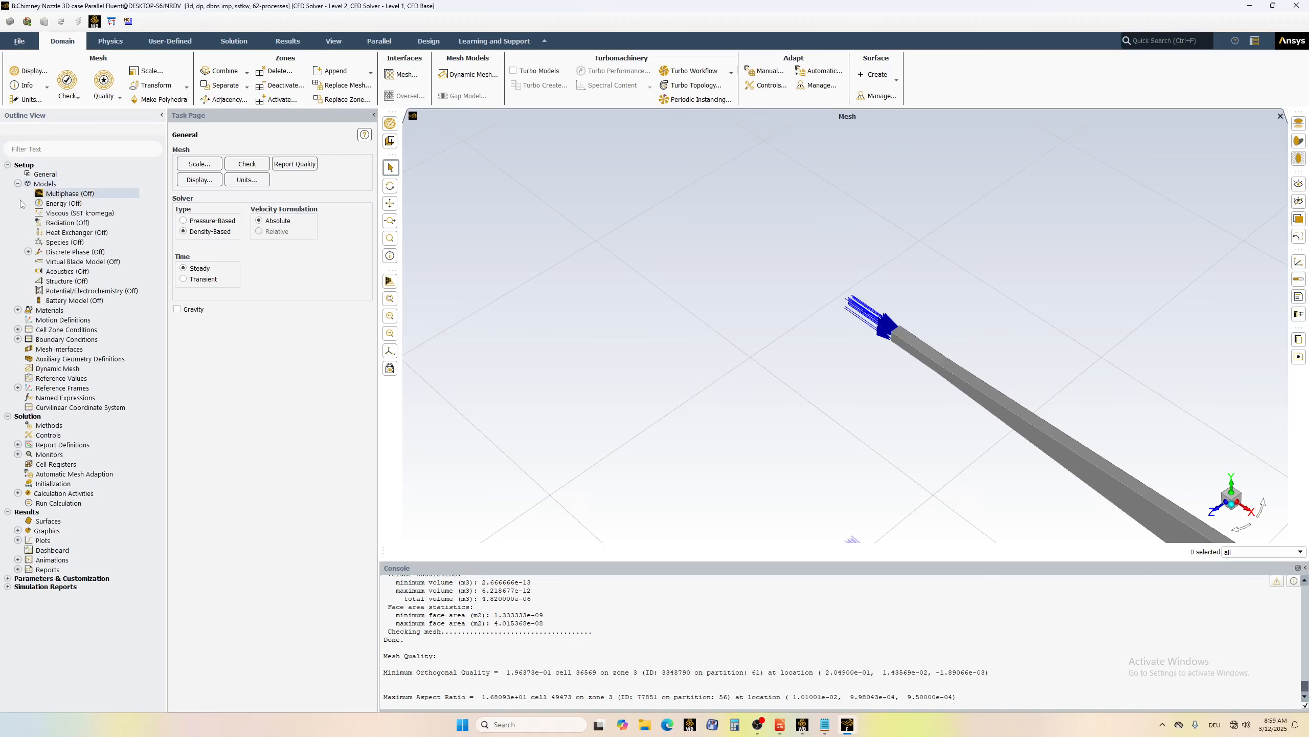
{"action": "left_click", "coordinate": [55, 203]}
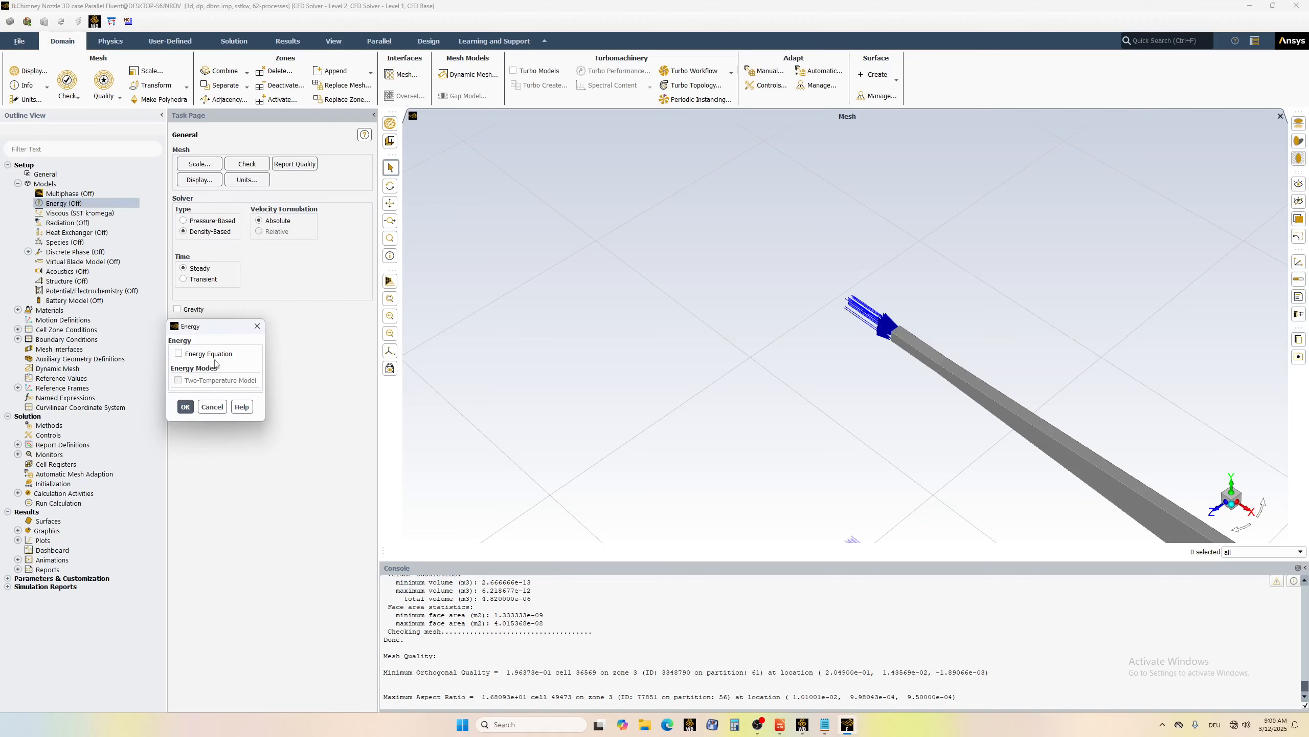
{"action": "left_click", "coordinate": [208, 353]}
{"action": "left_click", "coordinate": [185, 407]}
- Review the viscous model's constants and accept the SST k-omega turbulence model with its existing settings
{"action": "left_click", "coordinate": [73, 214]}
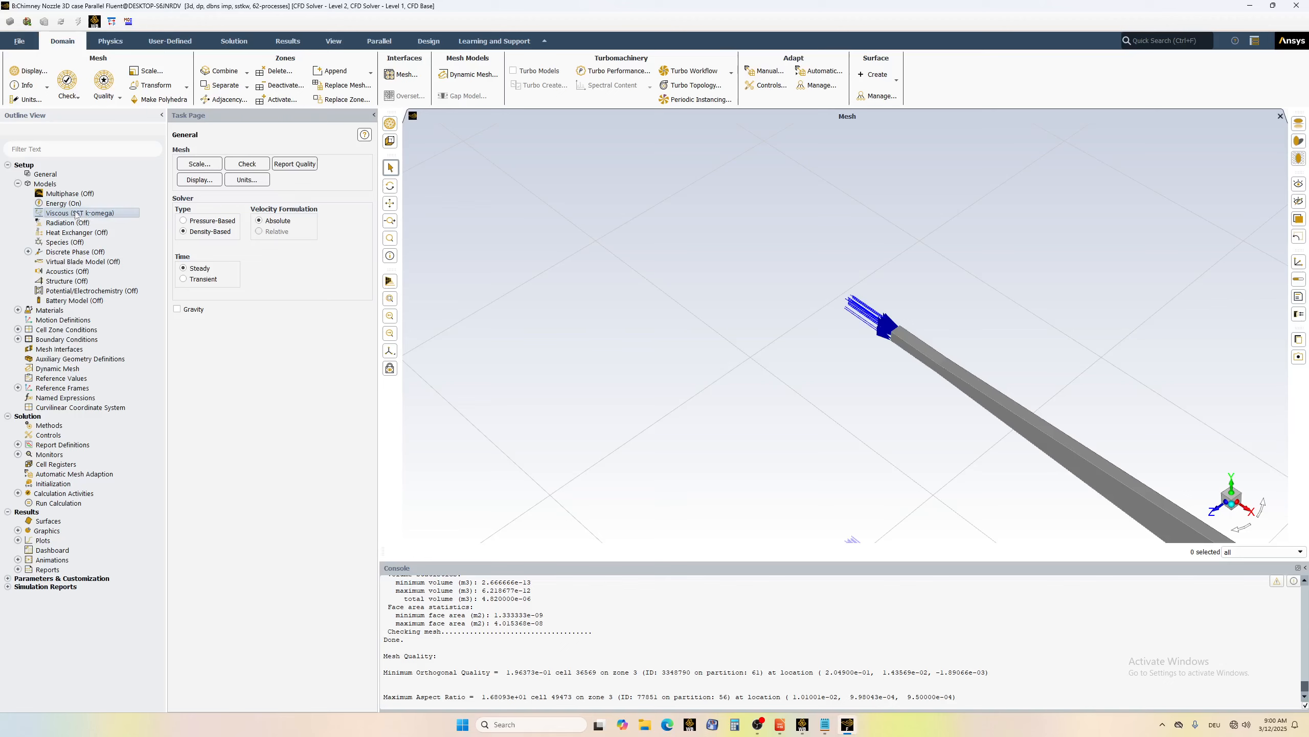
{"action": "double_click", "coordinate": [63, 216]}
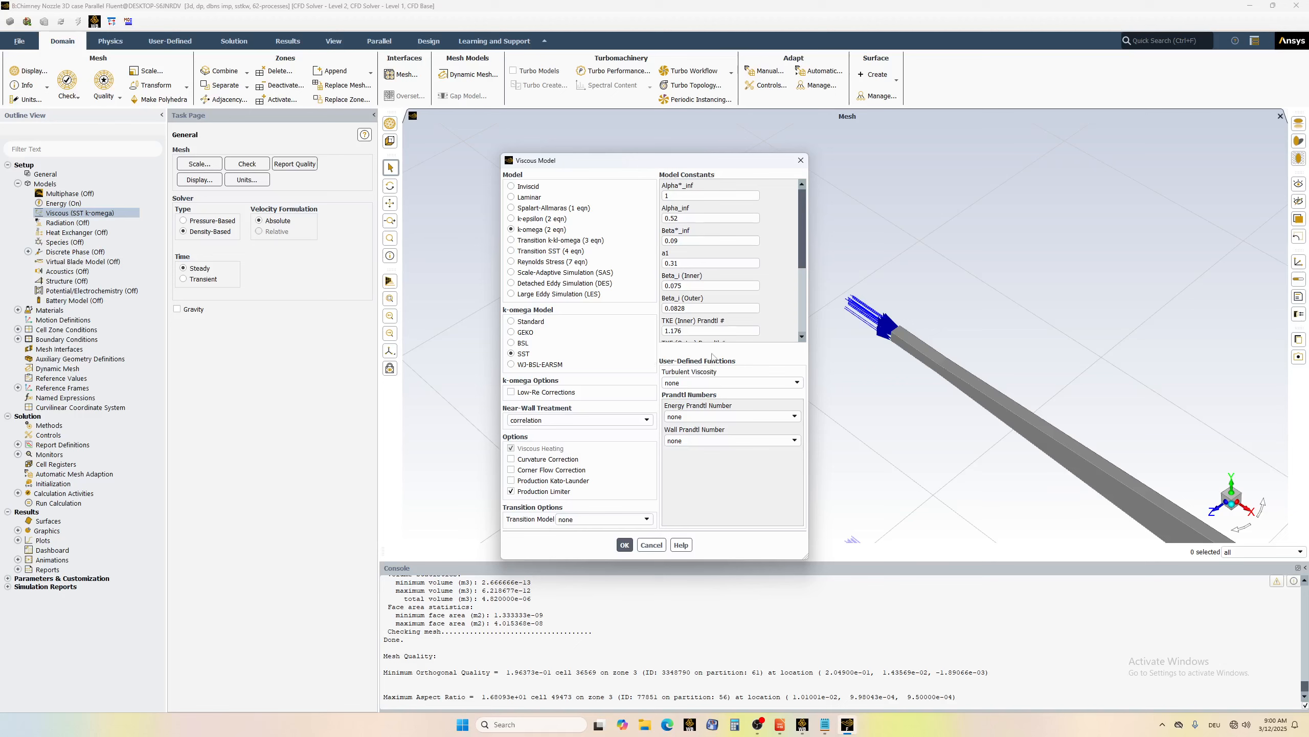
{"action": "left_click_drag", "start_coordinate": [804, 236], "coordinate": [813, 297]}
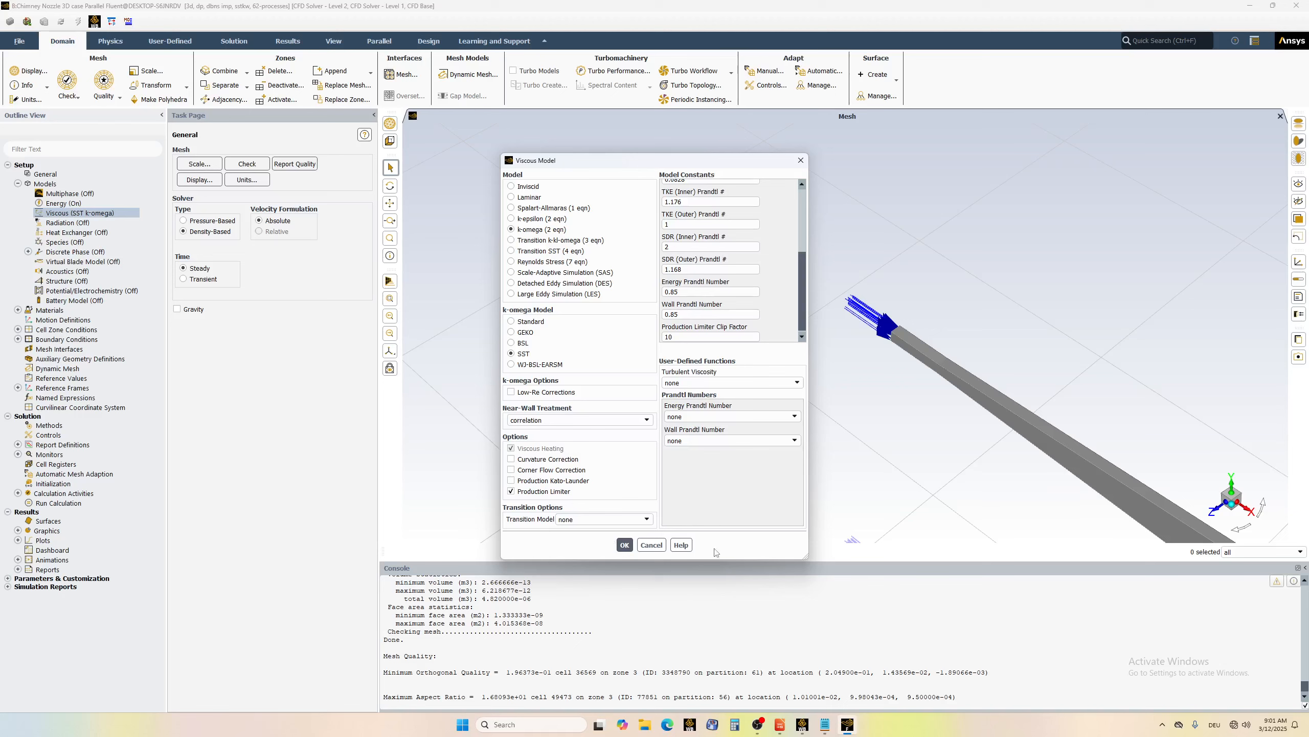
{"action": "left_click", "coordinate": [625, 545]}
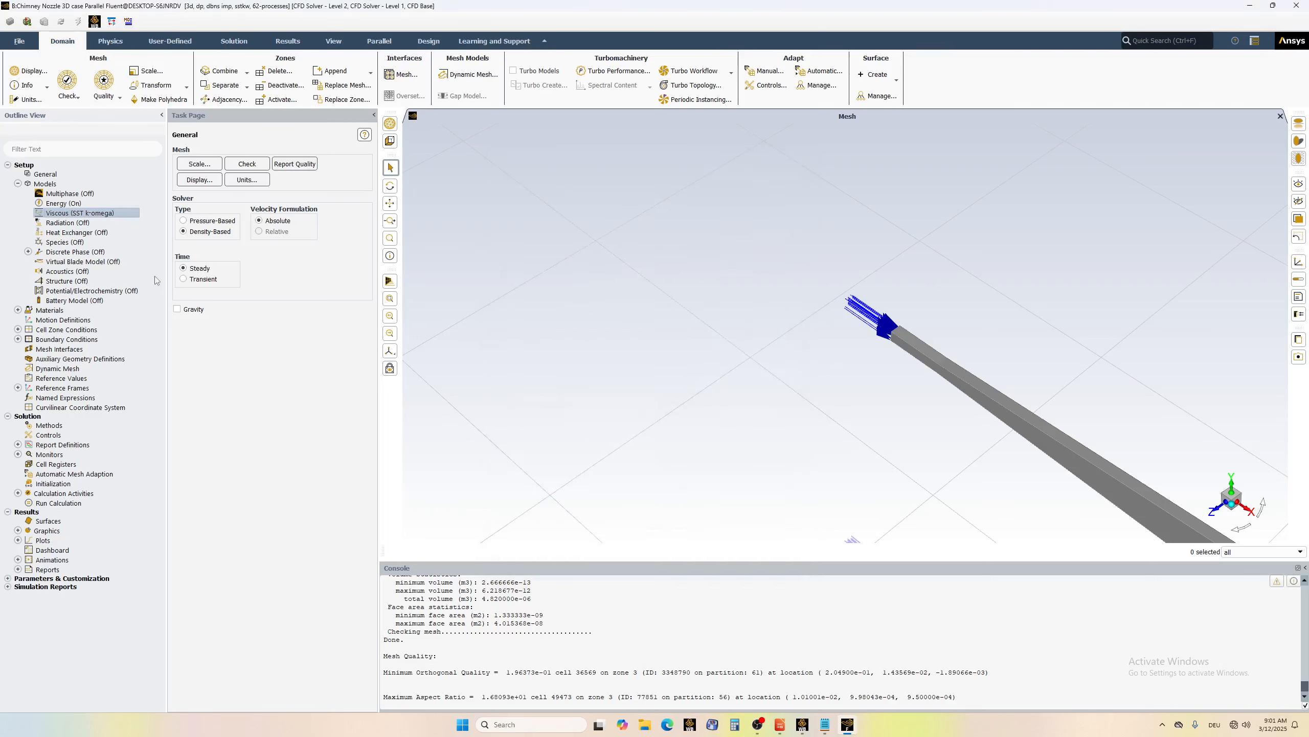
- Copy helium (he) from the Fluent database into the case's fluid materials
{"action": "left_click", "coordinate": [17, 183]}
{"action": "left_click", "coordinate": [18, 193]}
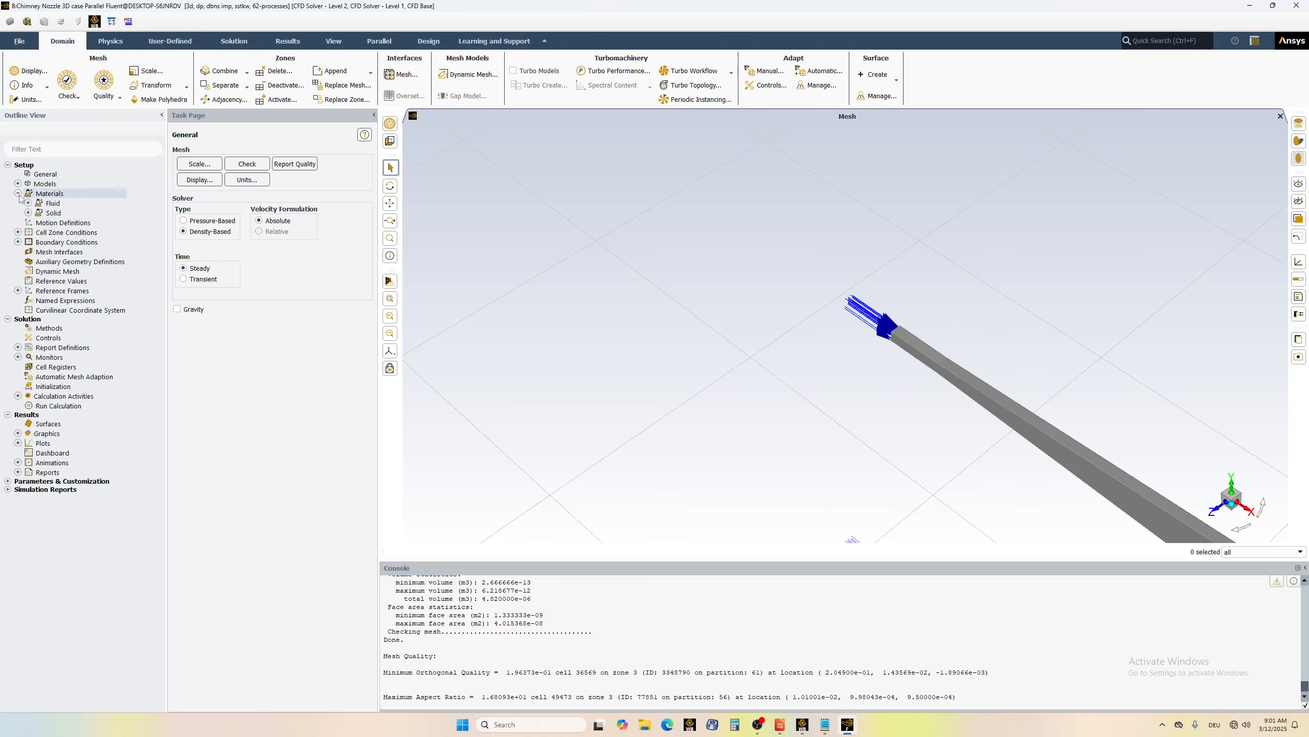
{"action": "double_click", "coordinate": [49, 194]}
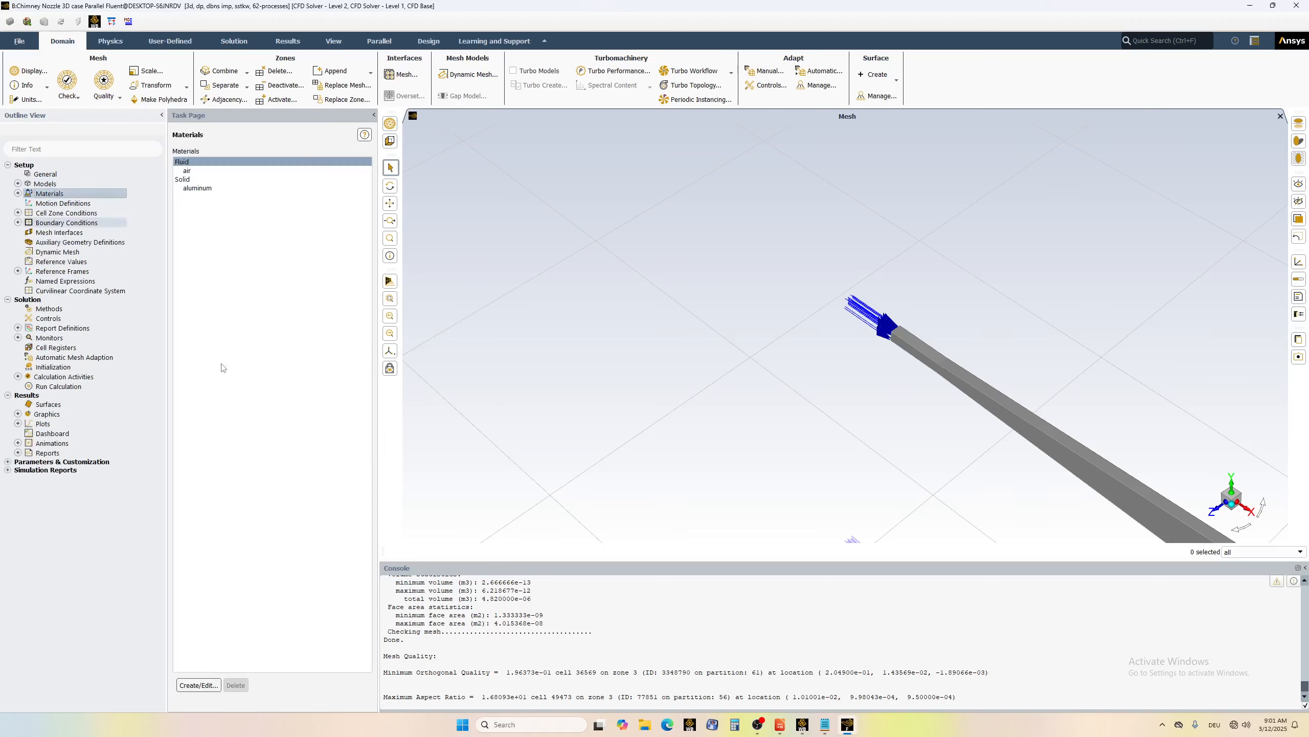
{"action": "left_click", "coordinate": [198, 685]}
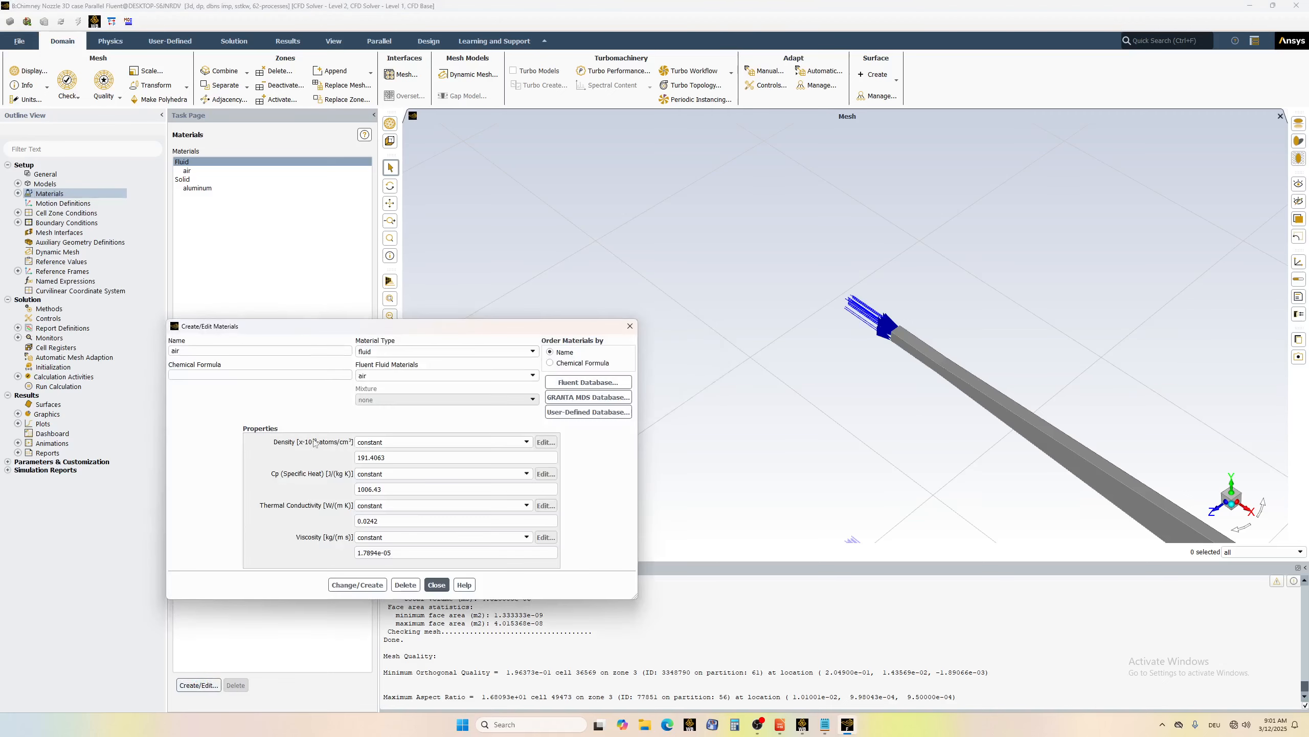
{"action": "left_click", "coordinate": [581, 386]}
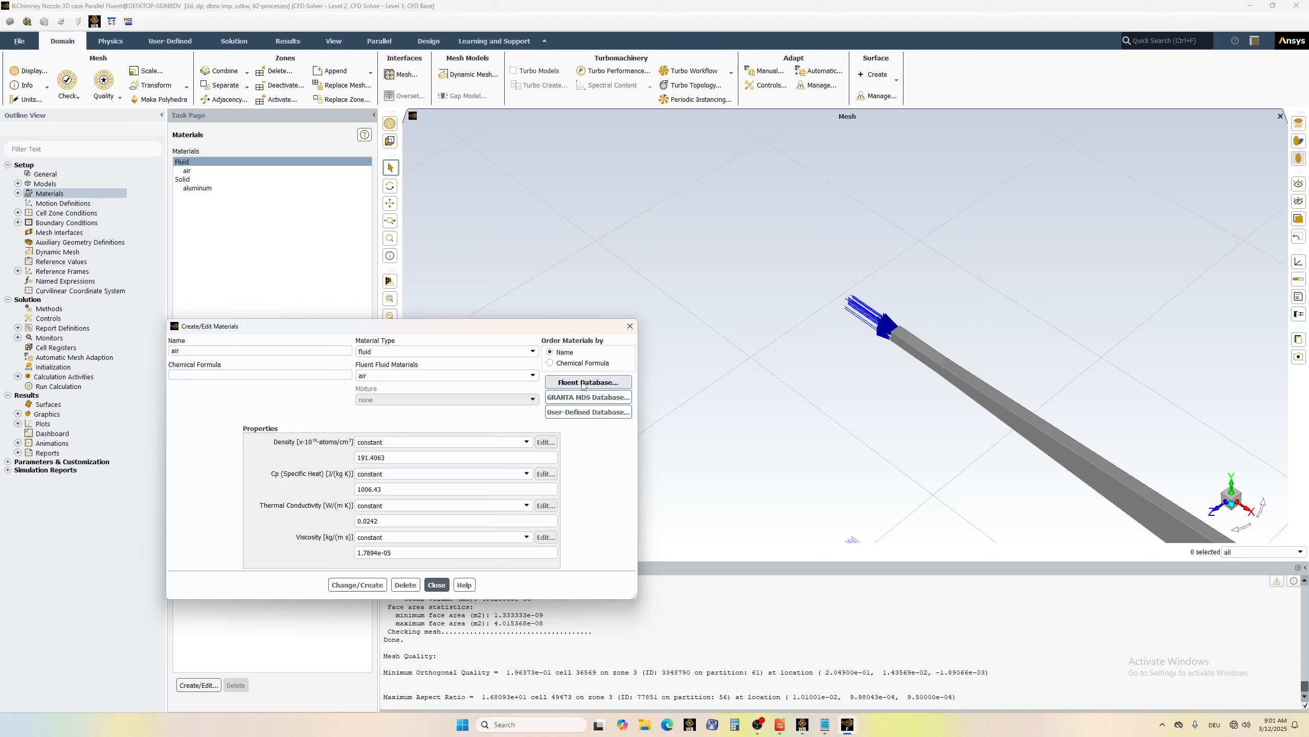
{"action": "left_click", "coordinate": [584, 384]}
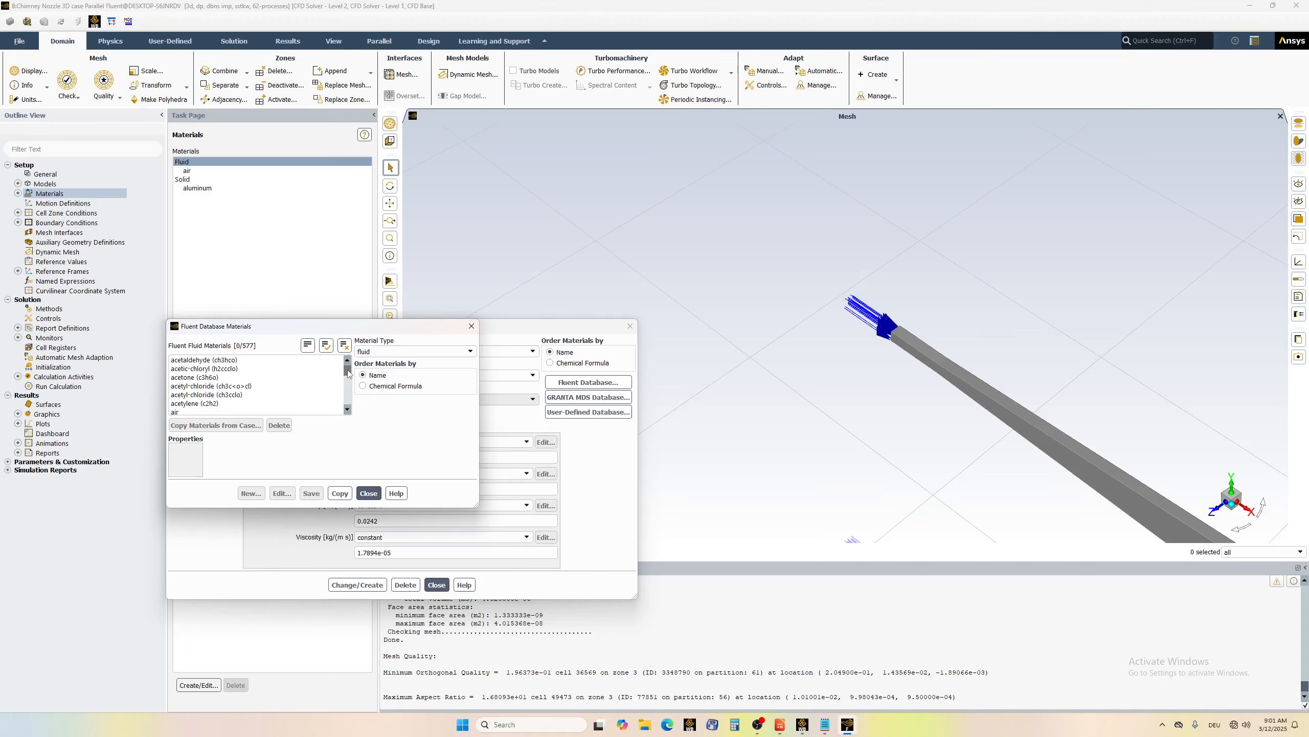
{"action": "left_click_drag", "start_coordinate": [348, 374], "coordinate": [348, 388]}
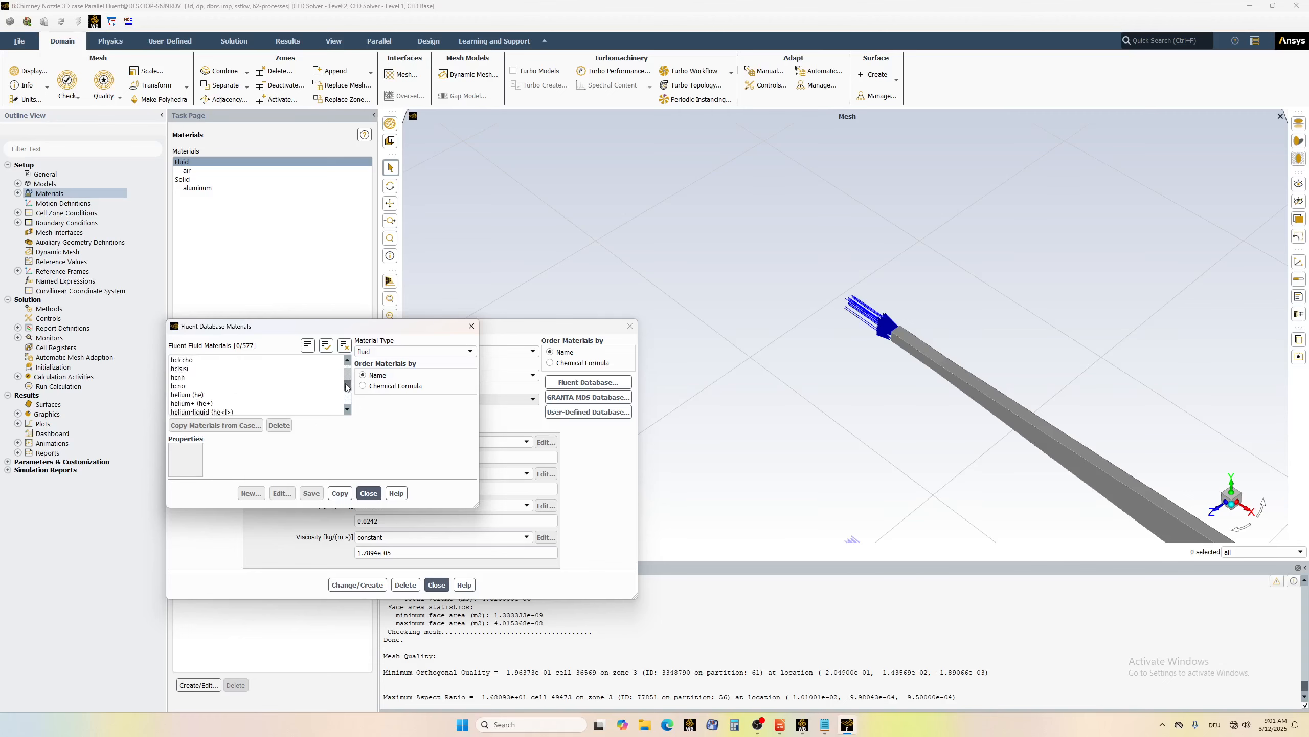
{"action": "left_click", "coordinate": [217, 394]}
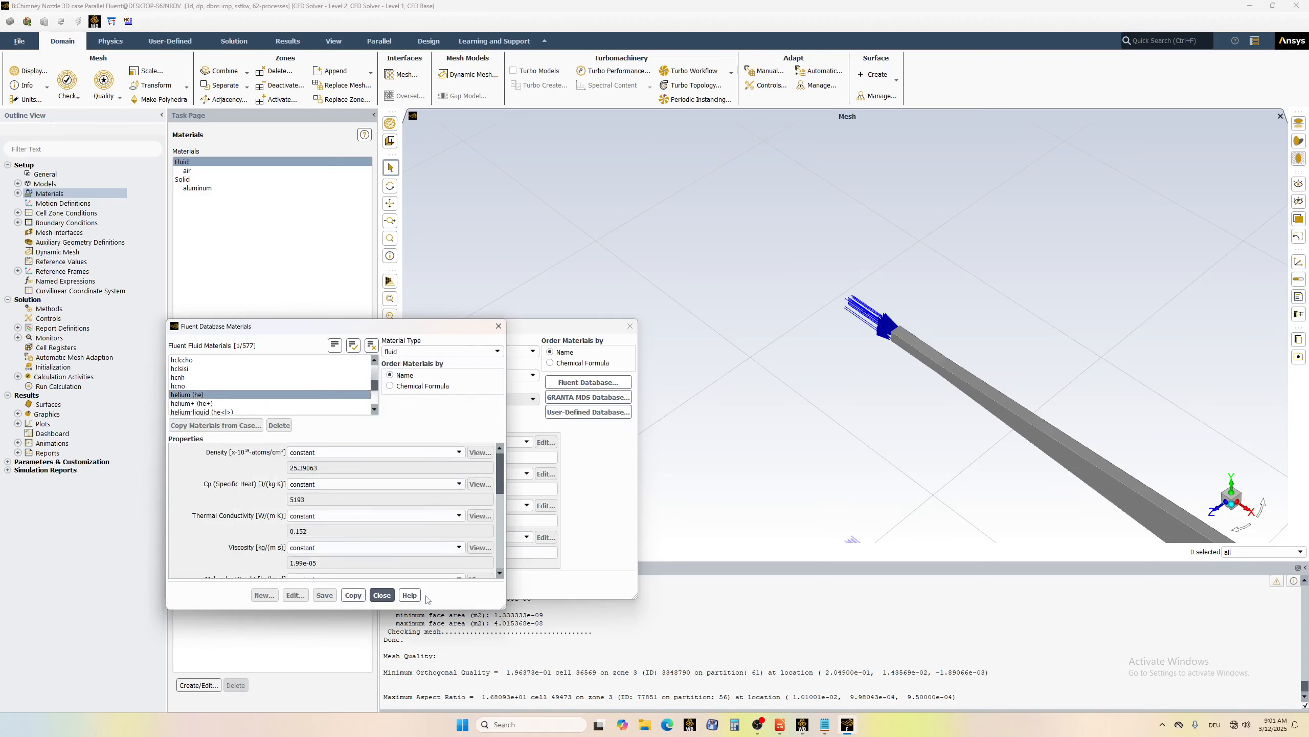
{"action": "left_click", "coordinate": [353, 595]}
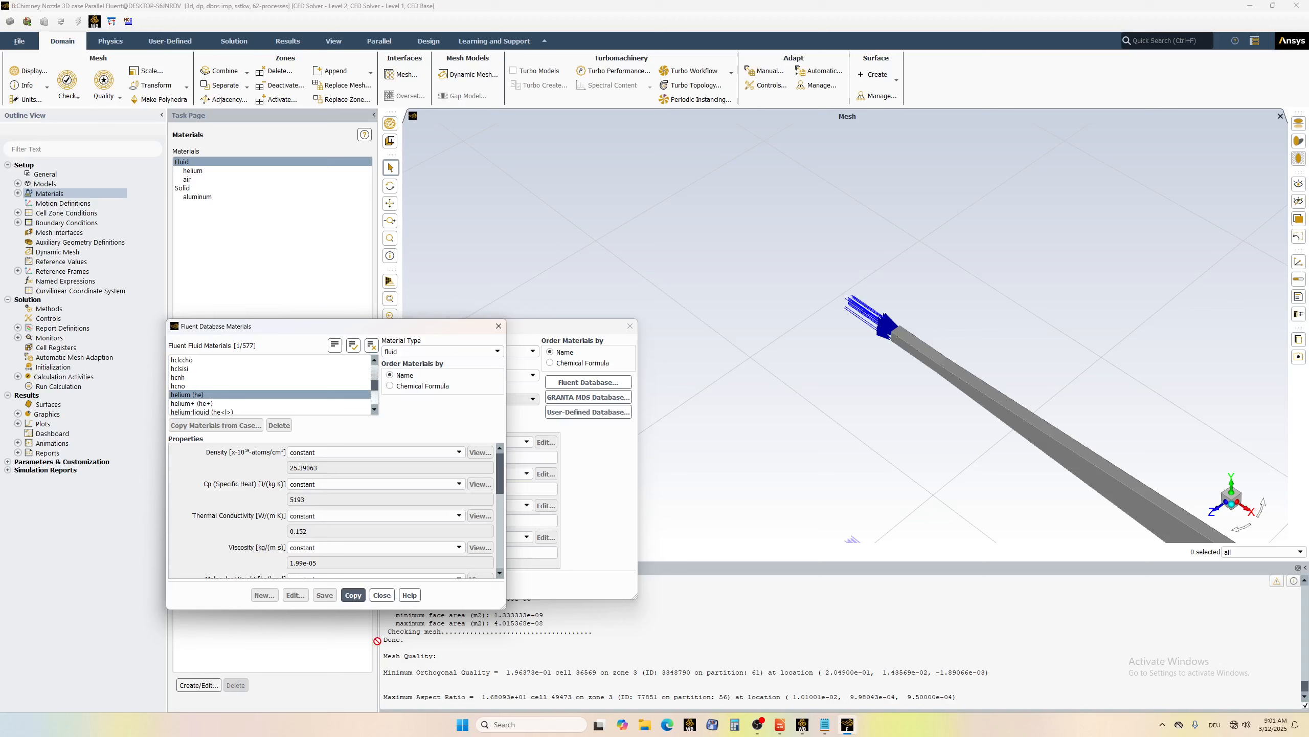
{"action": "left_click", "coordinate": [383, 596]}
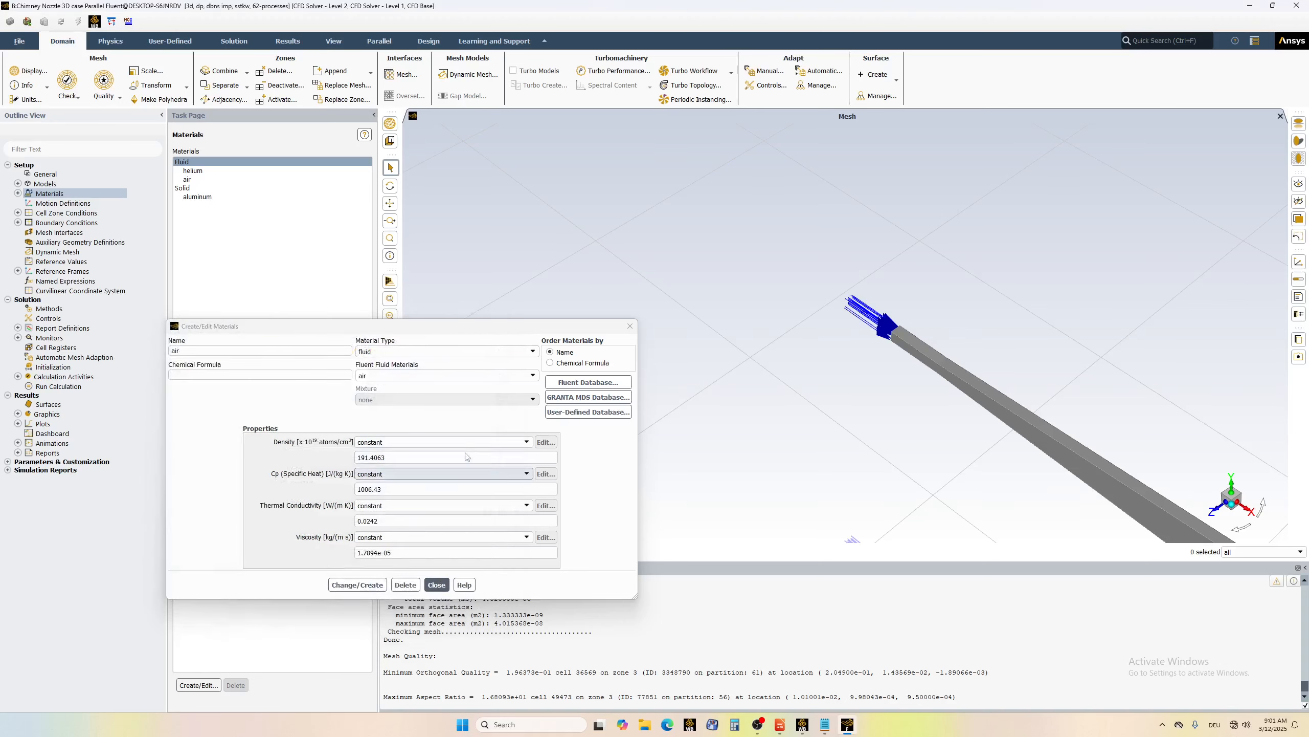
- Set helium's density to ideal-gas and apply the change to the material
{"action": "left_click", "coordinate": [501, 442]}
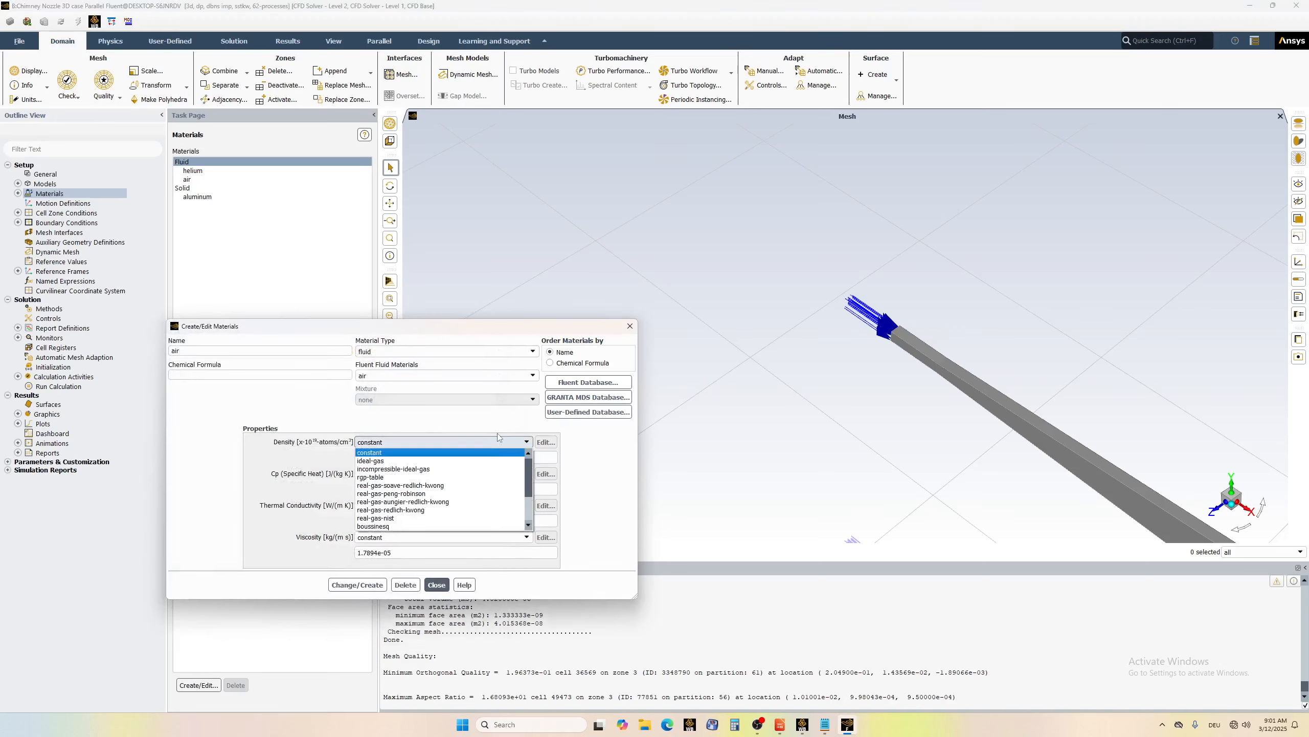
{"action": "left_click", "coordinate": [495, 417]}
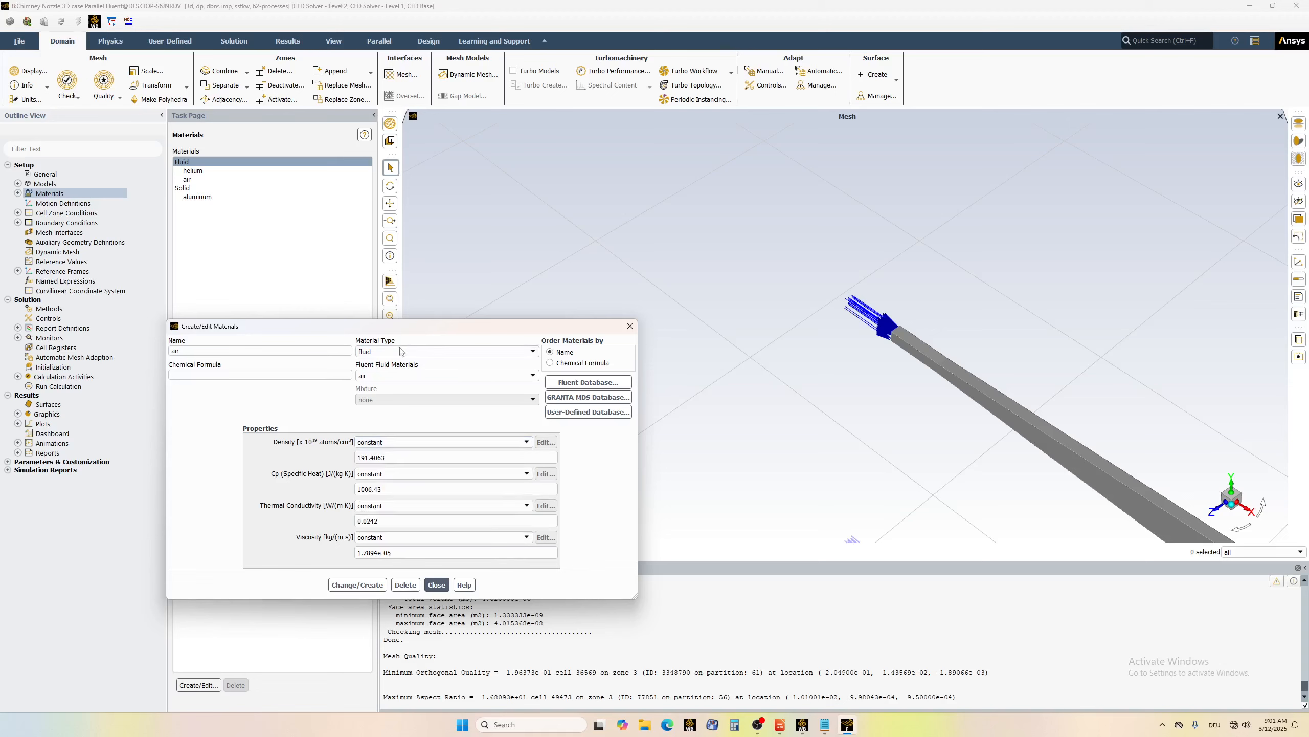
{"action": "left_click", "coordinate": [532, 376]}
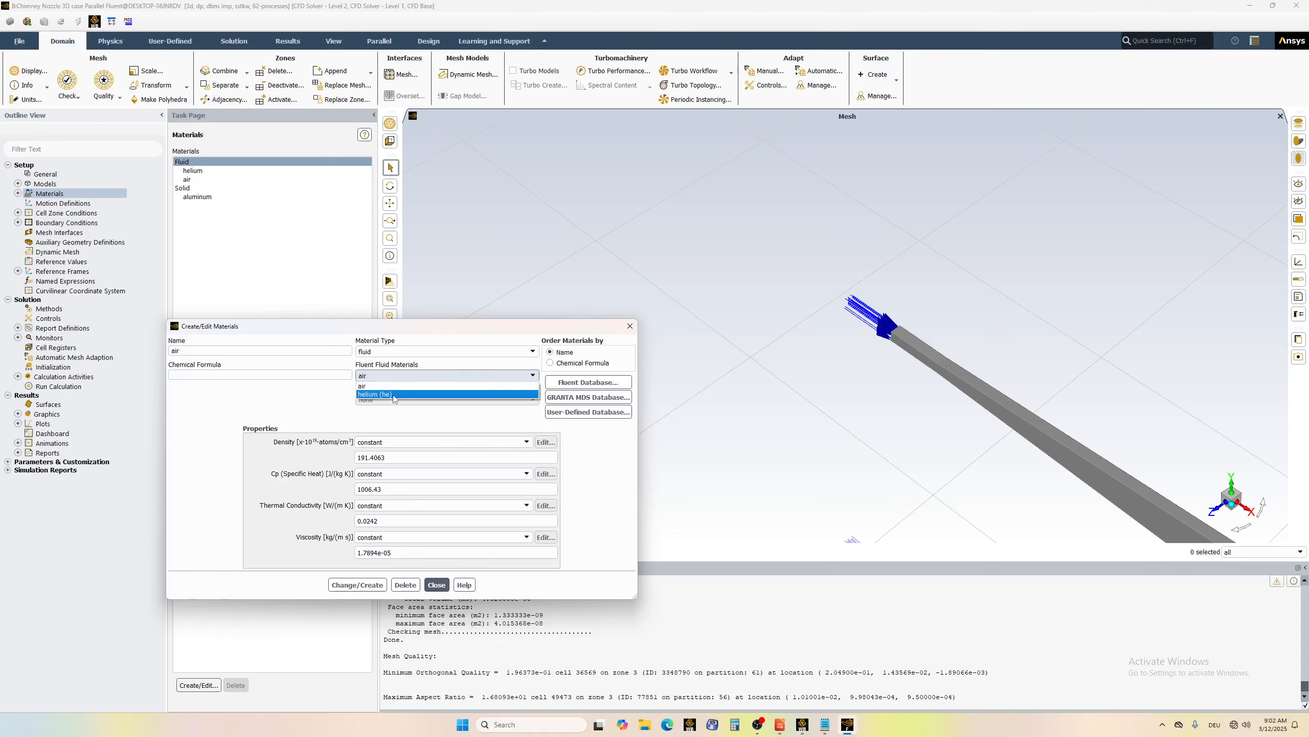
{"action": "left_click", "coordinate": [381, 394]}
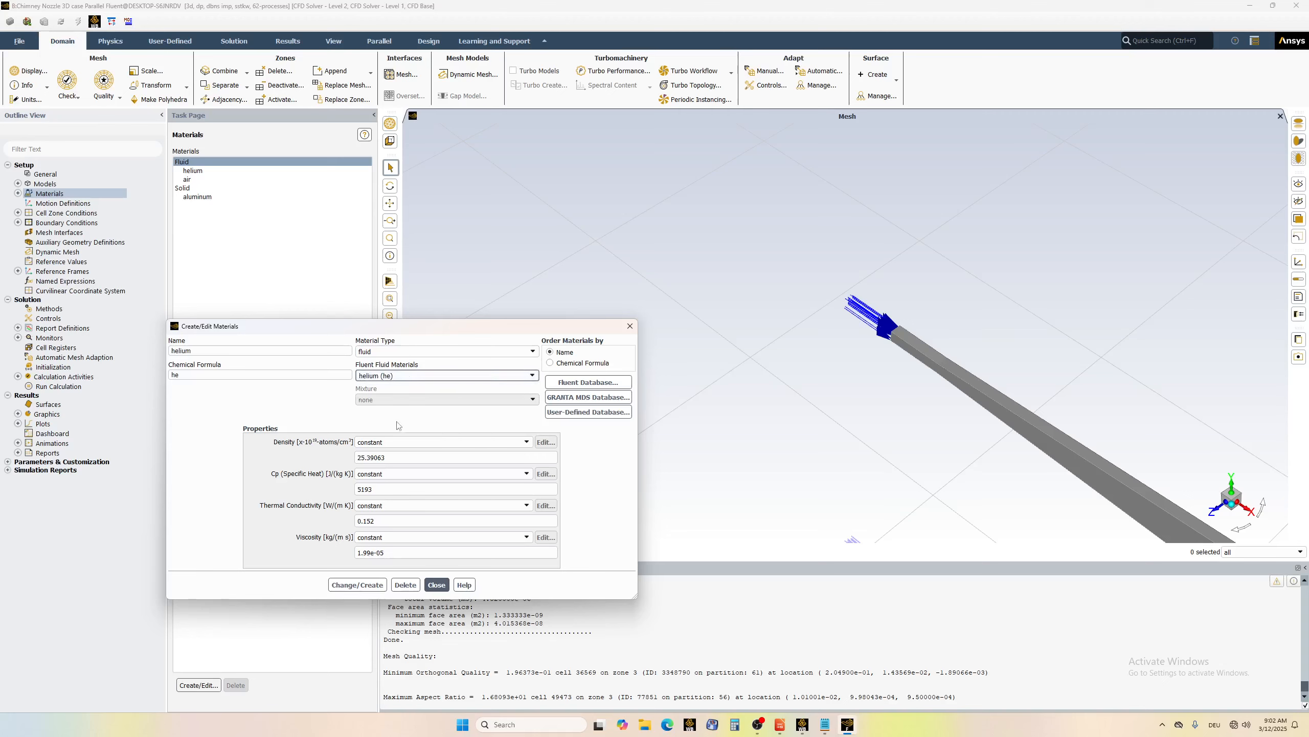
{"action": "left_click", "coordinate": [378, 443]}
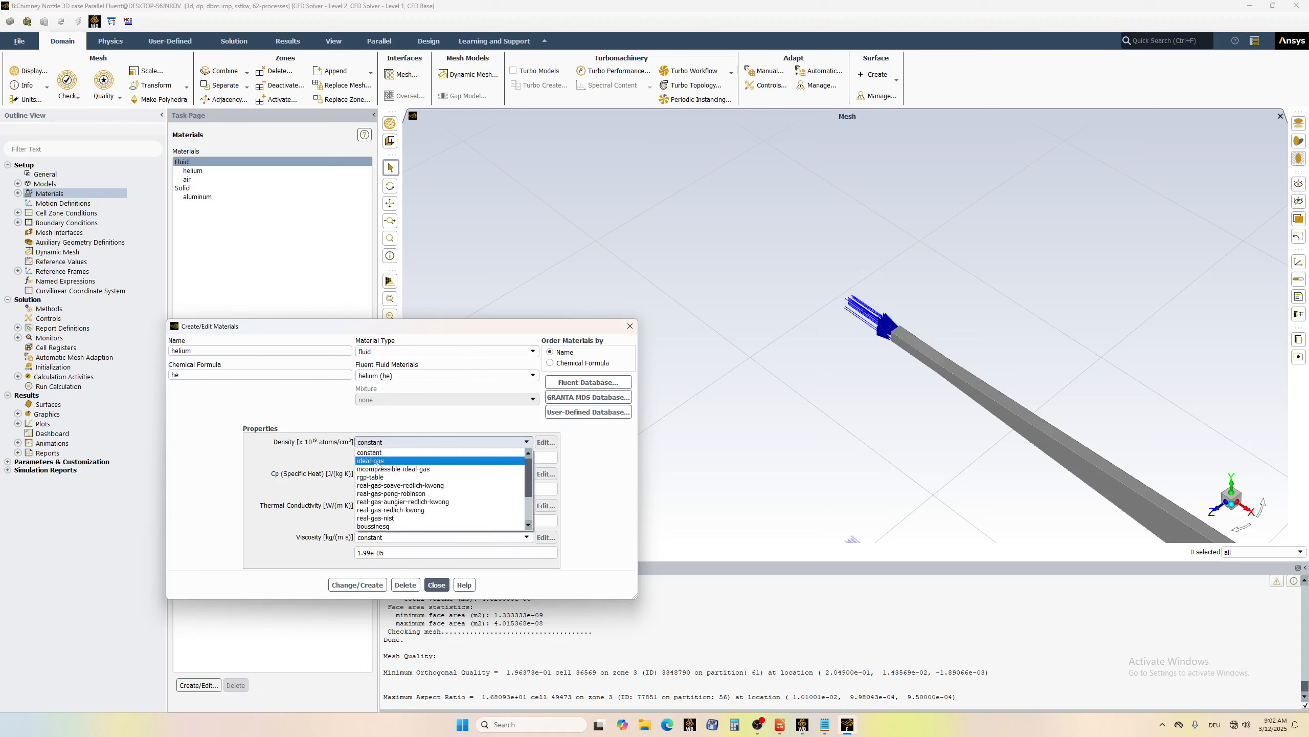
{"action": "left_click", "coordinate": [371, 461]}
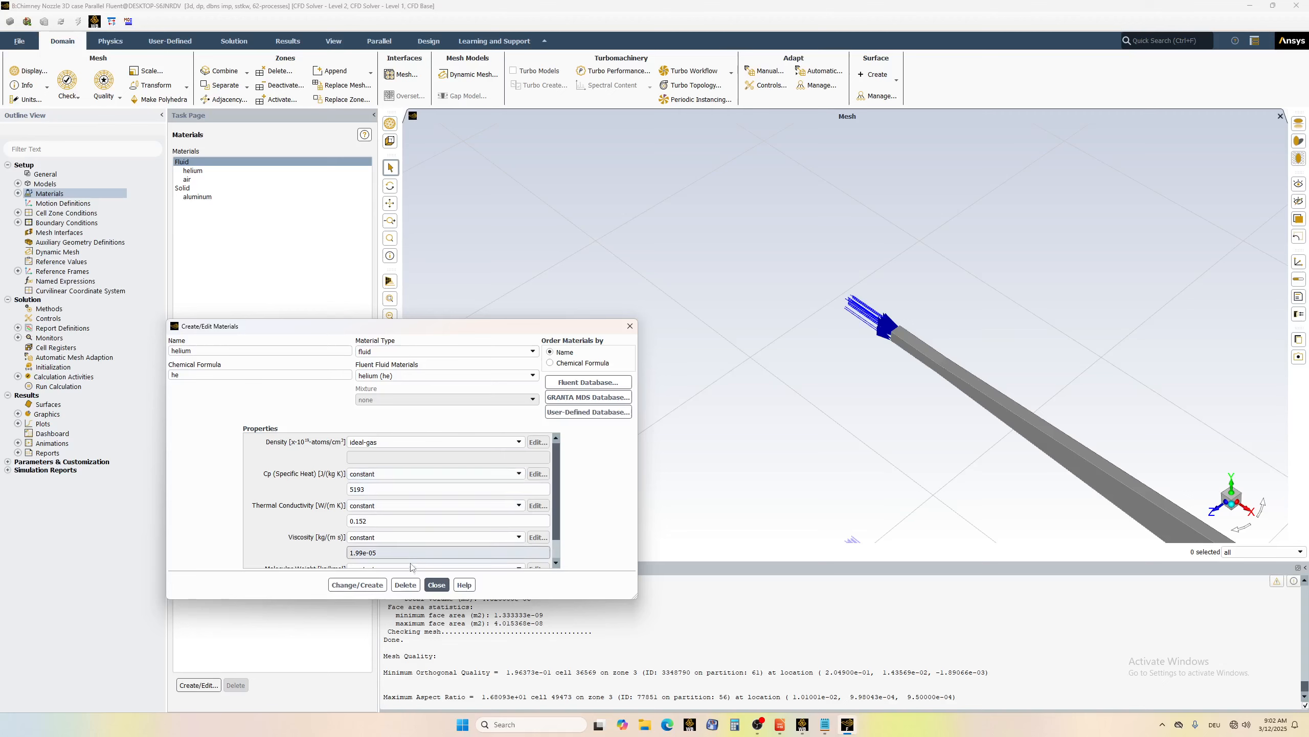
{"action": "left_click", "coordinate": [413, 441]}
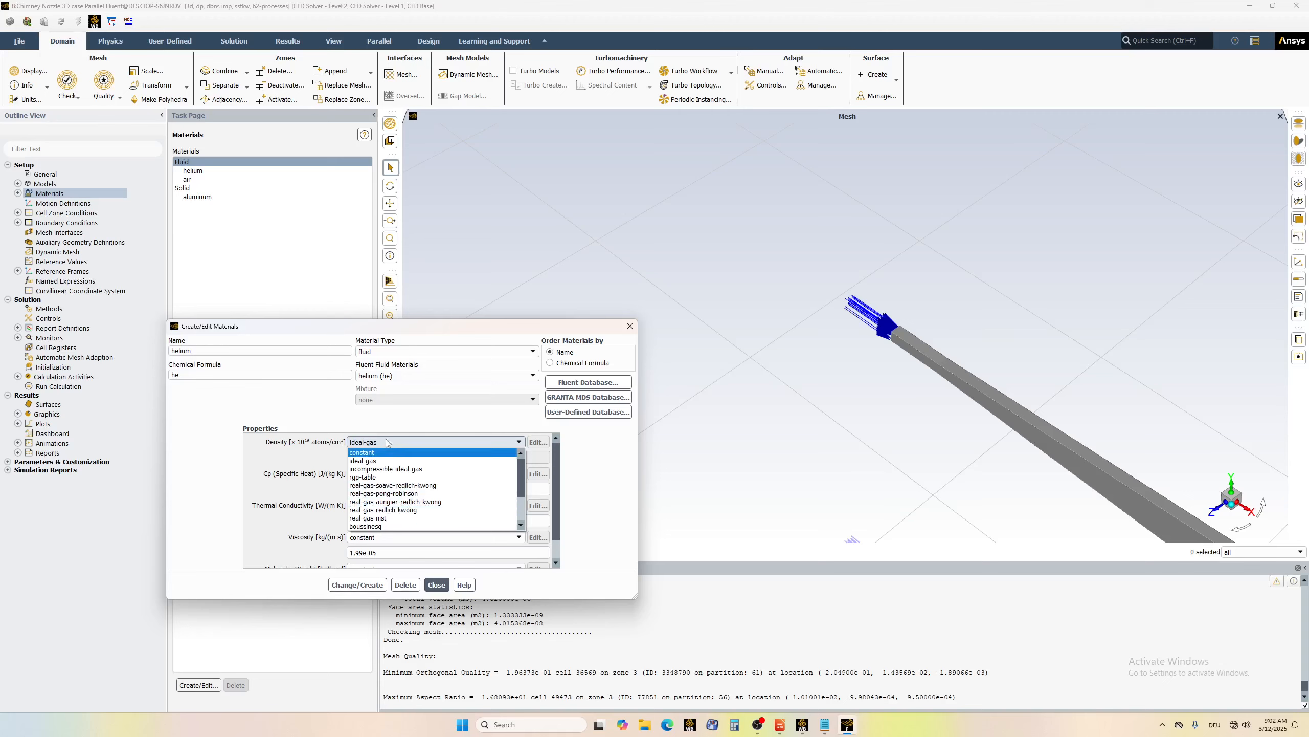
{"action": "left_click", "coordinate": [323, 413]}
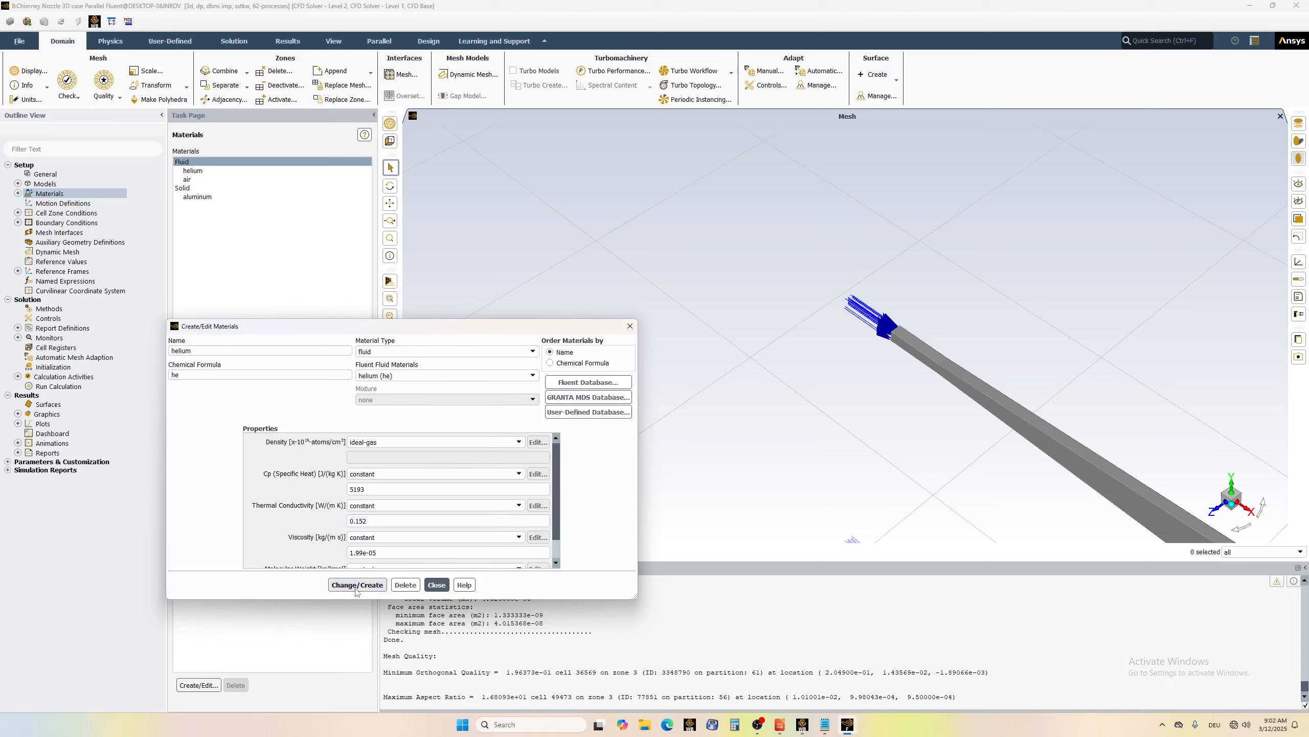
{"action": "left_click", "coordinate": [436, 585]}
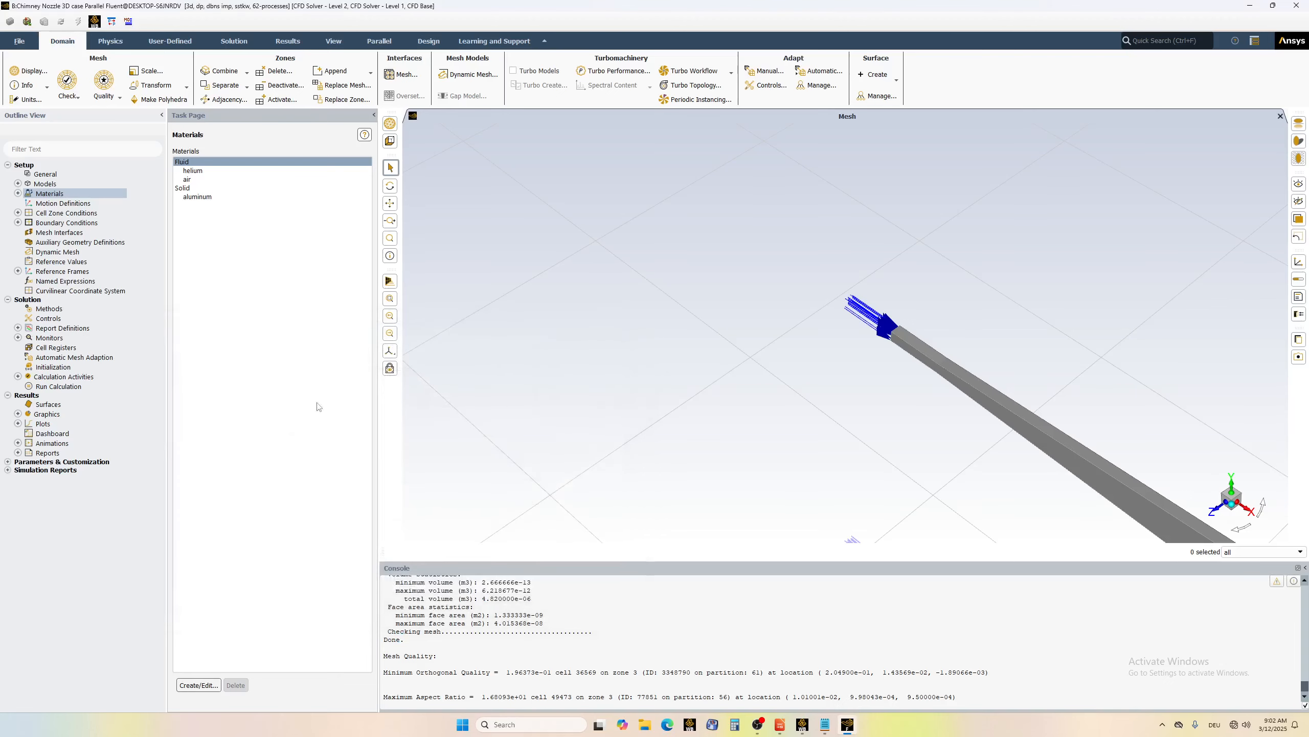
{"action": "left_click", "coordinate": [188, 191]}
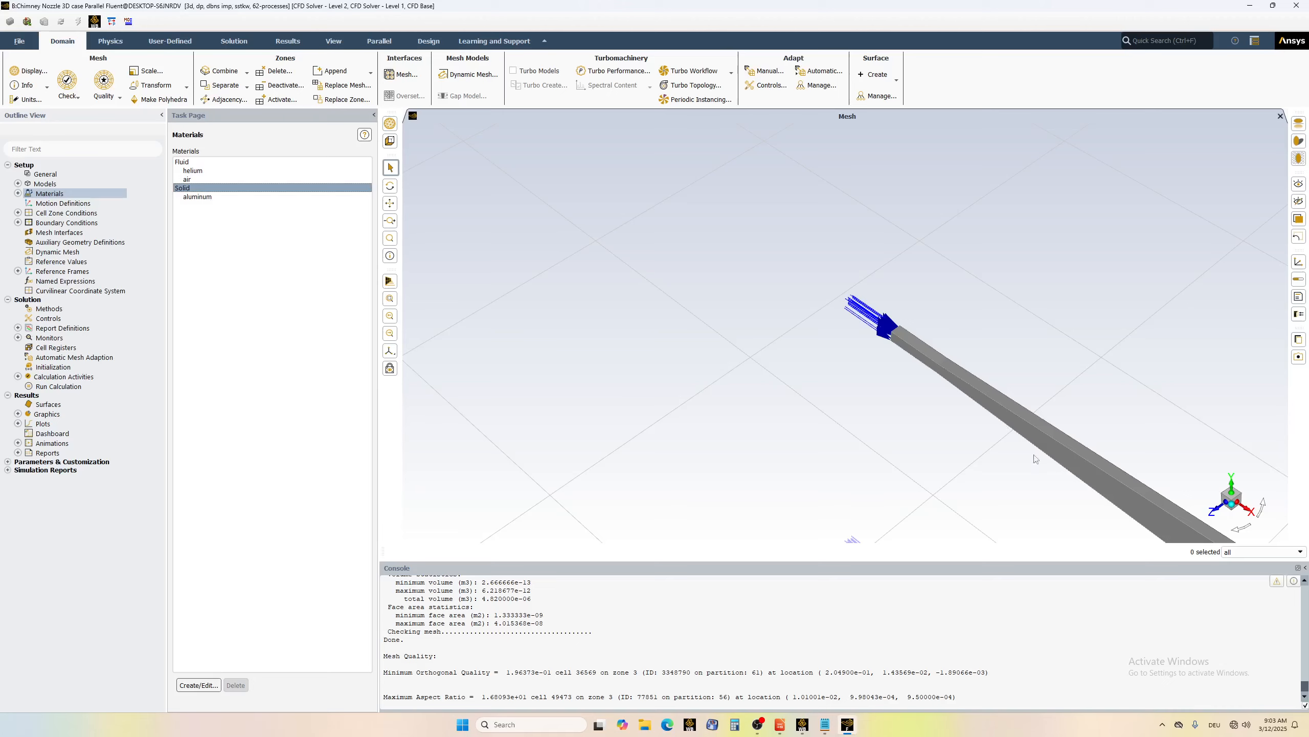
{"action": "left_click", "coordinate": [206, 199]}
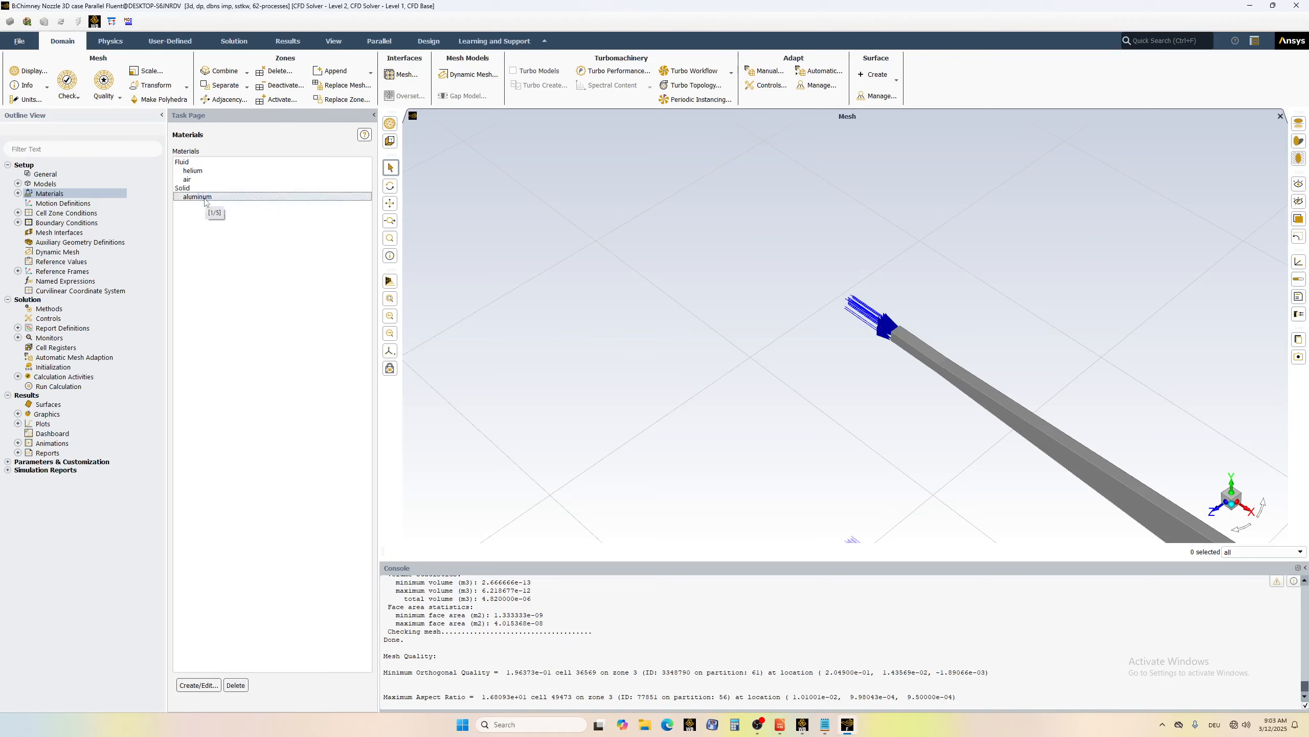
{"action": "left_click", "coordinate": [205, 200]}
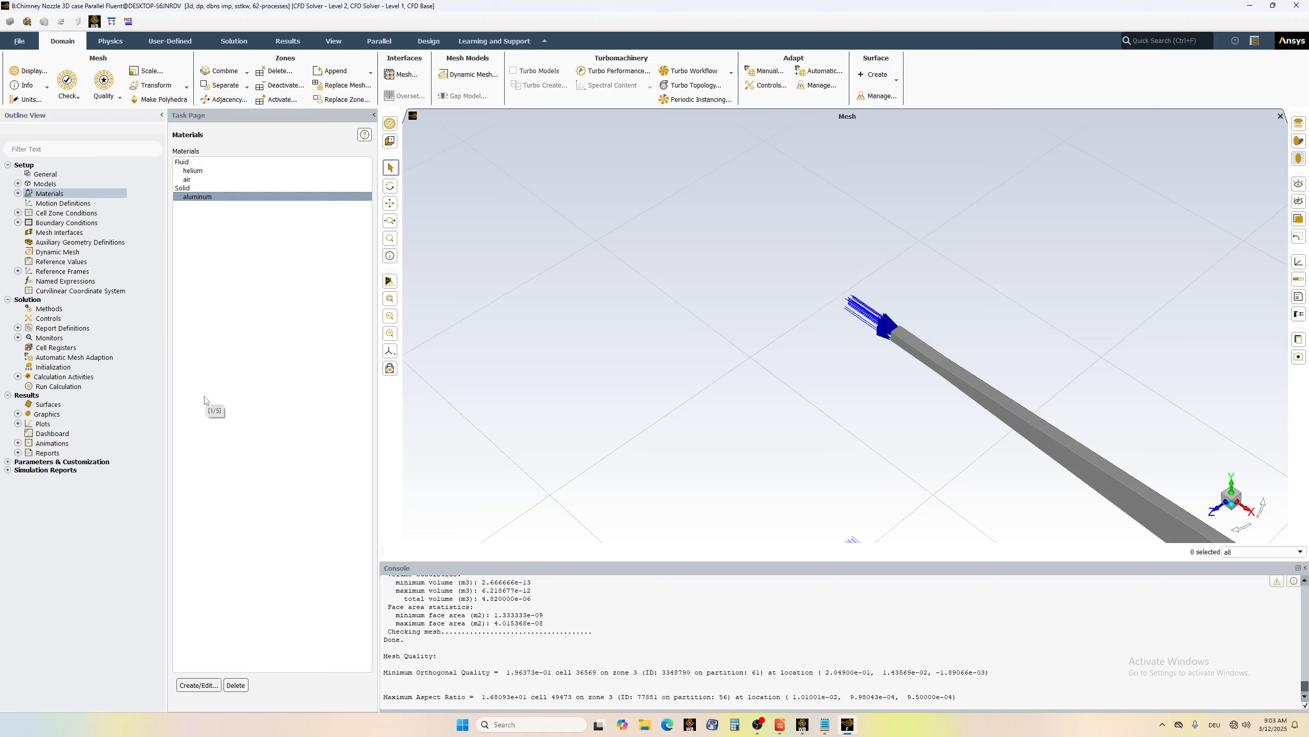
- Set the operating pressure in the cell zone operating conditions to 0 Pa
{"action": "left_click", "coordinate": [50, 213]}
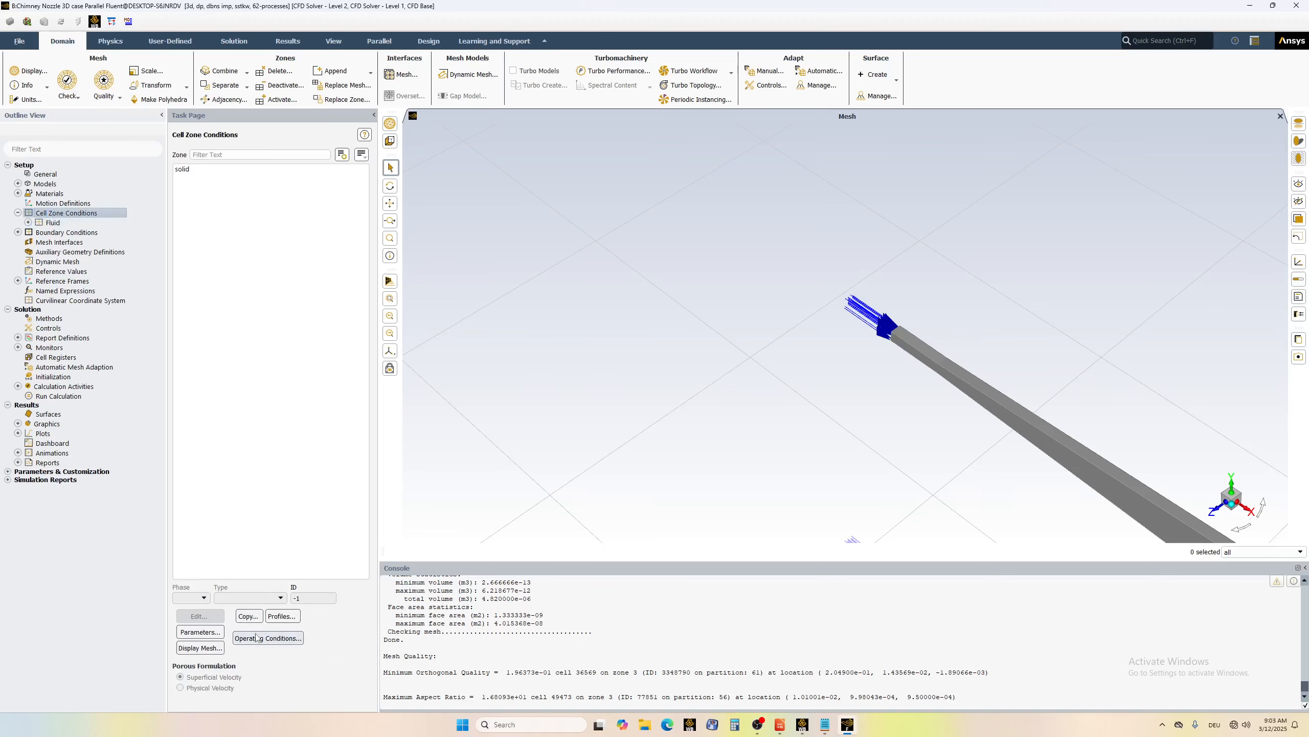
{"action": "left_click", "coordinate": [263, 642]}
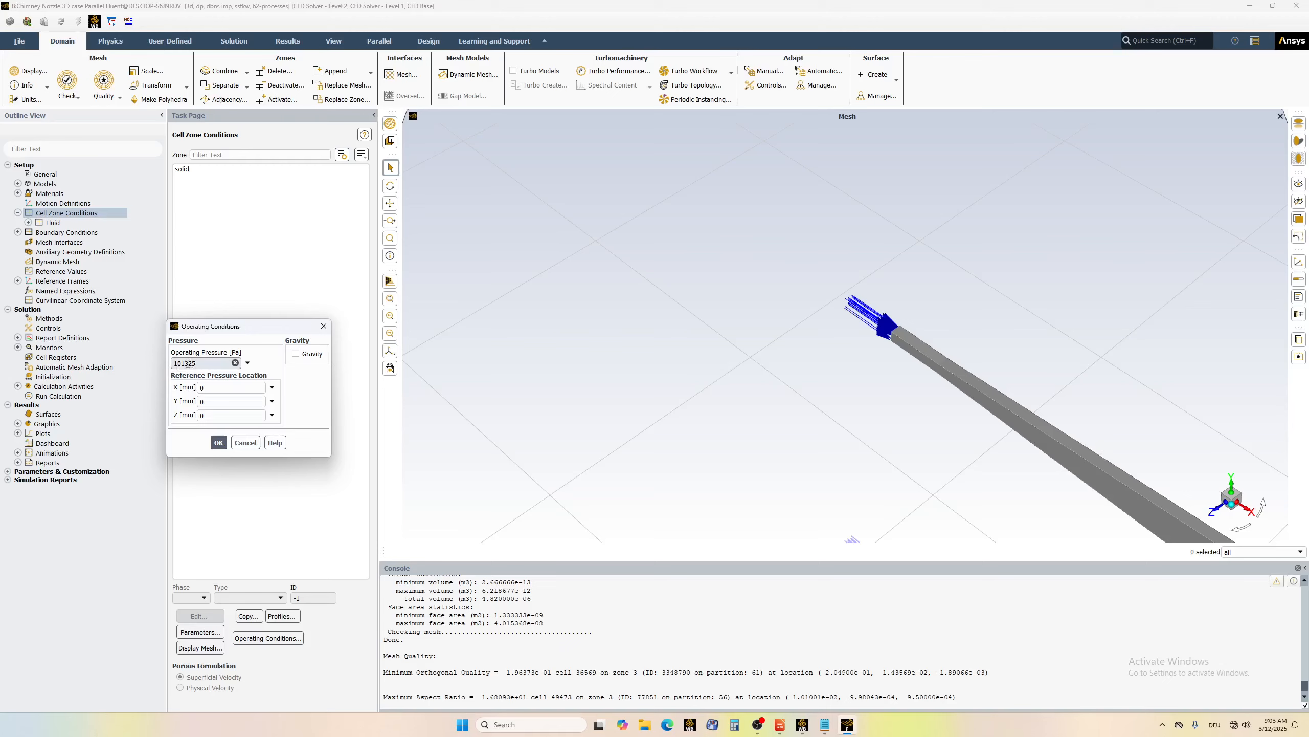
{"action": "left_click_drag", "start_coordinate": [204, 366], "coordinate": [171, 364]}
{"action": "type", "text": "0"}
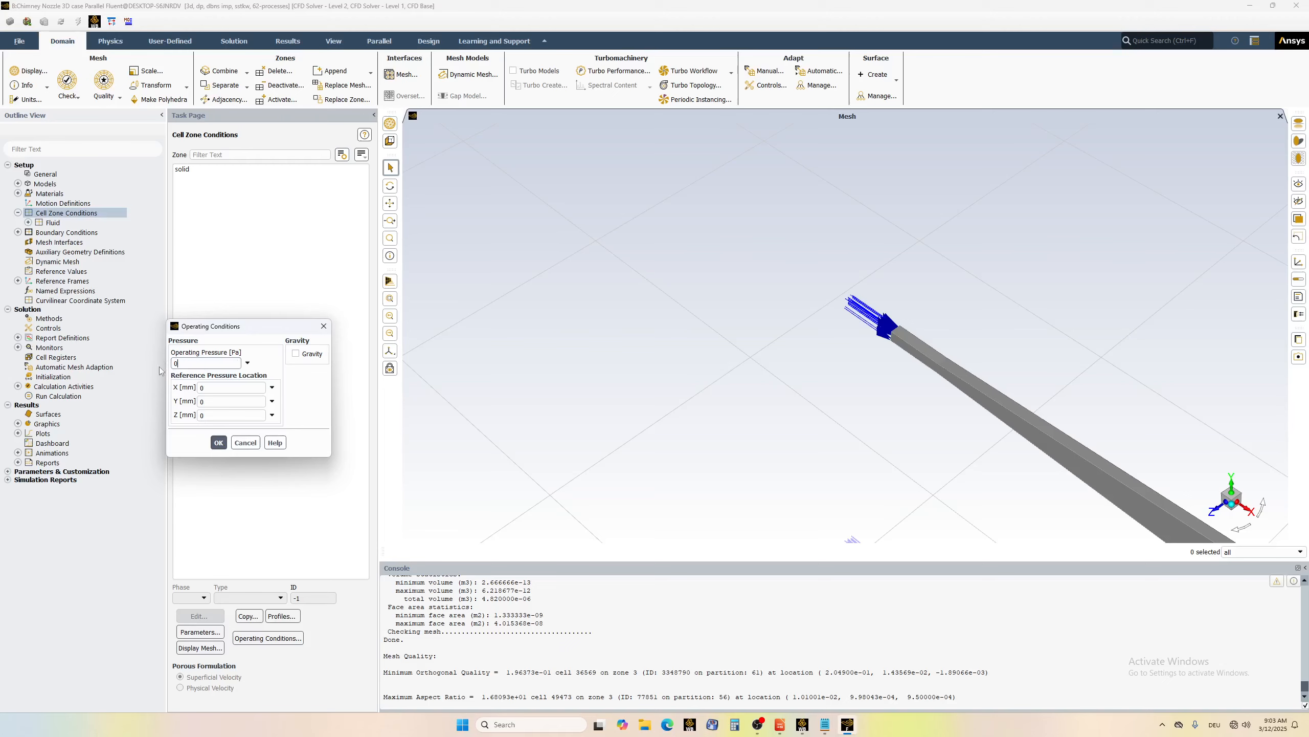
{"action": "left_click", "coordinate": [218, 442]}
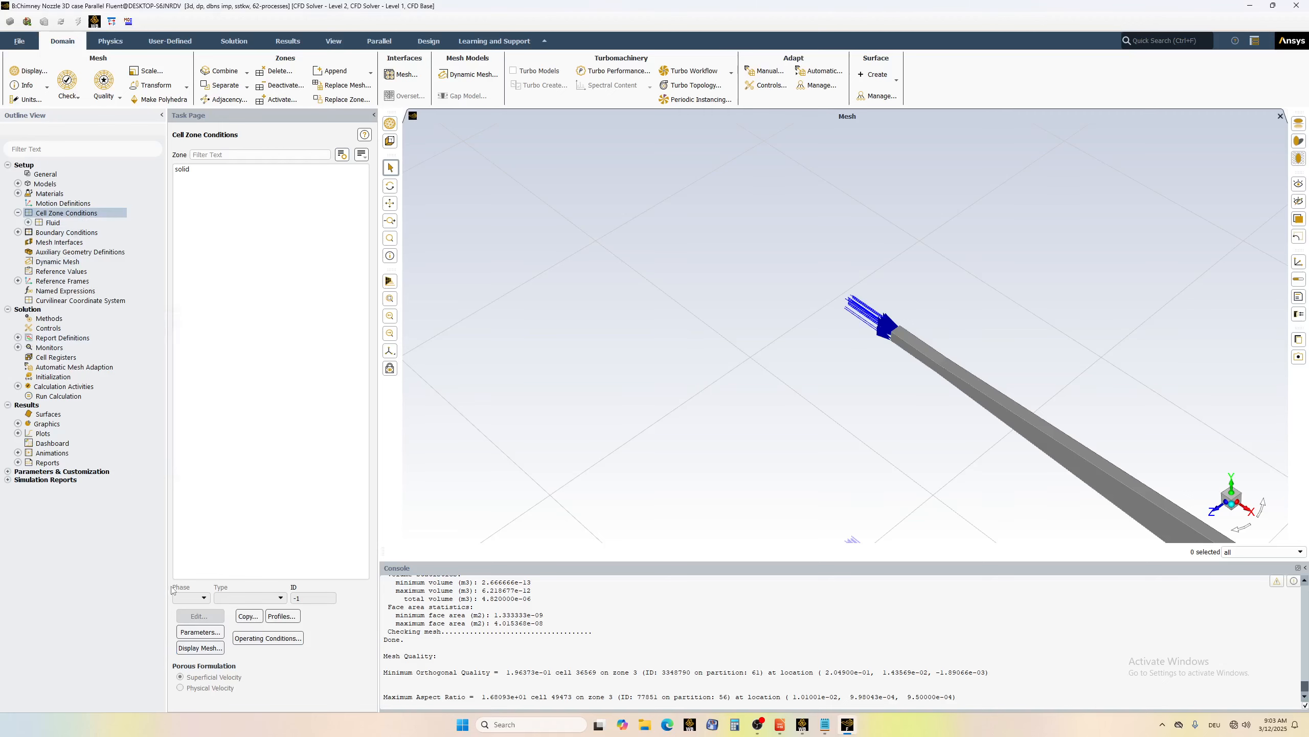
- Assign helium as the material of the solid fluid cell zone, check its properties and apply the zone settings
{"action": "left_click", "coordinate": [17, 232]}
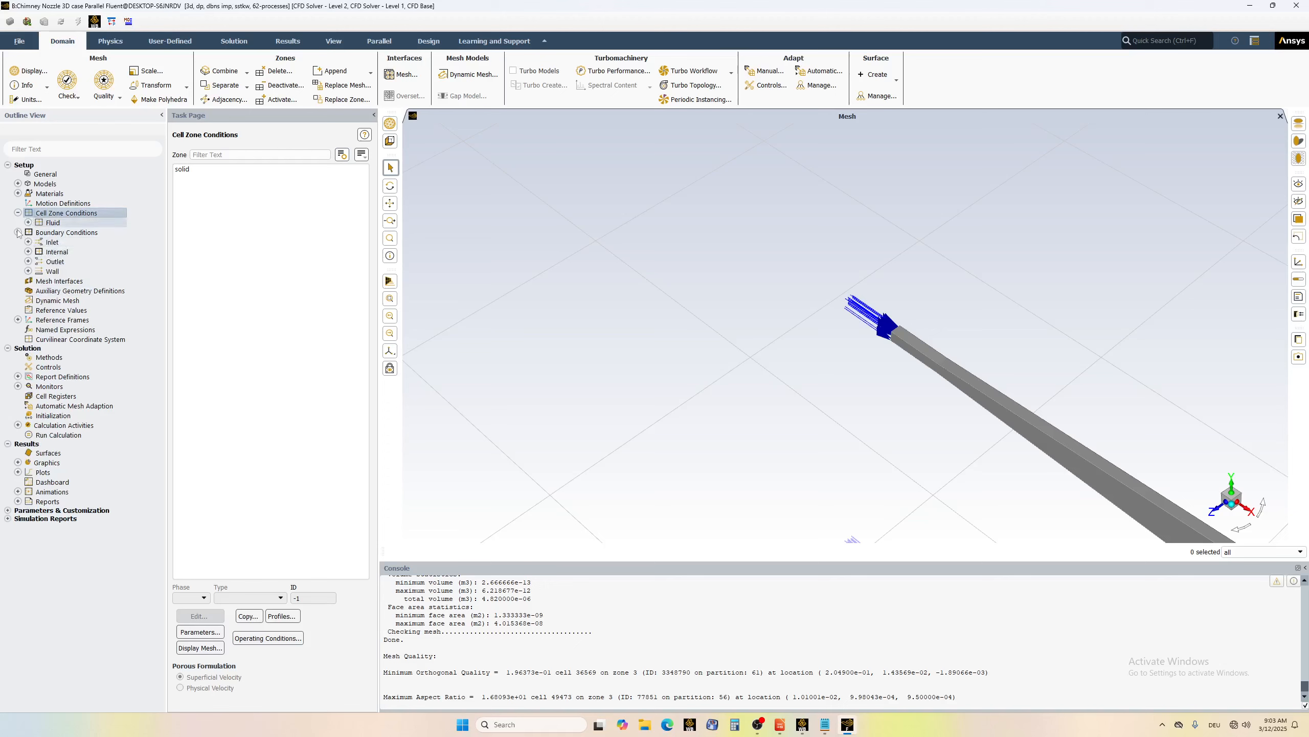
{"action": "double_click", "coordinate": [53, 223]}
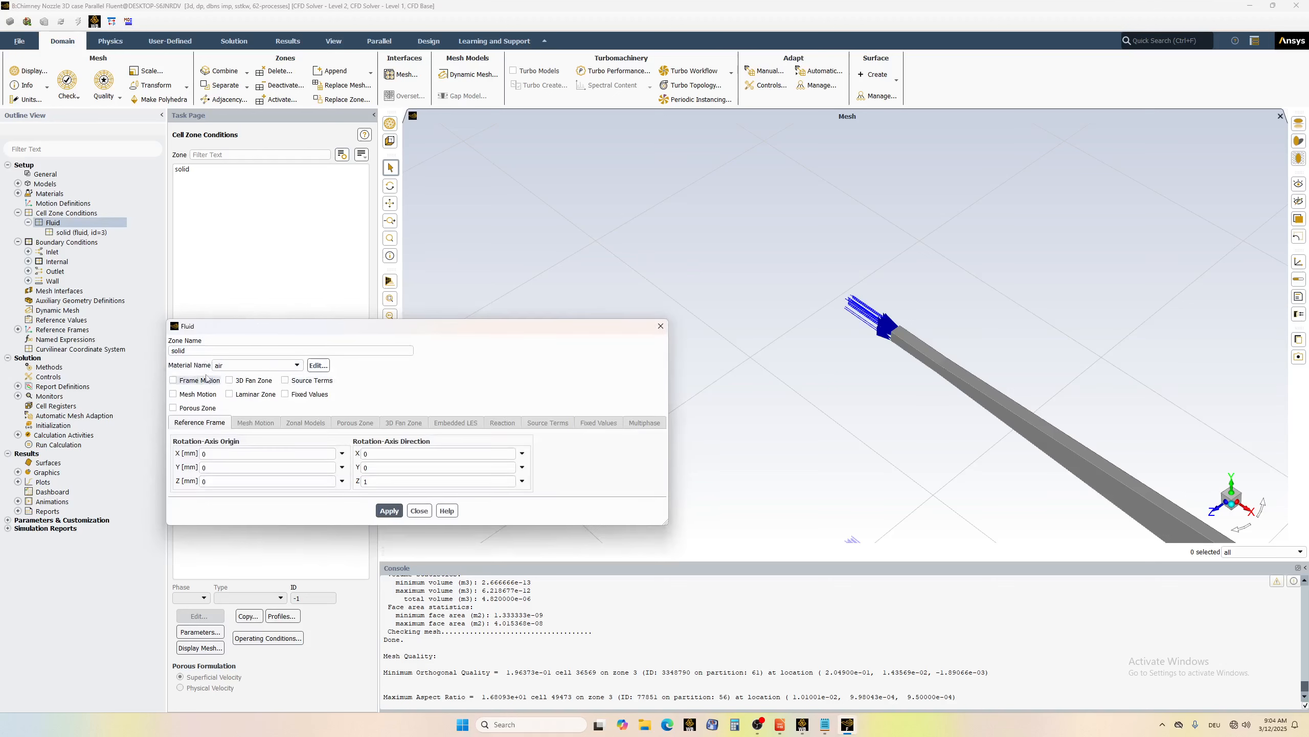
{"action": "left_click", "coordinate": [244, 365]}
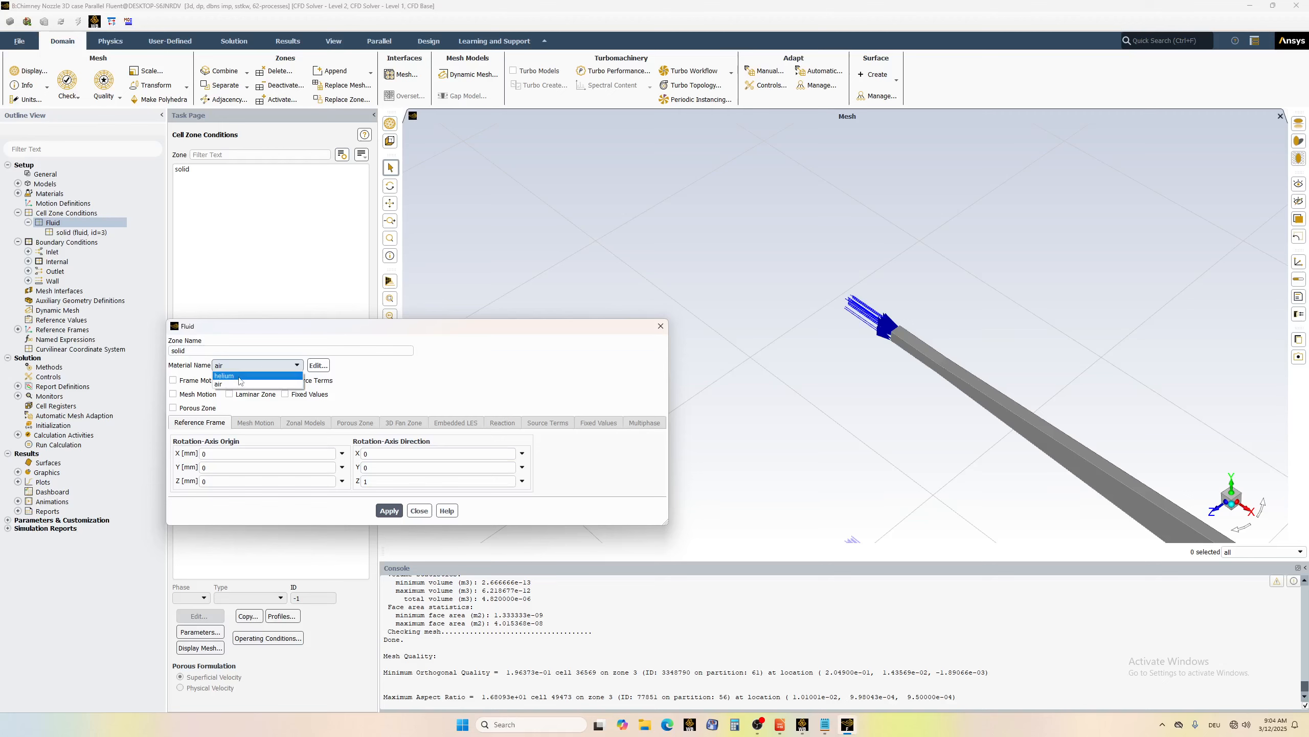
{"action": "left_click", "coordinate": [240, 376]}
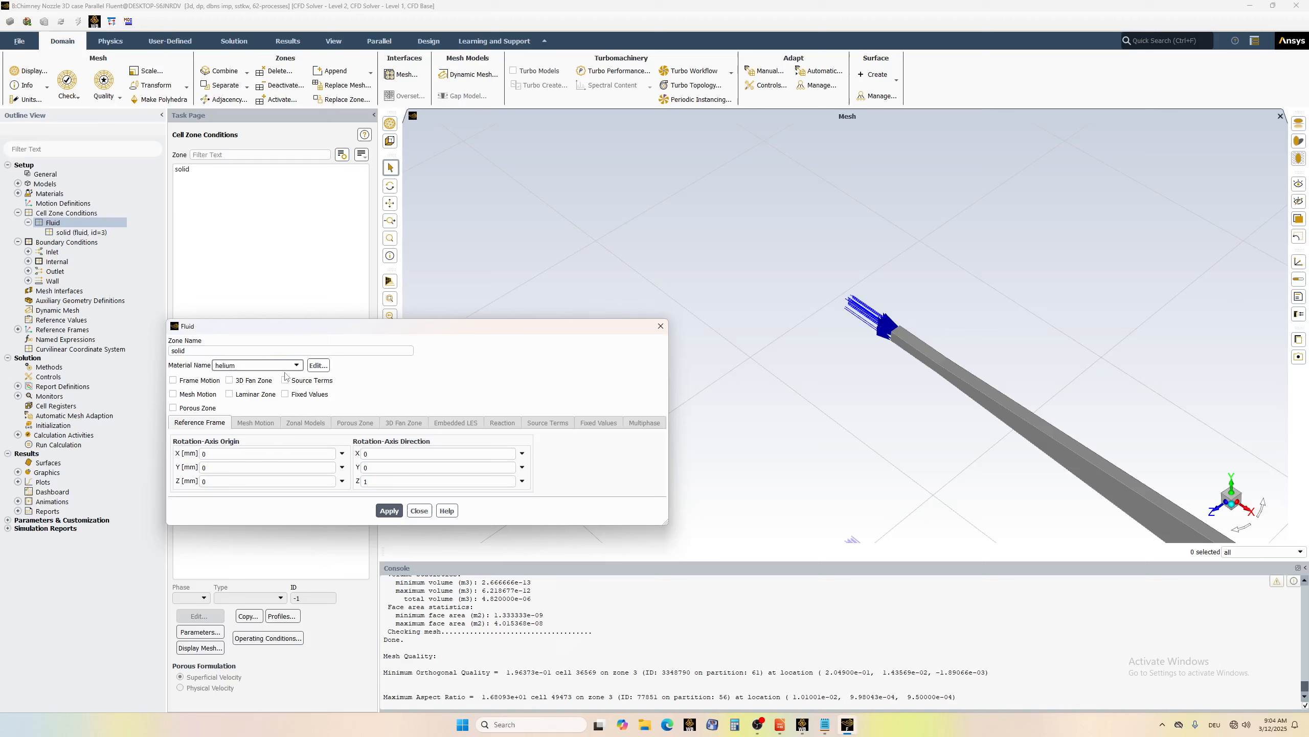
{"action": "left_click", "coordinate": [319, 365]}
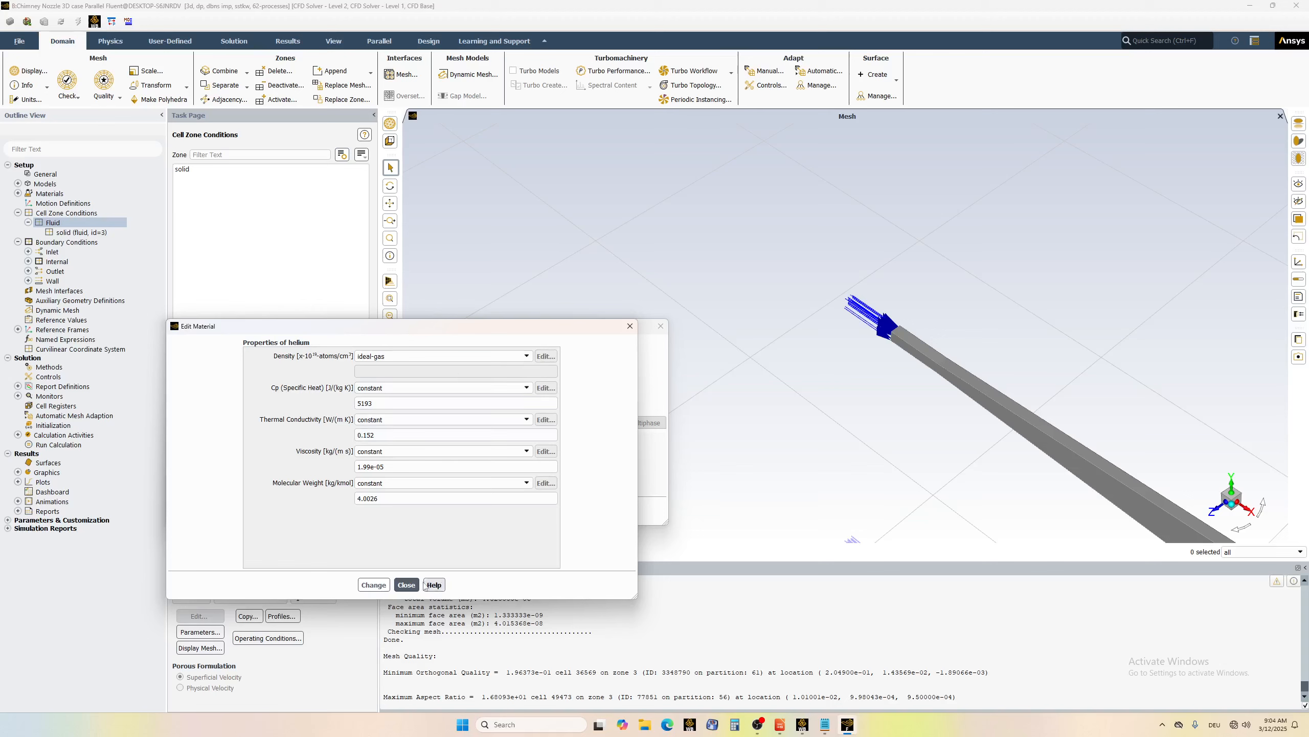
{"action": "left_click", "coordinate": [406, 585]}
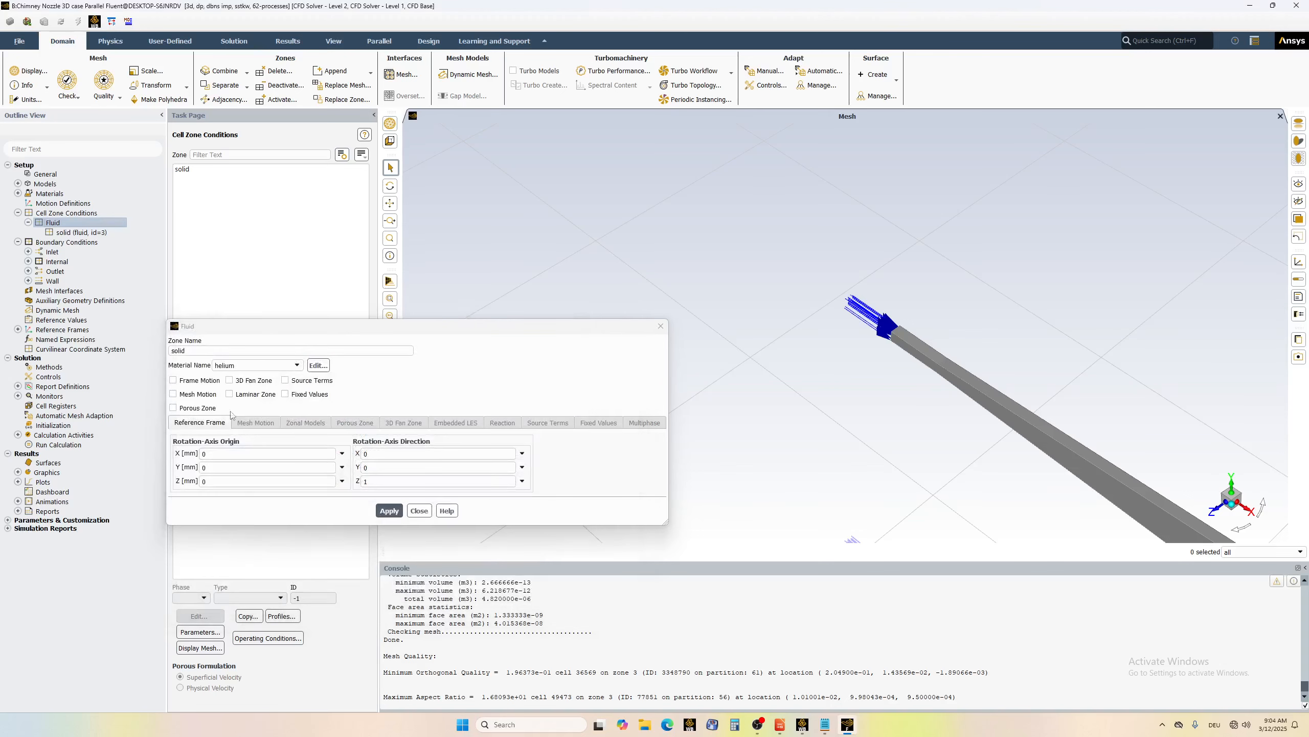
{"action": "left_click", "coordinate": [390, 510]}
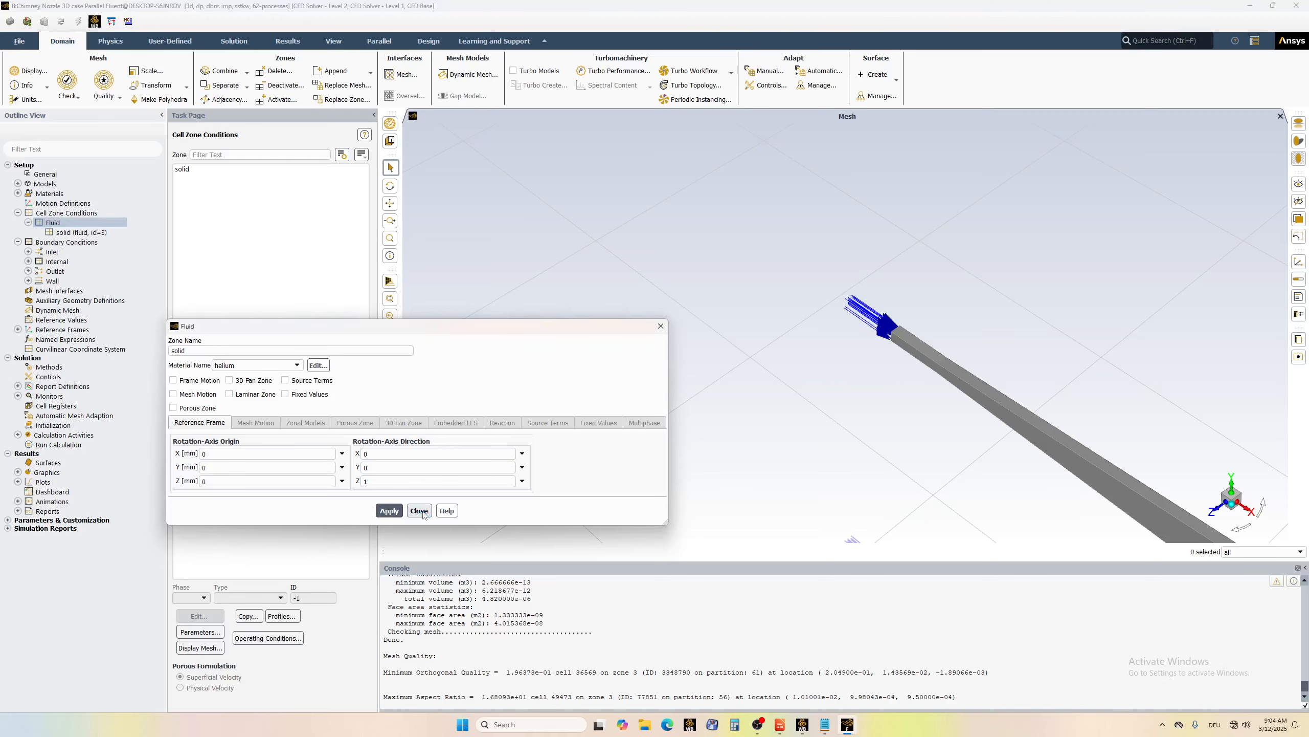
{"action": "left_click", "coordinate": [419, 510]}
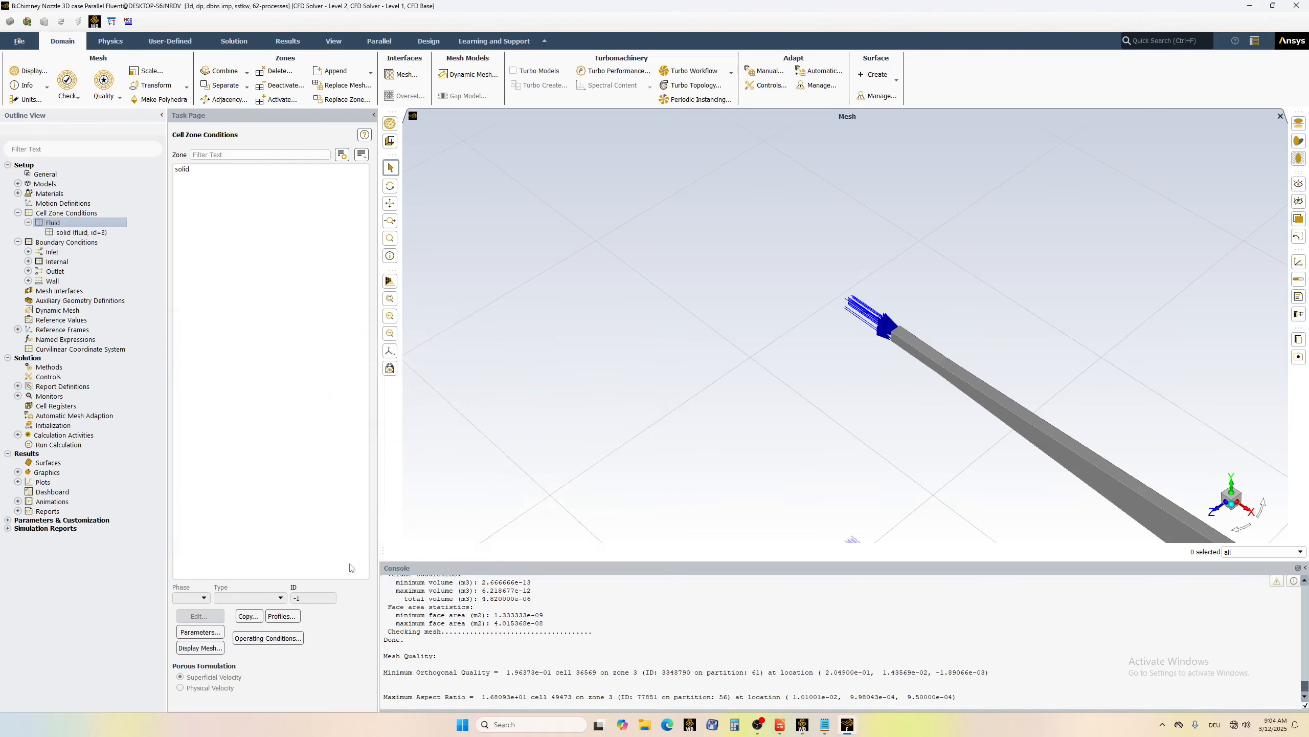
- Set pressure_inlet's gauge total pressure to 200000 Pa and its supersonic/initial gauge pressure to 199000 Pa
{"action": "double_click", "coordinate": [49, 253]}
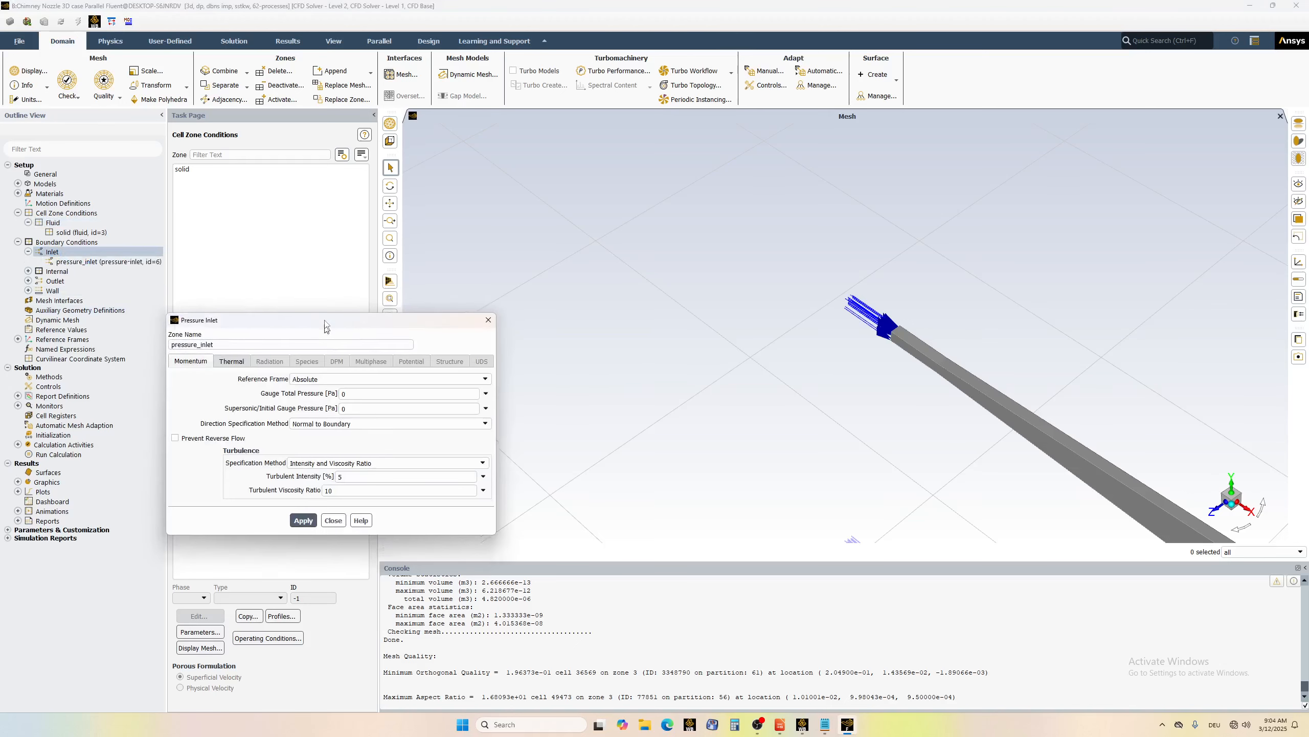
{"action": "double_click", "coordinate": [362, 289]}
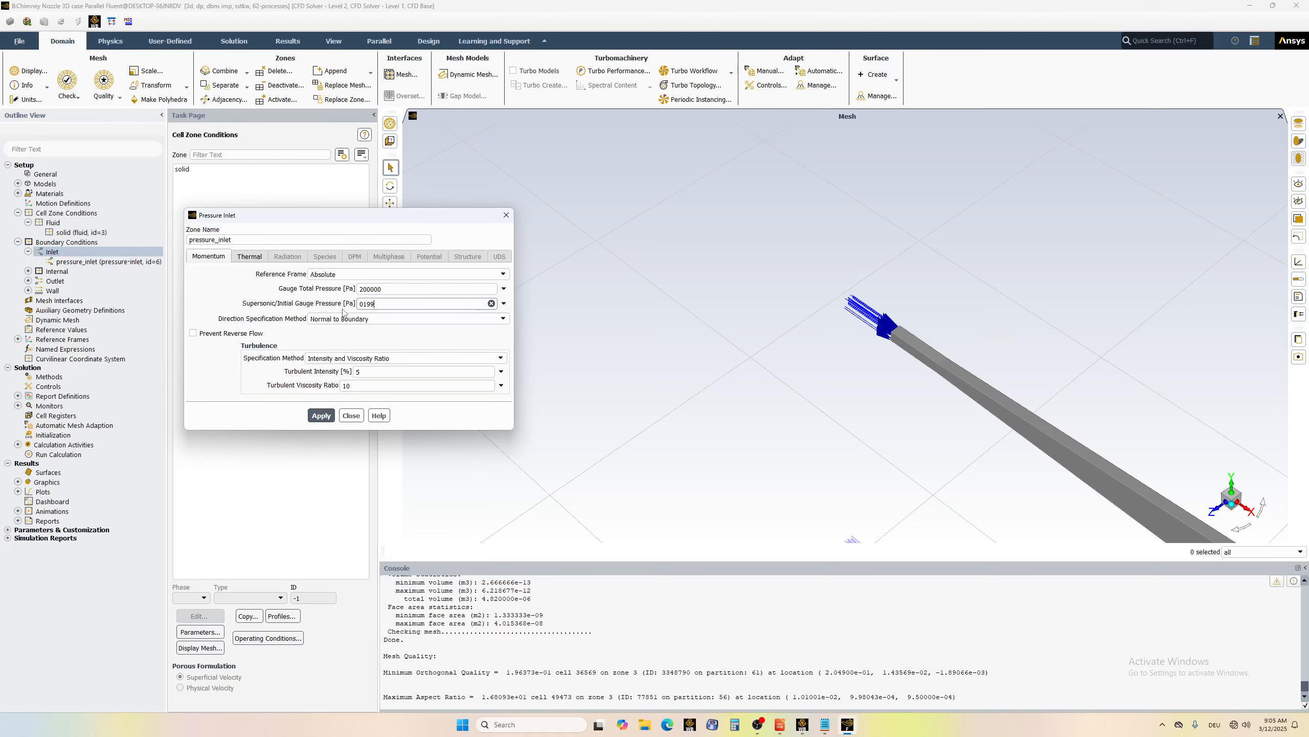
{"action": "key", "text": "BackSpace"}
{"action": "key", "text": "BackSpace"}
{"action": "key", "text": "BackSpace"}
{"action": "key", "text": "BackSpace"}
{"action": "type", "text": "1"}
- Specify the inlet turbulence by Intensity and Hydraulic Diameter with a 2 mm hydraulic diameter, and apply the boundary condition
{"action": "left_click", "coordinate": [334, 361]}
{"action": "left_click", "coordinate": [341, 401]}
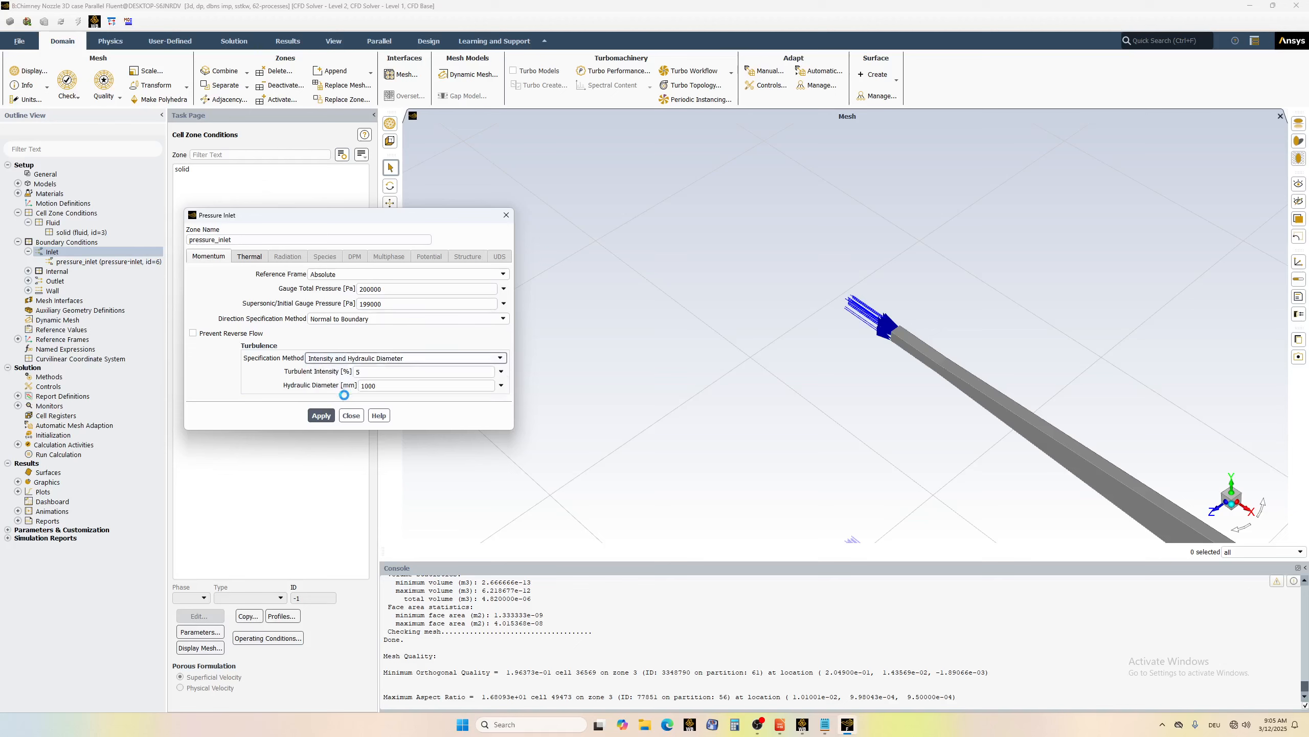
{"action": "left_click", "coordinate": [388, 385]}
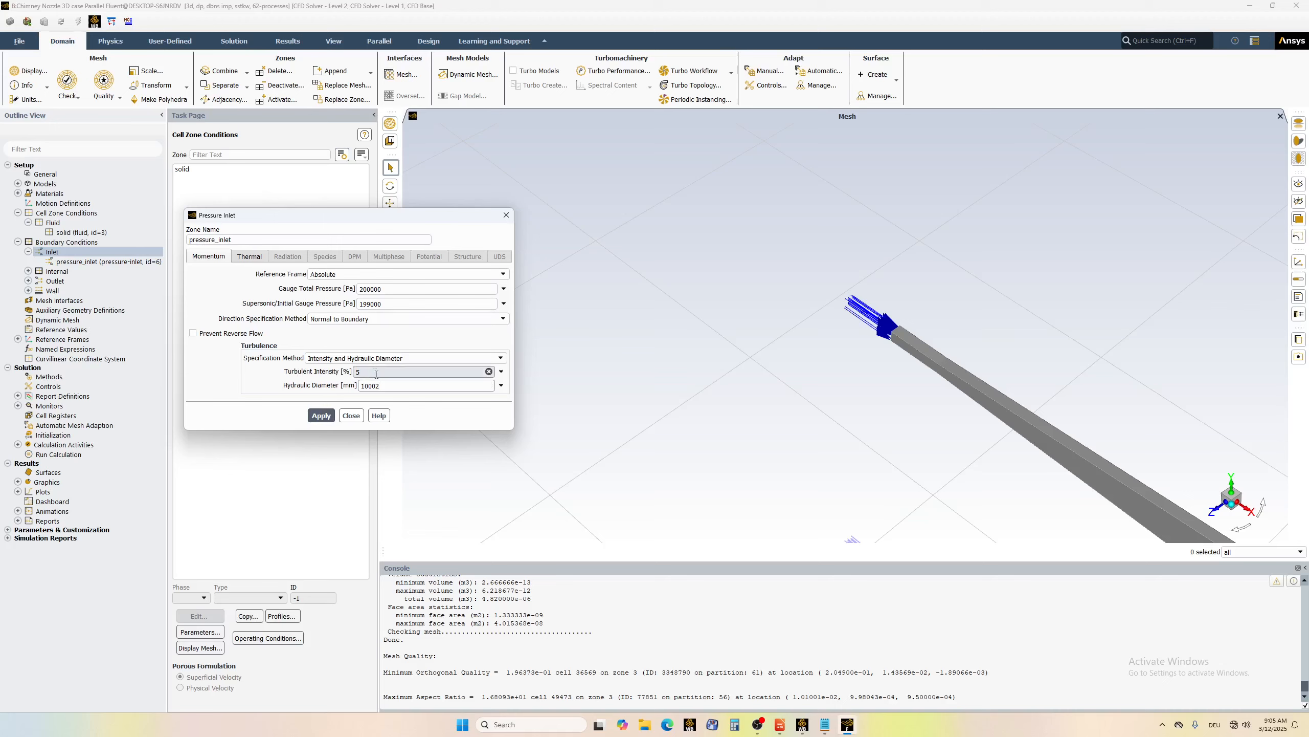
{"action": "left_click_drag", "start_coordinate": [384, 386], "coordinate": [345, 382]}
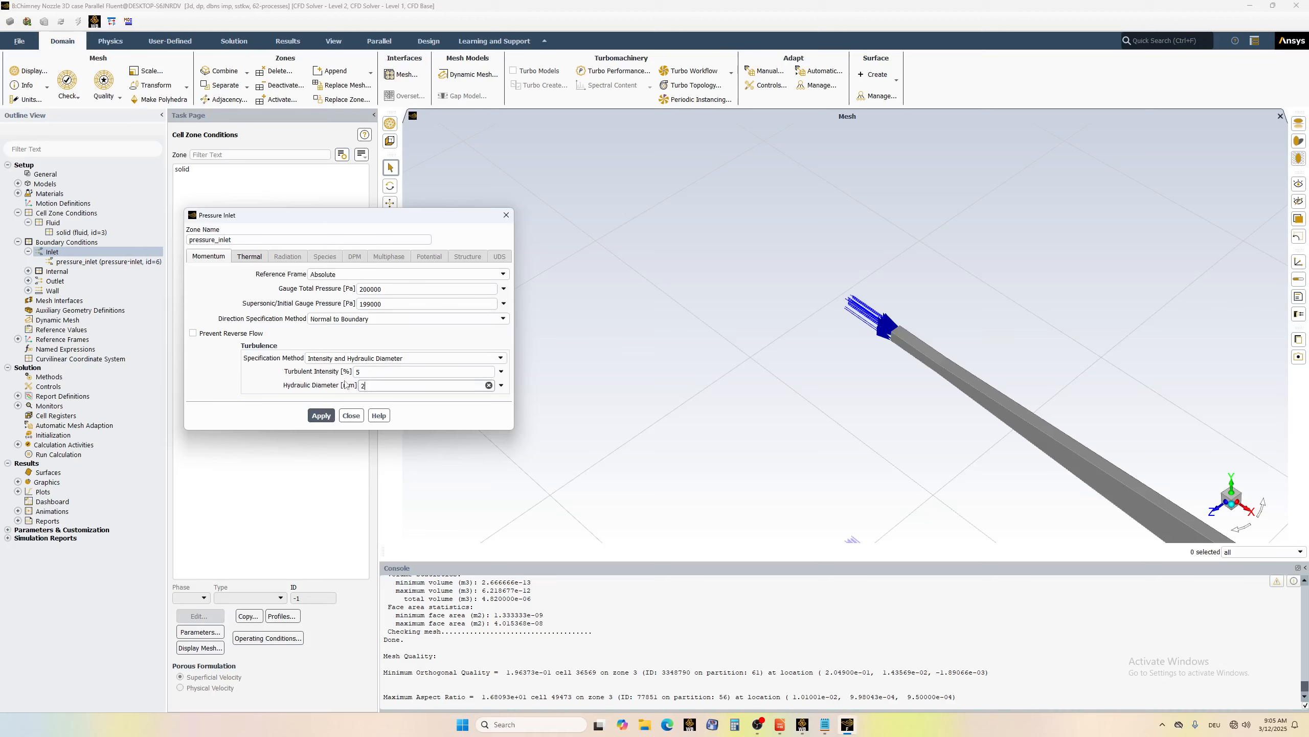
{"action": "type", "text": "2"}
{"action": "left_click", "coordinate": [326, 419]}
{"action": "left_click", "coordinate": [351, 416]}
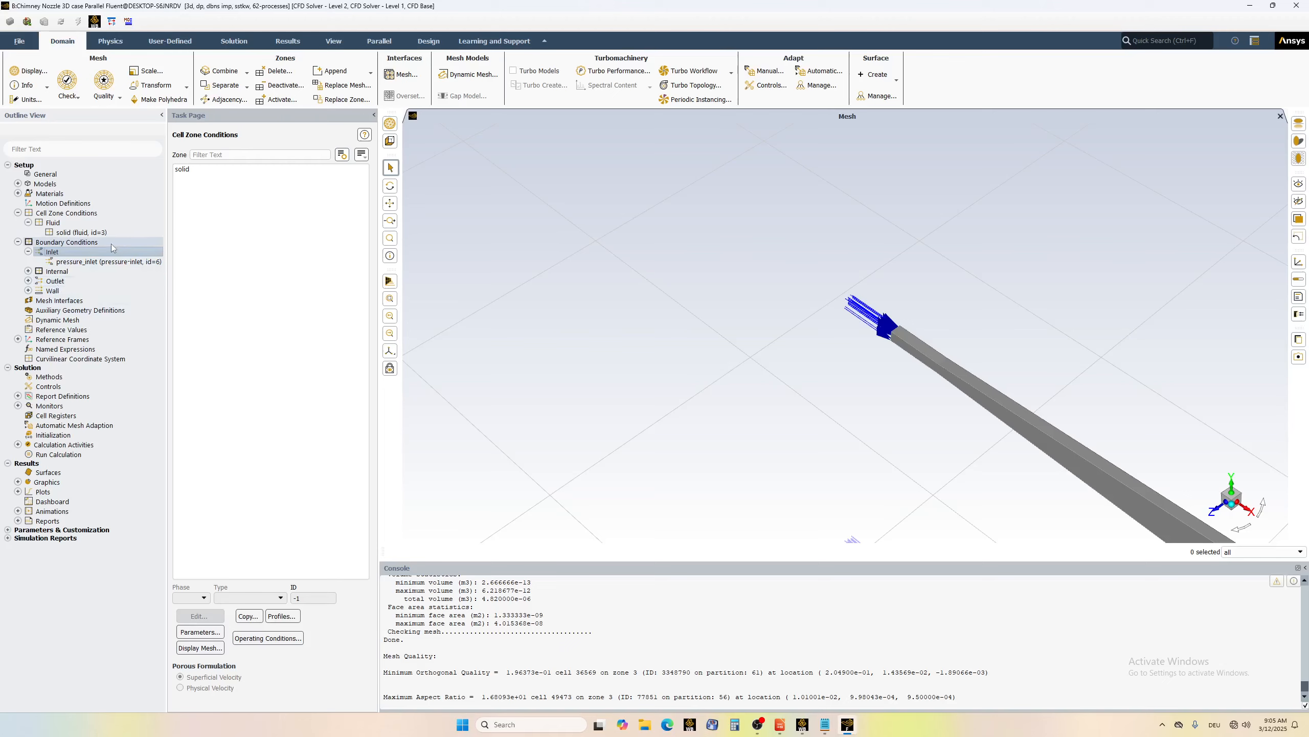
- Display the inlet boundary and the outlet boundary in turn to check their location on the nozzle
{"action": "right_click", "coordinate": [52, 256]}
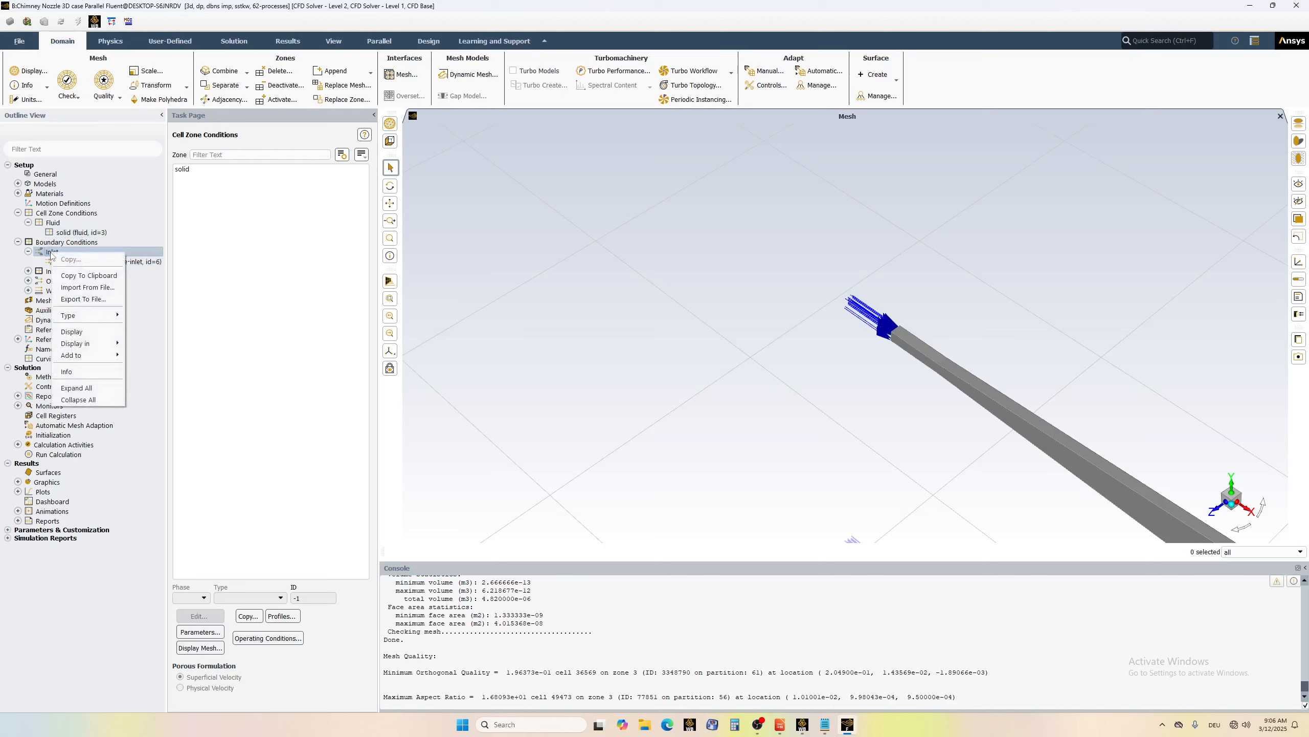
{"action": "left_click", "coordinate": [91, 333]}
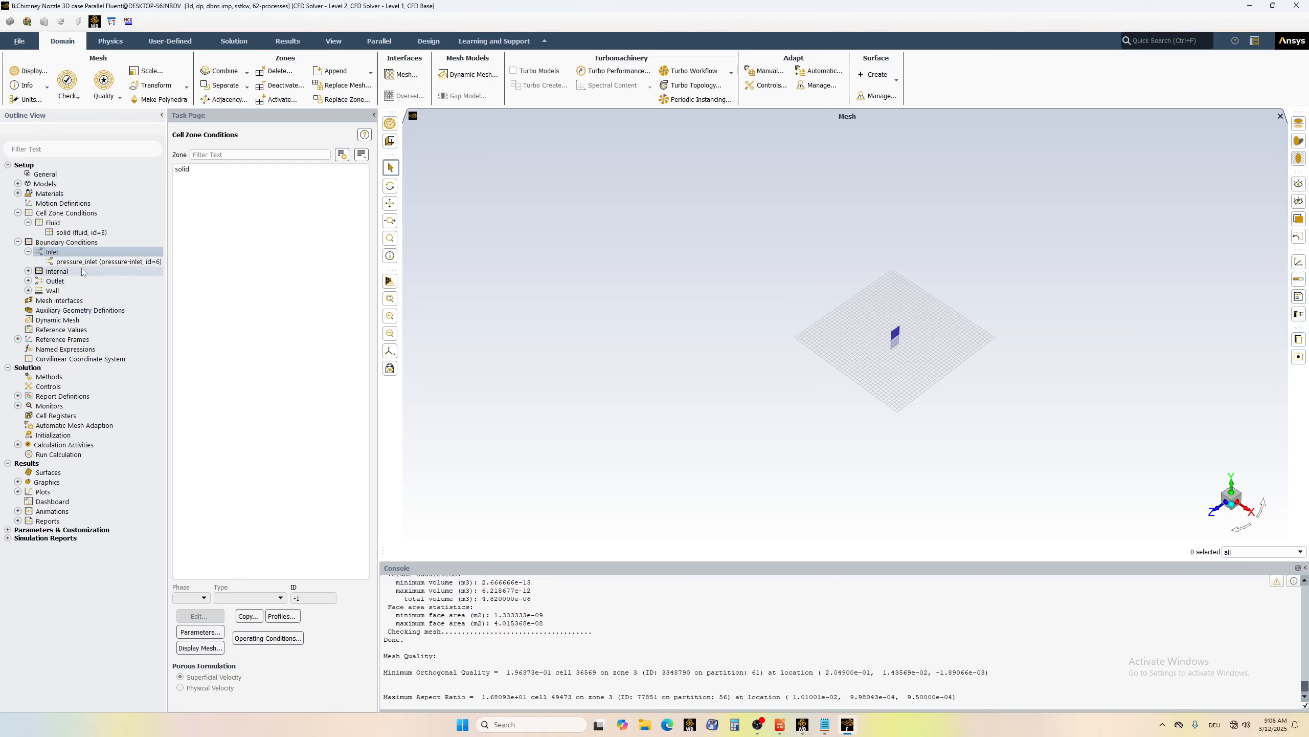
{"action": "left_click", "coordinate": [57, 281]}
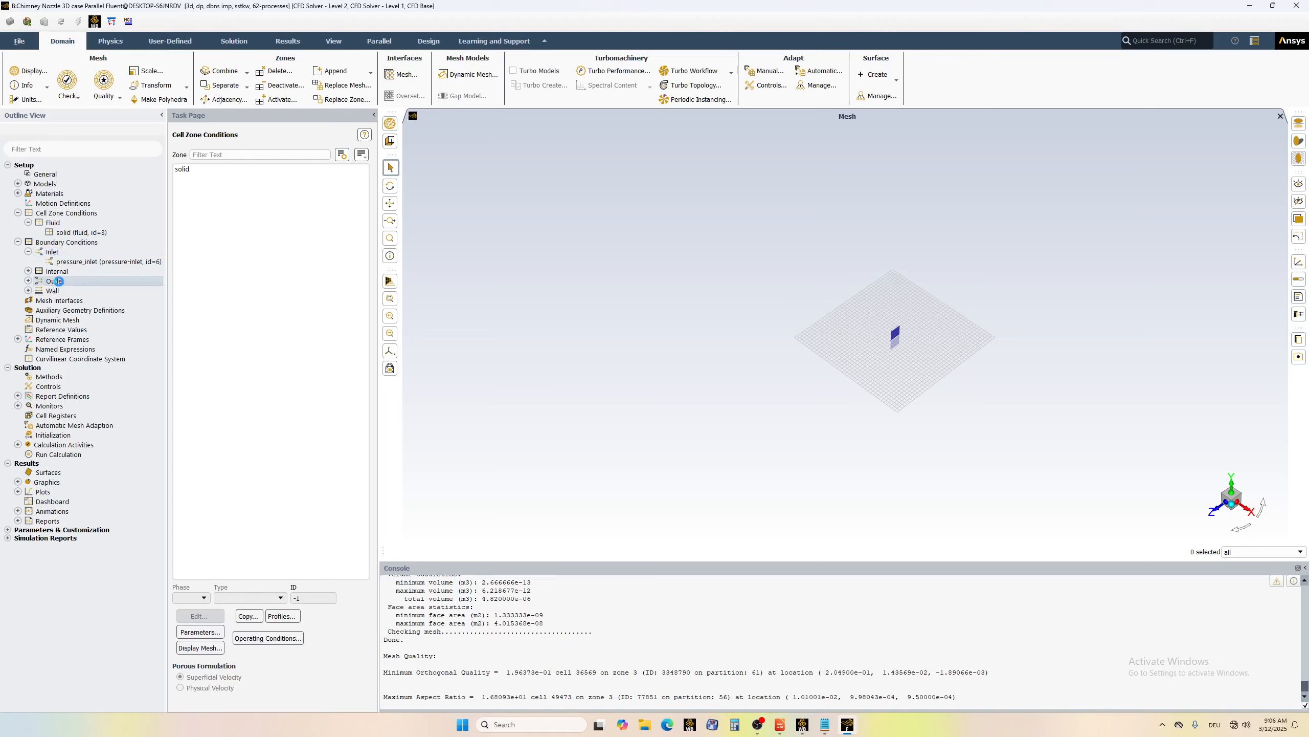
{"action": "right_click", "coordinate": [57, 283]}
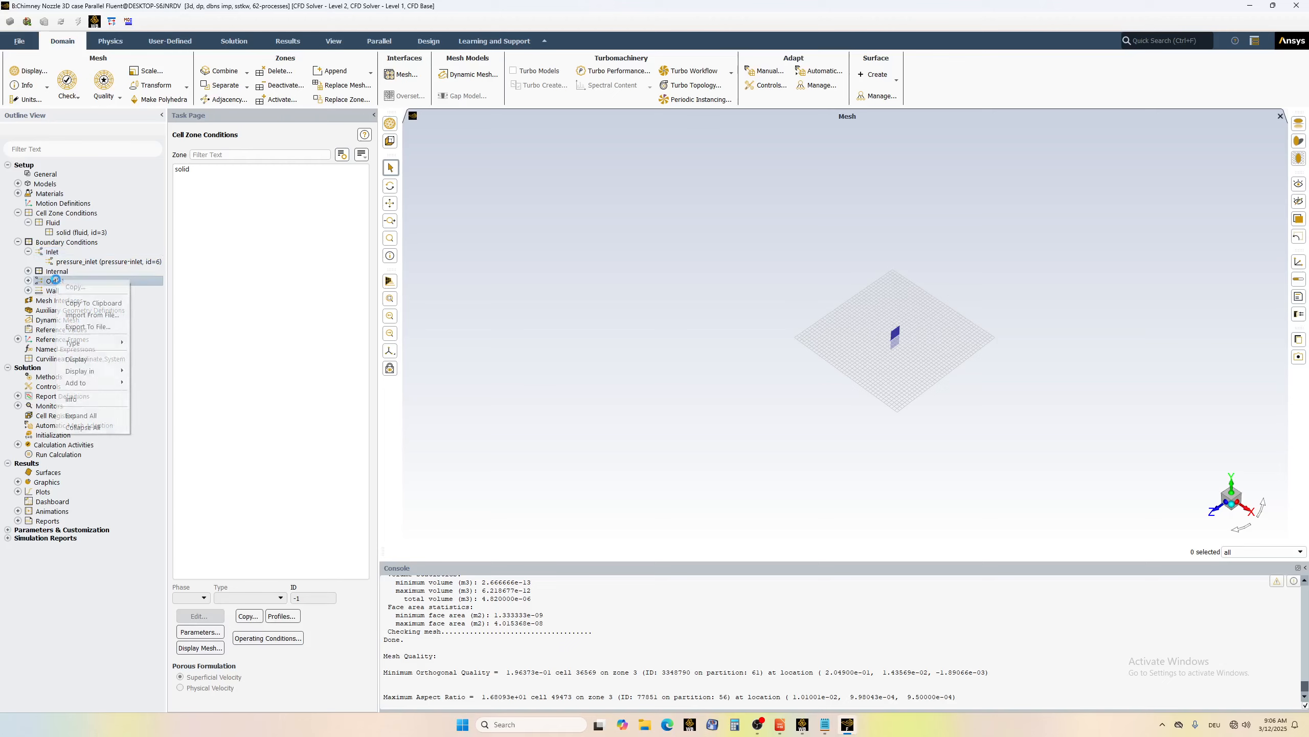
{"action": "left_click", "coordinate": [92, 360]}
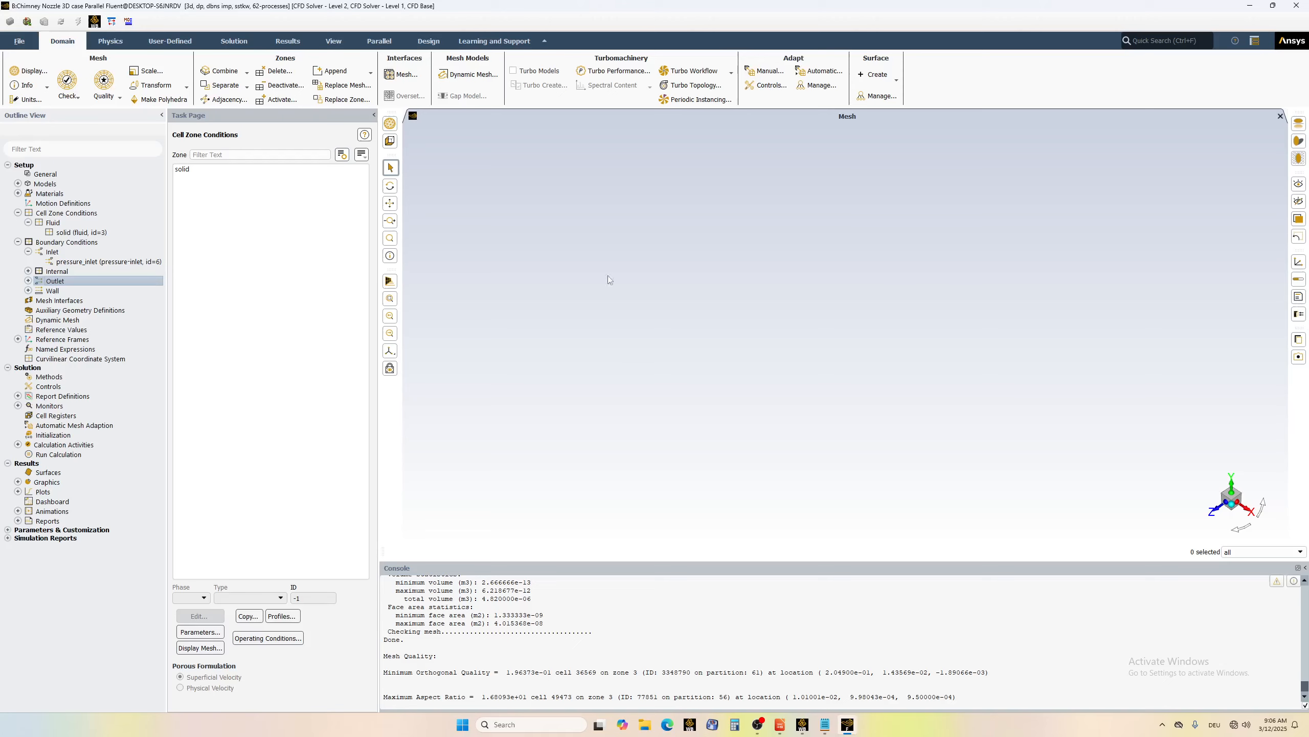
- Display the nozzle walls, examine their far end, and display the outlet boundary there
{"action": "right_click", "coordinate": [53, 293]}
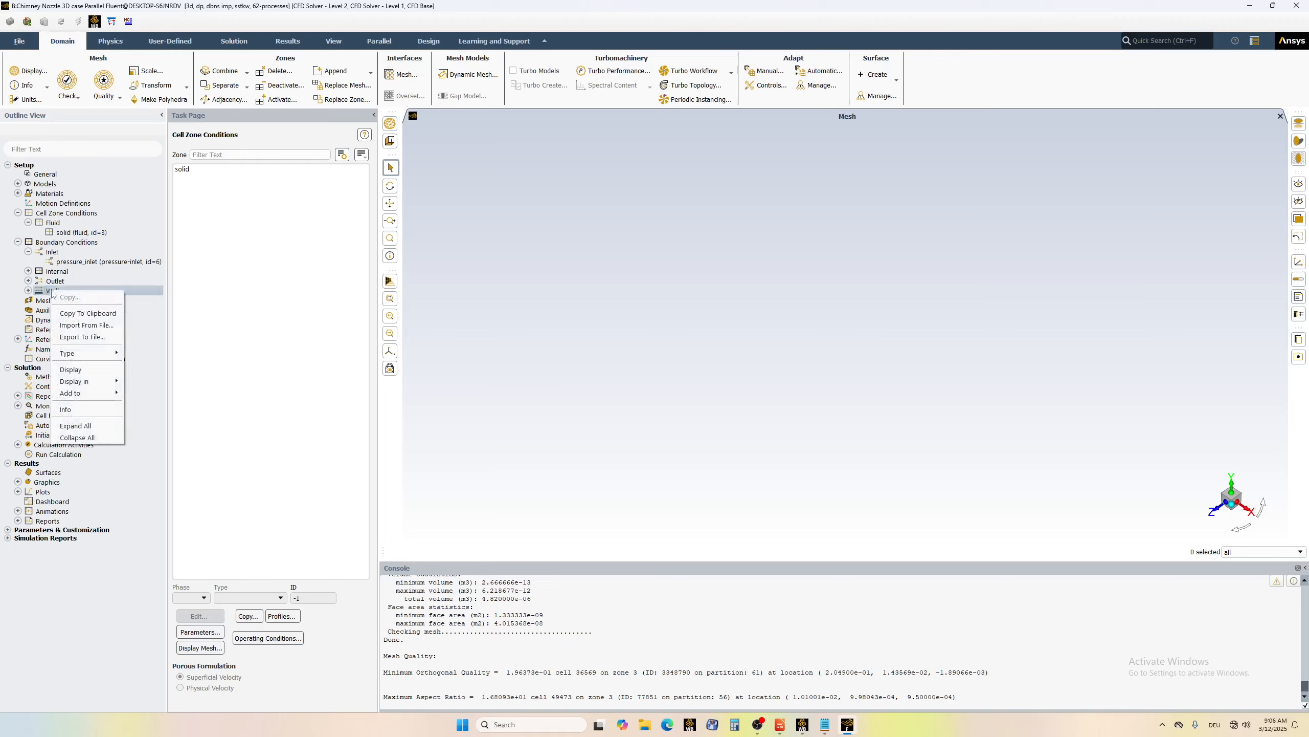
{"action": "left_click", "coordinate": [82, 368]}
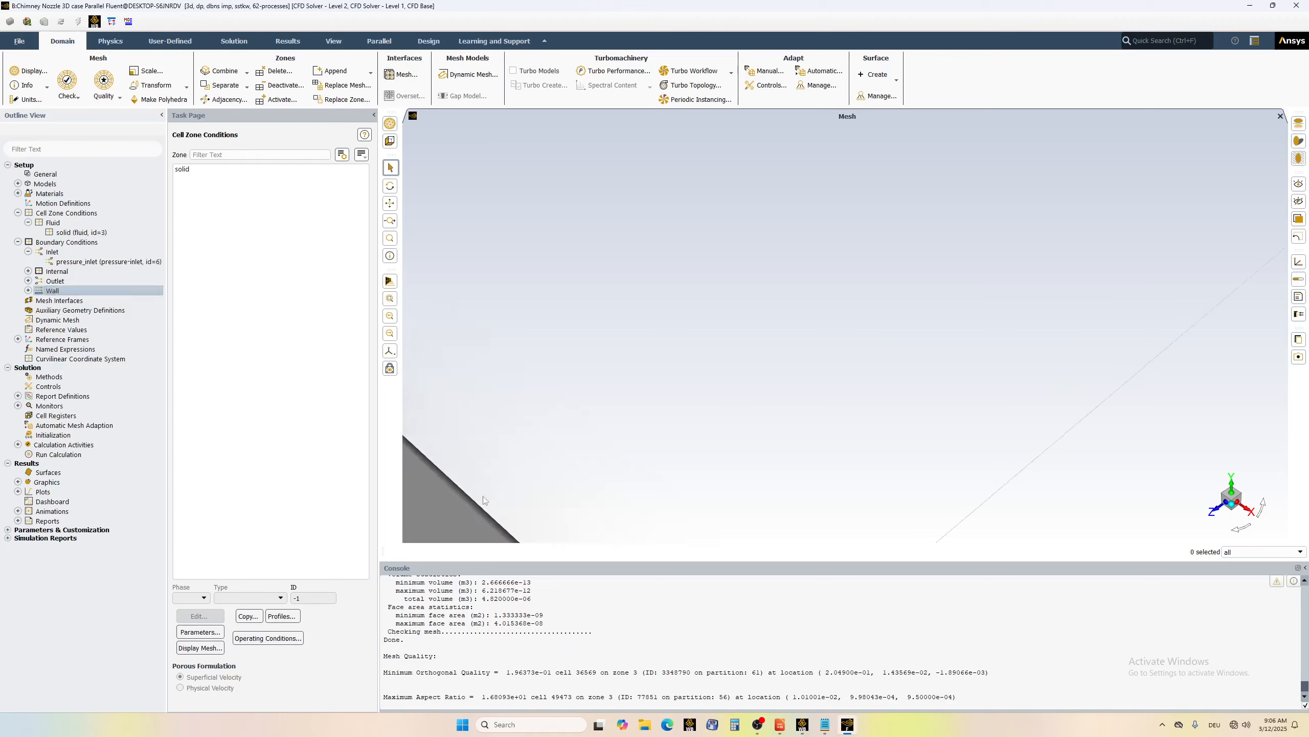
{"action": "scroll", "coordinate": [524, 440], "scroll_direction": "down", "scroll_amount": 12}
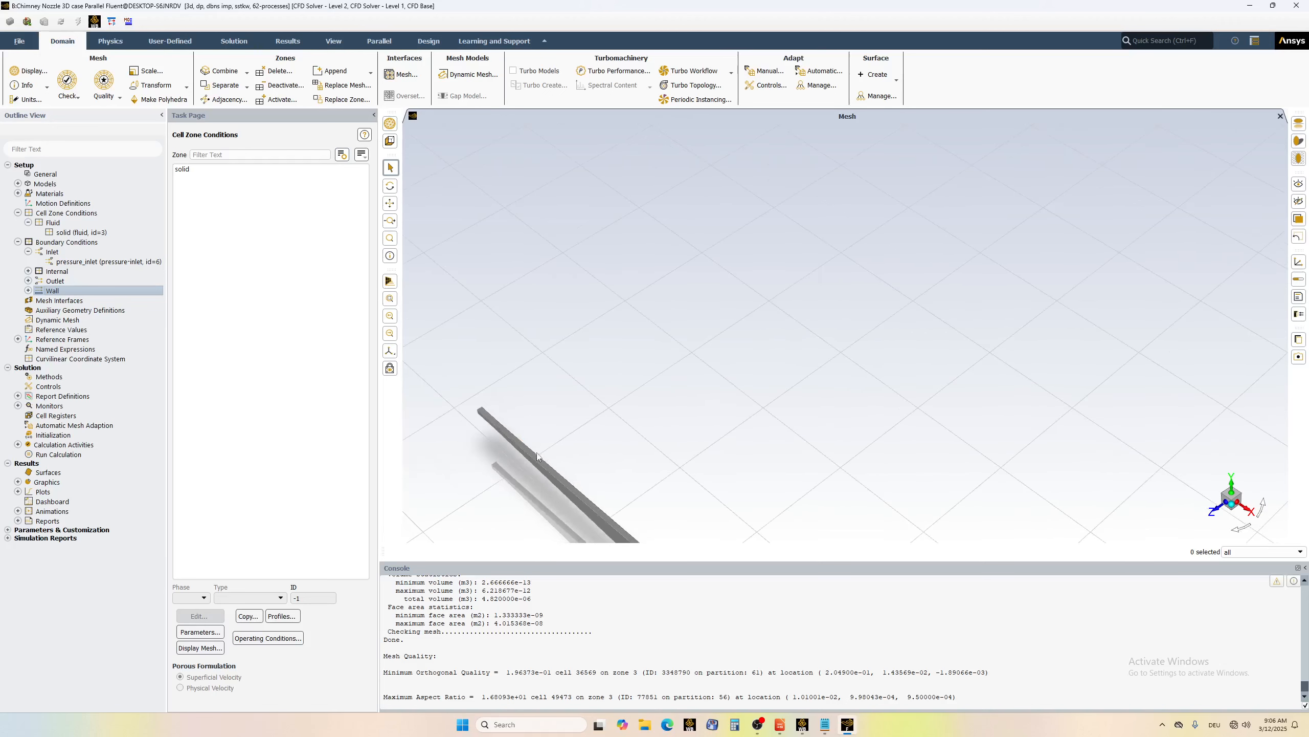
{"action": "scroll", "coordinate": [656, 536], "scroll_direction": "down", "scroll_amount": 5}
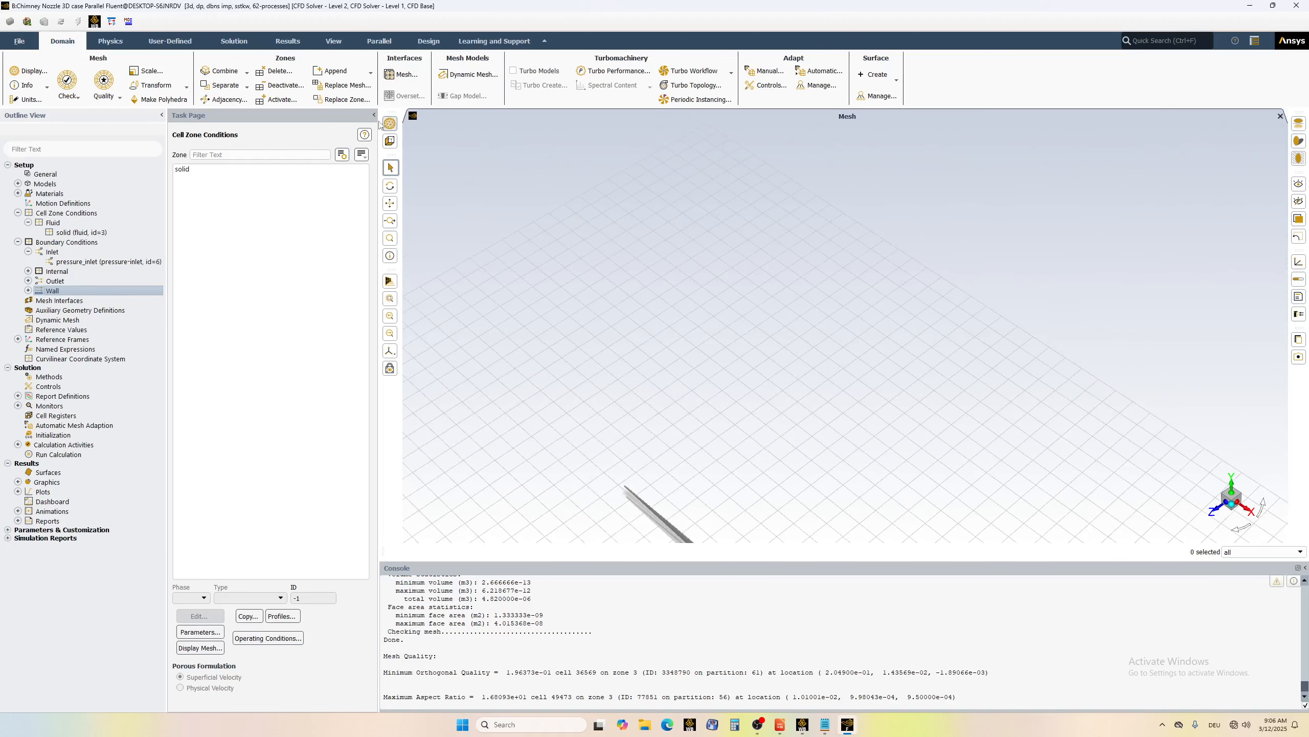
{"action": "left_click", "coordinate": [390, 202]}
{"action": "left_click_drag", "start_coordinate": [672, 488], "coordinate": [657, 230]}
{"action": "scroll", "coordinate": [642, 281], "scroll_direction": "up", "scroll_amount": 6}
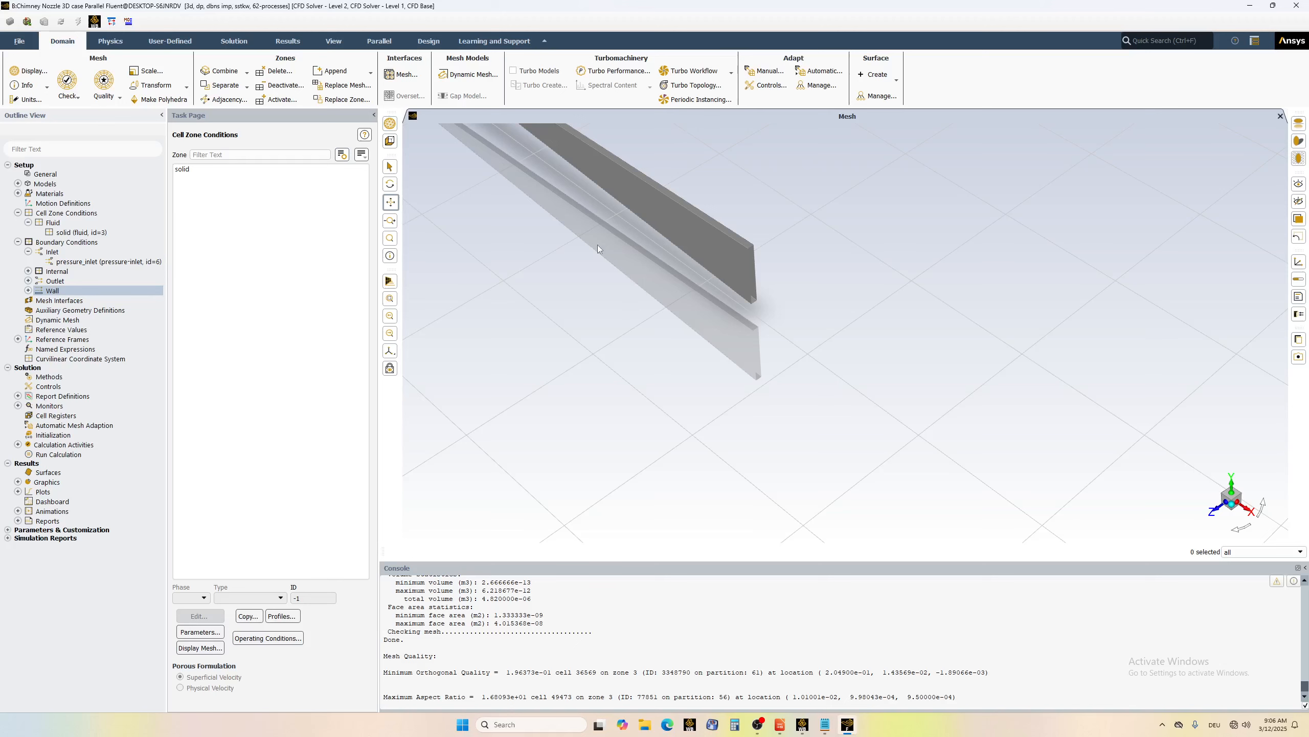
{"action": "scroll", "coordinate": [620, 268], "scroll_direction": "down", "scroll_amount": 2}
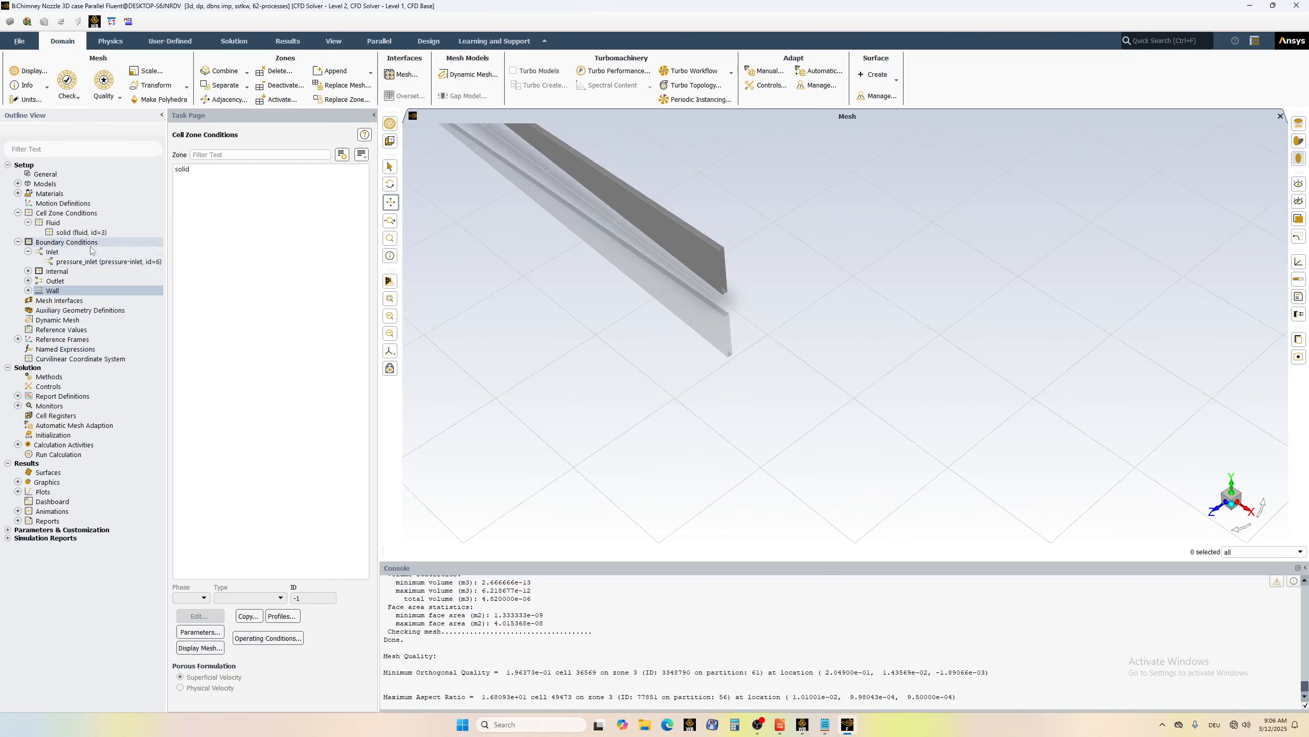
{"action": "right_click", "coordinate": [55, 280]}
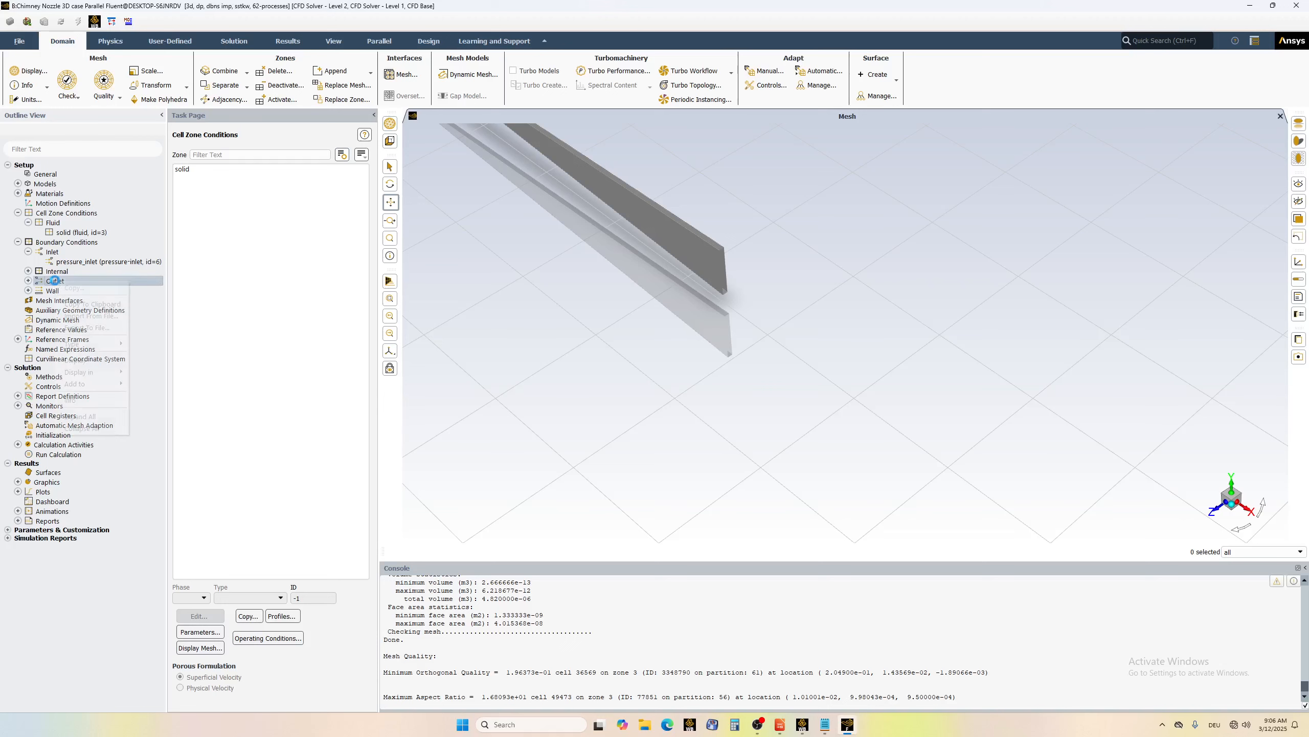
{"action": "left_click", "coordinate": [102, 360]}
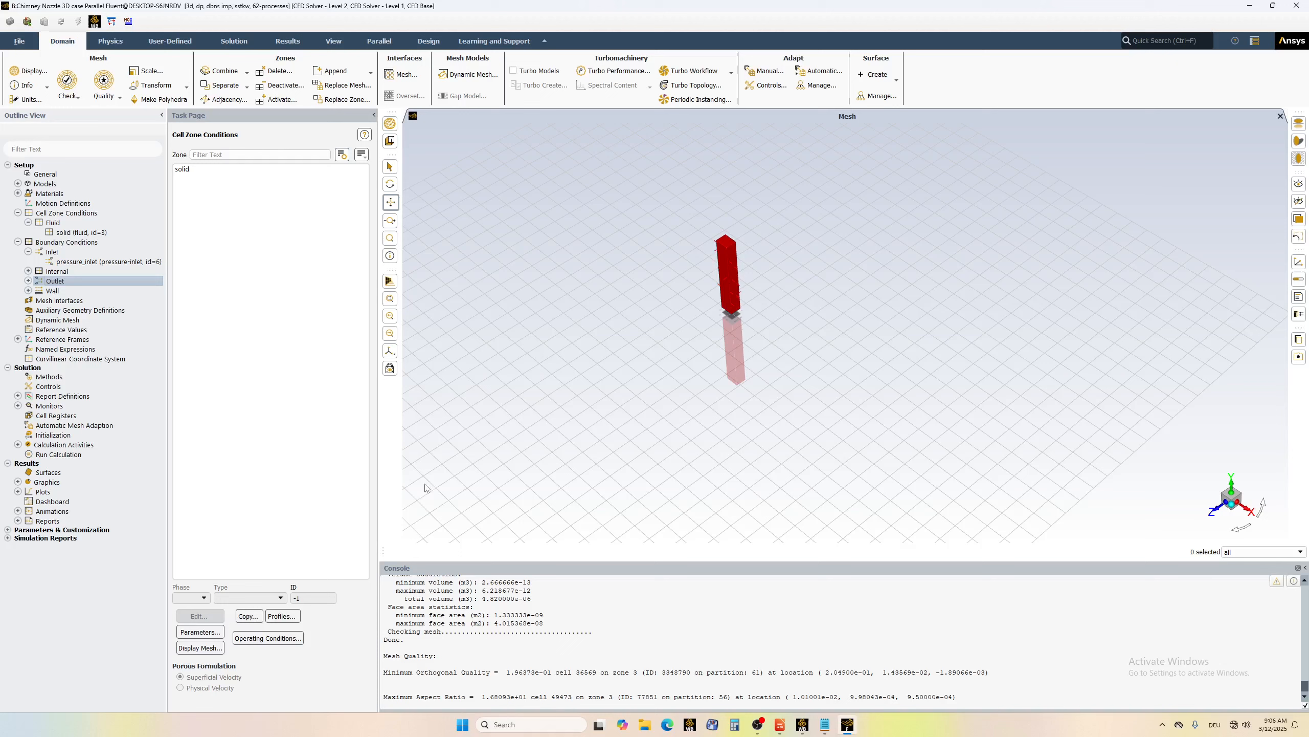
- Set pressure_outlet to 0.001 Pa gauge pressure and Intensity and Hydraulic Diameter turbulence with a 2 mm backflow hydraulic diameter, and apply it
{"action": "left_click", "coordinate": [28, 281]}
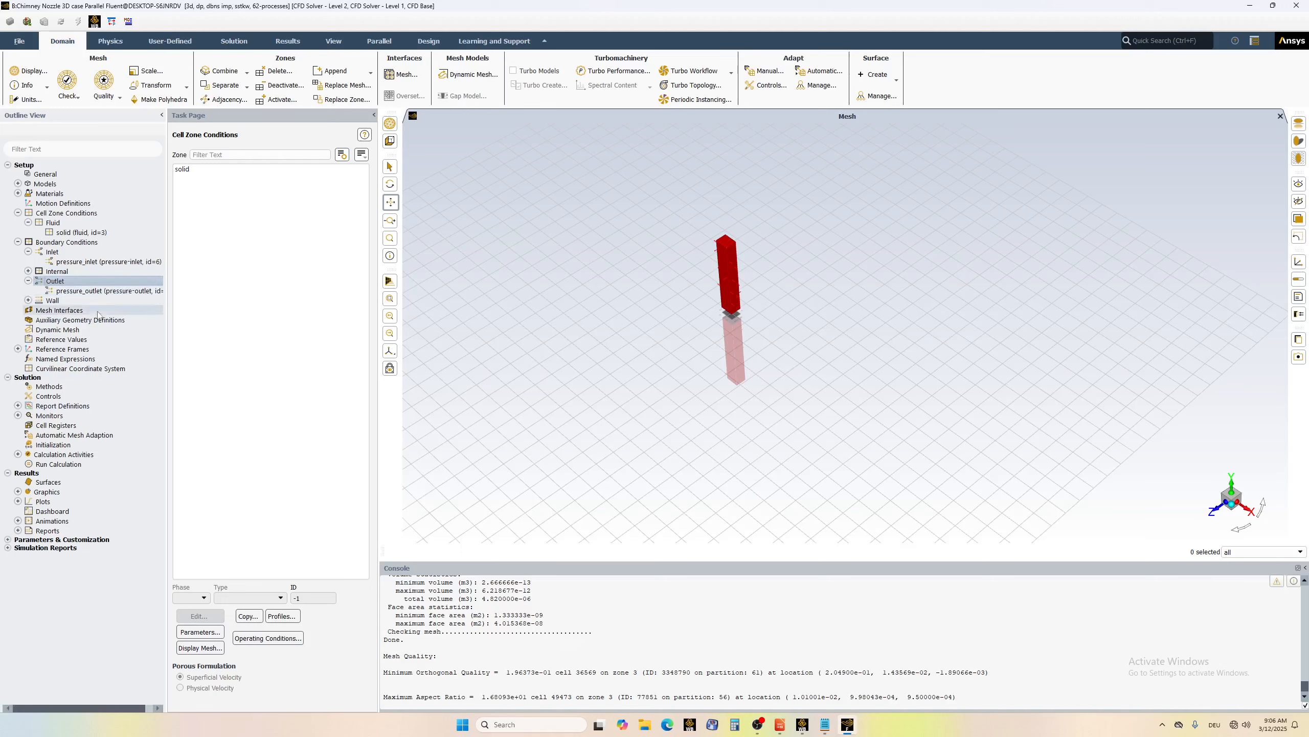
{"action": "left_click", "coordinate": [75, 291]}
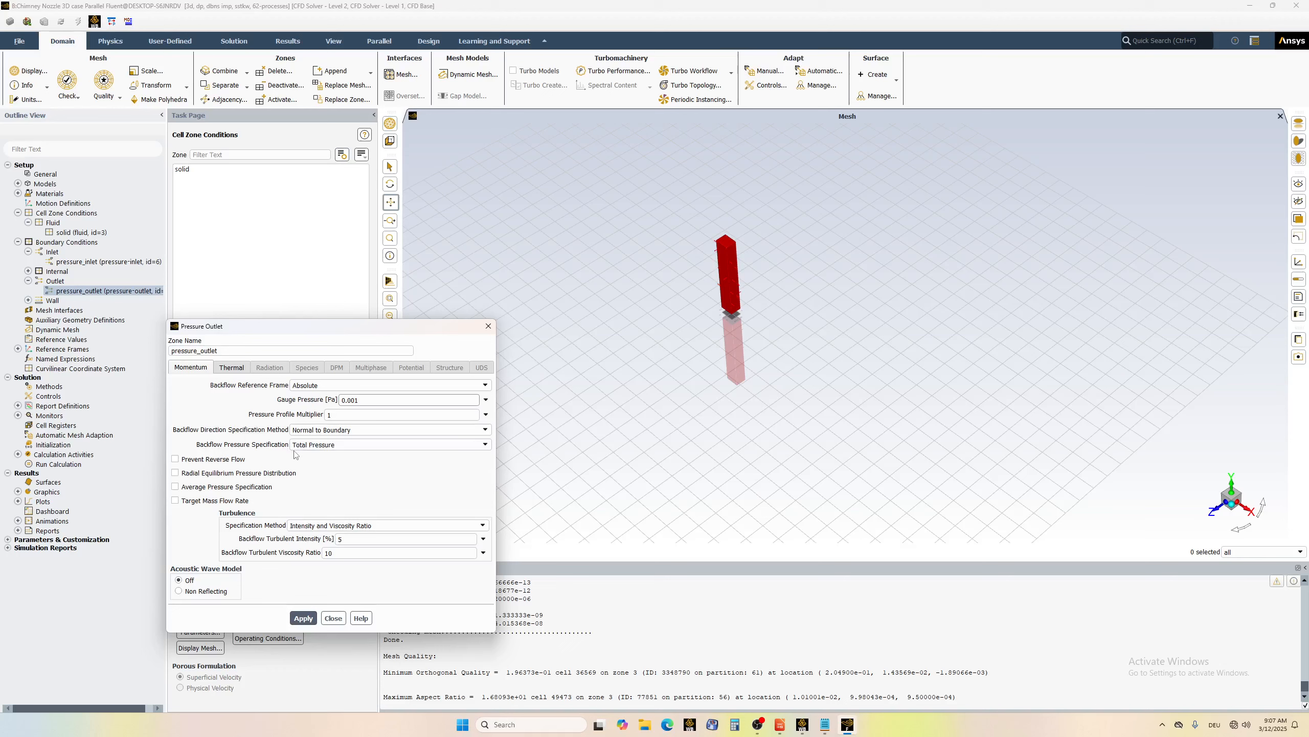
{"action": "left_click", "coordinate": [329, 527]}
{"action": "left_click", "coordinate": [328, 562]}
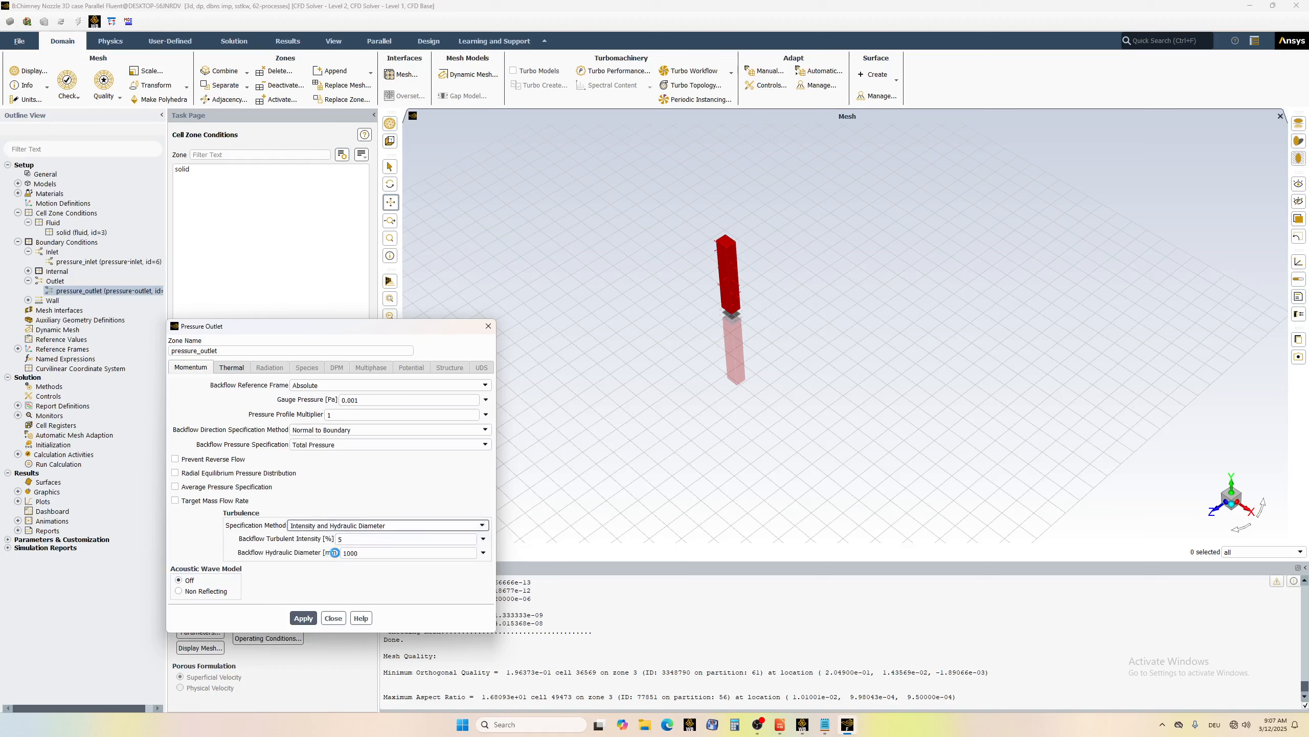
{"action": "left_click", "coordinate": [365, 553]}
{"action": "double_click", "coordinate": [365, 554]}
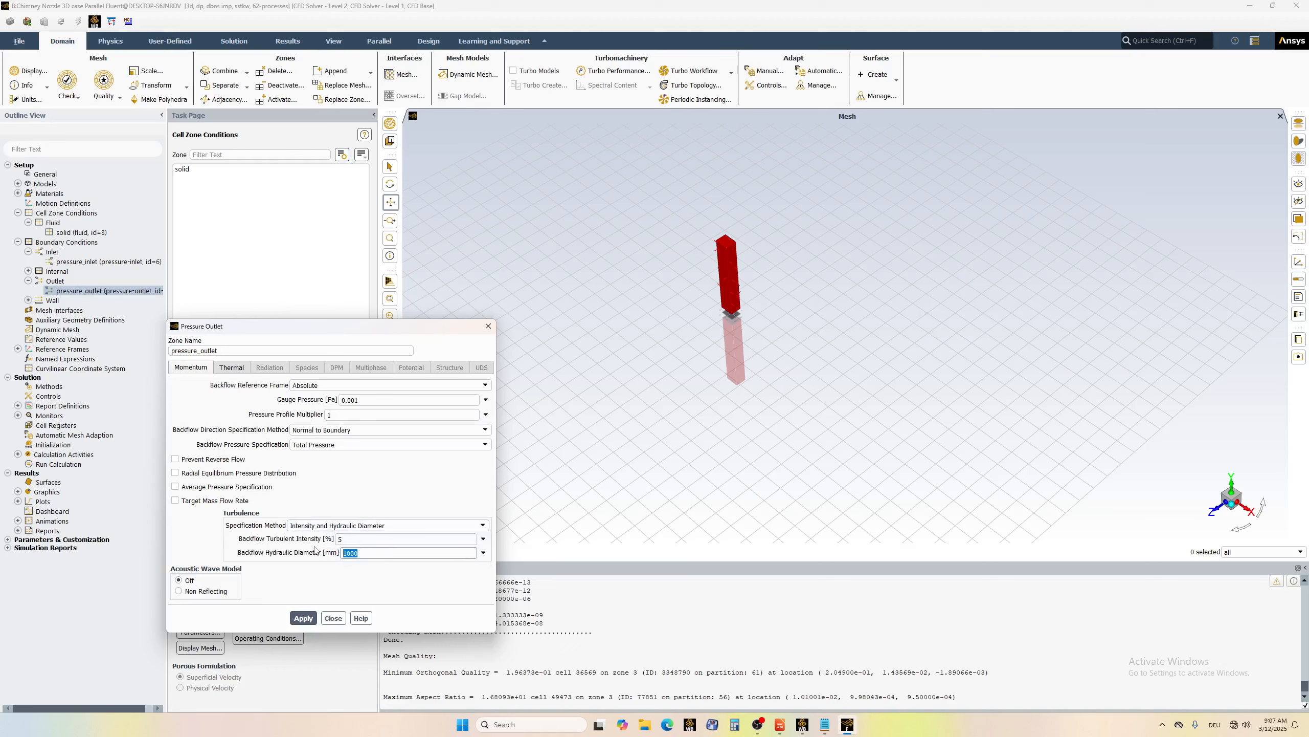
{"action": "type", "text": "2"}
{"action": "left_click", "coordinate": [304, 619]}
{"action": "left_click", "coordinate": [334, 618]}
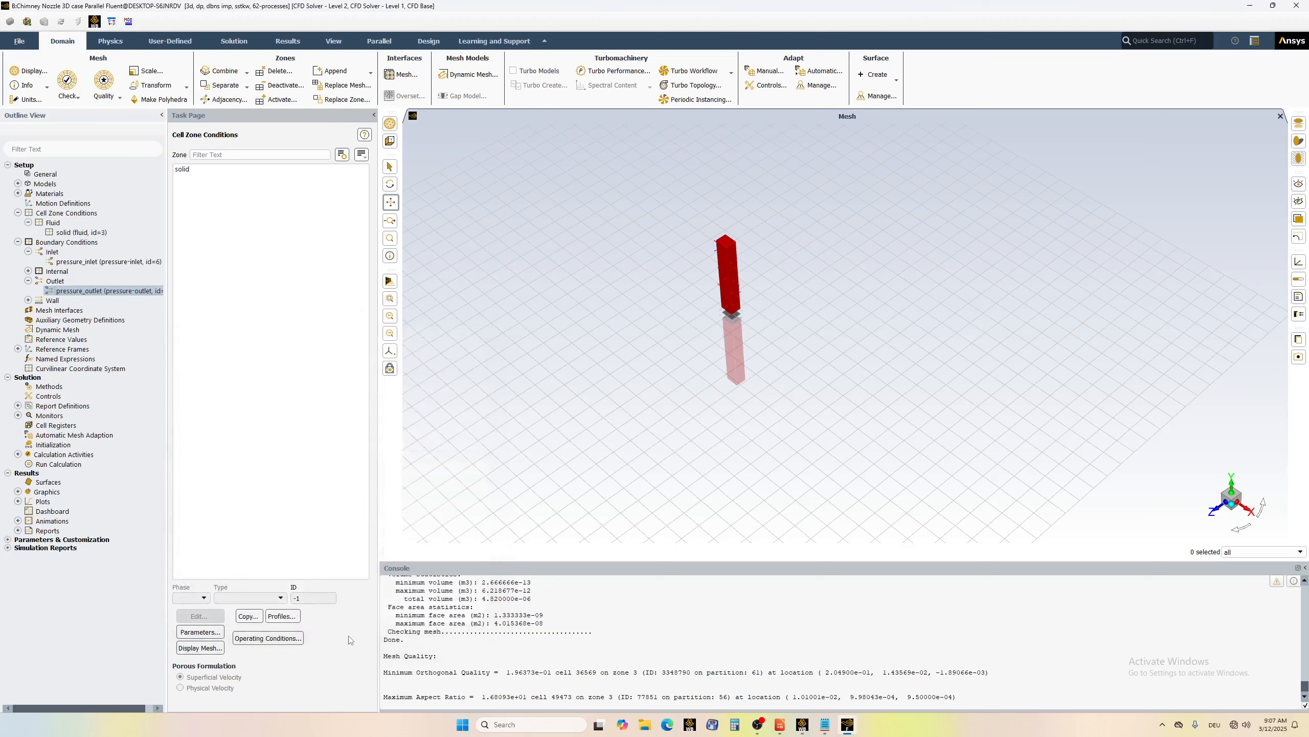
- Collapse the outlet, cell zone conditions and boundary conditions branches of the setup outline
{"action": "left_click", "coordinate": [28, 281]}
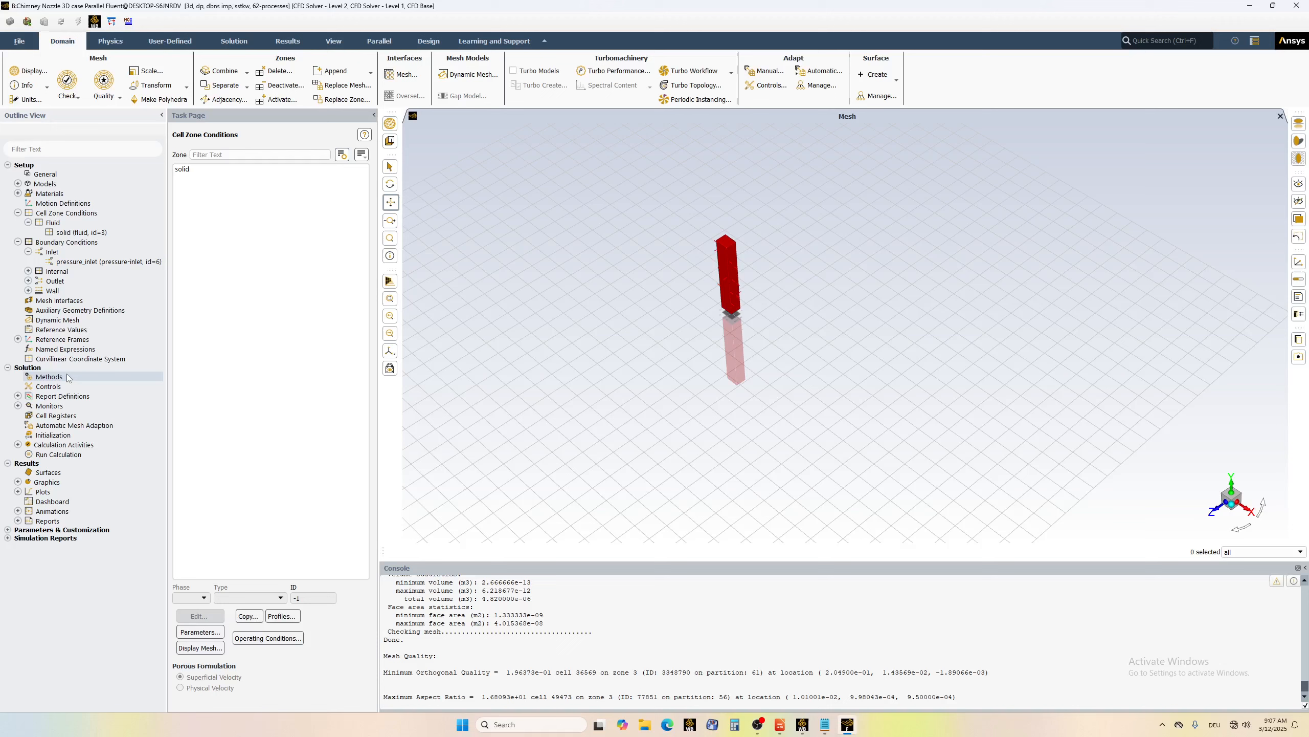
{"action": "left_click", "coordinate": [17, 213]}
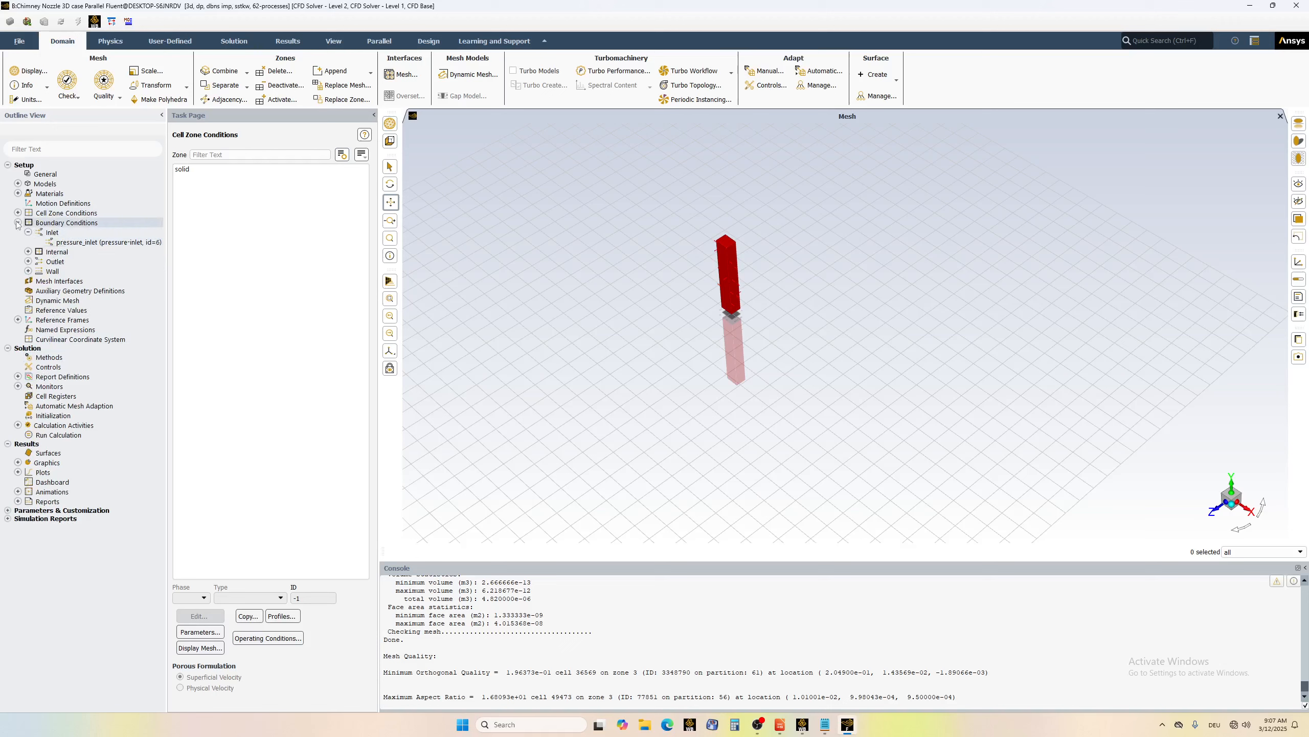
{"action": "left_click", "coordinate": [18, 222]}
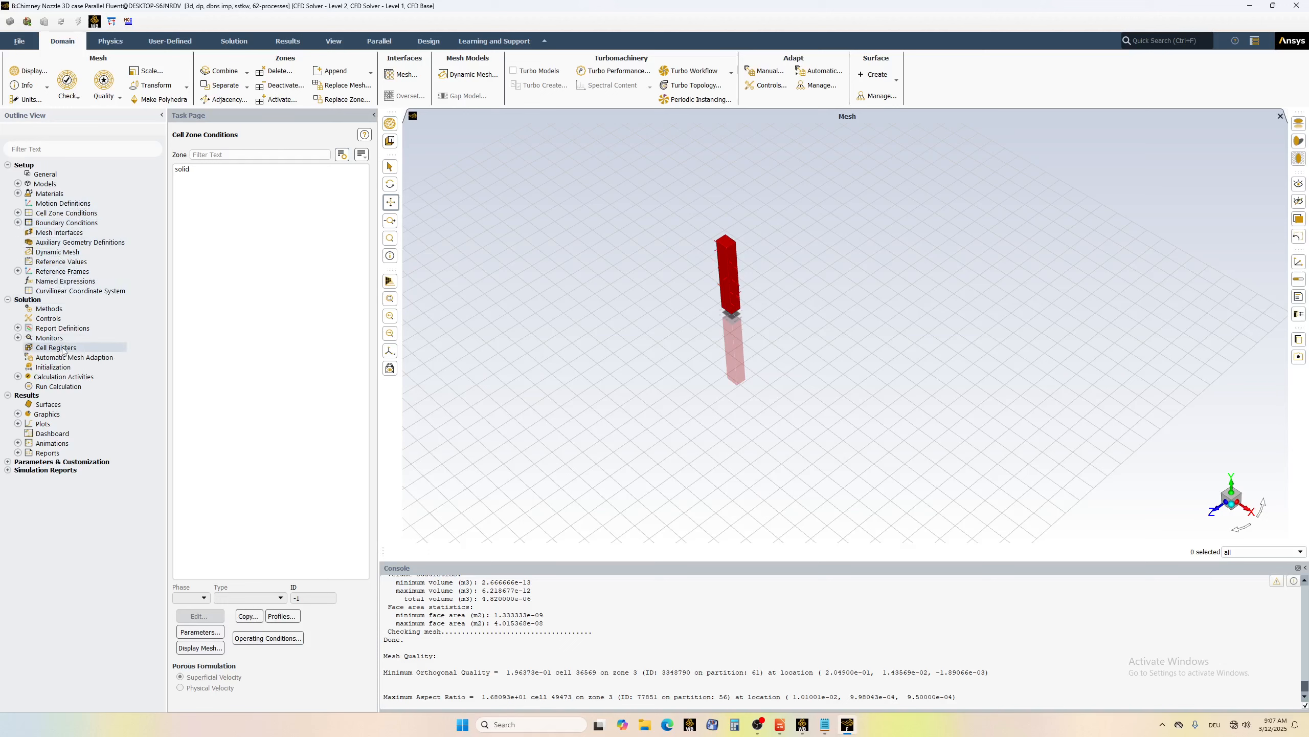
- Review the solution methods, the solution controls including the Courant number, and the existing report definitions
{"action": "left_click", "coordinate": [52, 313]}
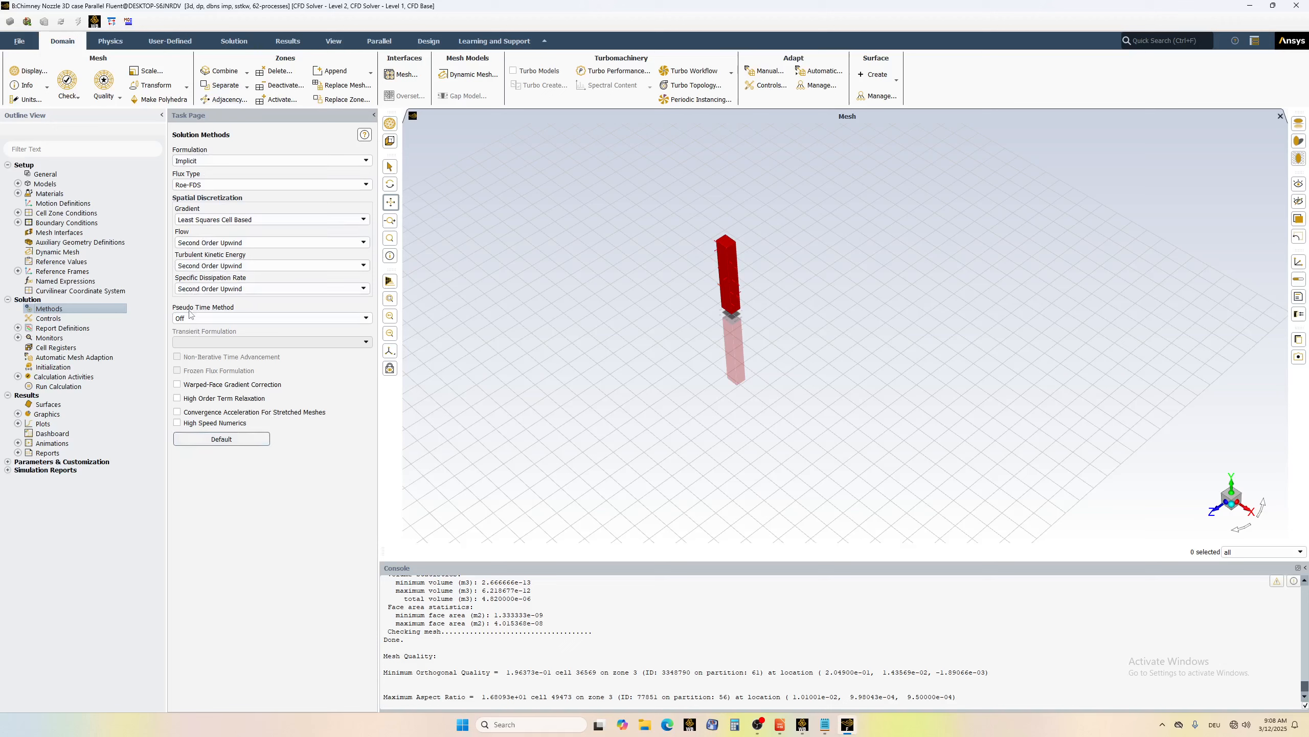
{"action": "left_click", "coordinate": [54, 319]}
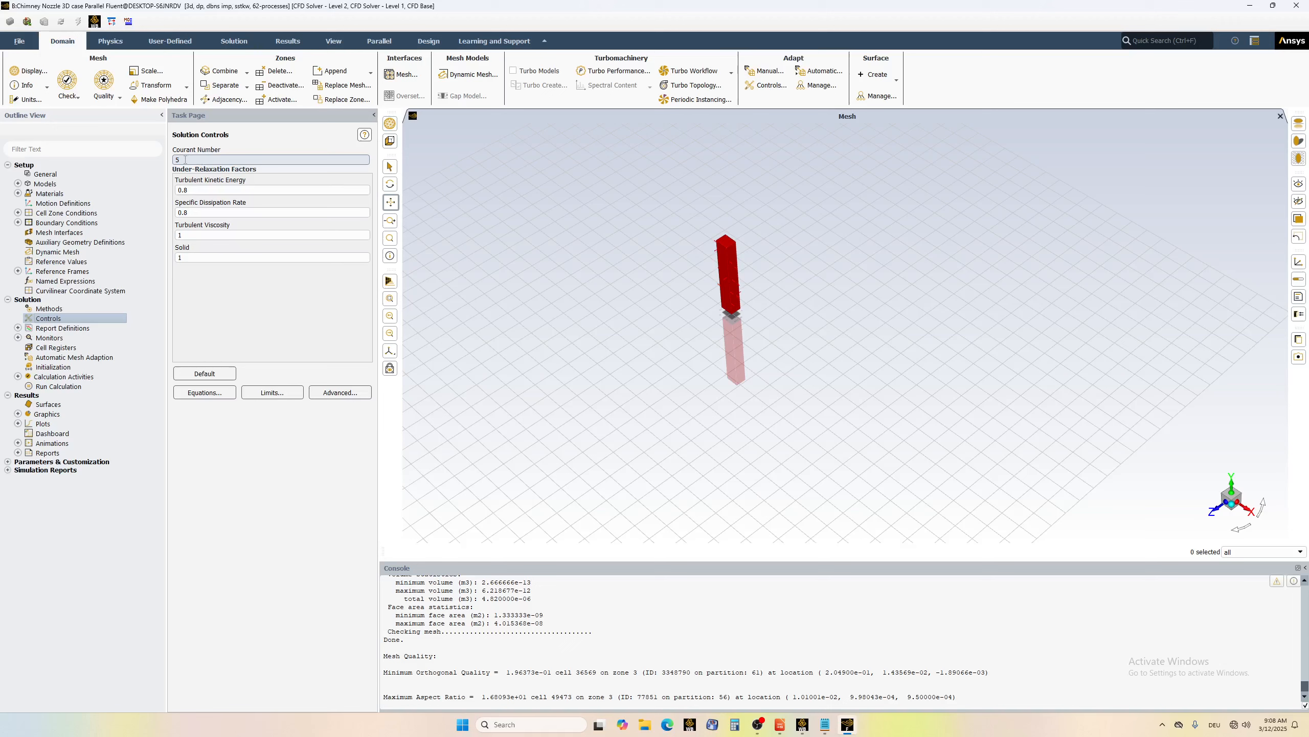
{"action": "left_click", "coordinate": [192, 161]}
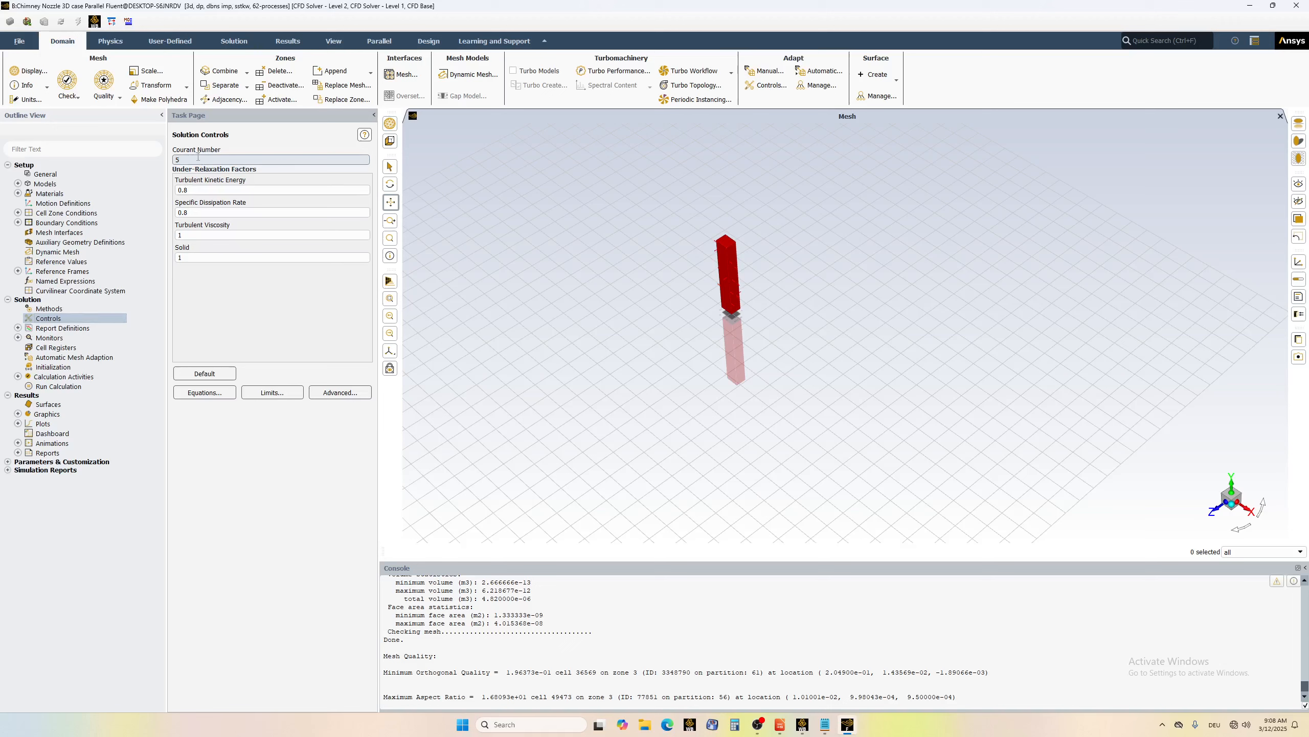
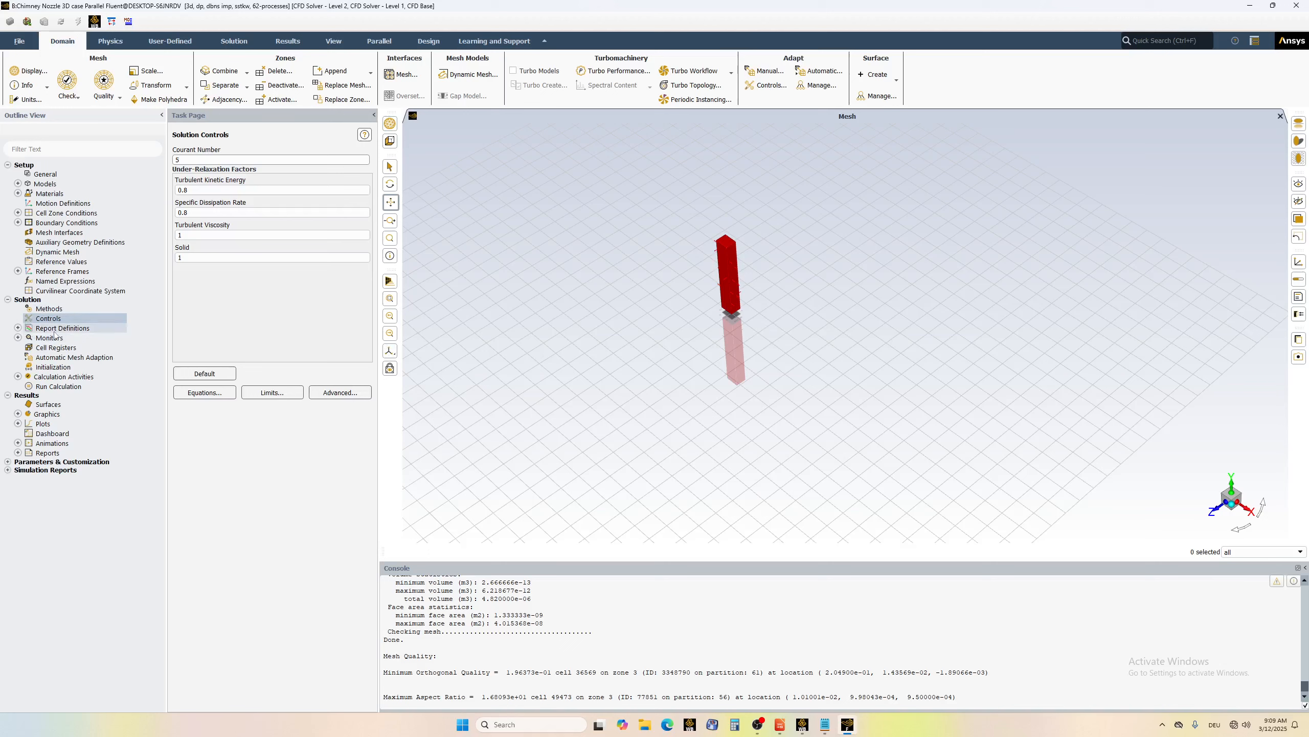
{"action": "left_click", "coordinate": [20, 331]}
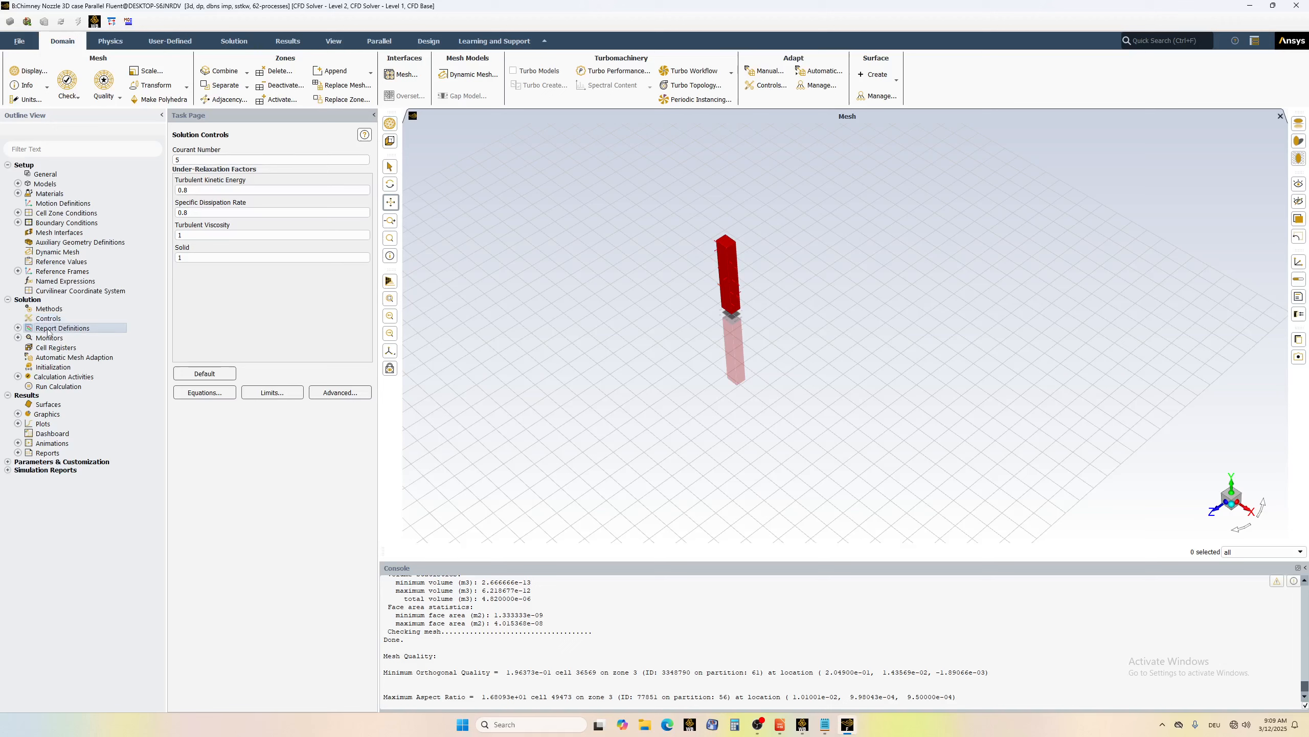
{"action": "left_click", "coordinate": [18, 328]}
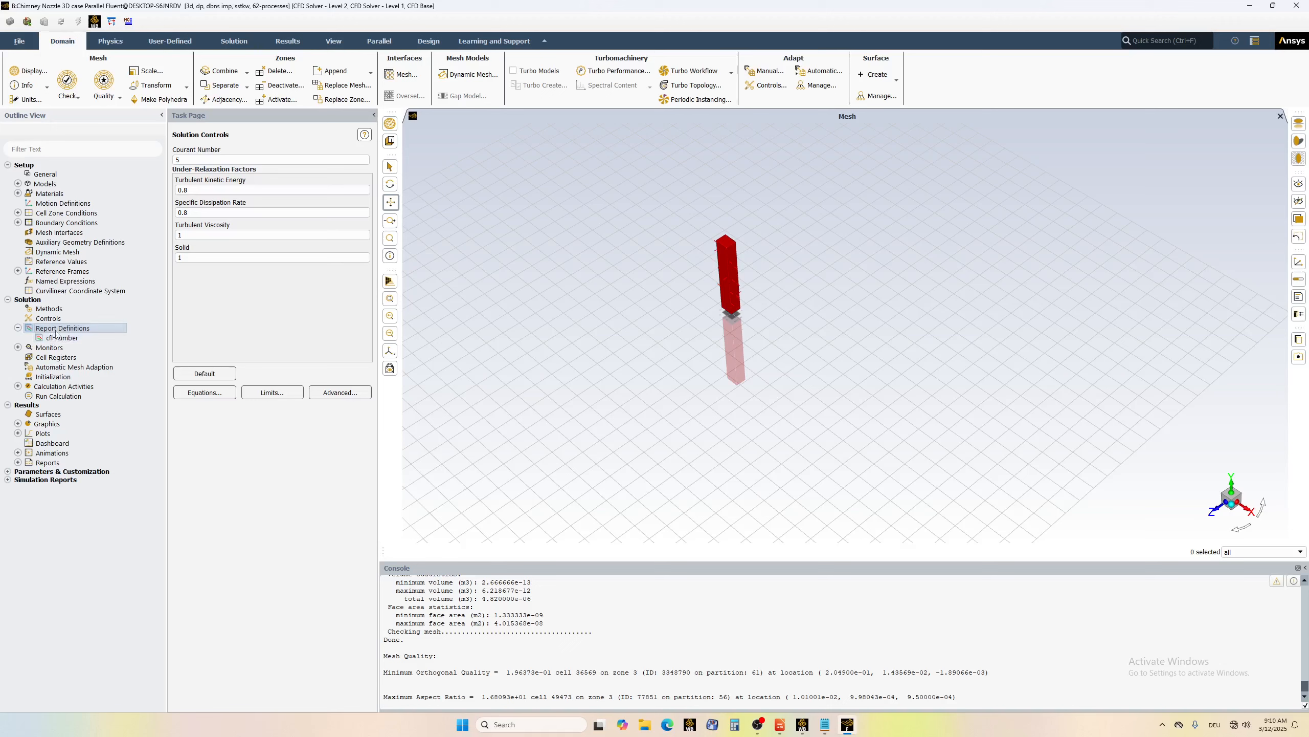
{"action": "left_click", "coordinate": [18, 328]}
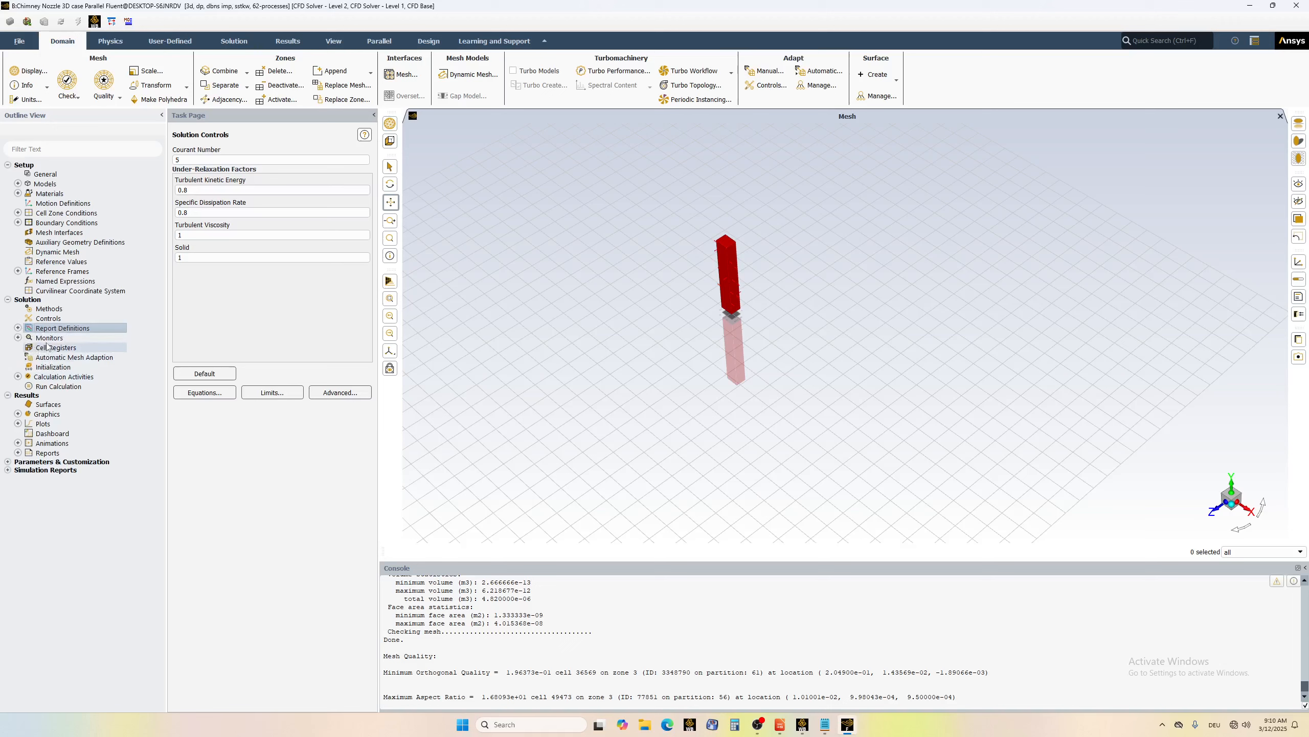
- Set the residual monitors' absolute criteria for continuity, x-velocity, y-velocity and z-velocity to 0.00001
{"action": "left_click", "coordinate": [18, 338]}
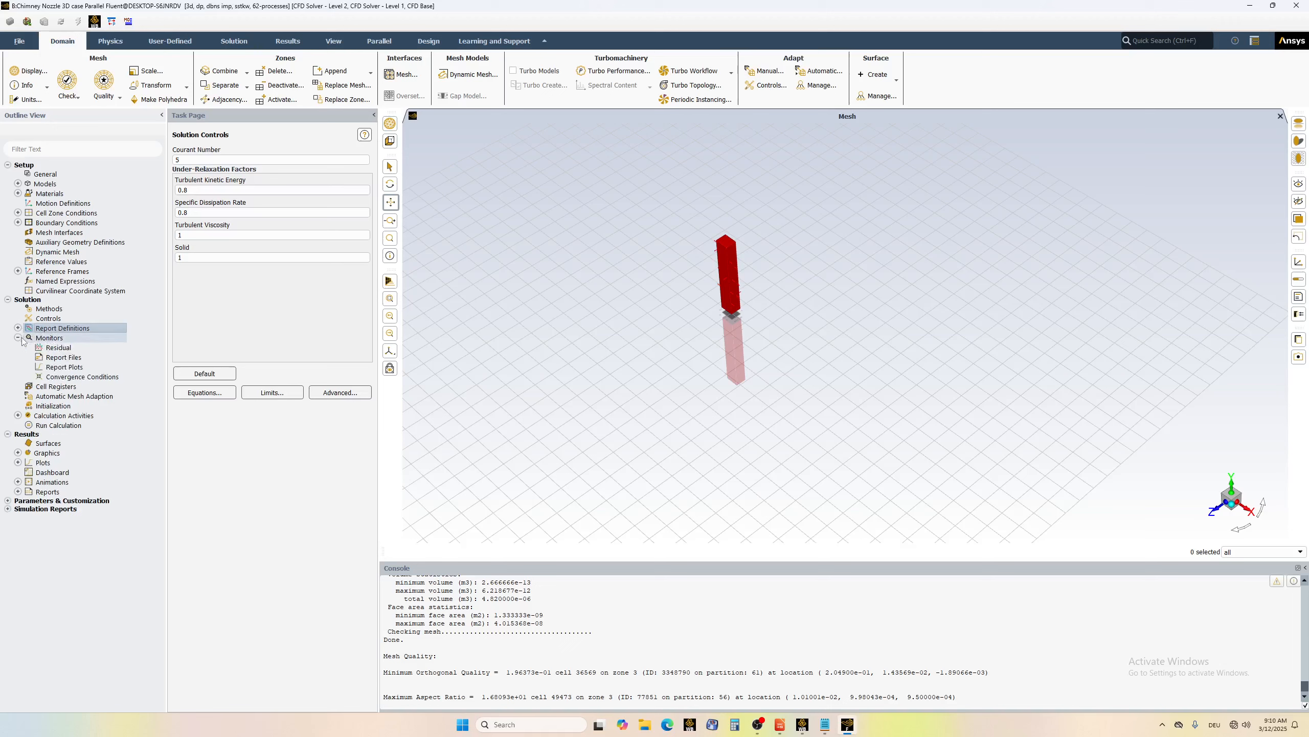
{"action": "left_click", "coordinate": [59, 350]}
{"action": "double_click", "coordinate": [59, 349]}
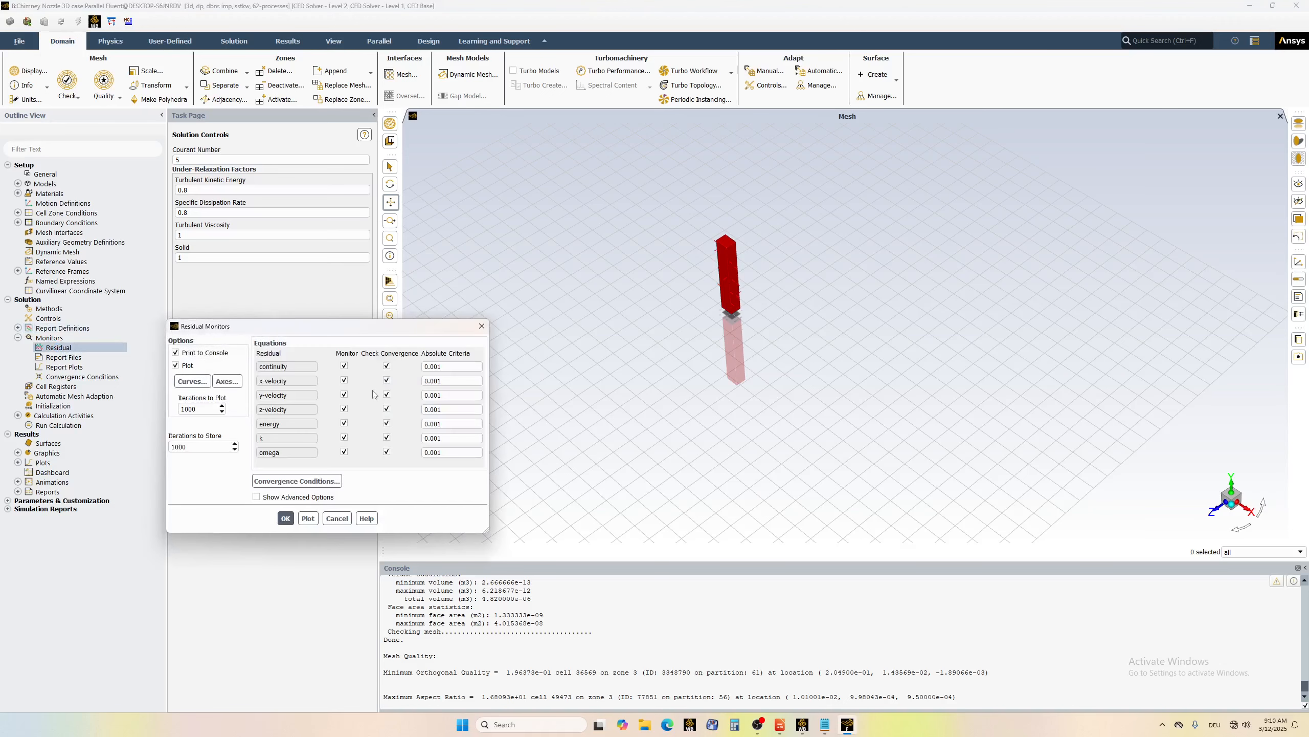
{"action": "left_click", "coordinate": [436, 367]}
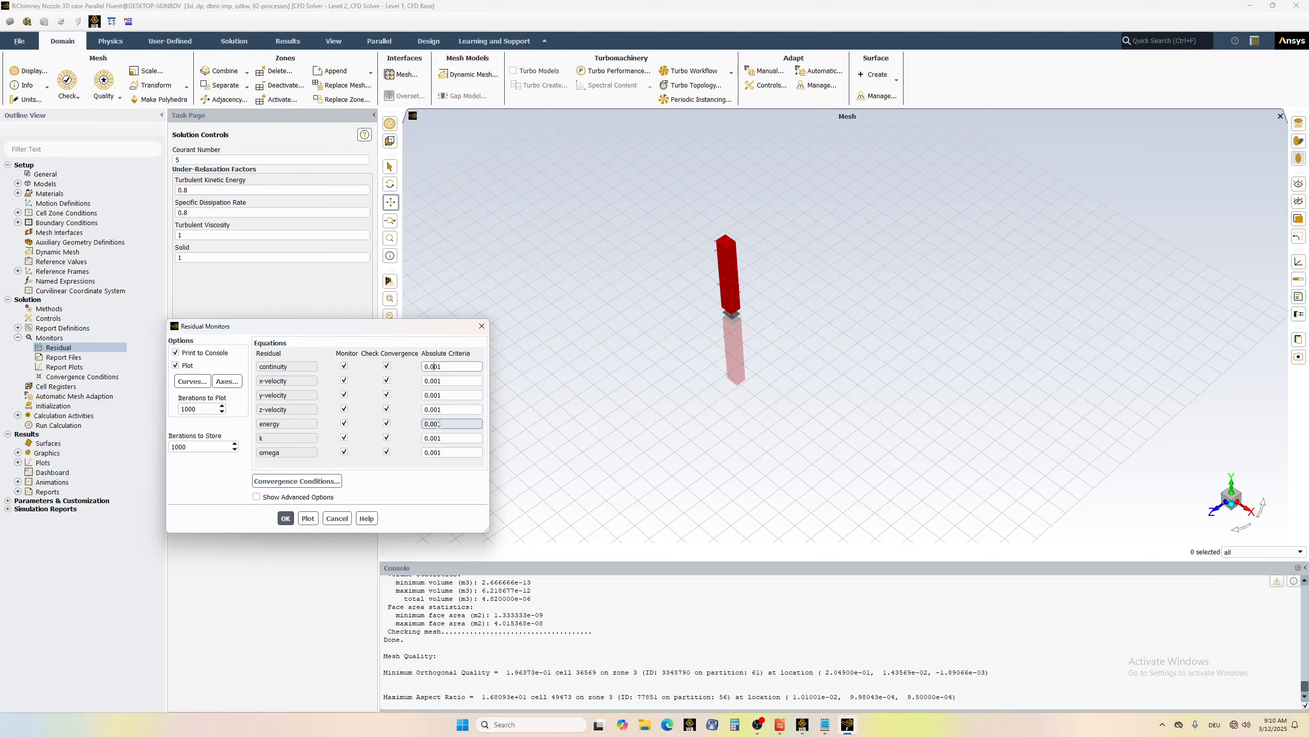
{"action": "type", "text": "00"}
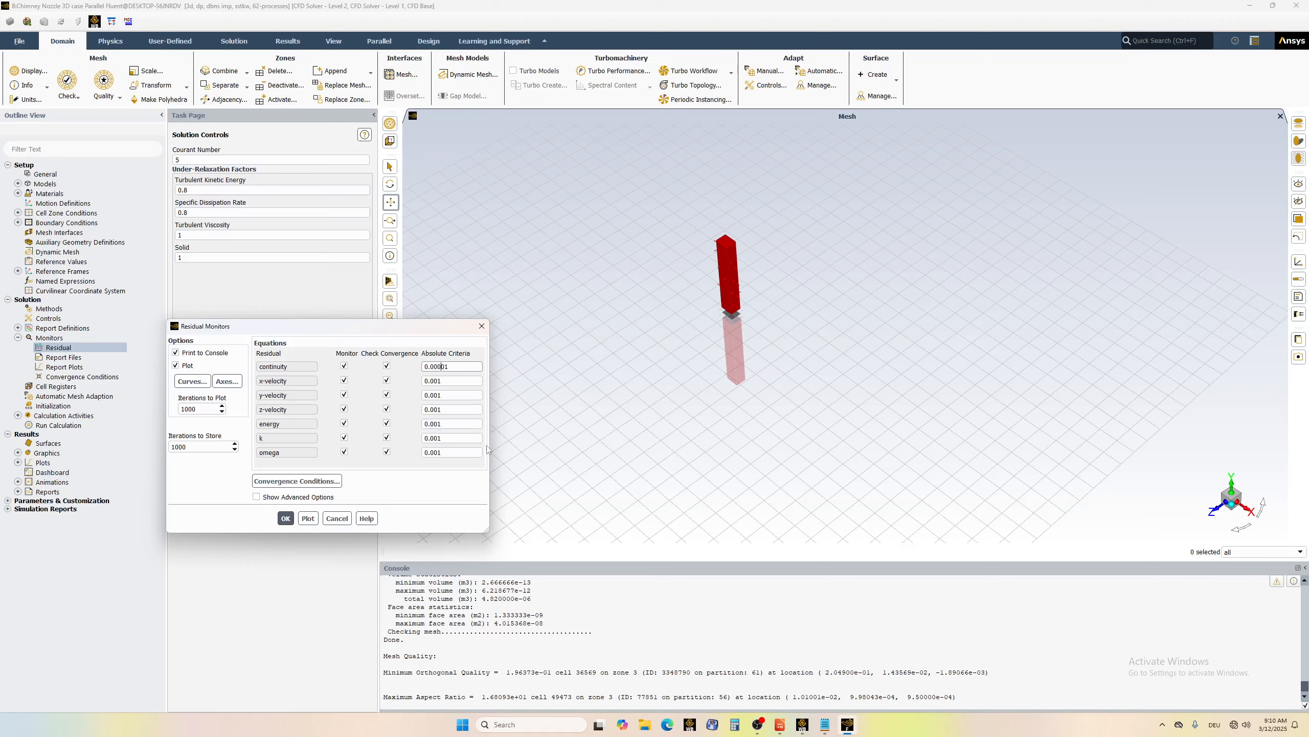
{"action": "left_click", "coordinate": [435, 381]}
{"action": "type", "text": "00"}
{"action": "left_click", "coordinate": [435, 395]}
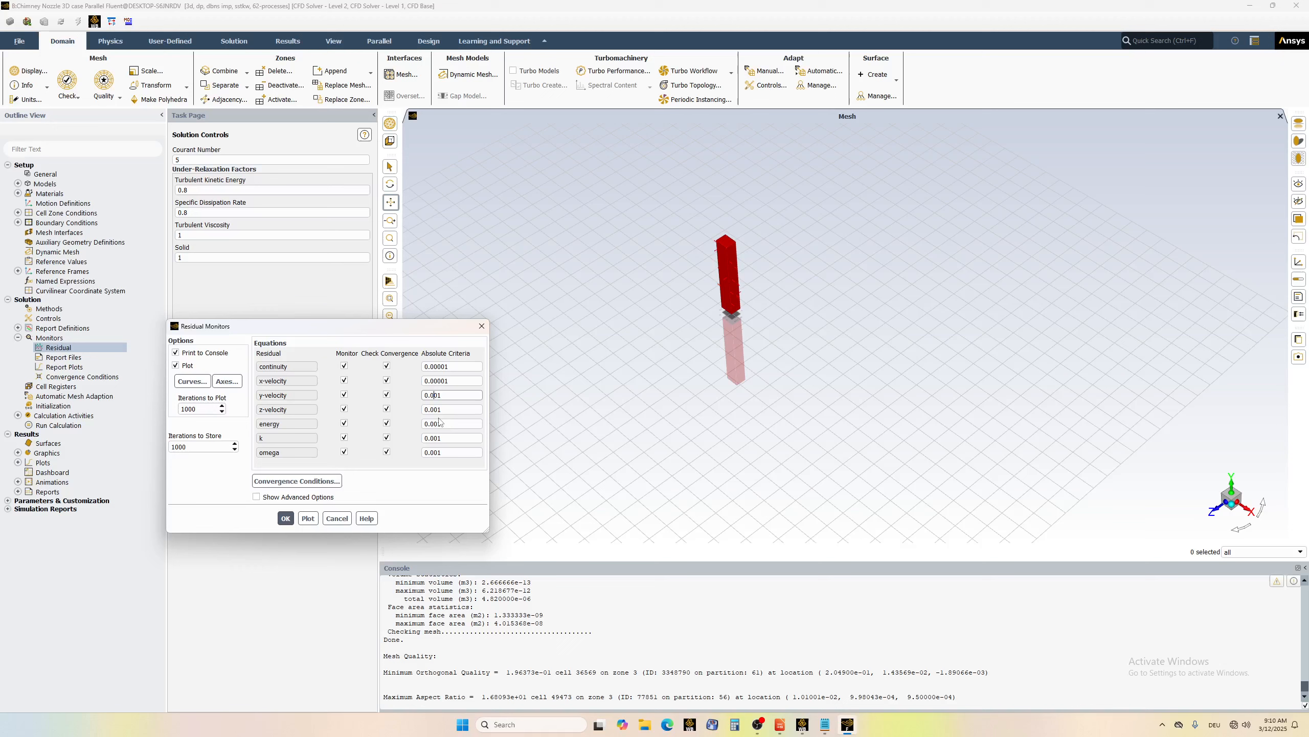
{"action": "left_click", "coordinate": [436, 409]}
{"action": "type", "text": "00"}
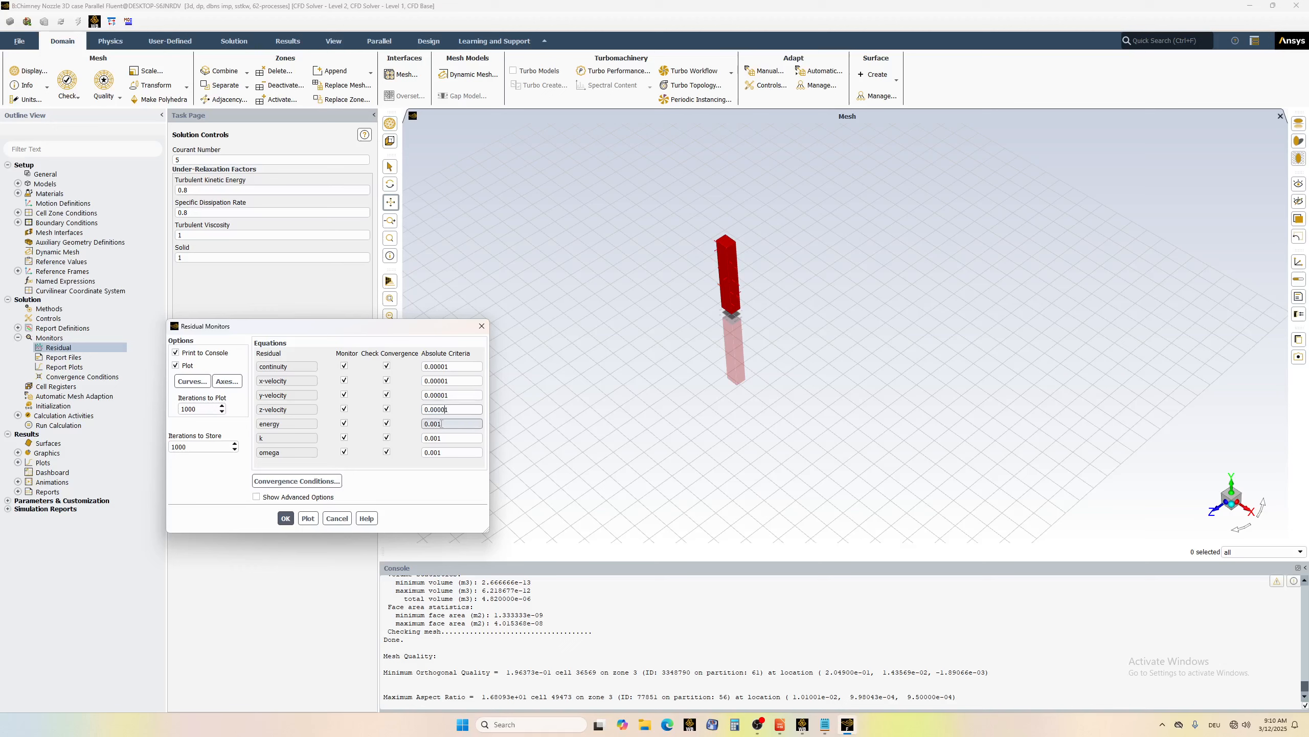
- Set the residual absolute criteria for energy, k and omega to 0.00001 and apply the residual monitor settings
{"action": "left_click", "coordinate": [436, 424]}
{"action": "type", "text": "00"}
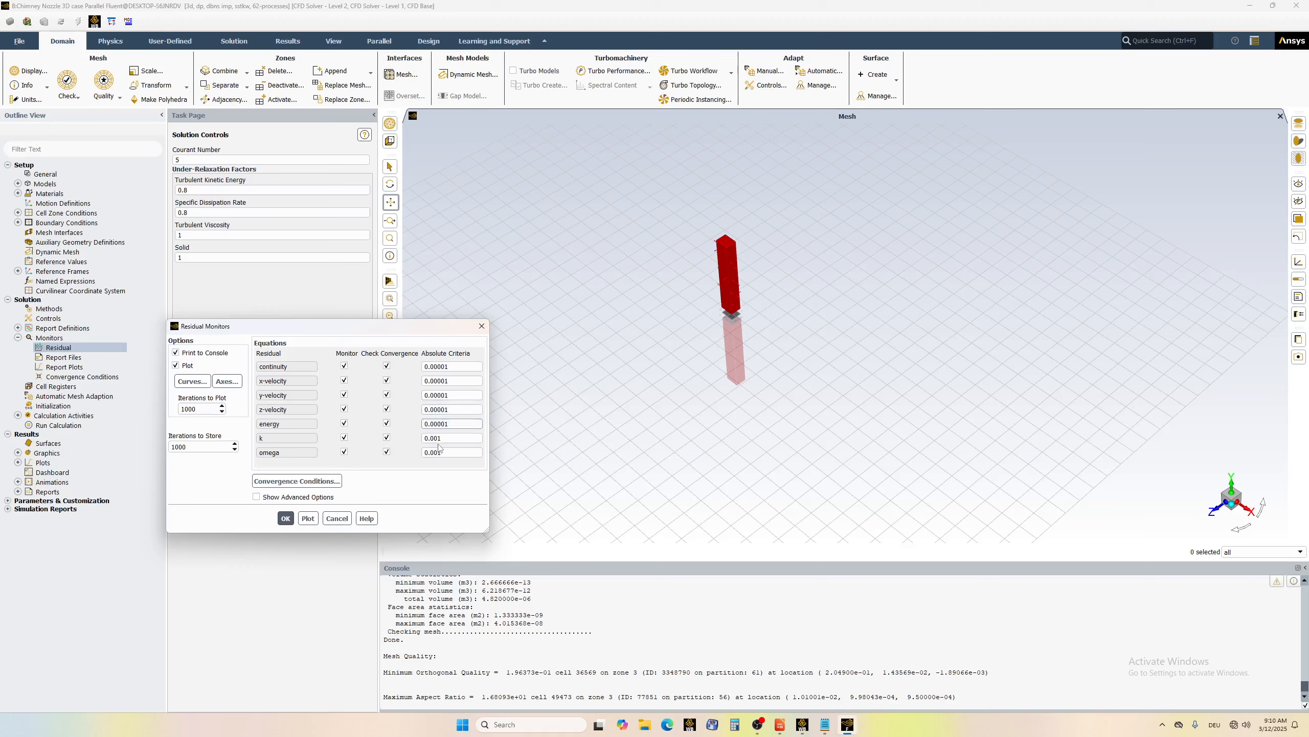
{"action": "left_click", "coordinate": [434, 438]}
{"action": "type", "text": "00"}
{"action": "left_click", "coordinate": [436, 453]}
{"action": "left_click", "coordinate": [285, 519]}
- Start a new report plot and create a Facet Maximum surface report of Density on pressure_outlet for it
{"action": "left_click", "coordinate": [61, 367]}
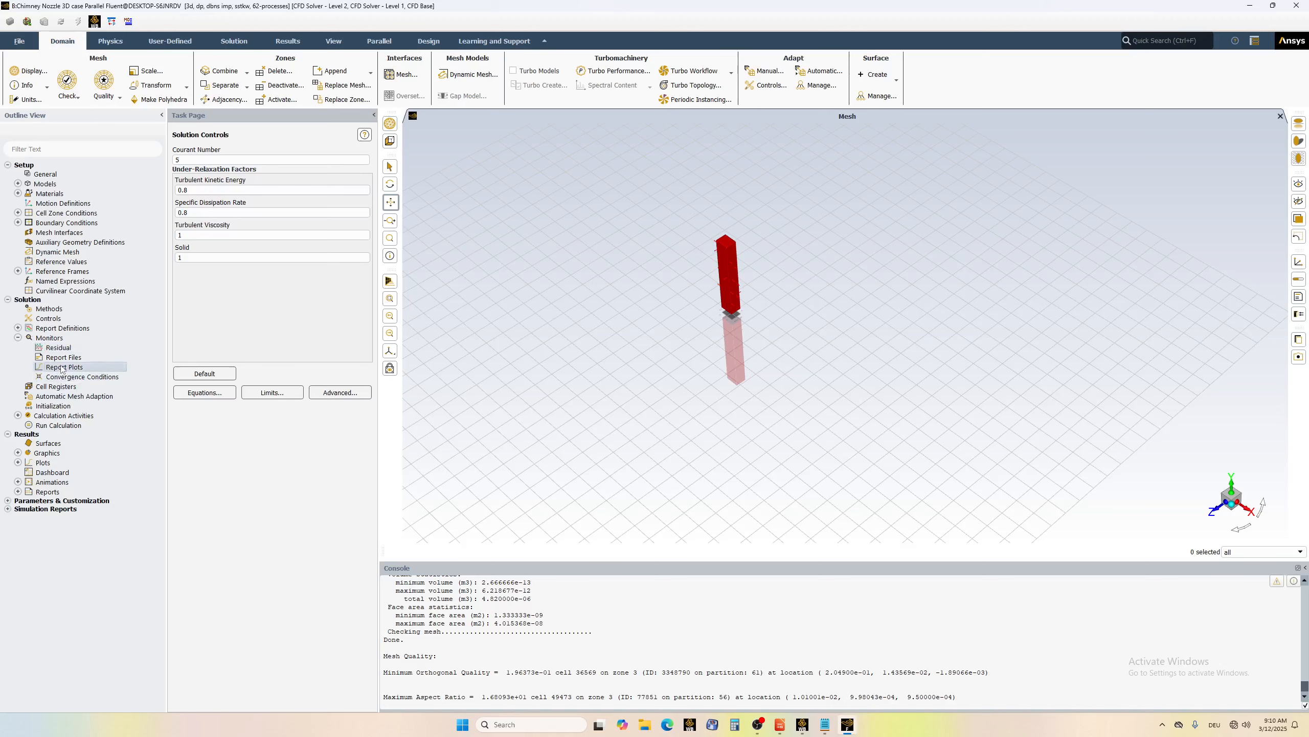
{"action": "double_click", "coordinate": [61, 367]}
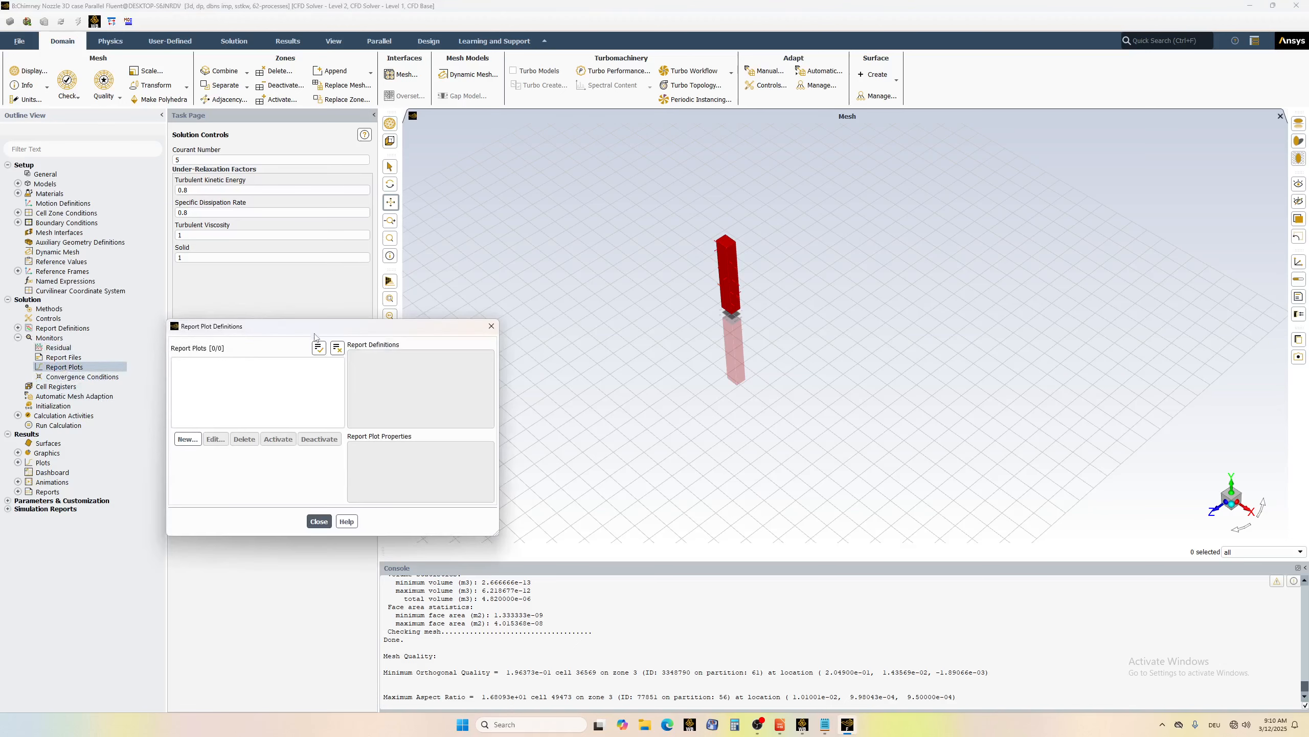
{"action": "left_click_drag", "start_coordinate": [317, 331], "coordinate": [330, 231]}
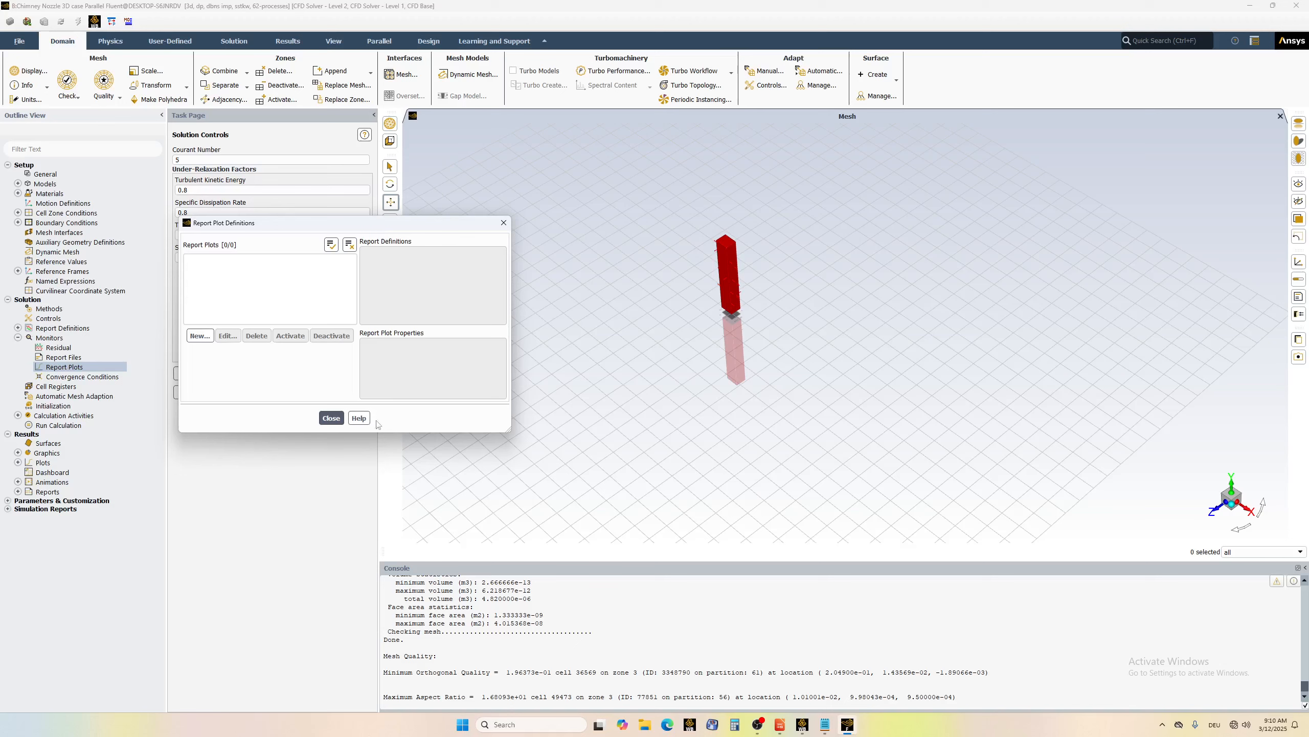
{"action": "left_click", "coordinate": [201, 335]}
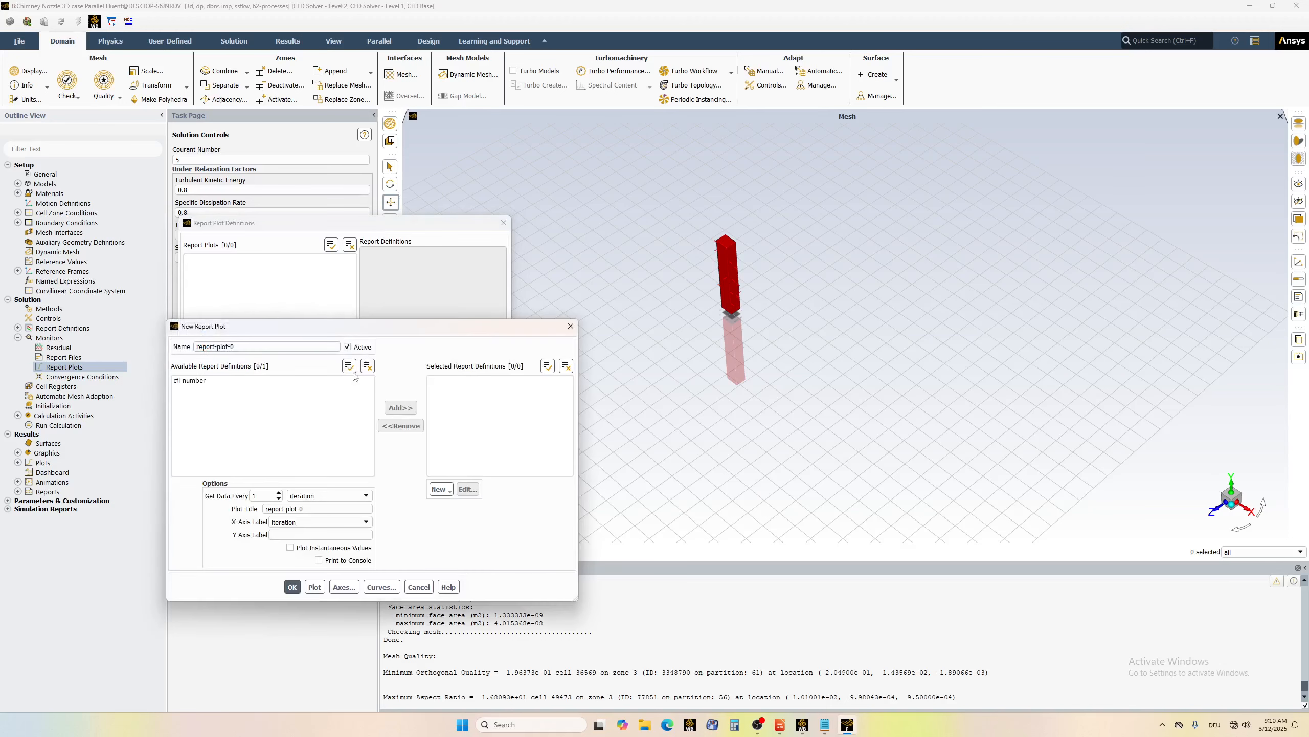
{"action": "left_click", "coordinate": [452, 492]}
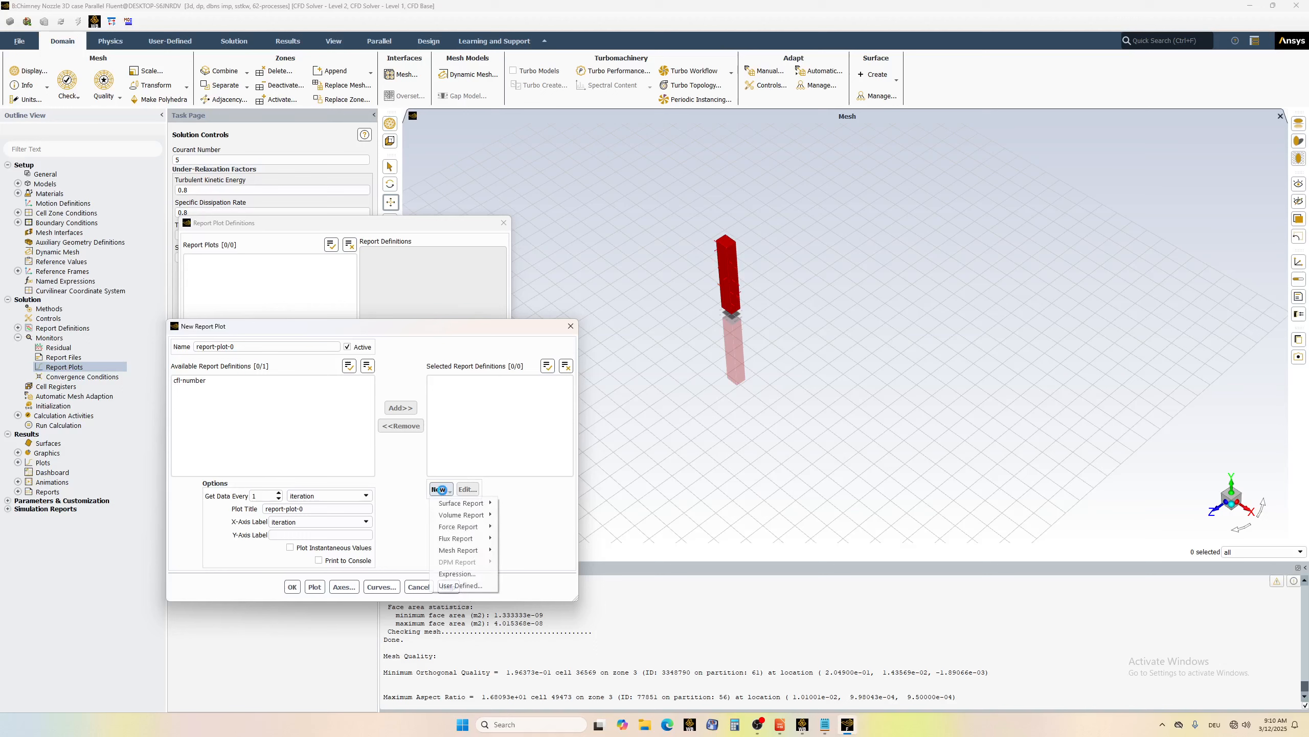
{"action": "mouse_move", "coordinate": [464, 502]}
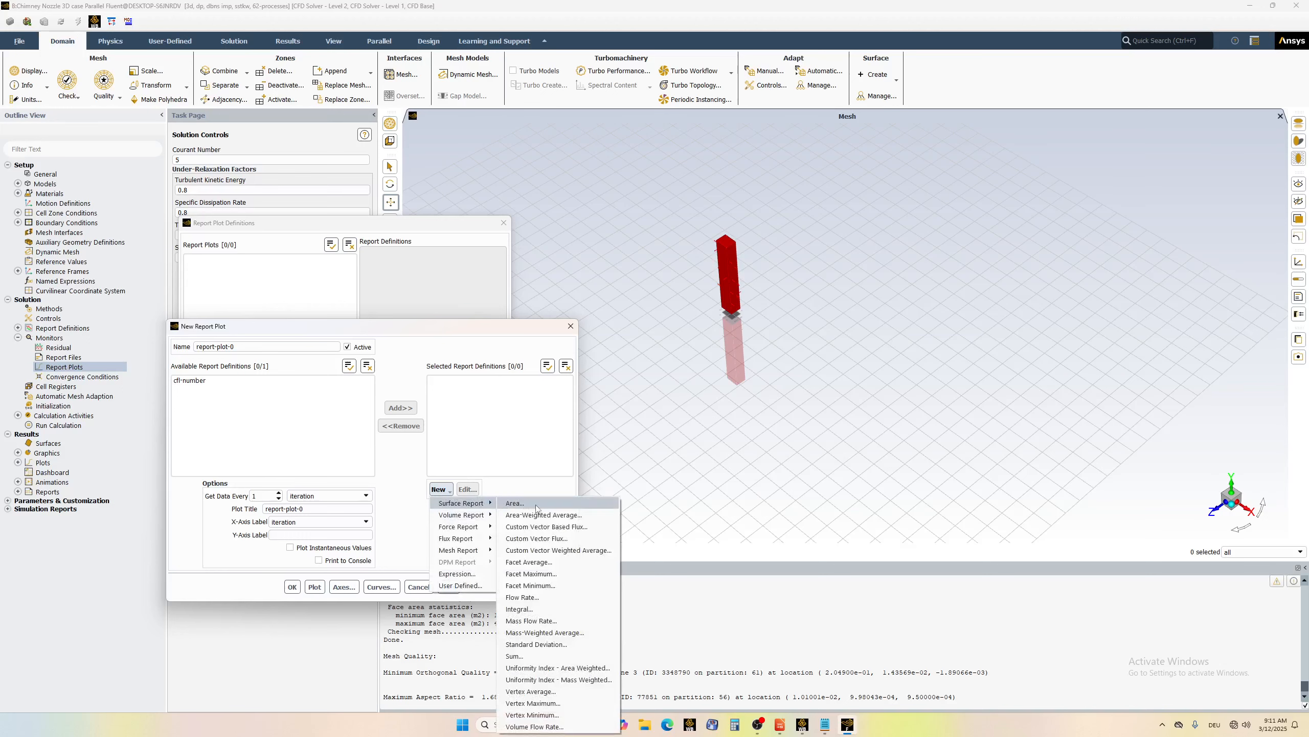
{"action": "left_click", "coordinate": [529, 574]}
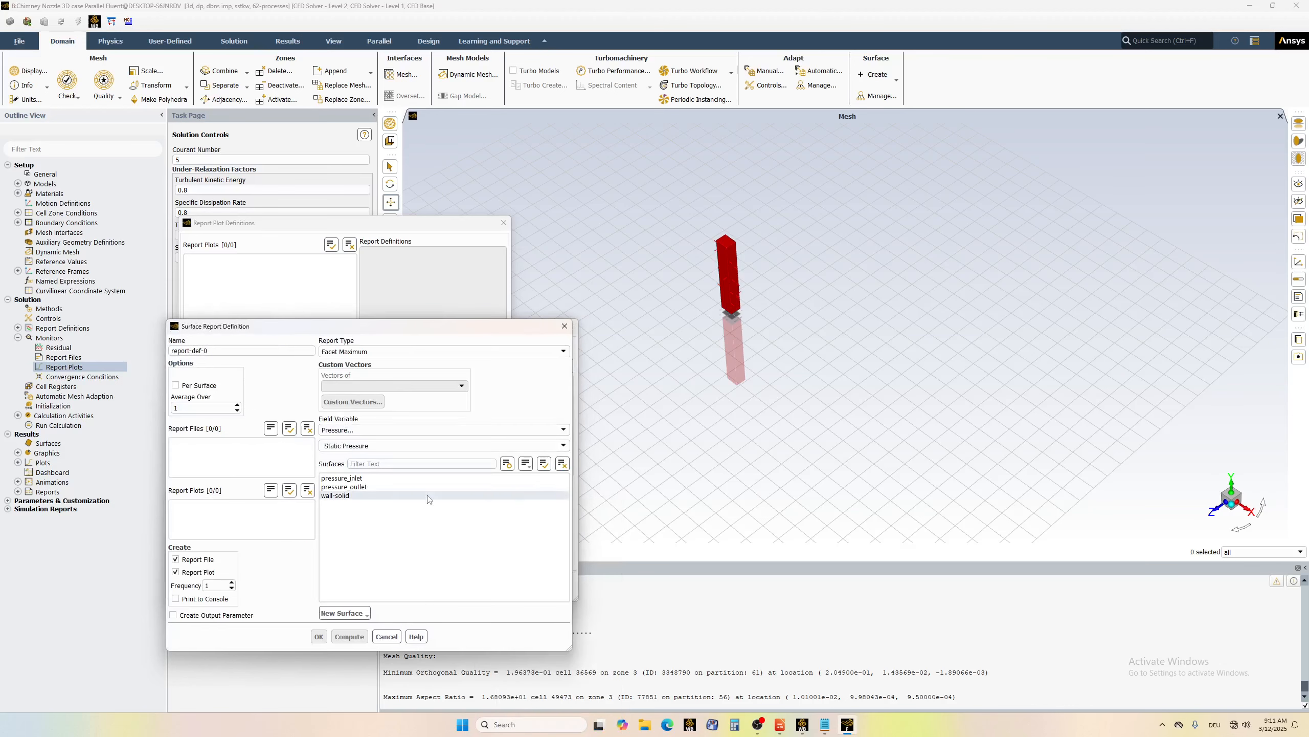
{"action": "left_click", "coordinate": [355, 429]}
{"action": "left_click", "coordinate": [352, 450]}
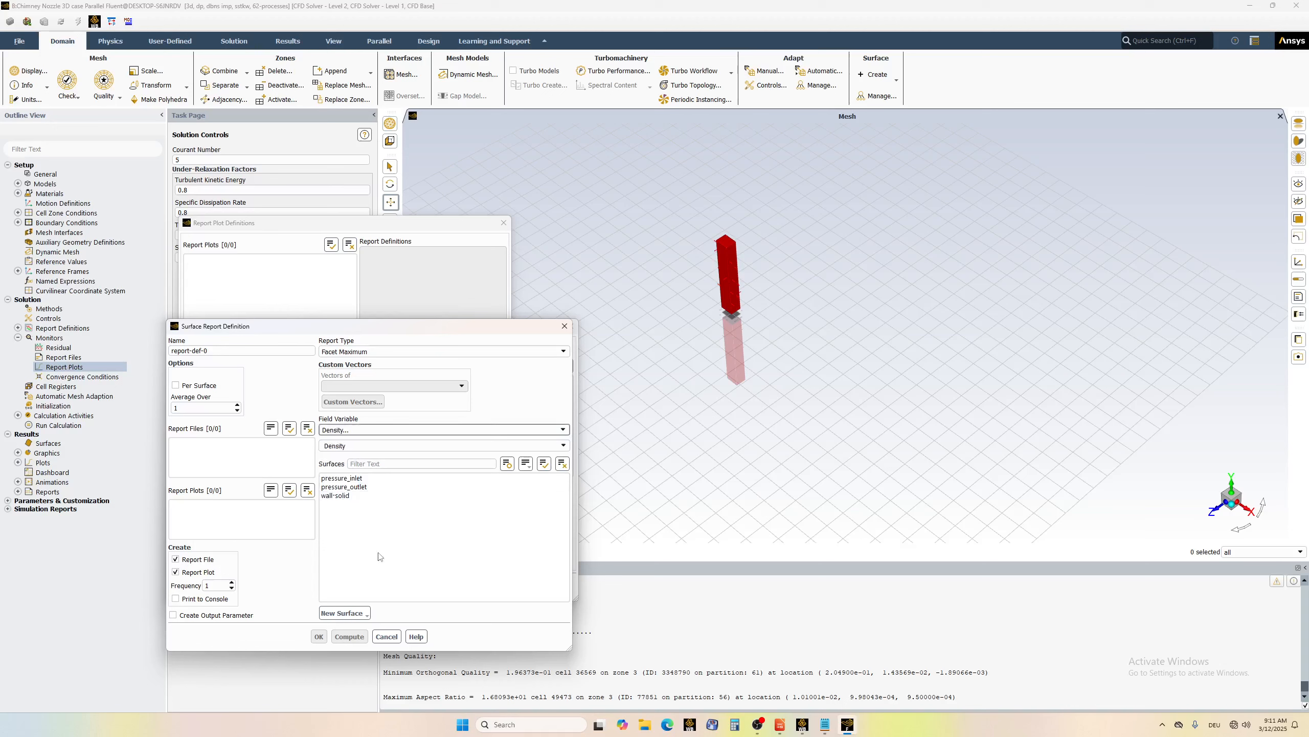
{"action": "left_click", "coordinate": [347, 487]}
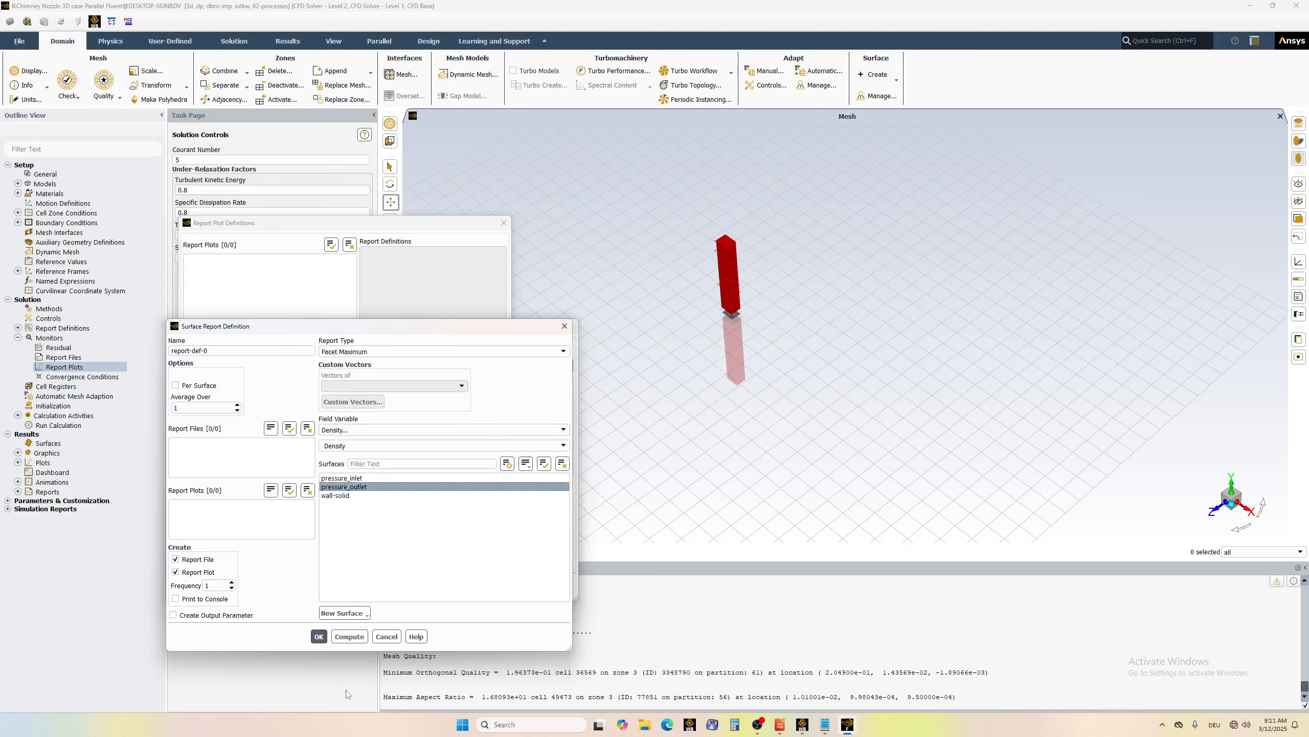
{"action": "left_click", "coordinate": [318, 636]}
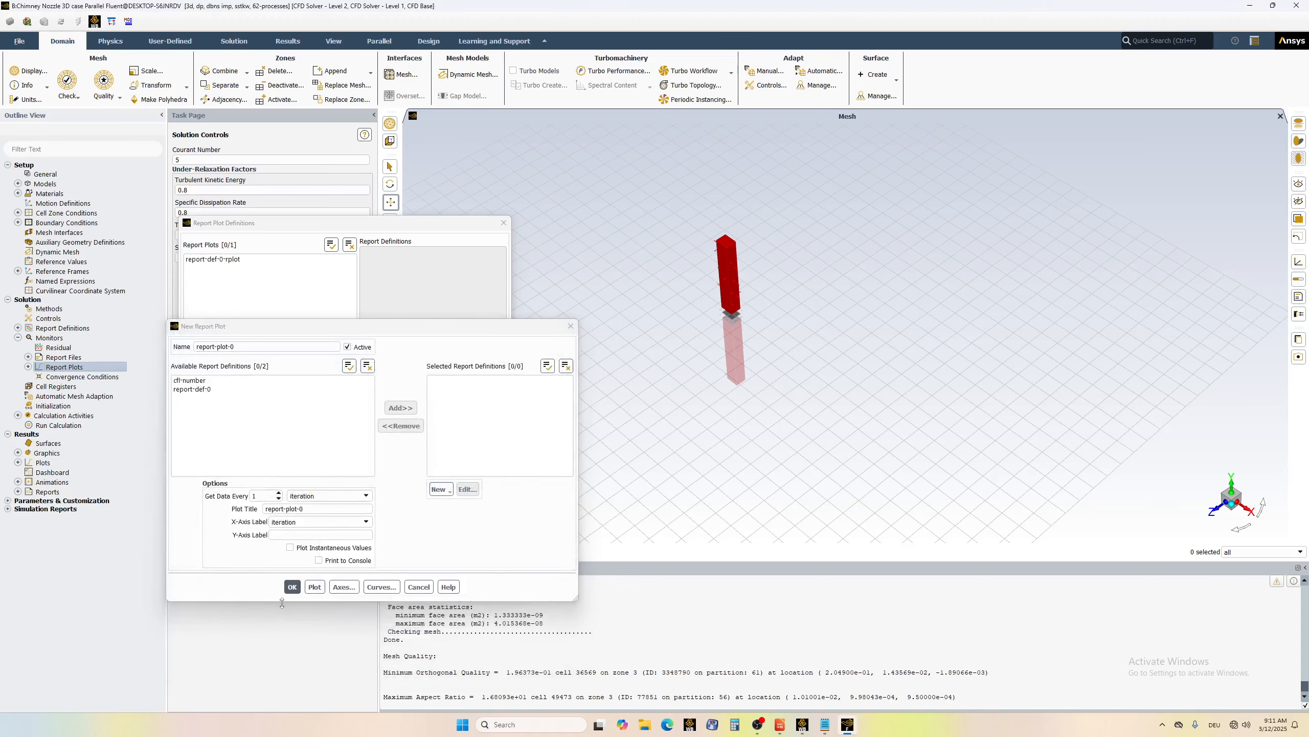
- Add the density report definition report-def-0 to report-plot-0 and create the plot
{"action": "left_click", "coordinate": [185, 391]}
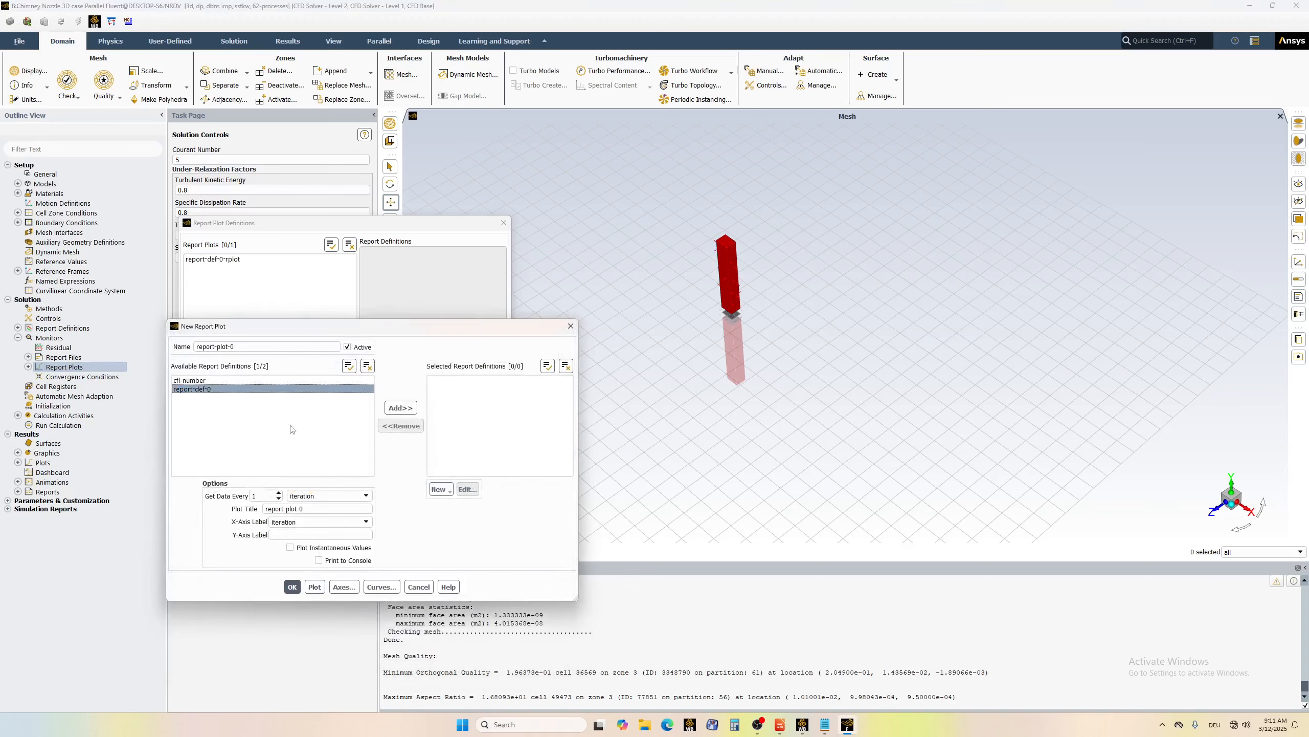
{"action": "left_click", "coordinate": [400, 408]}
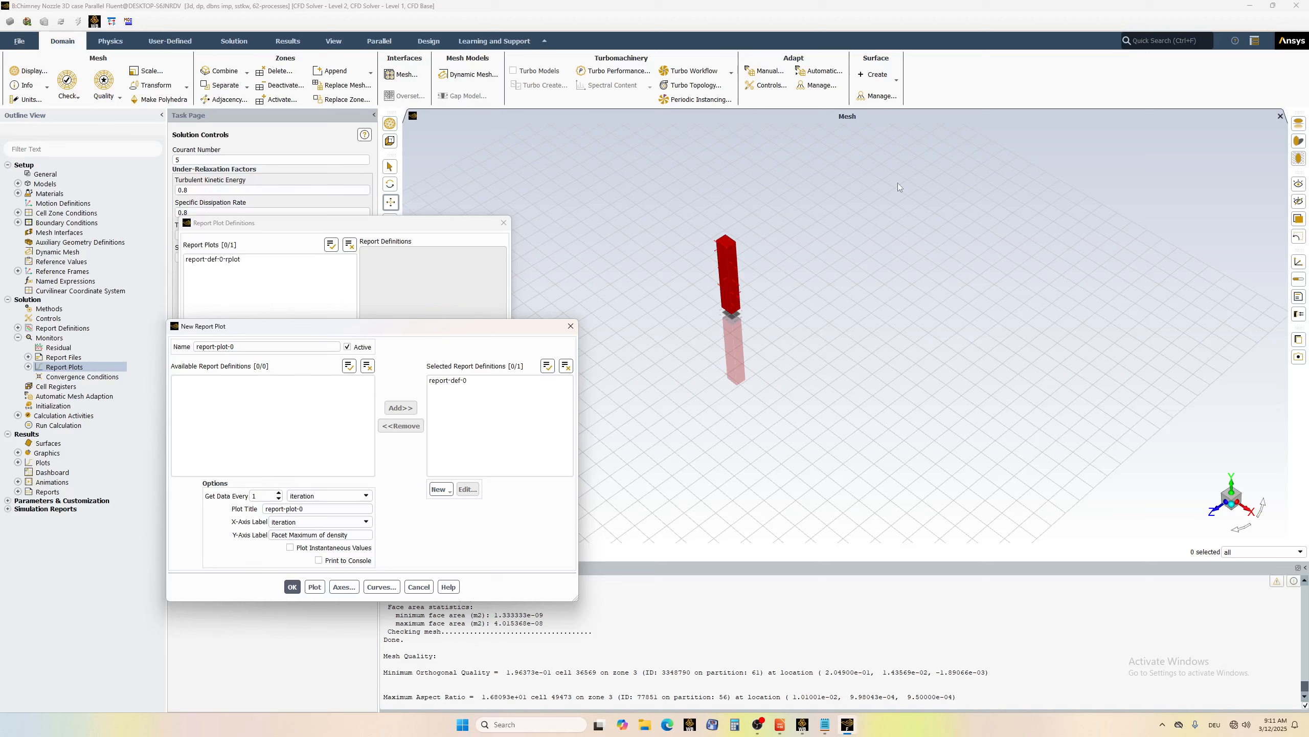
{"action": "left_click", "coordinate": [292, 587]}
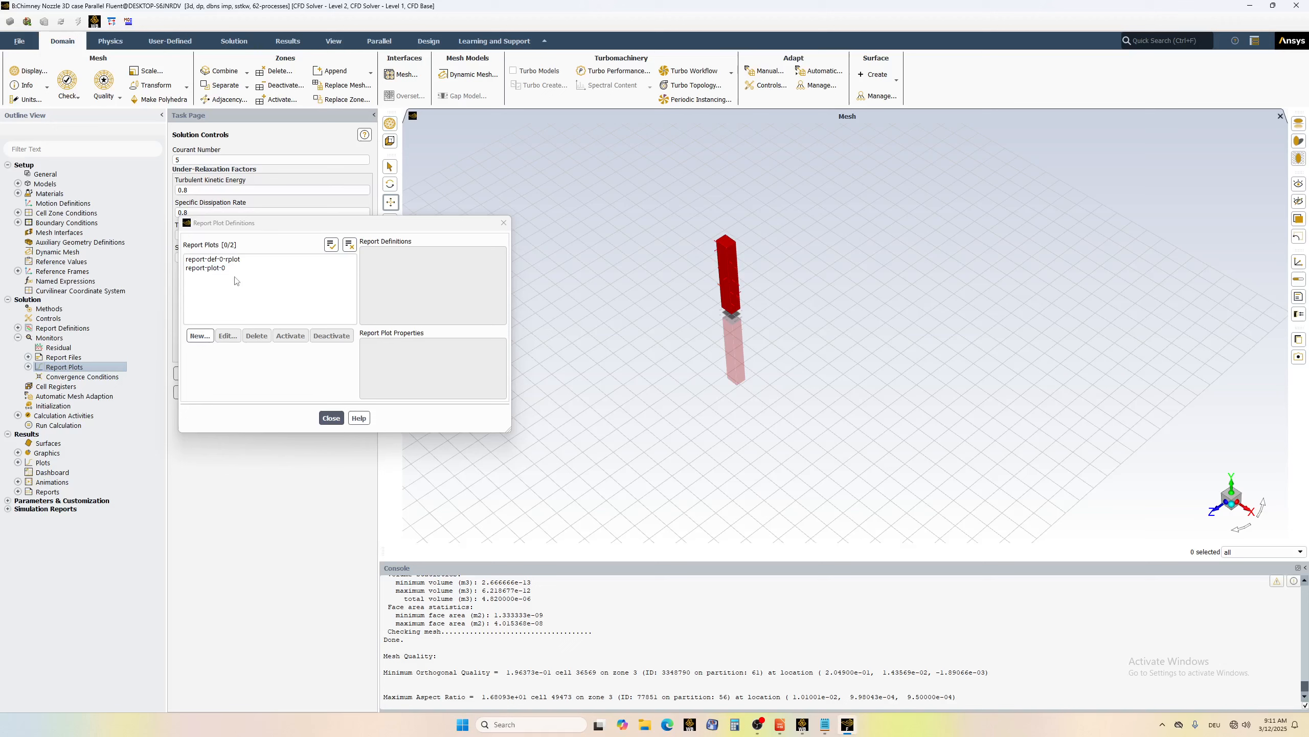
- Delete the duplicate report plot report-def-0-rplot, check report-plot-0, and close the report plot definitions and the monitors branch
{"action": "left_click", "coordinate": [221, 261]}
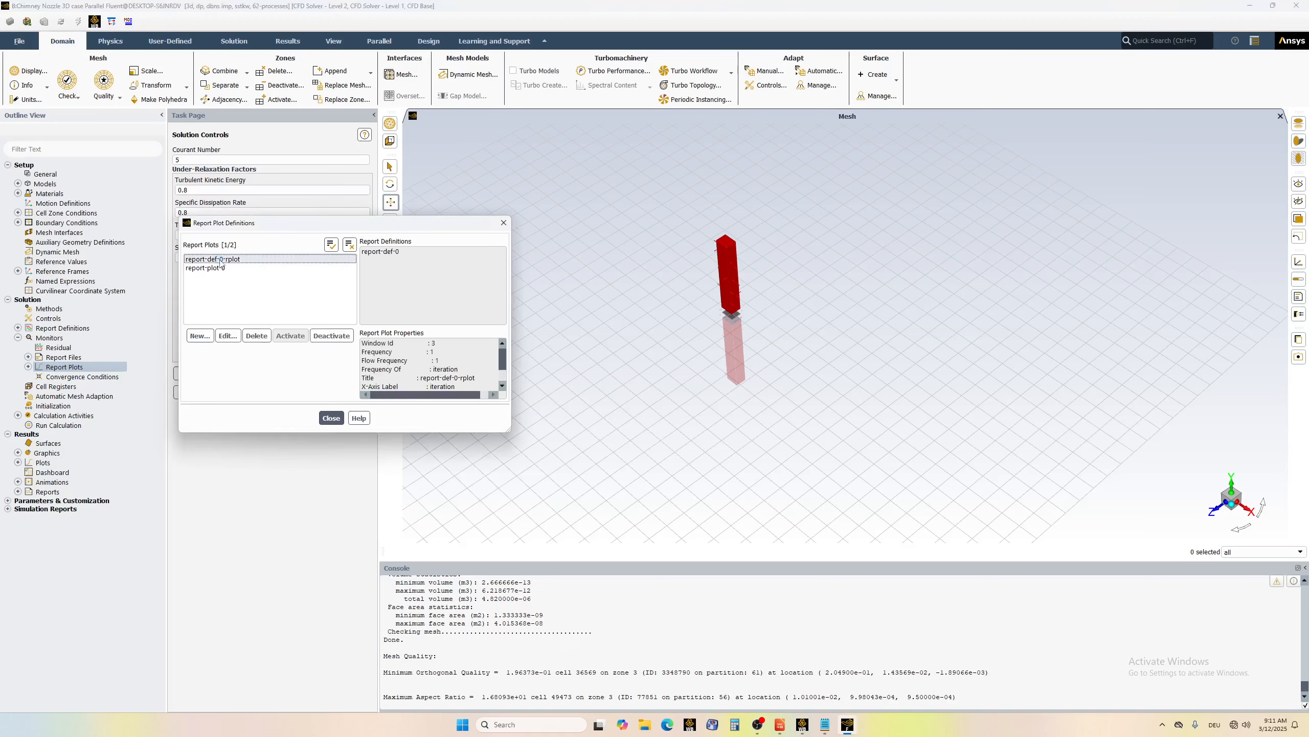
{"action": "left_click", "coordinate": [267, 343]}
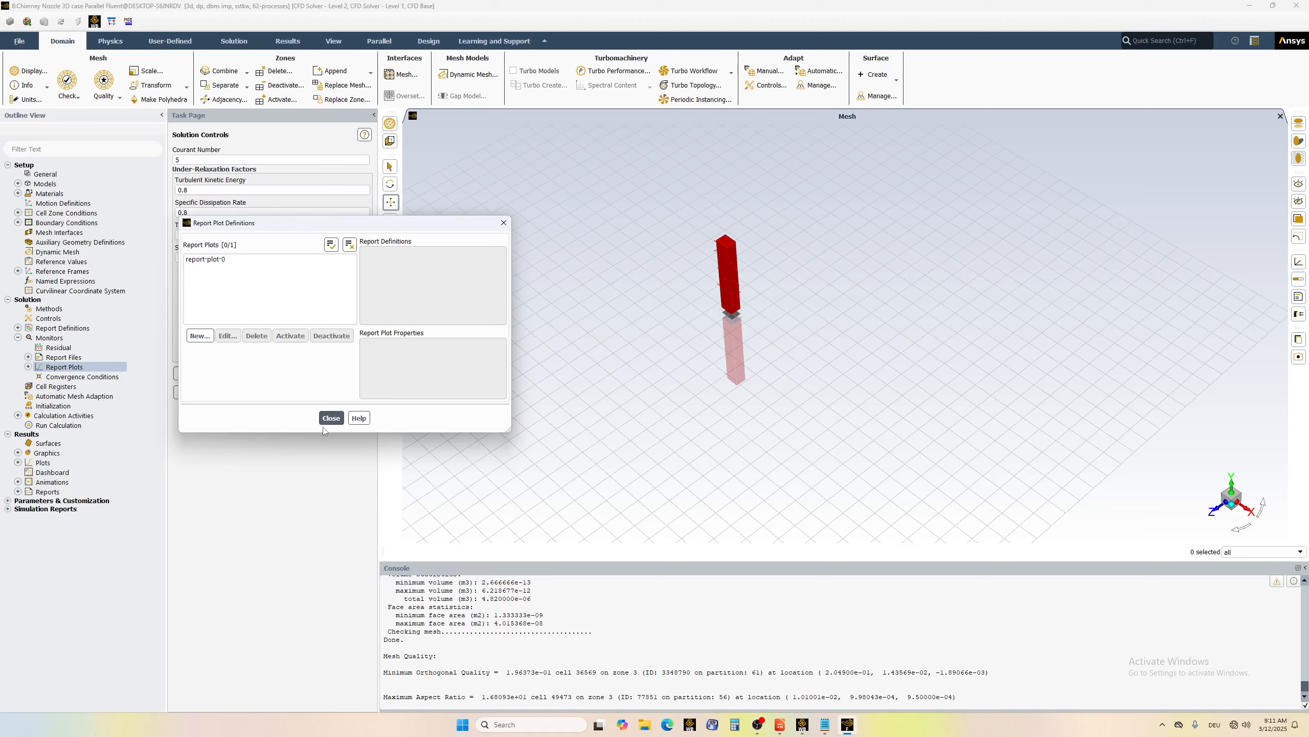
{"action": "left_click", "coordinate": [211, 258]}
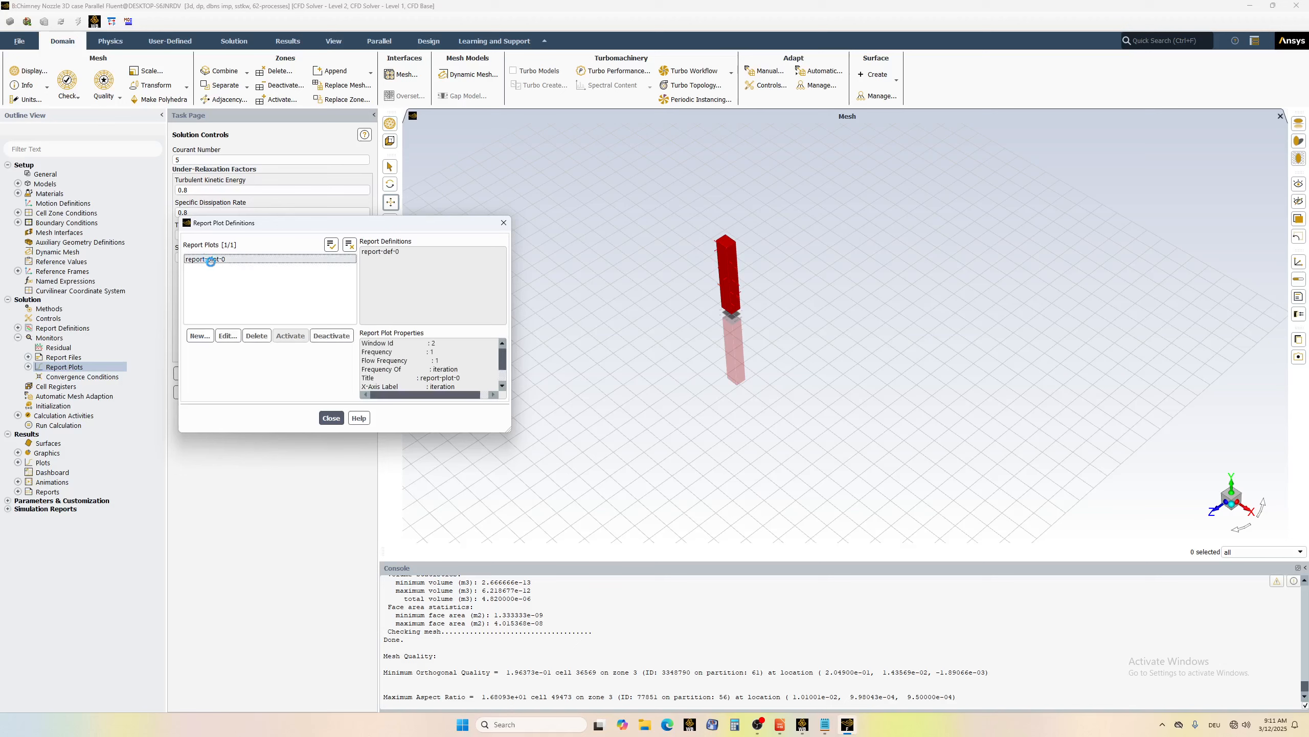
{"action": "left_click", "coordinate": [331, 418]}
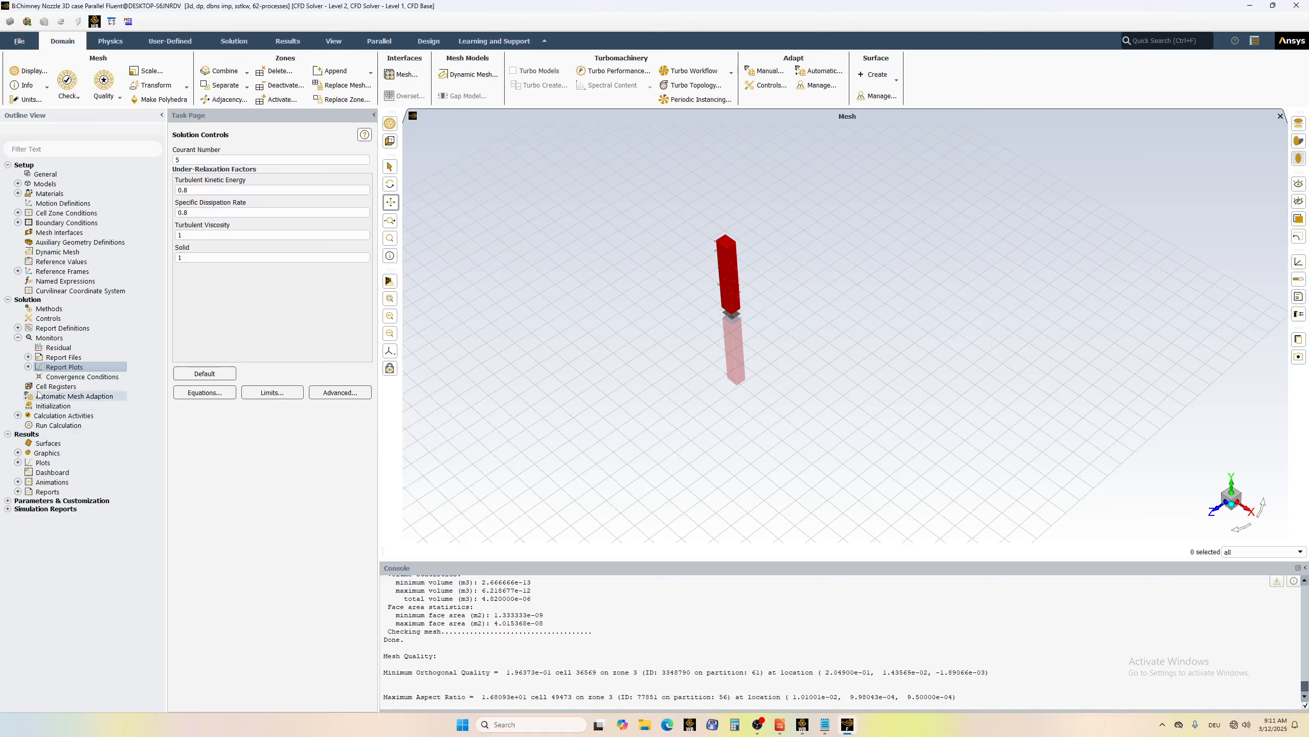
{"action": "left_click", "coordinate": [17, 337]}
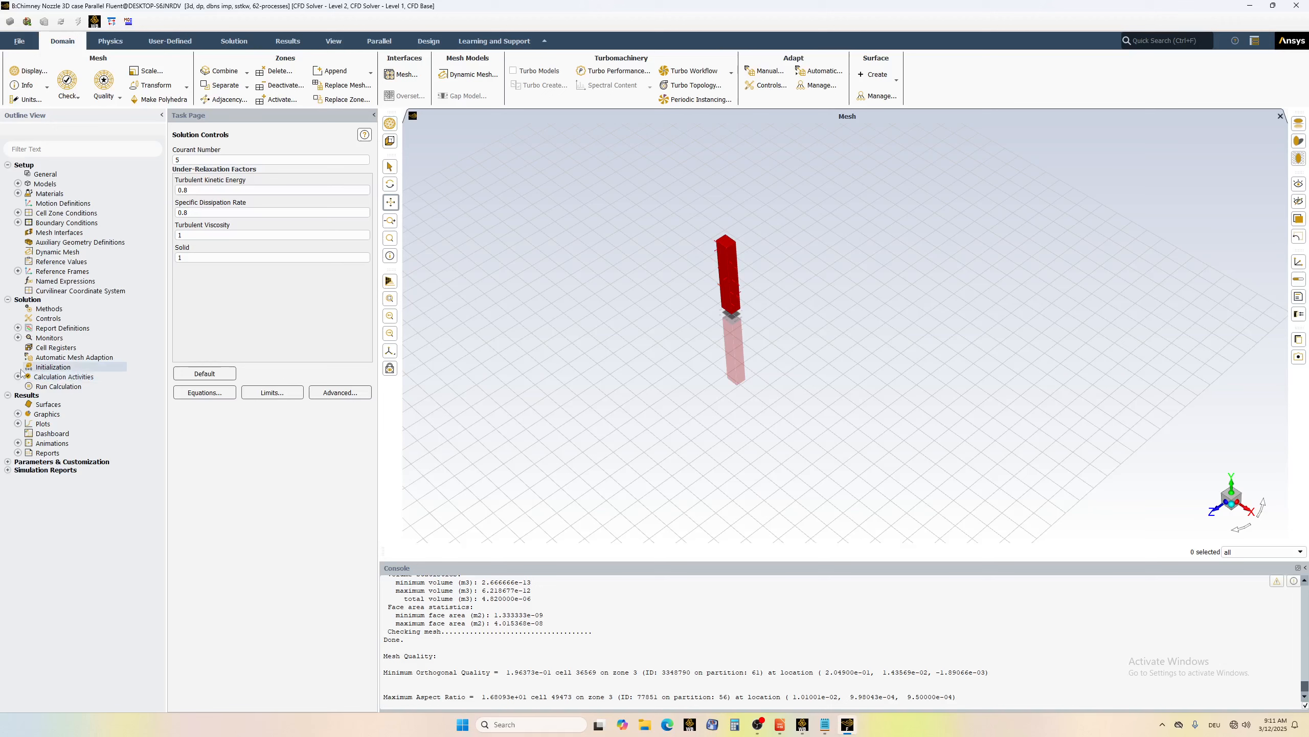
- Initialize the solution with Hybrid Initialization and expand the calculation activities in the outline
{"action": "left_click", "coordinate": [55, 367]}
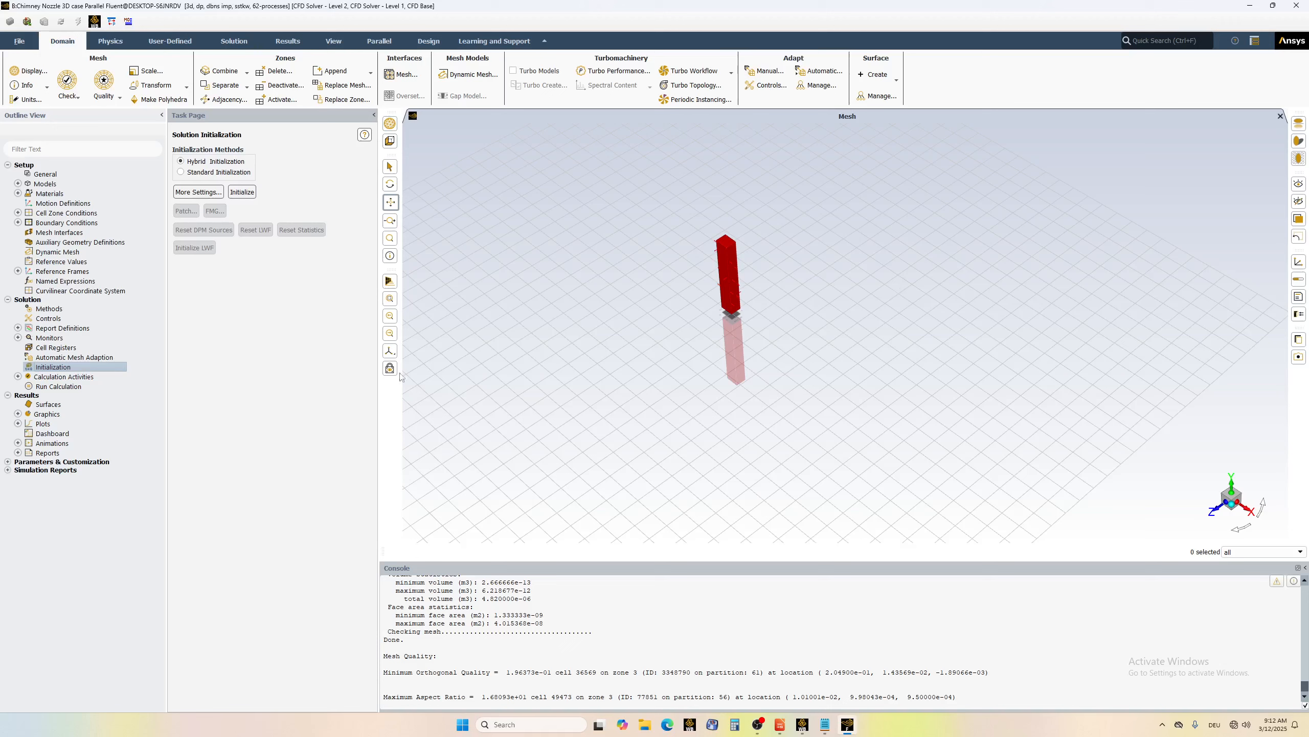
{"action": "left_click", "coordinate": [243, 192]}
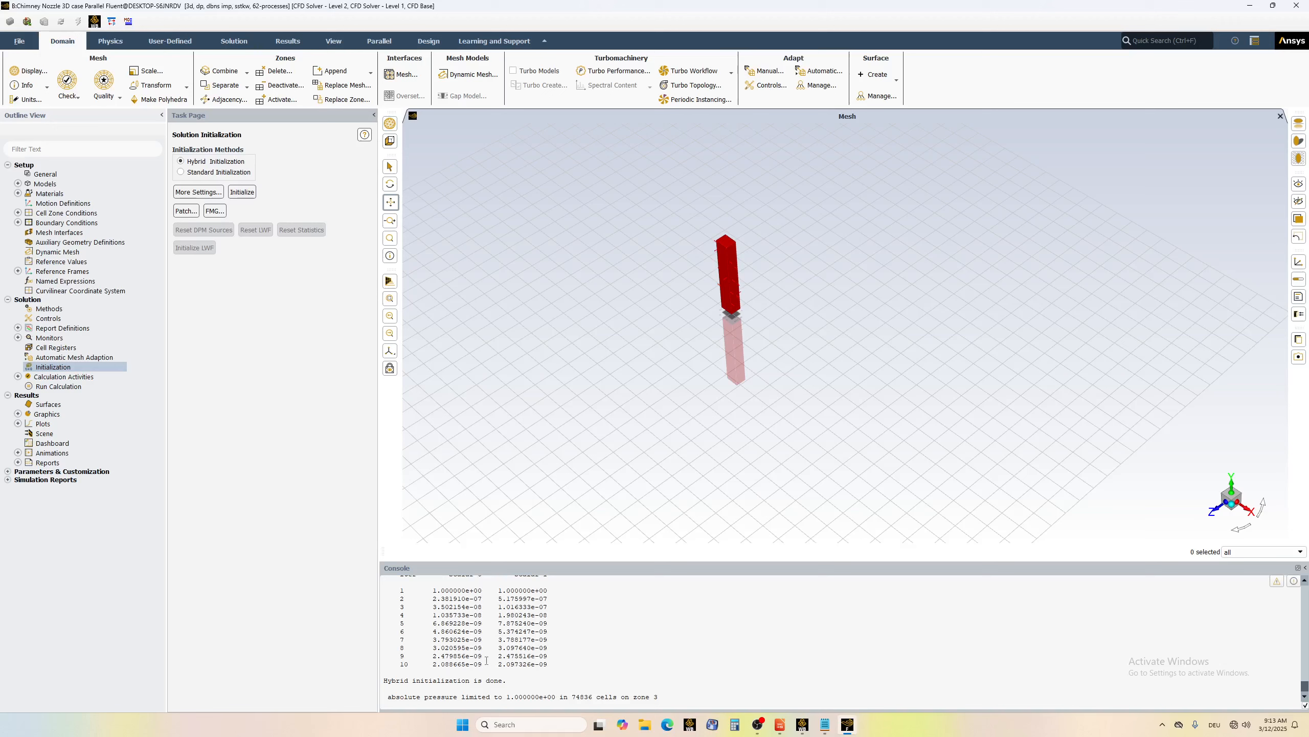
{"action": "left_click", "coordinate": [17, 377]}
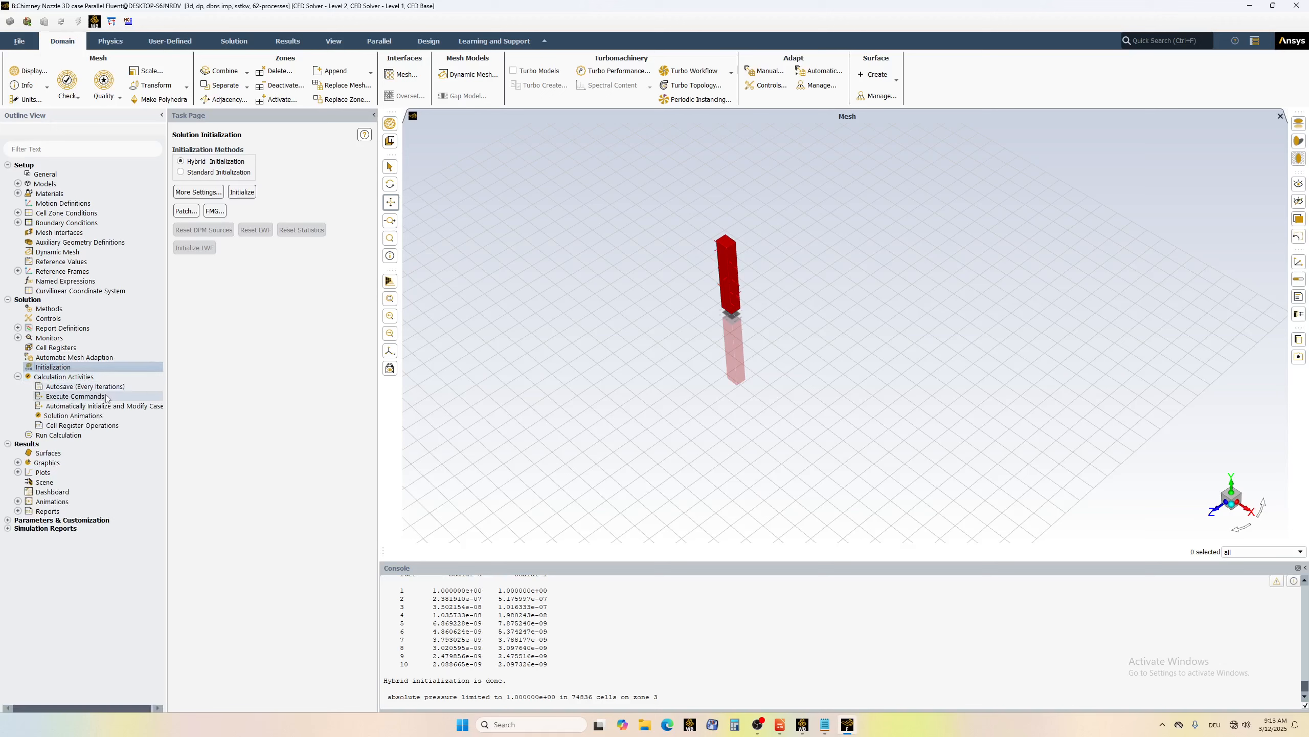
- Open the calculation activities and set autosave to every 1000 iterations, saving associated case files only if modified
{"action": "double_click", "coordinate": [49, 377]}
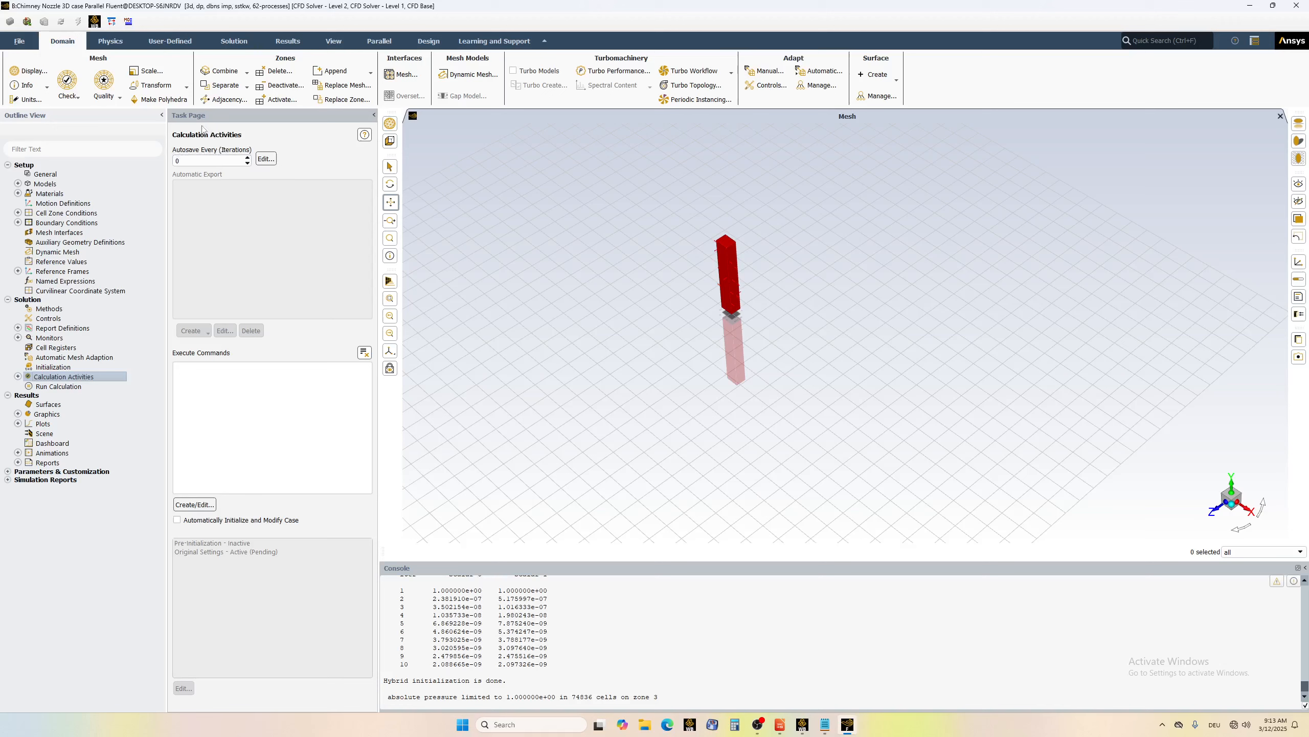
{"action": "left_click", "coordinate": [19, 42]}
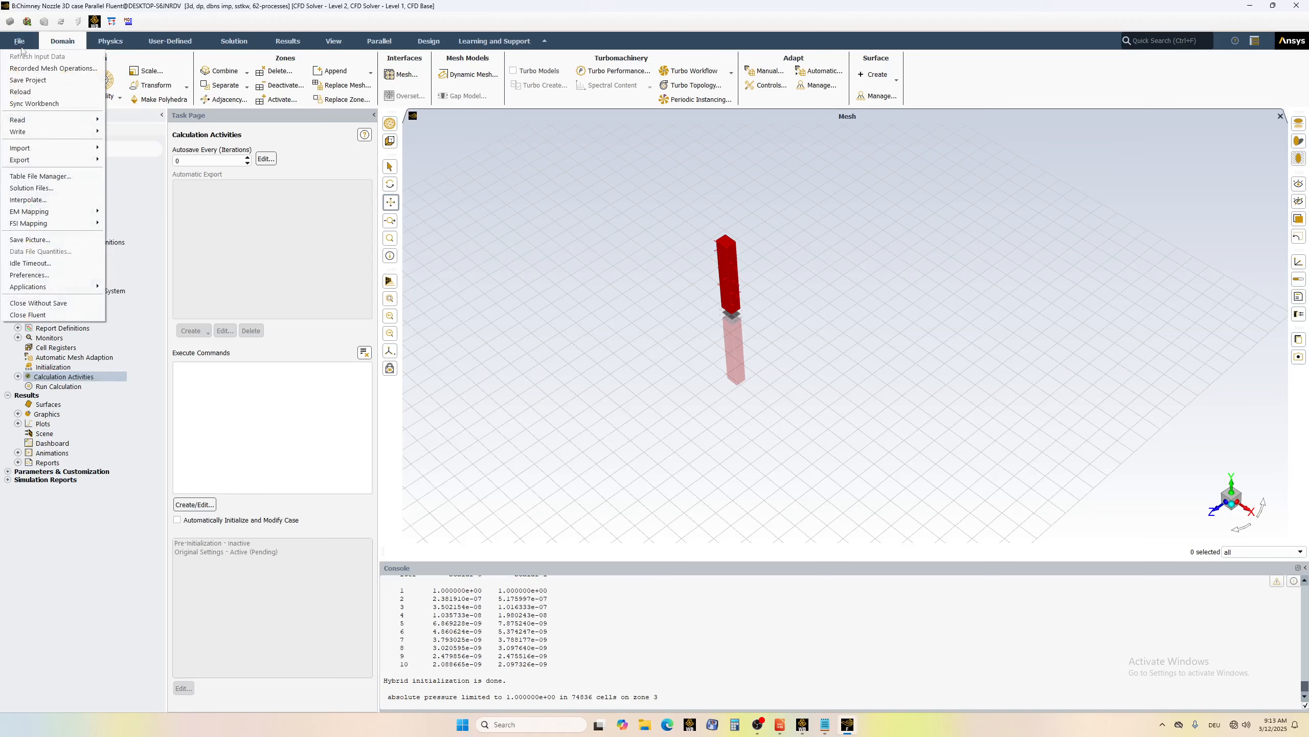
{"action": "mouse_move", "coordinate": [38, 147]}
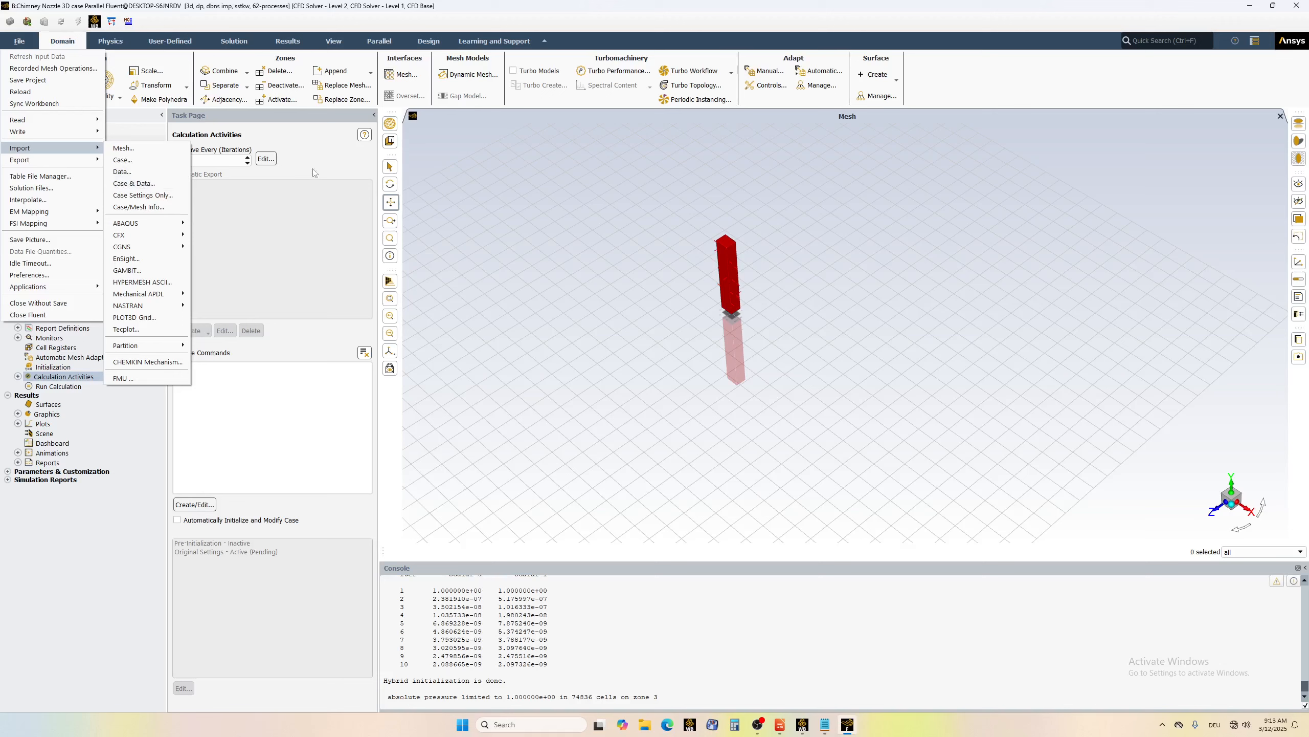
{"action": "left_click", "coordinate": [329, 161]}
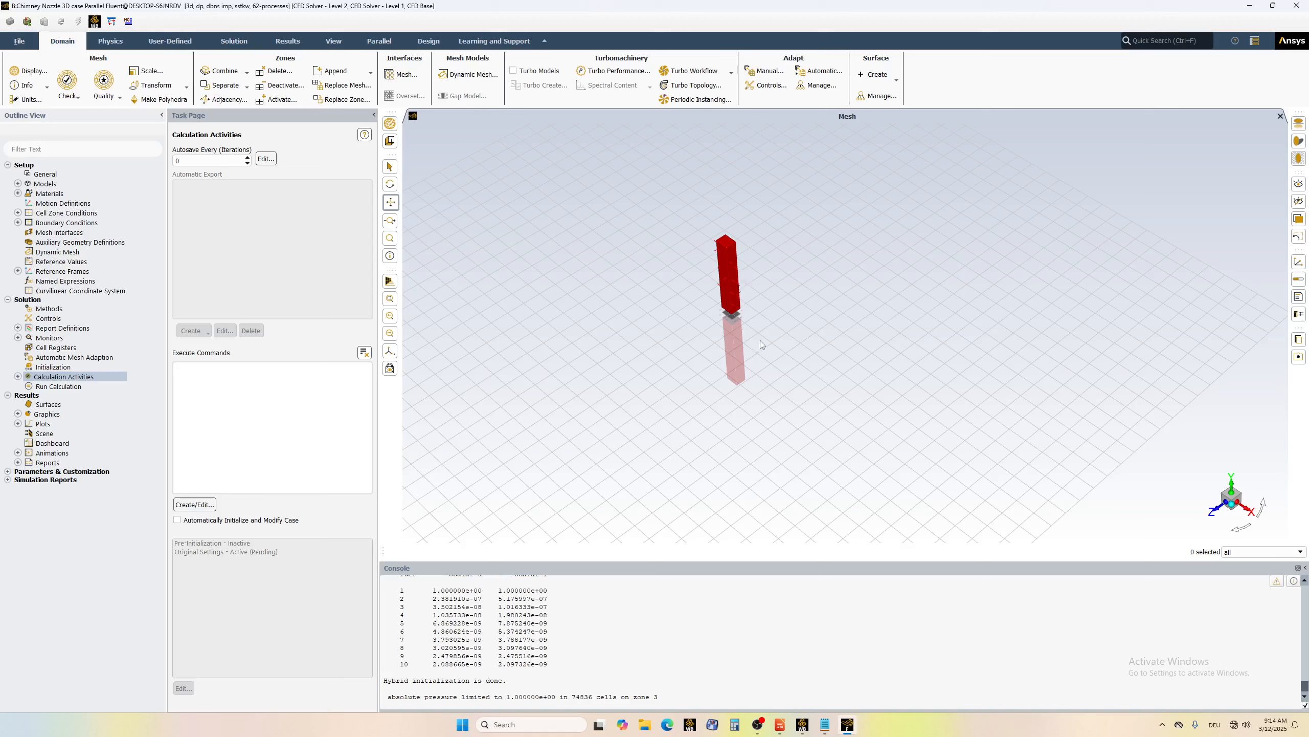
{"action": "double_click", "coordinate": [205, 161]}
{"action": "type", "text": "1000"}
{"action": "left_click", "coordinate": [266, 159]}
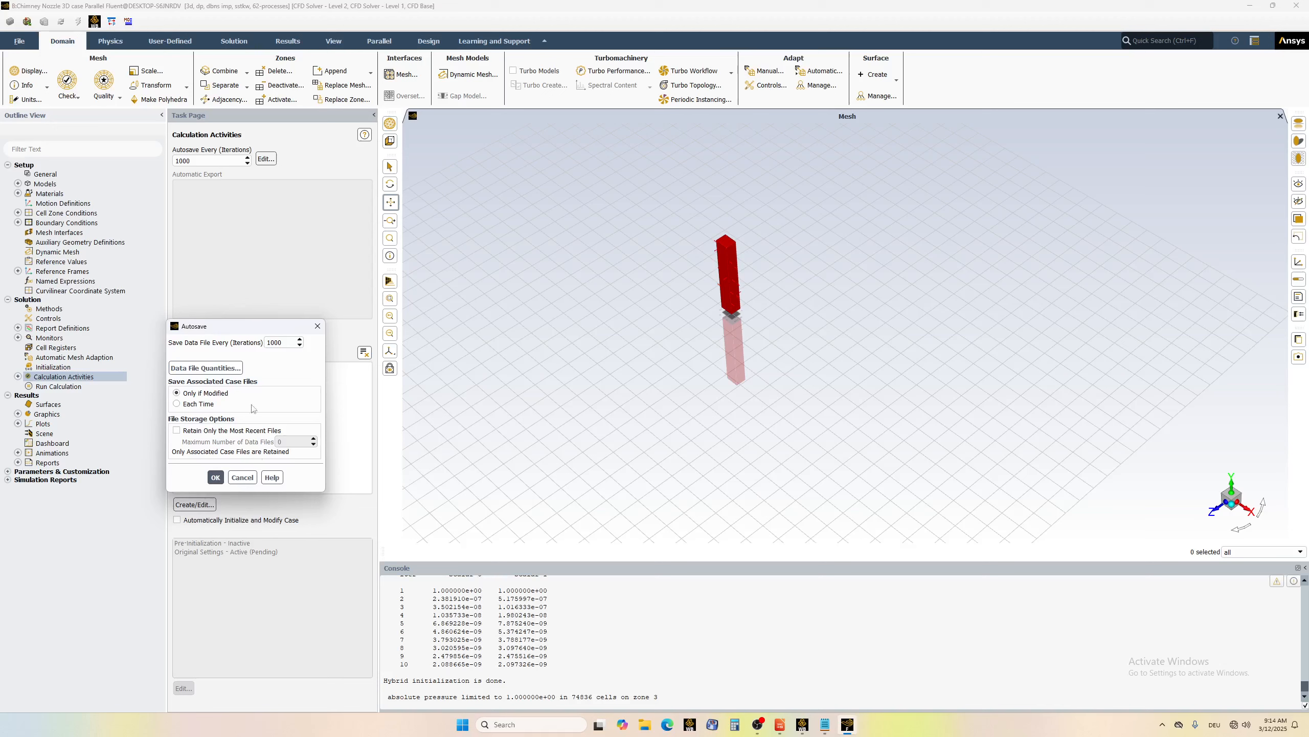
{"action": "left_click", "coordinate": [177, 431]}
{"action": "left_click", "coordinate": [176, 431]}
{"action": "left_click", "coordinate": [214, 477]}
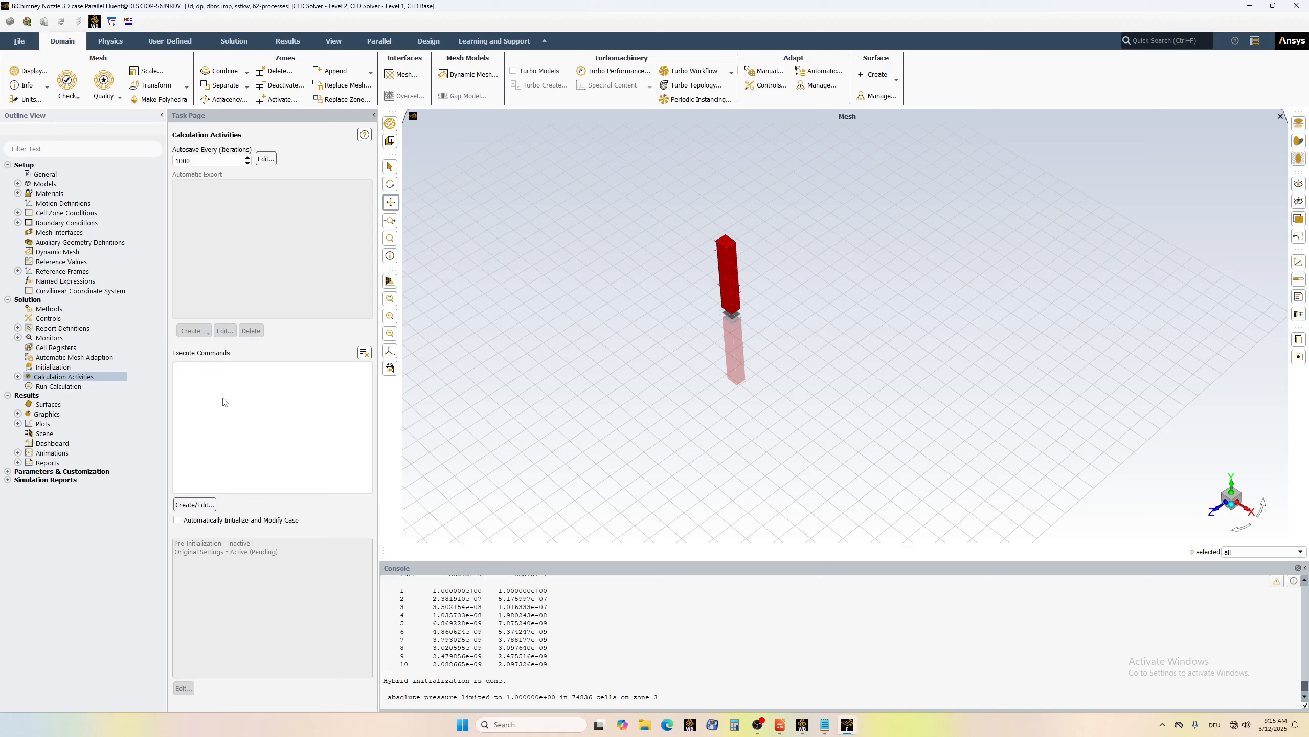
- Check the case from the Run Calculation settings and set the number of iterations to 1000000
{"action": "left_click", "coordinate": [55, 390]}
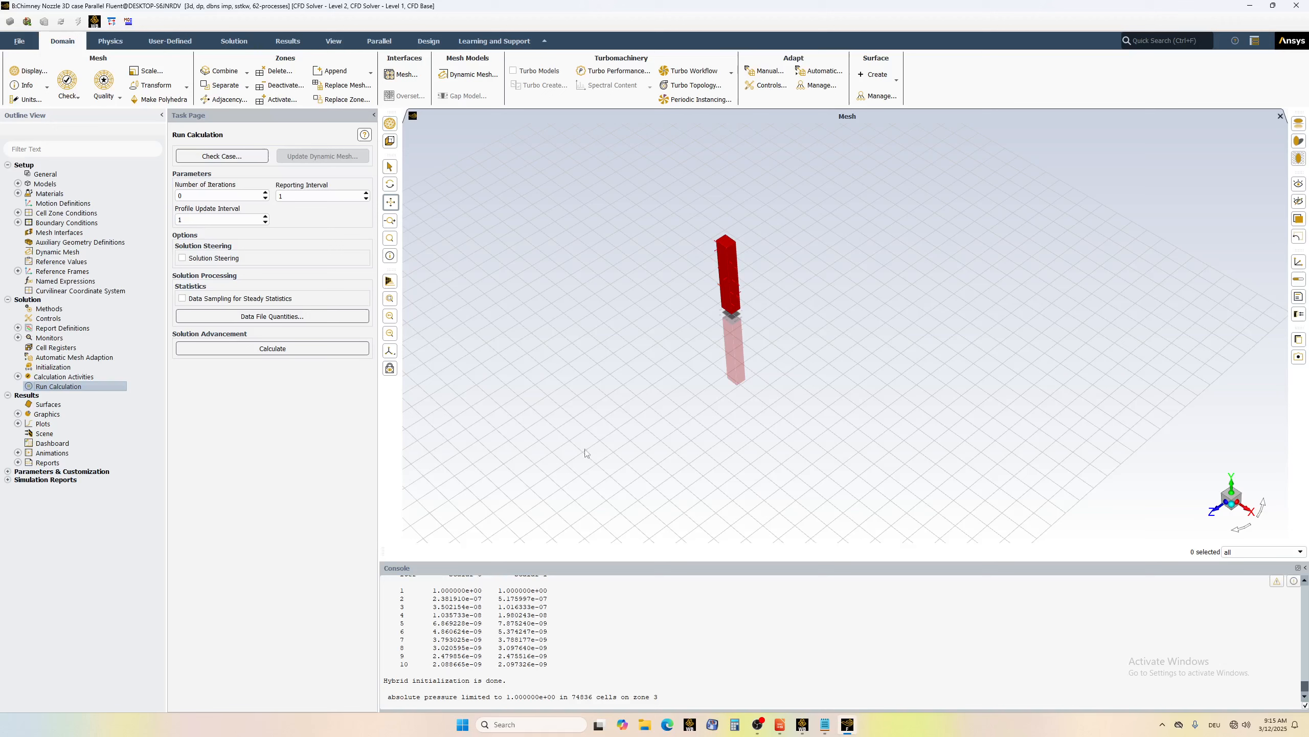
{"action": "left_click", "coordinate": [222, 156]}
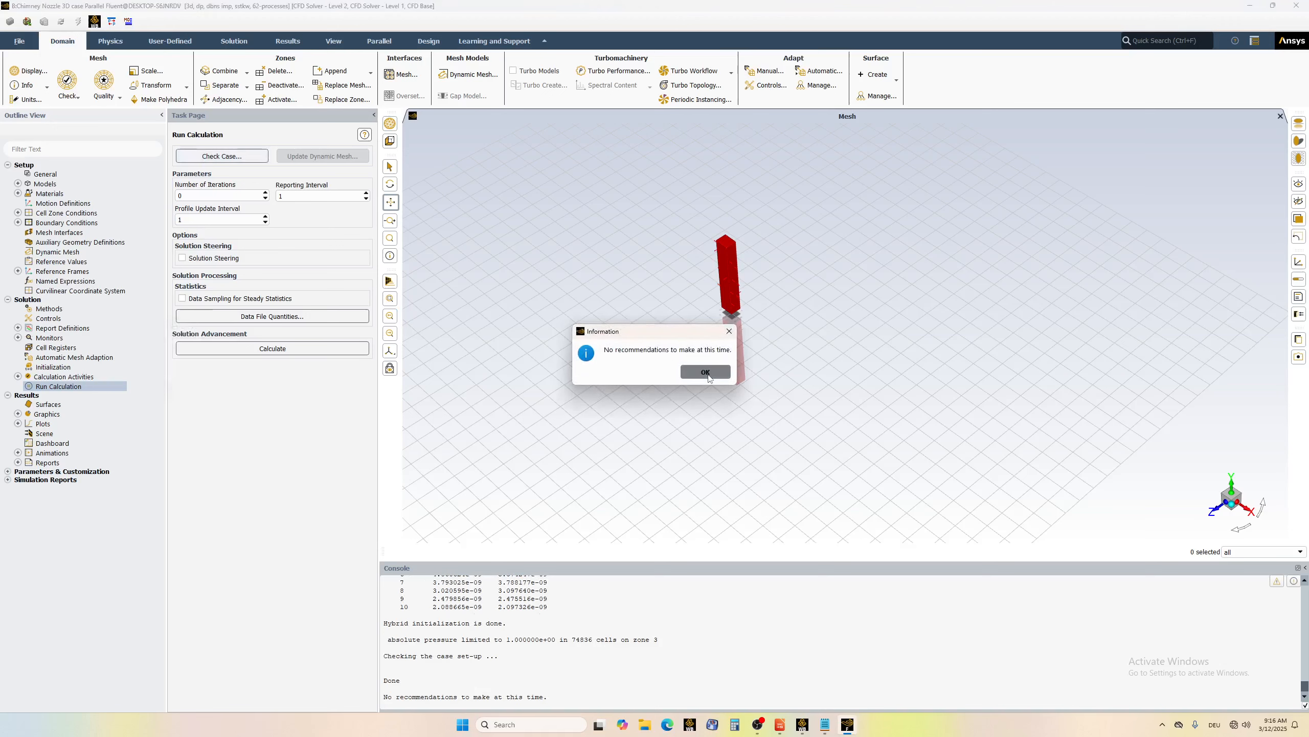
{"action": "left_click", "coordinate": [706, 372]}
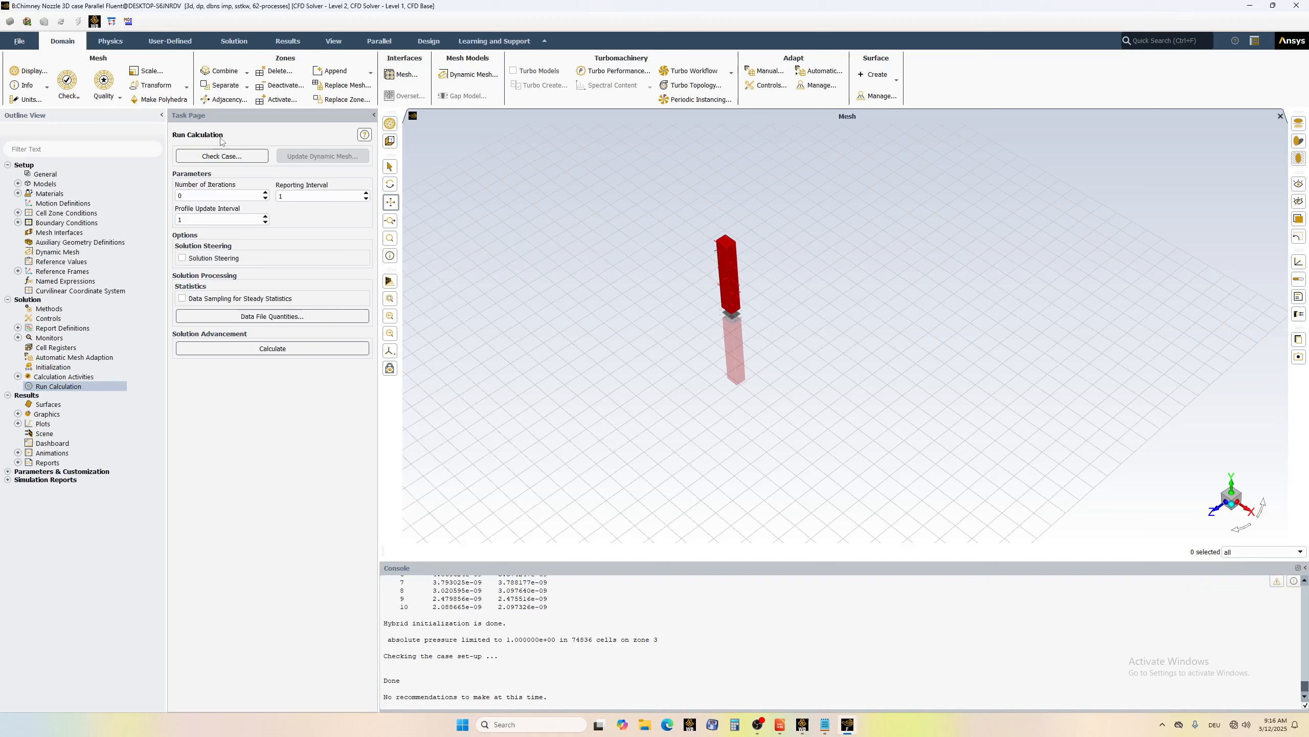
{"action": "double_click", "coordinate": [189, 199]}
{"action": "type", "text": "000000"}
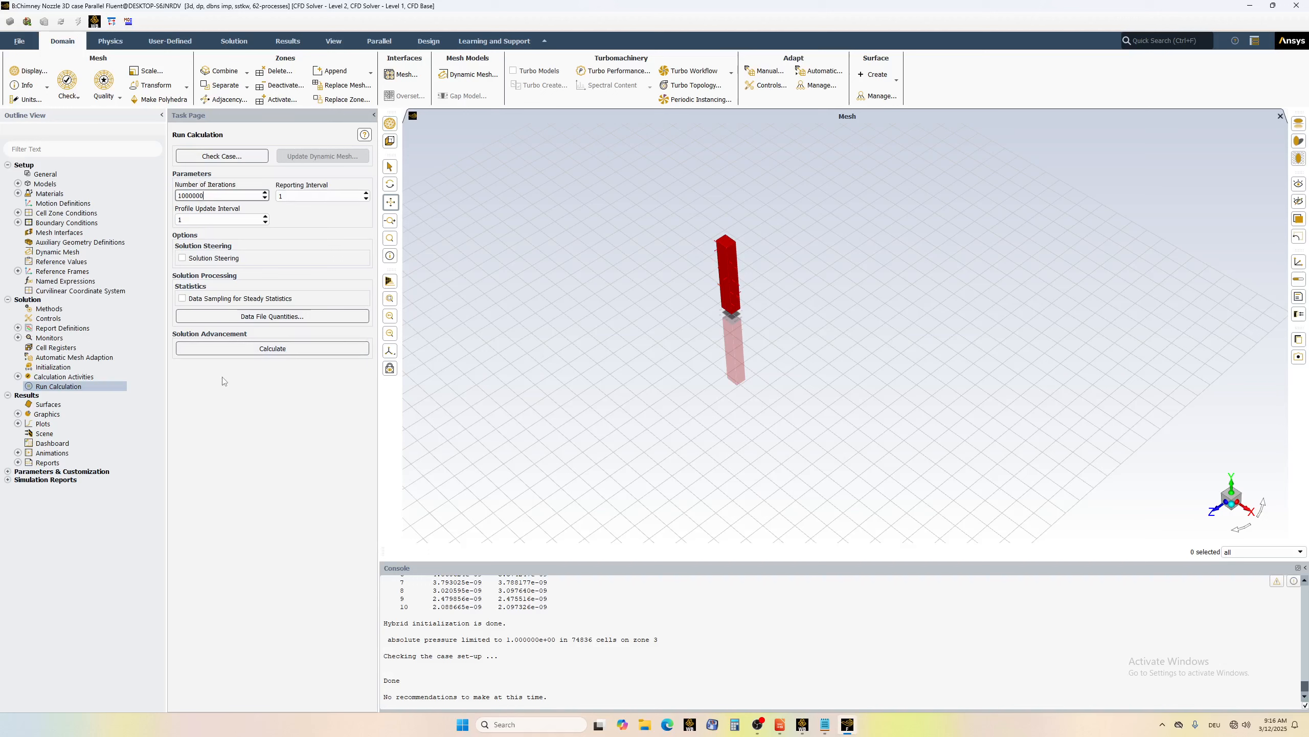
- Expand the Plots branch, switch to Workbench to look at the Results cell of the Chimney Nozzle 3D case, and return to Fluent
{"action": "left_click", "coordinate": [17, 424]}
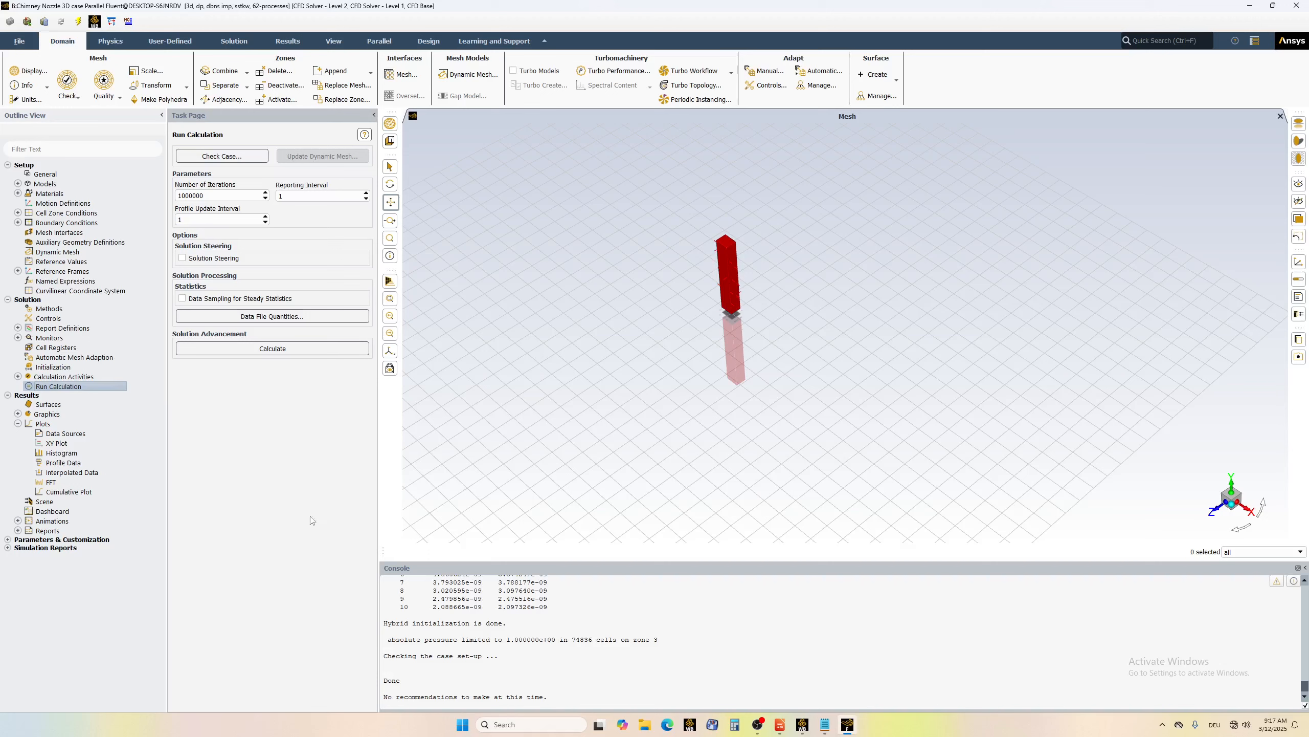
{"action": "left_click", "coordinate": [802, 725]}
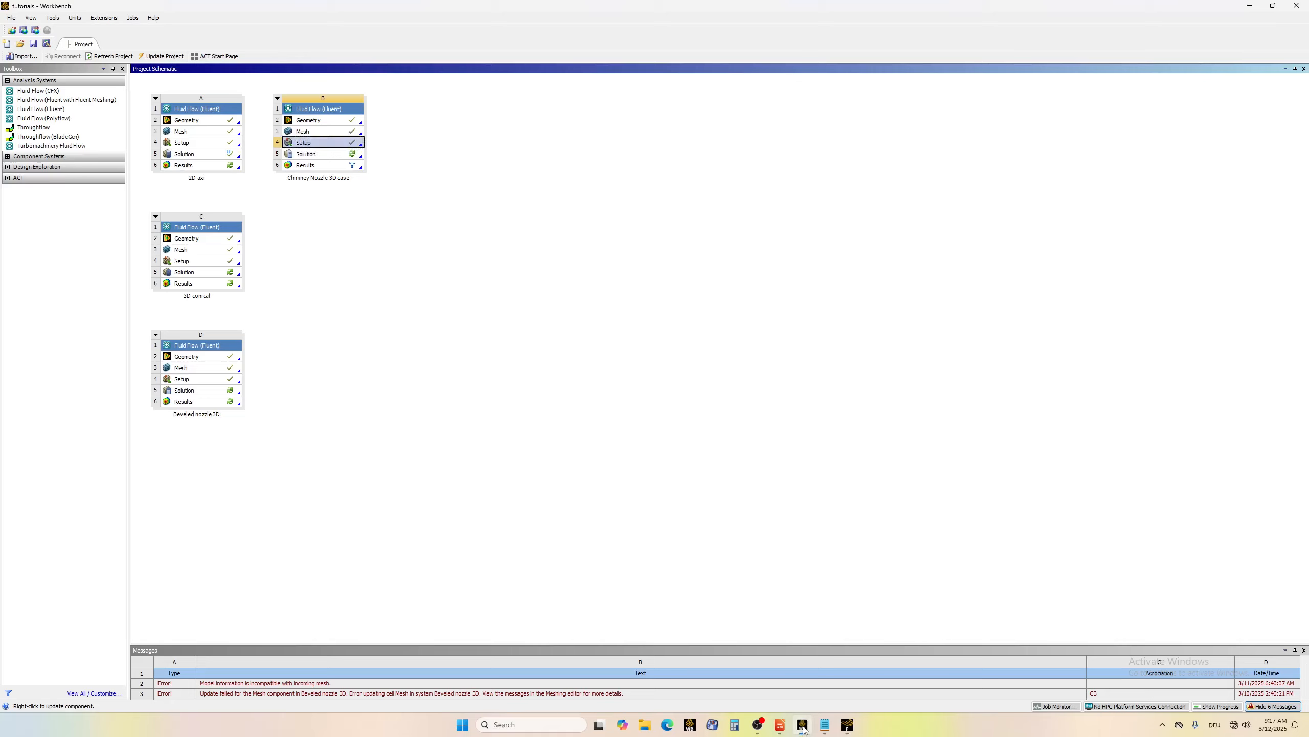
{"action": "left_click", "coordinate": [308, 165]}
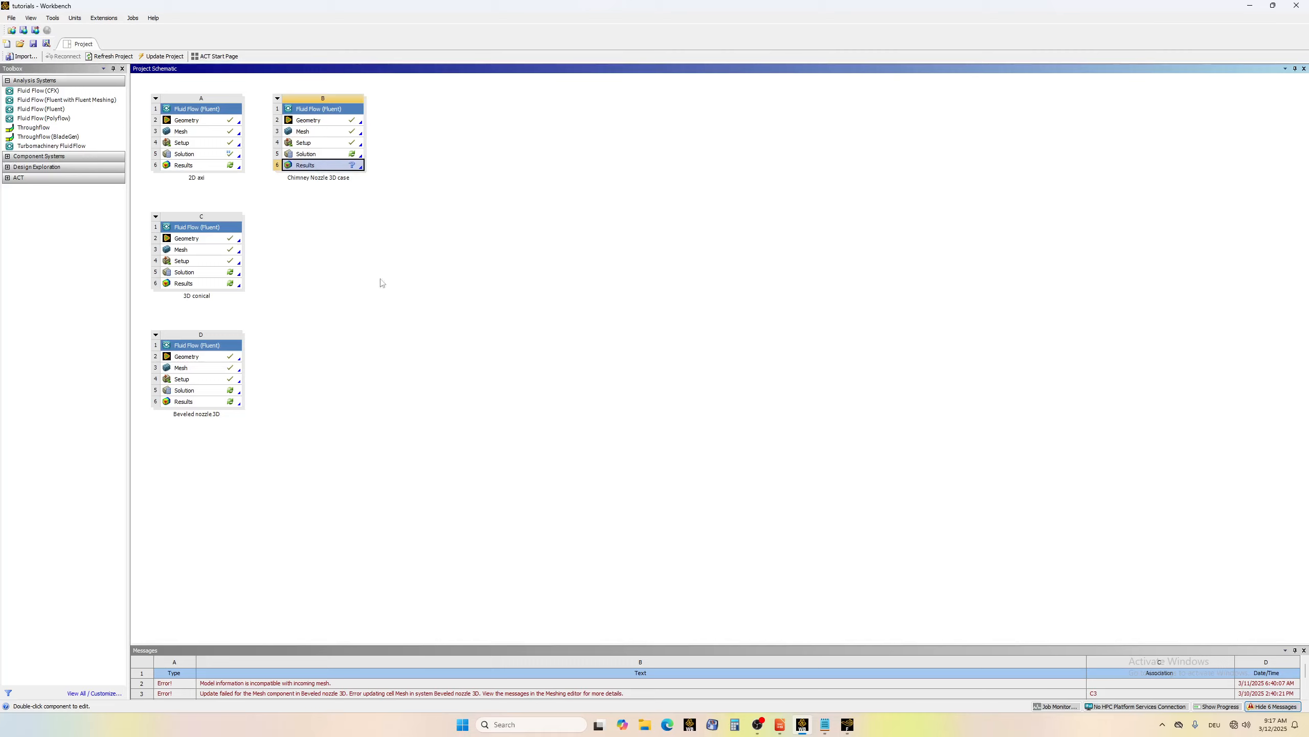
{"action": "left_click", "coordinate": [847, 724]}
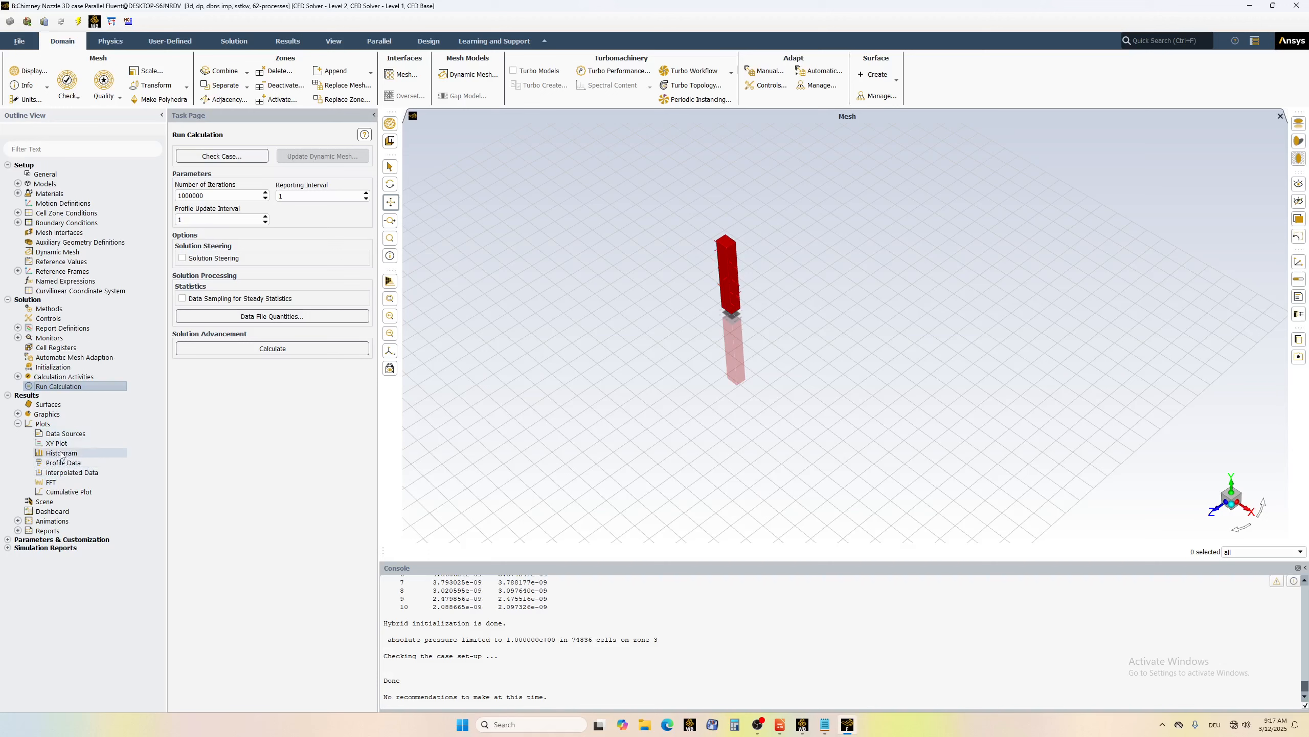
- Start setting up a solution XY plot and choose Density as its Y axis function
{"action": "double_click", "coordinate": [44, 424]}
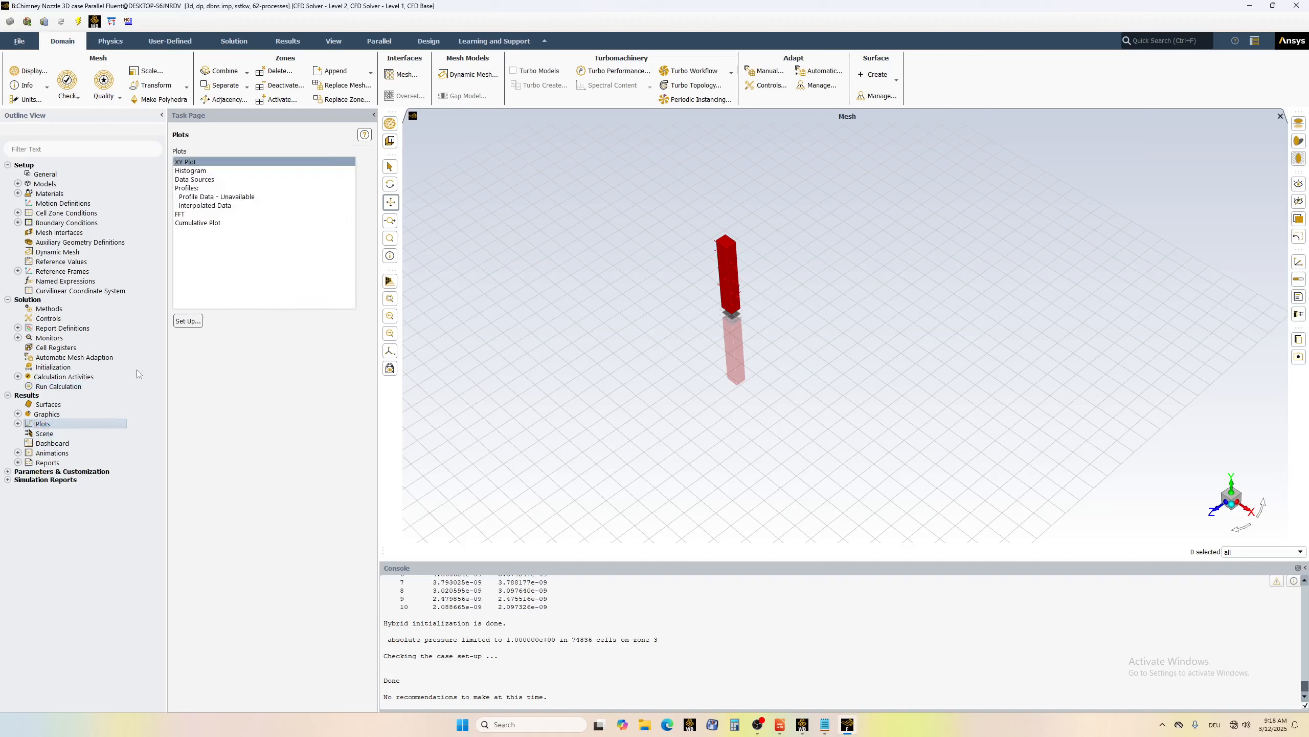
{"action": "left_click", "coordinate": [189, 318]}
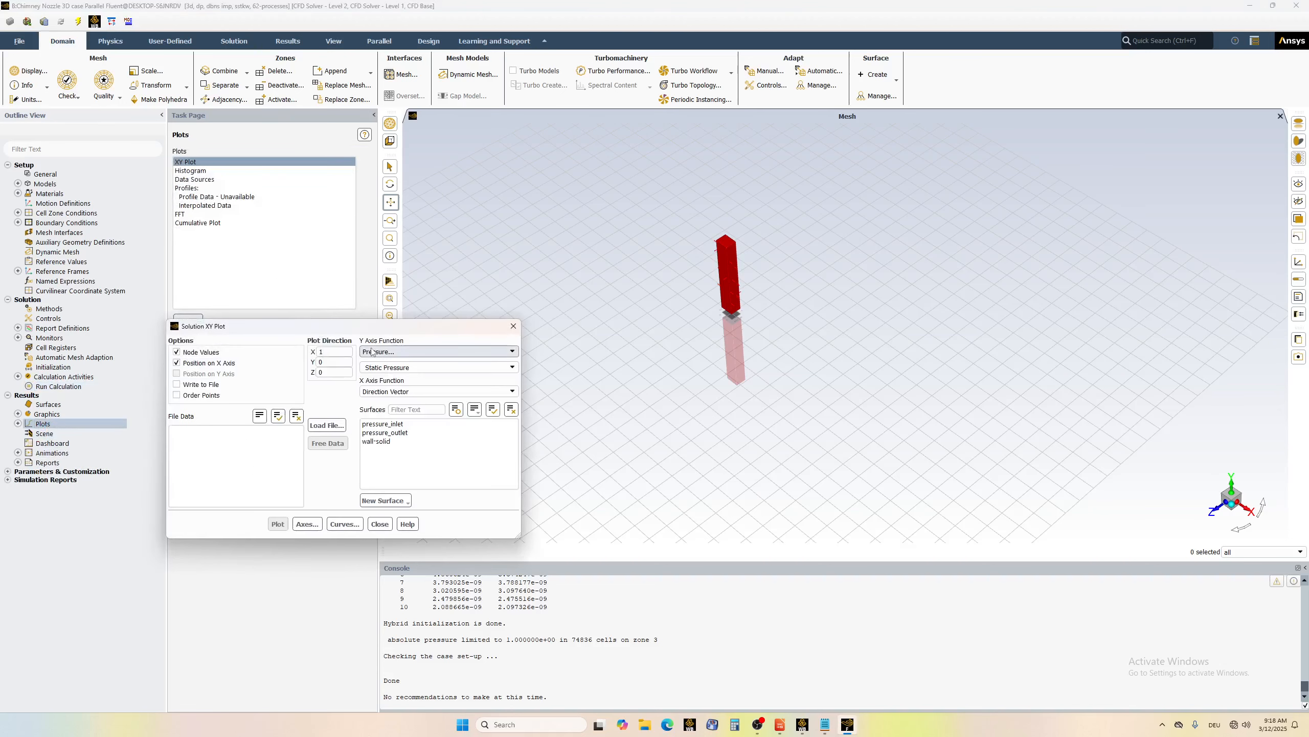
{"action": "left_click_drag", "start_coordinate": [346, 328], "coordinate": [349, 286]}
{"action": "left_click", "coordinate": [400, 308]}
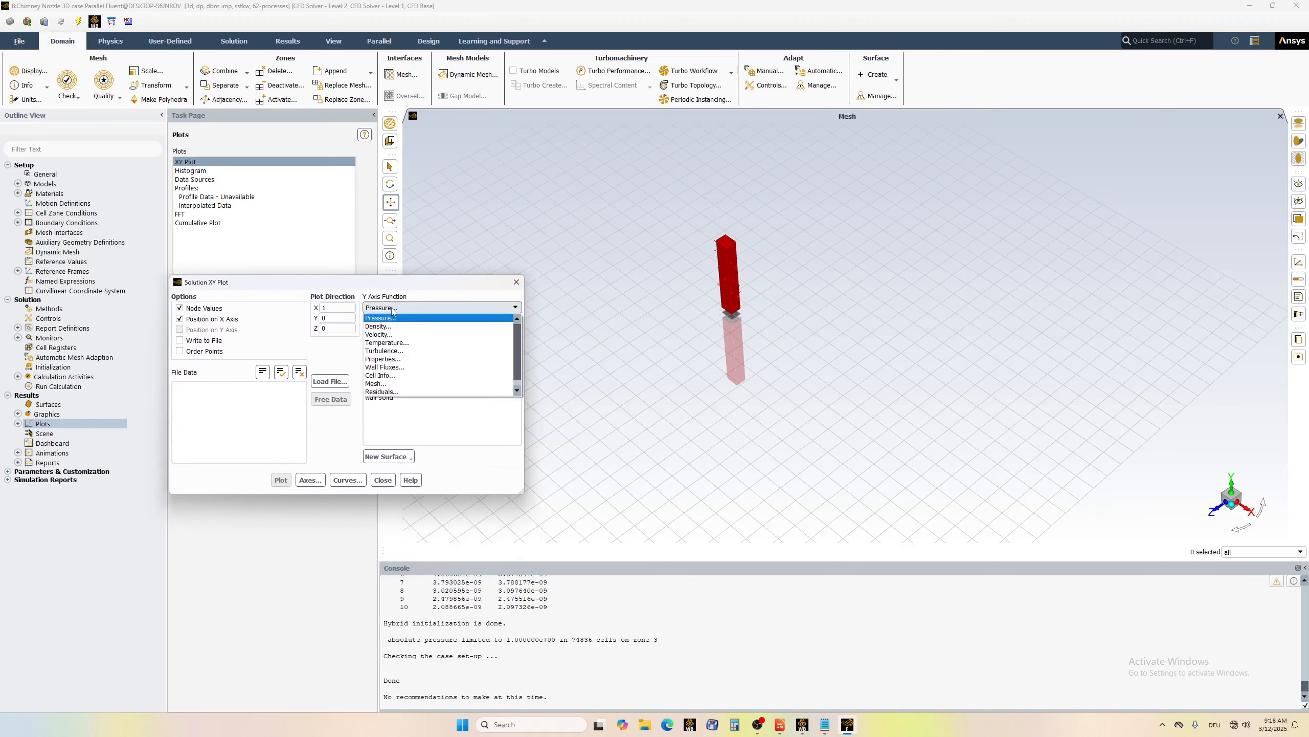
{"action": "left_click", "coordinate": [386, 324]}
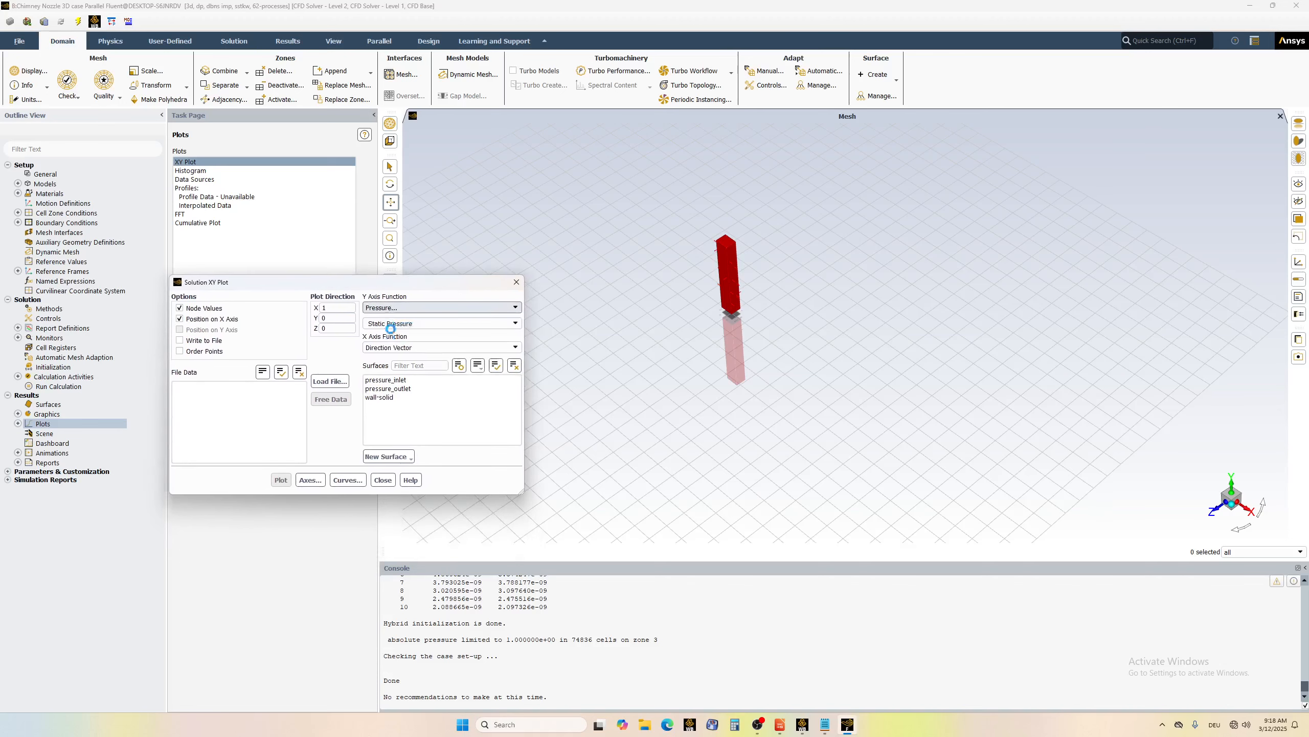
- Create a line surface named x1 at x = 201 mm, running from y = -15 mm to y = 15 mm with z = 0
{"action": "left_click", "coordinate": [397, 456]}
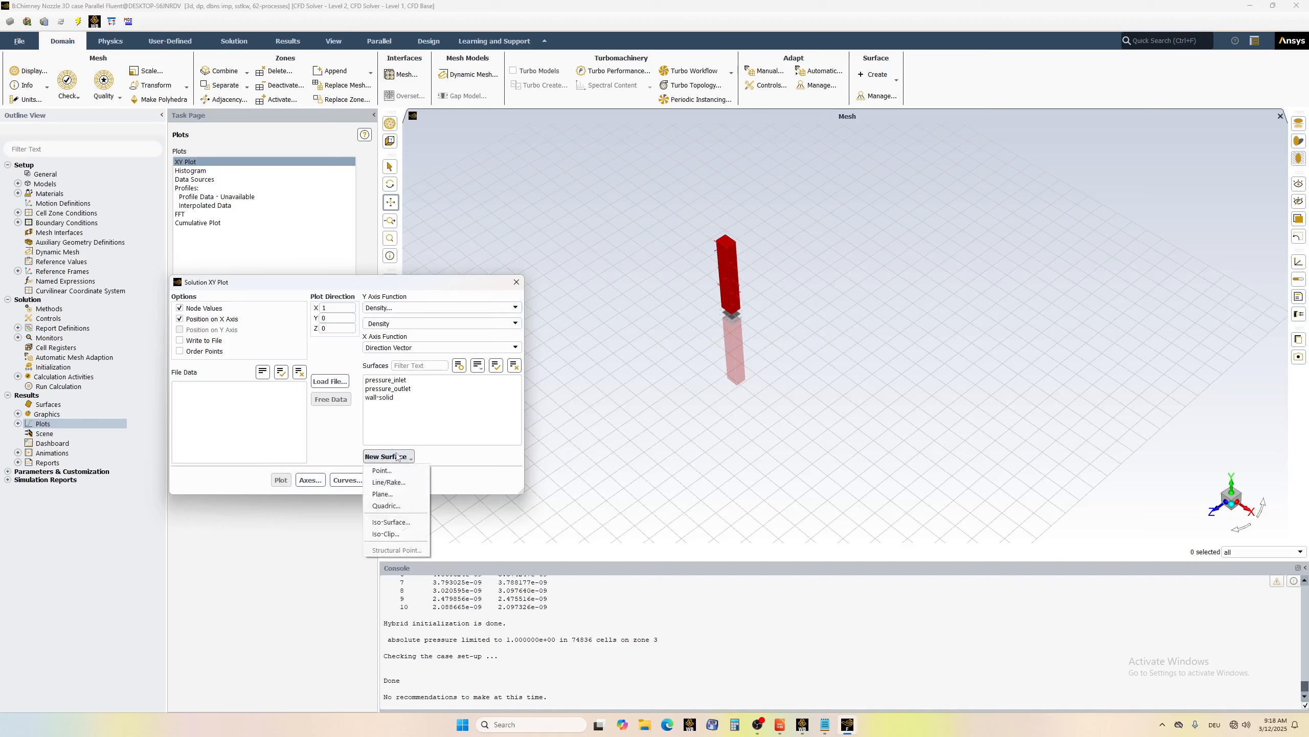
{"action": "left_click", "coordinate": [401, 482]}
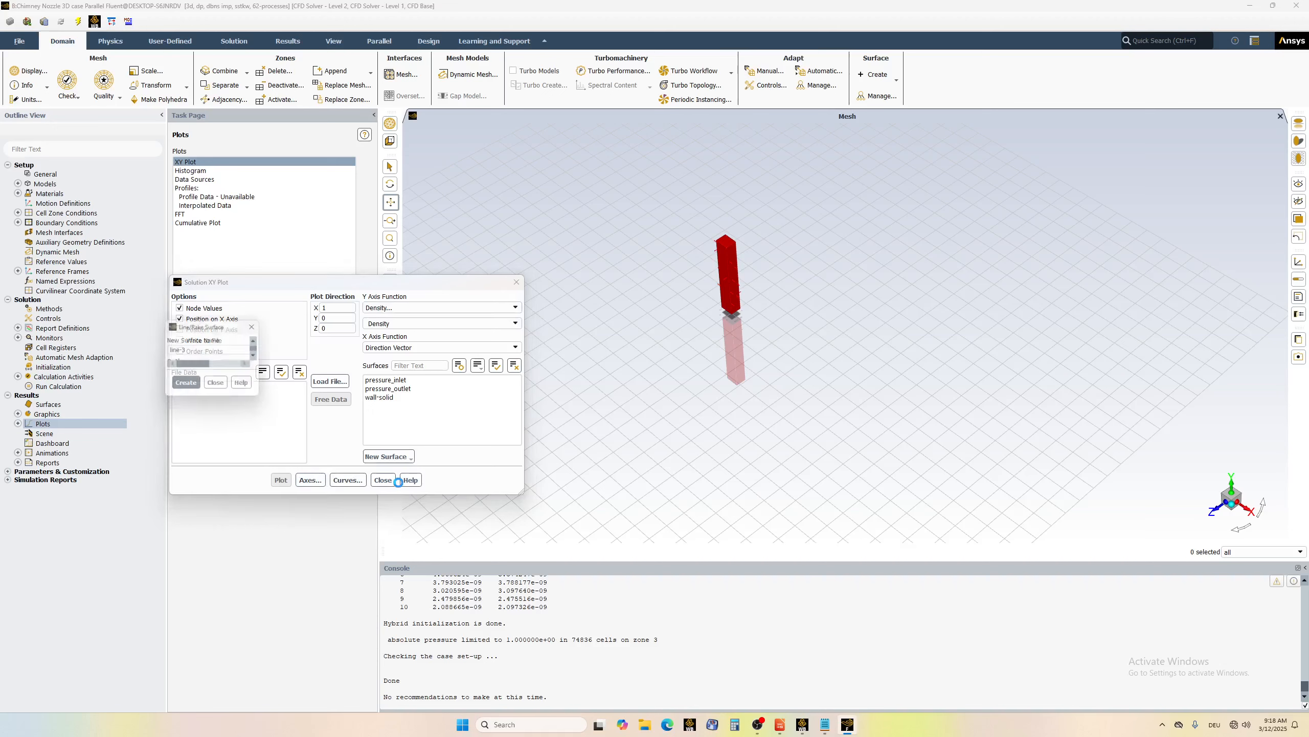
{"action": "left_click_drag", "start_coordinate": [269, 333], "coordinate": [377, 313]}
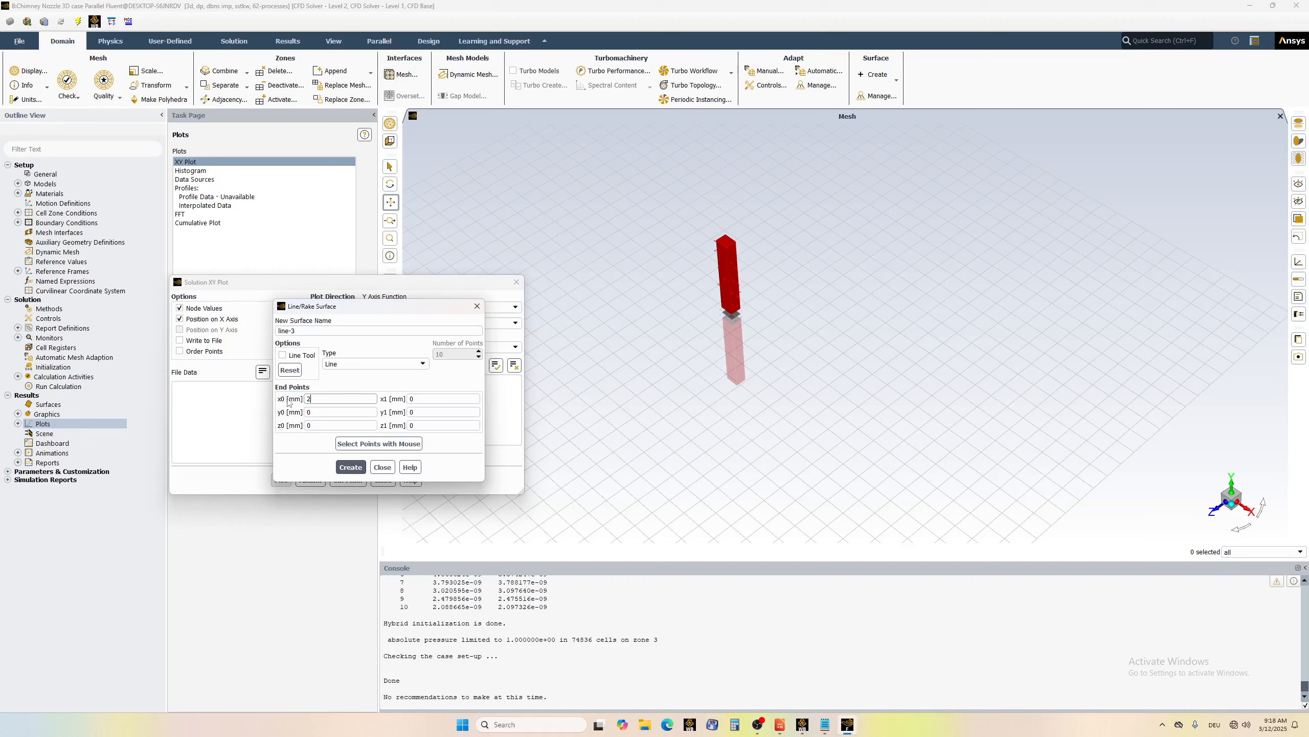
{"action": "key", "text": "Tab"}
{"action": "type", "text": "201"}
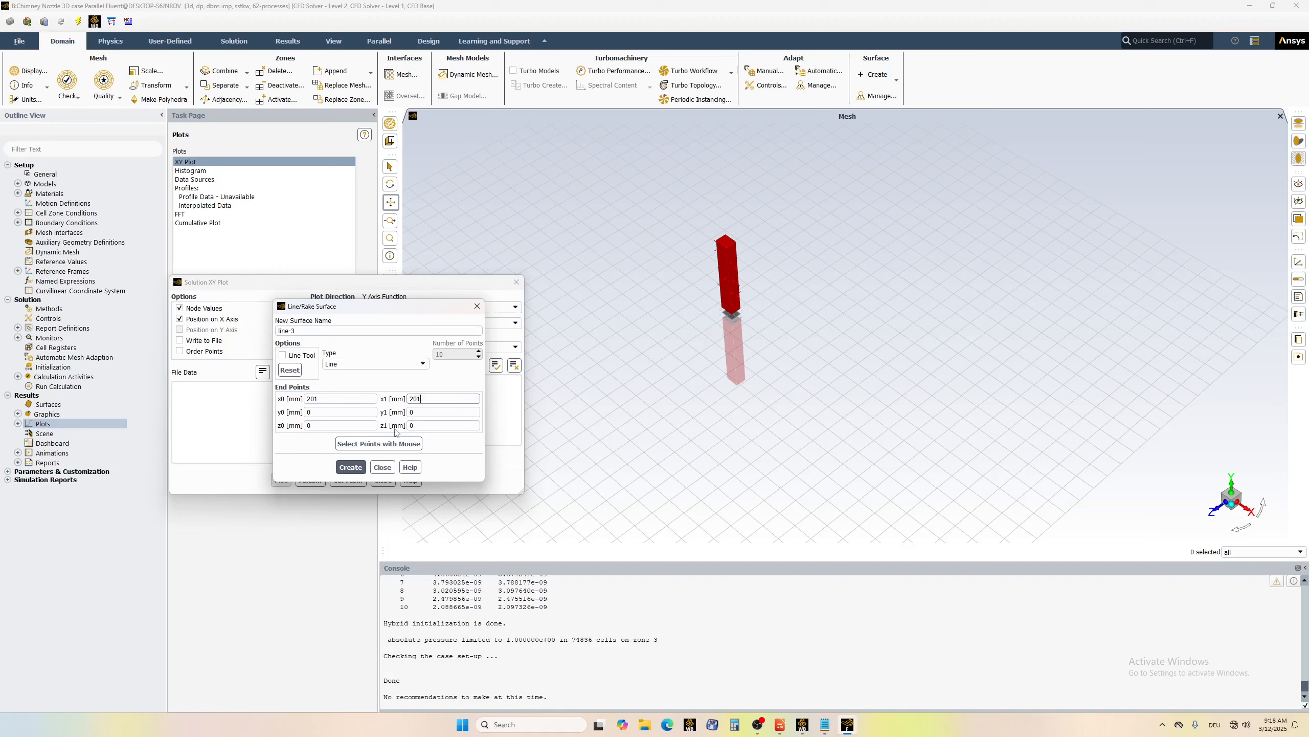
{"action": "left_click", "coordinate": [327, 412]}
{"action": "left_click_drag", "start_coordinate": [327, 412], "coordinate": [301, 417]}
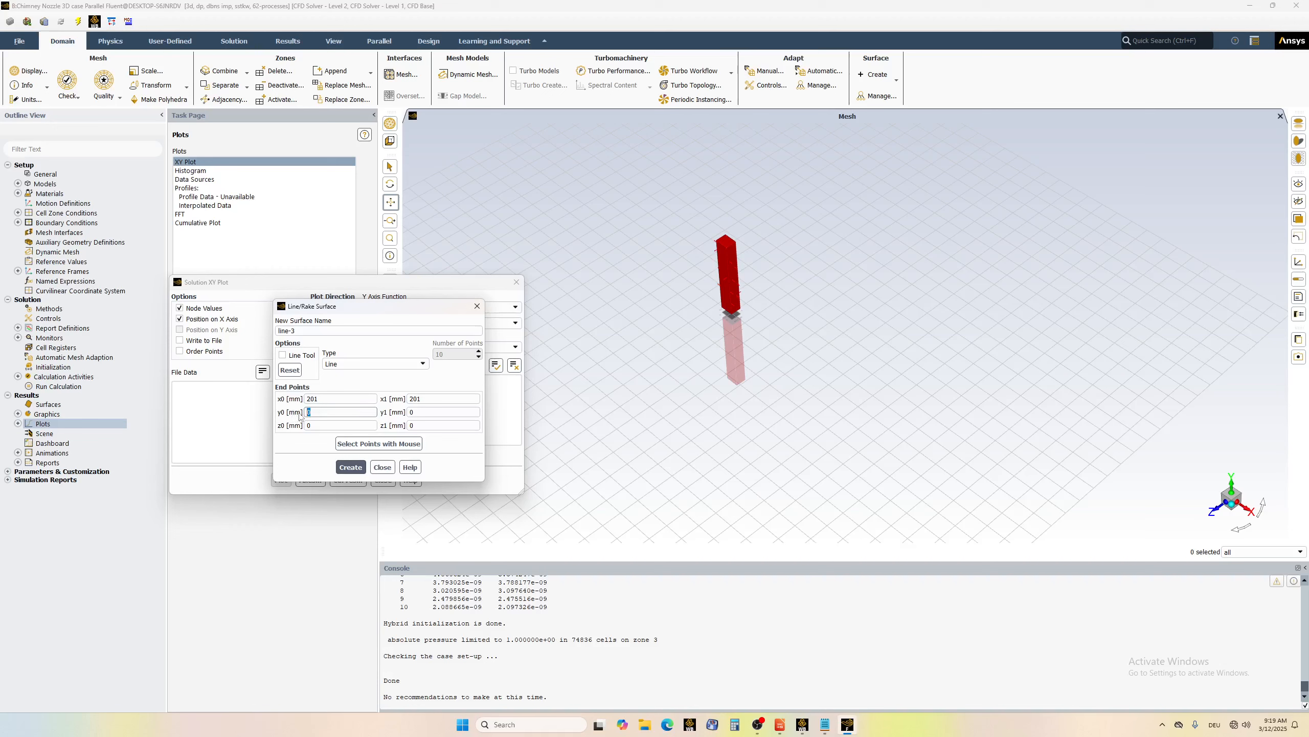
{"action": "type", "text": "-15"}
{"action": "left_click_drag", "start_coordinate": [416, 413], "coordinate": [388, 416]}
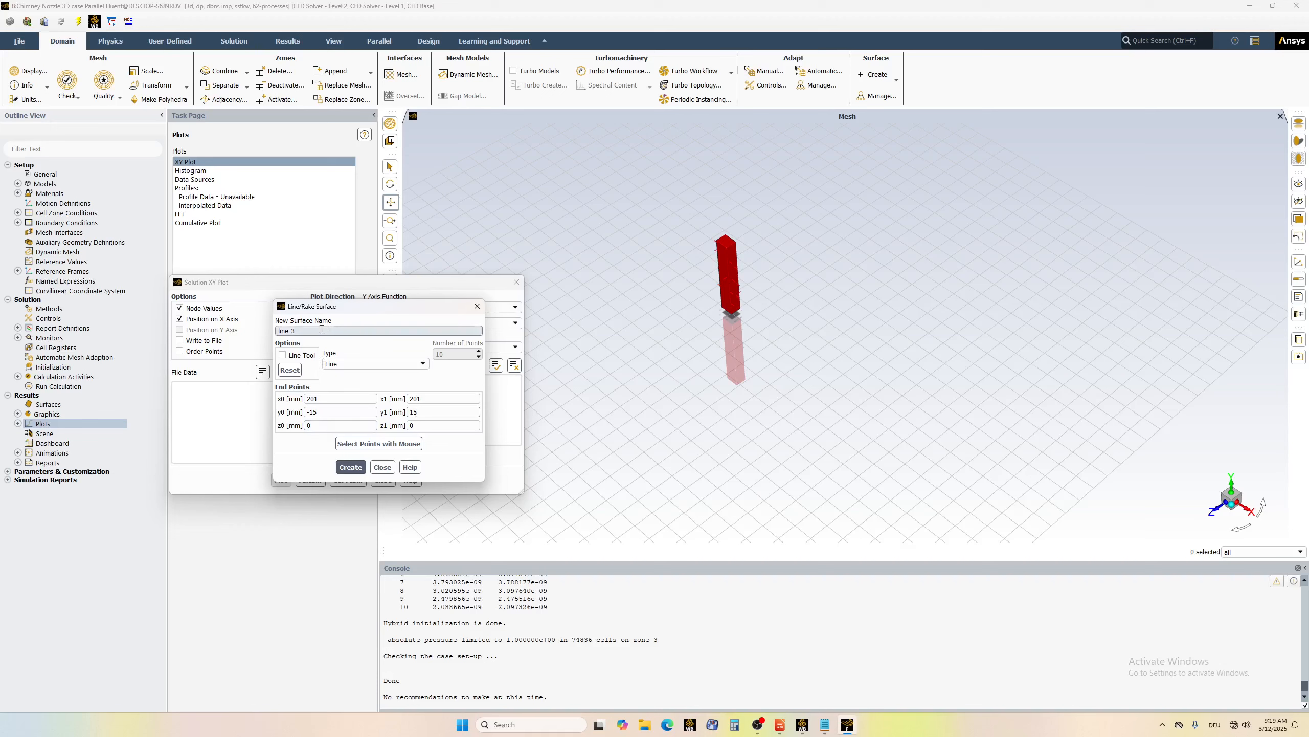
{"action": "left_click_drag", "start_coordinate": [322, 330], "coordinate": [242, 337]}
{"action": "type", "text": "x1"}
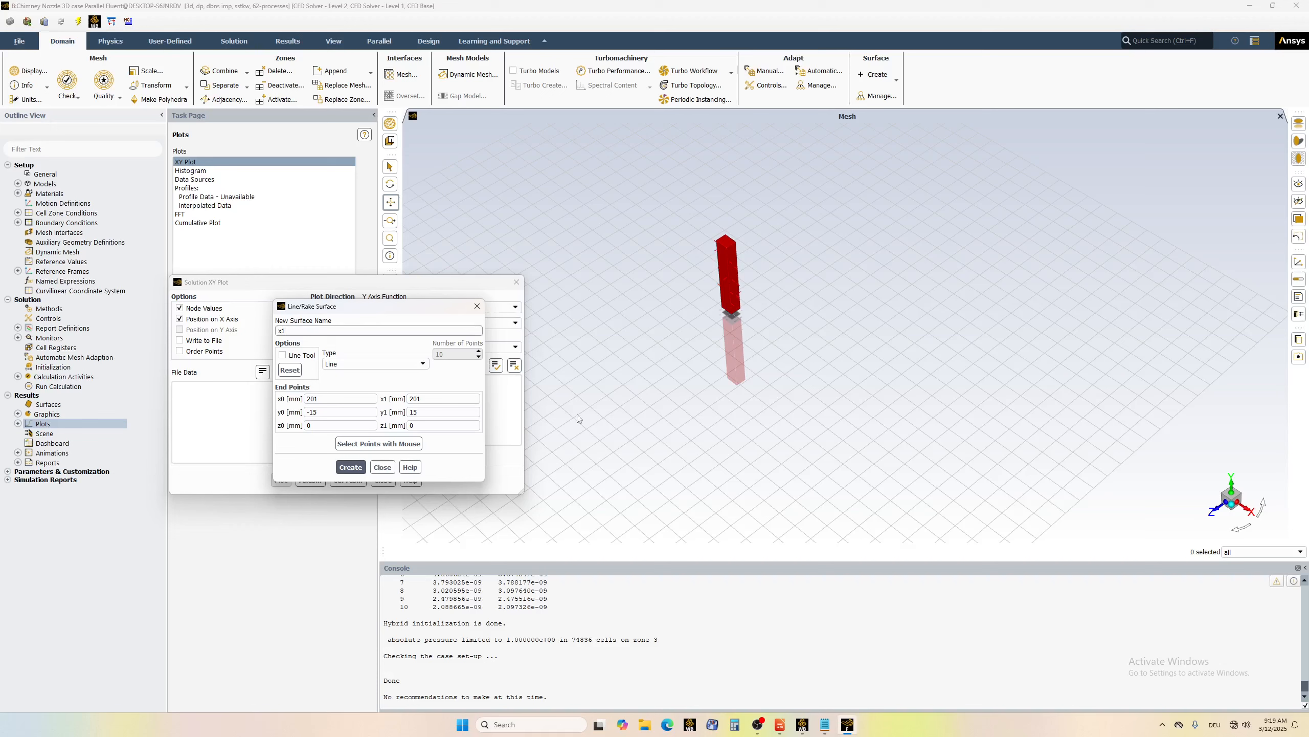
{"action": "left_click", "coordinate": [351, 468]}
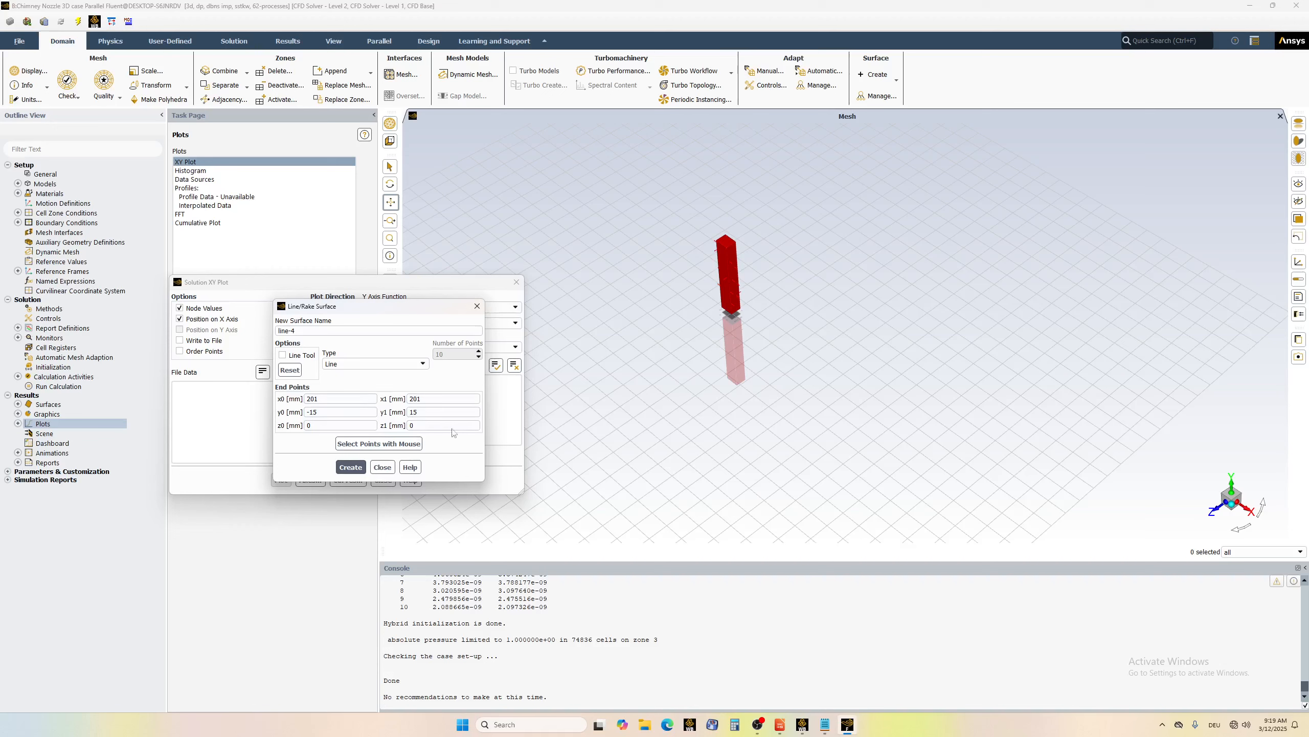
- Create a second line surface named x2 with both end points at x = 202 mm
{"action": "left_click", "coordinate": [422, 412]}
{"action": "left_click", "coordinate": [323, 397]}
{"action": "left_click", "coordinate": [442, 399]}
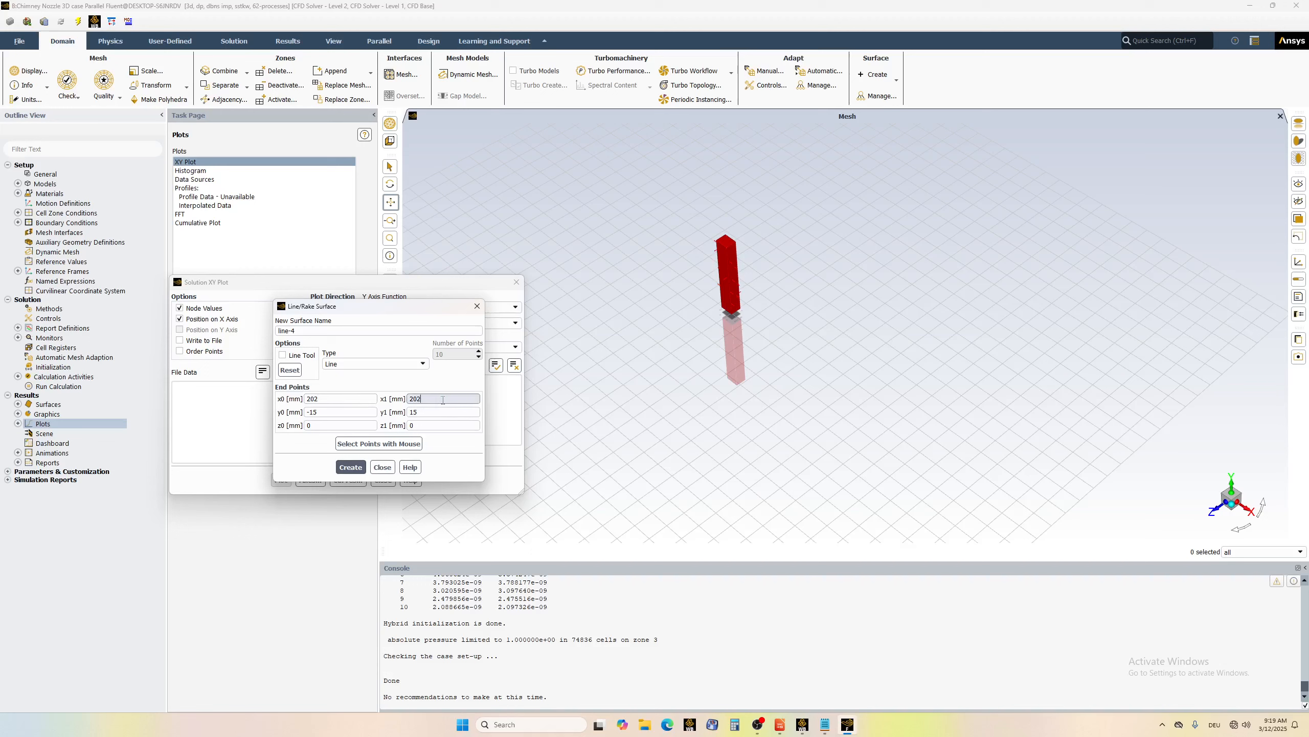
{"action": "triple_click", "coordinate": [303, 331]}
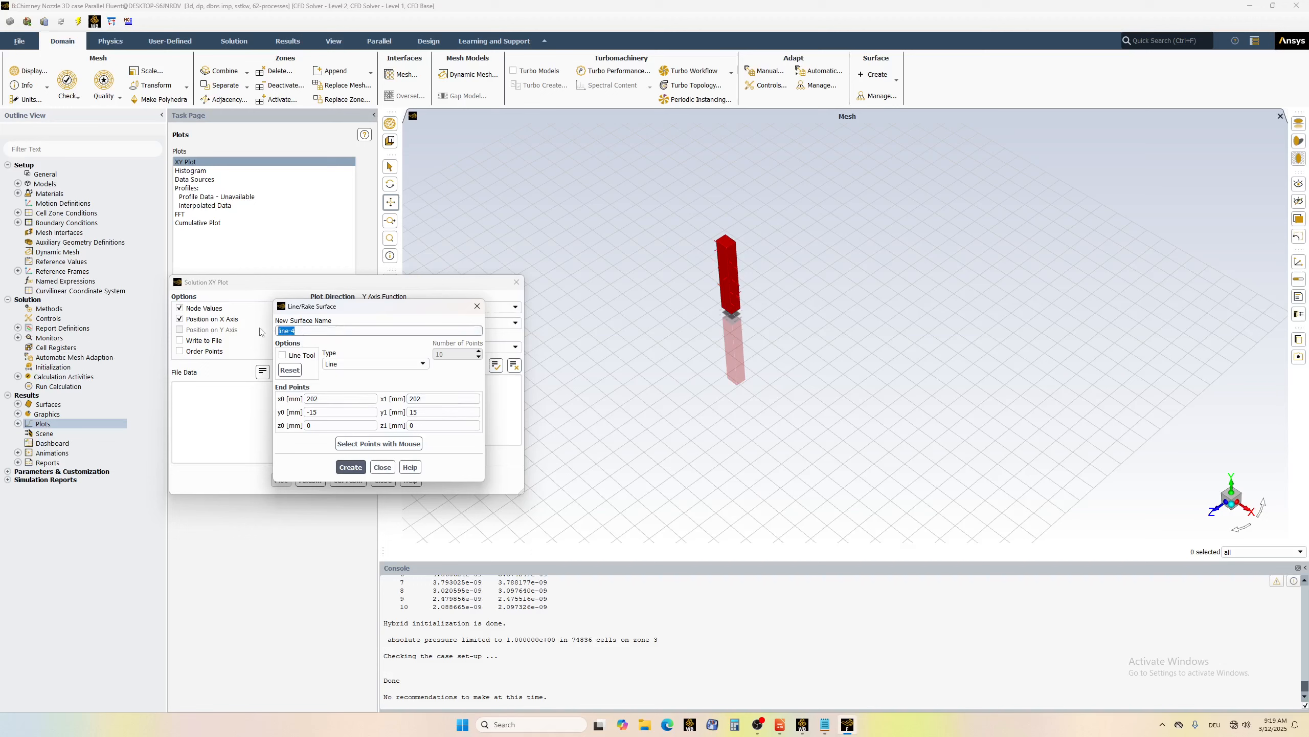
{"action": "type", "text": "x2"}
{"action": "left_click", "coordinate": [349, 466]}
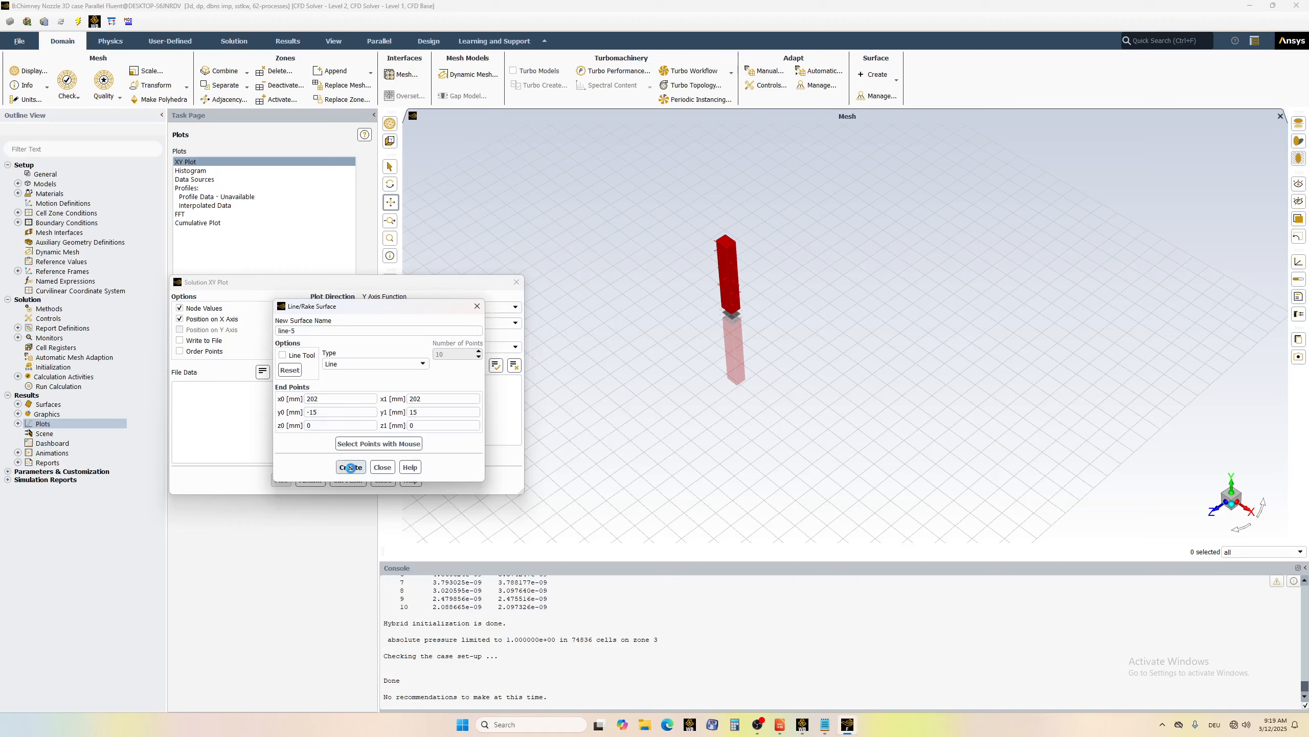
- Create a third line surface named x3 with both end points at x = 203 mm and finish the line creation
{"action": "triple_click", "coordinate": [299, 331]}
{"action": "type", "text": "x"}
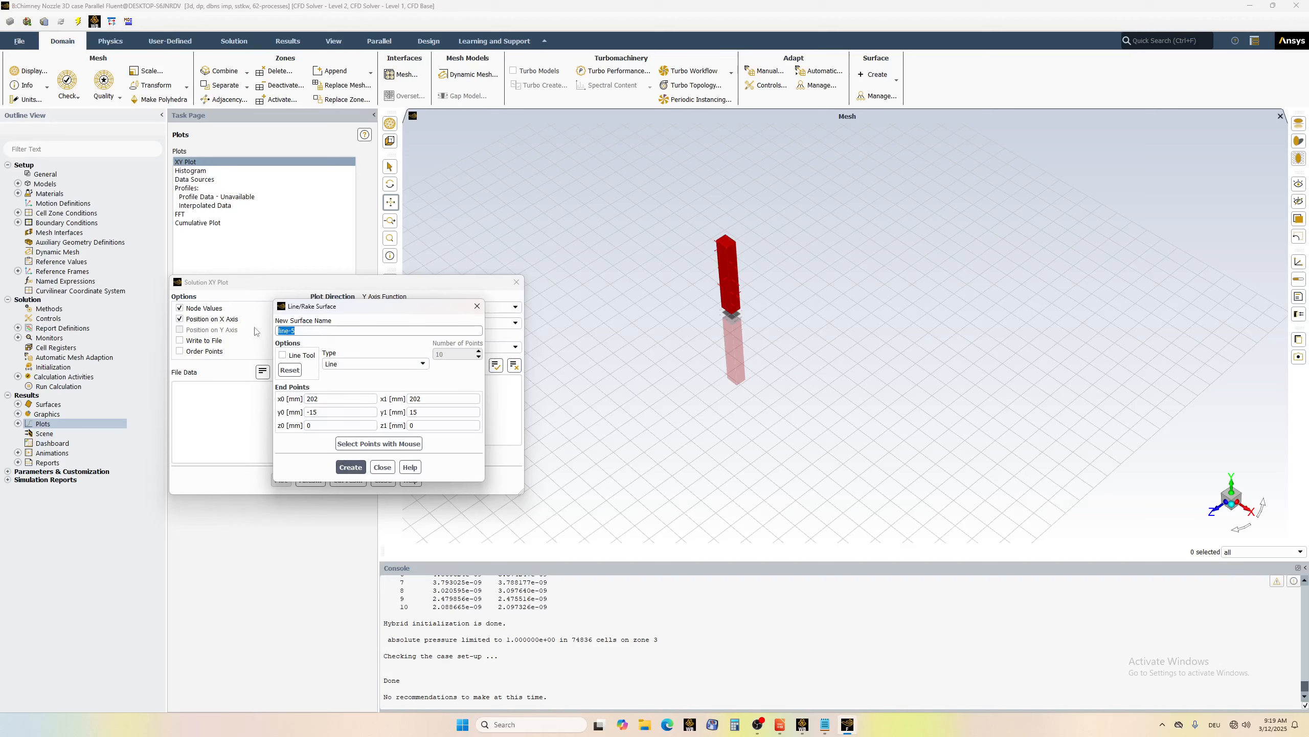
{"action": "type", "text": "3"}
{"action": "left_click", "coordinate": [331, 398]}
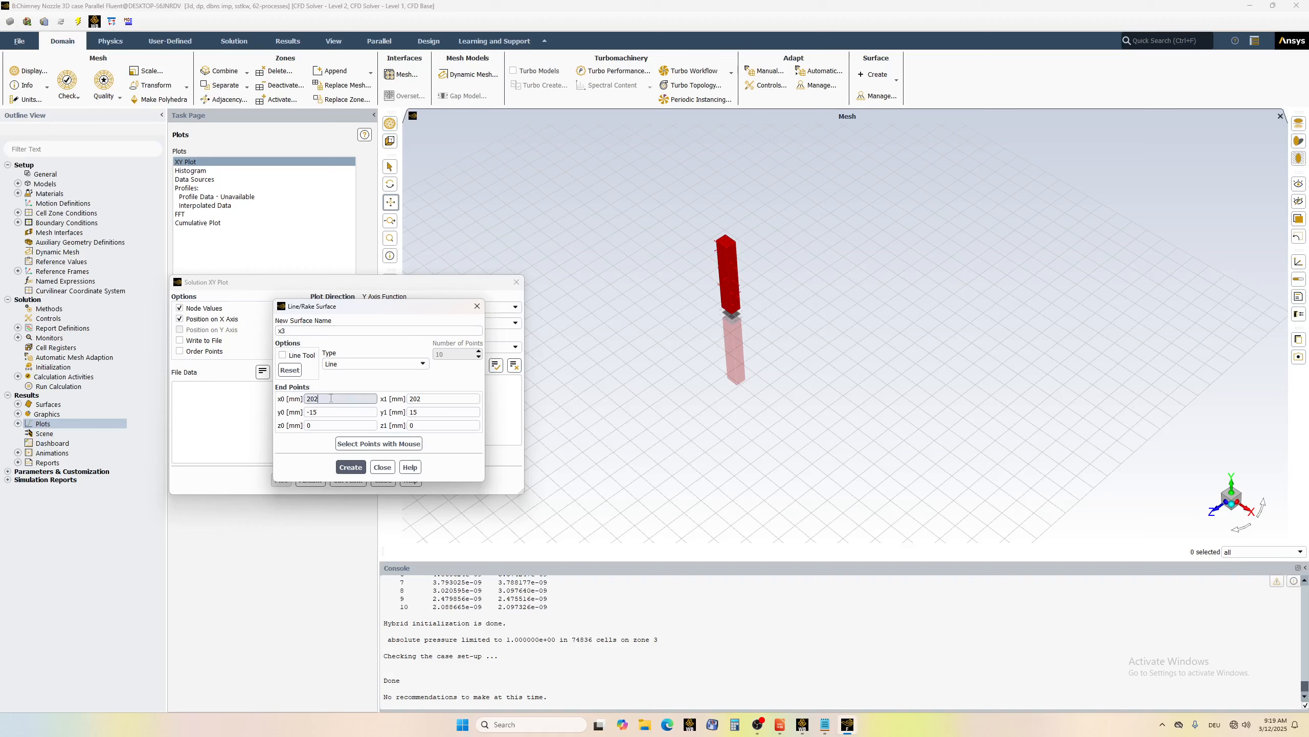
{"action": "left_click", "coordinate": [429, 398]}
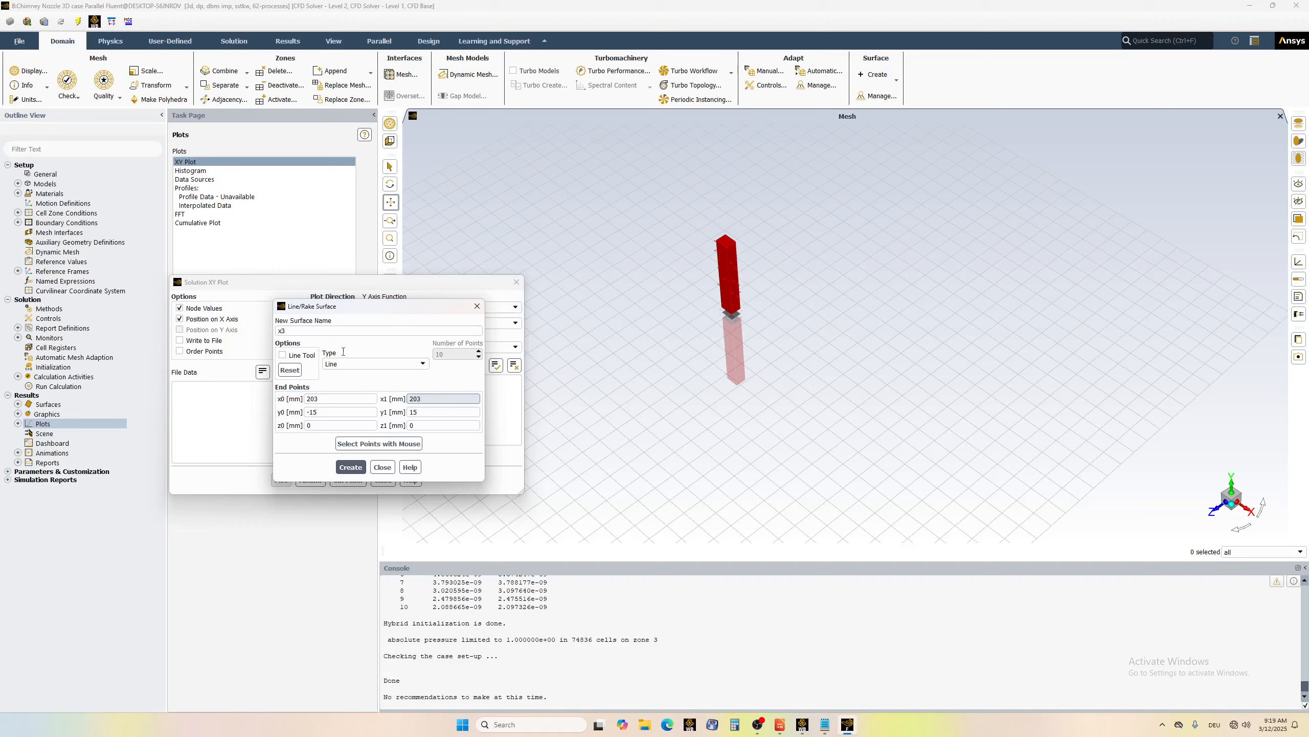
{"action": "left_click", "coordinate": [350, 469]}
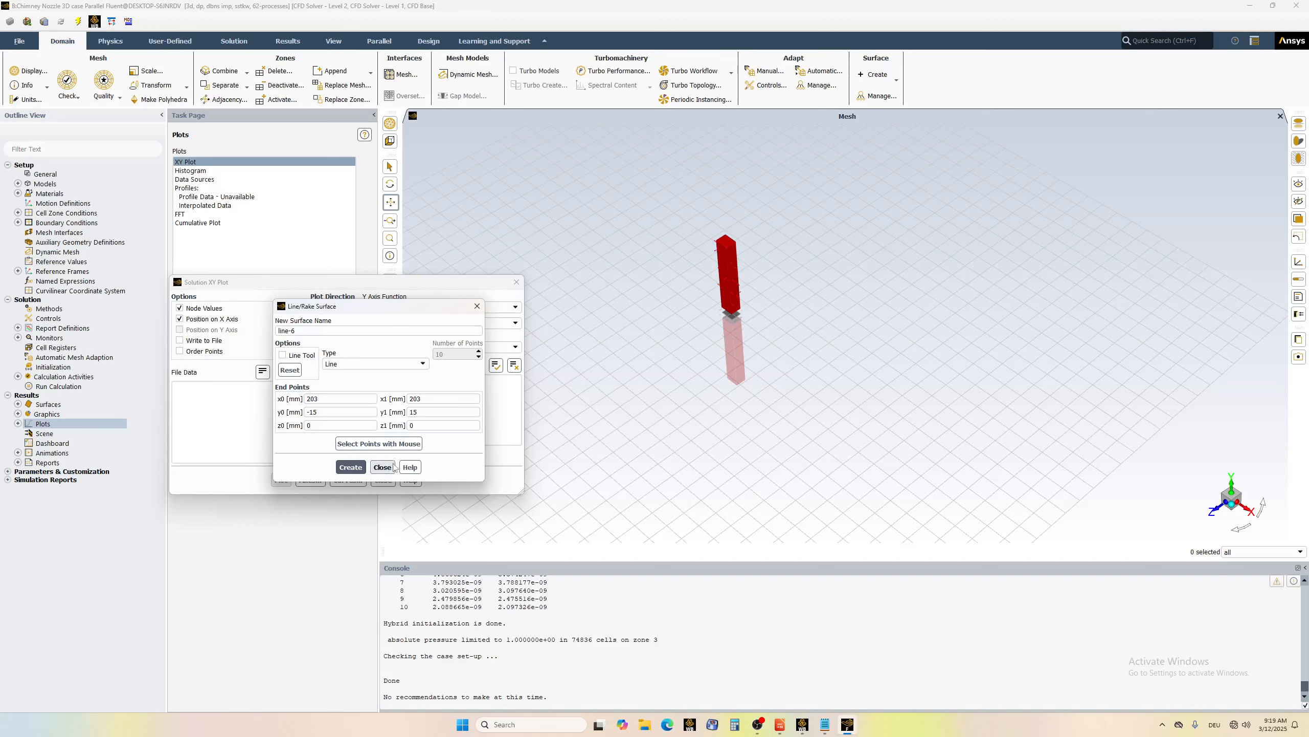
{"action": "left_click", "coordinate": [382, 467]}
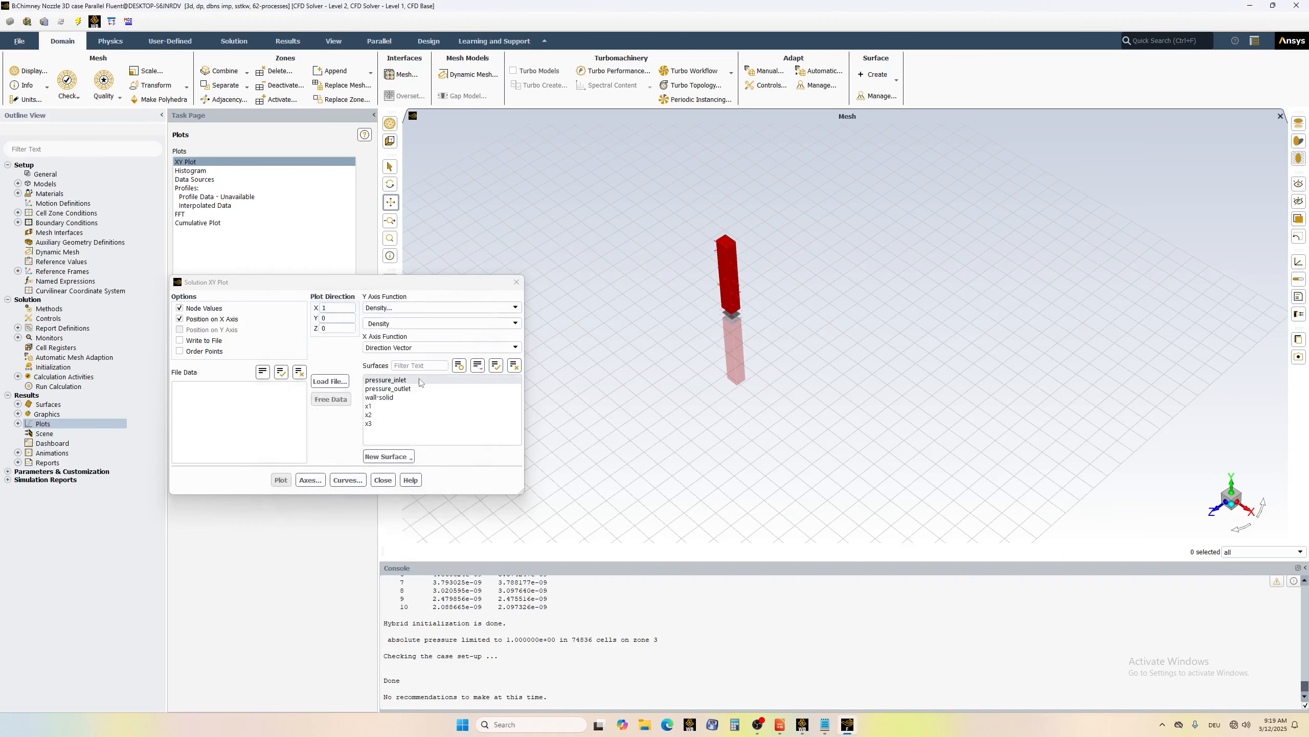
- Plot density on the line surfaces x1, x2 and x3 with the current plot direction
{"action": "left_click", "coordinate": [337, 318]}
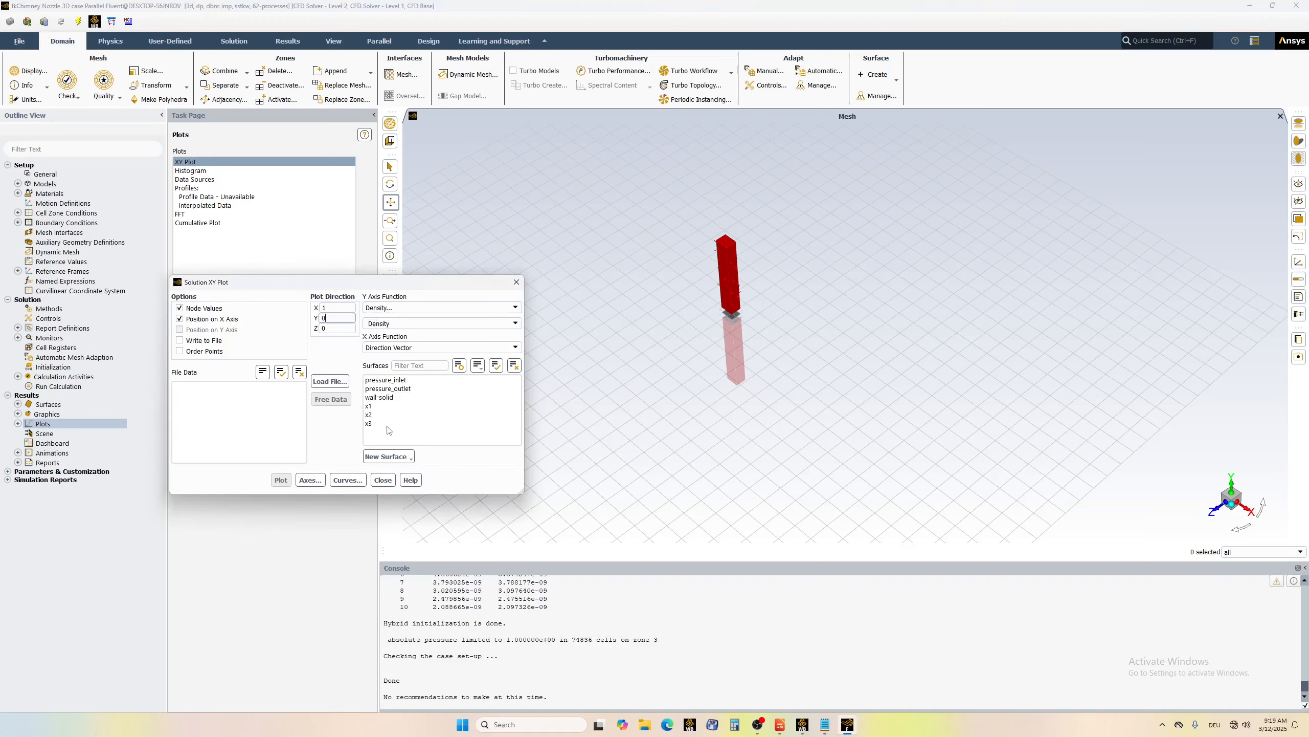
{"action": "left_click", "coordinate": [370, 407]}
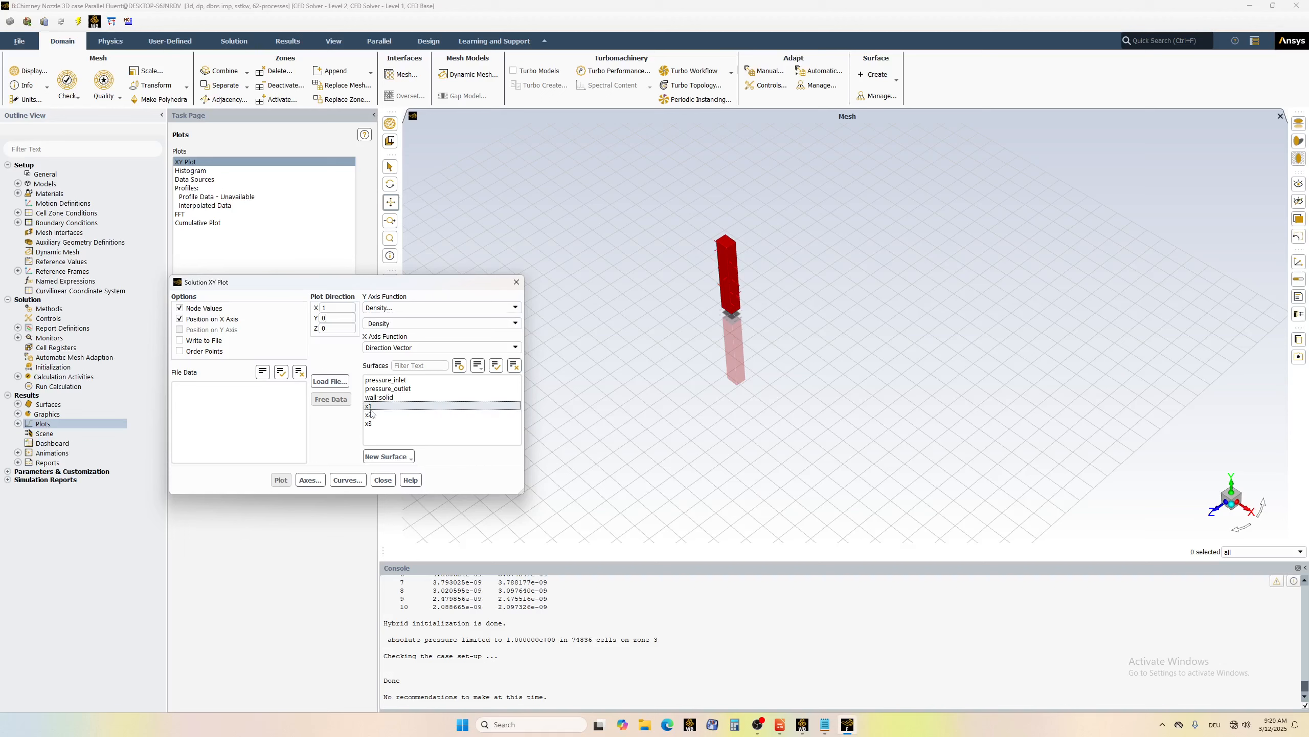
{"action": "left_click", "coordinate": [370, 414]}
{"action": "left_click", "coordinate": [371, 423]}
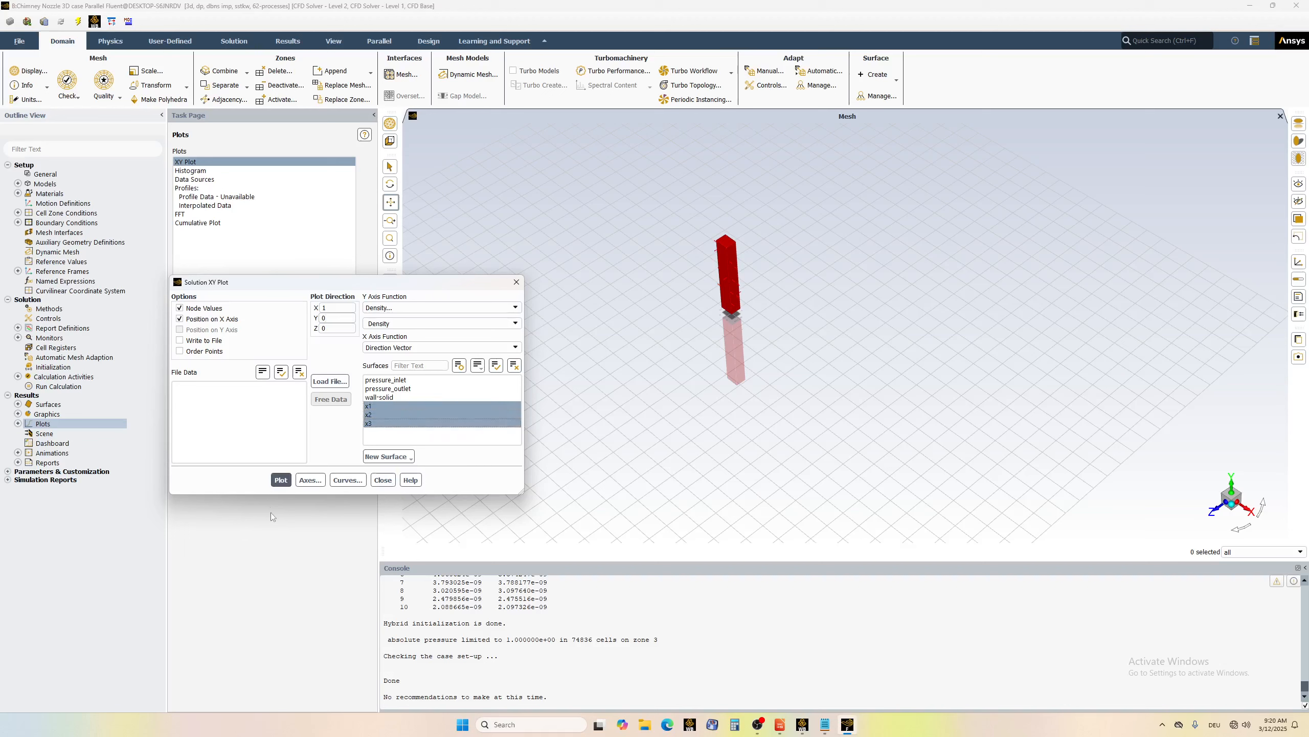
{"action": "left_click", "coordinate": [281, 480]}
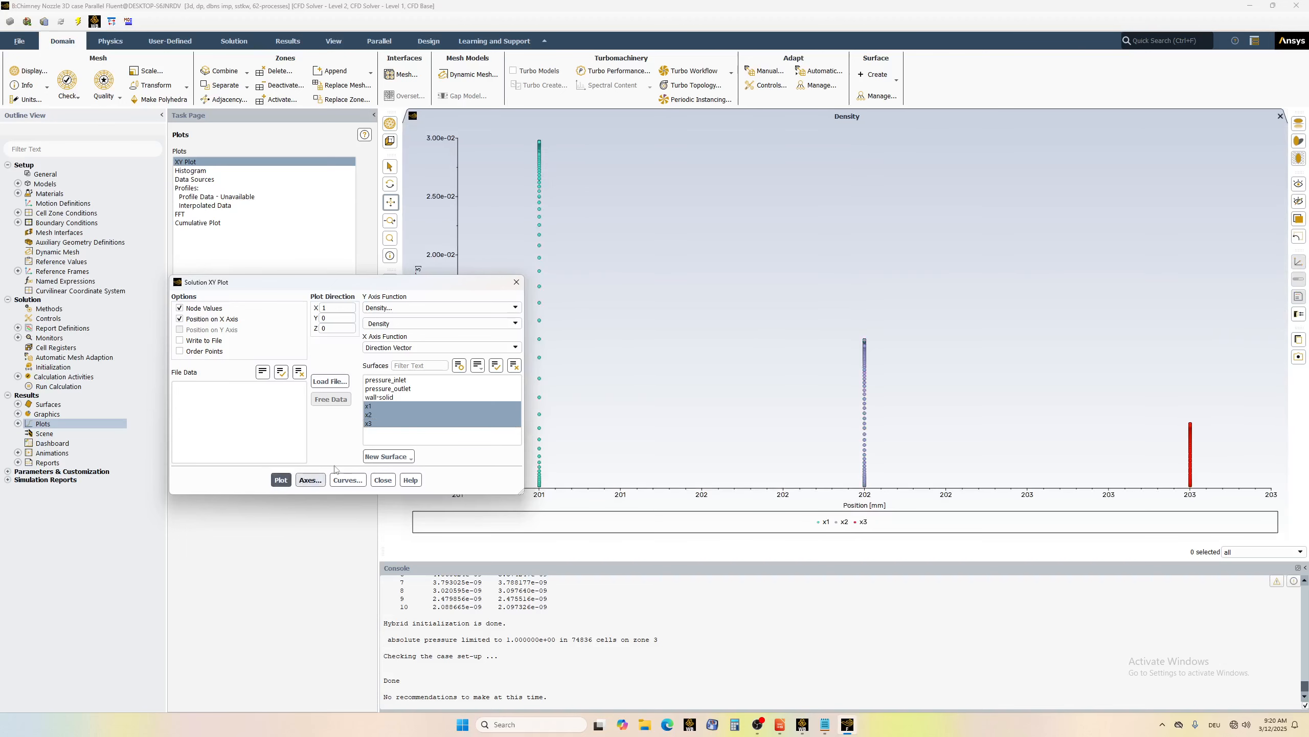
- Set the Y component of the plot direction to 1 and replot density for the three lines
{"action": "double_click", "coordinate": [324, 317]}
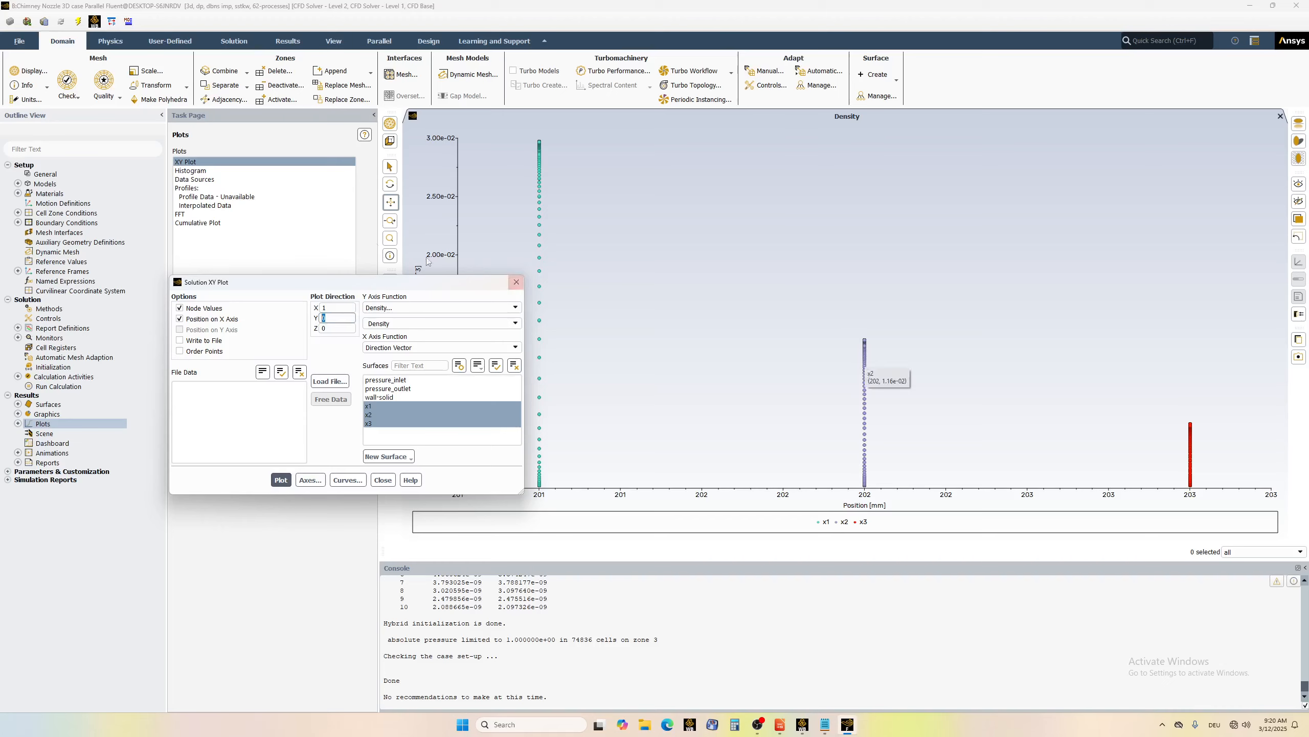
{"action": "type", "text": "1"}
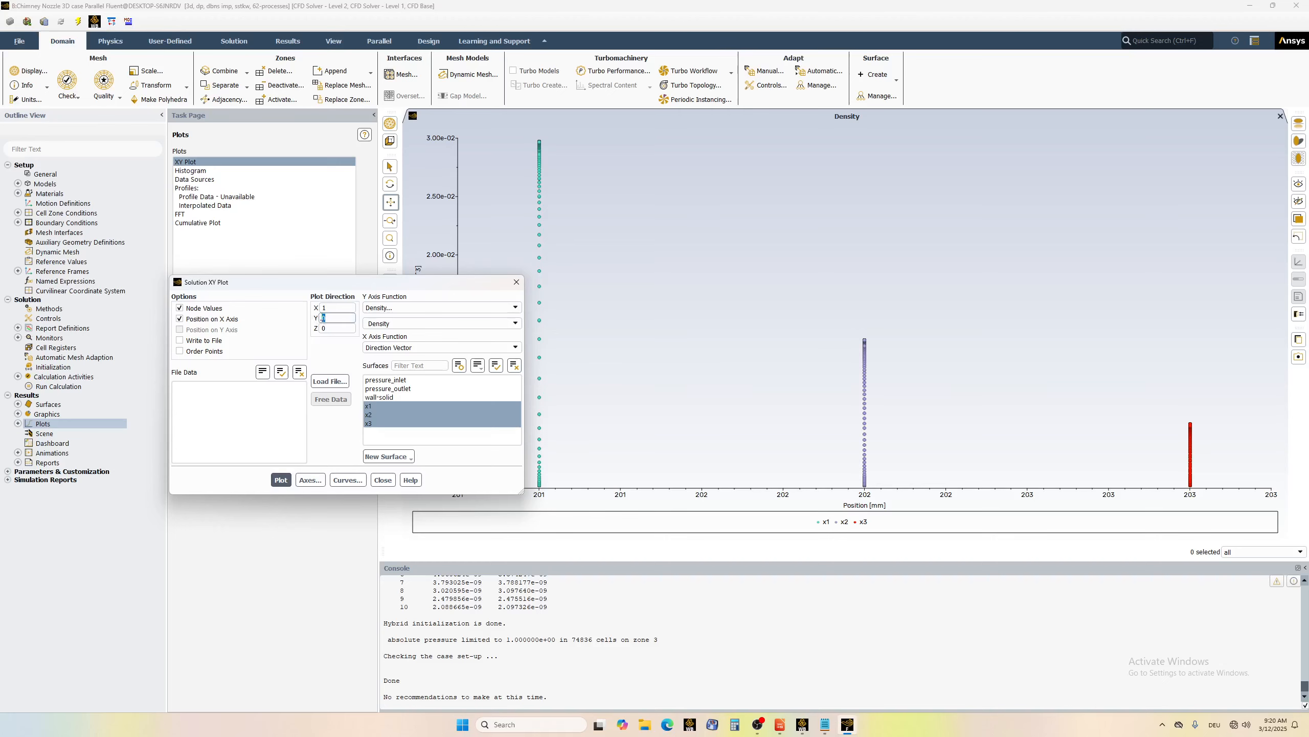
{"action": "left_click", "coordinate": [281, 480]}
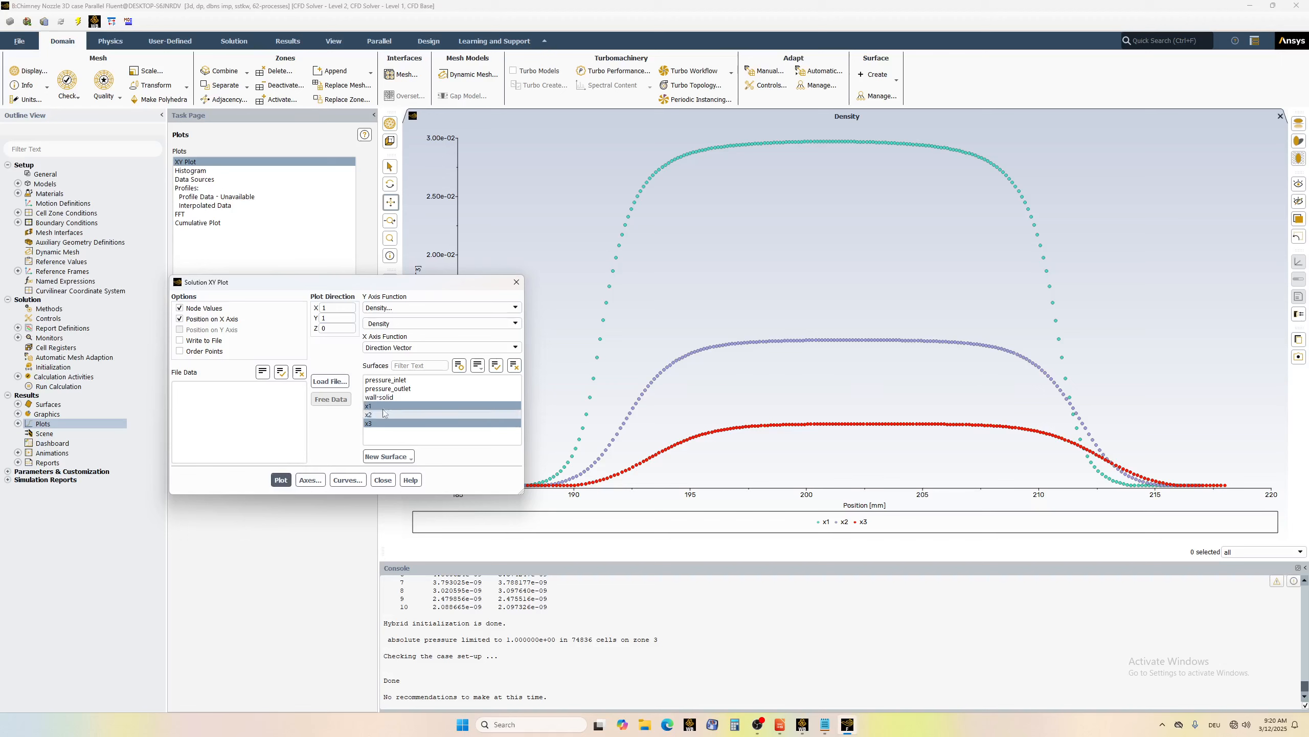
{"action": "left_click_drag", "start_coordinate": [397, 287], "coordinate": [243, 203]}
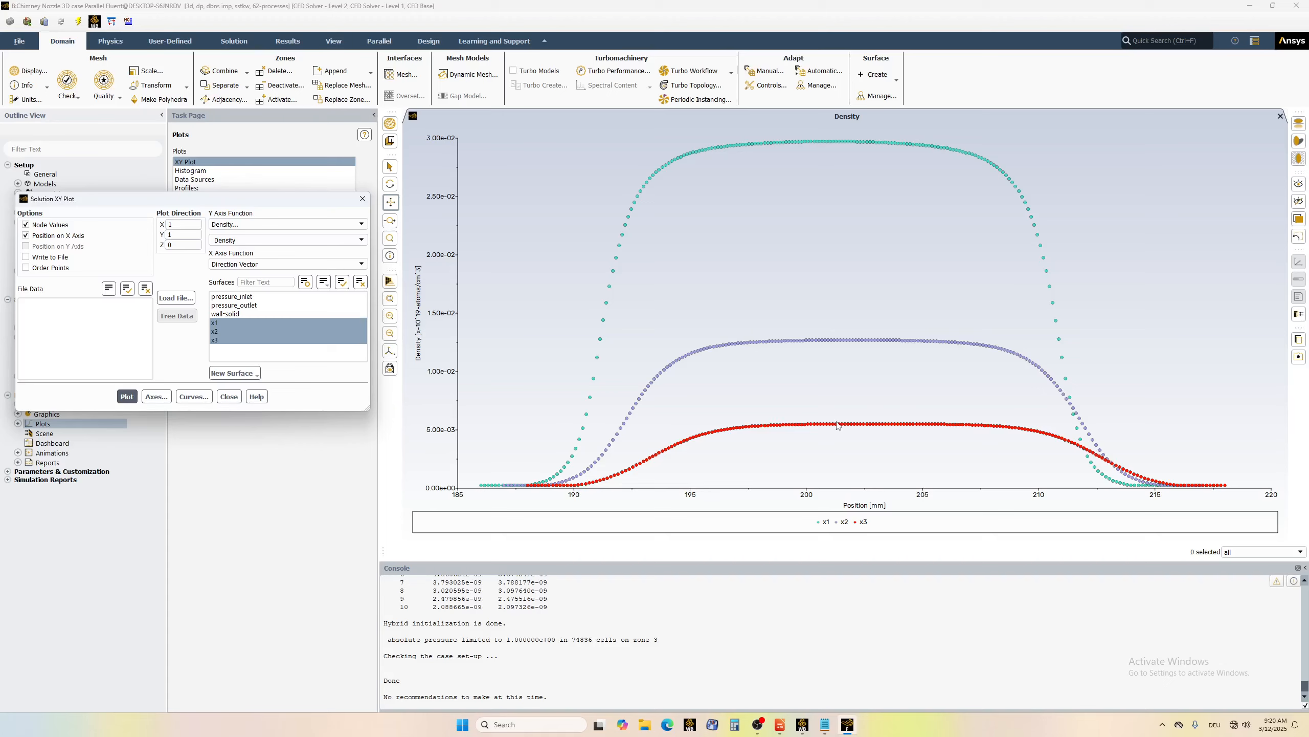
- Set the X component of the plot direction to 0, replot the density profiles and finish the XY plot setup
{"action": "mouse_move", "coordinate": [836, 428]}
{"action": "type", "text": "0"}
{"action": "left_click", "coordinate": [136, 397]}
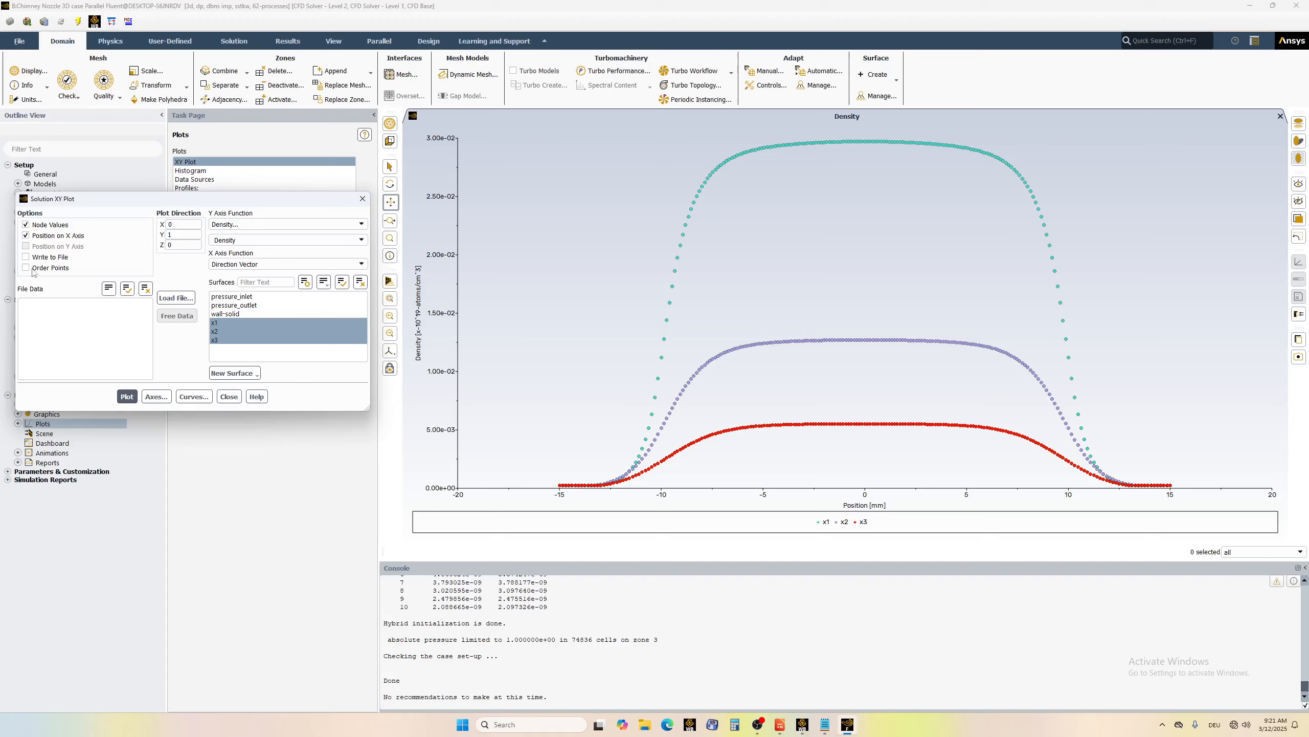
{"action": "left_click", "coordinate": [229, 396]}
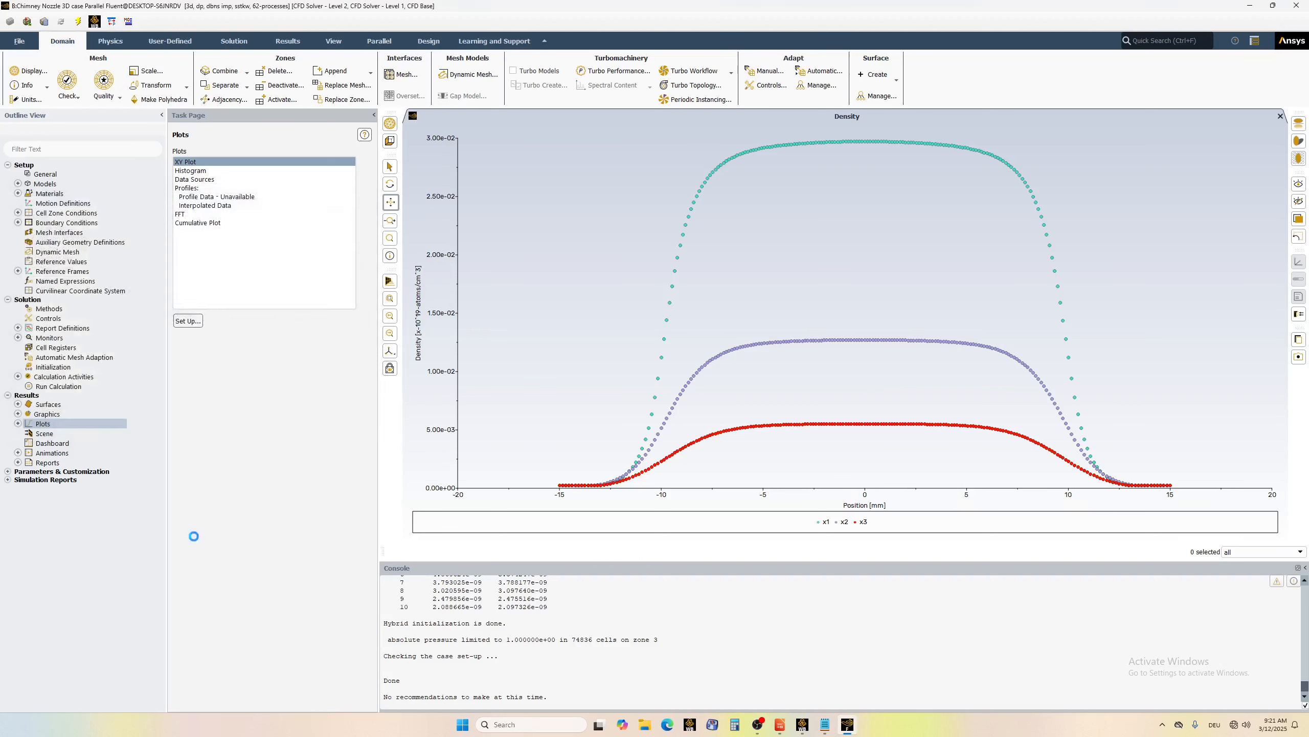
- Save the project and start the calculation
{"action": "left_click", "coordinate": [57, 386]}
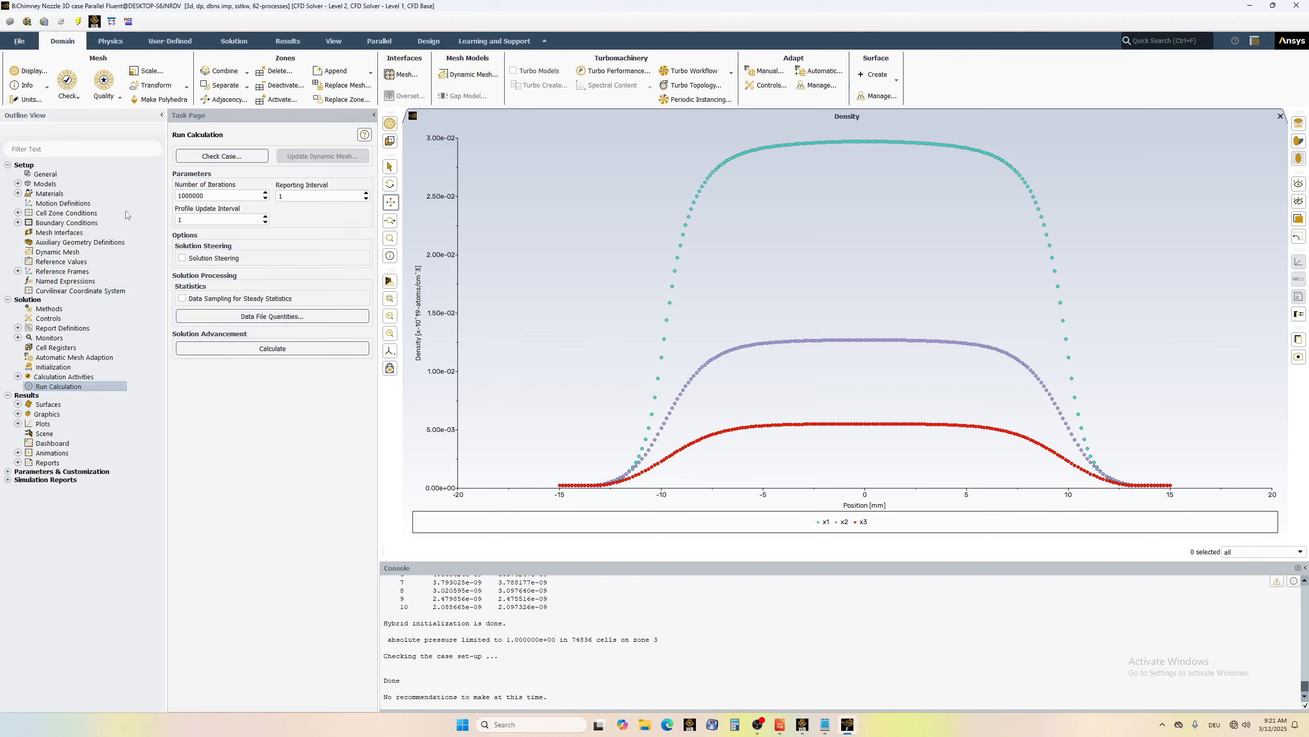
{"action": "left_click", "coordinate": [18, 42]}
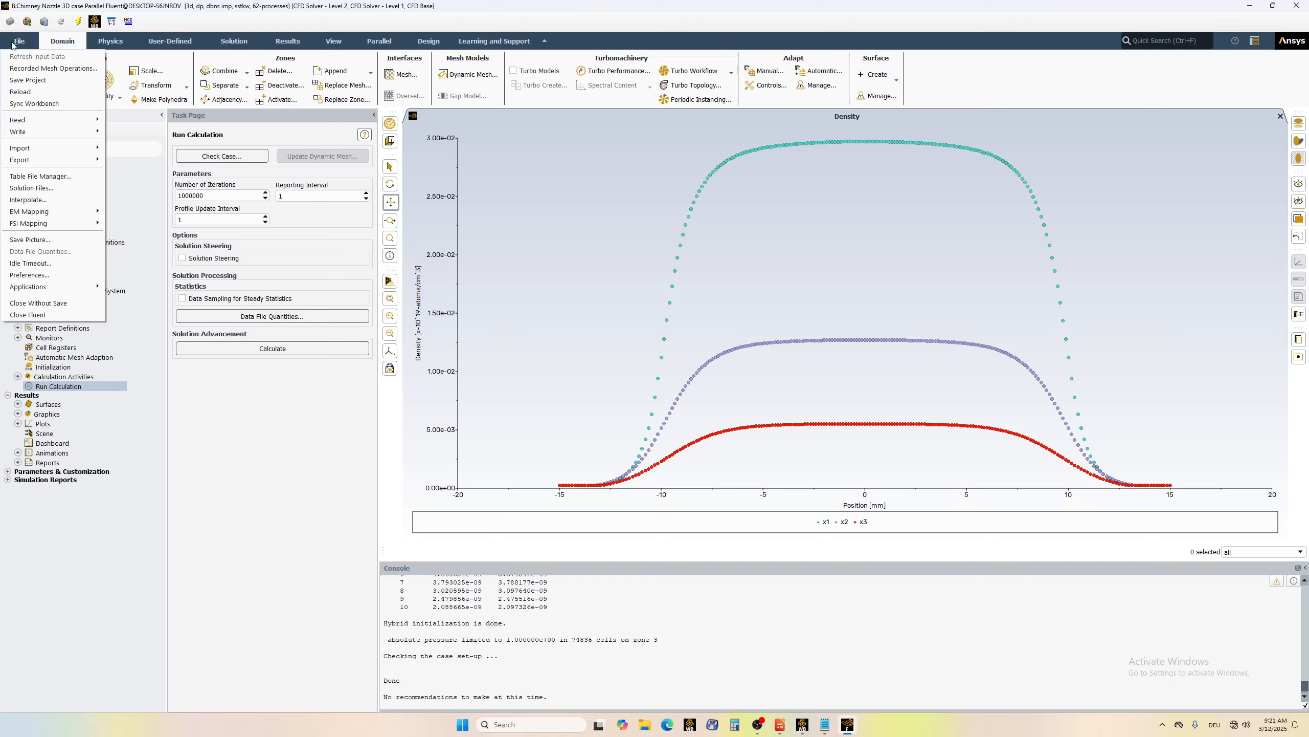
{"action": "left_click", "coordinate": [28, 80]}
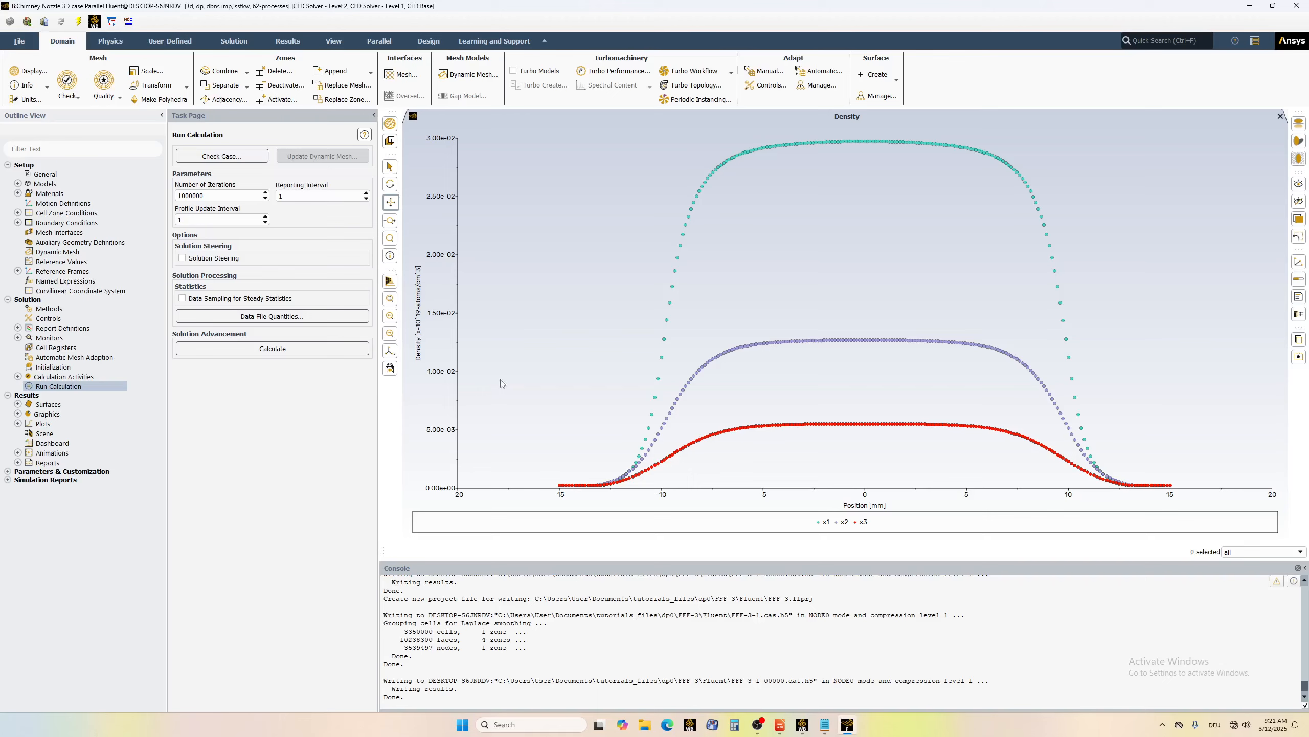
{"action": "left_click", "coordinate": [258, 349]}
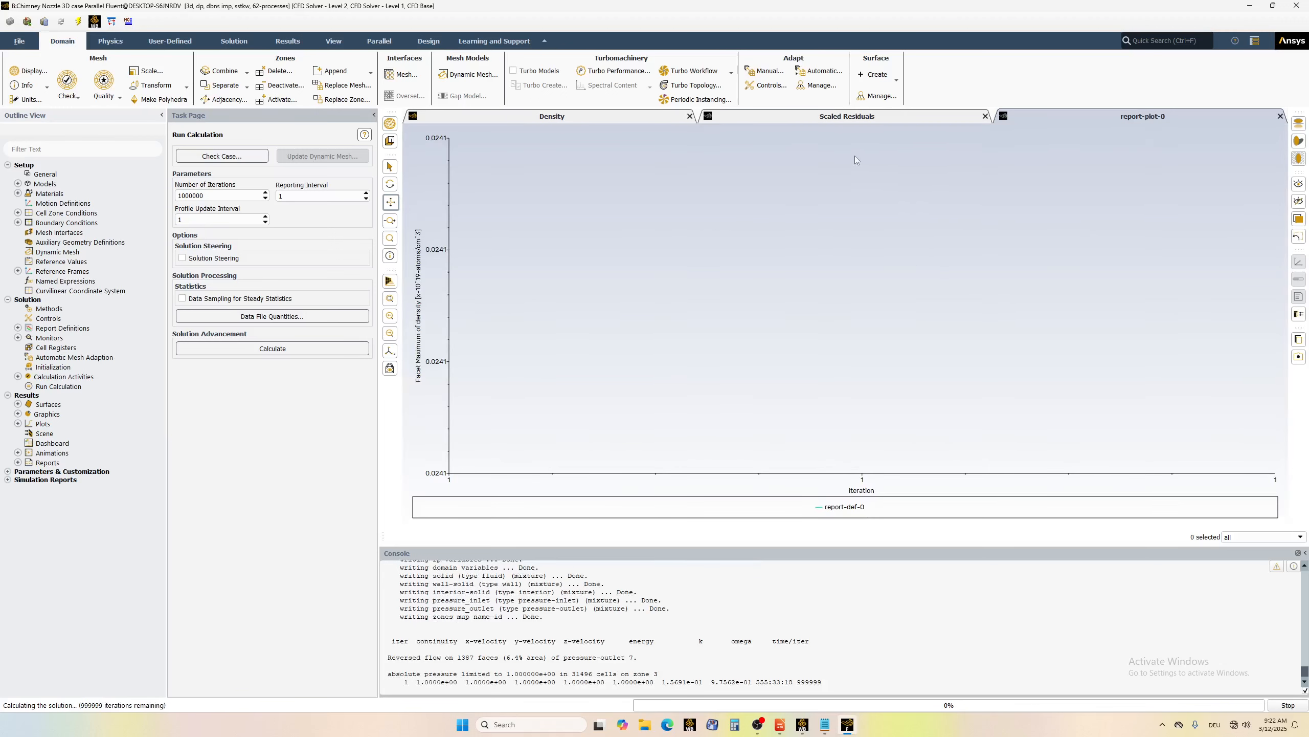
- Monitor the scaled residuals, the density profiles and the maximum-density report plot while the calculation iterates
{"action": "left_click", "coordinate": [792, 119]}
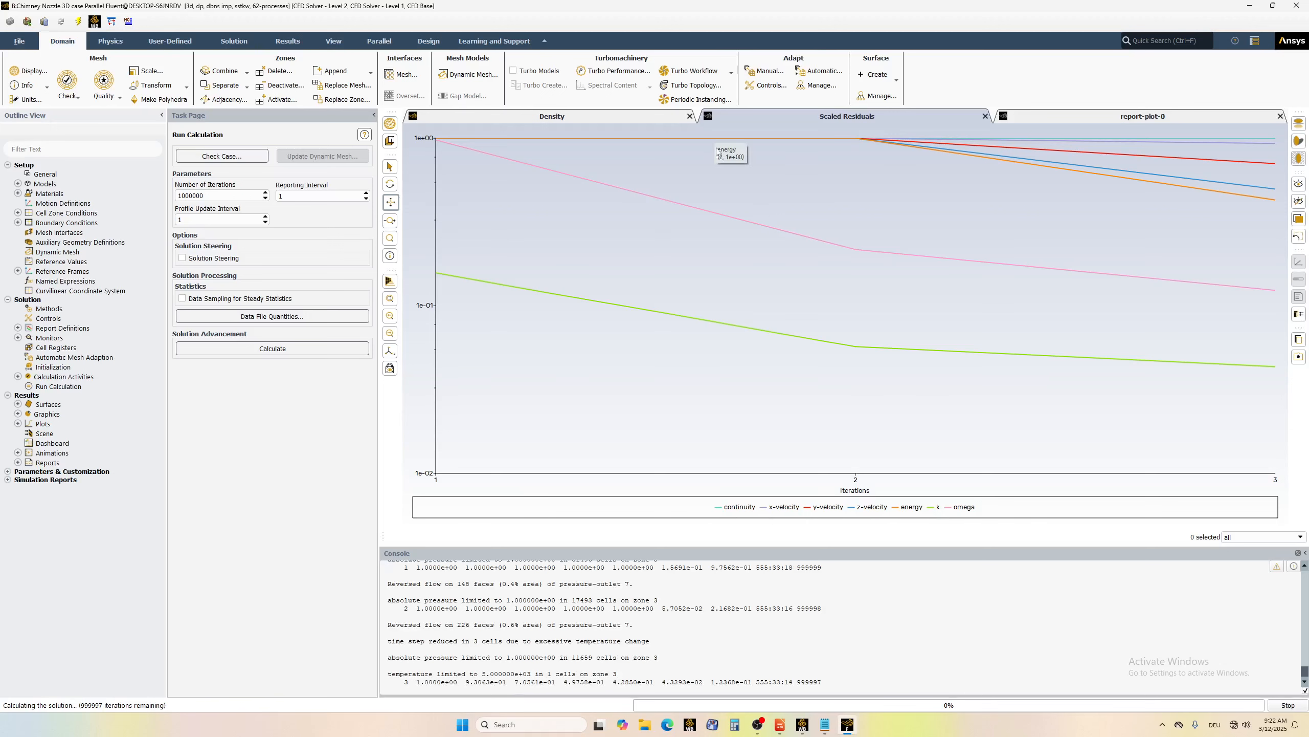
{"action": "left_click", "coordinate": [577, 117]}
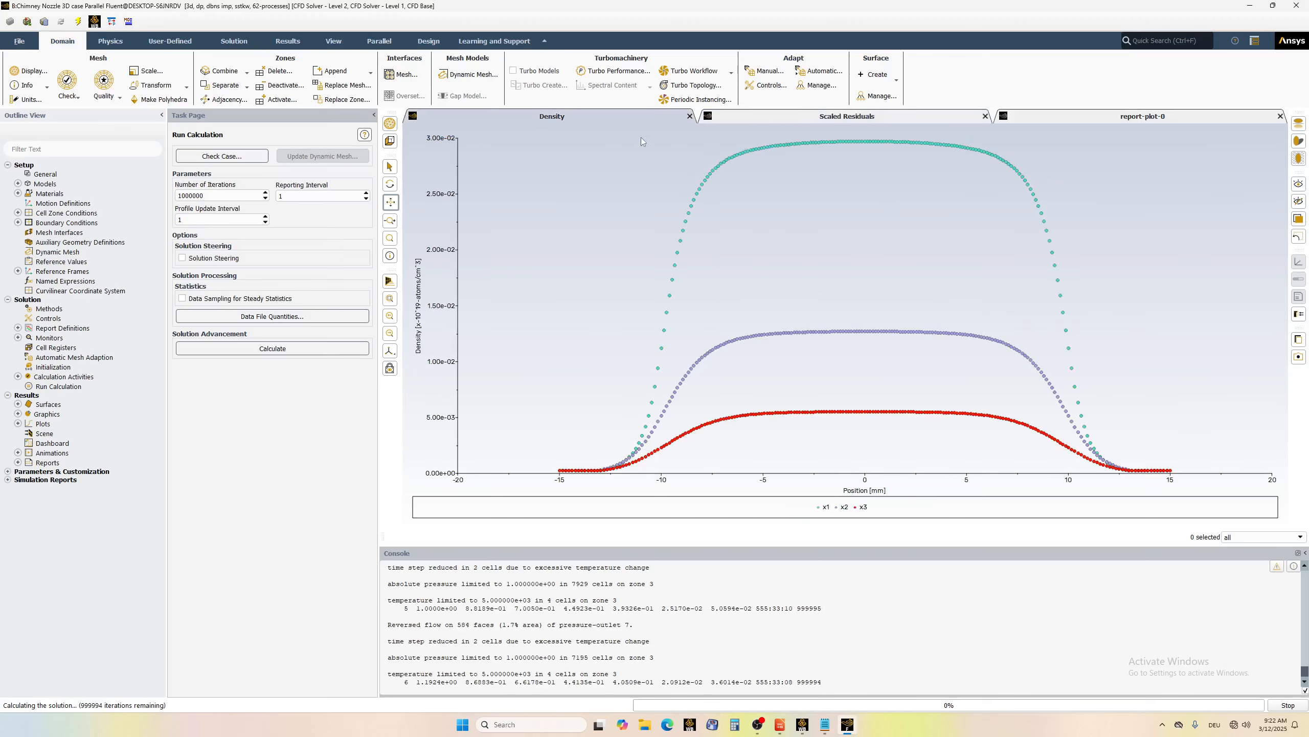
{"action": "left_click", "coordinate": [798, 118]}
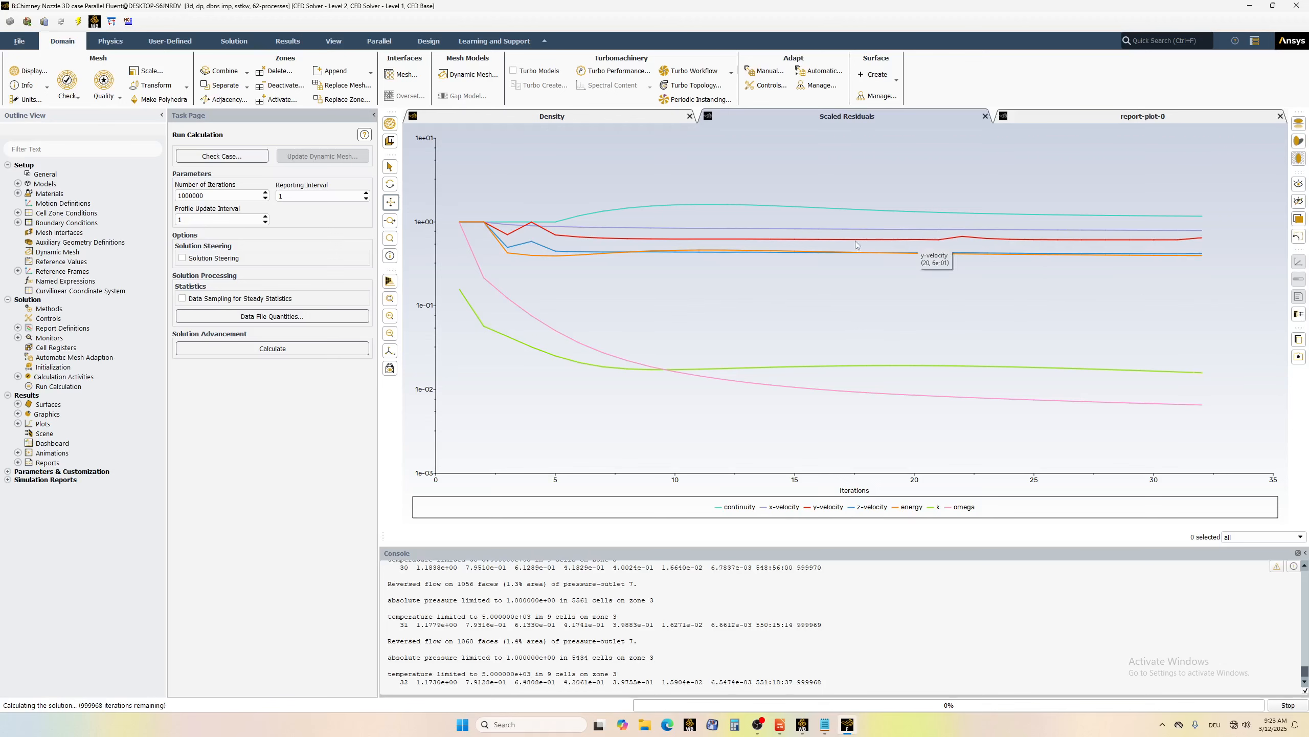
{"action": "left_click", "coordinate": [1115, 118]}
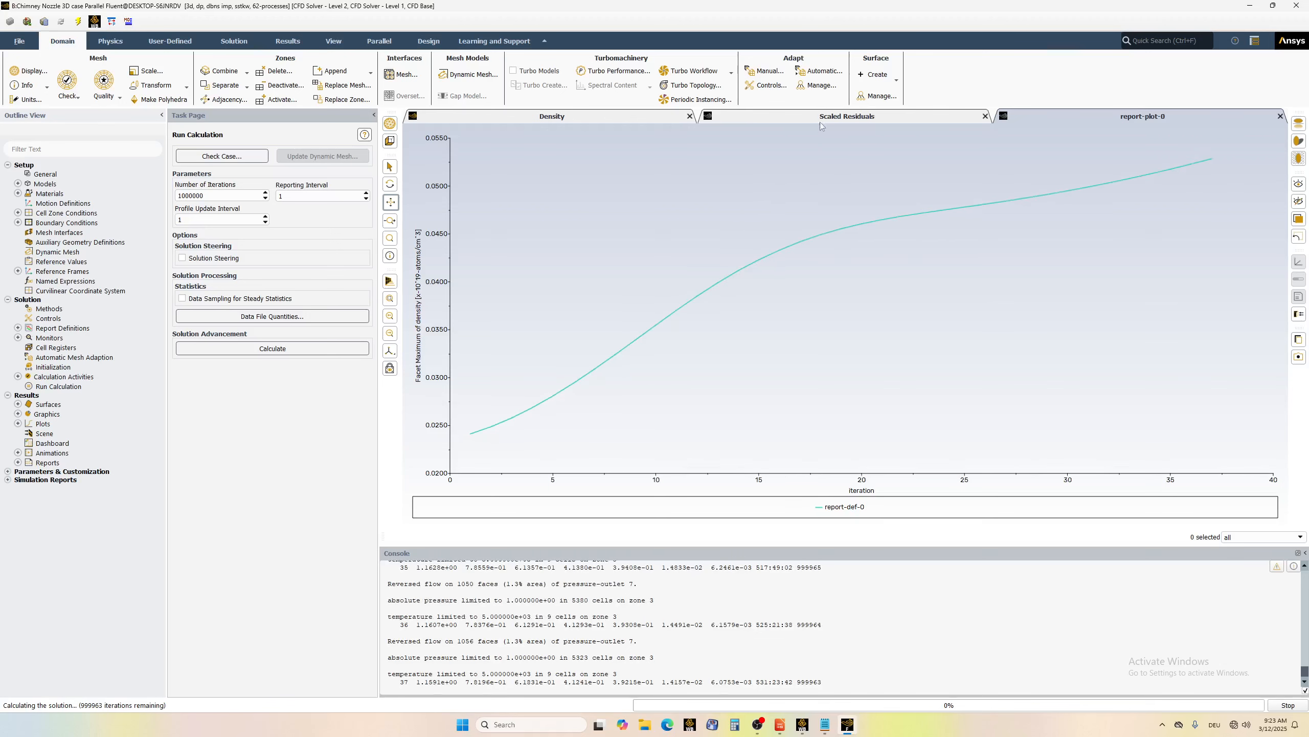
{"action": "left_click", "coordinate": [837, 118]}
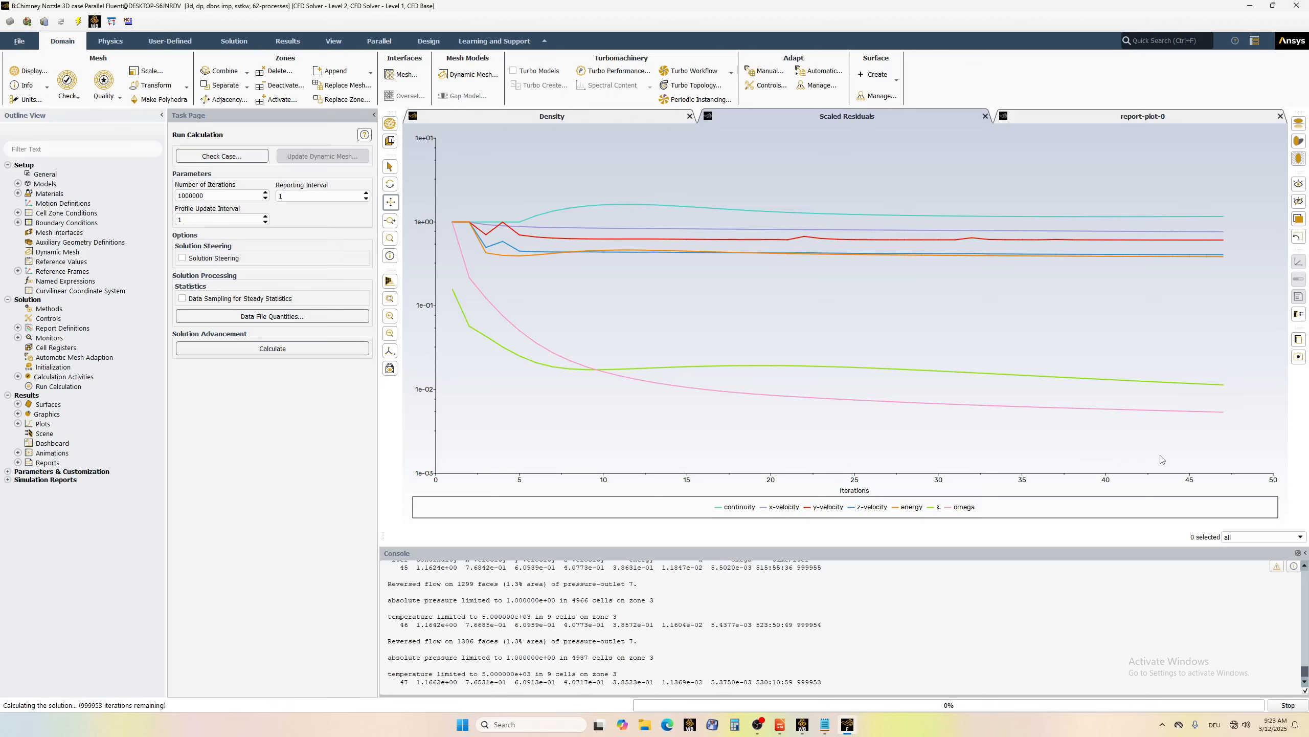
{"action": "mouse_move", "coordinate": [1222, 429]}
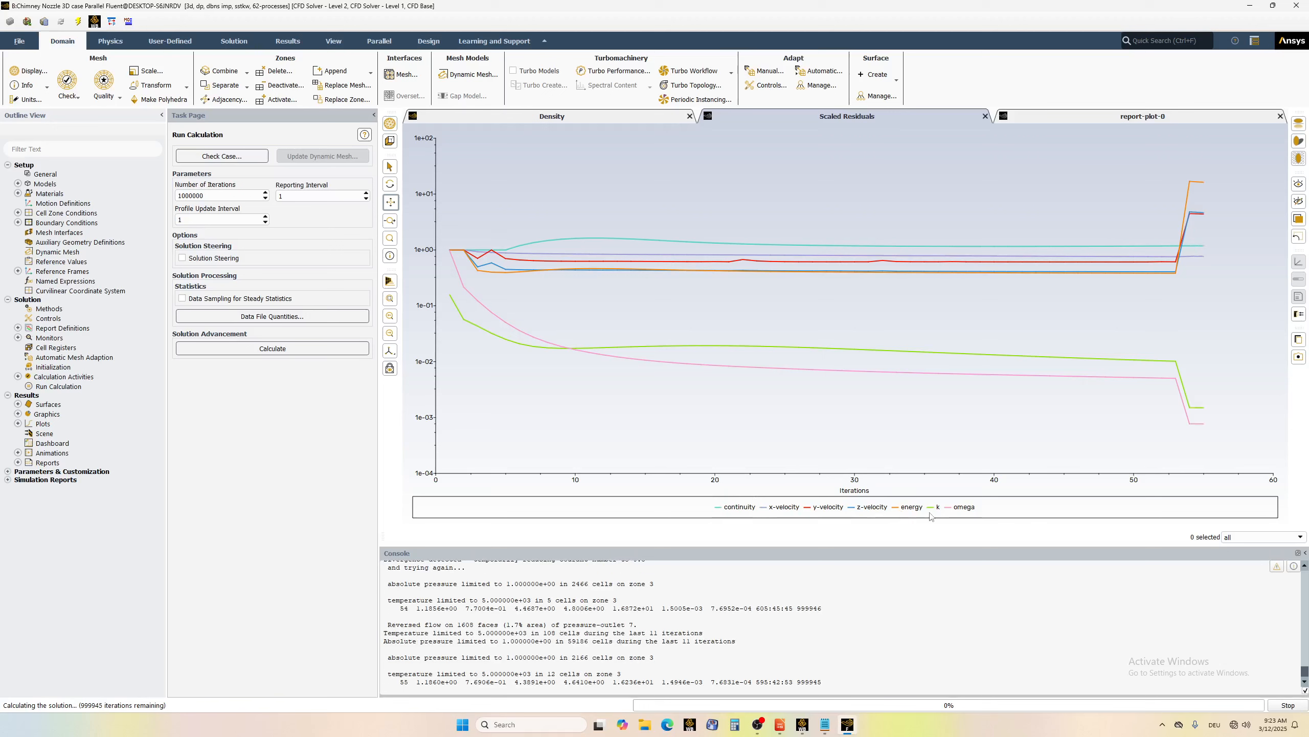
{"action": "mouse_move", "coordinate": [1175, 273]}
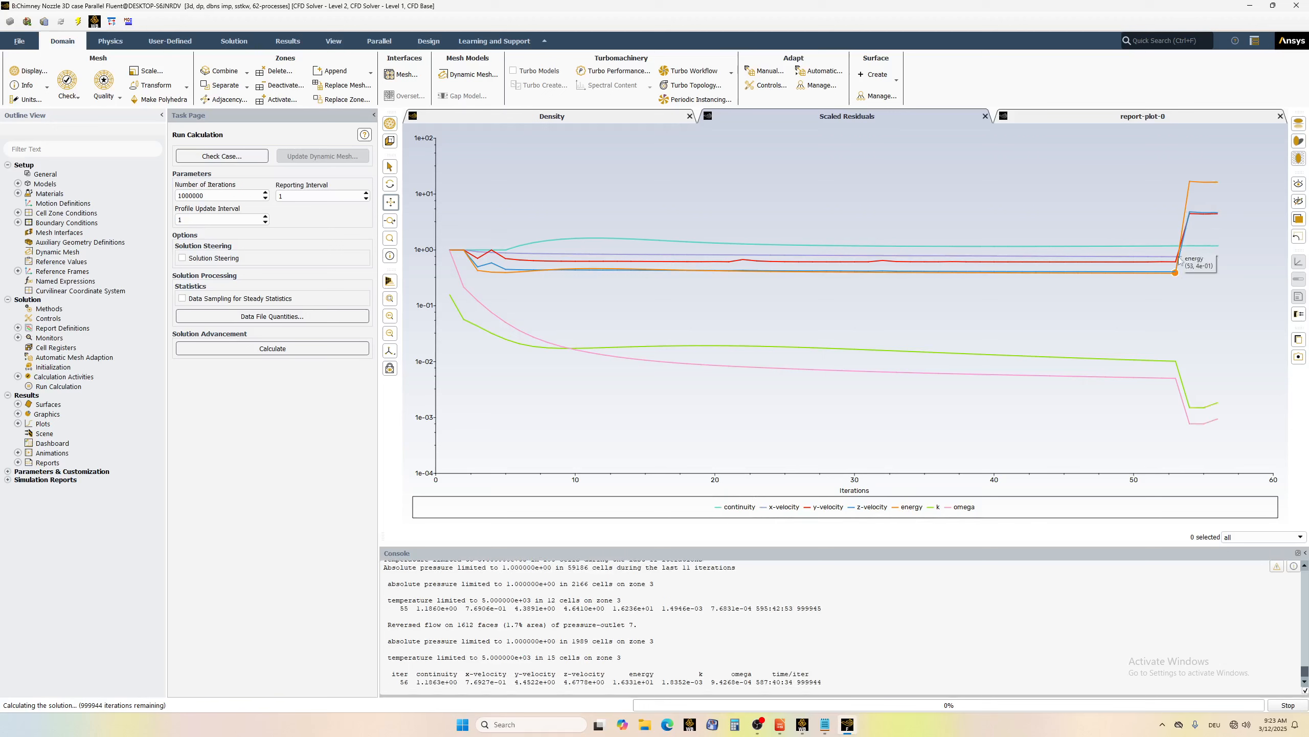
{"action": "mouse_move", "coordinate": [1194, 195]}
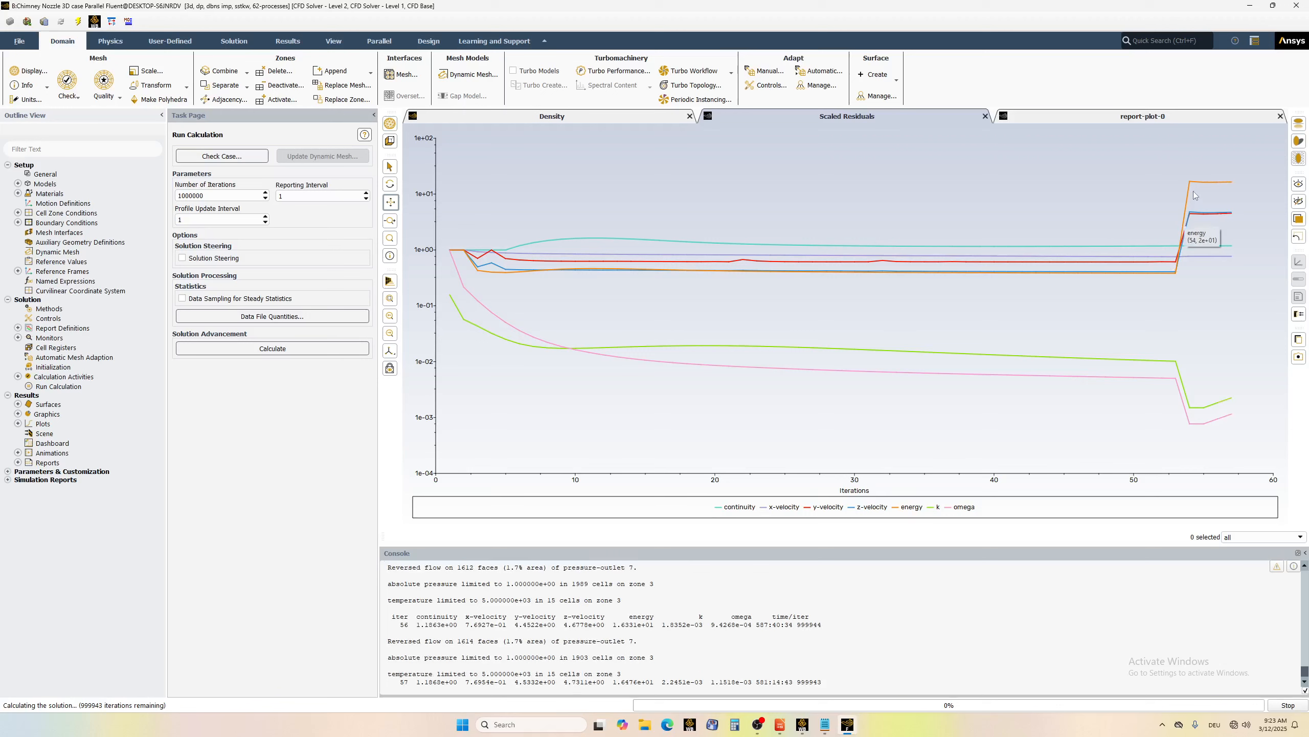
{"action": "mouse_move", "coordinate": [1189, 238]}
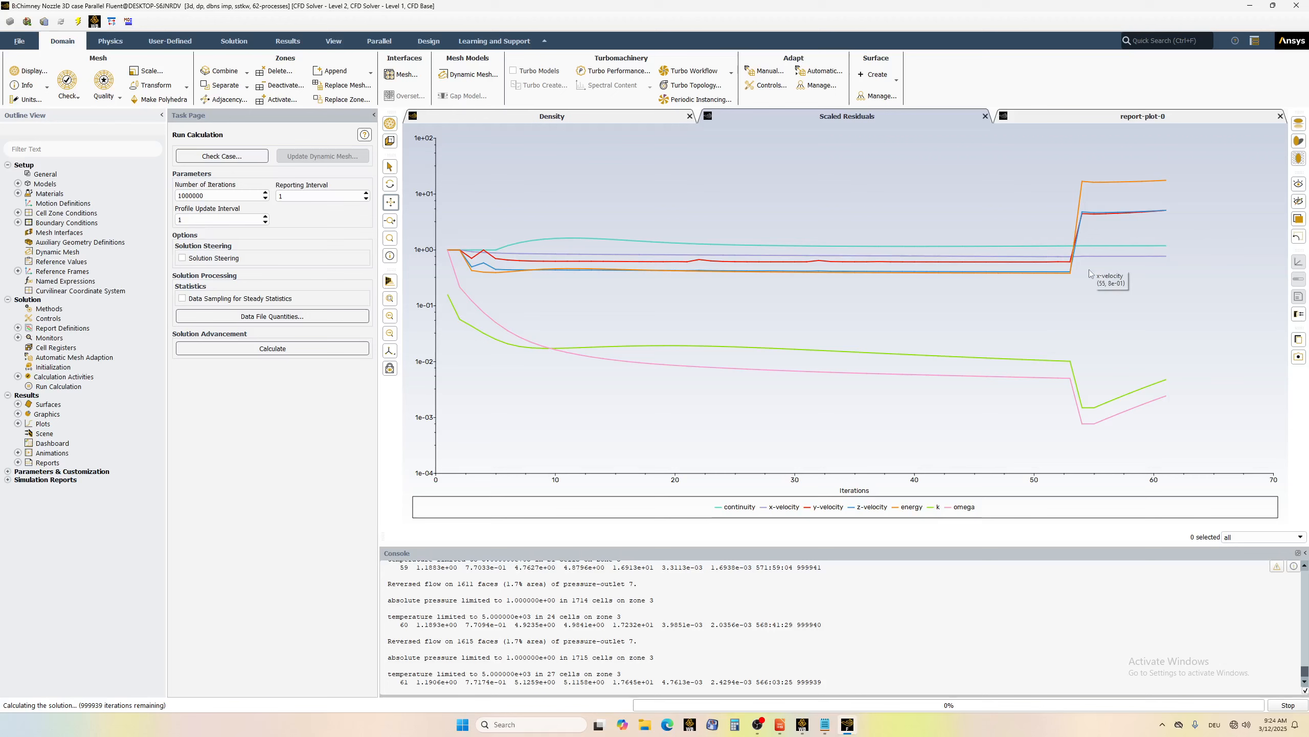
{"action": "mouse_move", "coordinate": [1073, 240]}
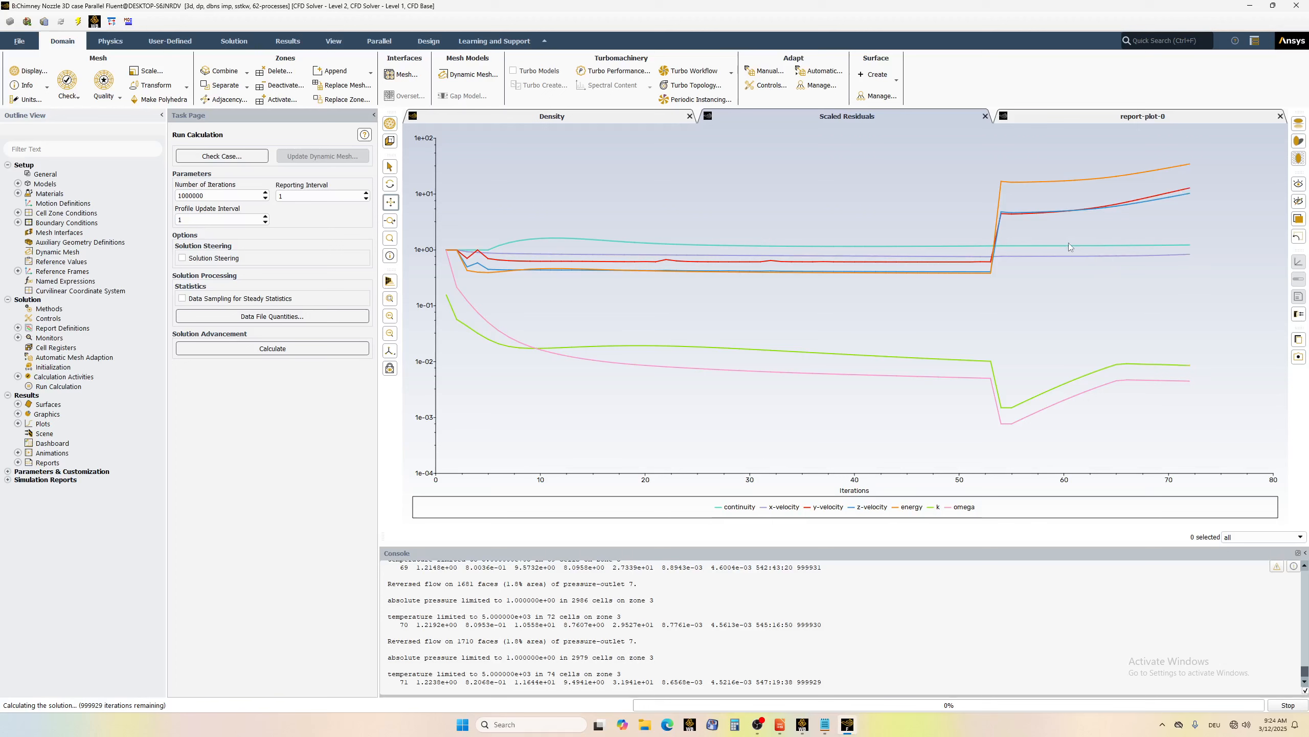
{"action": "mouse_move", "coordinate": [1048, 210]}
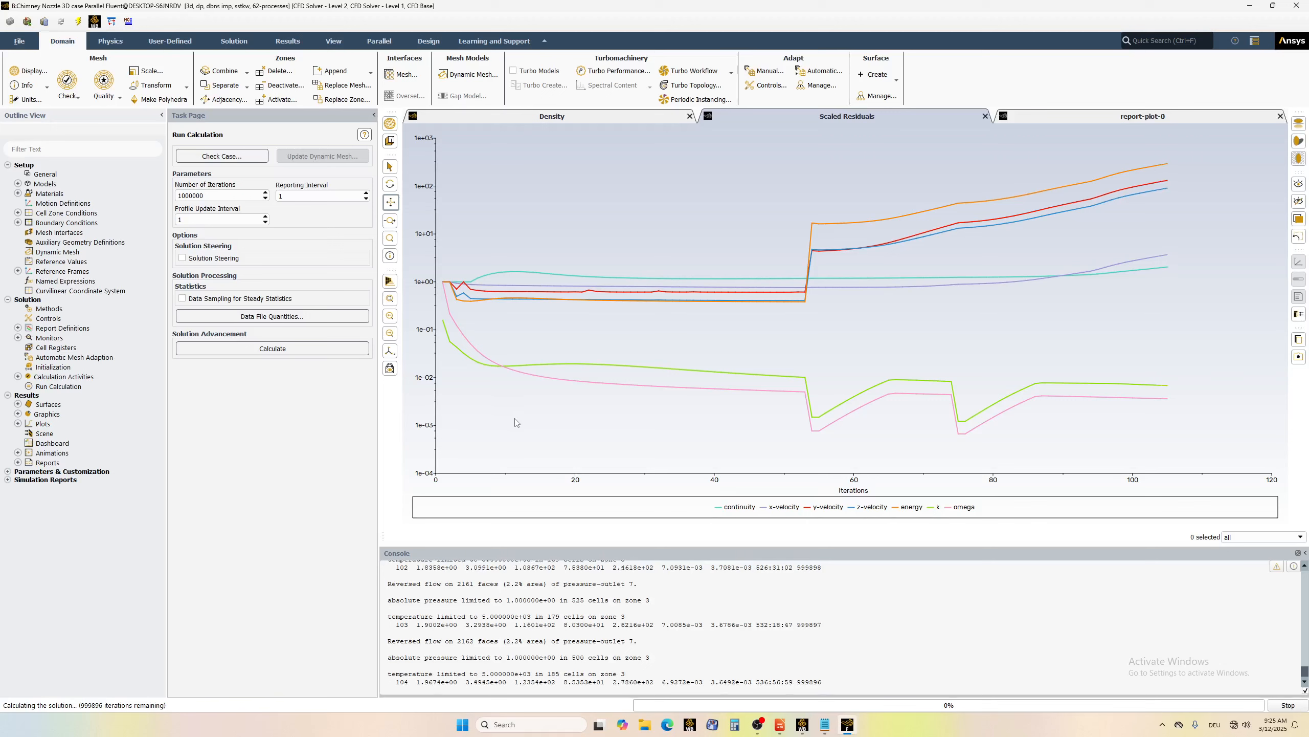
- Check the maximum-density report plot and the density profiles, and stop the running calculation
{"action": "left_click", "coordinate": [1057, 122]}
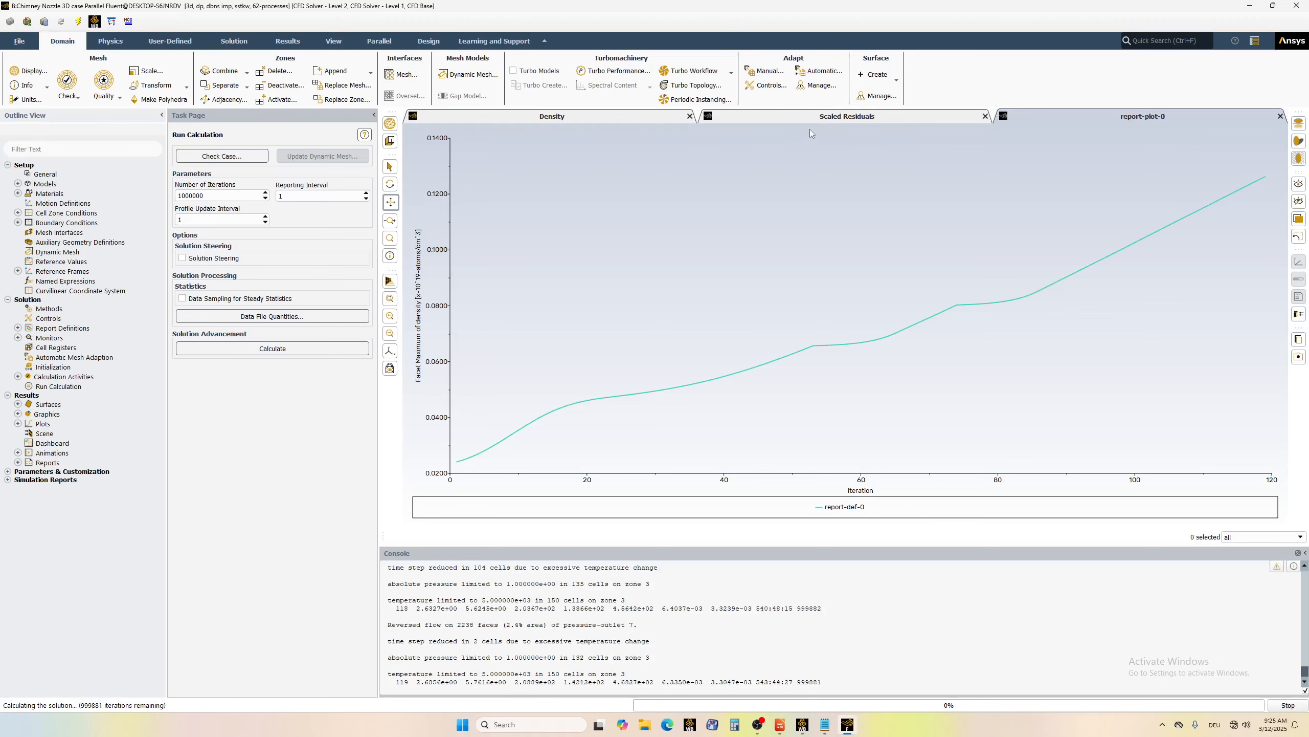
{"action": "left_click", "coordinate": [605, 122]}
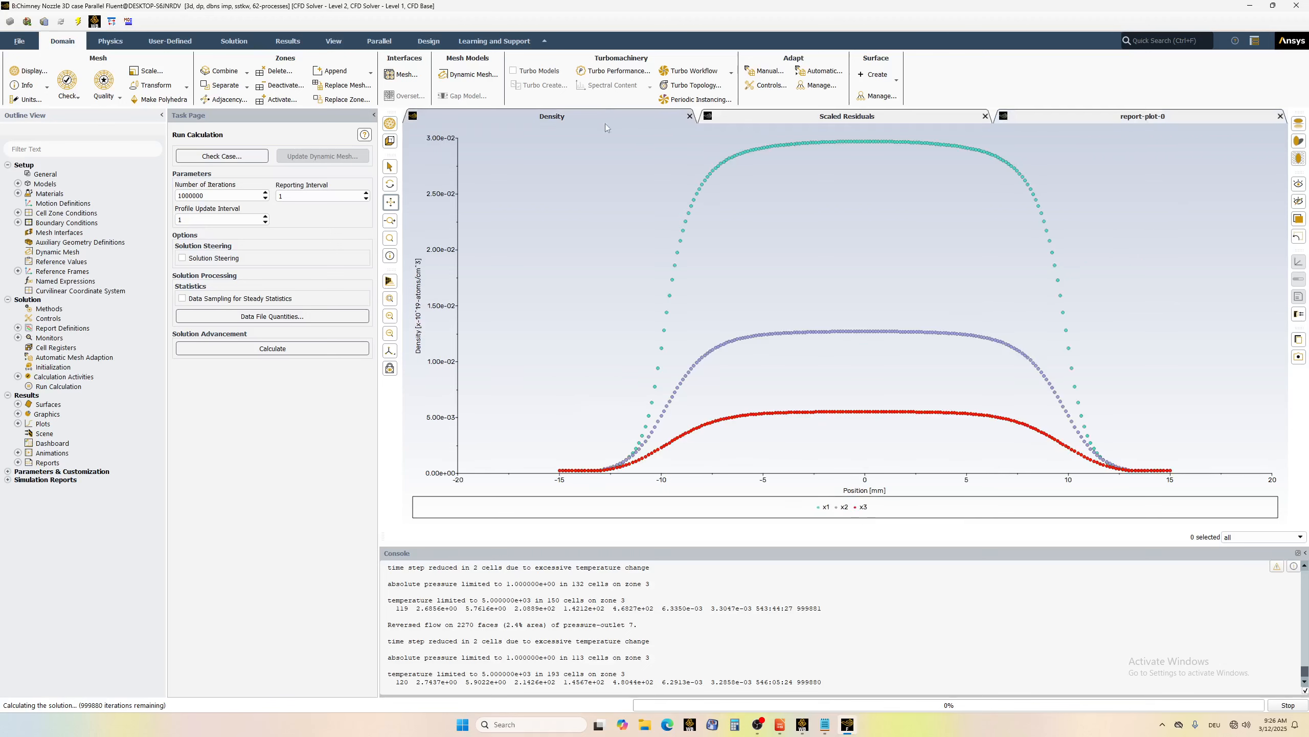
{"action": "left_click", "coordinate": [1283, 707]}
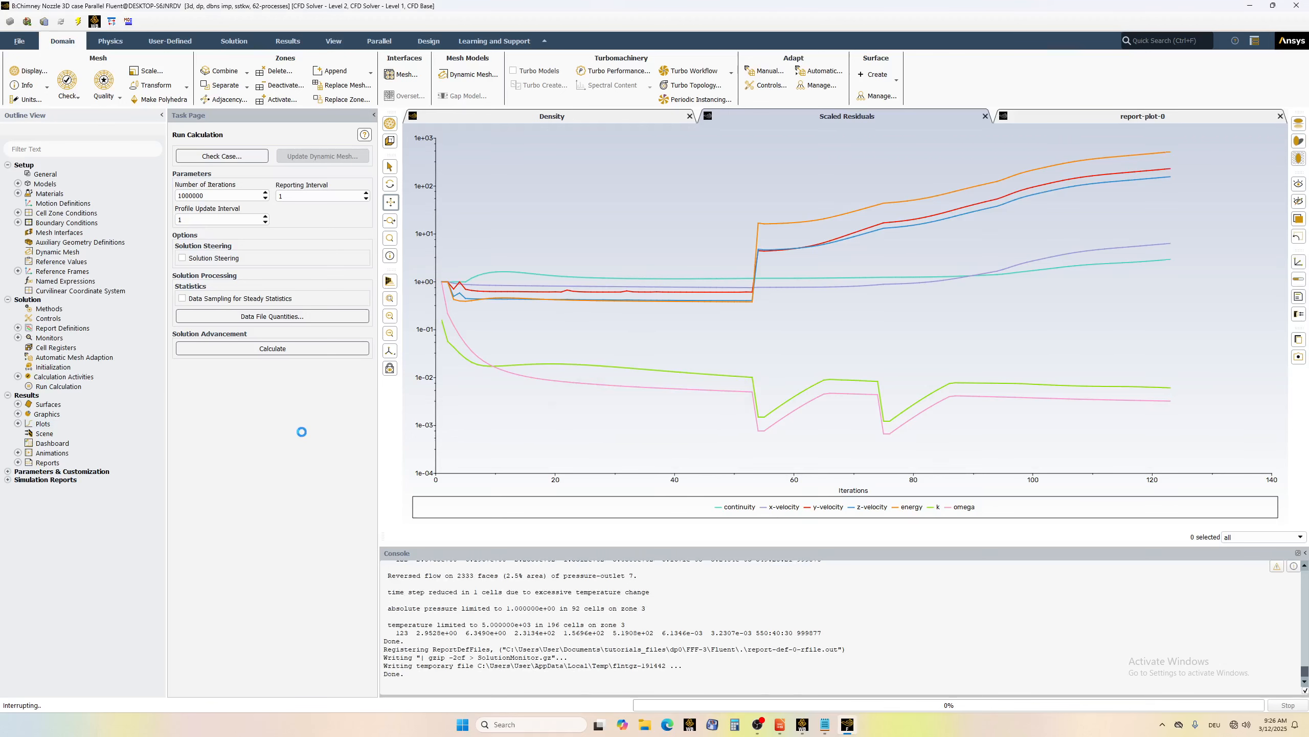
{"action": "left_click", "coordinate": [674, 372]}
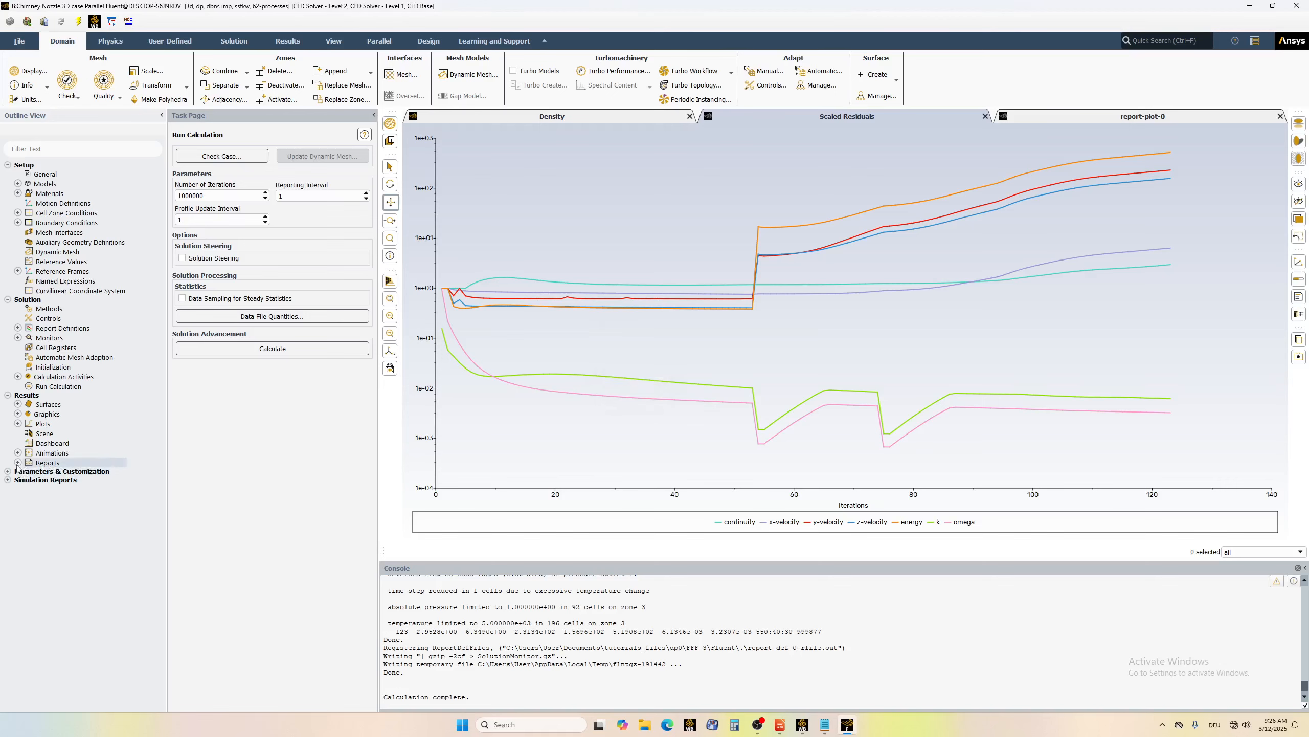
- Compute the mass flow rate through pressure_inlet and pressure_outlet in a flux report, examine both values and close the report
{"action": "double_click", "coordinate": [46, 463]}
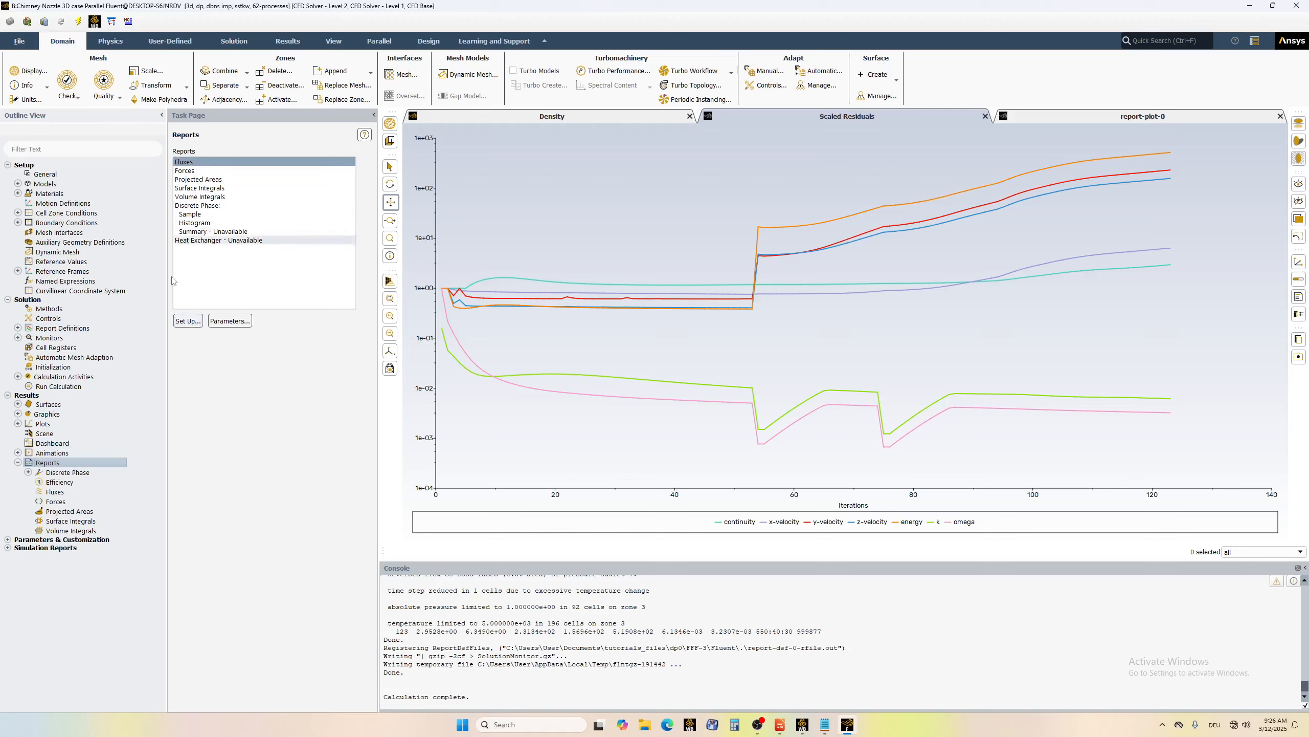
{"action": "left_click", "coordinate": [187, 321]}
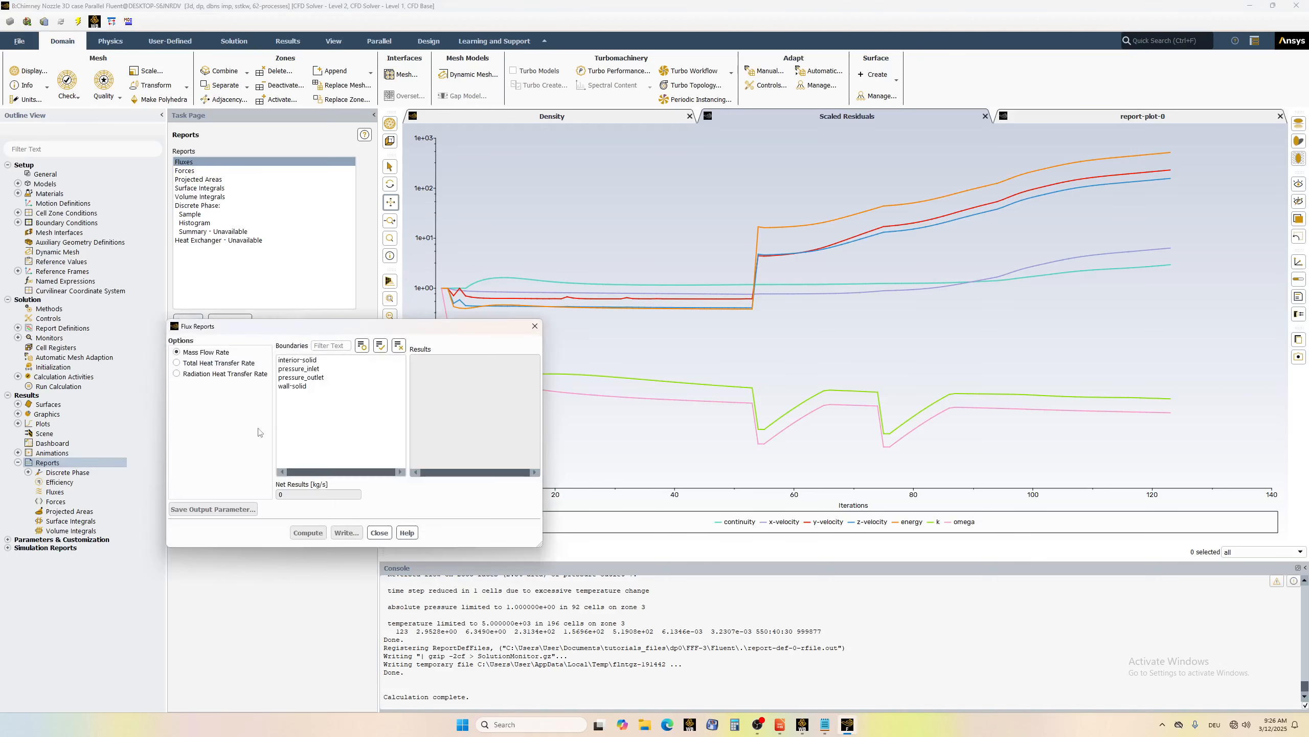
{"action": "left_click", "coordinate": [303, 369]}
{"action": "left_click", "coordinate": [313, 378]}
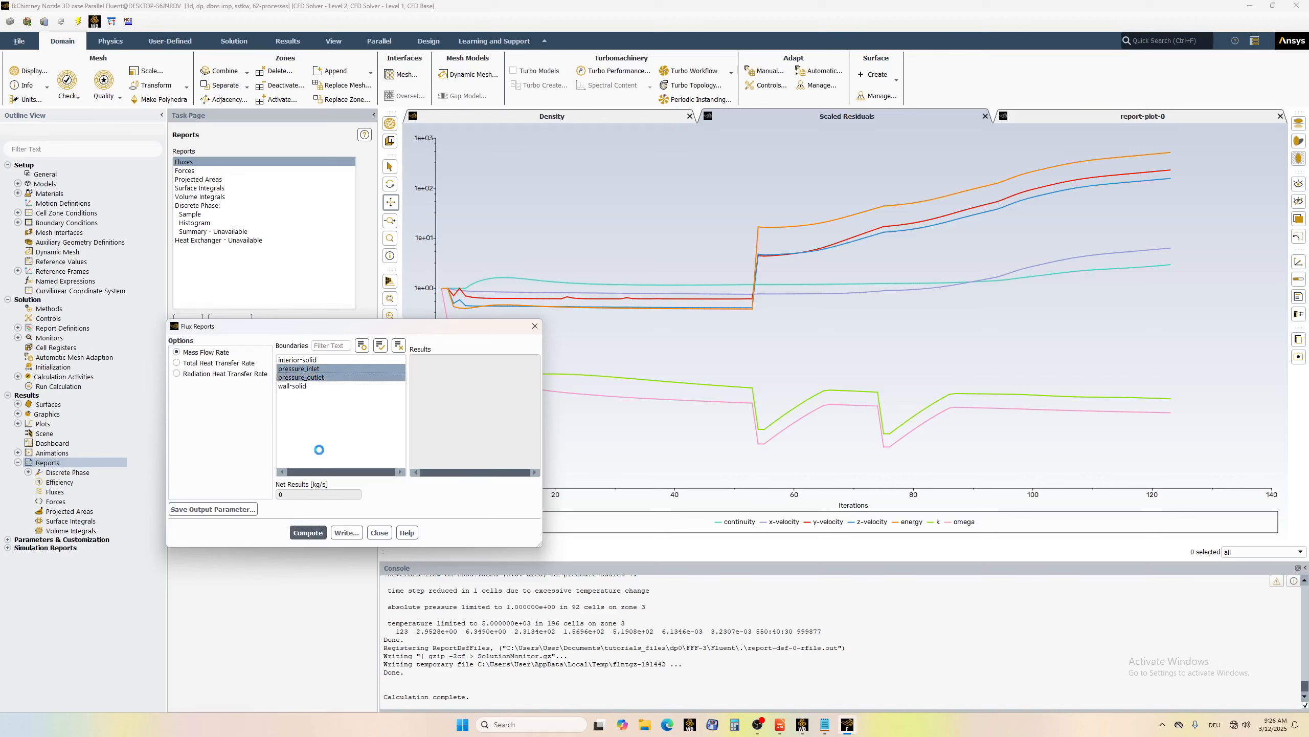
{"action": "left_click", "coordinate": [310, 537]}
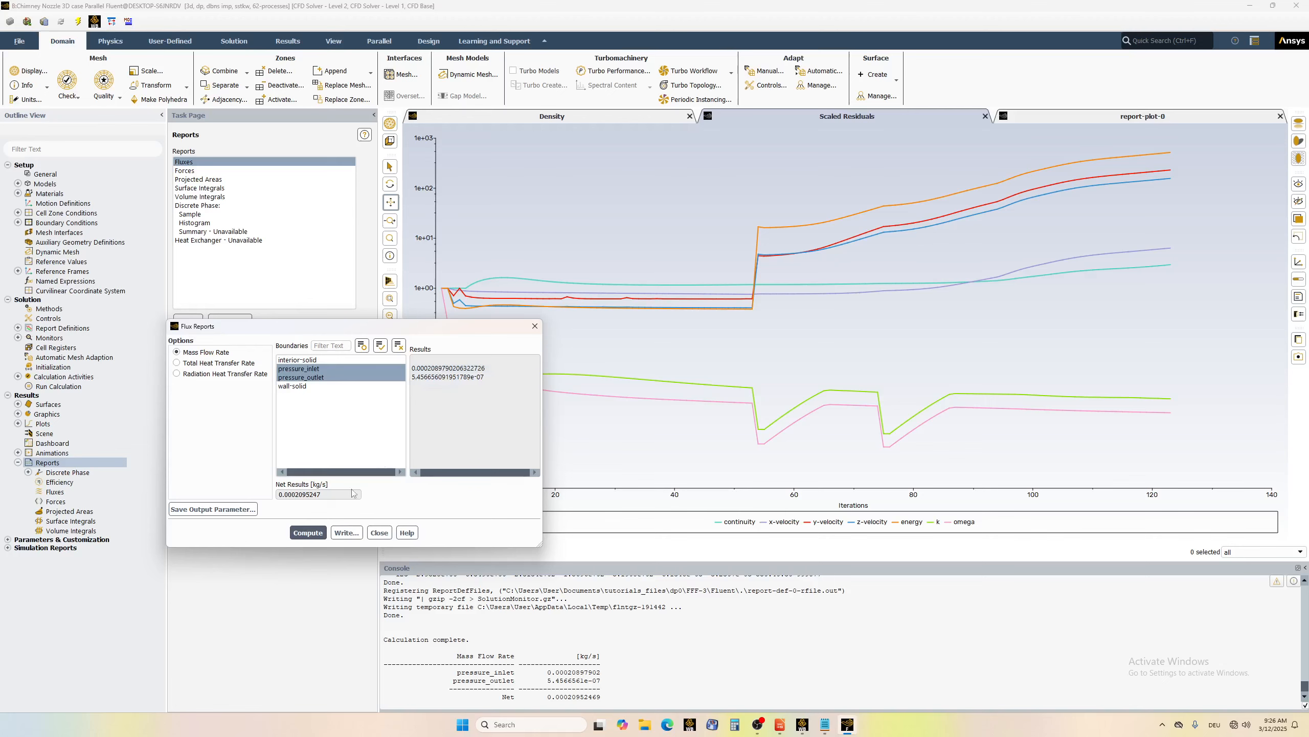
{"action": "left_click", "coordinate": [438, 369]}
{"action": "left_click", "coordinate": [437, 378]}
{"action": "left_click", "coordinate": [385, 535]}
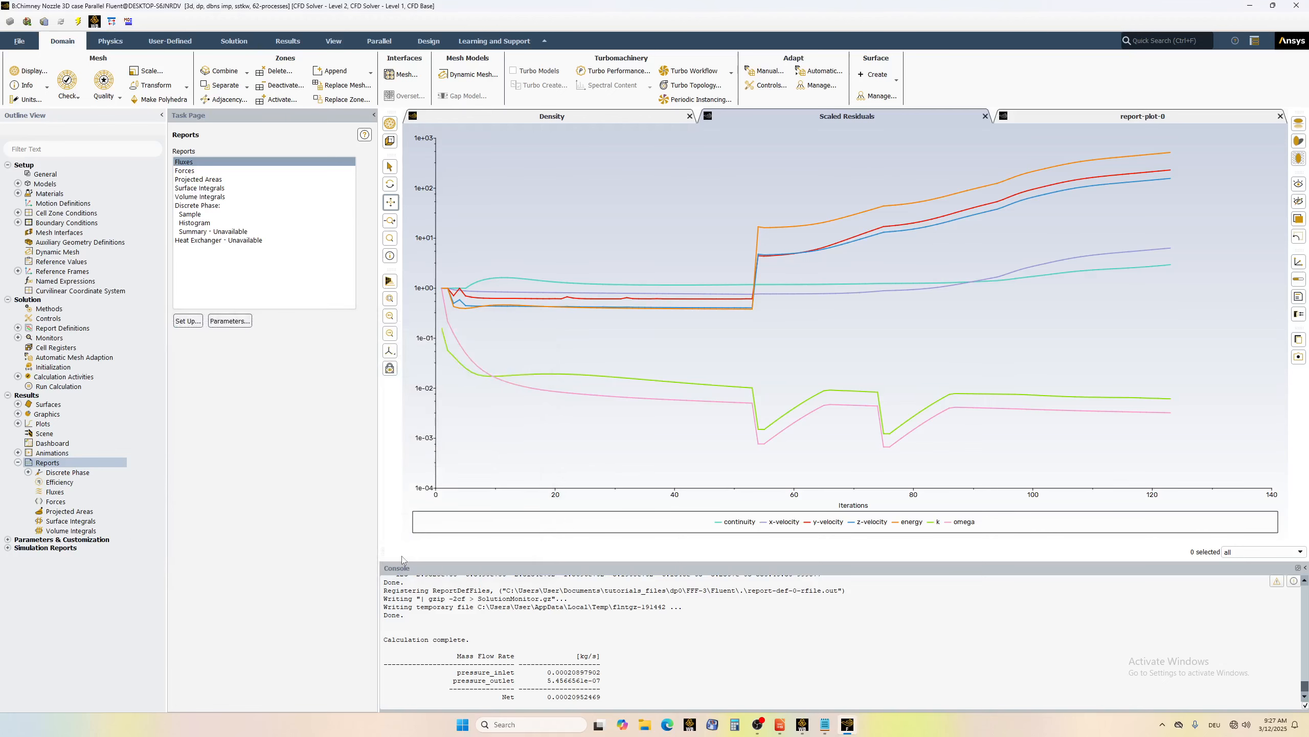
- Plot density against position along the Y direction for surfaces x1, x2 and x3 in an XY plot
{"action": "double_click", "coordinate": [43, 424]}
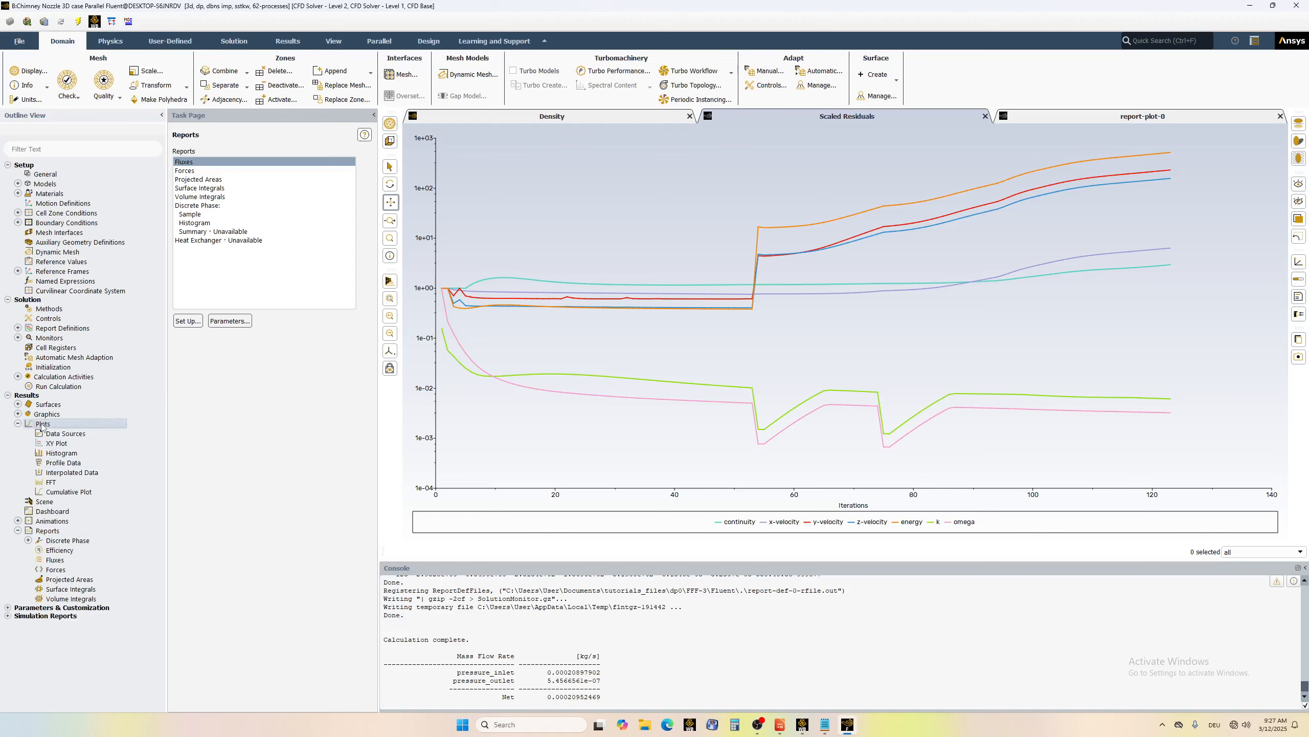
{"action": "left_click", "coordinate": [188, 320]}
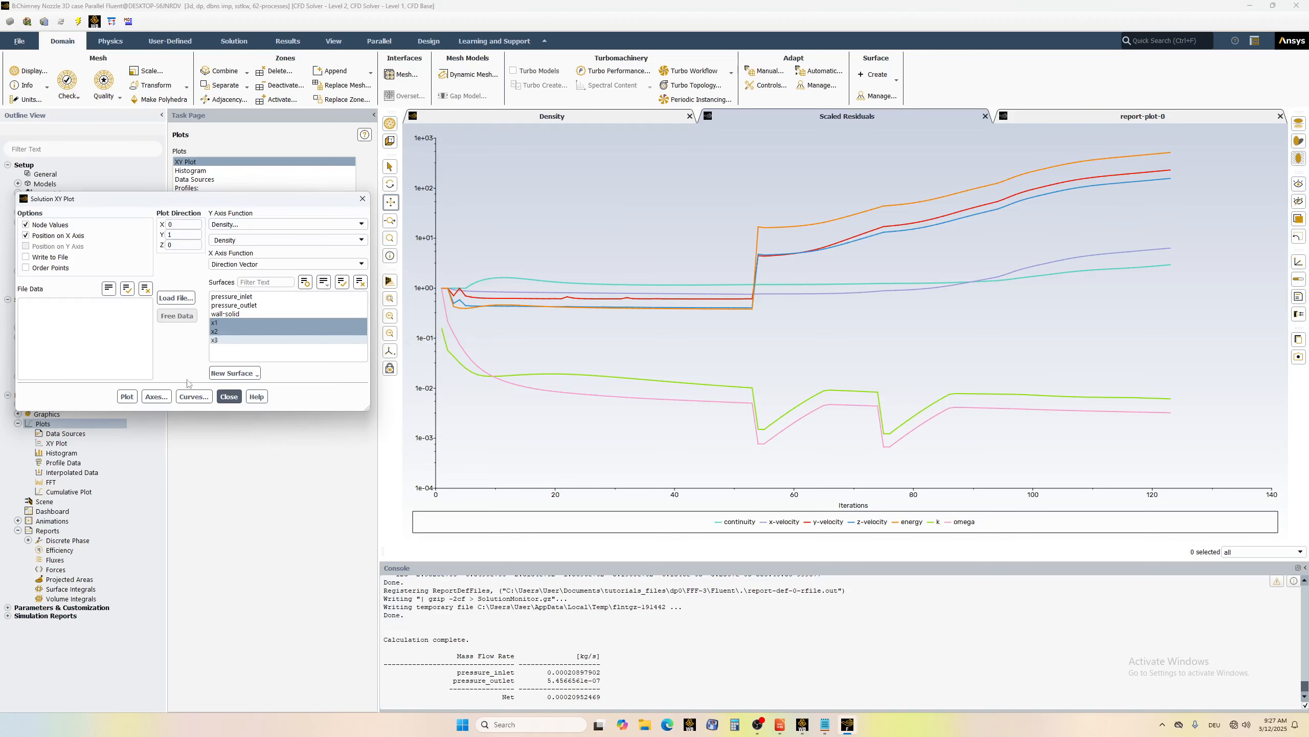
{"action": "left_click", "coordinate": [127, 396]}
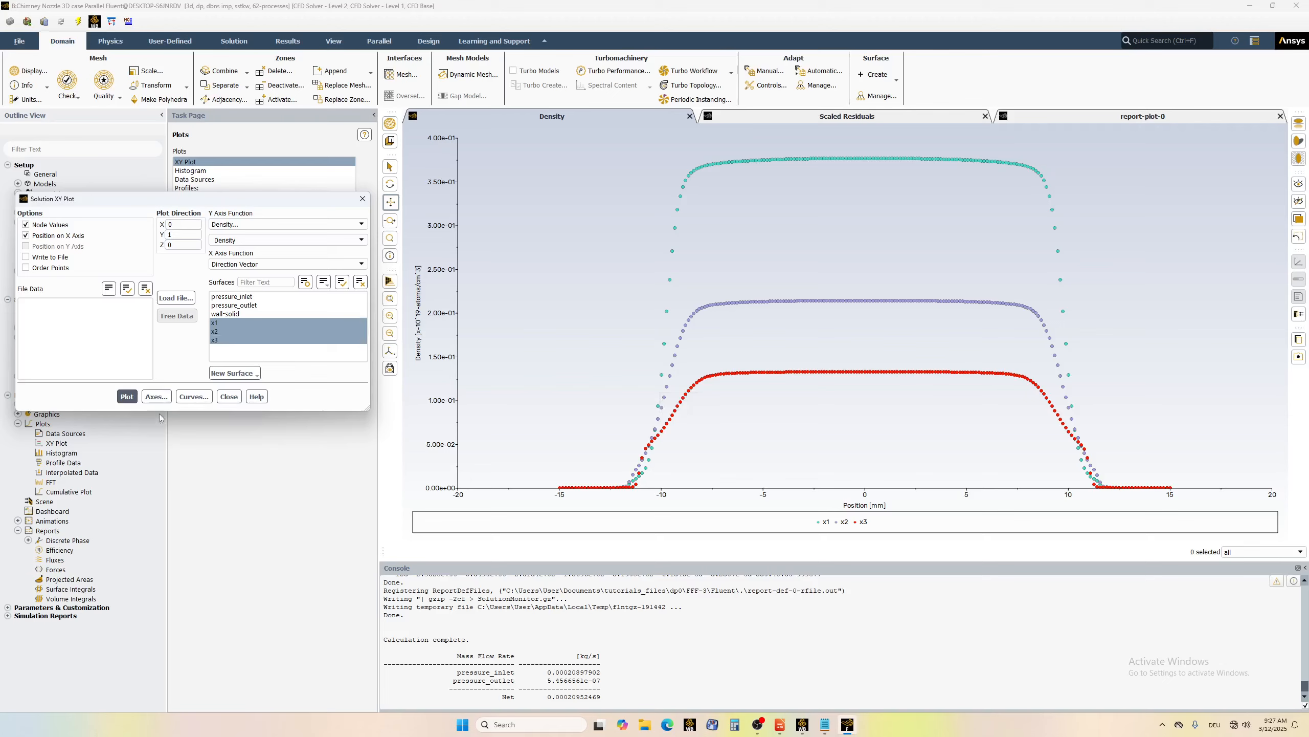
- Write the x1, x2 and x3 density profiles with ordered points to an XY file named ffdf in the Documents folder
{"action": "left_click", "coordinate": [49, 268]}
{"action": "left_click", "coordinate": [49, 257]}
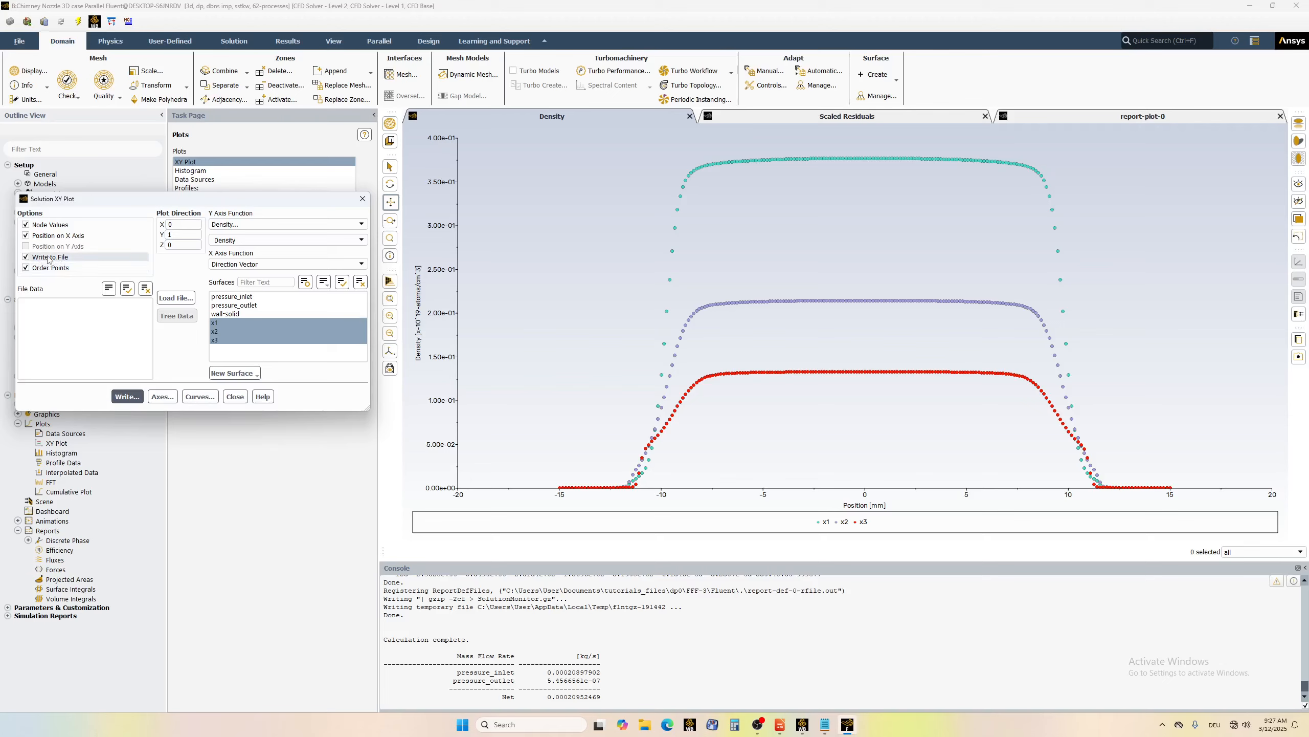
{"action": "left_click", "coordinate": [127, 396]}
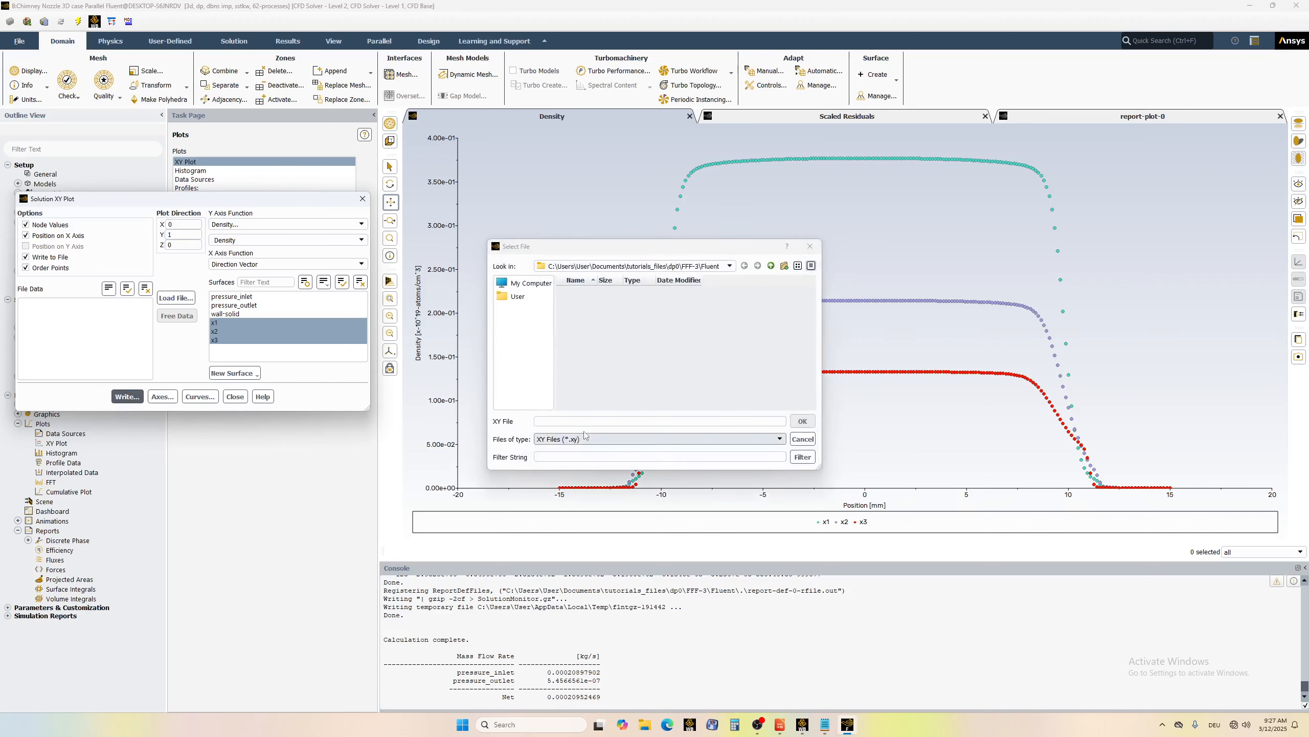
{"action": "left_click", "coordinate": [548, 421]}
{"action": "type", "text": "ffdf"}
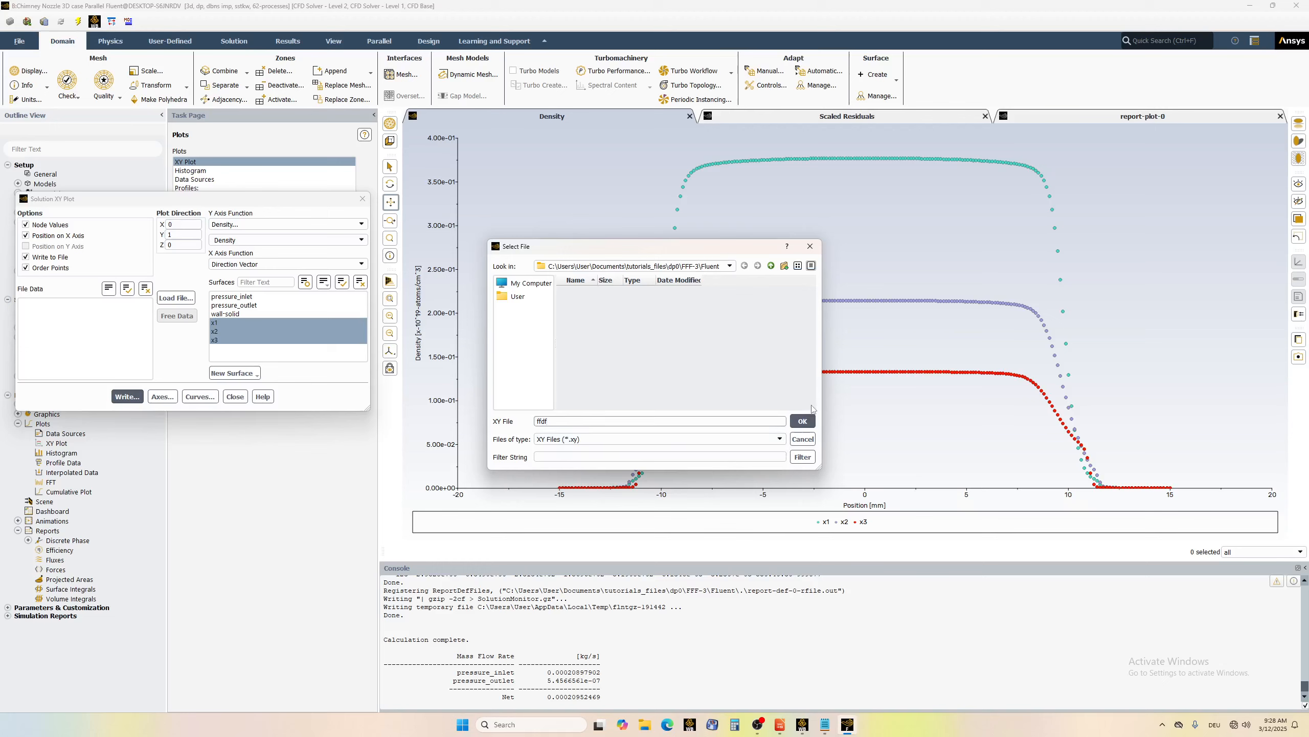
{"action": "left_click", "coordinate": [528, 283]}
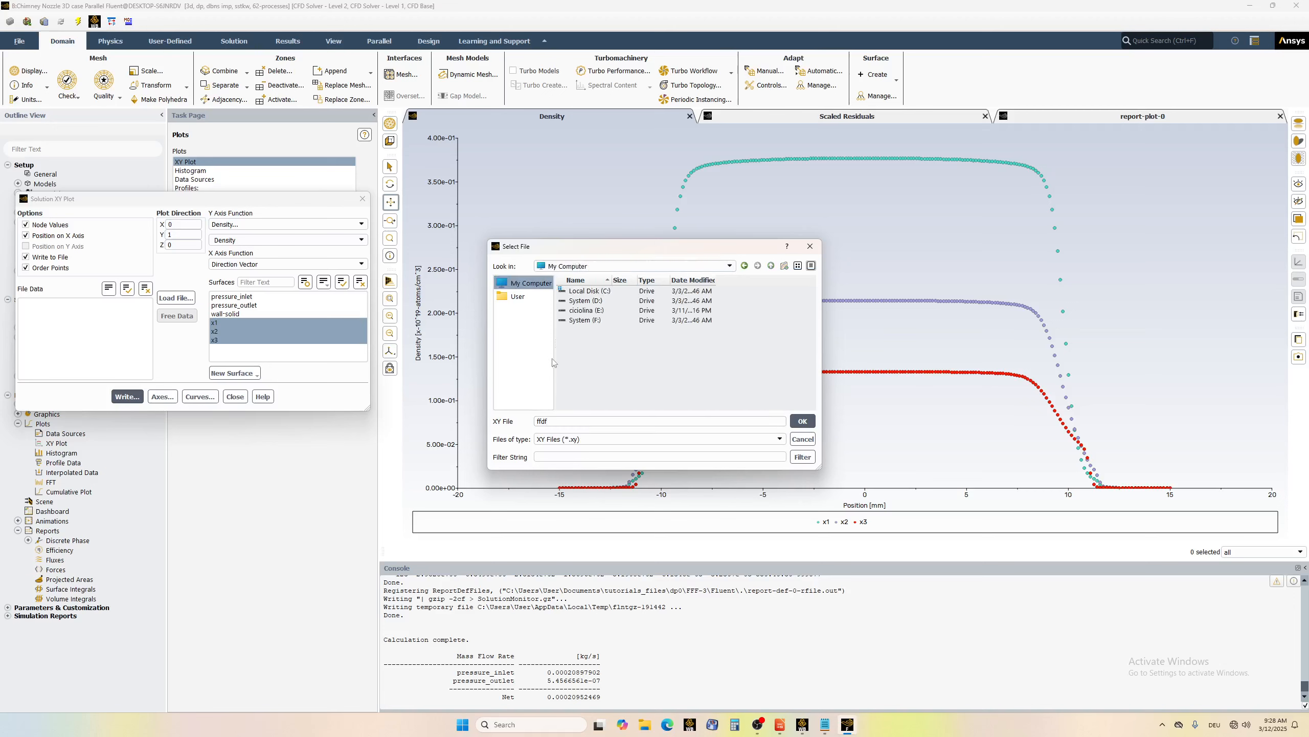
{"action": "left_click", "coordinate": [517, 296]}
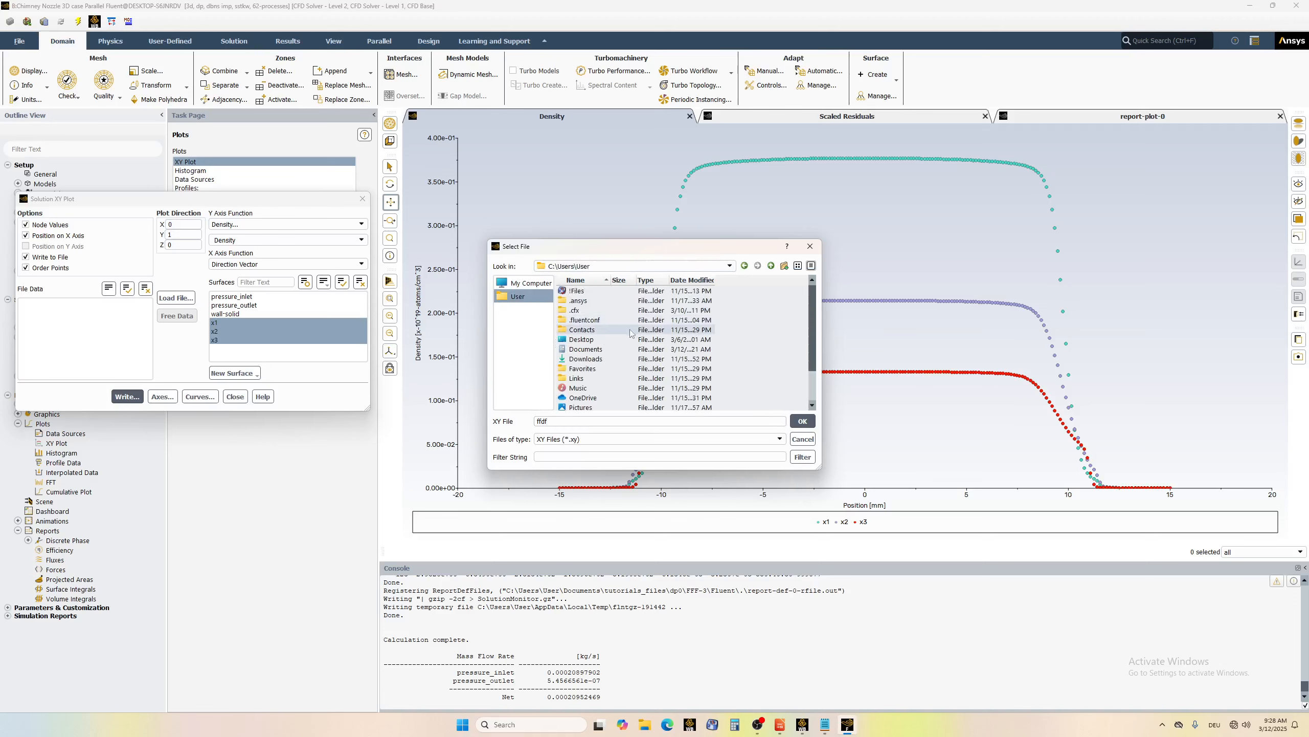
{"action": "double_click", "coordinate": [593, 349]}
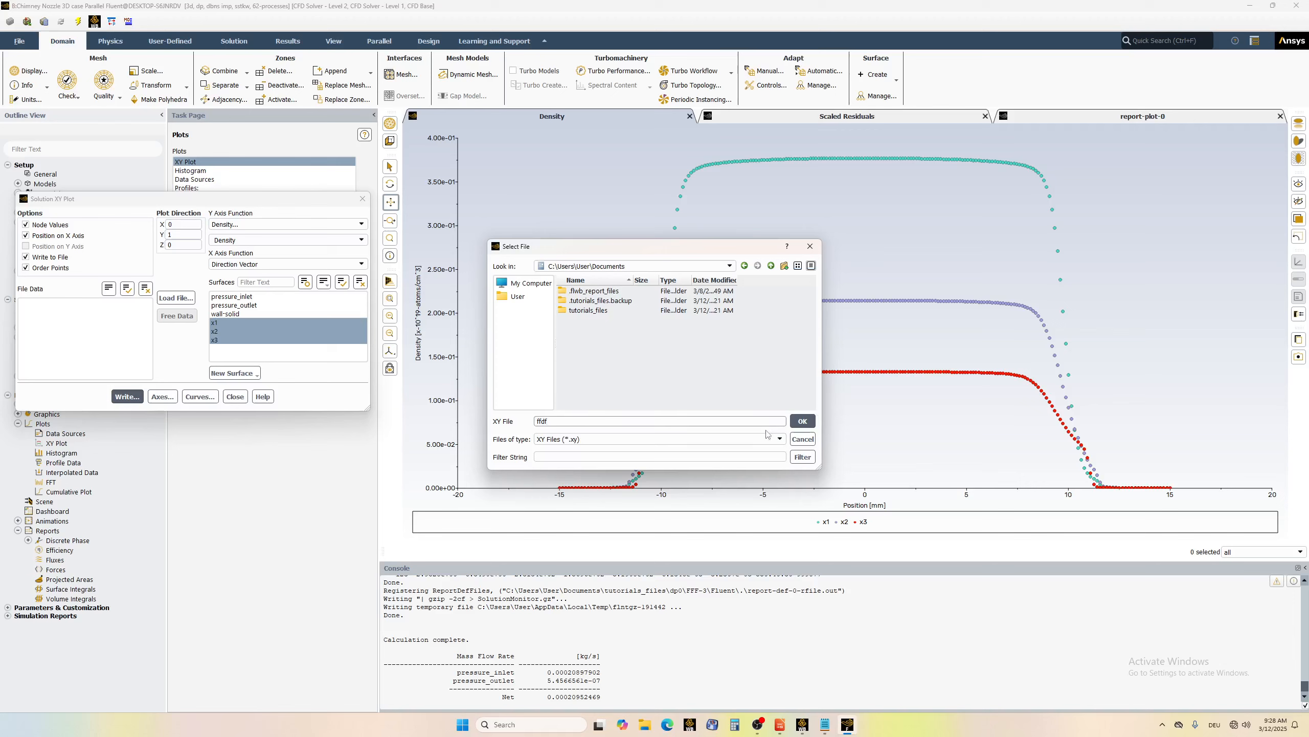
{"action": "left_click", "coordinate": [803, 421]}
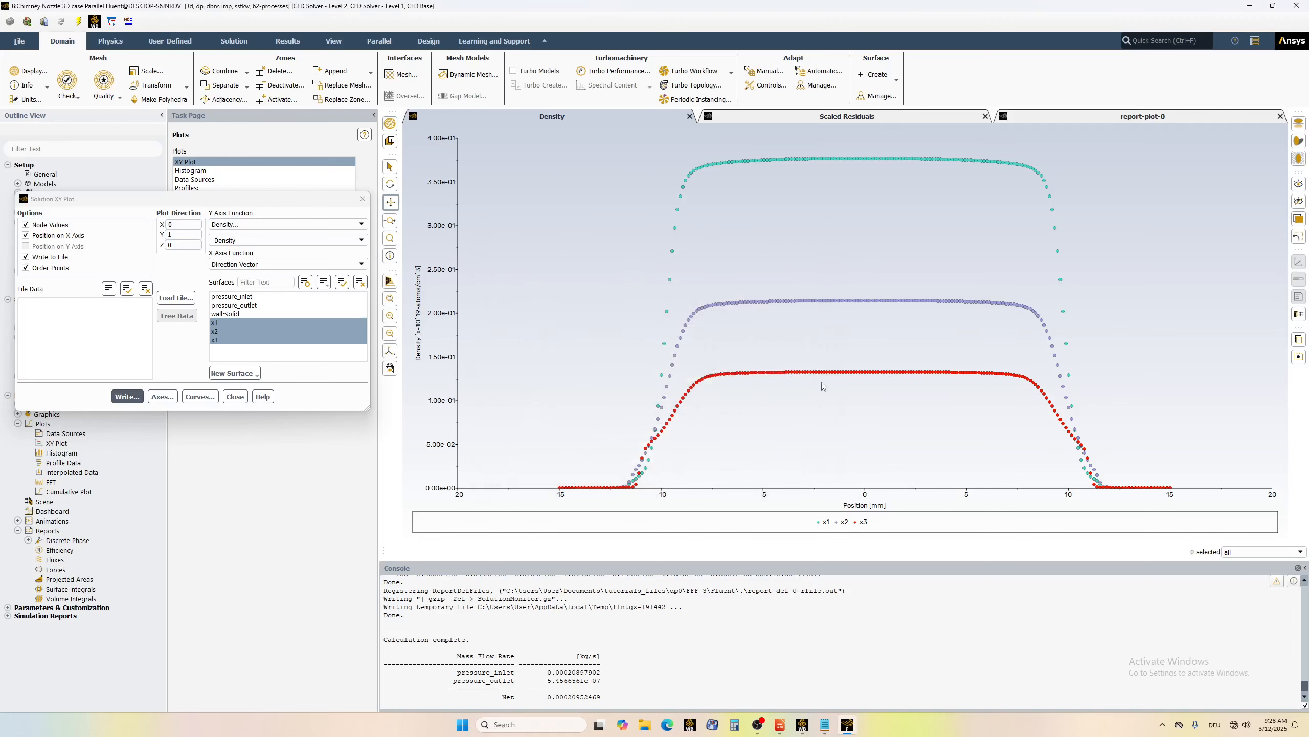
- Switch to File Explorer and open the exported ffdf file from Documents in Notepad, just once
{"action": "left_click", "coordinate": [645, 725]}
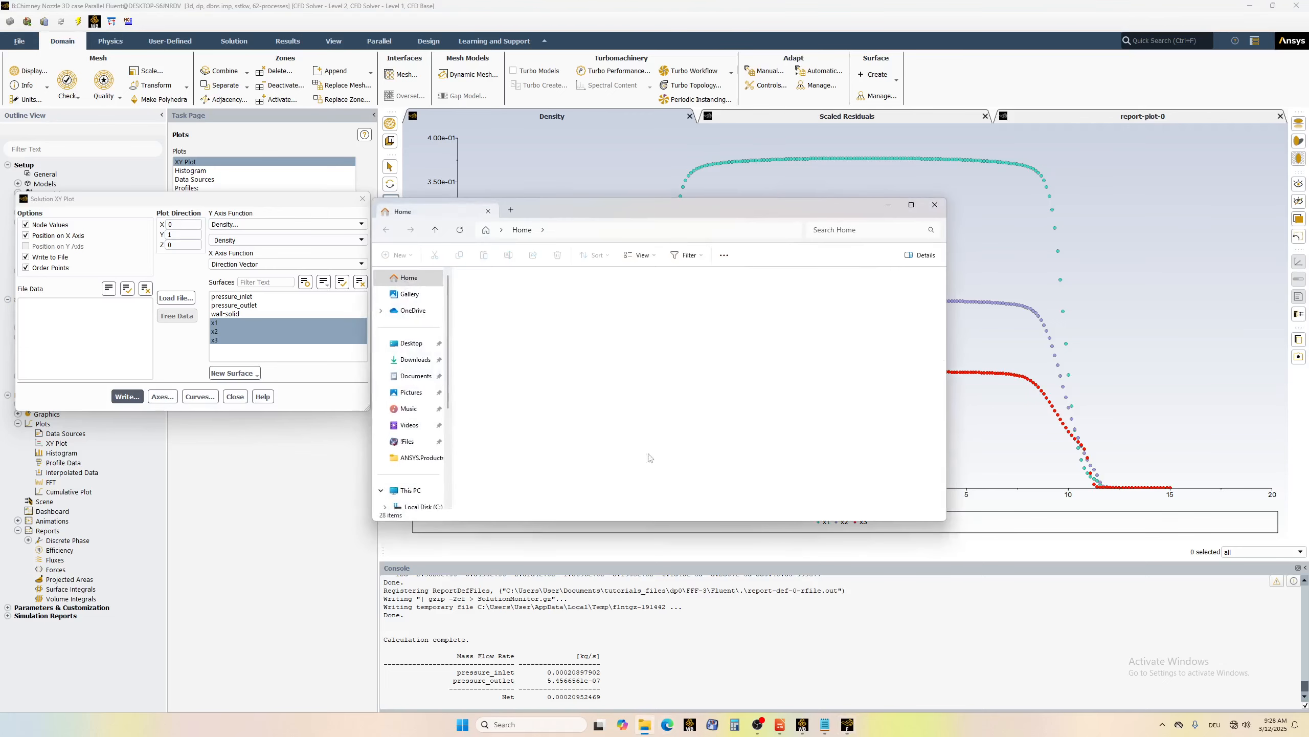
{"action": "left_click", "coordinate": [412, 376]}
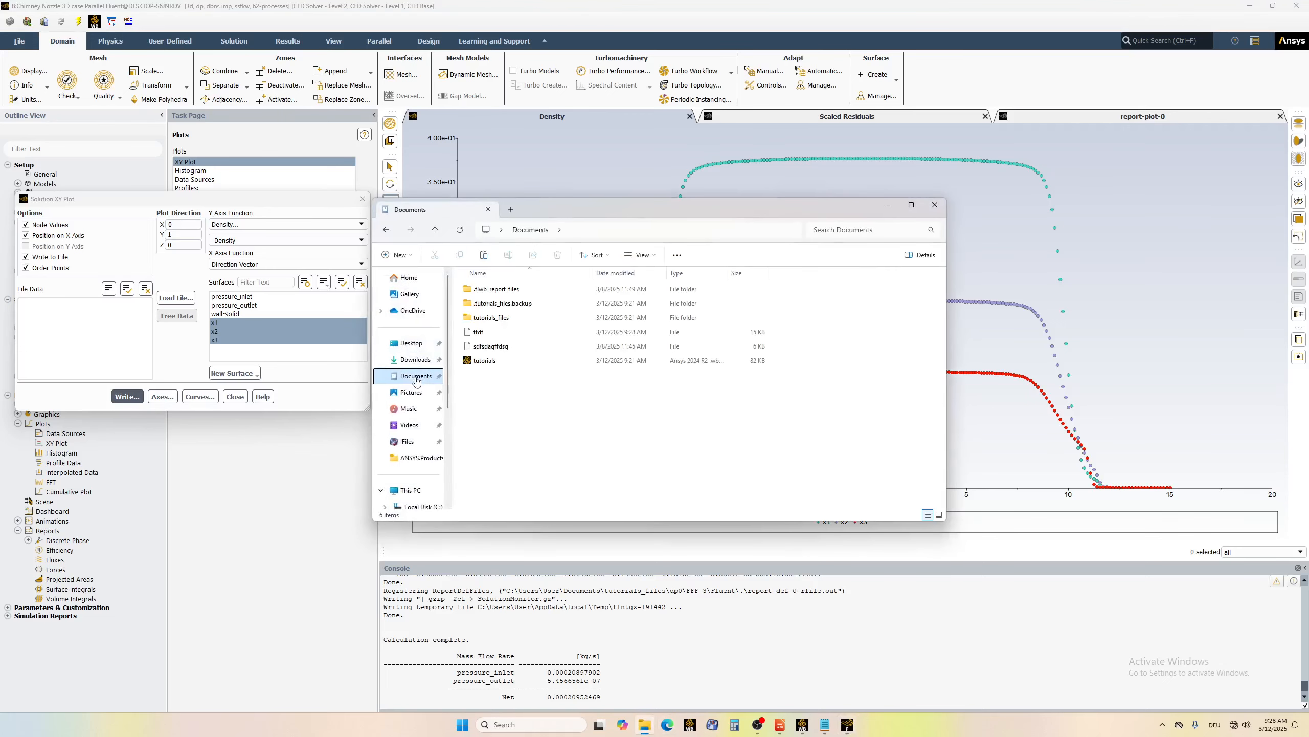
{"action": "left_click", "coordinate": [478, 333]}
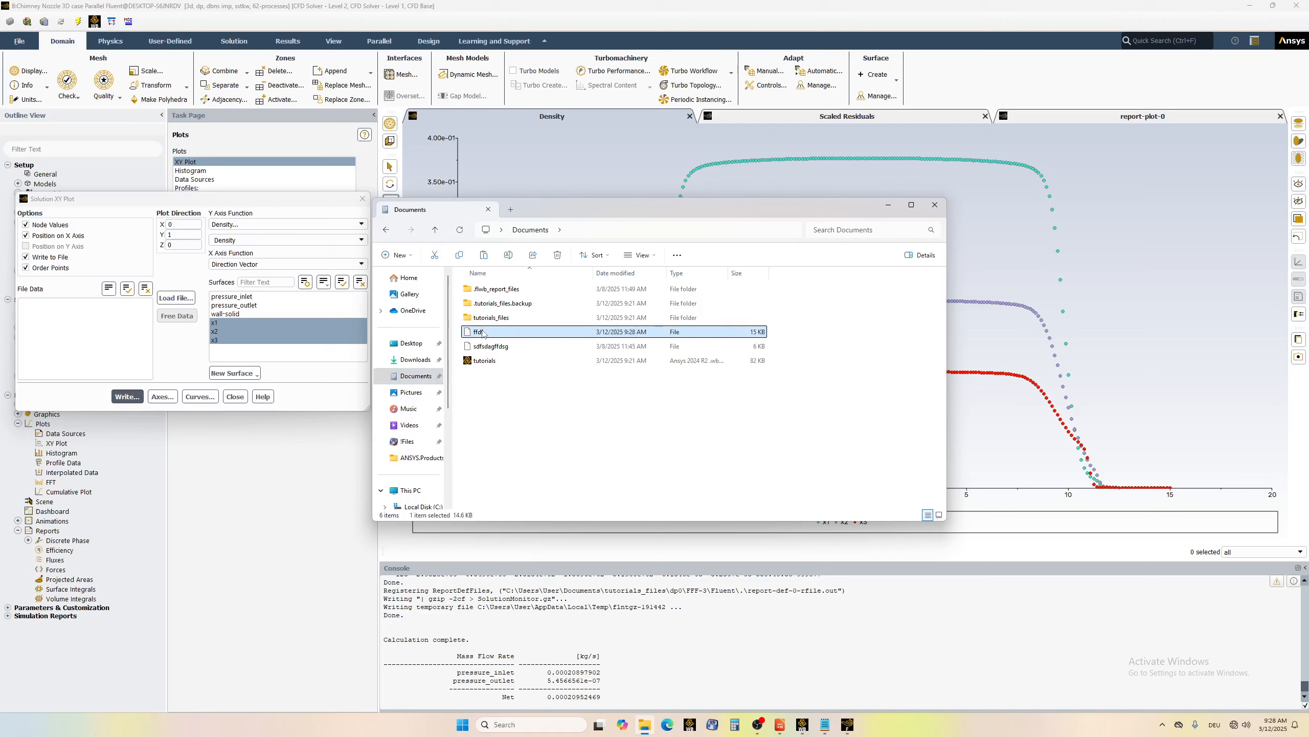
{"action": "right_click", "coordinate": [479, 333]}
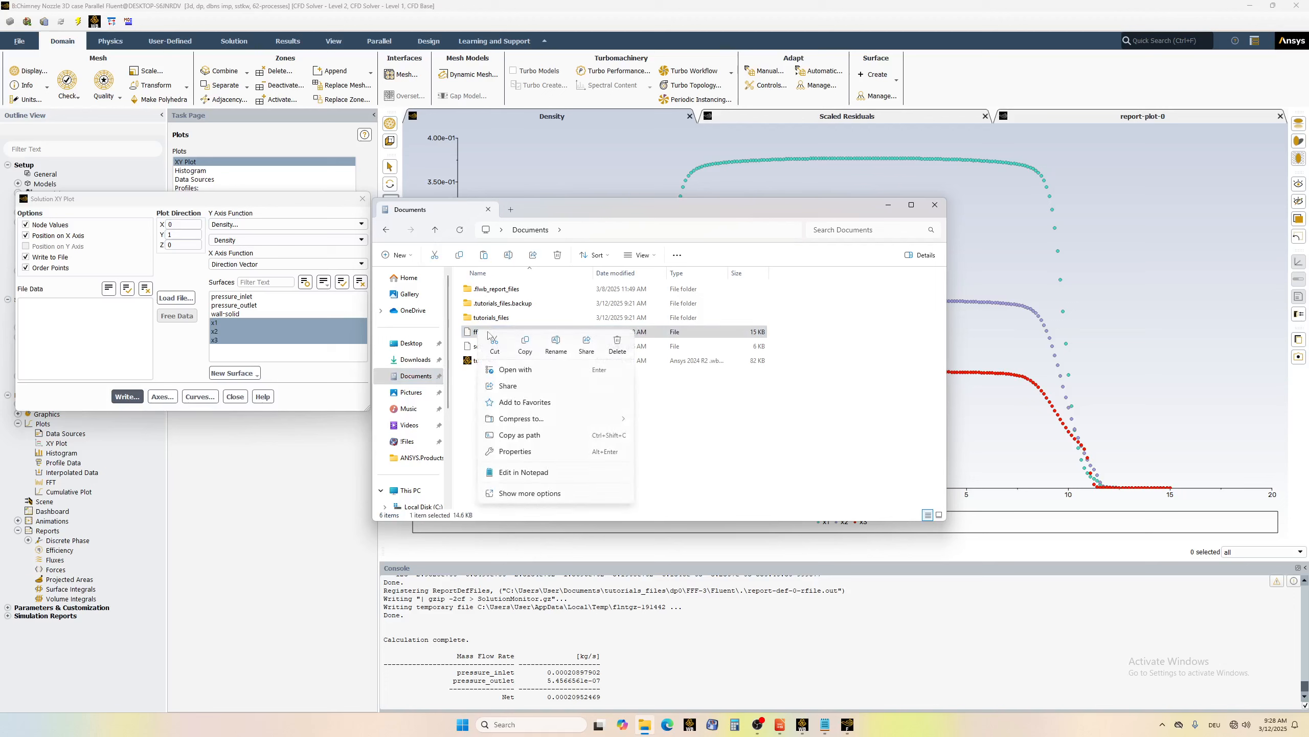
{"action": "left_click", "coordinate": [541, 370]}
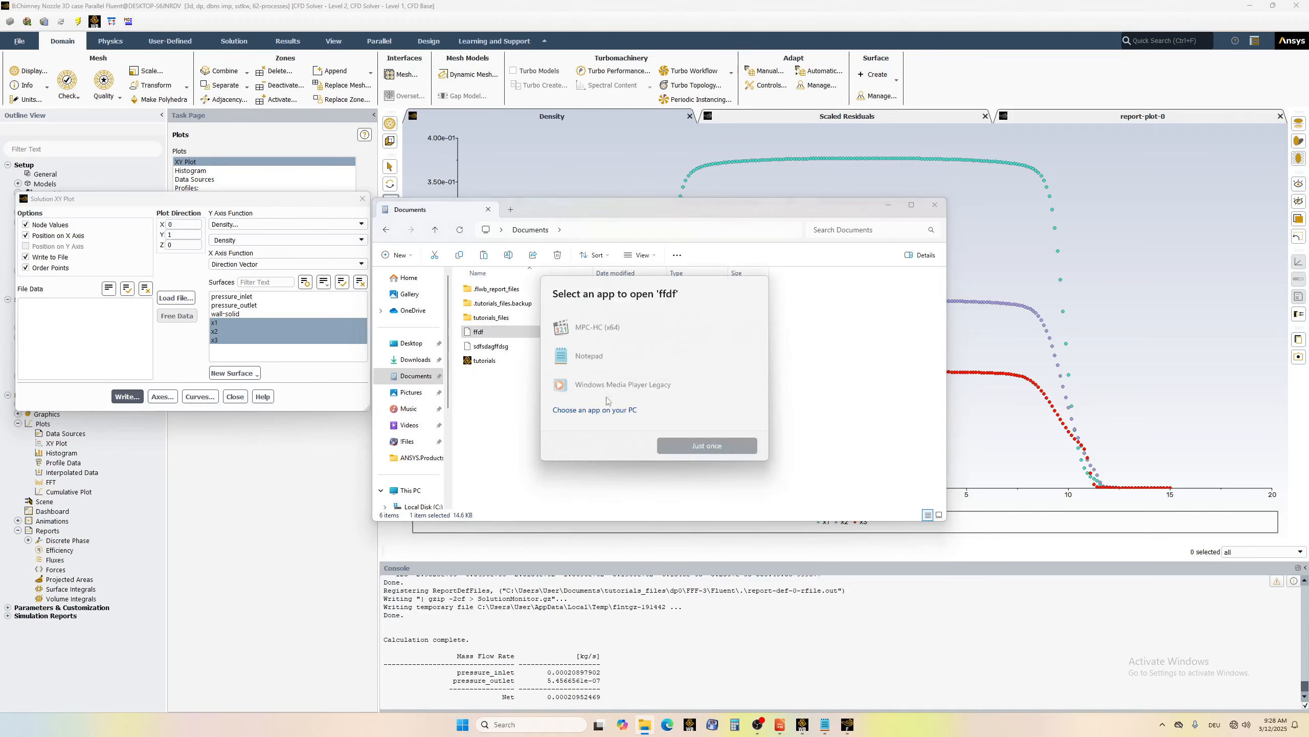
{"action": "left_click", "coordinate": [599, 354]}
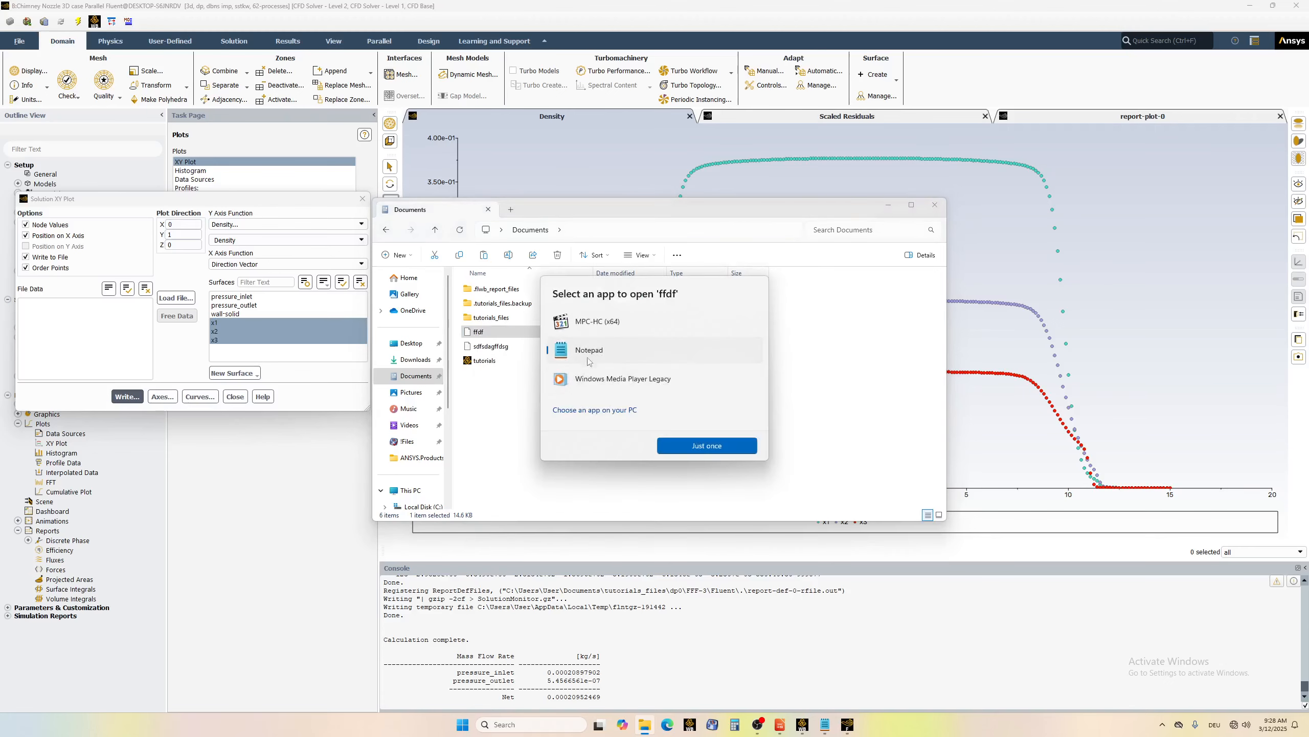
{"action": "left_click", "coordinate": [726, 449]}
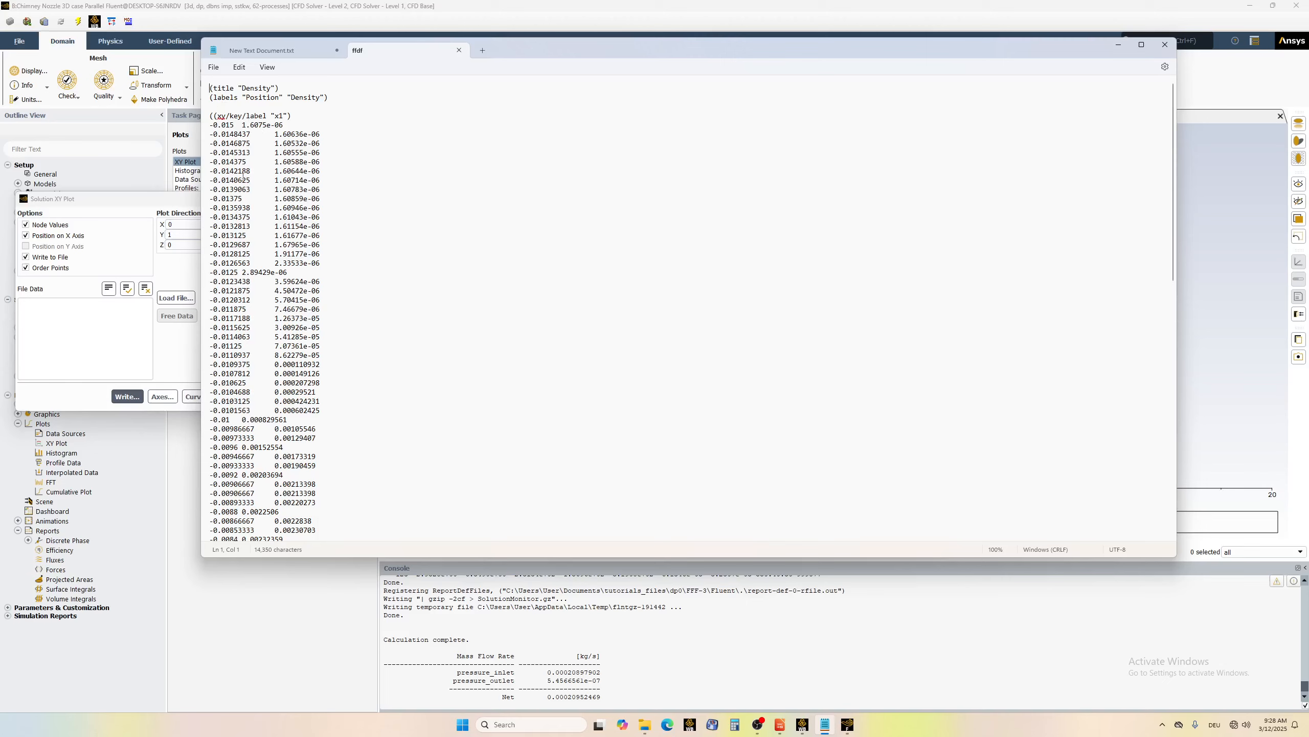
- Examine the x1 and x2 position and density blocks in the exported file, and close the file, its folder window and the XY plot setup
{"action": "left_click_drag", "start_coordinate": [212, 128], "coordinate": [233, 169]}
{"action": "left_click", "coordinate": [237, 180]}
{"action": "left_click_drag", "start_coordinate": [211, 116], "coordinate": [289, 119]}
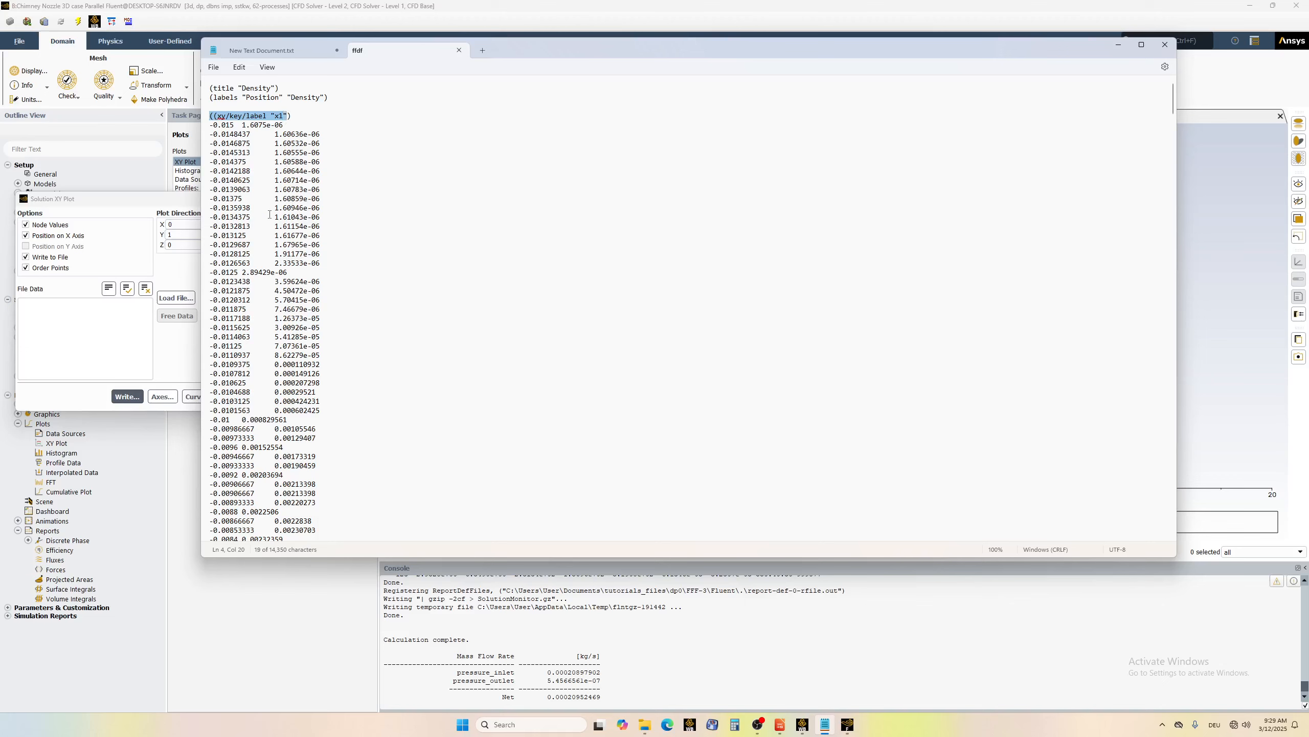
{"action": "scroll", "coordinate": [270, 214], "scroll_direction": "down", "scroll_amount": 20}
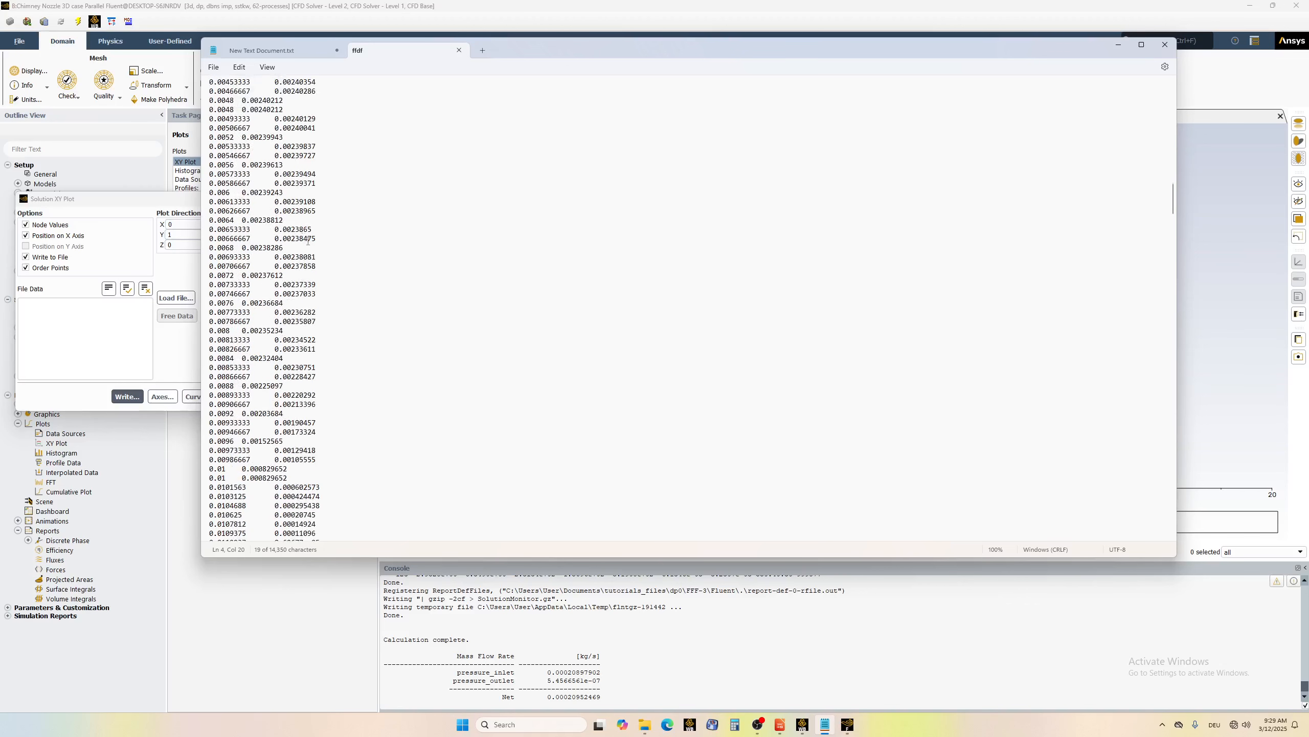
{"action": "scroll", "coordinate": [308, 241], "scroll_direction": "down", "scroll_amount": 20}
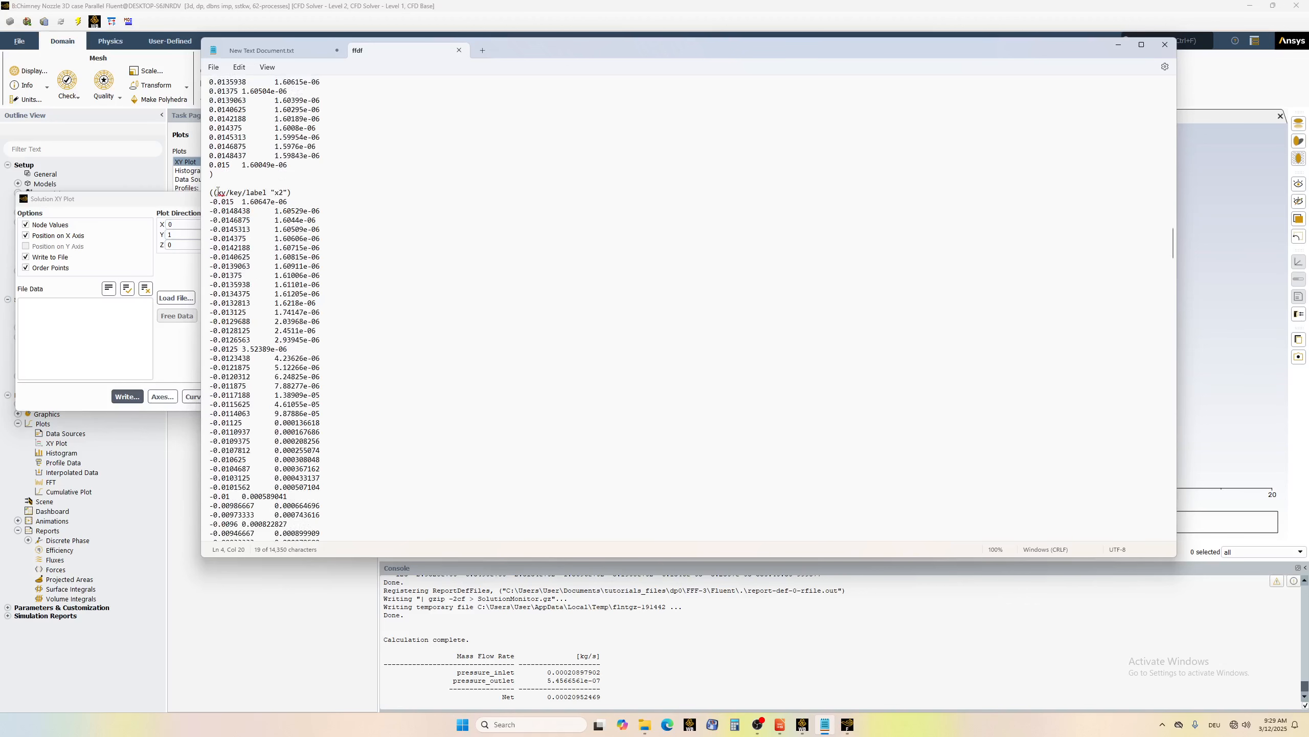
{"action": "left_click_drag", "start_coordinate": [211, 192], "coordinate": [292, 193]}
{"action": "scroll", "coordinate": [312, 237], "scroll_direction": "down", "scroll_amount": 5}
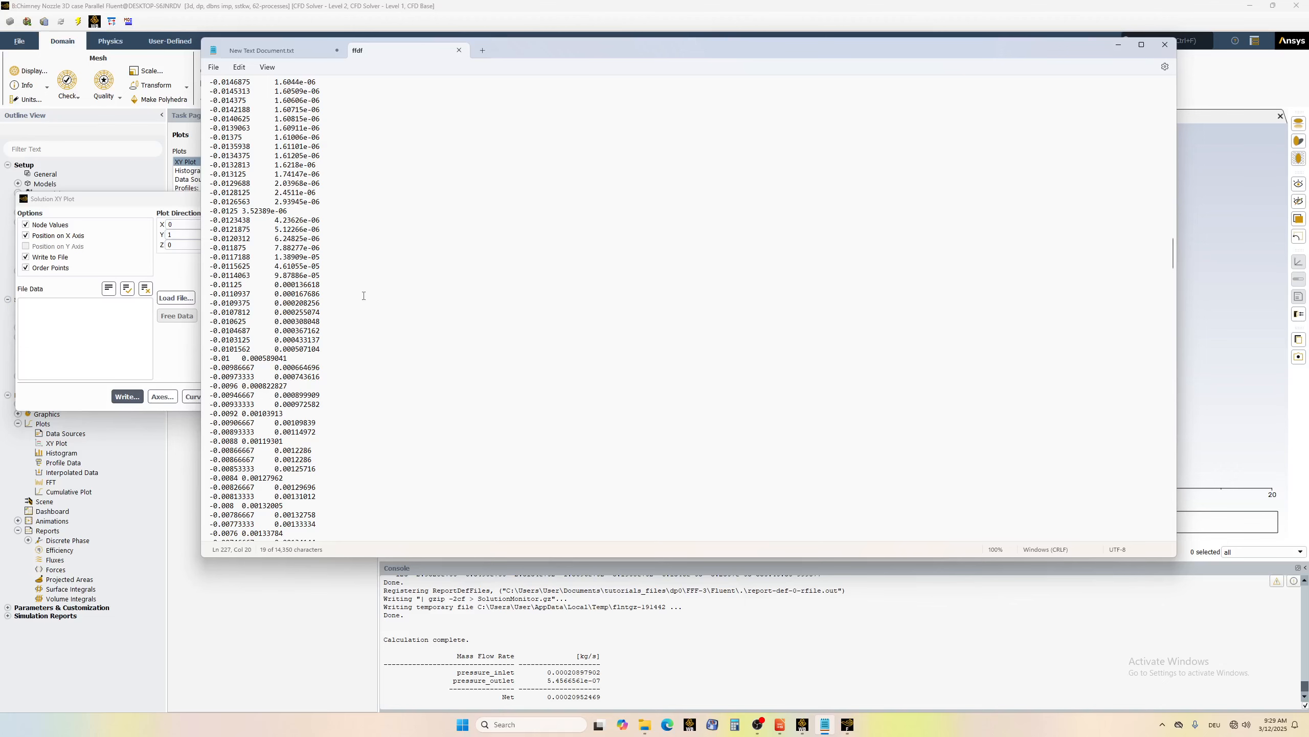
{"action": "scroll", "coordinate": [364, 296], "scroll_direction": "up", "scroll_amount": 13}
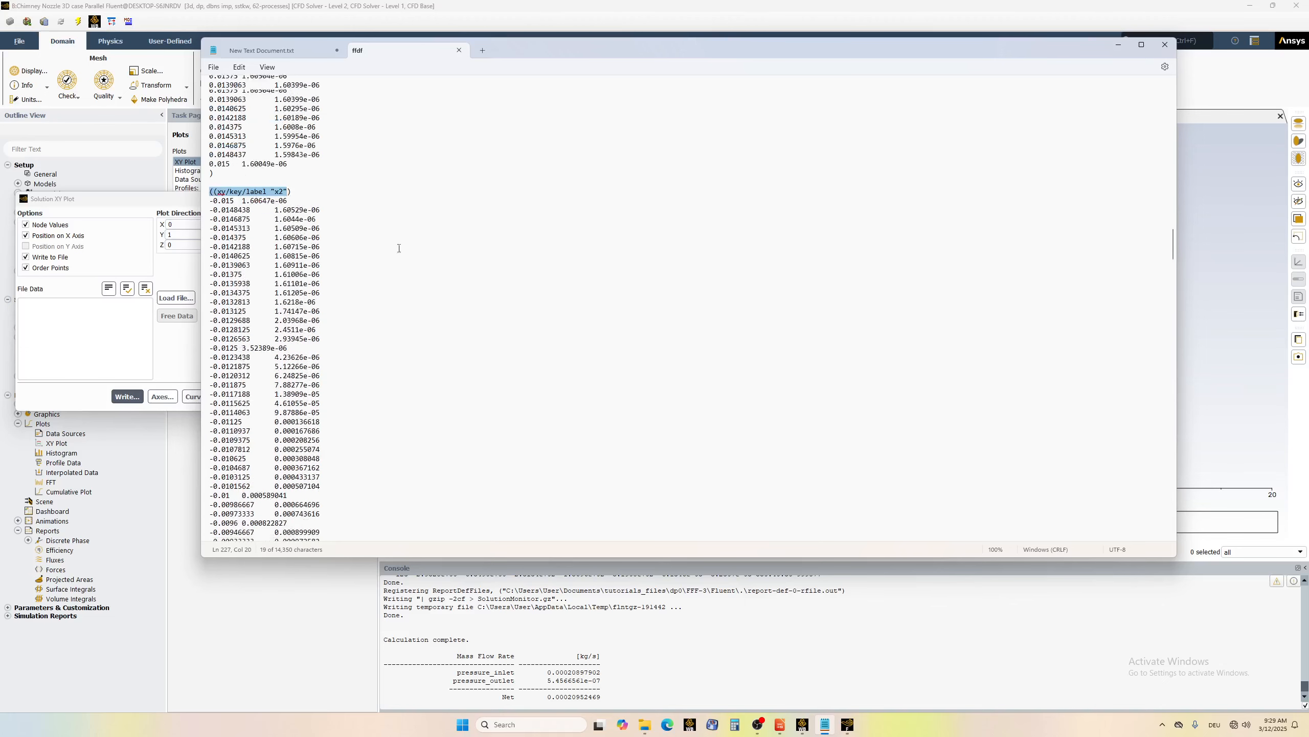
{"action": "left_click", "coordinate": [459, 50]}
{"action": "left_click", "coordinate": [1165, 44]}
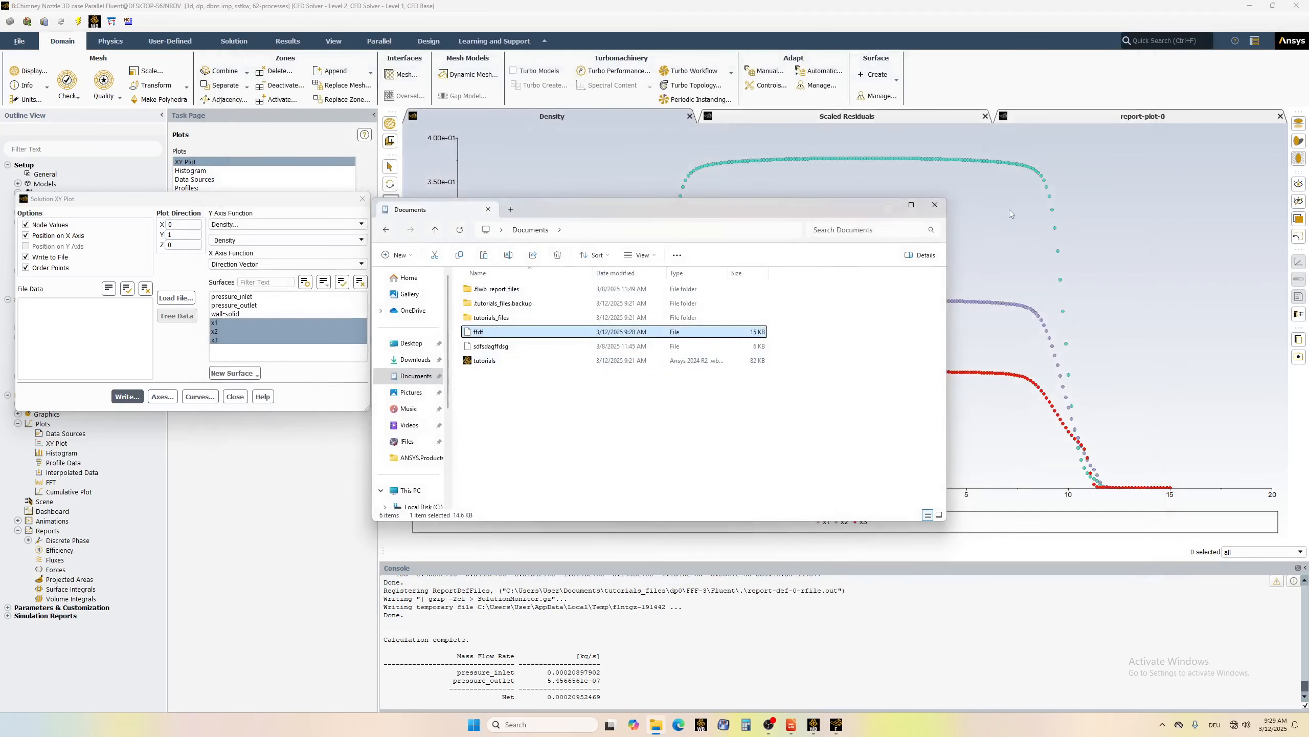
{"action": "left_click", "coordinate": [935, 204]}
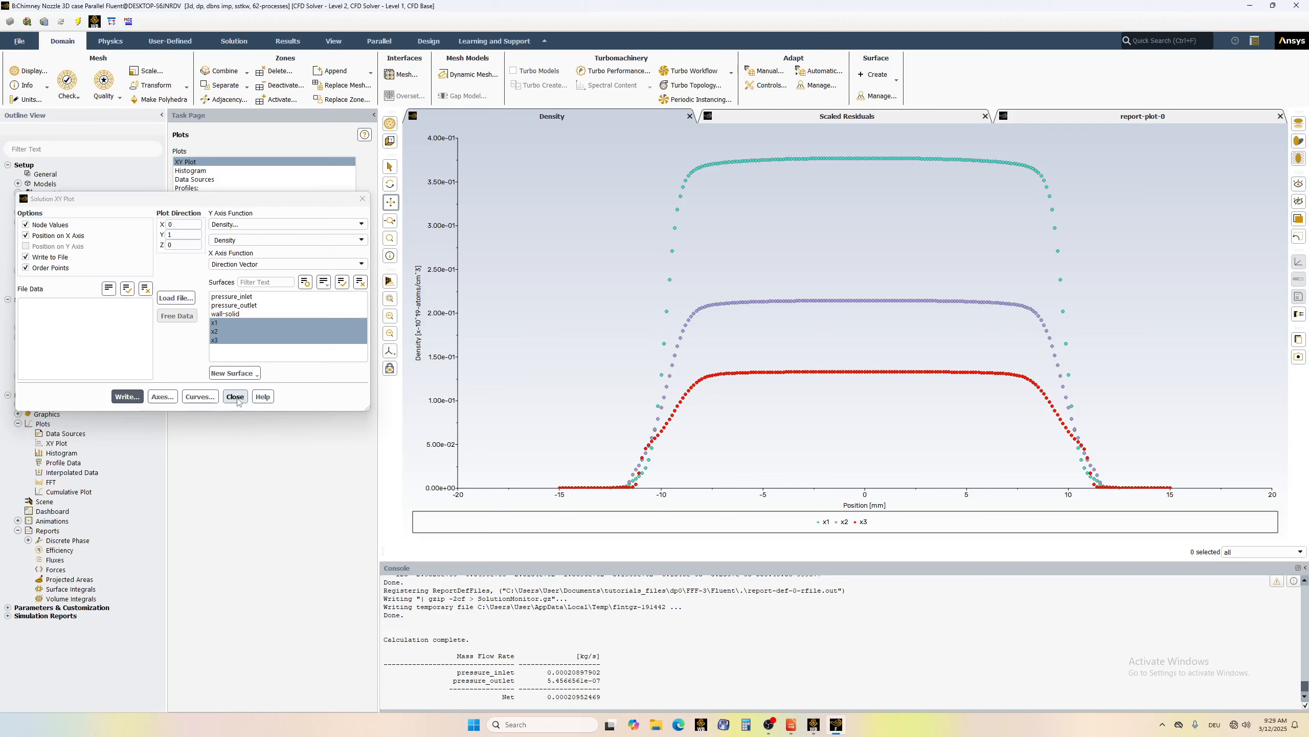
{"action": "left_click", "coordinate": [236, 396]}
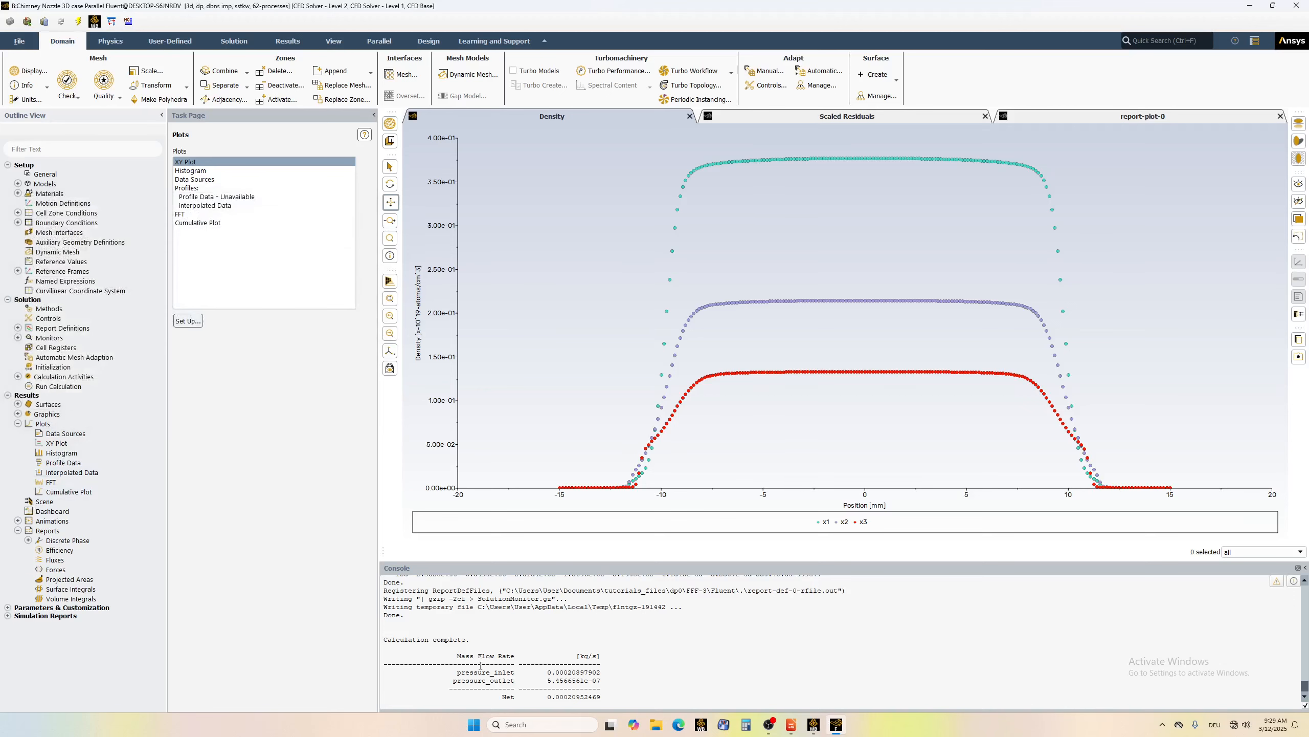
- Switch to Workbench to view the project schematic, and return to Fluent
{"action": "left_click", "coordinate": [815, 729]}
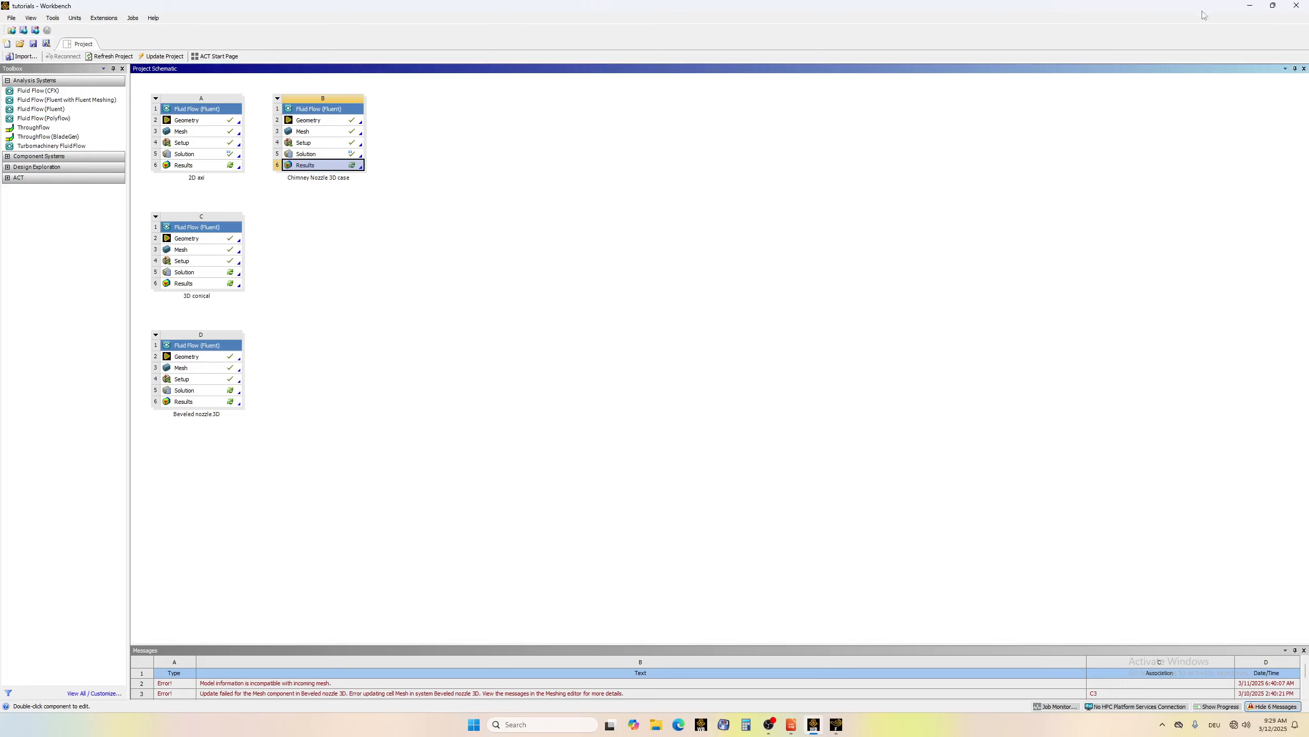
{"action": "left_click", "coordinate": [1250, 6]}
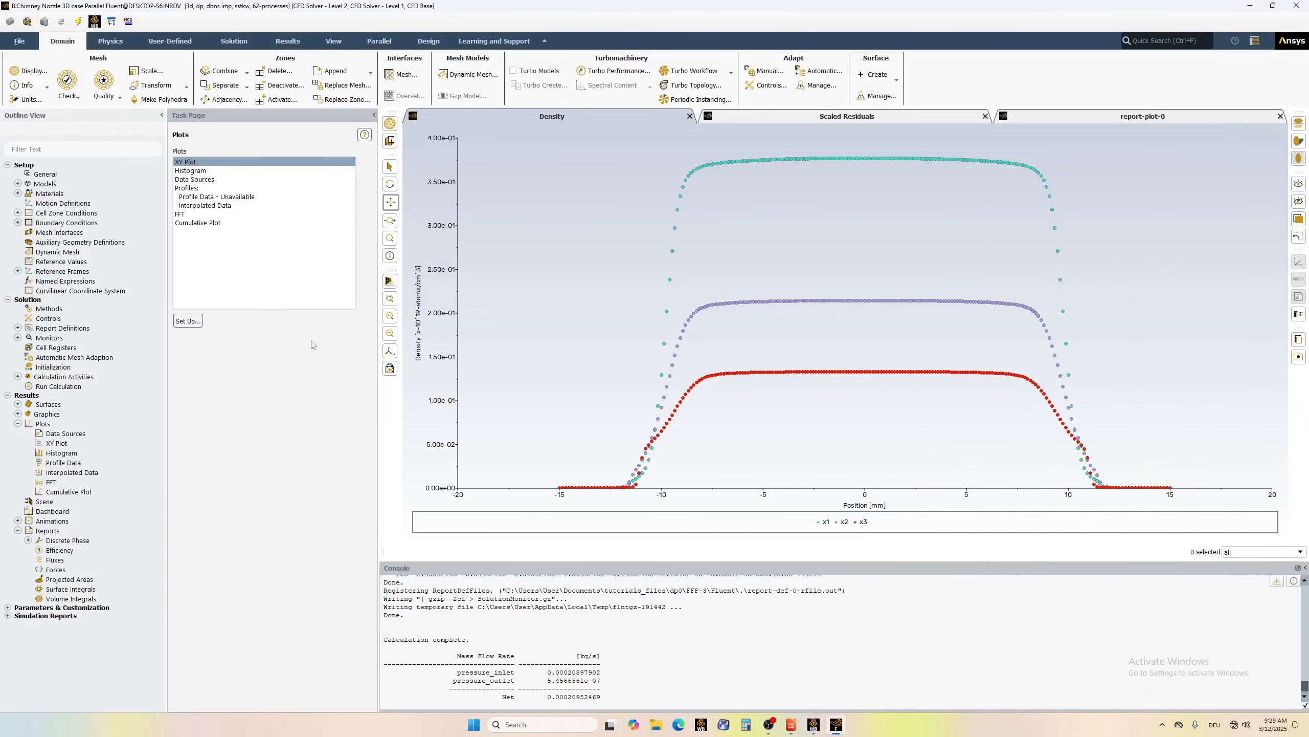
- Open the contour setup, choose Density as the contour variable and close the dialog without displaying a contour
{"action": "double_click", "coordinate": [60, 415]}
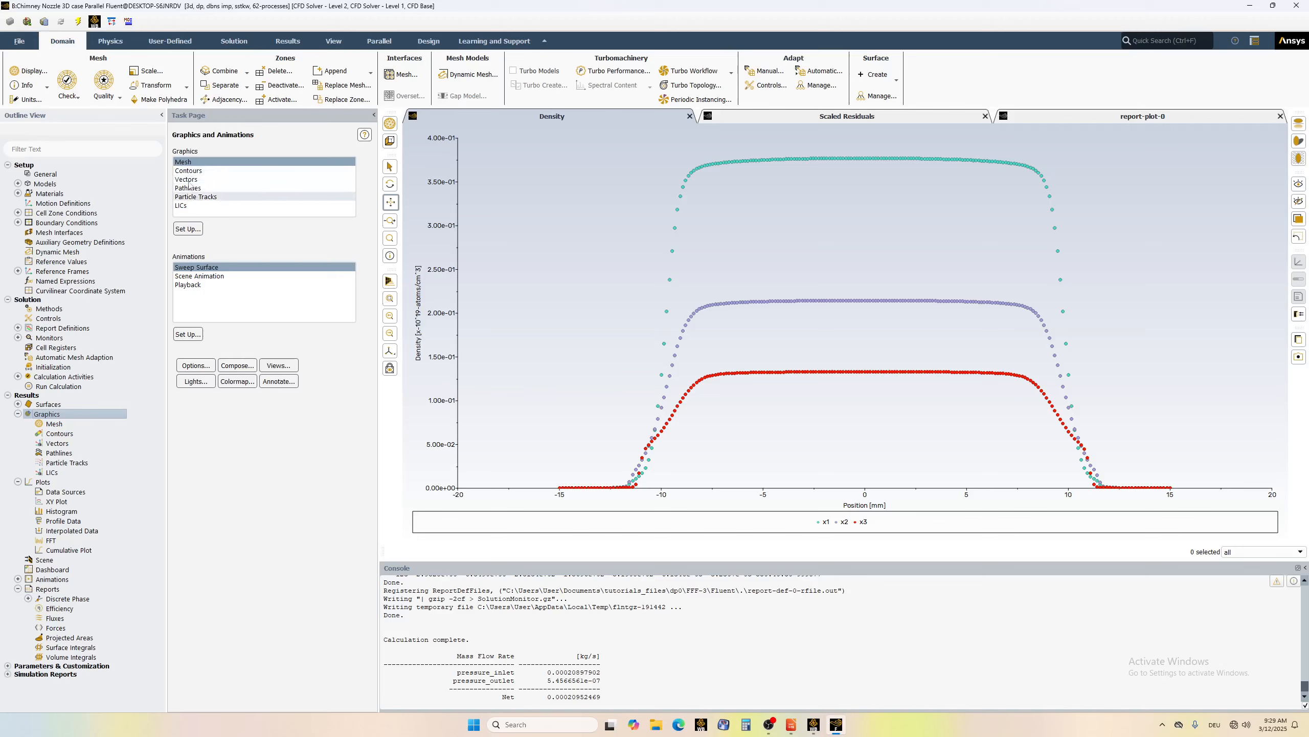
{"action": "left_click", "coordinate": [196, 171]}
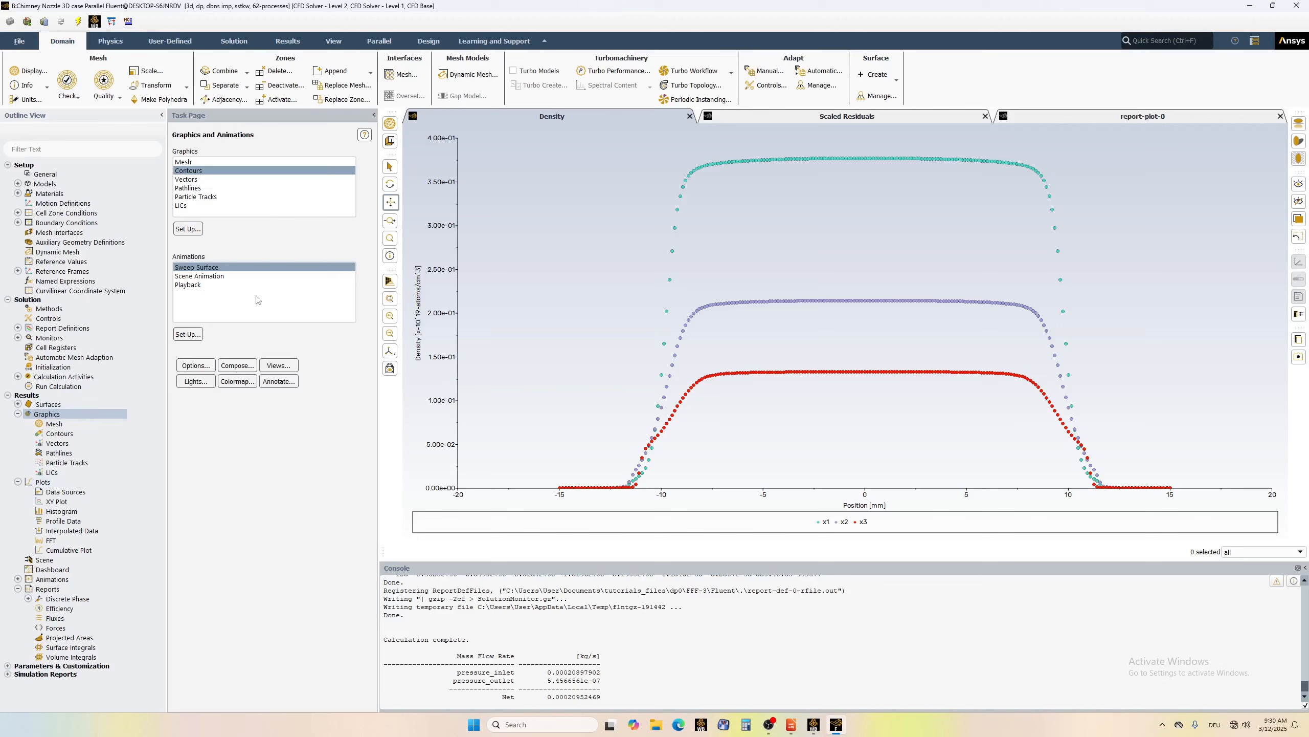
{"action": "left_click", "coordinate": [188, 228]}
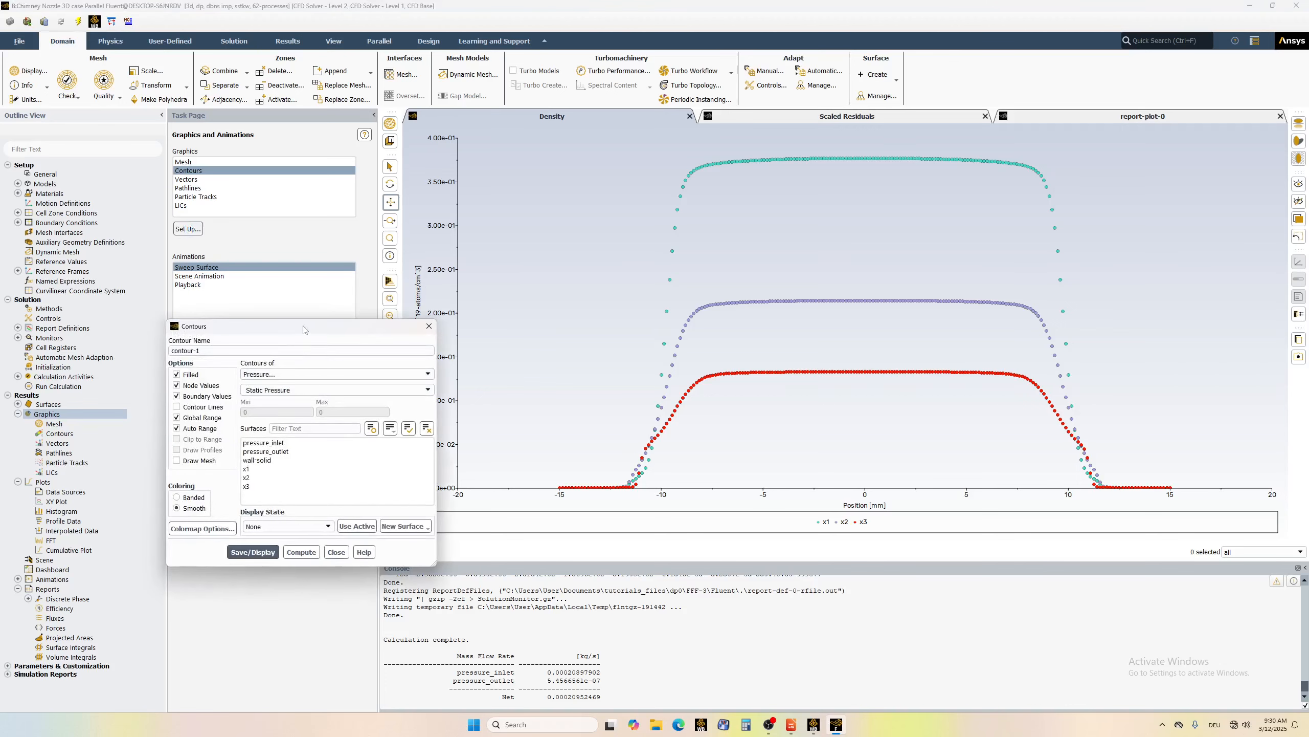
{"action": "left_click_drag", "start_coordinate": [300, 333], "coordinate": [302, 218]}
{"action": "left_click", "coordinate": [265, 255]}
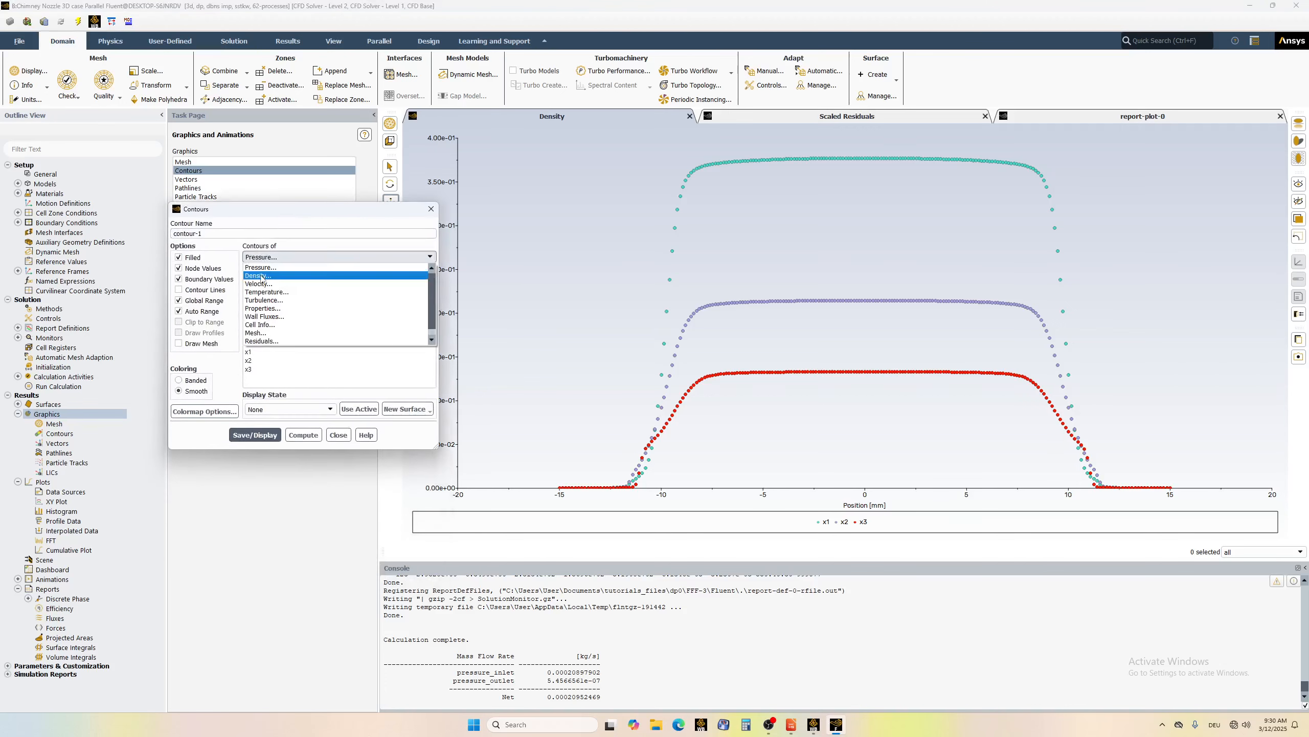
{"action": "left_click", "coordinate": [268, 272]}
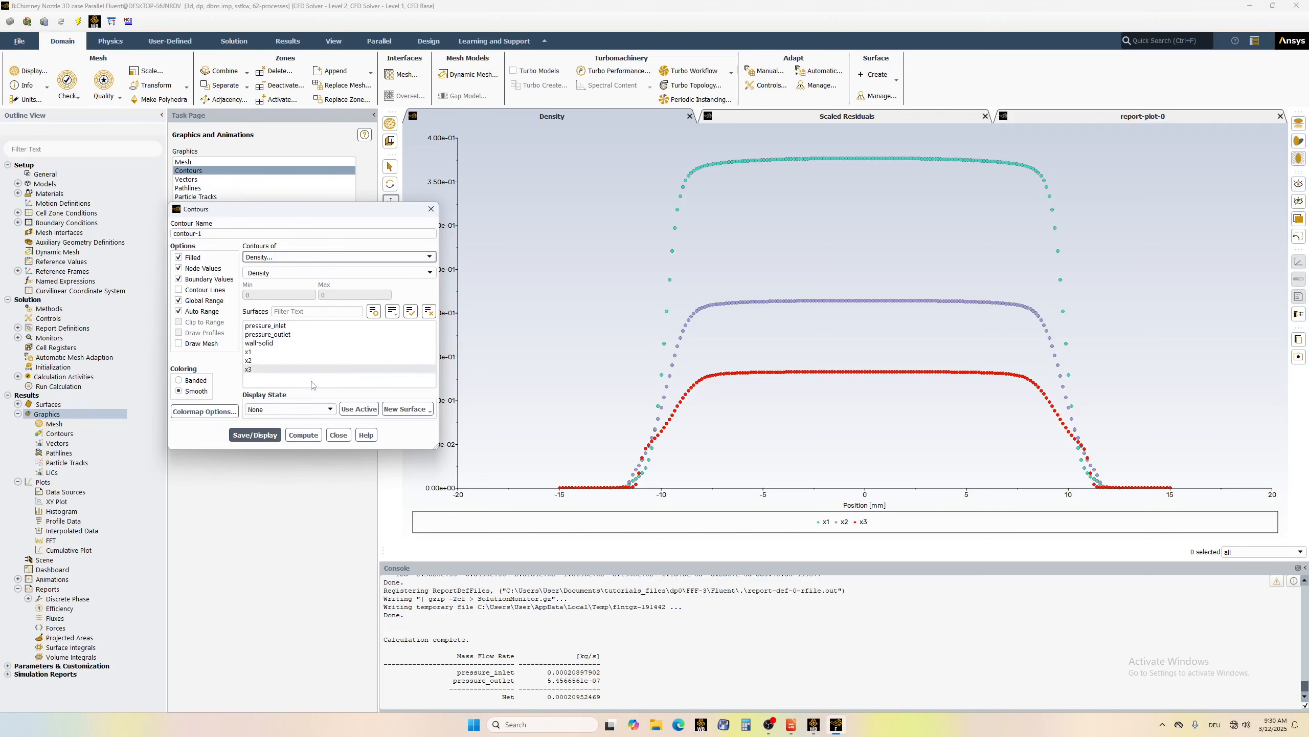
{"action": "left_click", "coordinate": [341, 440]}
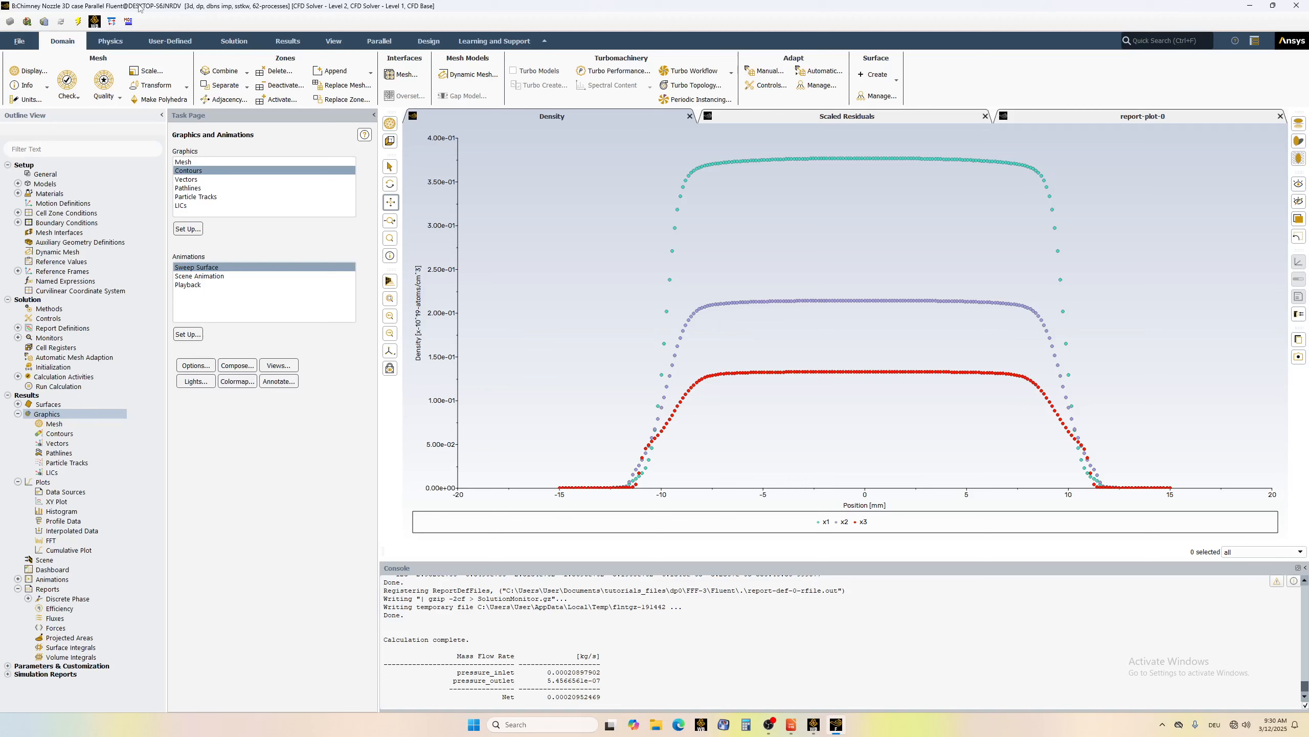
- Save the project with the calculated results
{"action": "left_click", "coordinate": [21, 42]}
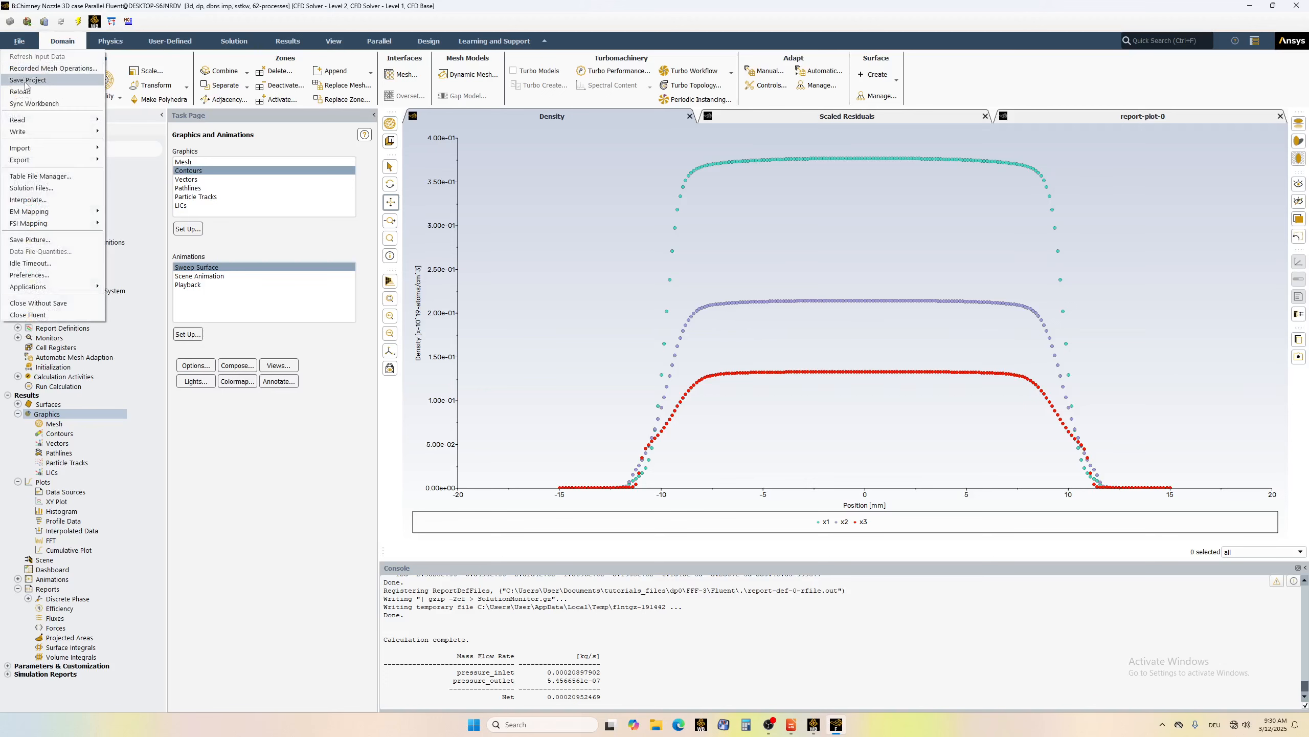
{"action": "left_click", "coordinate": [27, 81]}
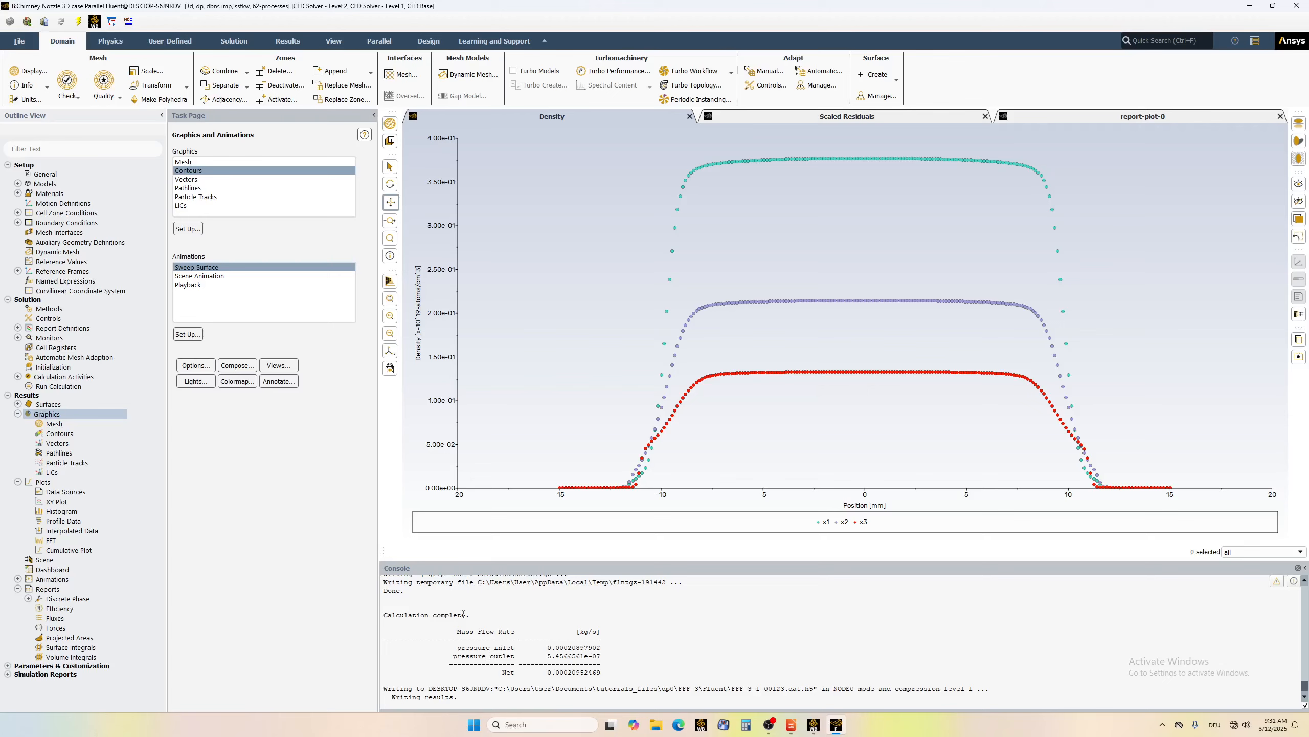
- Browse the data files available for import, select FFF-3-1-00000.dat.h5 and then FFF-3-1-00123.dat.h5, and cancel without importing
{"action": "mouse_move", "coordinate": [702, 433]}
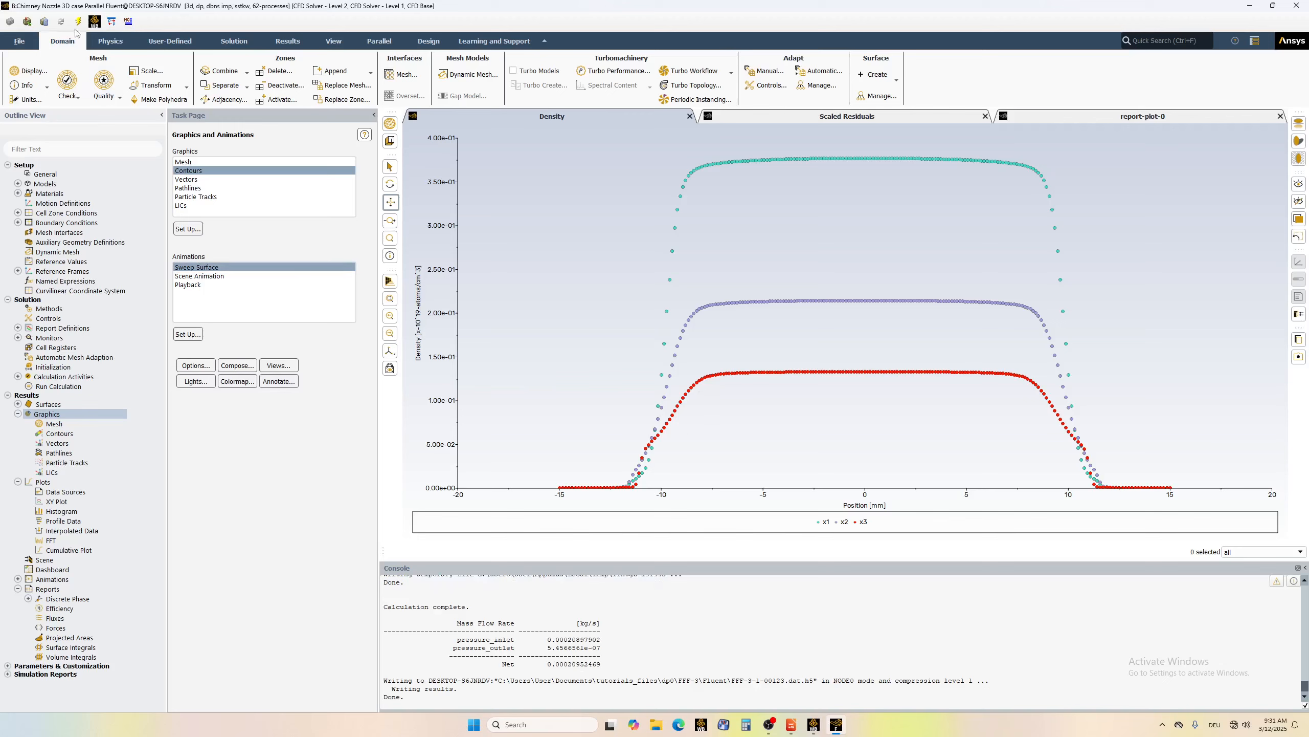
{"action": "left_click", "coordinate": [18, 43]}
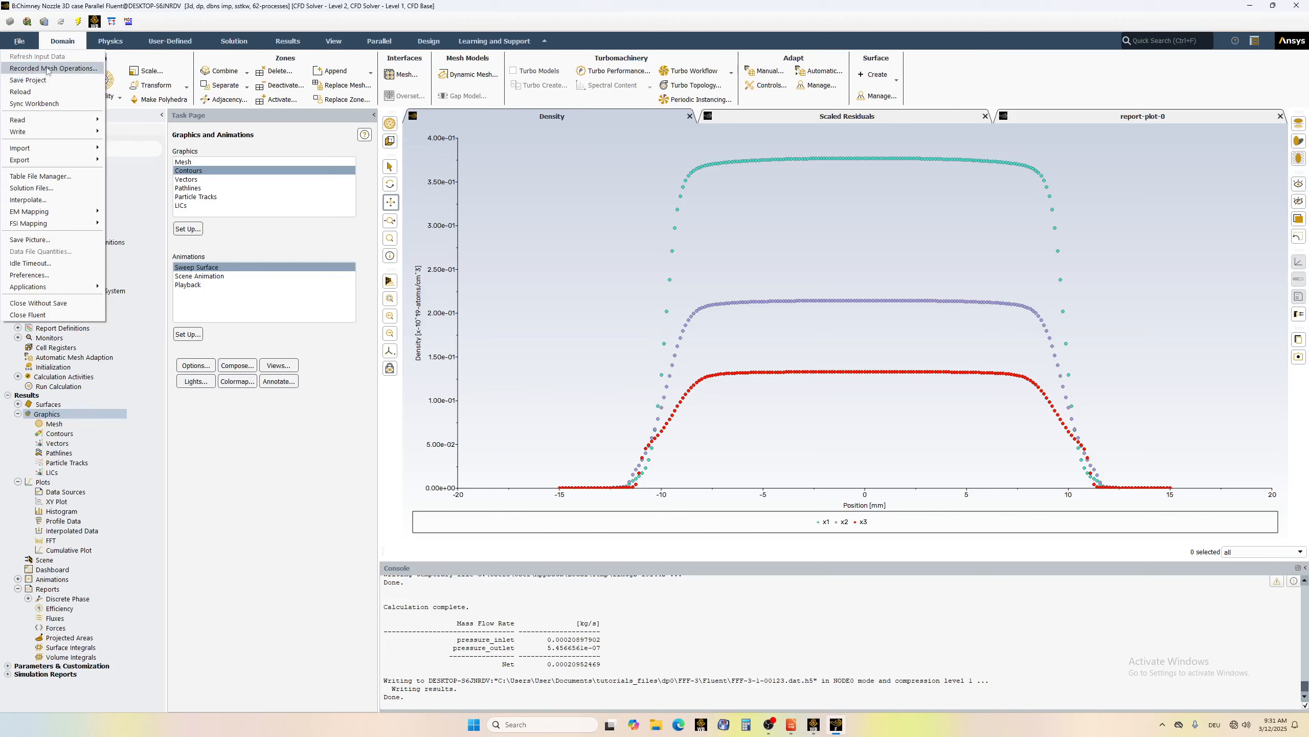
{"action": "mouse_move", "coordinate": [32, 149]}
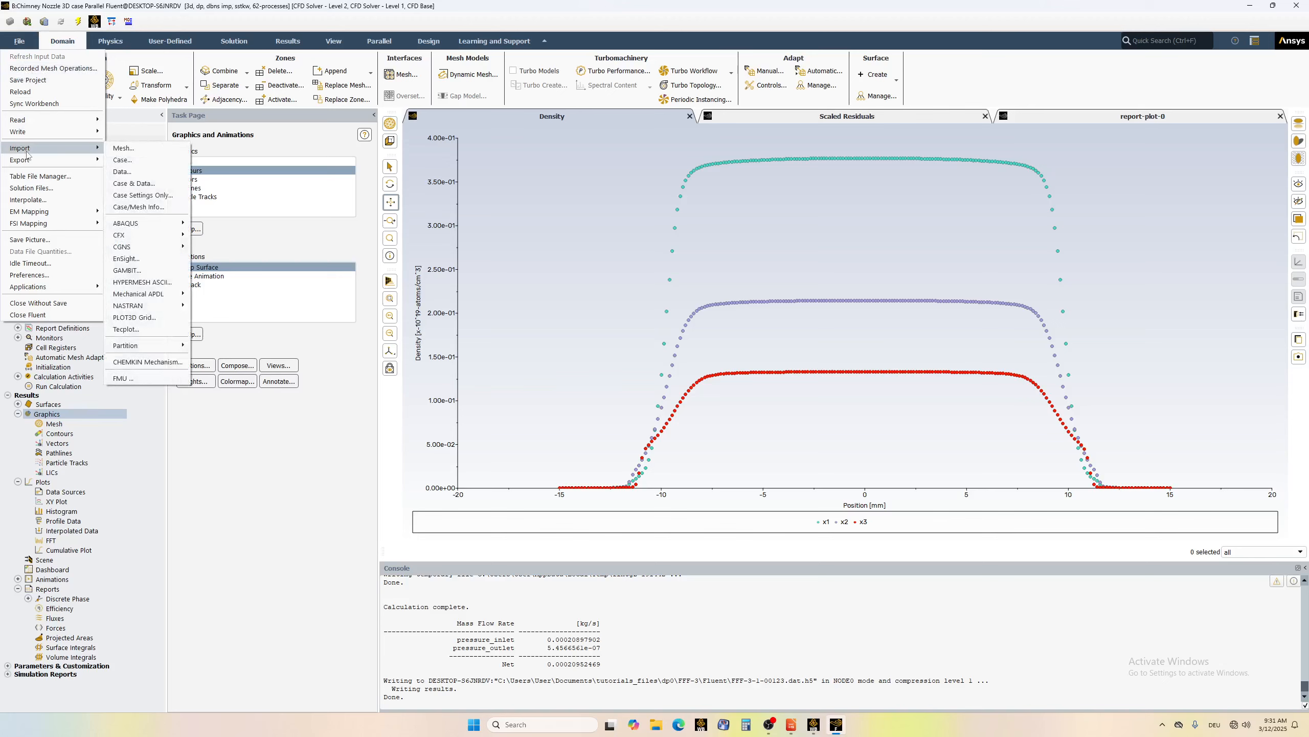
{"action": "left_click", "coordinate": [144, 176]}
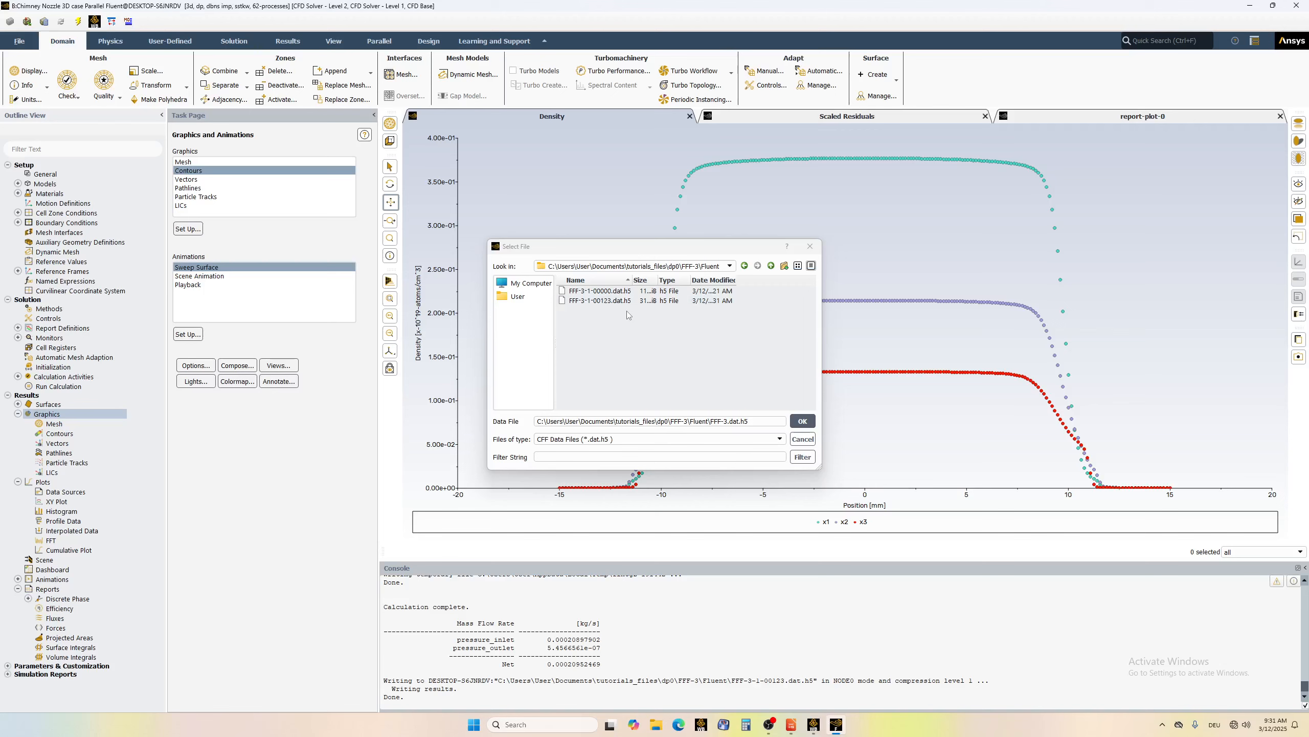
{"action": "left_click", "coordinate": [603, 292]}
{"action": "left_click", "coordinate": [596, 302]}
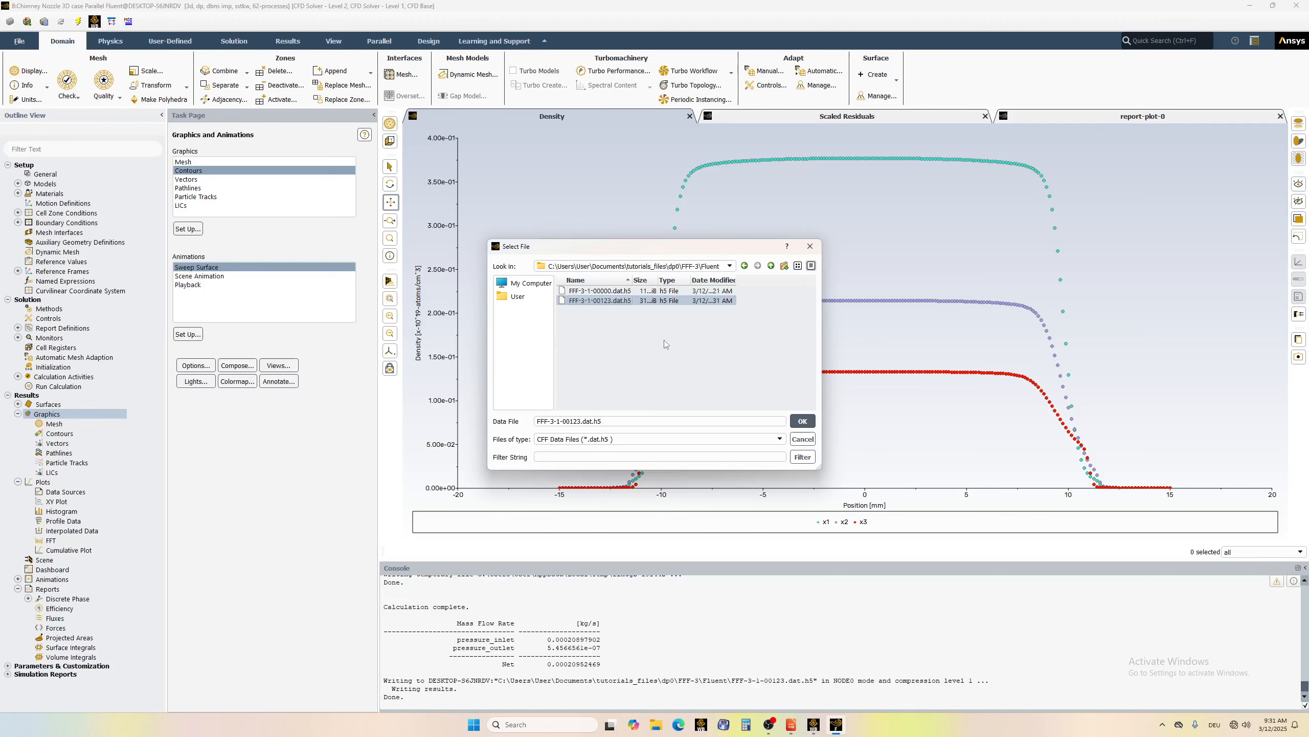
{"action": "left_click", "coordinate": [804, 439]}
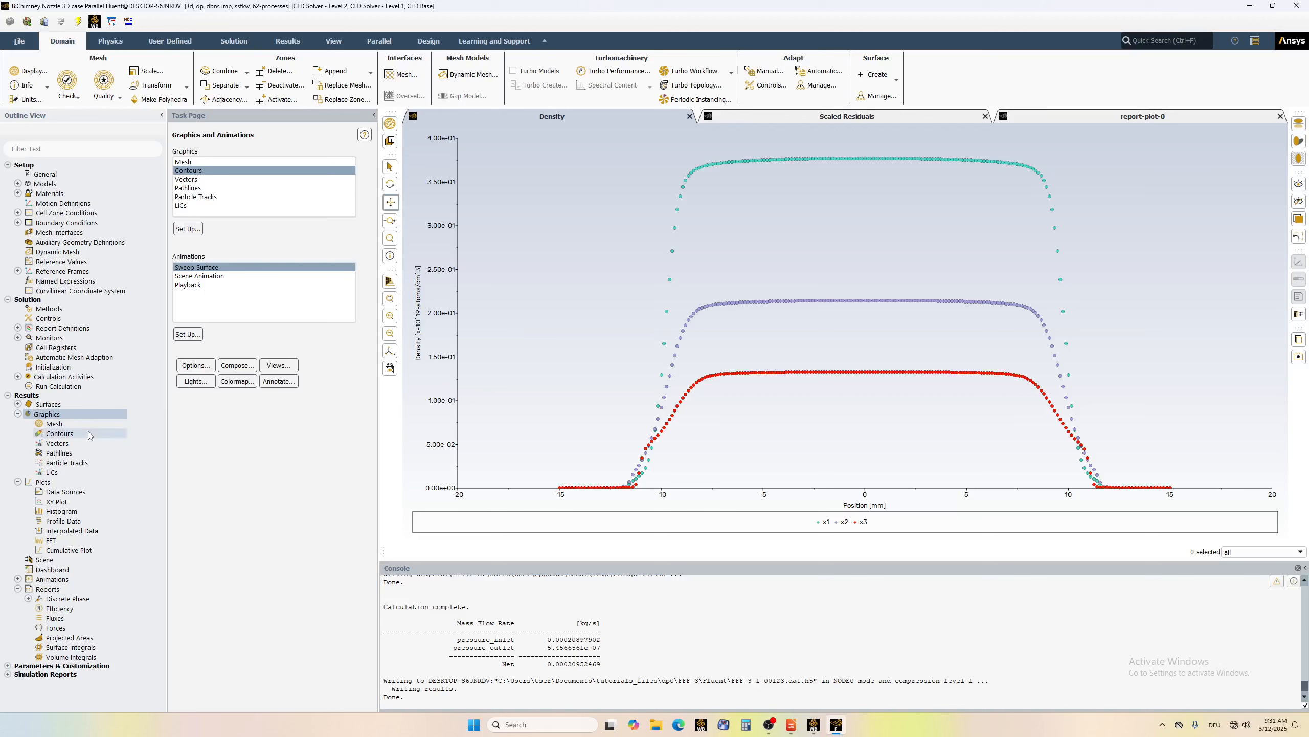
- Continue the calculation from the current solution, and check the report-plot-0 and Scaled Residuals plots while it runs
{"action": "left_click", "coordinate": [68, 388]}
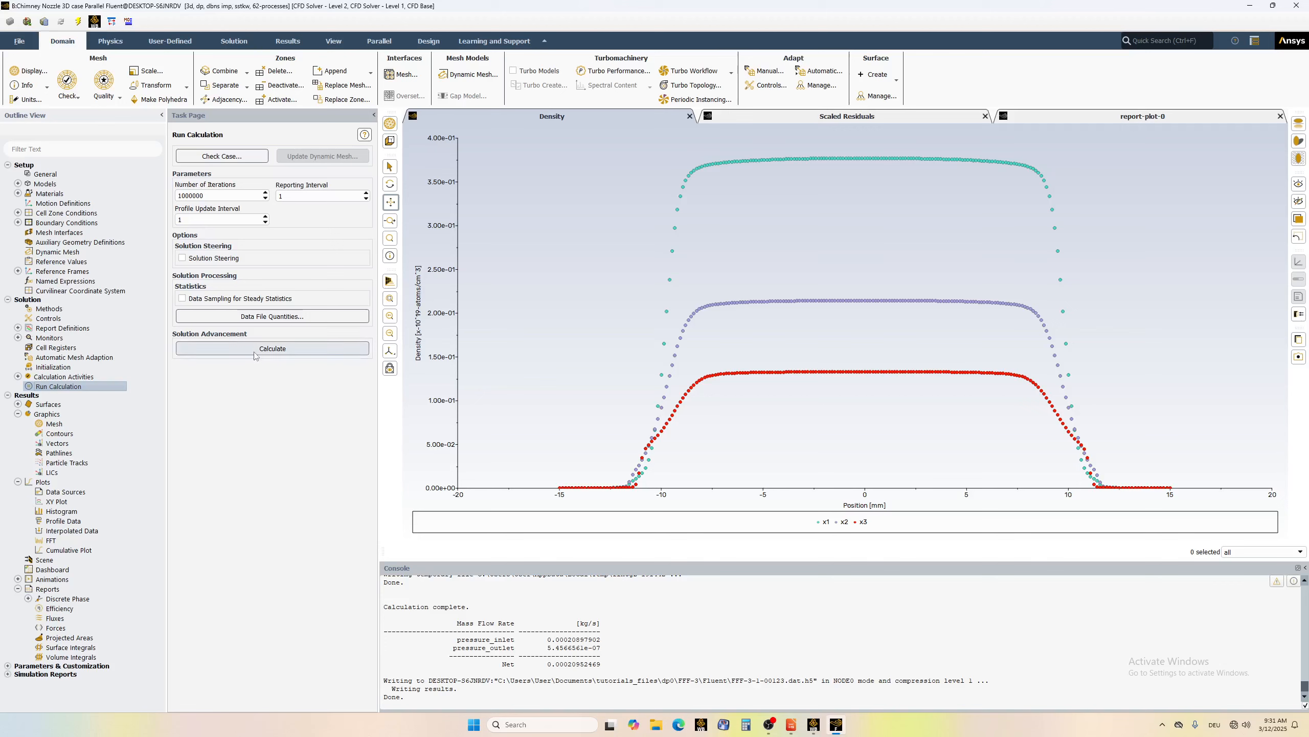
{"action": "left_click", "coordinate": [272, 349]}
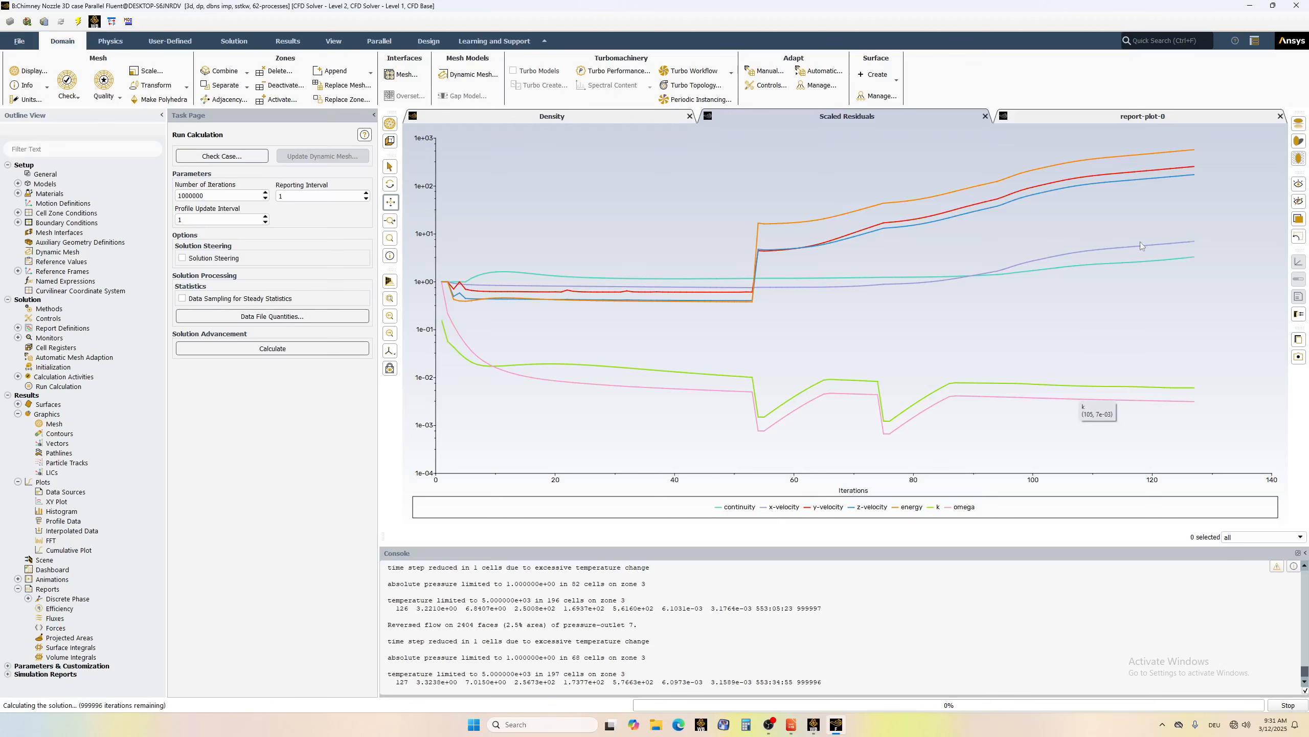
{"action": "left_click", "coordinate": [1112, 118]}
{"action": "left_click", "coordinate": [912, 116]}
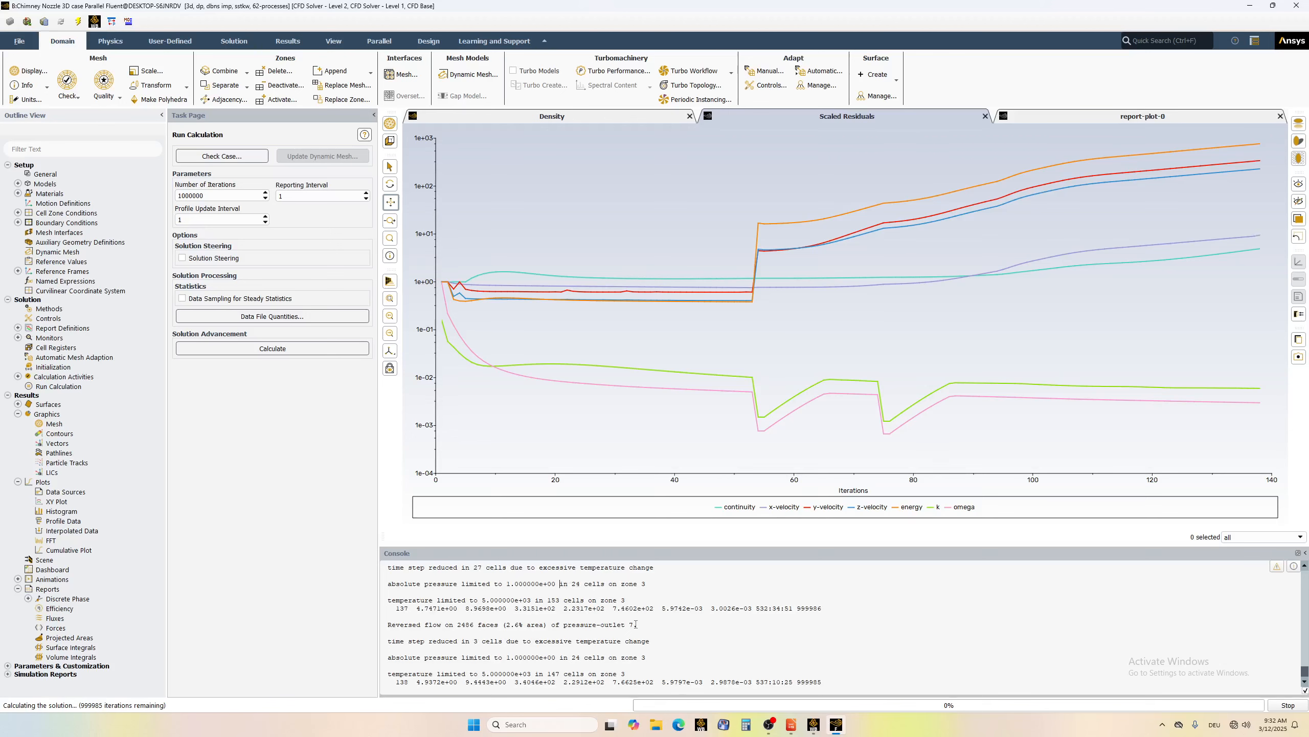
{"action": "left_click", "coordinate": [770, 724]}
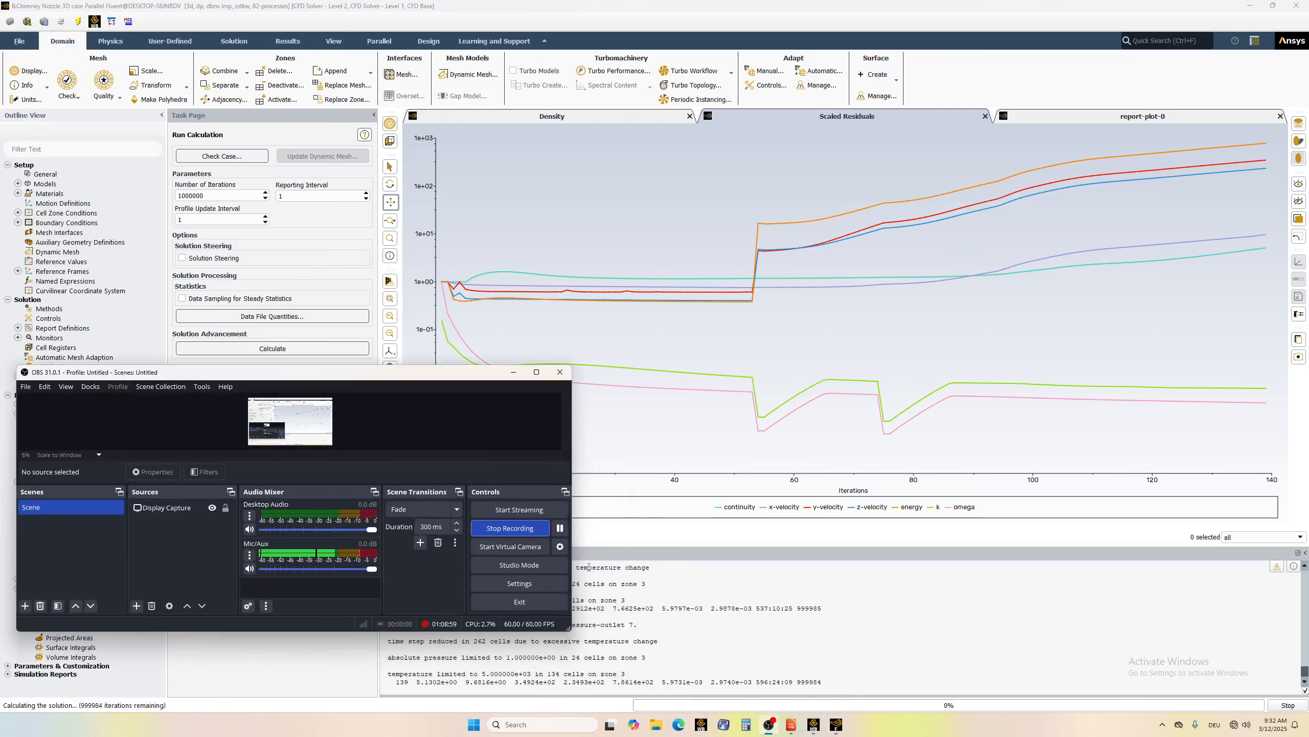